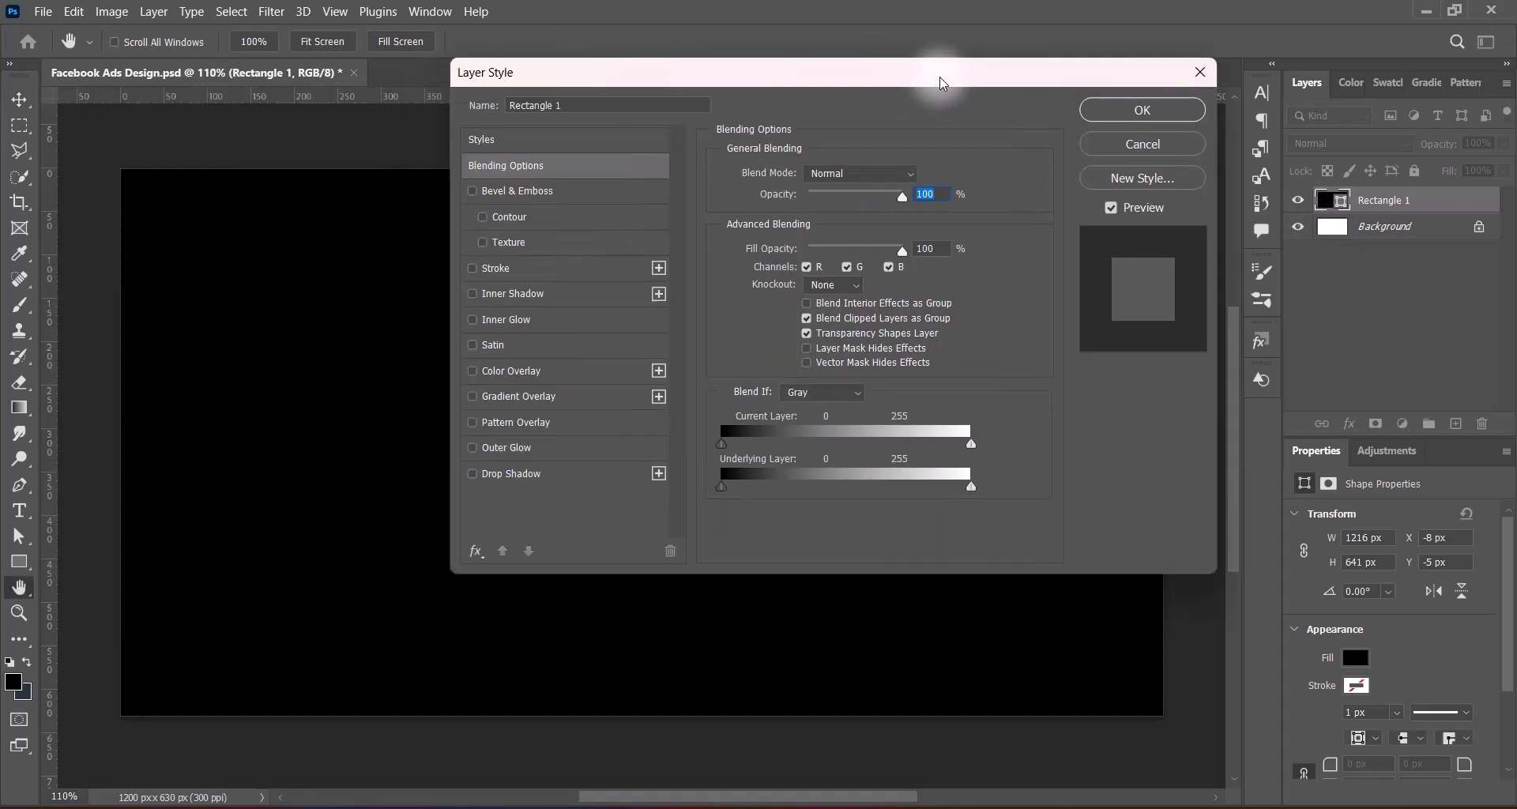
Add a gradient overlay to the Rectangle 1 layer with Linear style and a scale of 150%
click(522, 396)
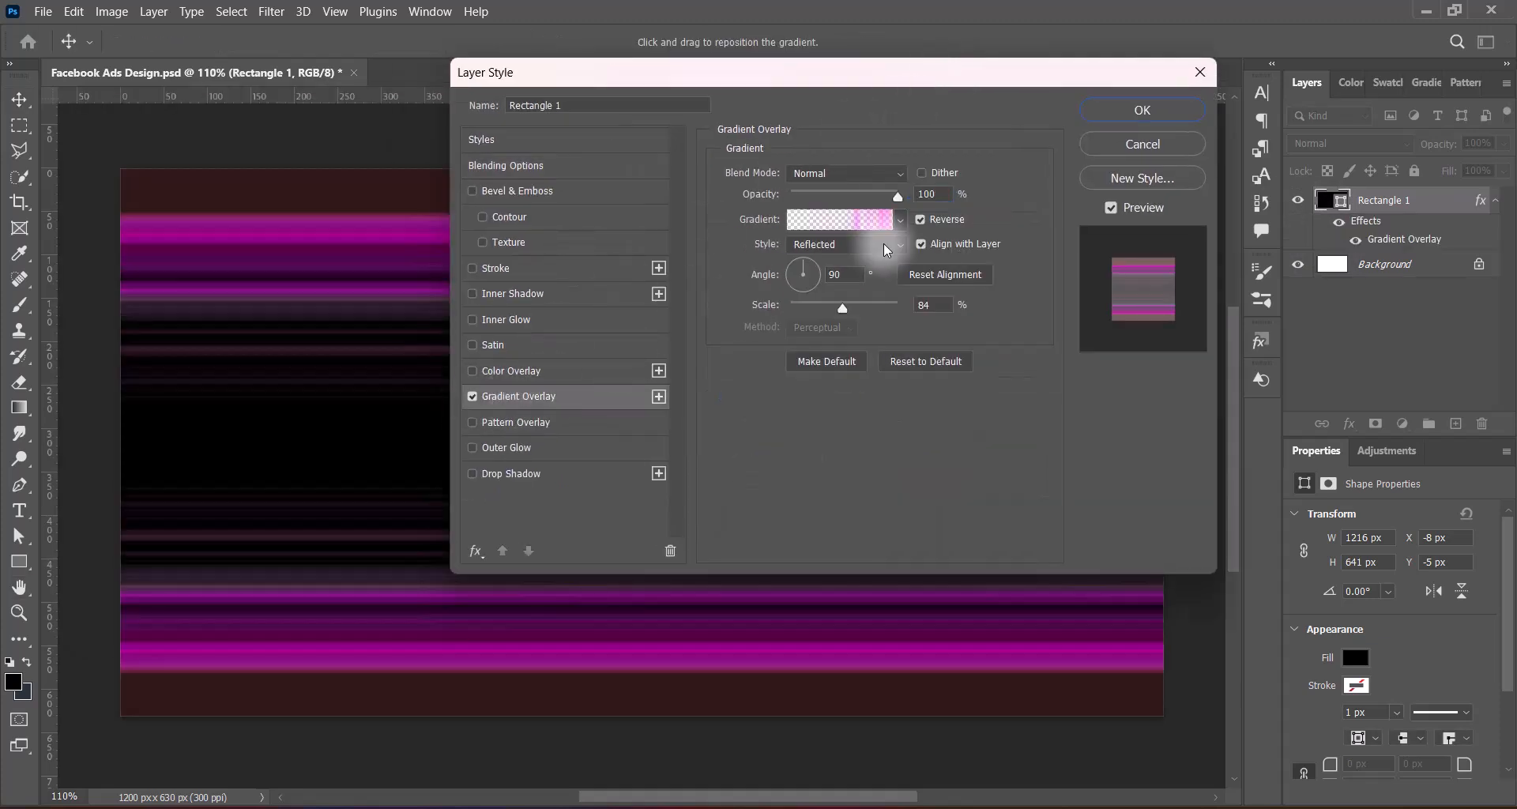
click(886, 246)
click(879, 262)
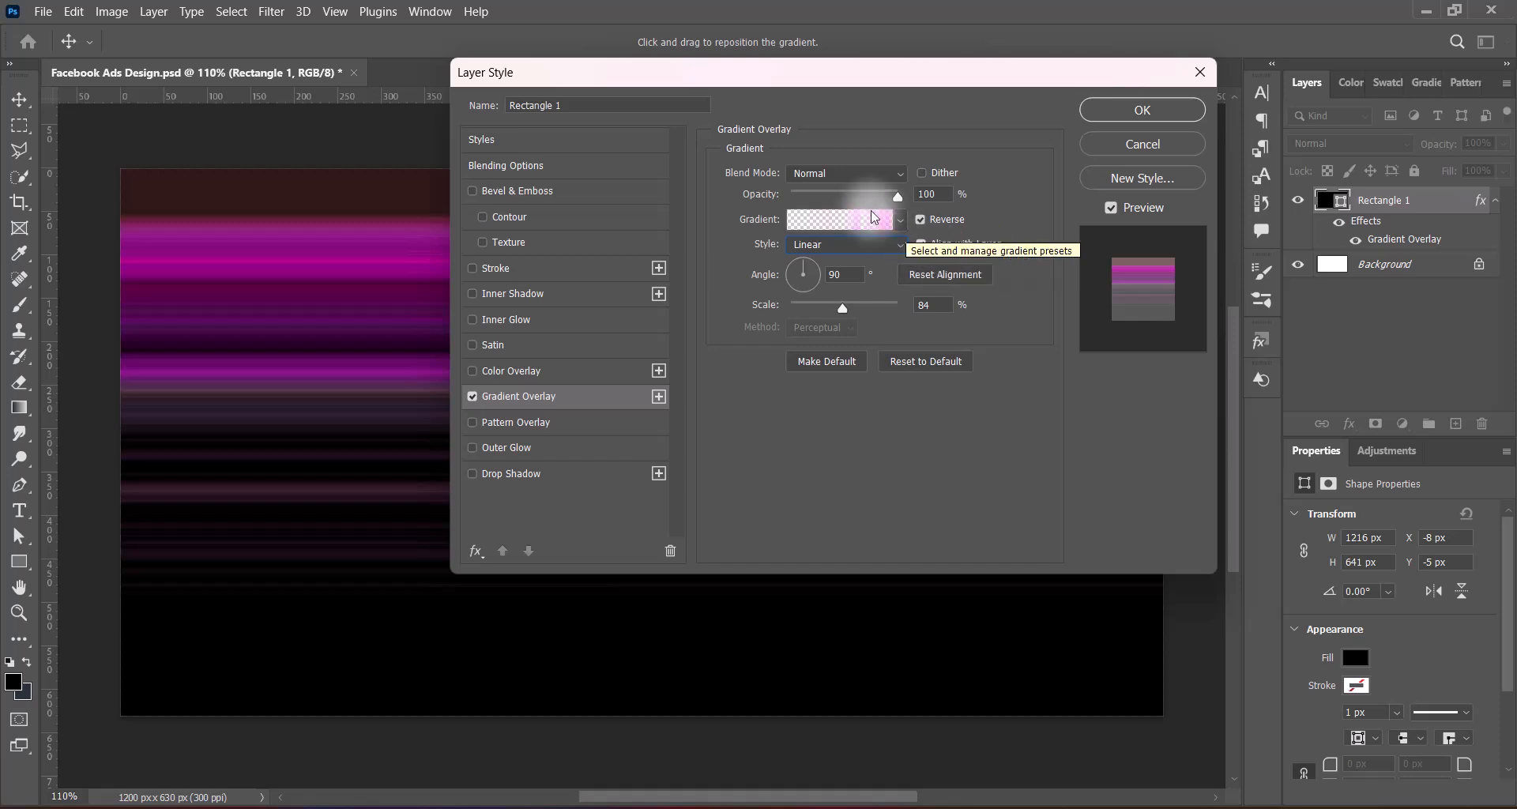
click(897, 309)
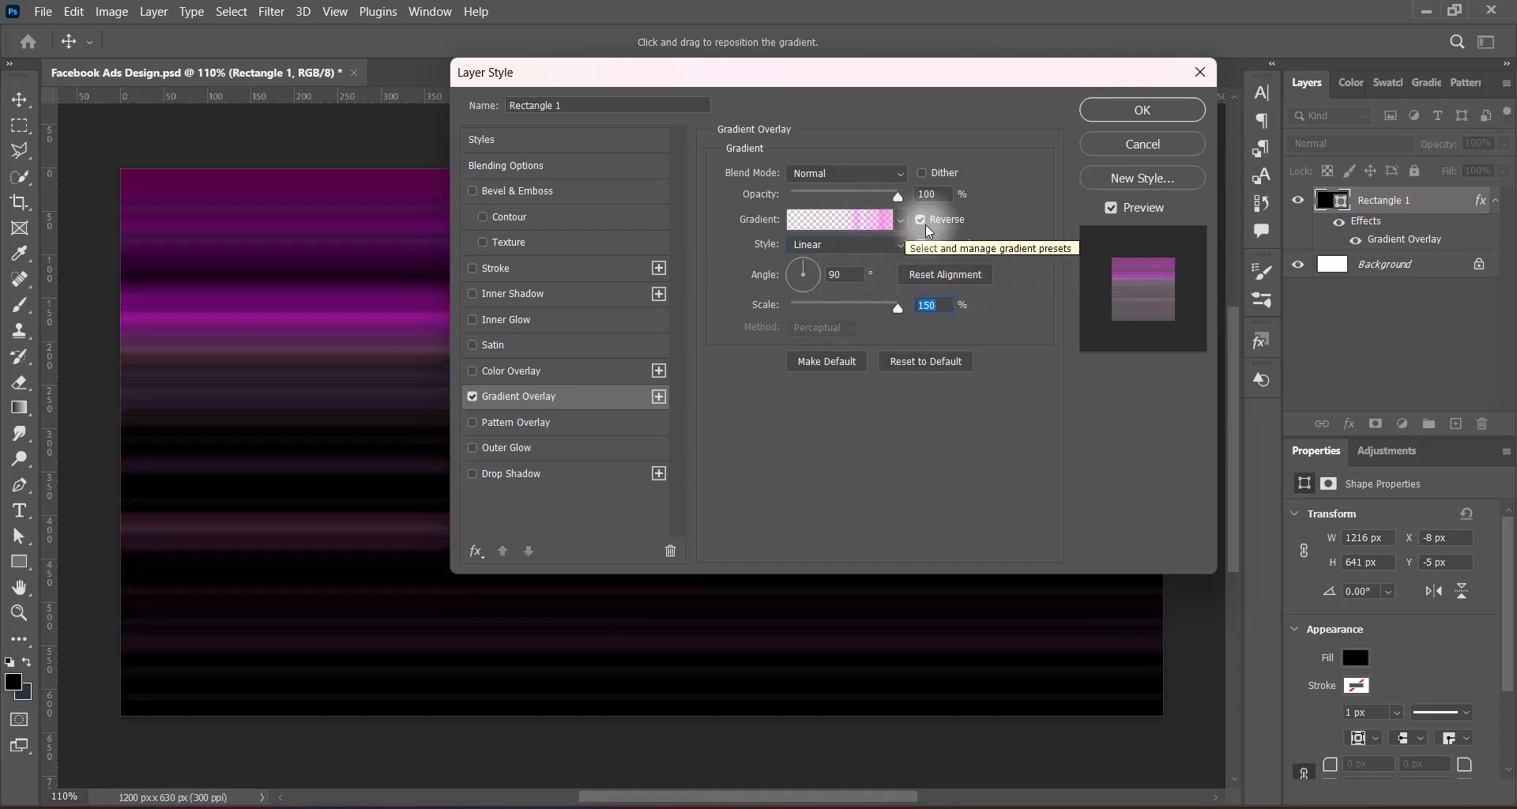
Open the overlay's noise gradient for editing and enable Restrict Colors, keeping Add Transparency on
click(861, 224)
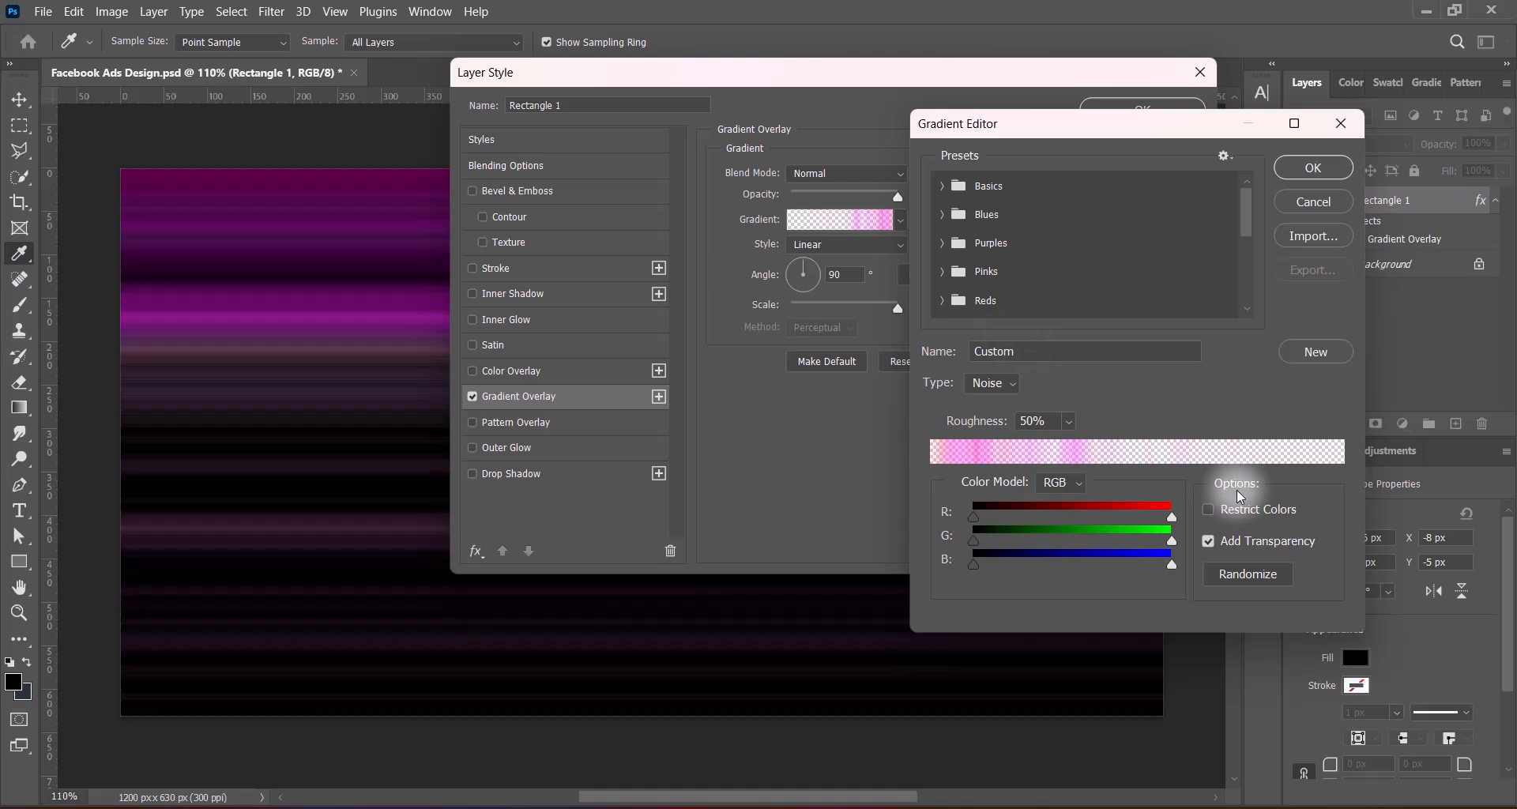
click(1208, 510)
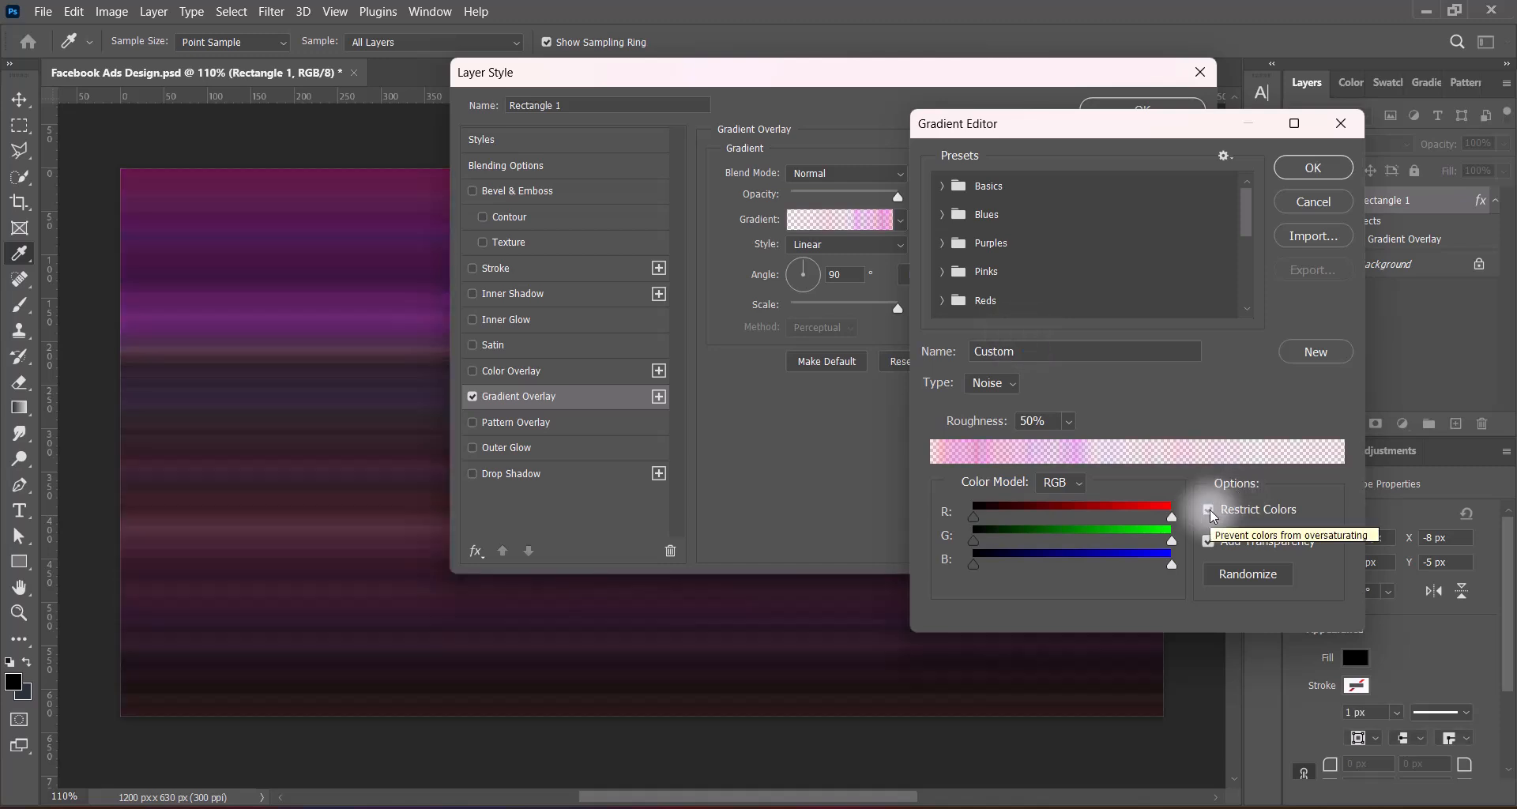
click(1208, 542)
click(1209, 544)
click(1209, 512)
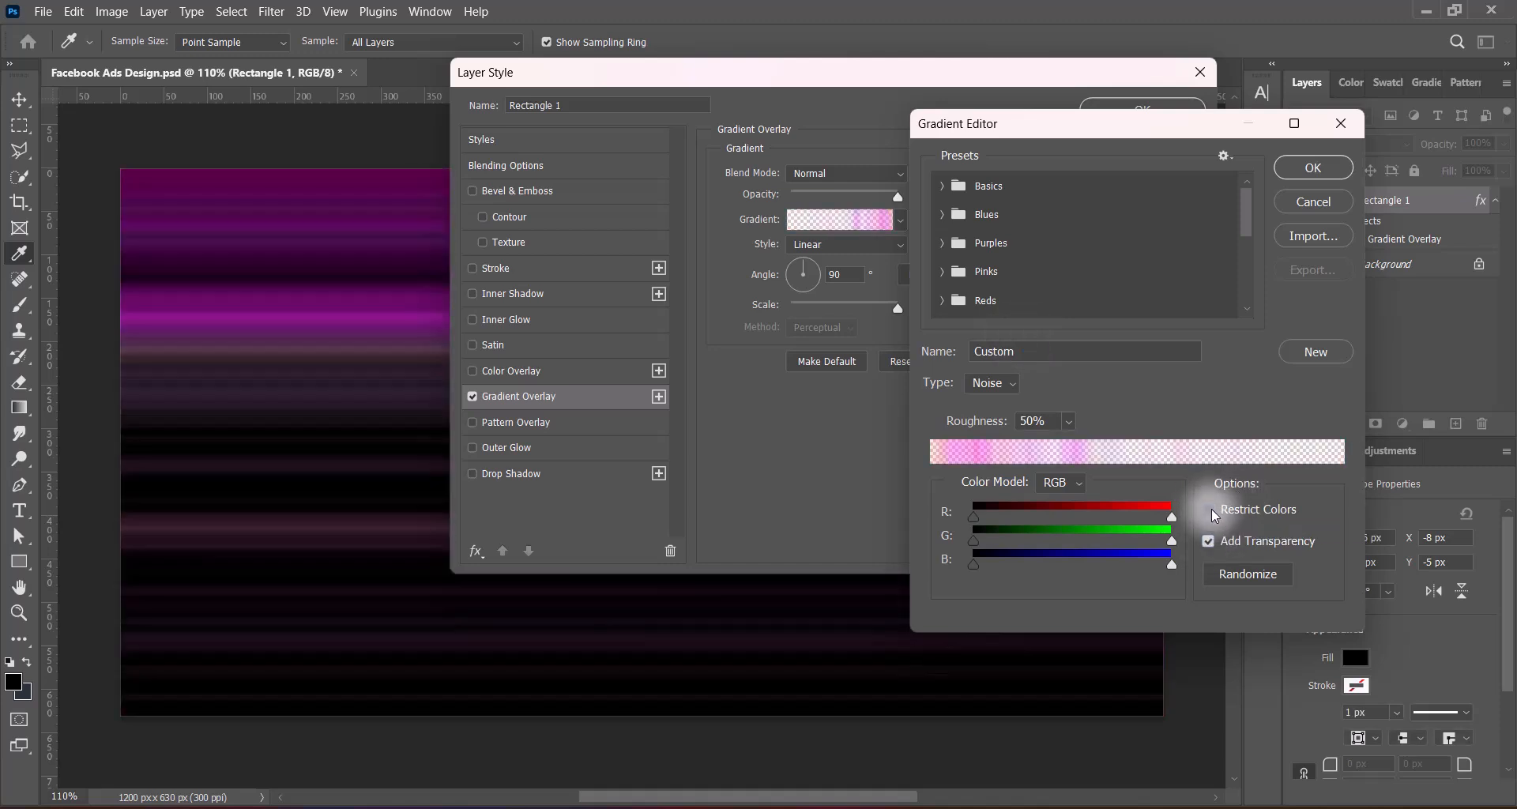
click(1210, 510)
Randomize the noise gradient repeatedly until it gives a pink and dark purple blend, keeping Restrict Colors on, and accept it
click(1229, 578)
click(1229, 577)
click(1229, 577)
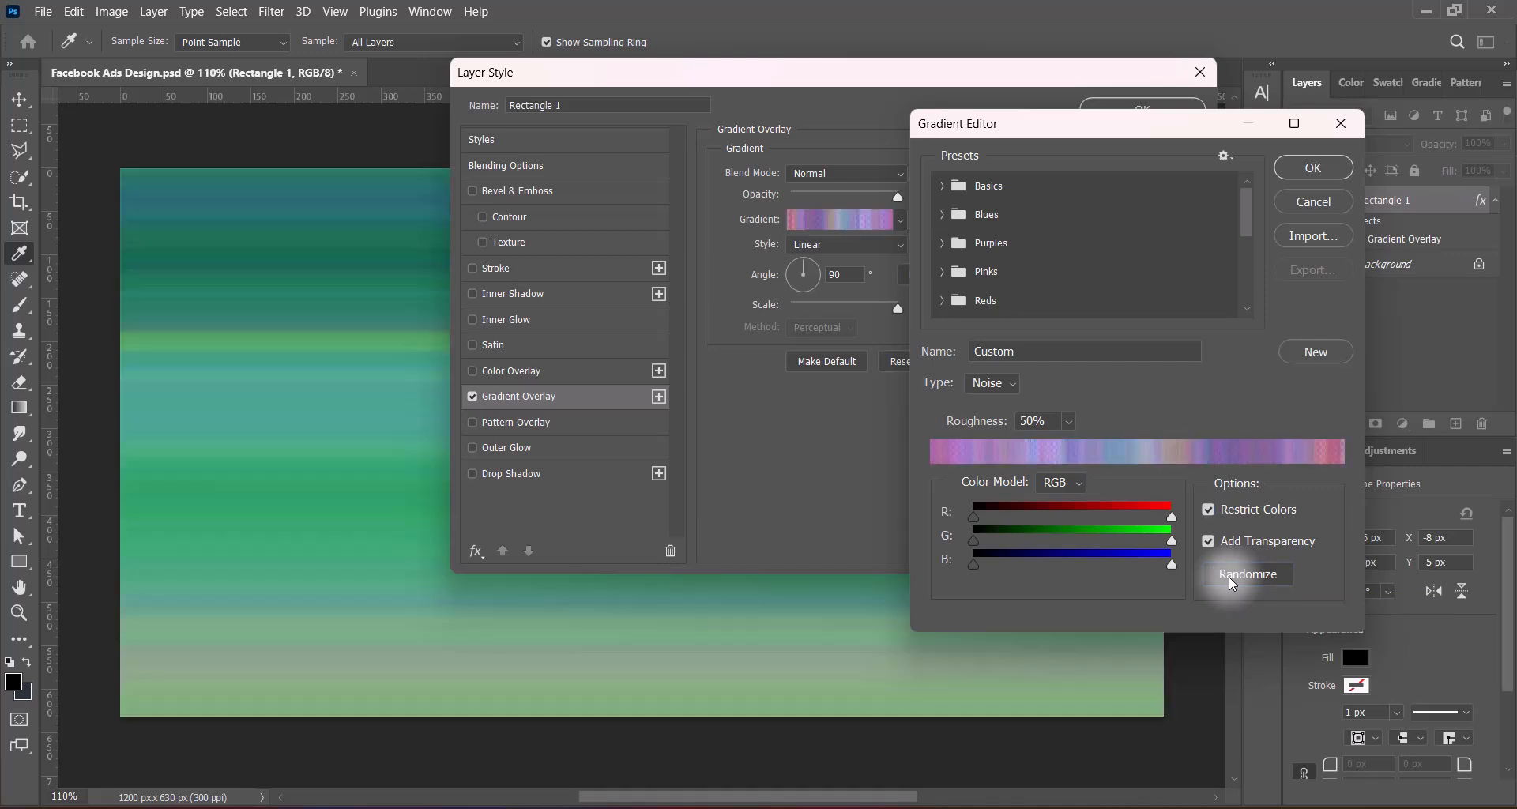
click(1230, 577)
click(1231, 577)
click(1231, 577)
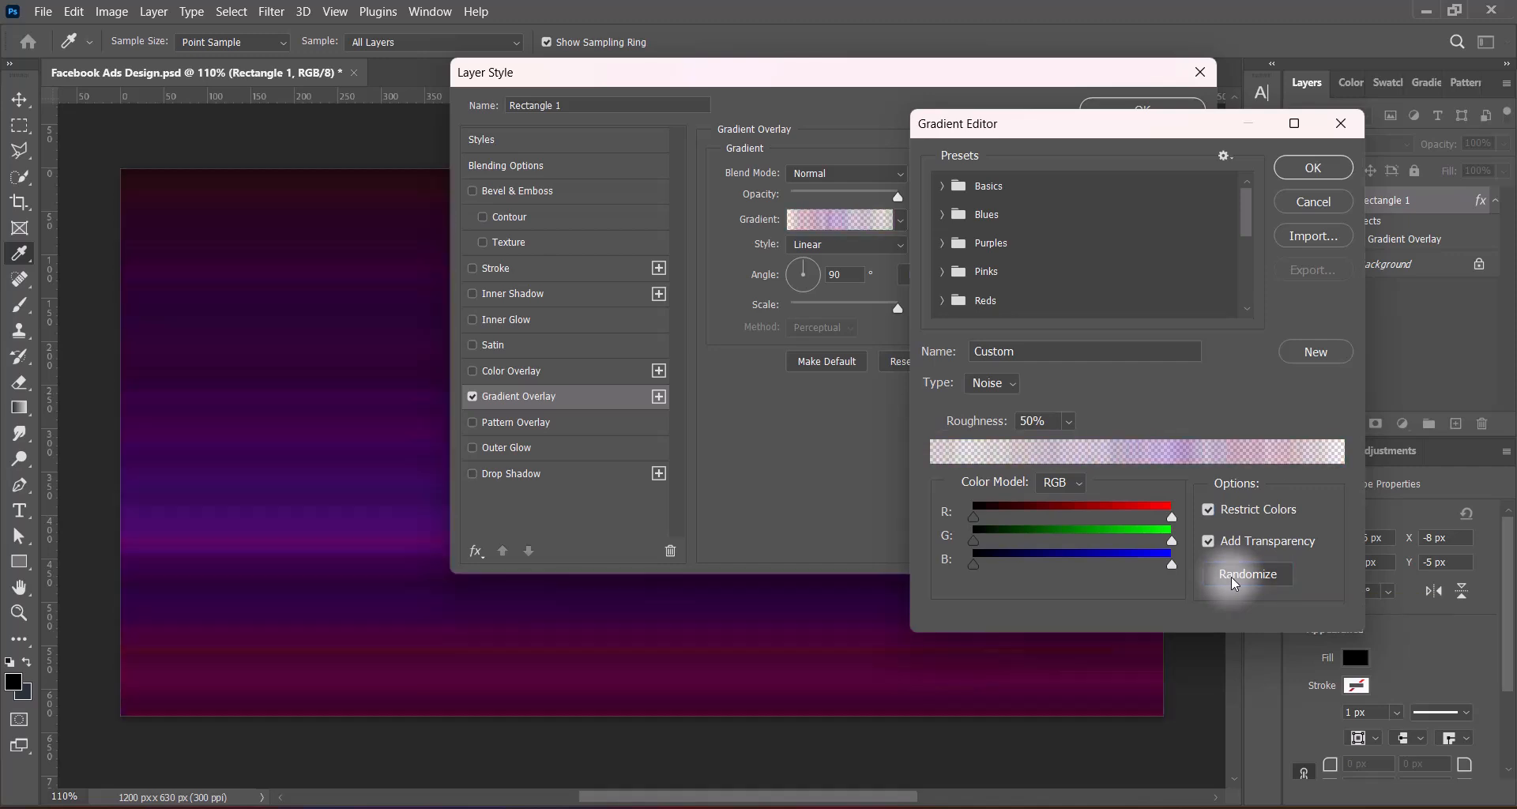
click(1231, 576)
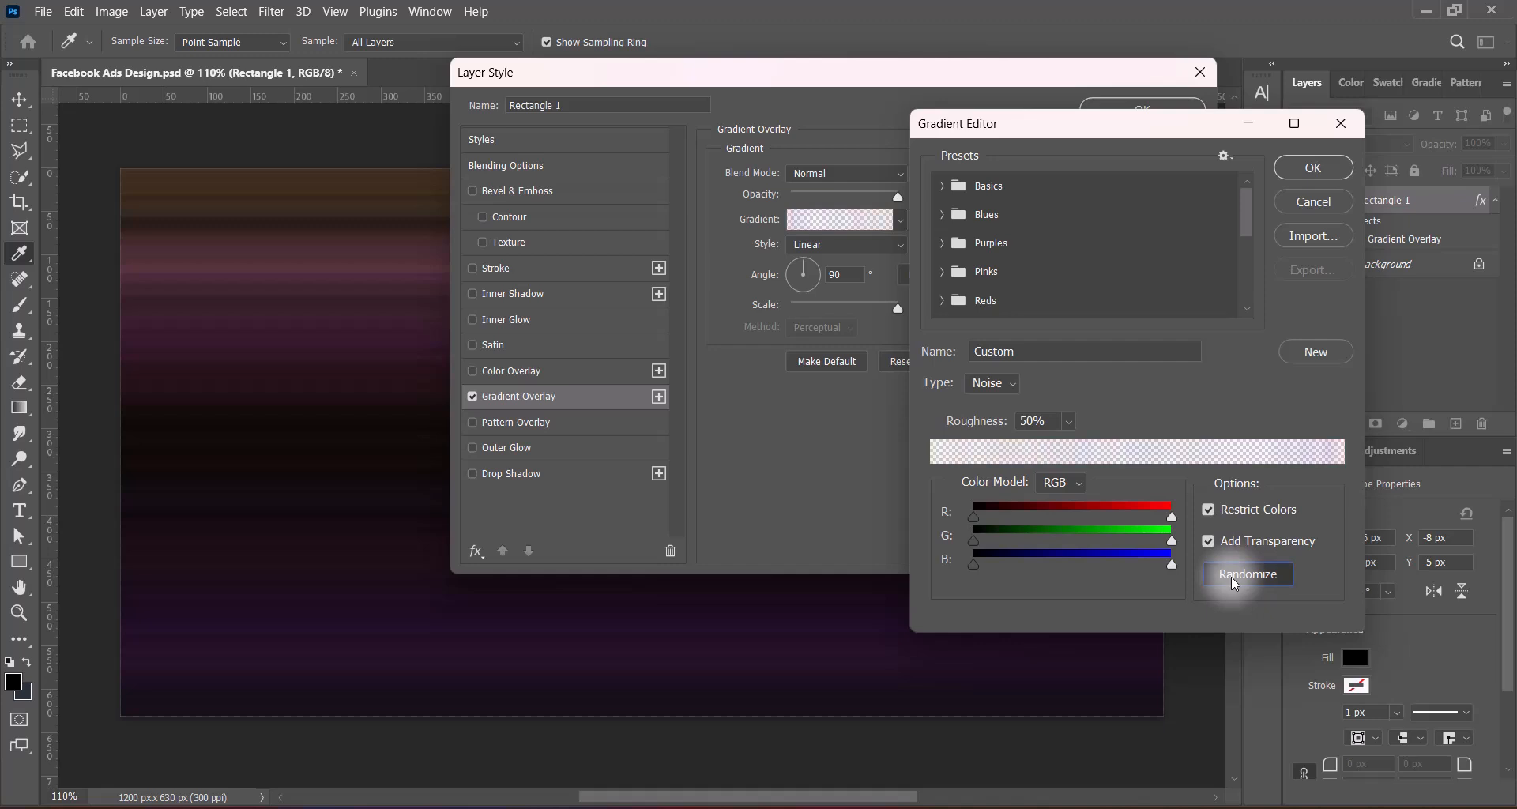
click(1230, 577)
click(1209, 511)
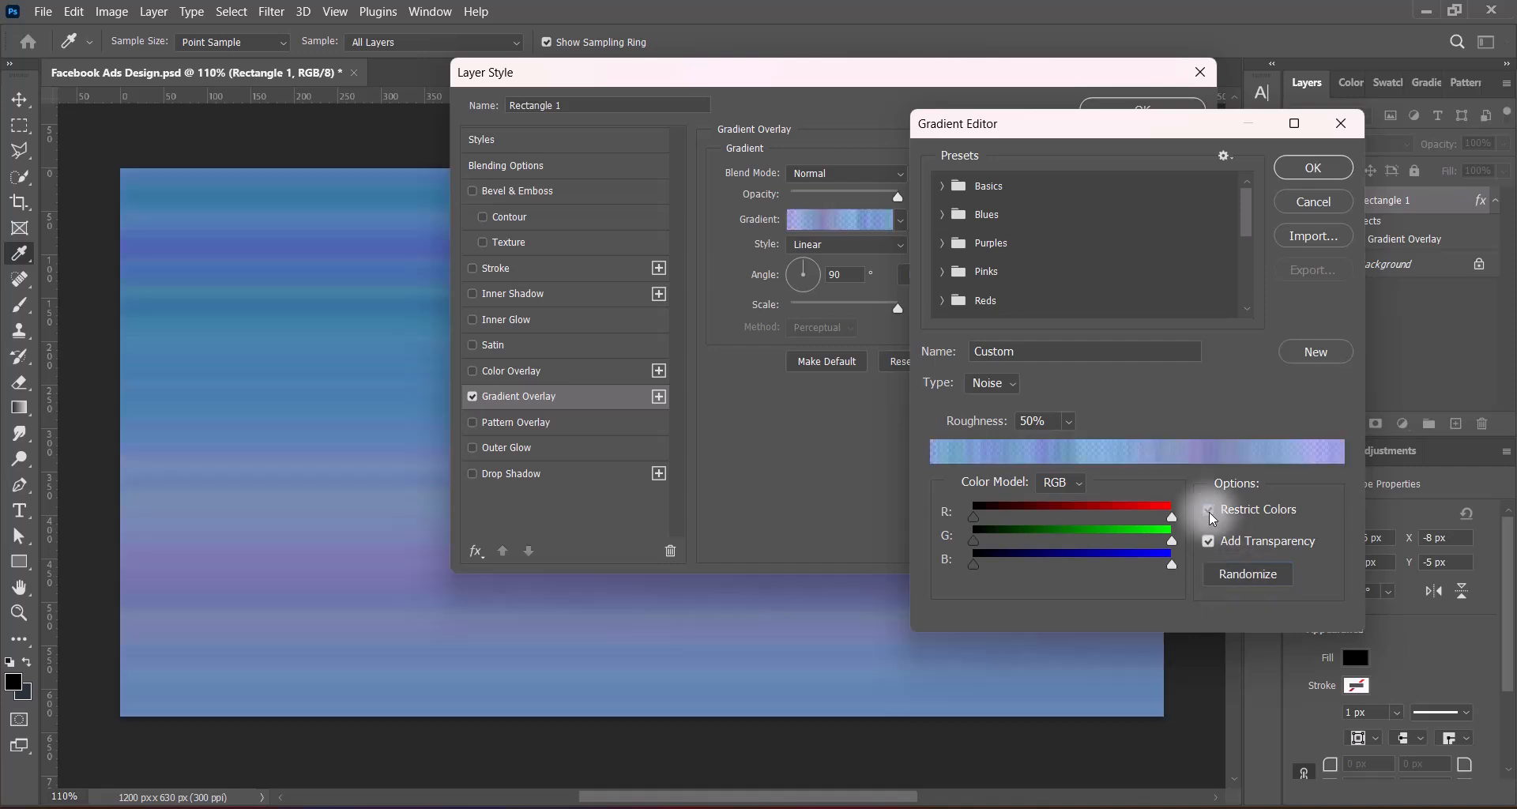
click(1208, 511)
click(1234, 576)
click(1234, 577)
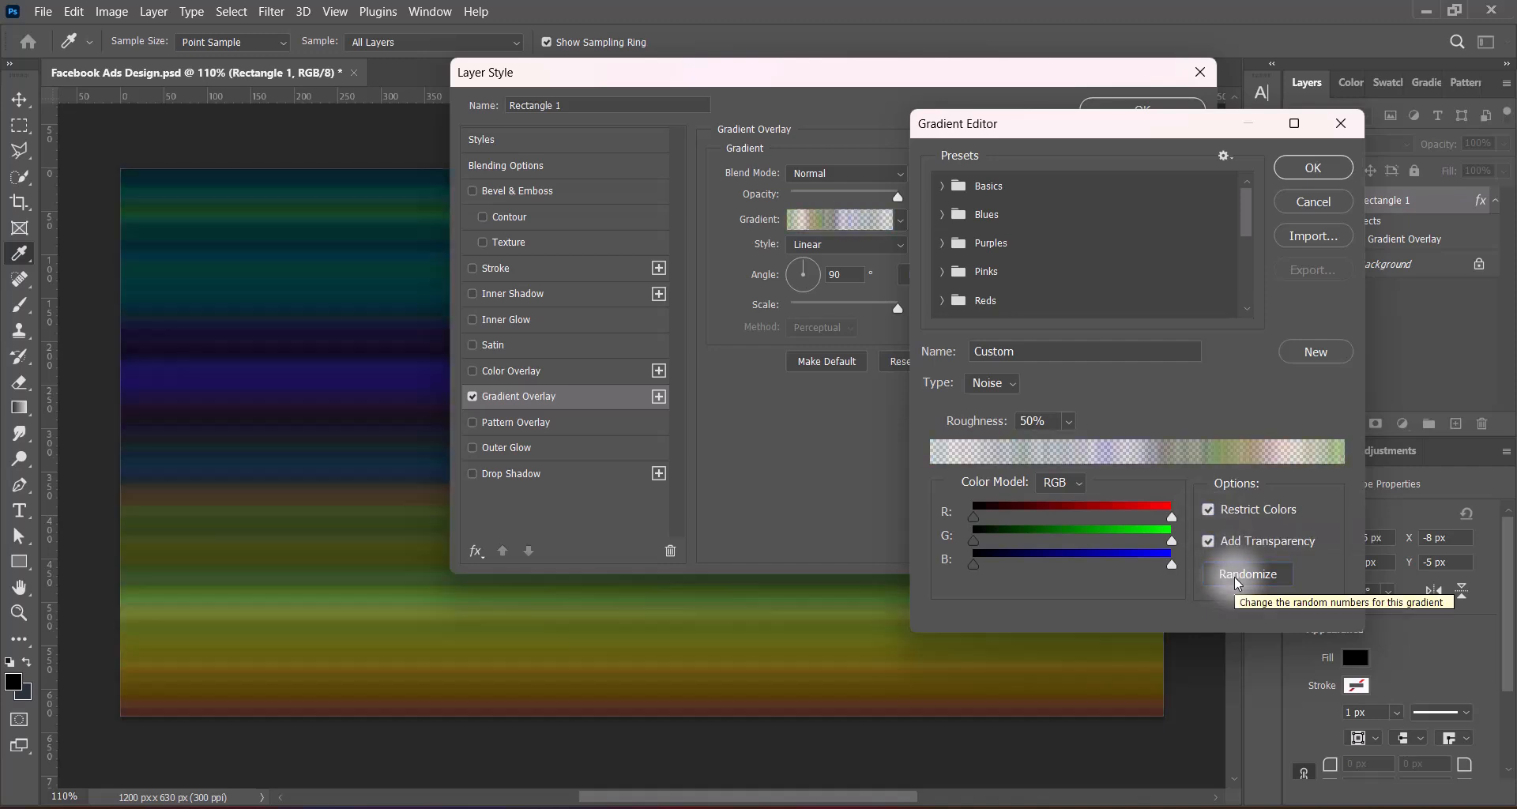
click(1234, 577)
click(1234, 576)
click(1234, 577)
click(1234, 577)
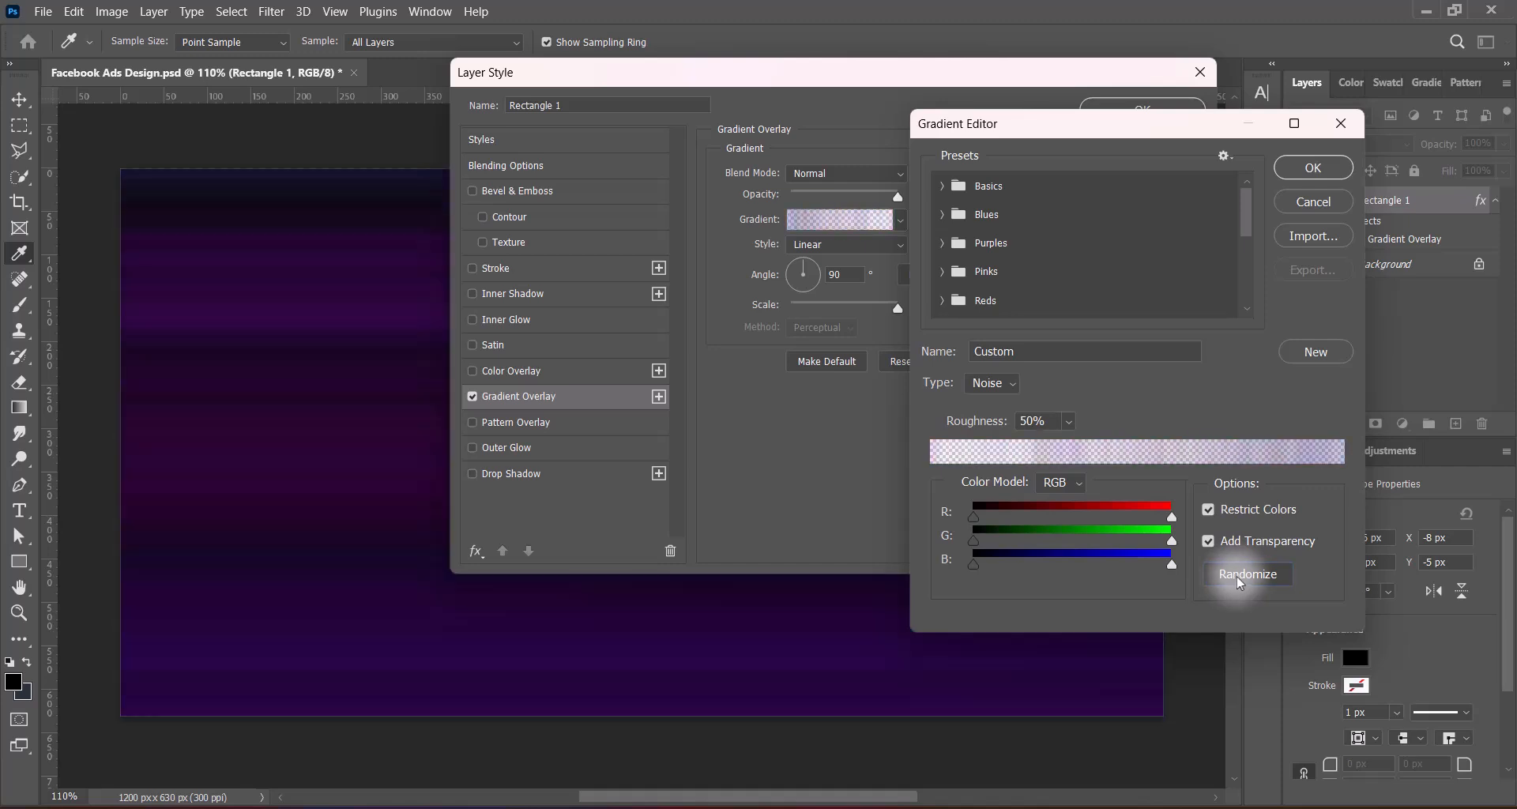
click(1239, 575)
click(1239, 575)
click(1238, 575)
click(1239, 576)
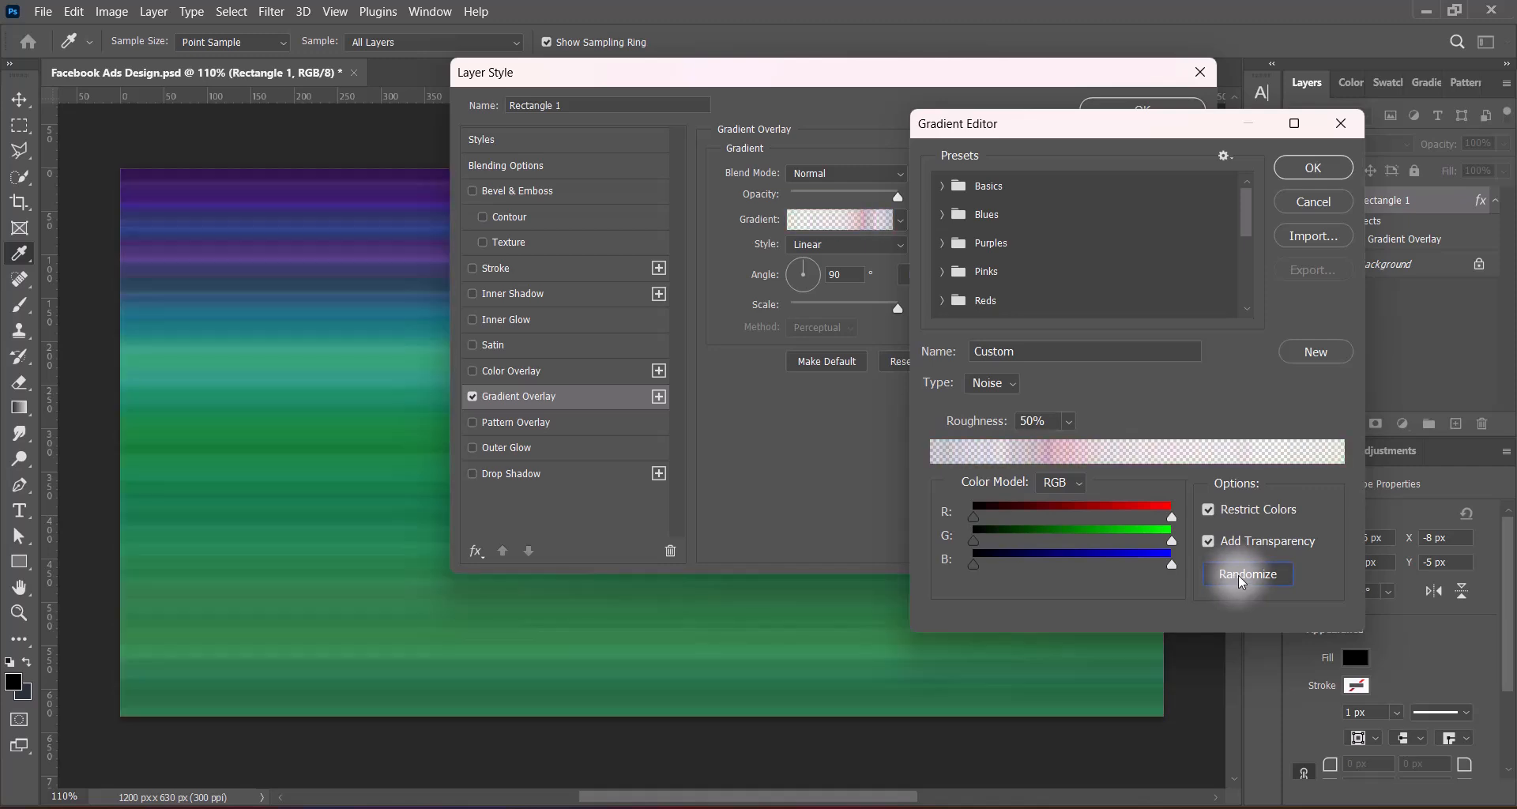
click(1239, 575)
click(1239, 576)
click(1239, 575)
click(1239, 575)
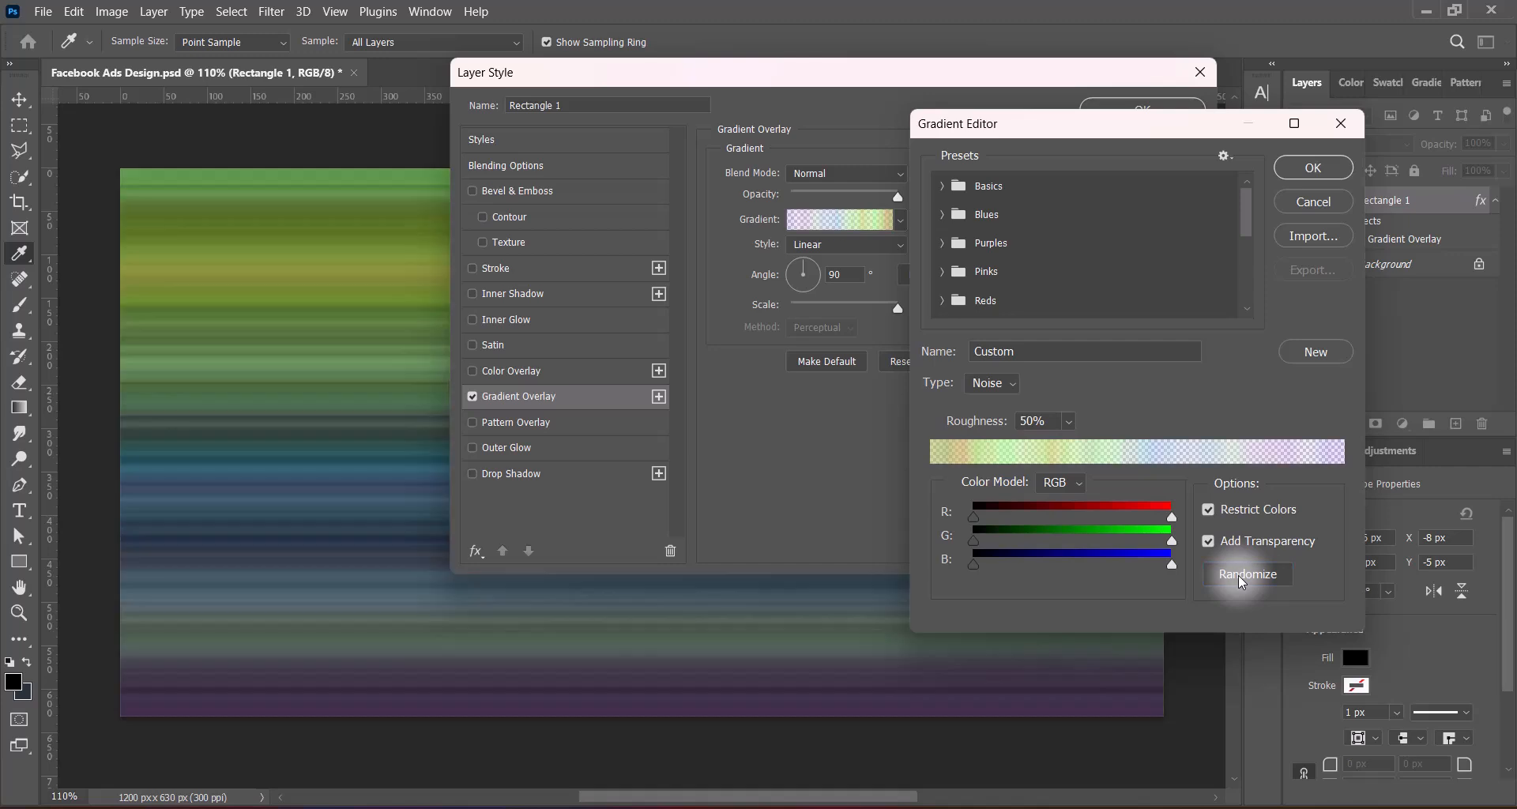
click(1238, 575)
click(1239, 575)
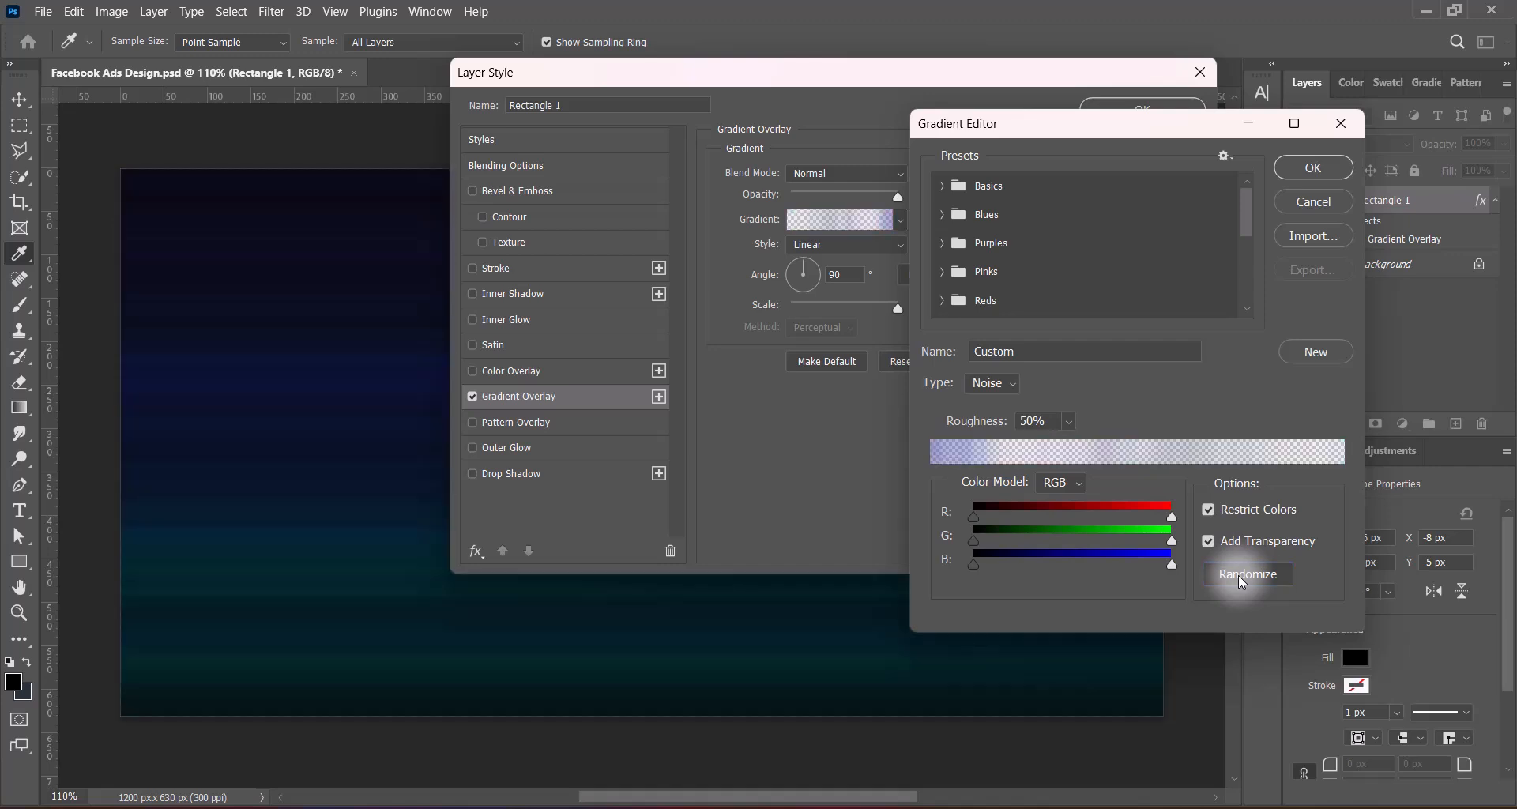
click(1239, 576)
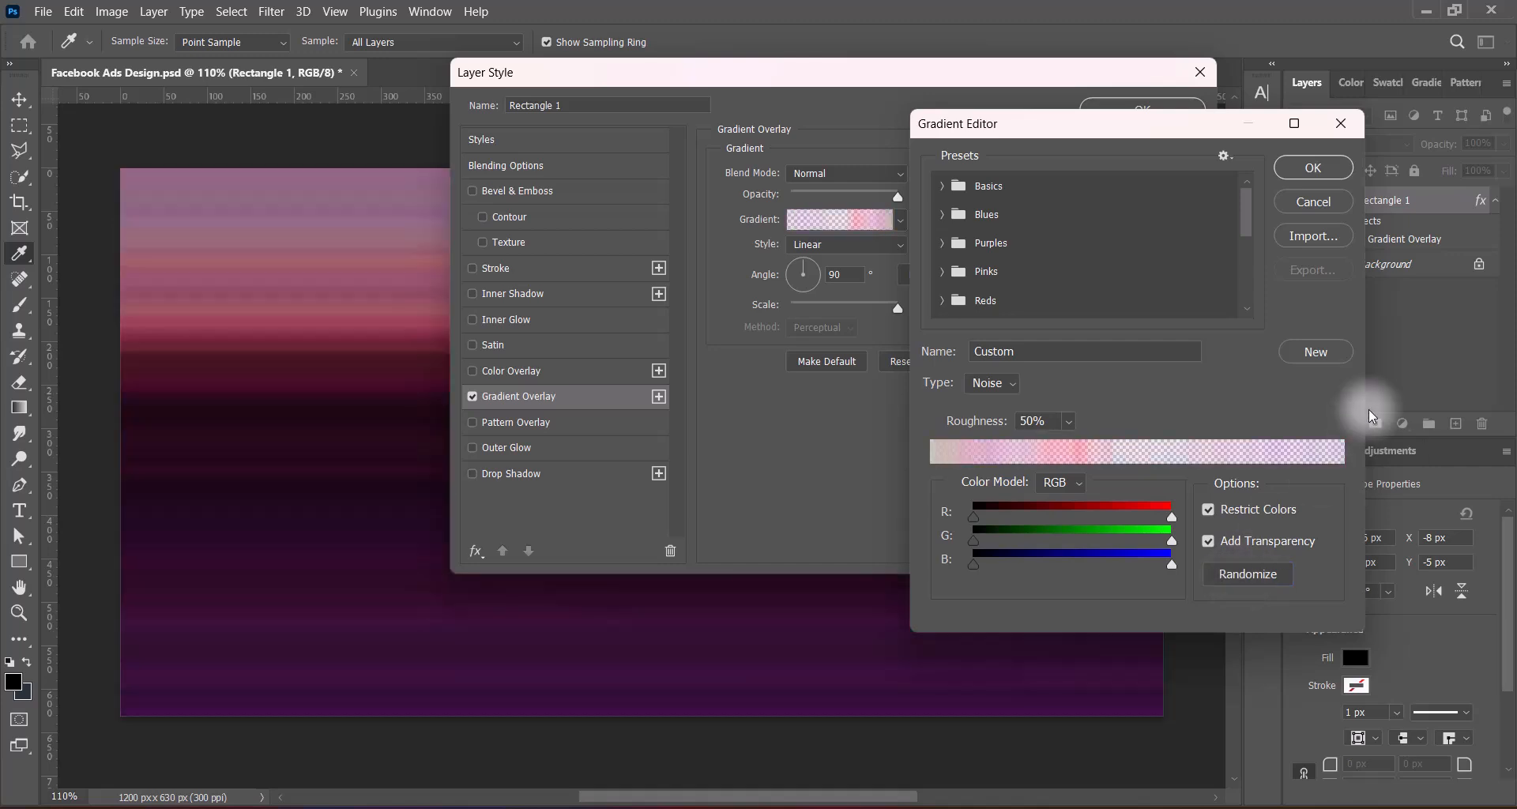
click(1308, 166)
Turn off Reverse for the gradient overlay and apply the layer style
click(922, 220)
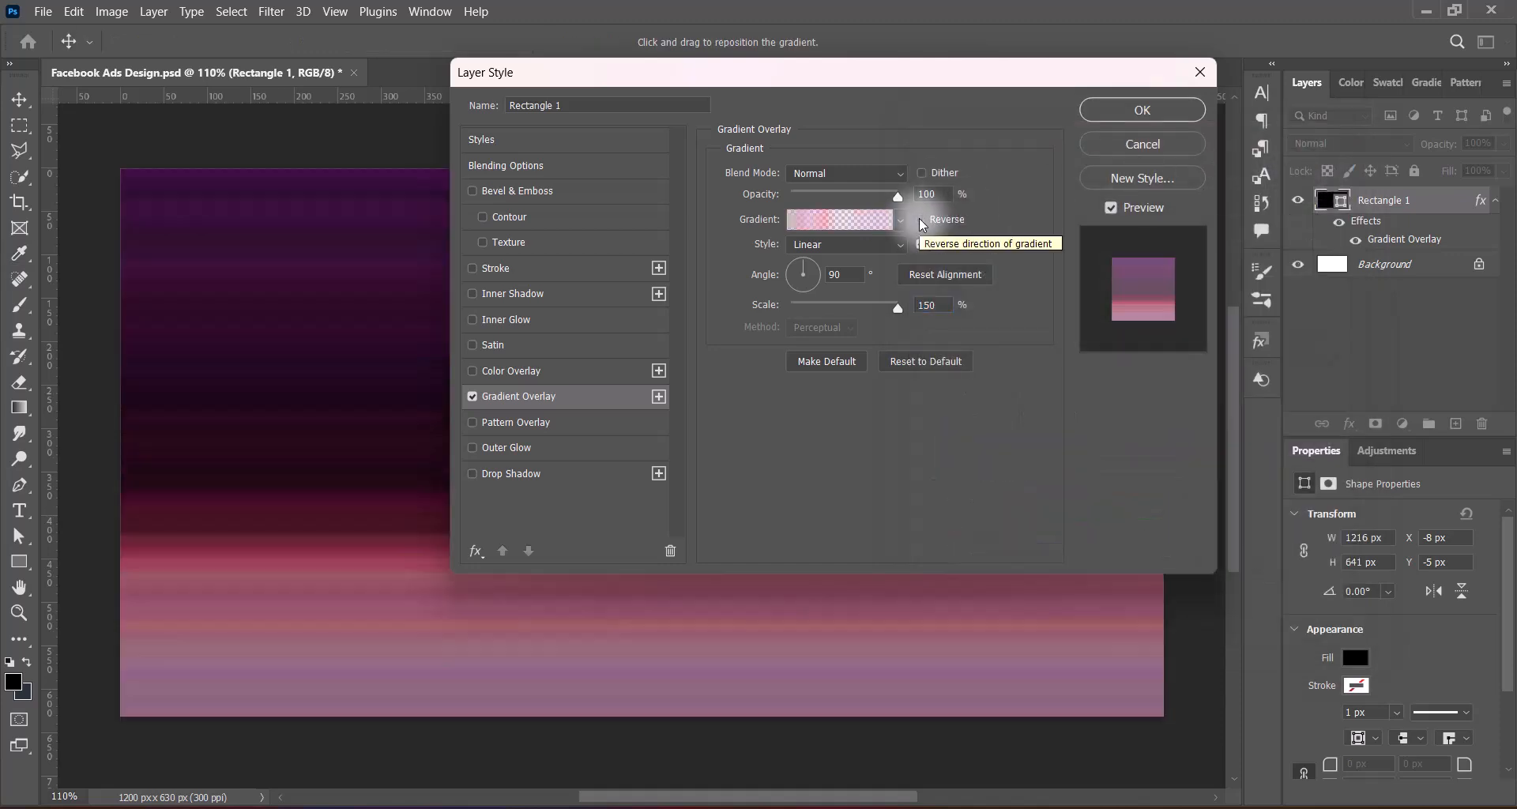
click(923, 220)
click(923, 220)
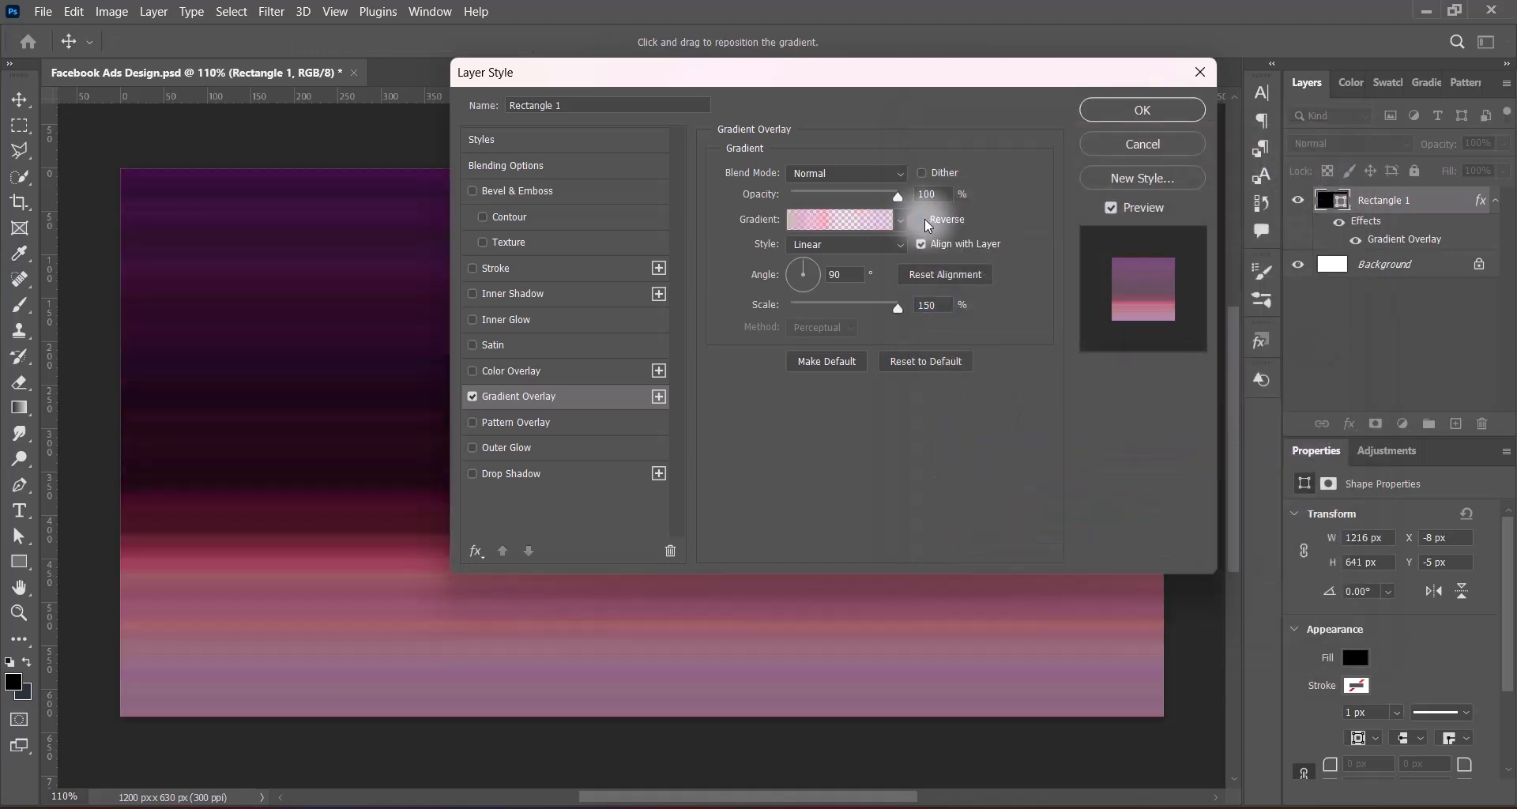
click(1138, 112)
Convert Rectangle 1 to a smart object and apply a Black & White adjustment with the Maximum White preset
right_click(1347, 204)
click(1272, 281)
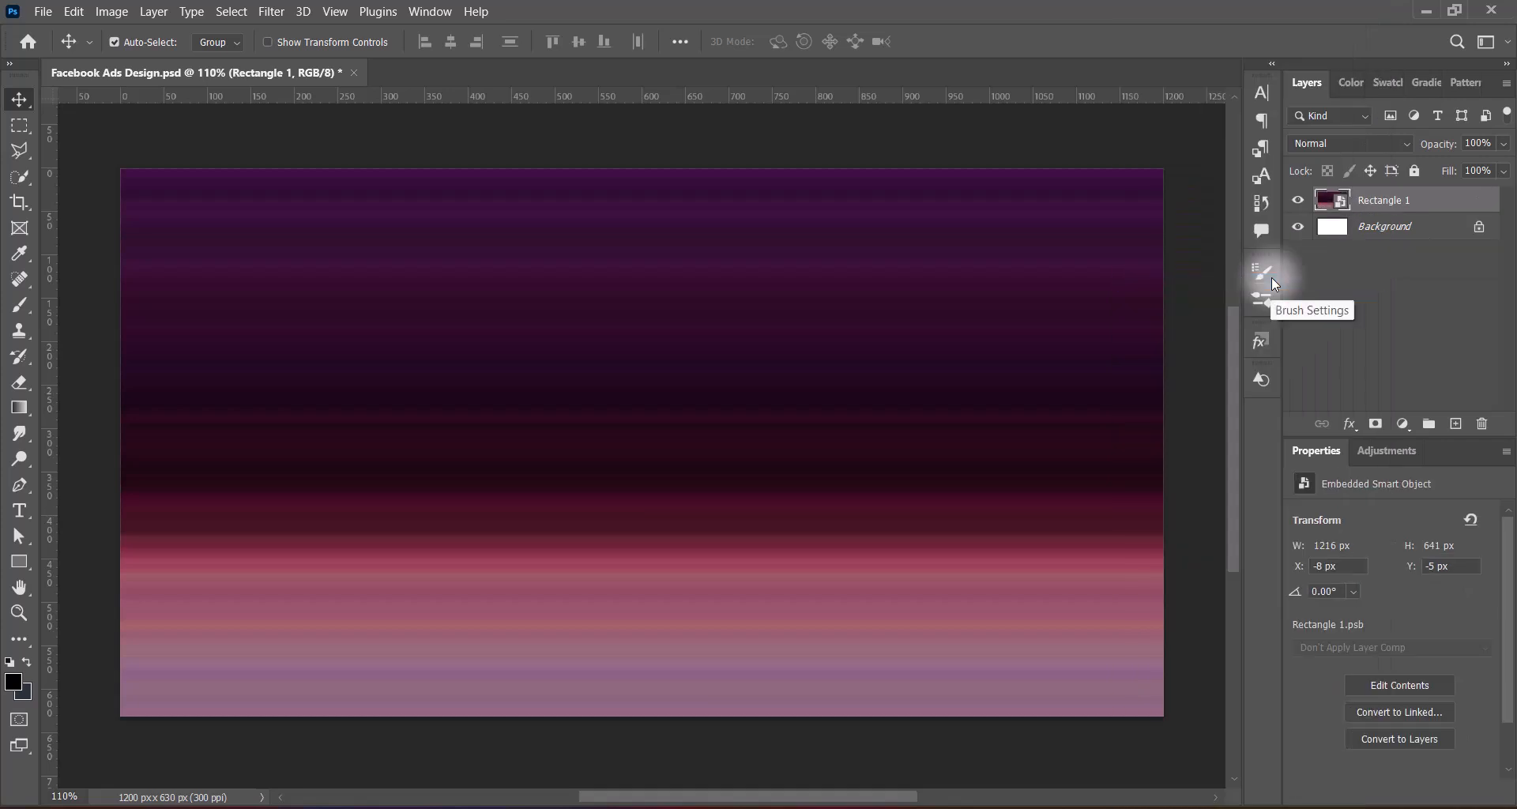
click(112, 11)
mouse_move(135, 55)
click(268, 126)
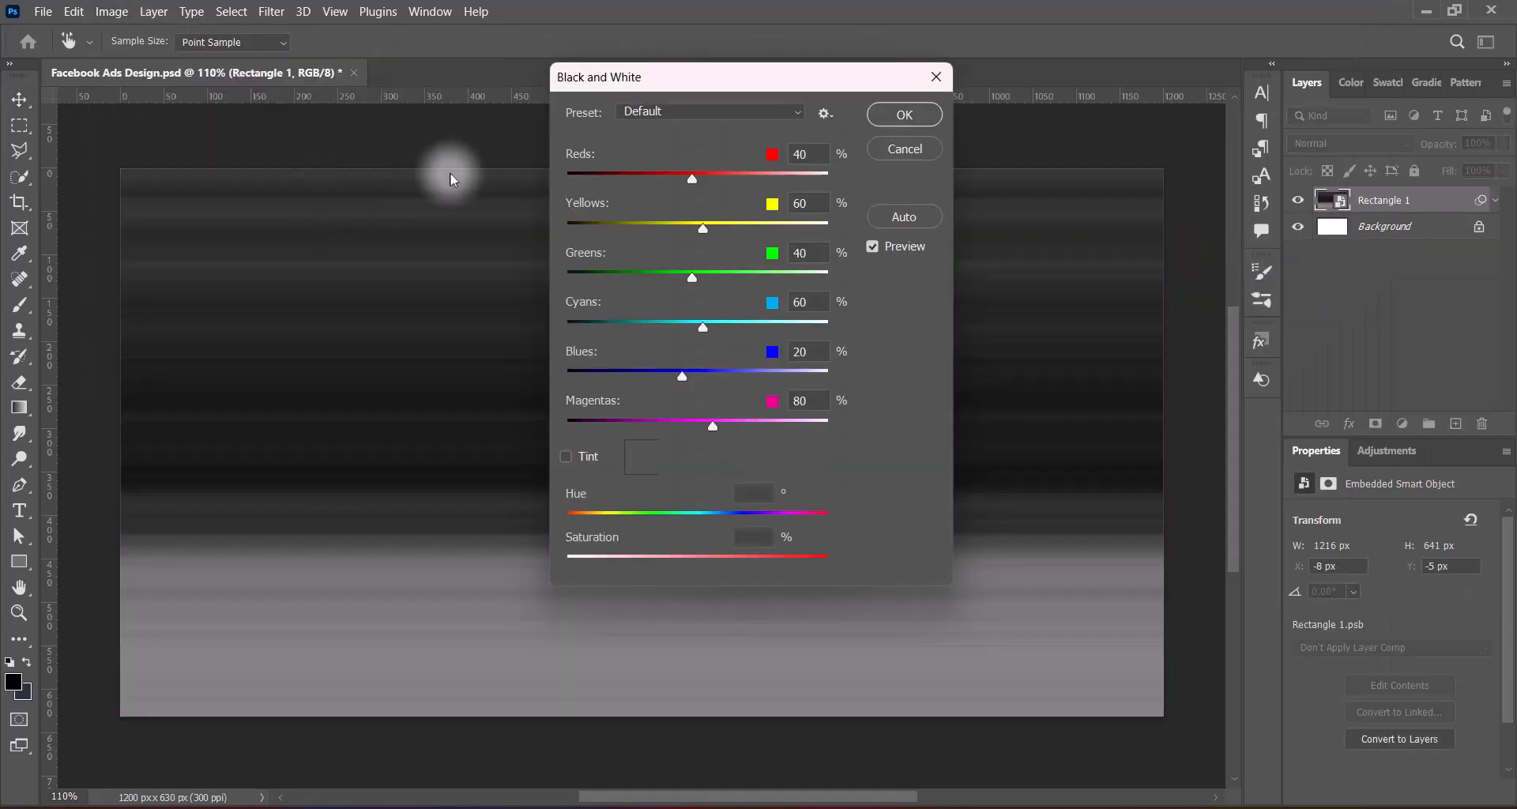
click(711, 111)
click(697, 313)
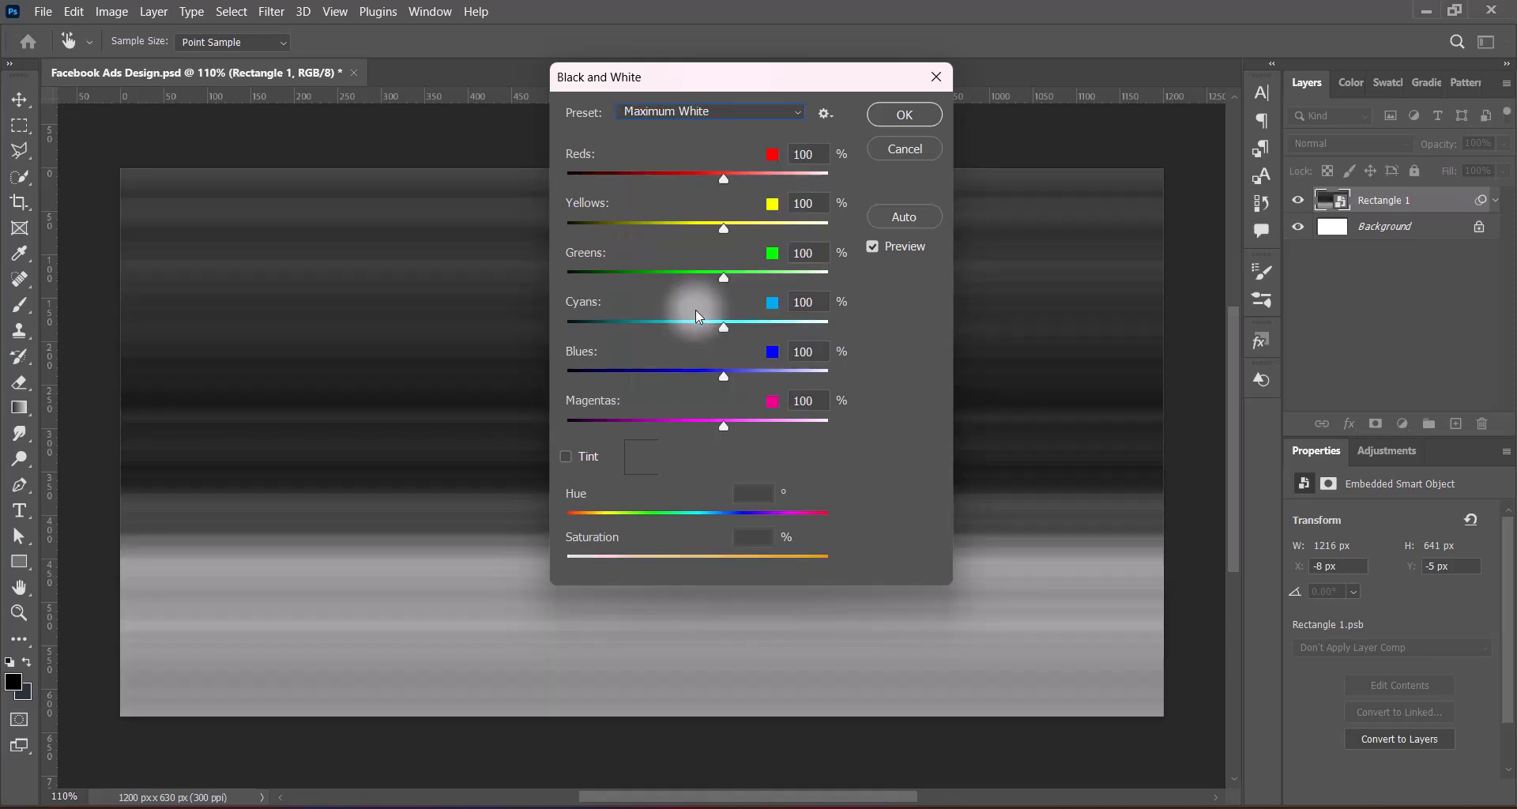
click(904, 114)
Start a Motion Blur filter on Rectangle 1 with its angle set to 45°
click(271, 11)
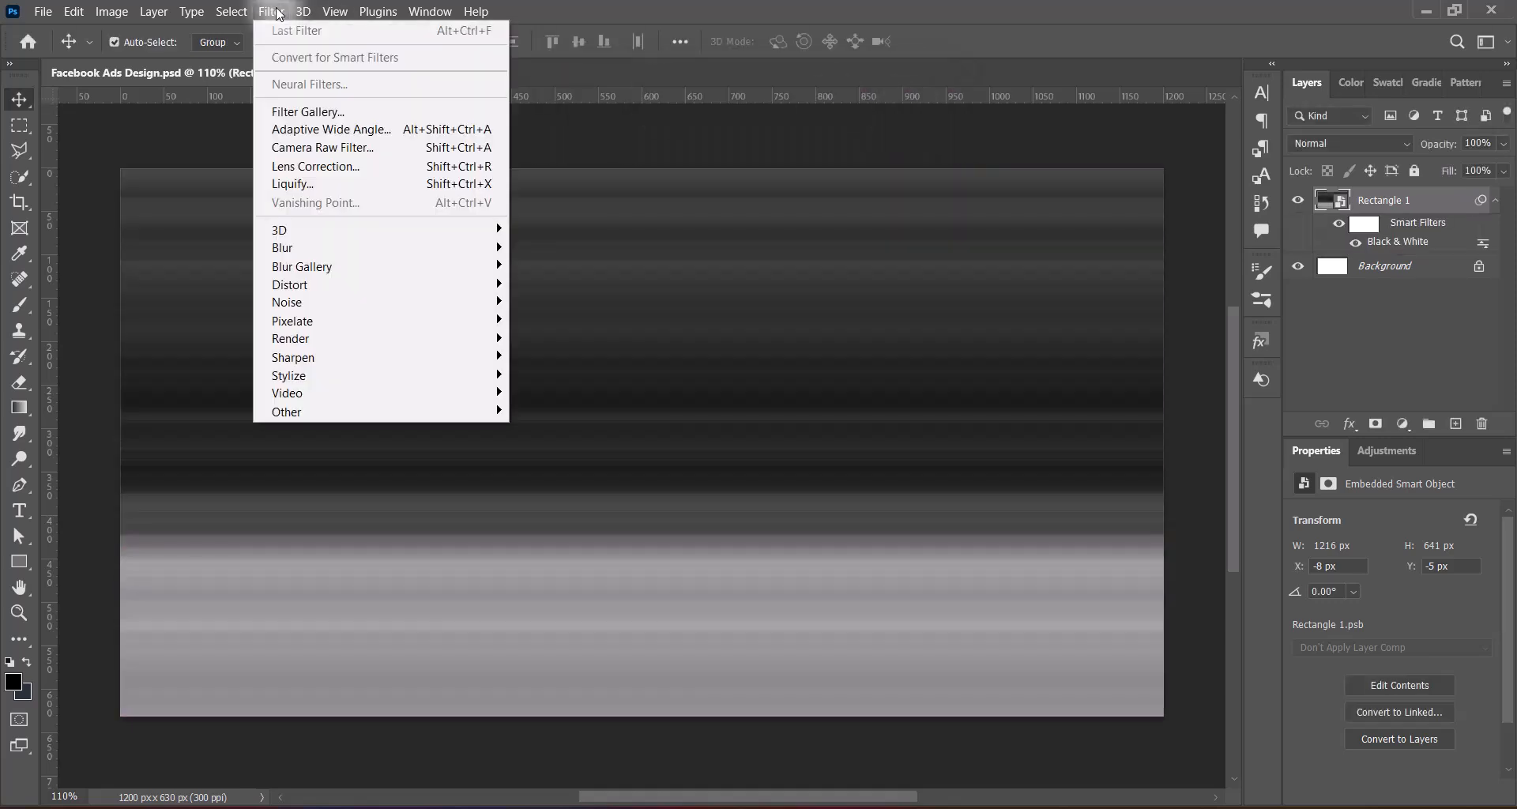
mouse_move(443, 247)
click(575, 356)
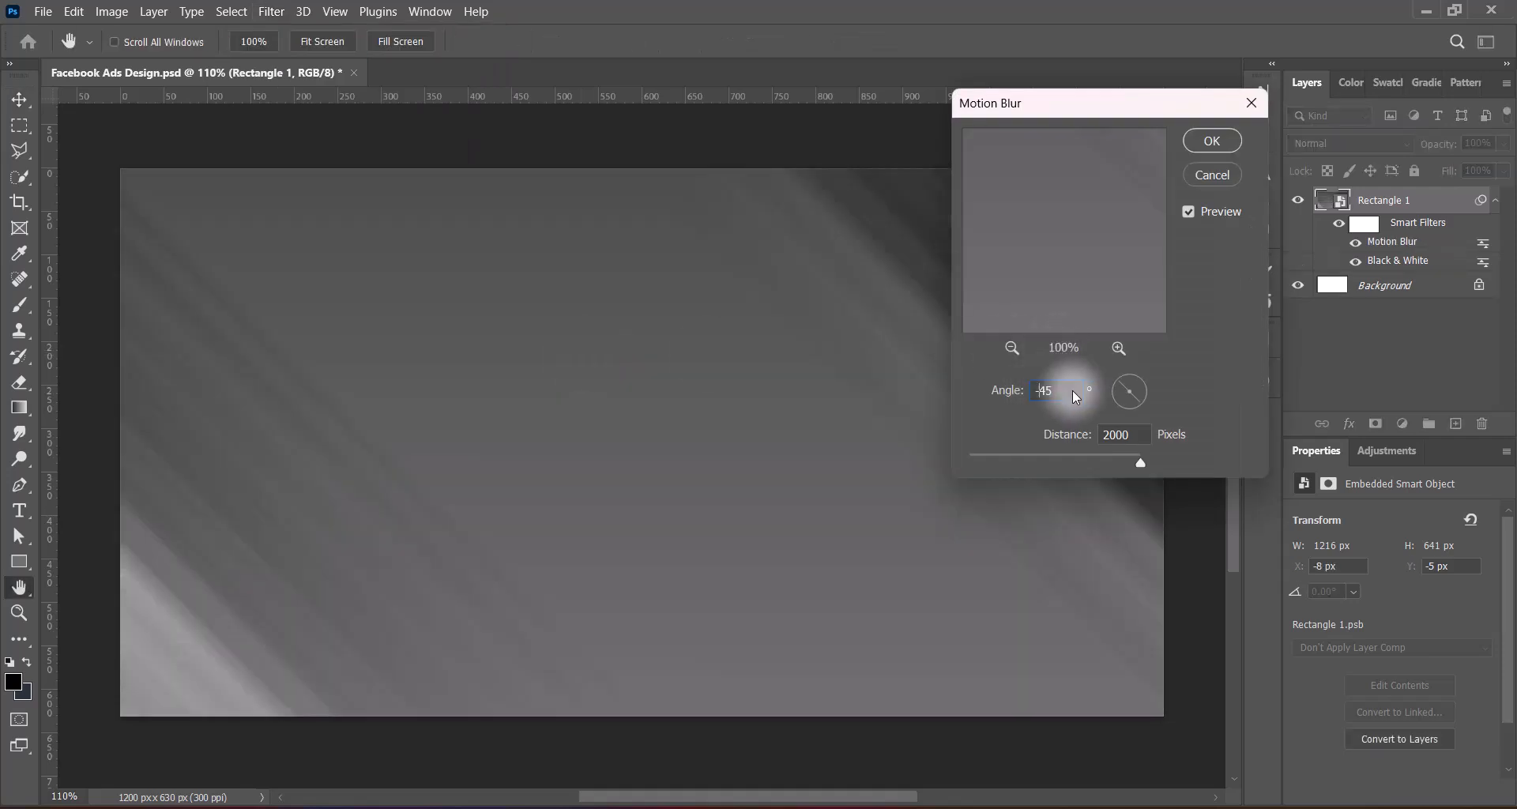
text(45)
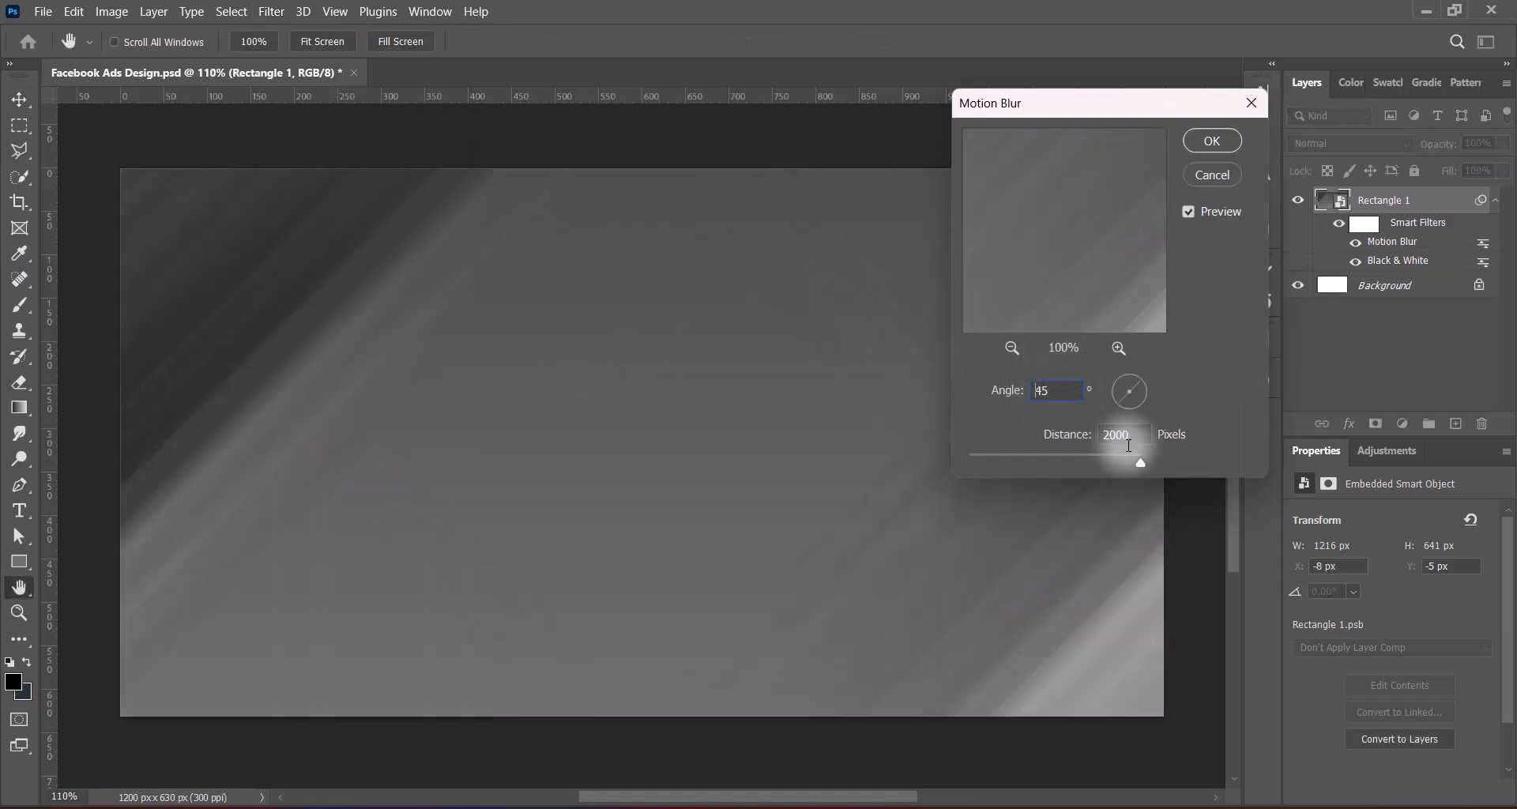
Try Motion Blur angles of 60° and 51°
click(1000, 389)
text(60)
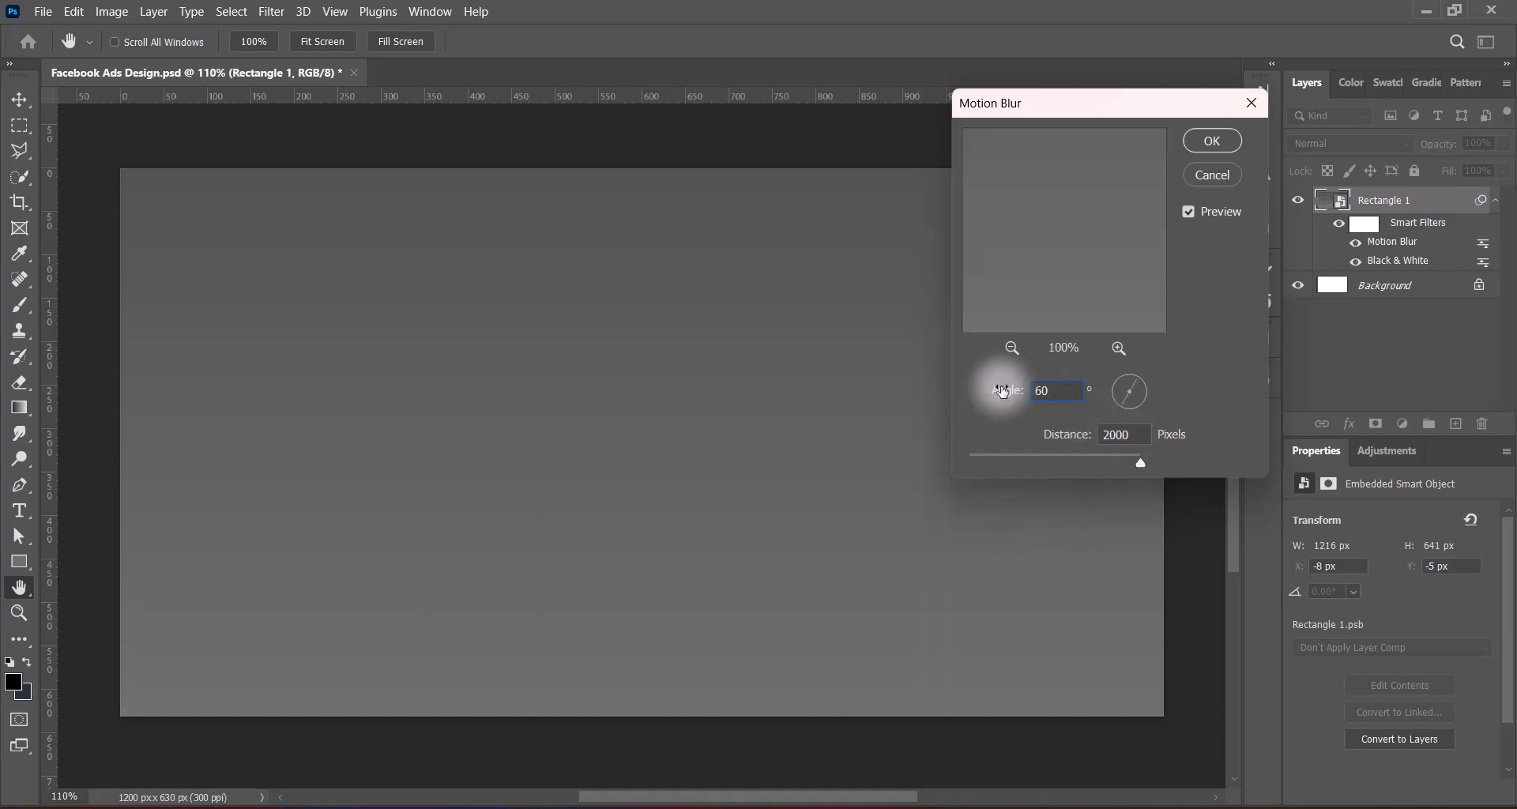
click(1003, 390)
text(51)
click(1056, 392)
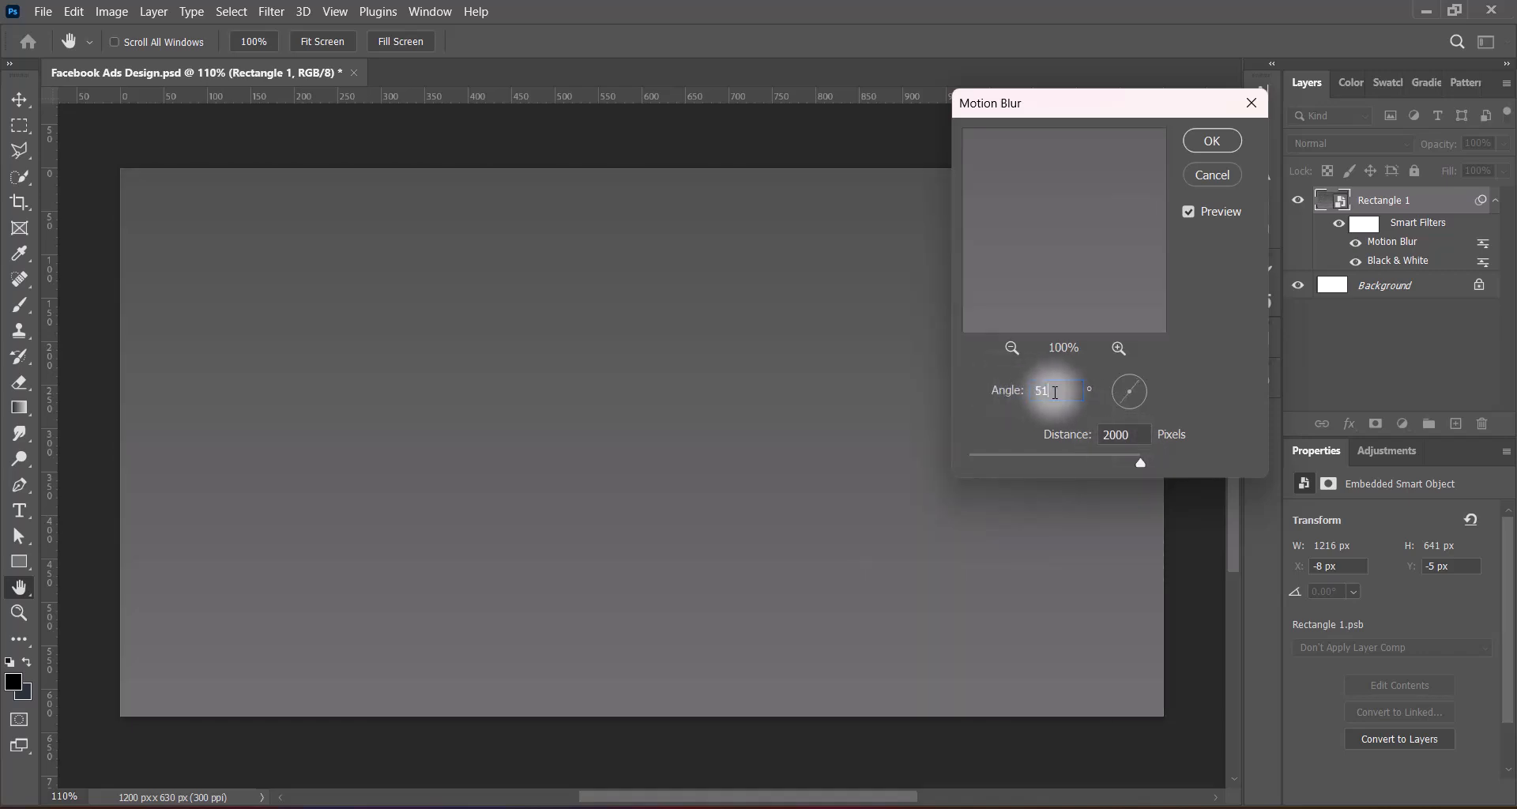
Set the Motion Blur angle to 45° with a distance of 2000 pixels and apply the filter
click(1003, 387)
text(45)
drag(1086, 468, 1183, 460)
click(1209, 147)
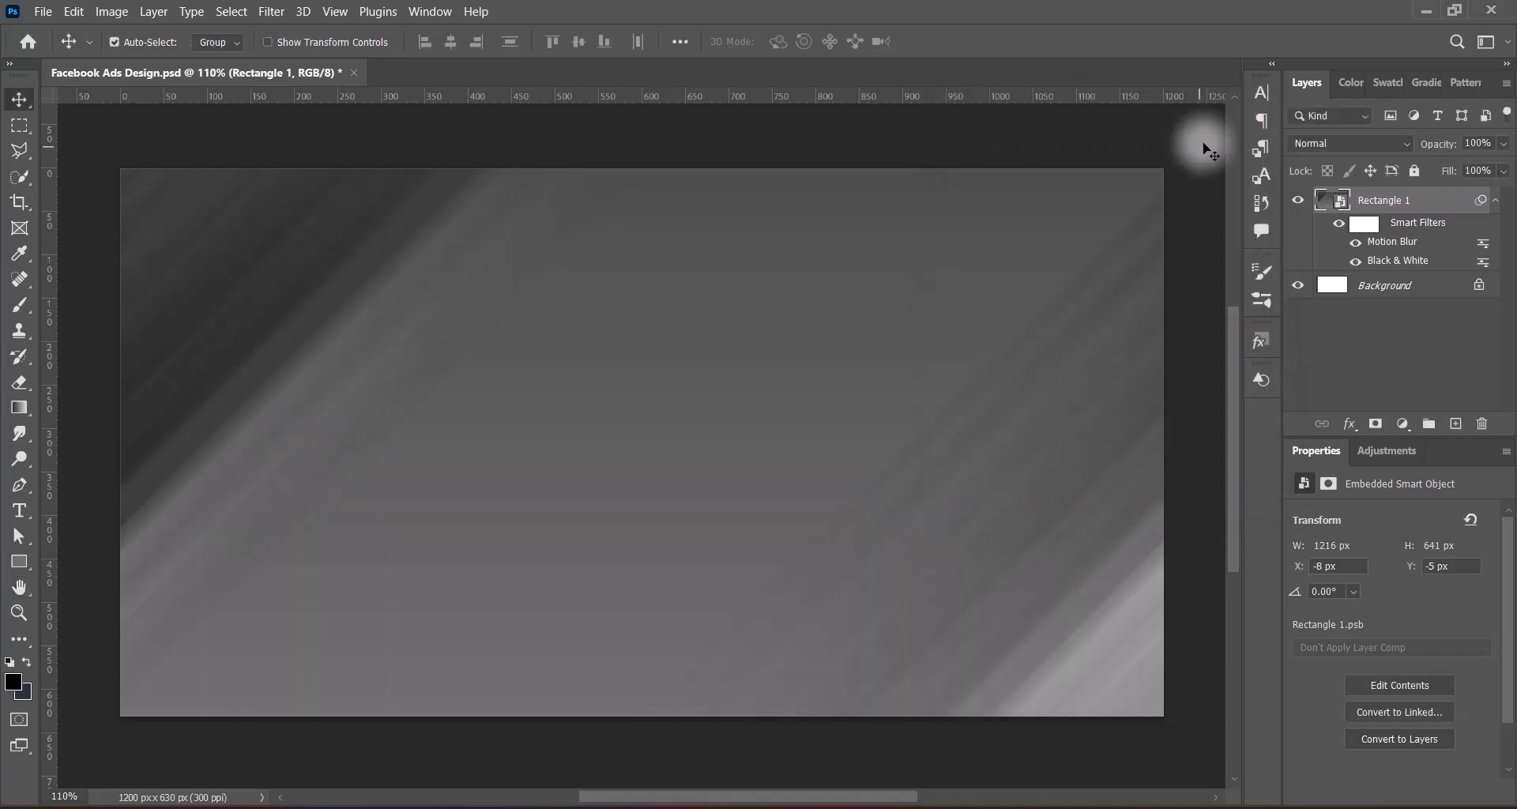
Scale the Rectangle 1 smart object up around its center to about 1240 × 654 px with Free Transform
click(747, 418)
click(1413, 199)
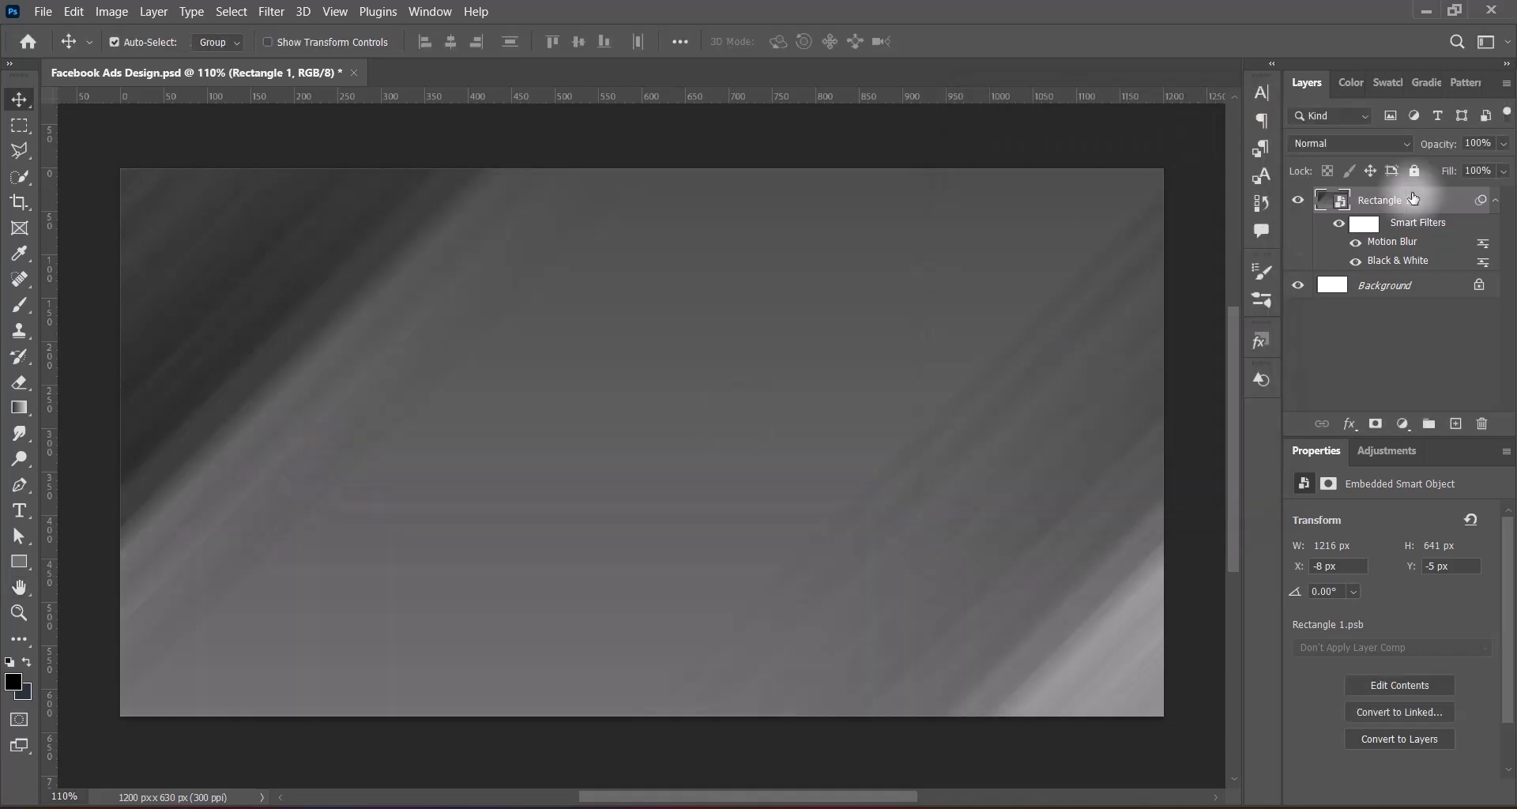
click(757, 417)
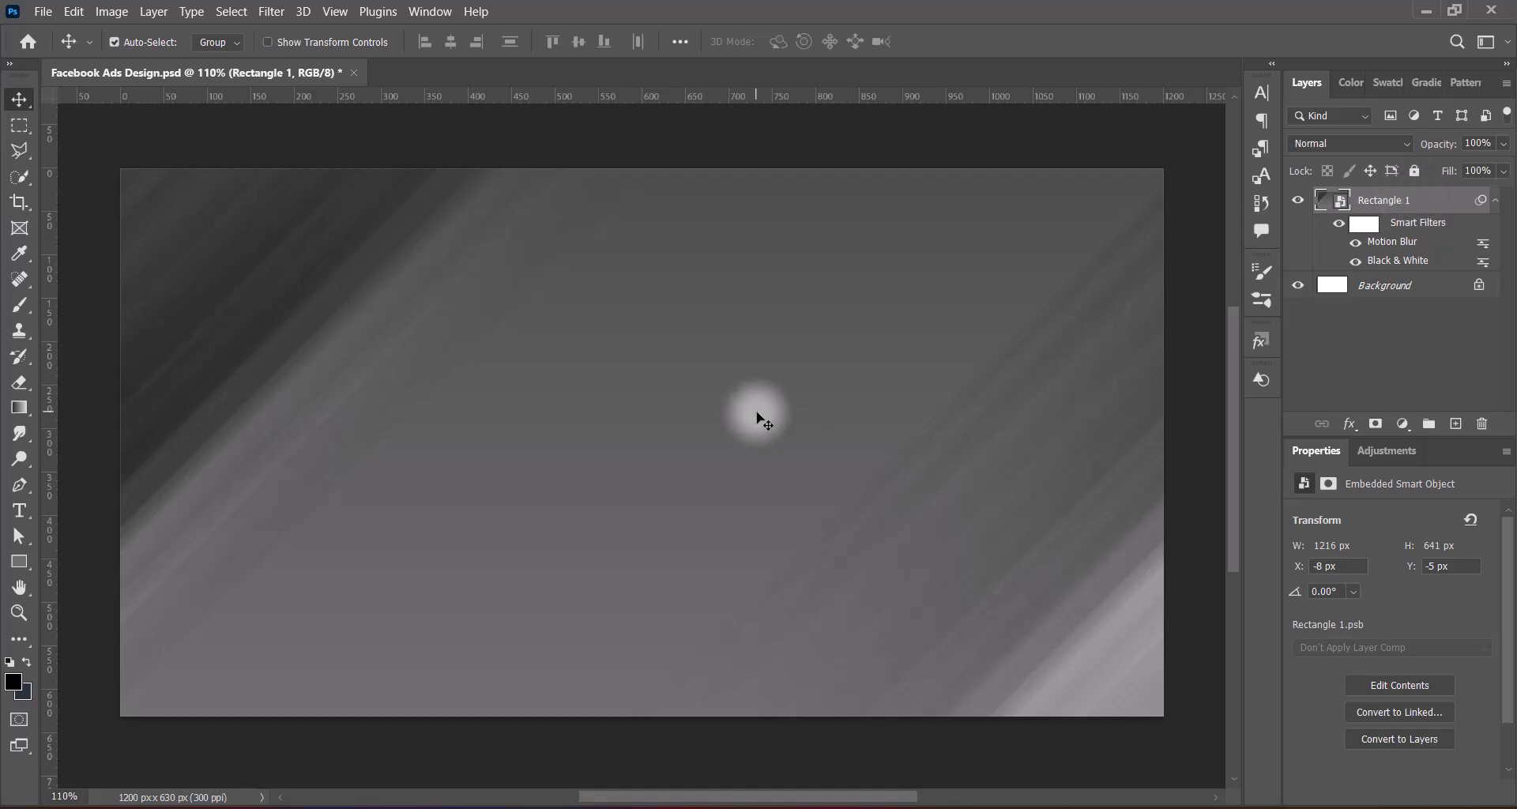
key(ctrl+t)
key(Return)
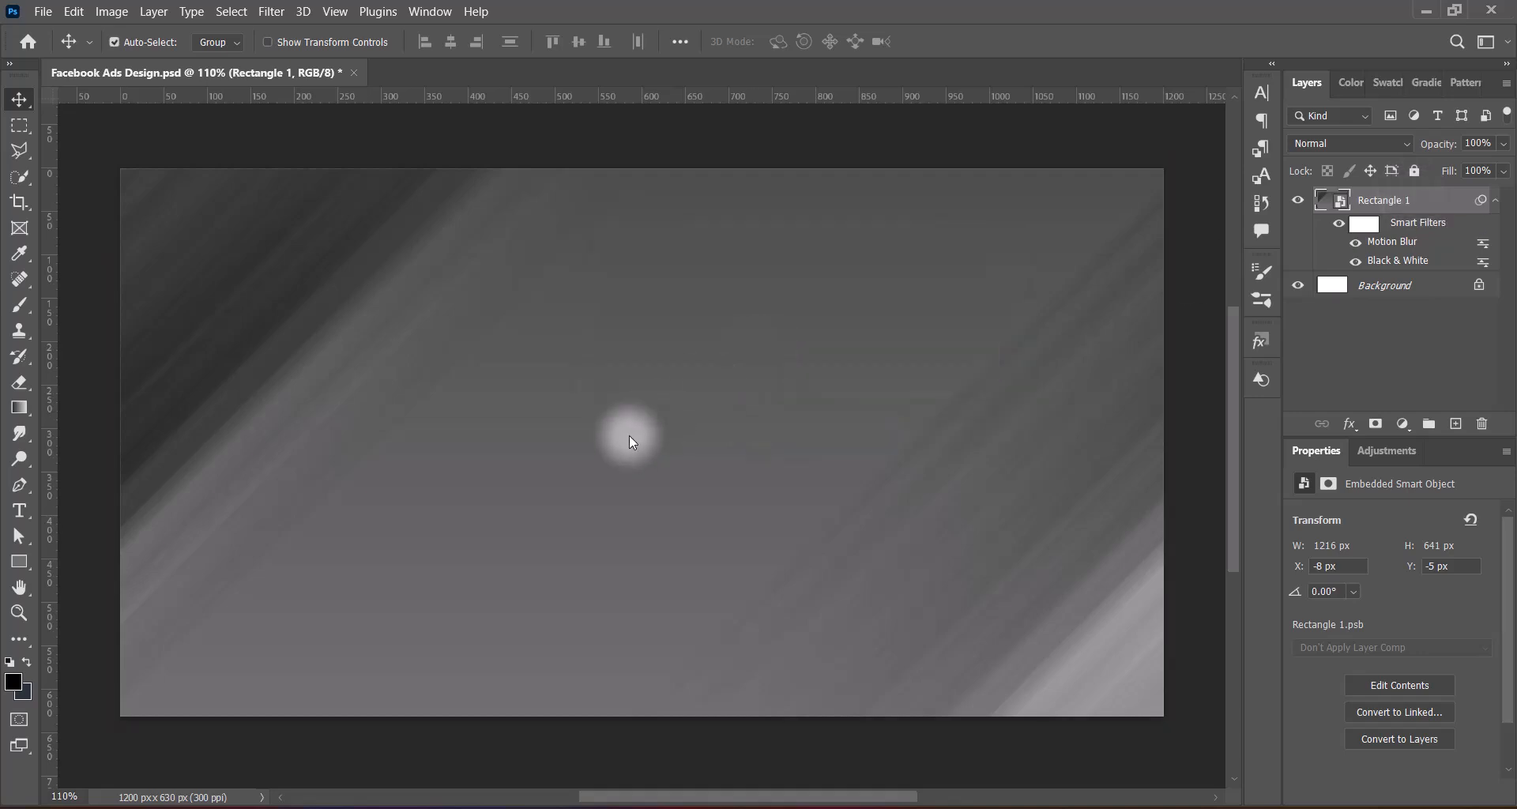
drag(642, 164, 642, 154)
drag(678, 315, 677, 322)
key(Return)
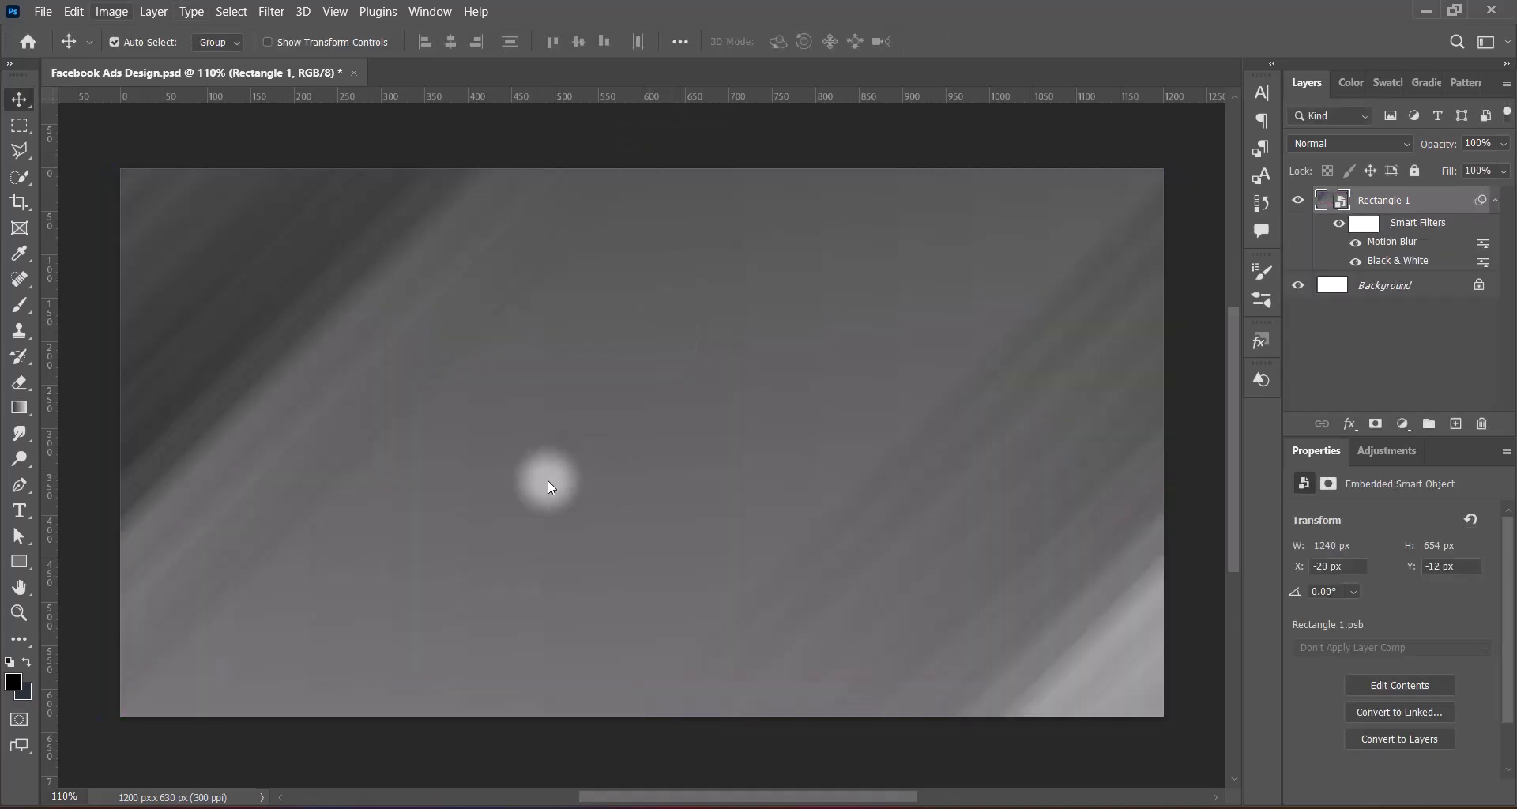
Apply a second Motion Blur to Rectangle 1 with an angle of 0° and a distance of 12 pixels
click(111, 11)
mouse_move(271, 11)
mouse_move(332, 243)
click(594, 364)
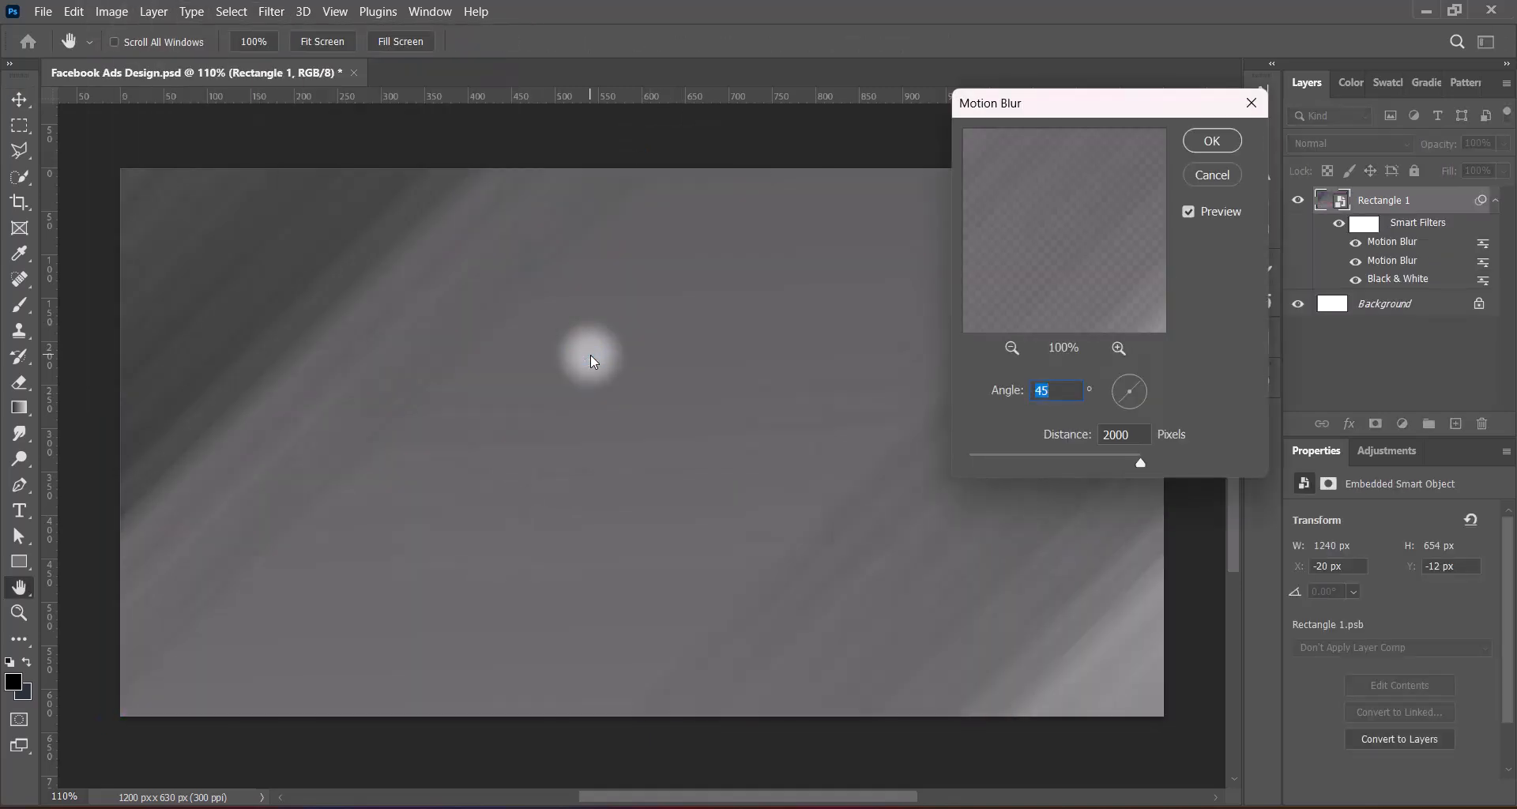
drag(1046, 389, 1002, 386)
text(0)
drag(1140, 465, 1067, 464)
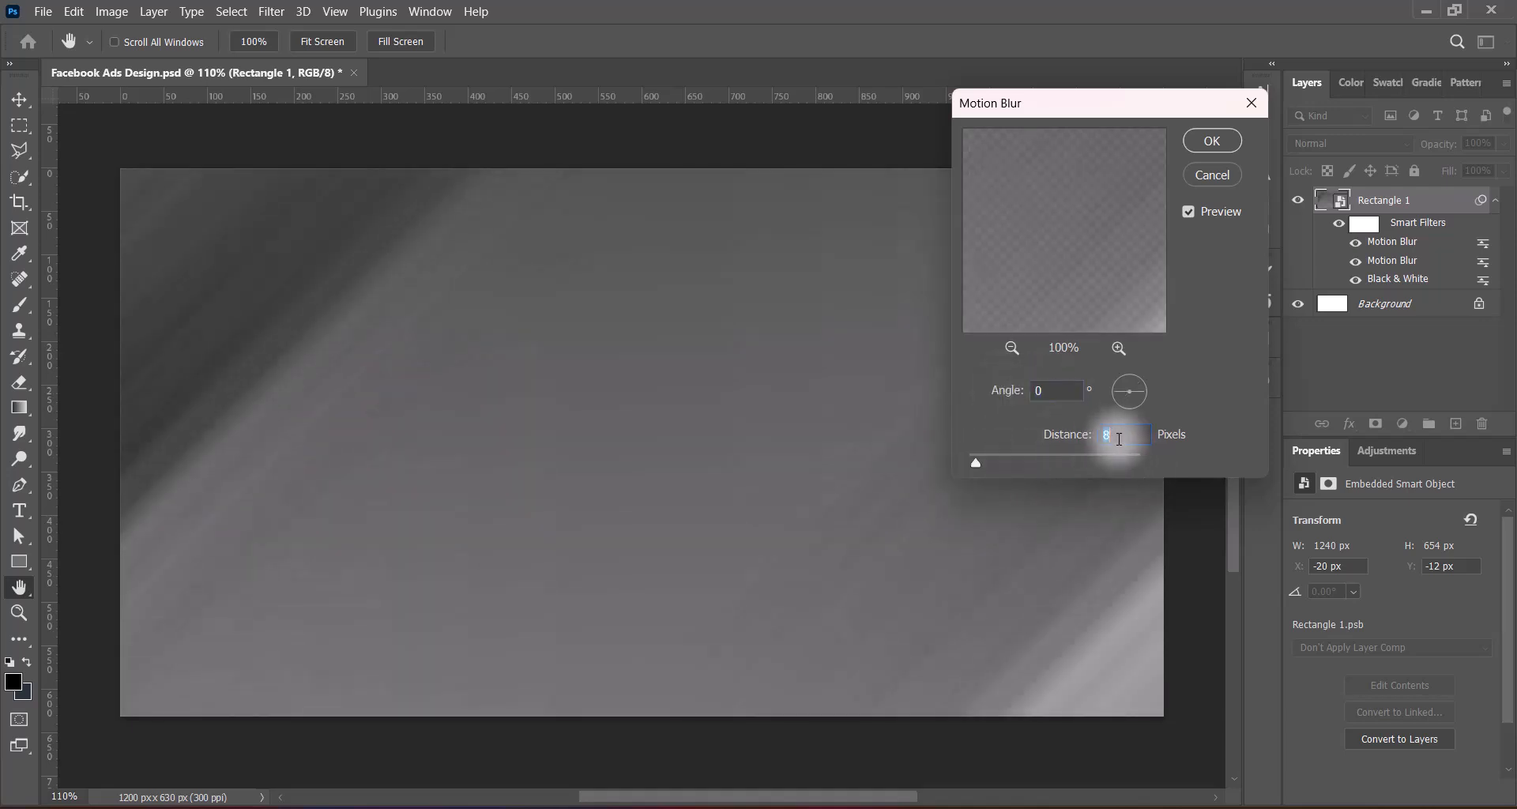
text(12)
click(1213, 141)
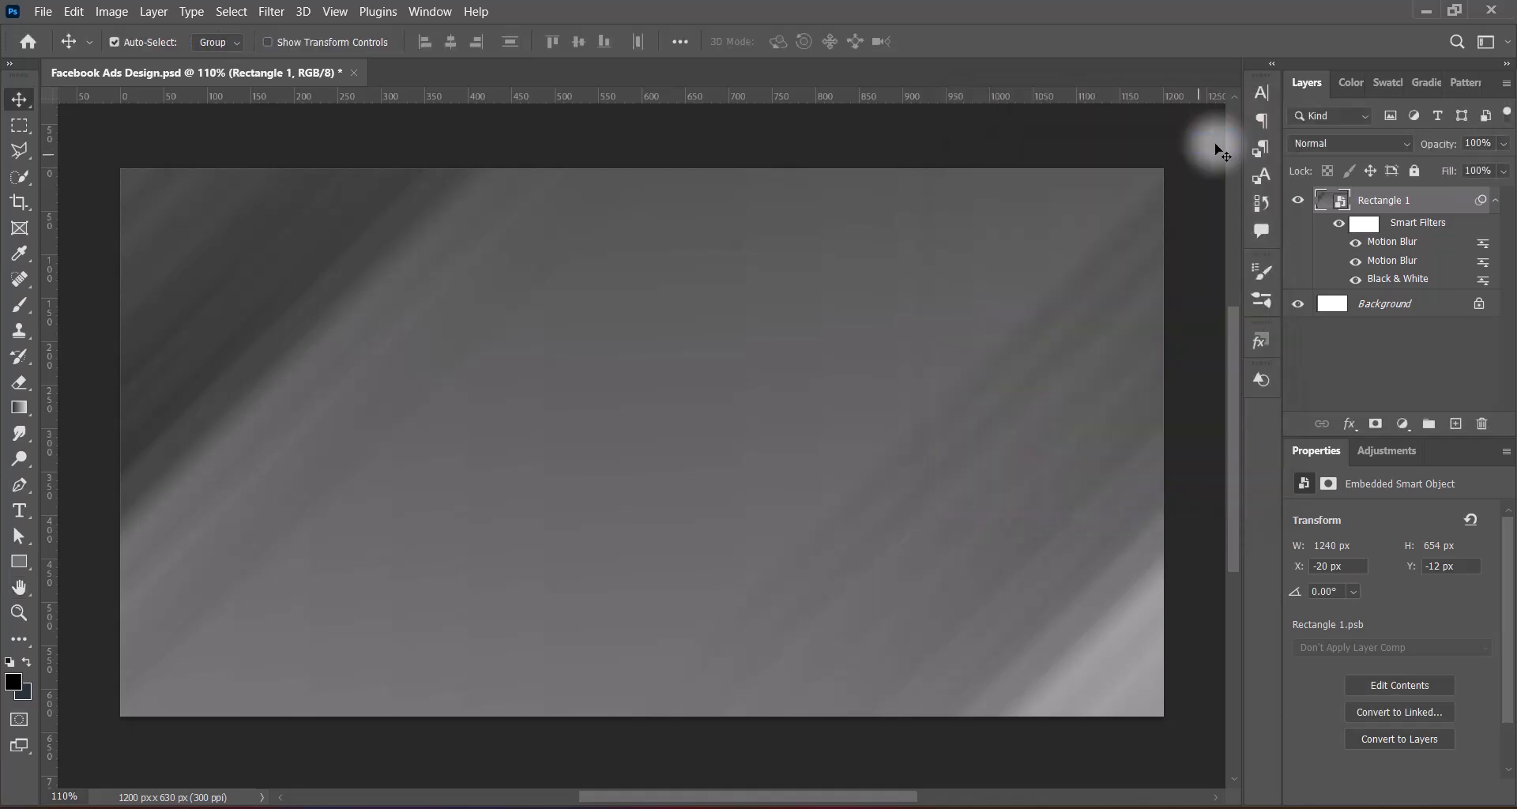
click(1234, 548)
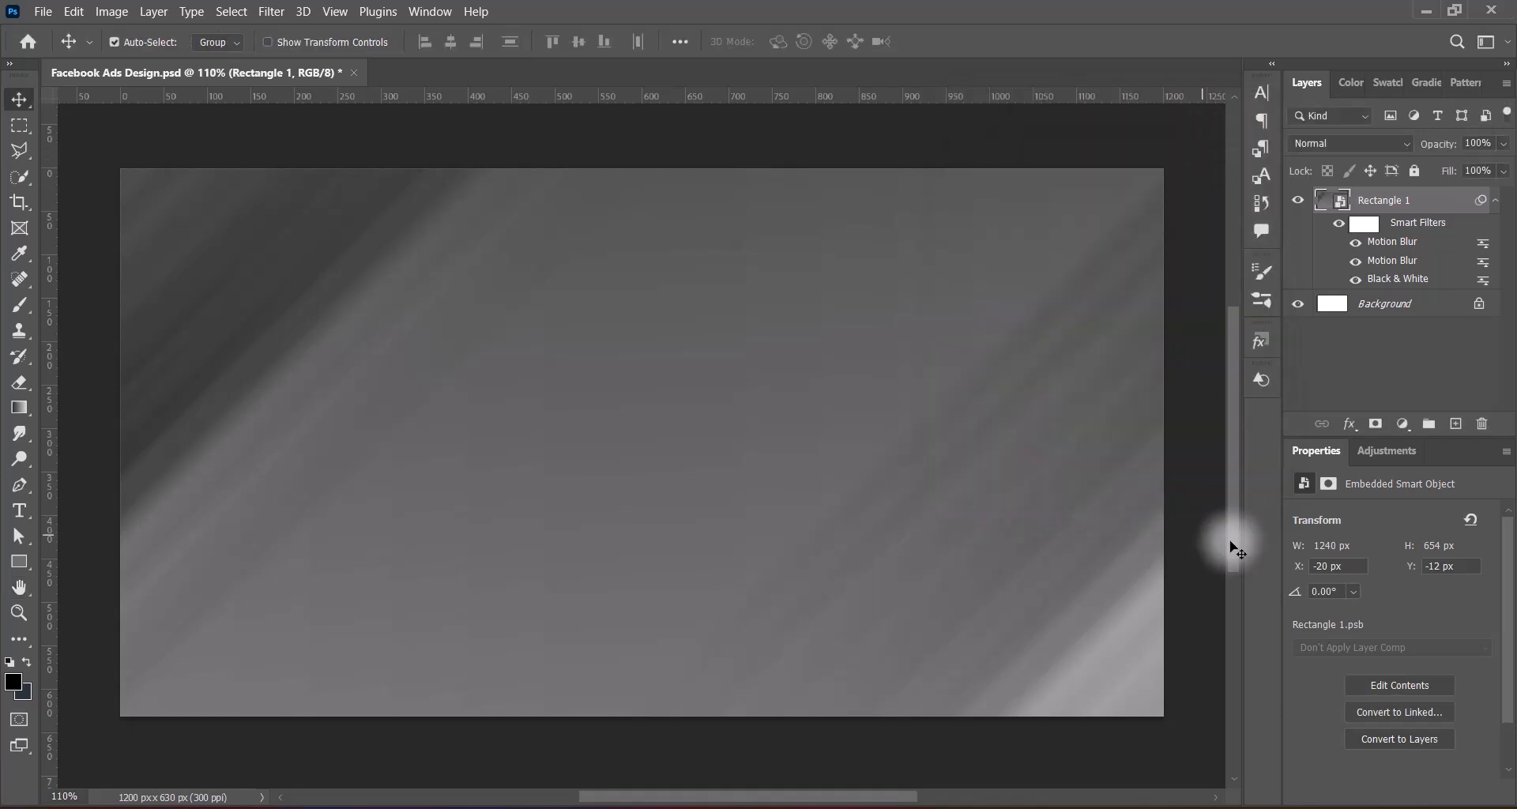
Add a new layer and draw a black circle about 463 px across with the Ellipse tool near the canvas centre
click(1455, 423)
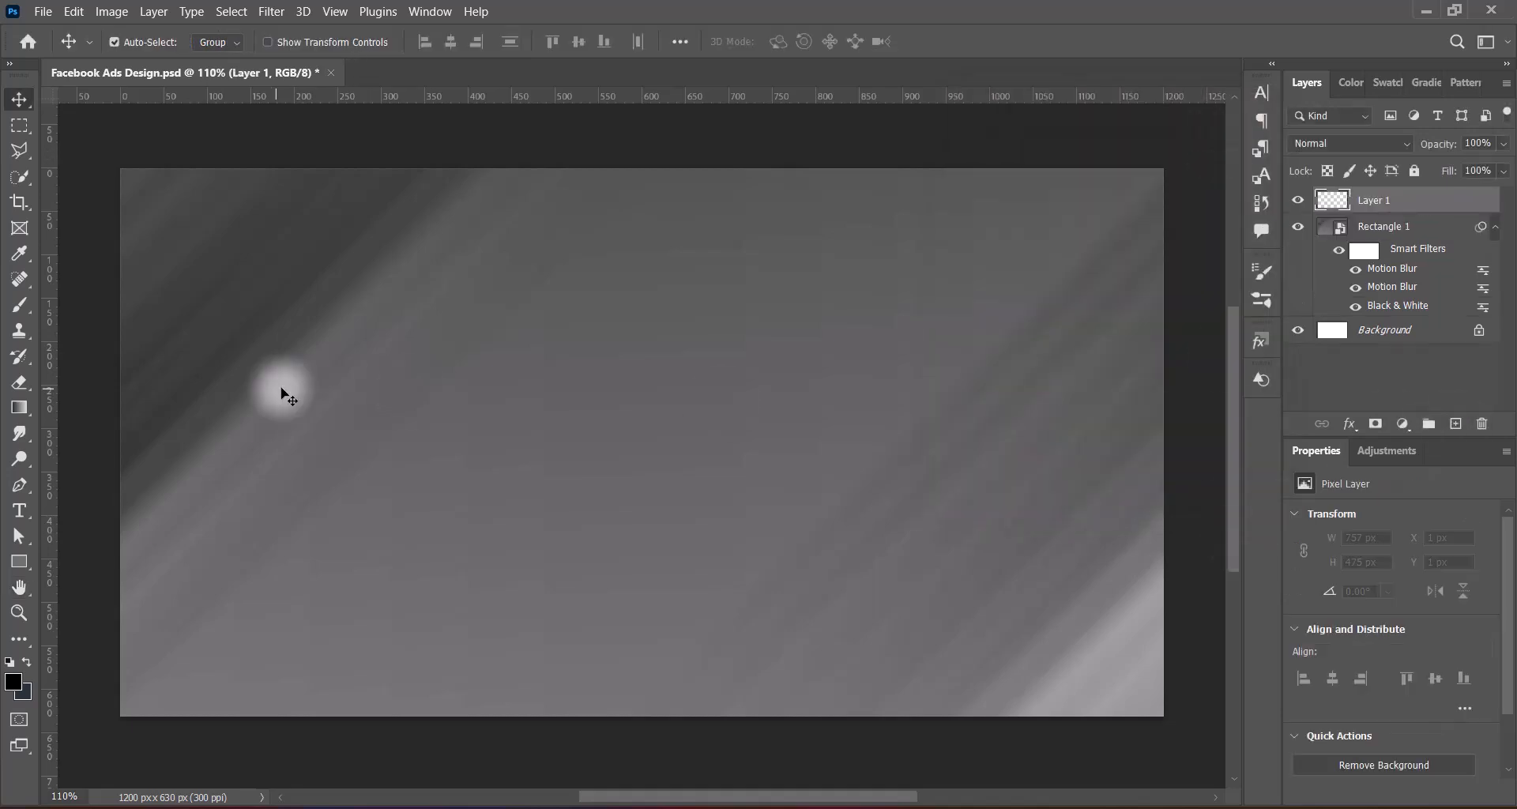
right_click(19, 562)
click(119, 582)
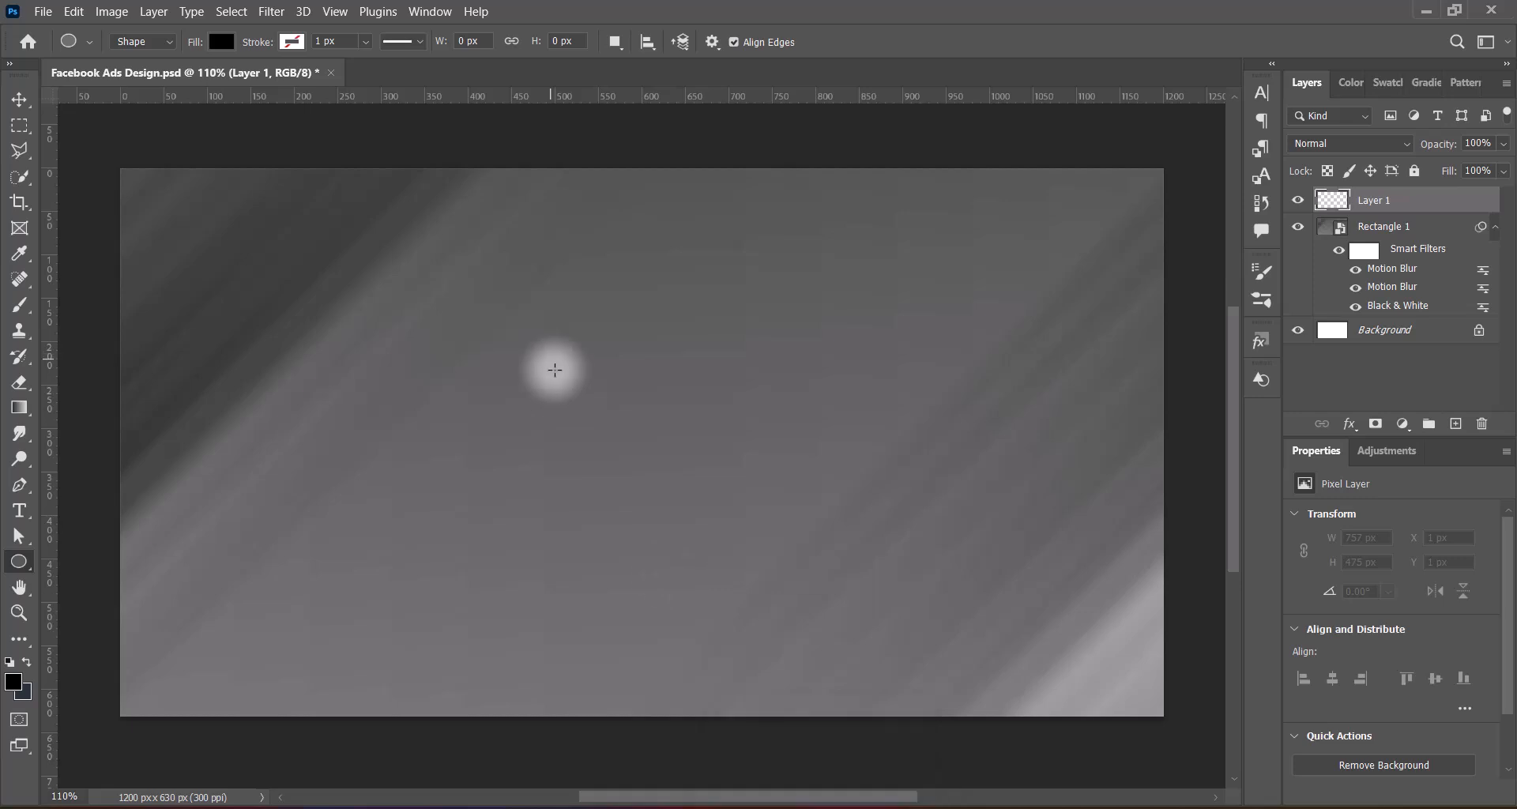
drag(506, 310, 909, 712)
click(19, 100)
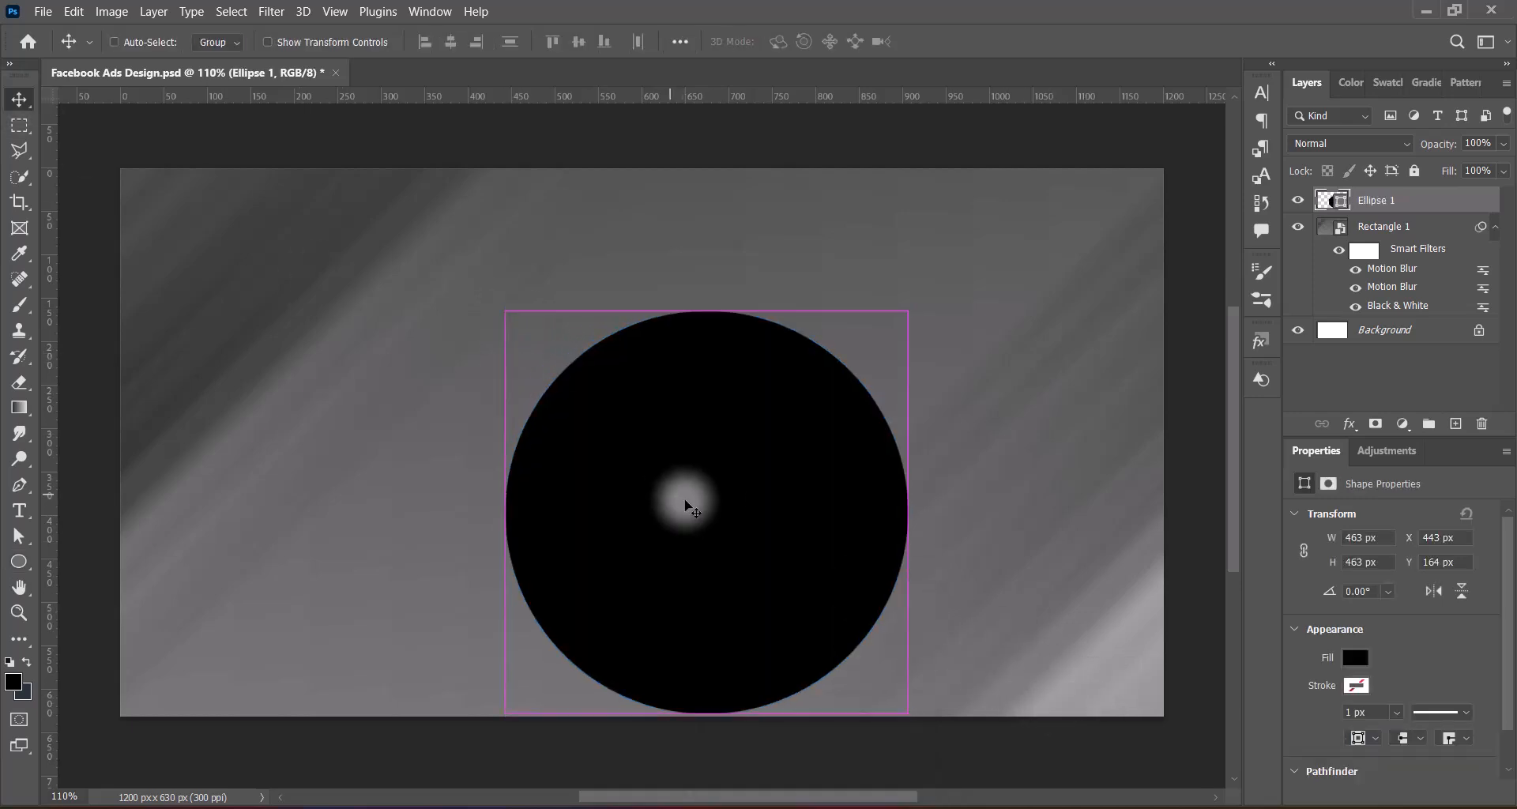
Centre the black circle on the canvas and scale it up to about 602 × 602 px with Free Transform
key(ctrl+t)
drag(738, 556, 620, 414)
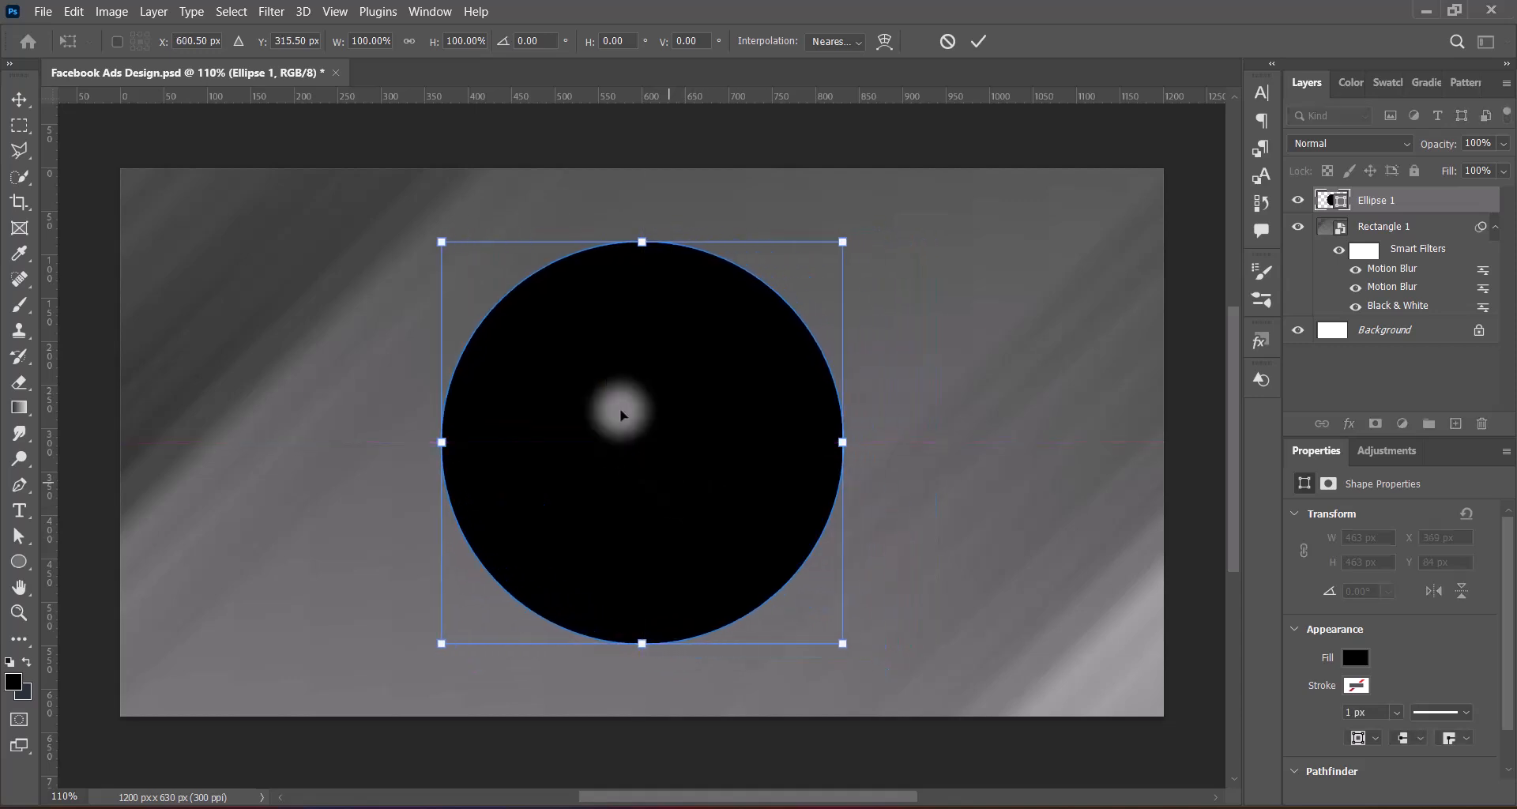
drag(642, 241, 637, 193)
drag(642, 609, 641, 704)
drag(643, 194, 644, 180)
drag(719, 520, 719, 518)
key(Return)
Add a Gradient Overlay layer style to the Ellipse 1 circle and change the gradient type from Noise to Solid
right_click(1329, 200)
click(1328, 203)
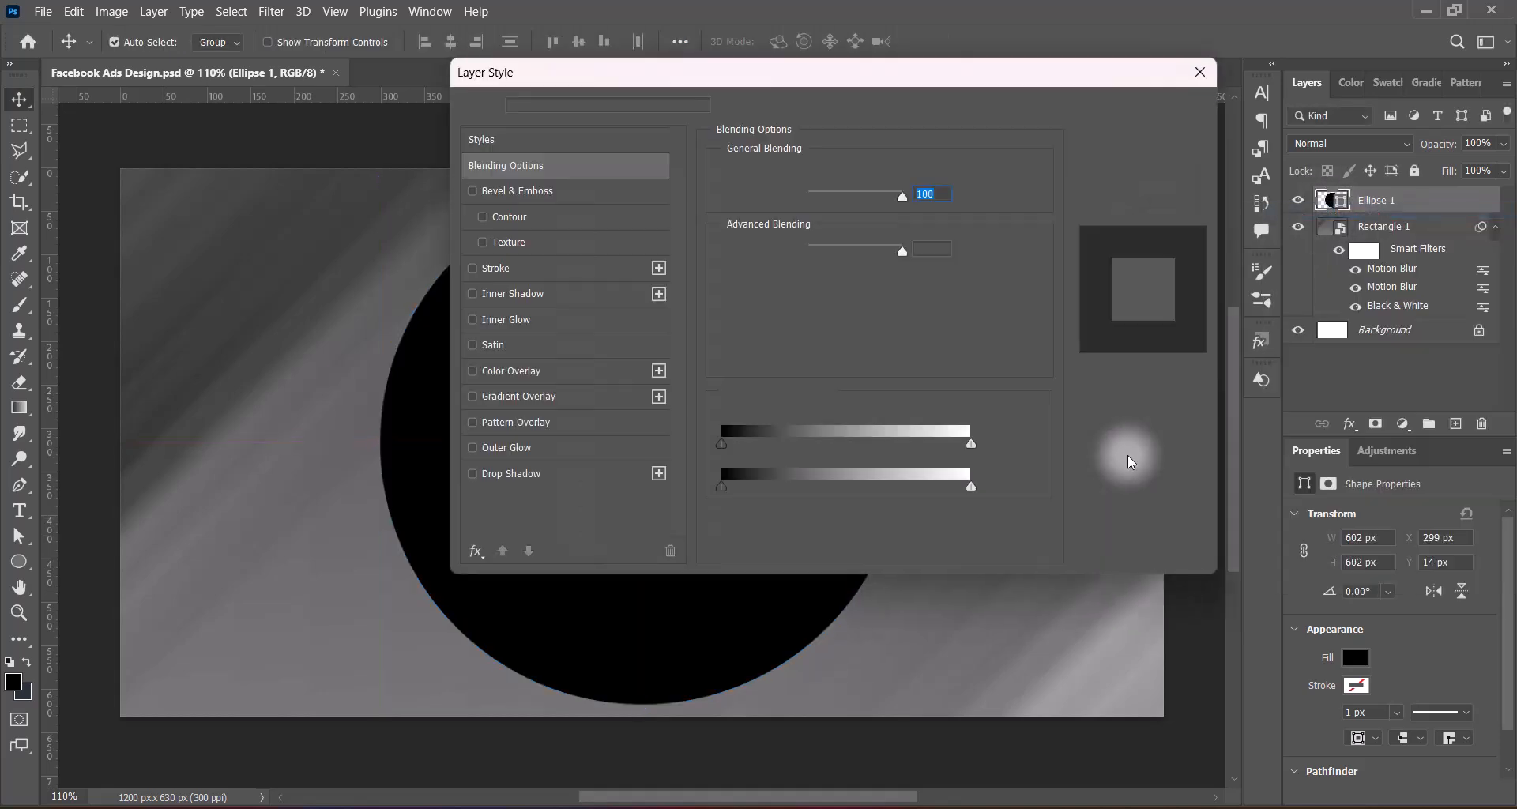
click(472, 398)
drag(922, 72, 1110, 74)
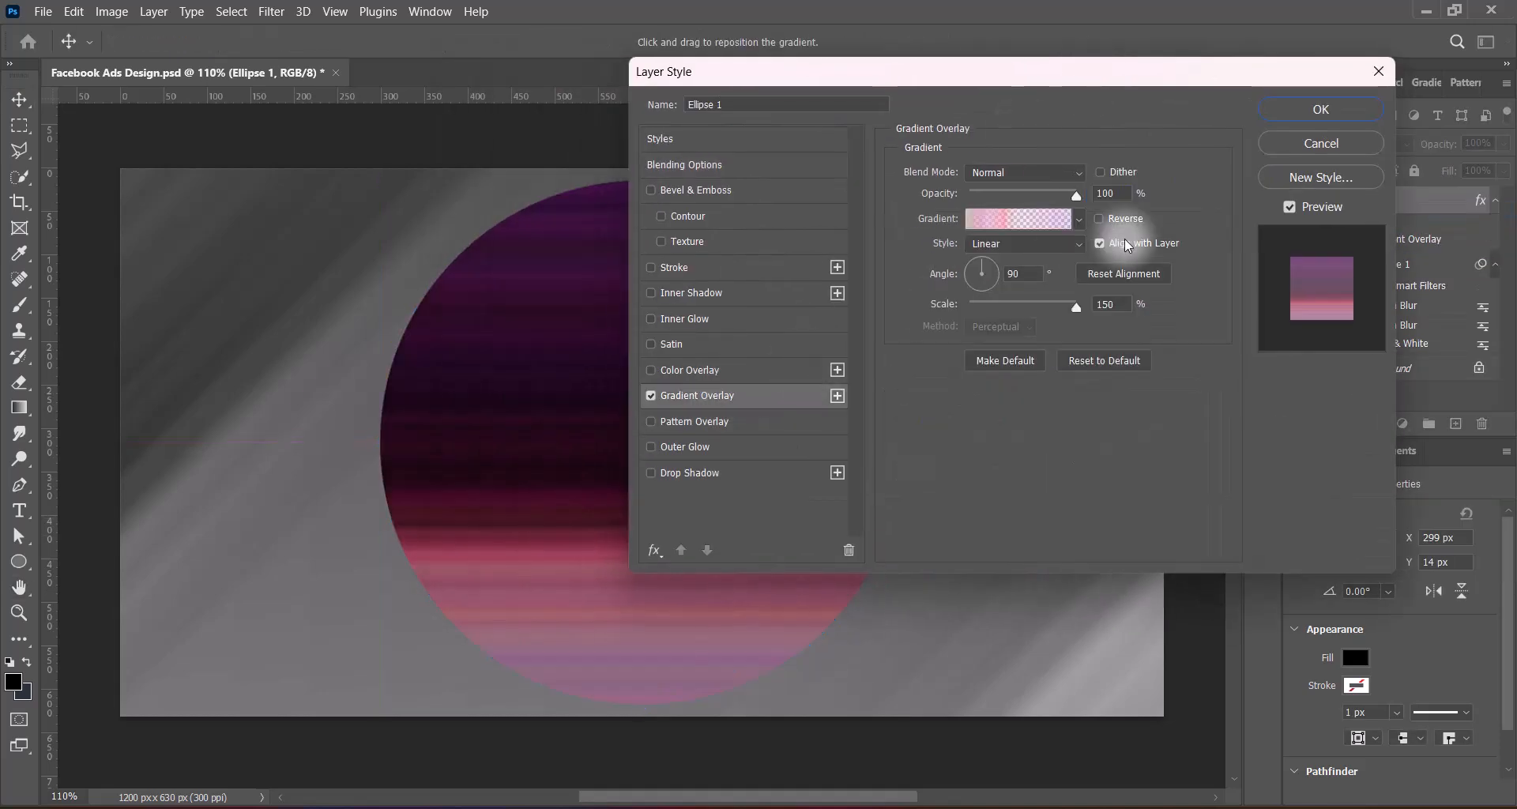
click(1011, 219)
click(993, 382)
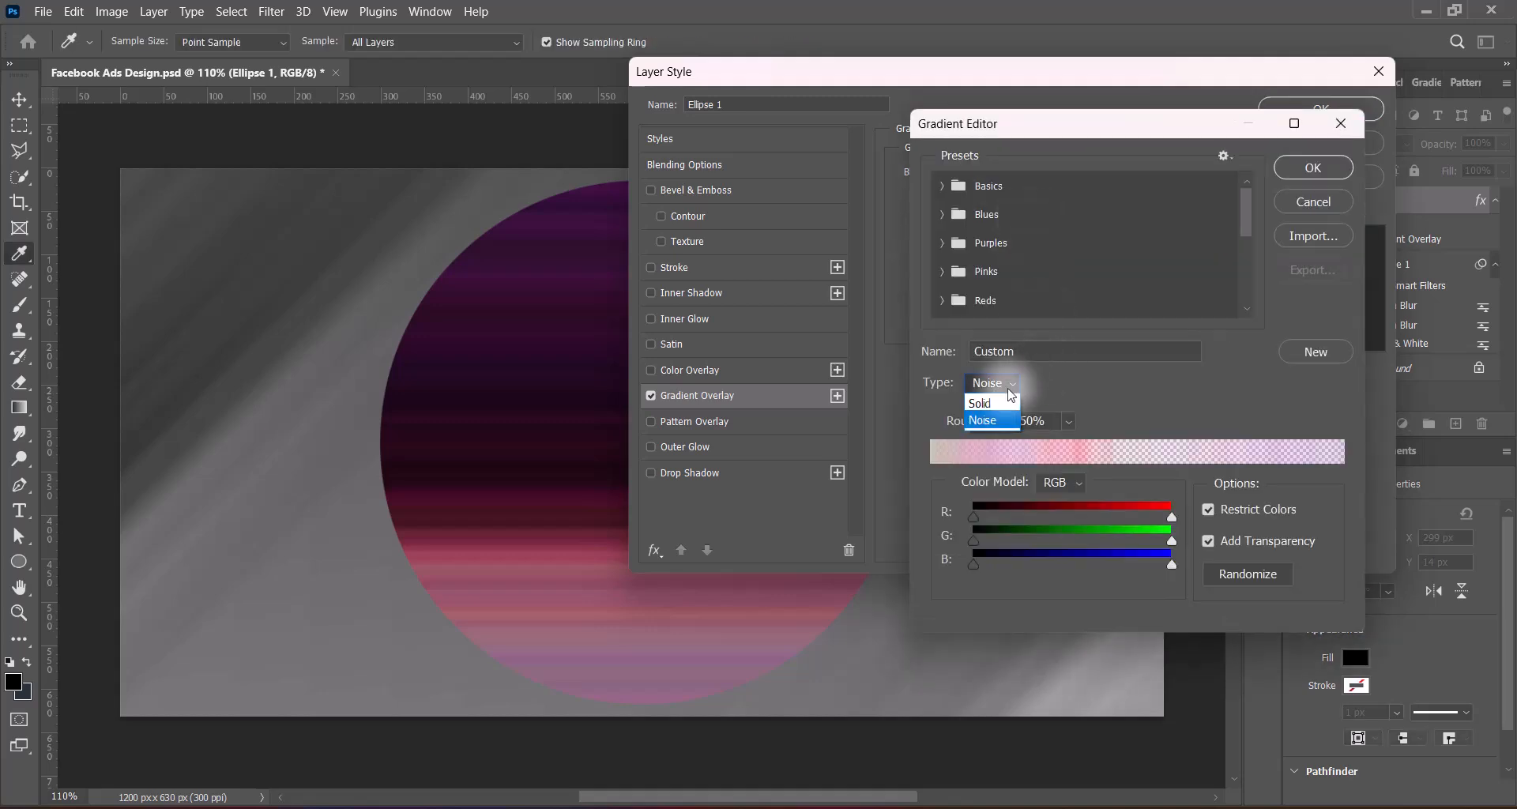
click(997, 401)
click(1313, 168)
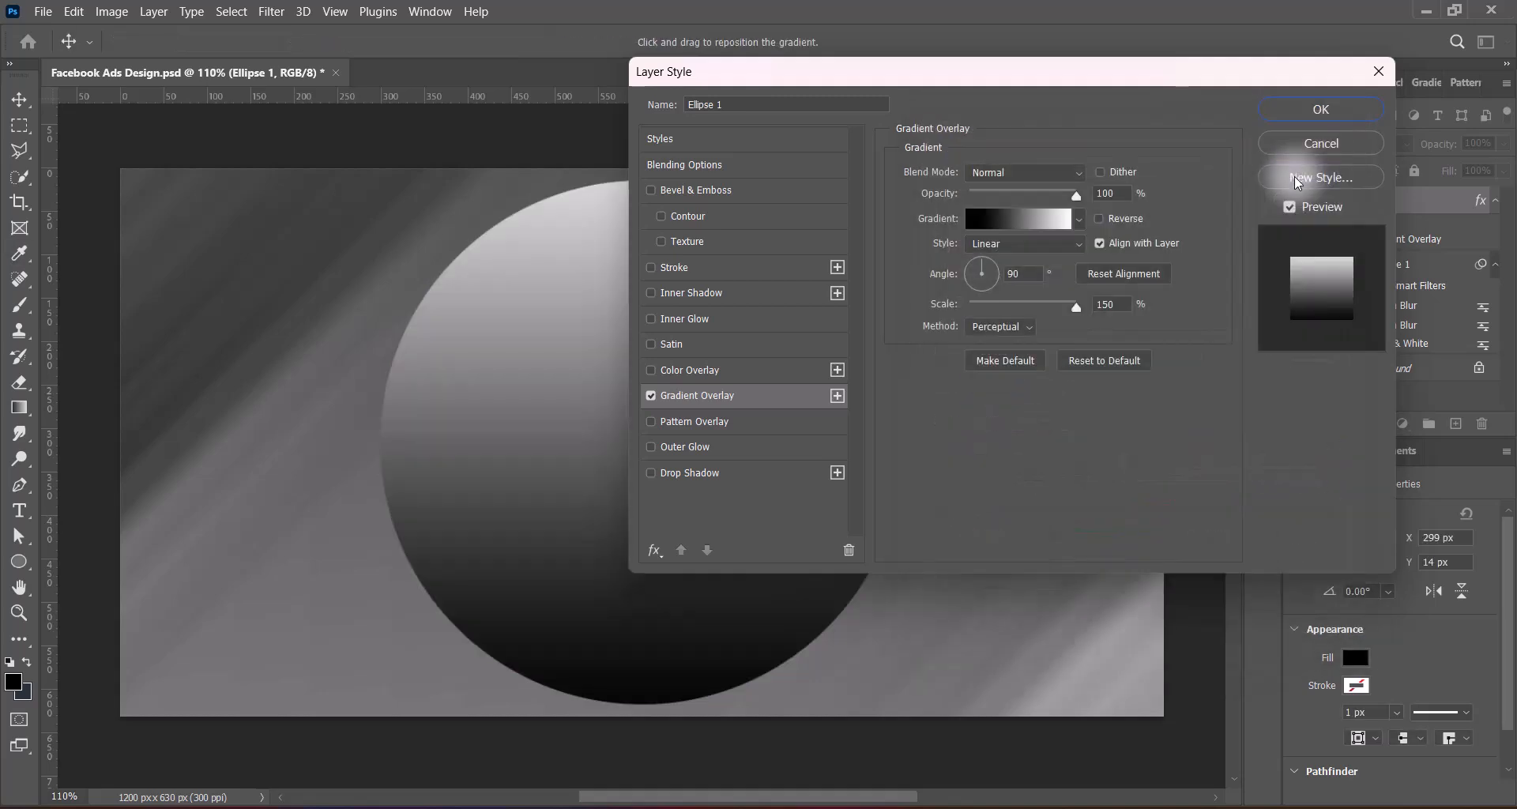
Try several Grays gradient presets on the circle's Gradient Overlay and choose the third, light grey-to-white one
click(1079, 219)
click(755, 458)
click(1058, 488)
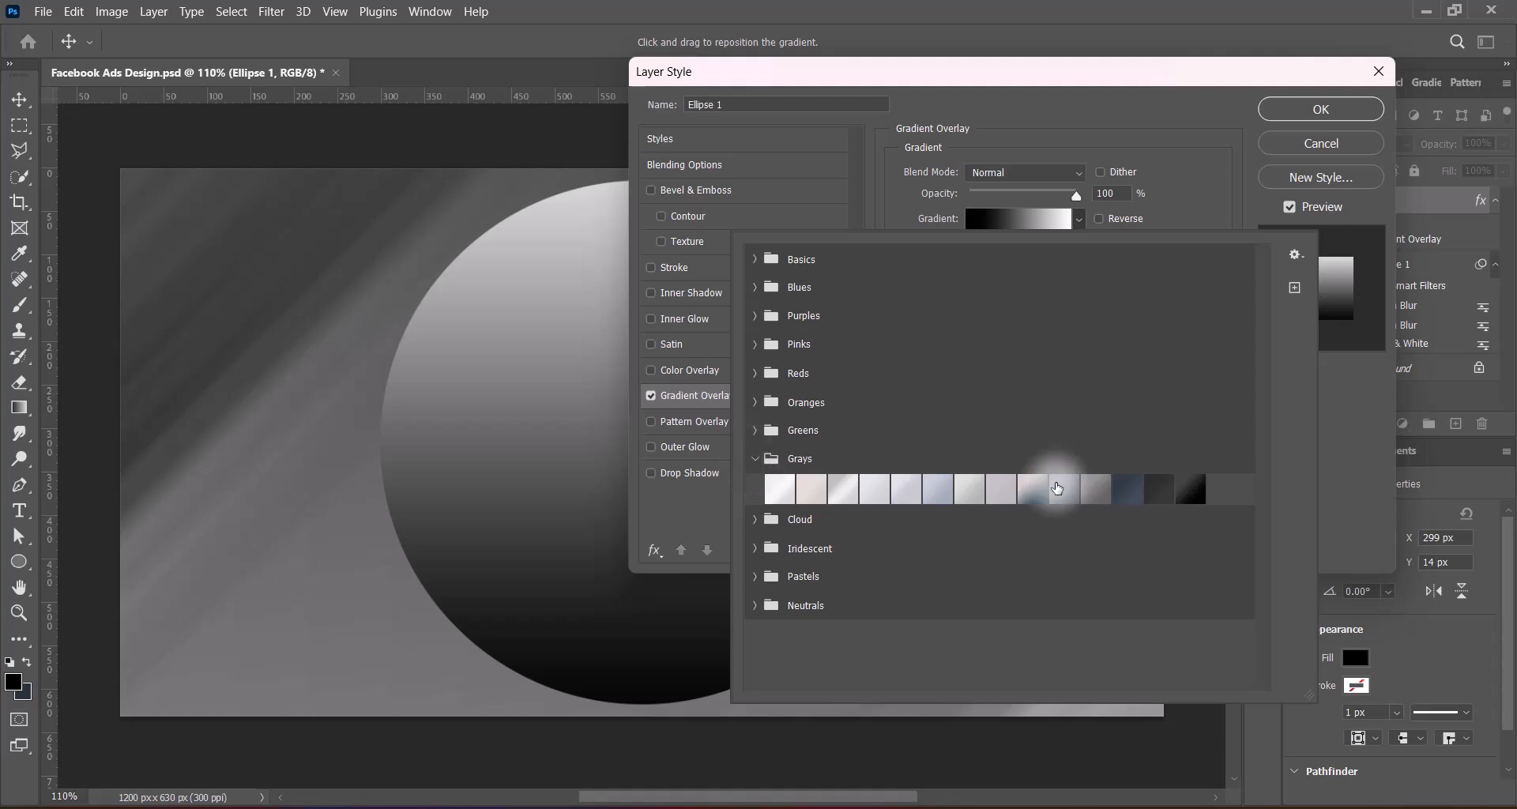
click(1124, 487)
click(1159, 489)
click(778, 488)
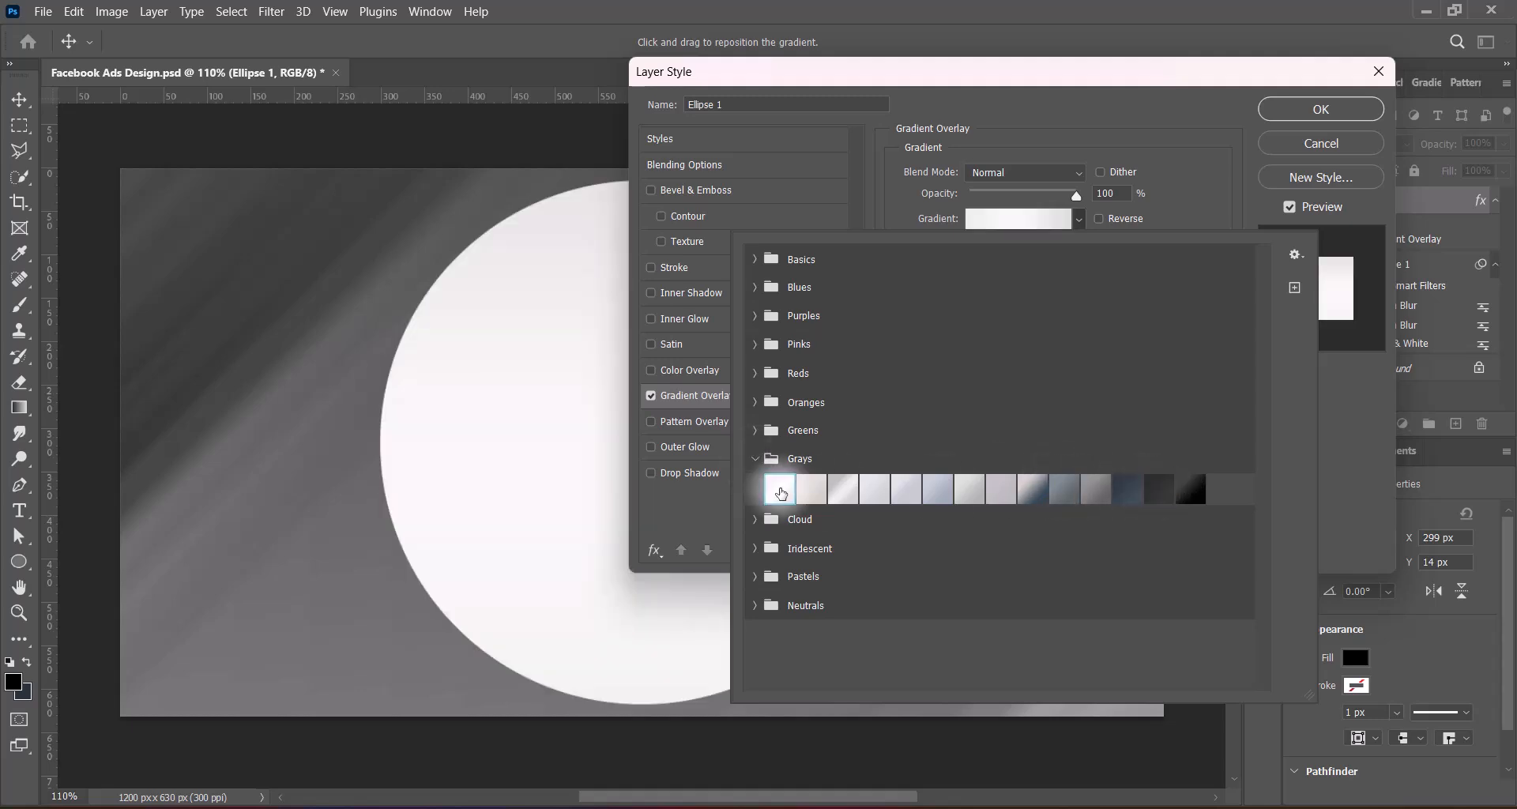
click(839, 490)
click(814, 491)
click(842, 491)
click(909, 494)
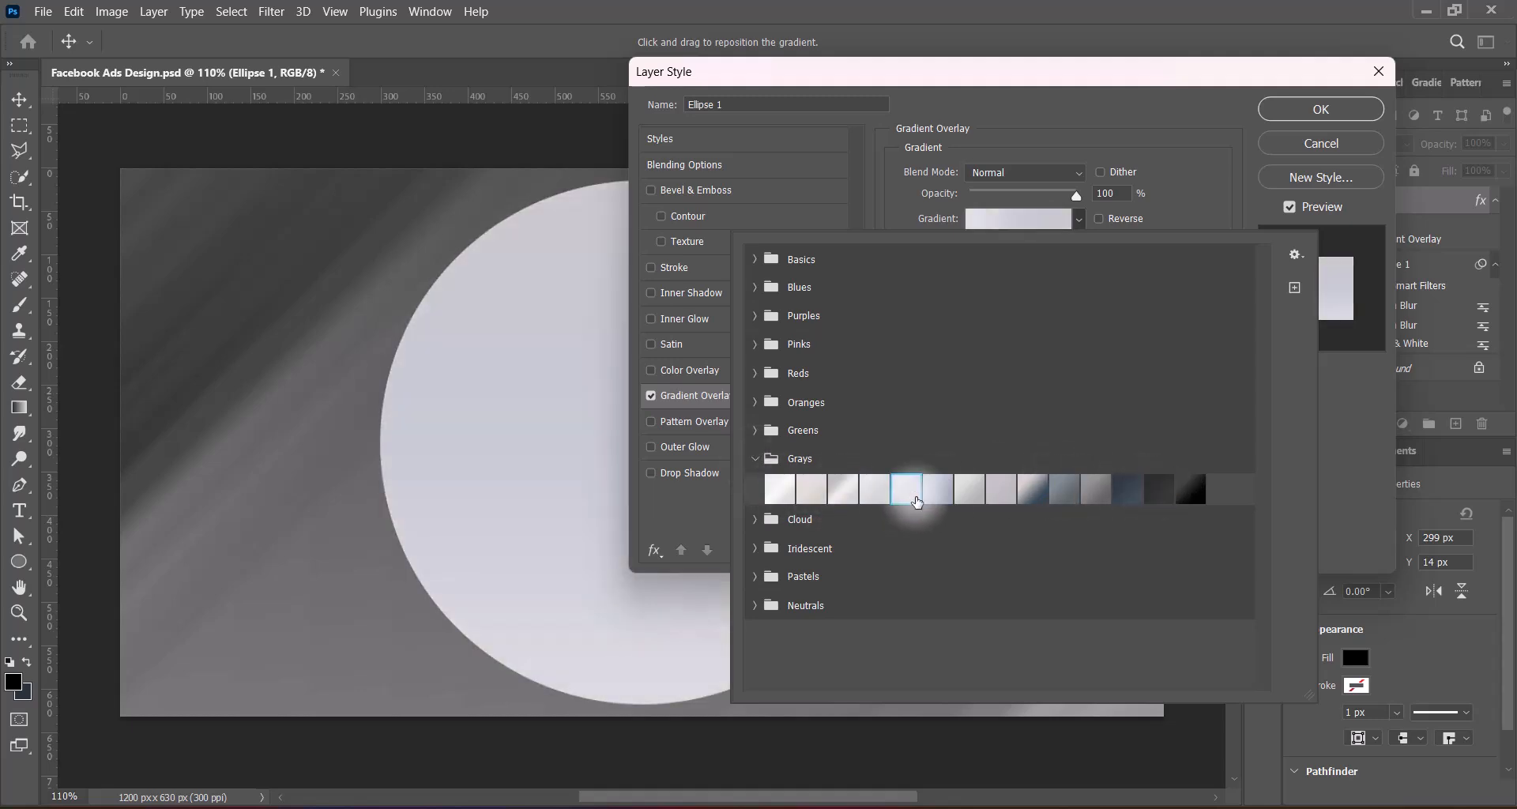
click(873, 490)
click(842, 489)
click(1362, 493)
Set the Gradient Overlay's scale to 92% and its style to Radial
drag(1011, 86, 1179, 74)
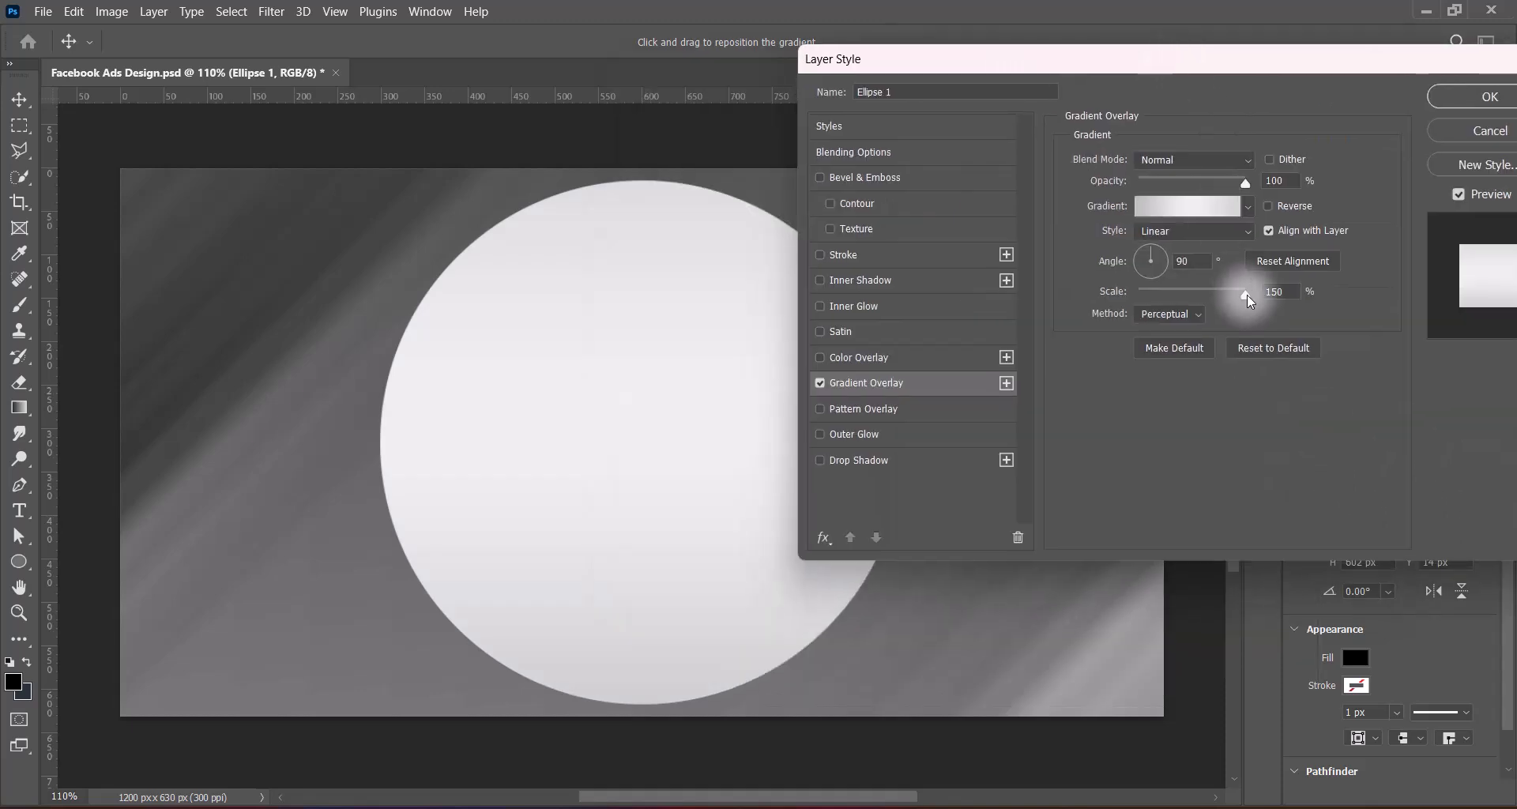
drag(1246, 295, 1198, 298)
click(1193, 231)
click(1161, 263)
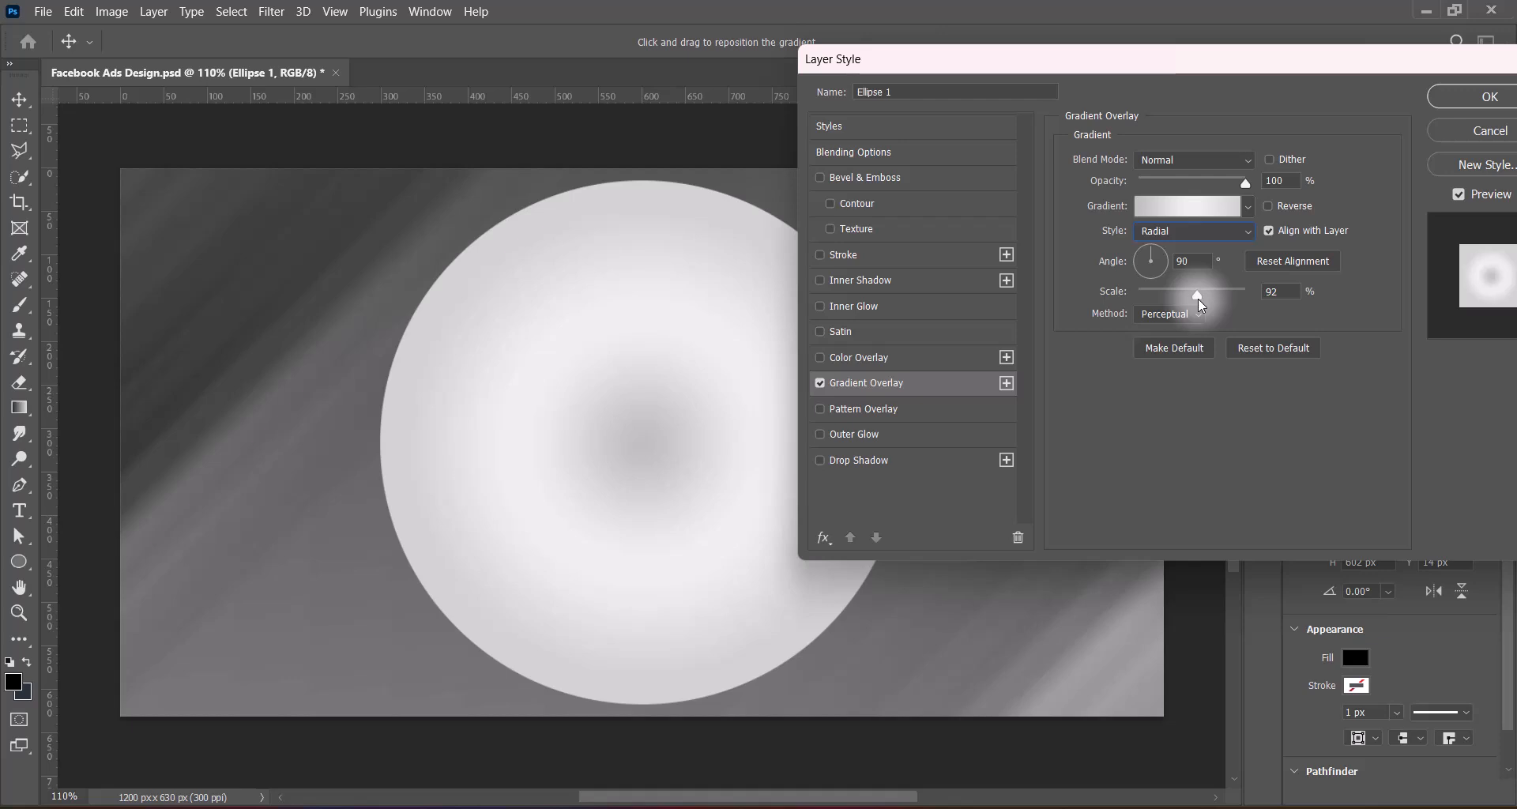
Reduce the radial gradient's scale to about 86%, leaving it unreversed with the Perceptual method, and apply the layer style
click(1268, 206)
click(1268, 207)
click(1171, 314)
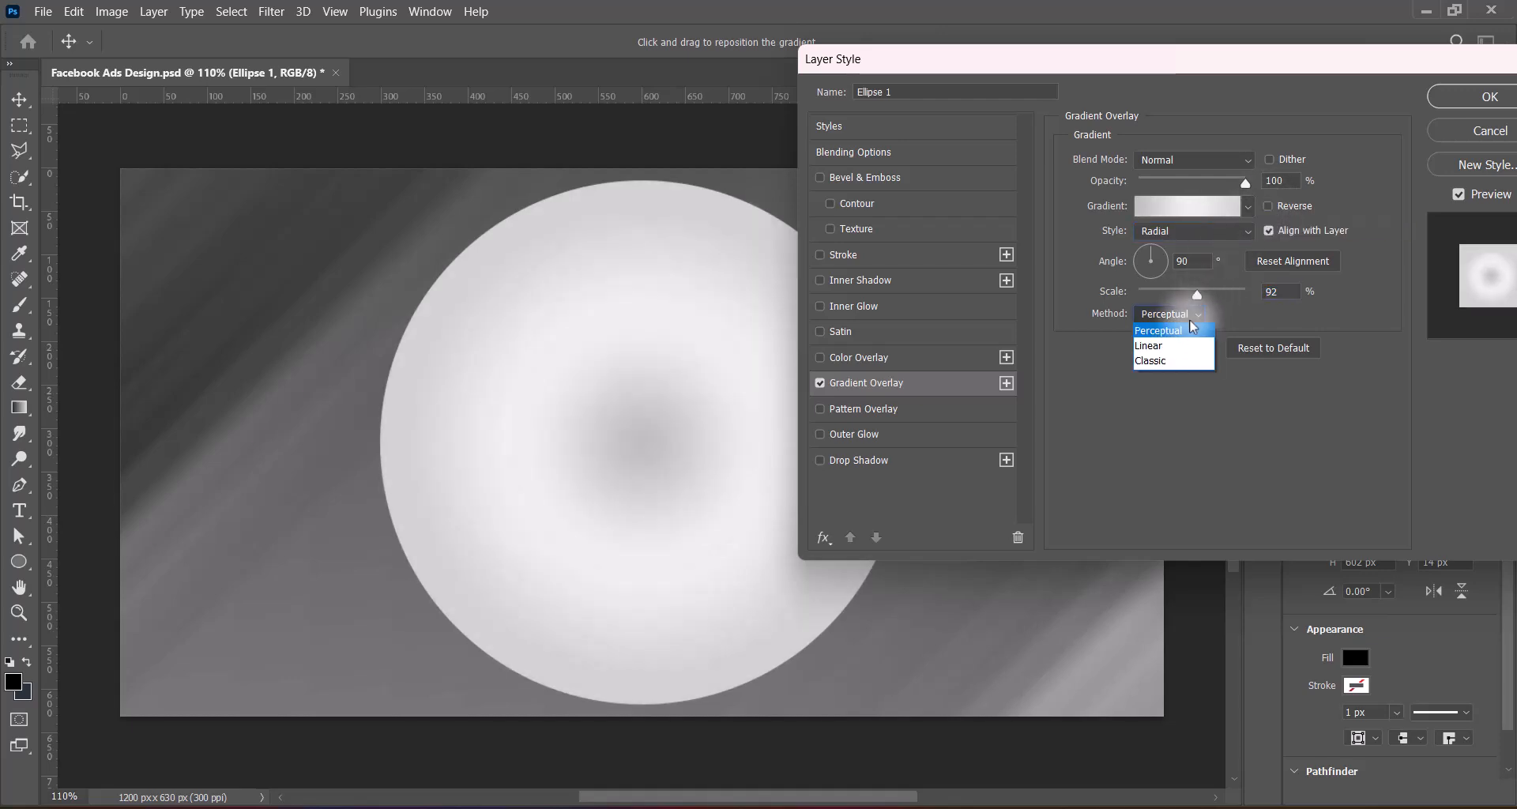
click(1170, 310)
drag(1196, 295, 1182, 296)
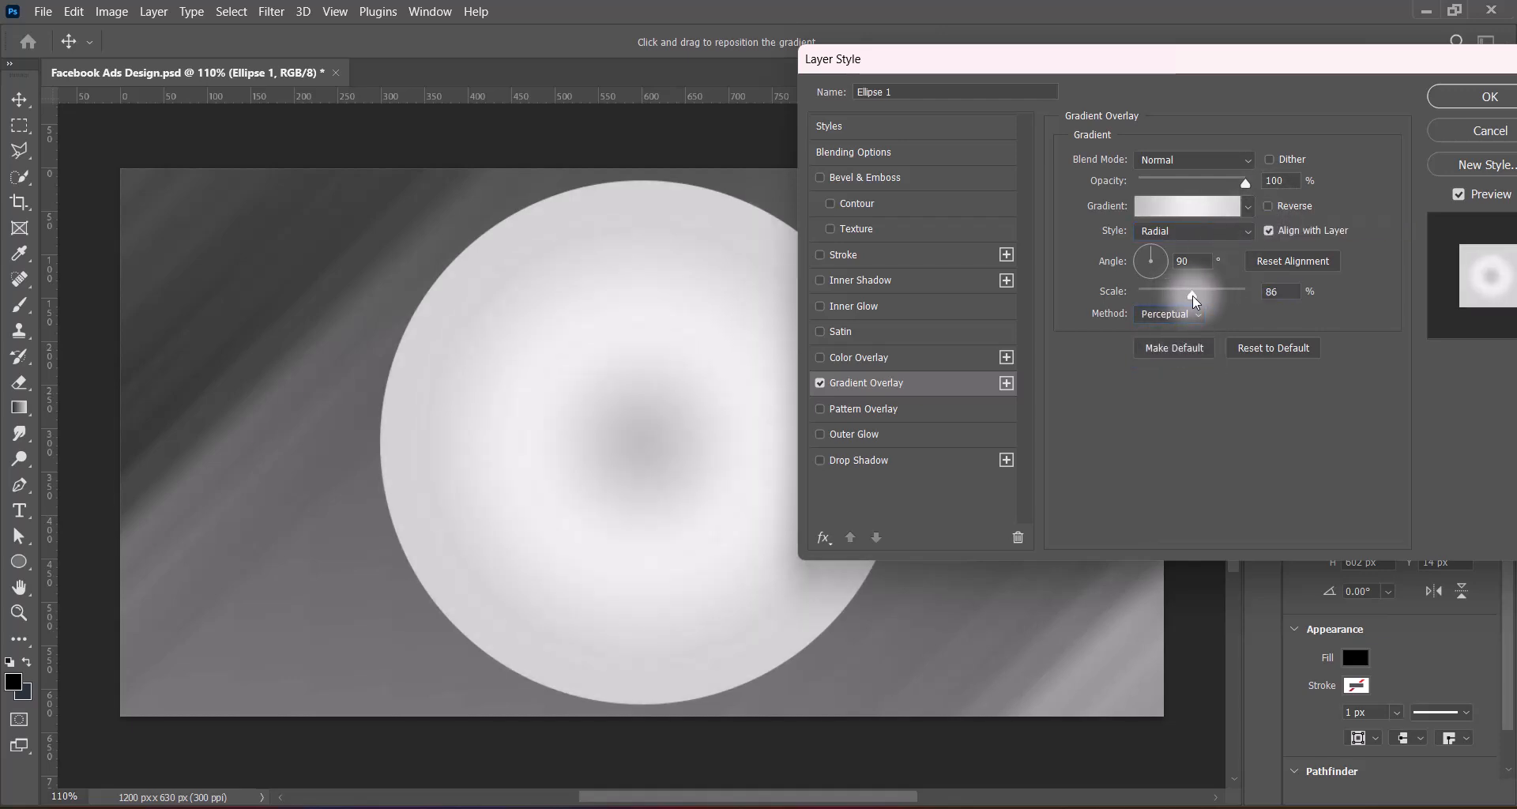
click(1489, 96)
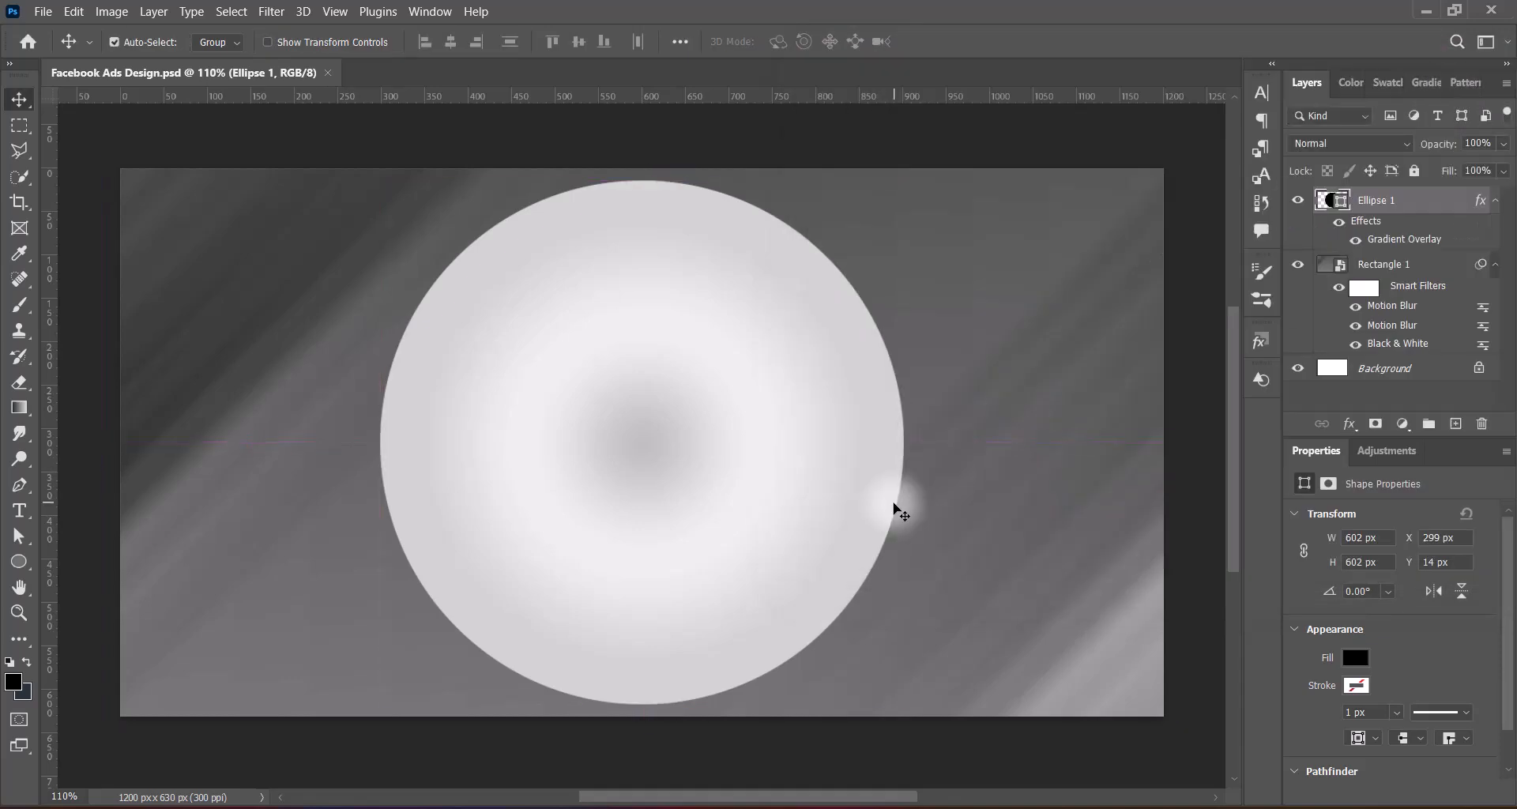
Enable a white Outer Glow on Ellipse 1 with its range and opacity both set to 100%
double_click(1414, 202)
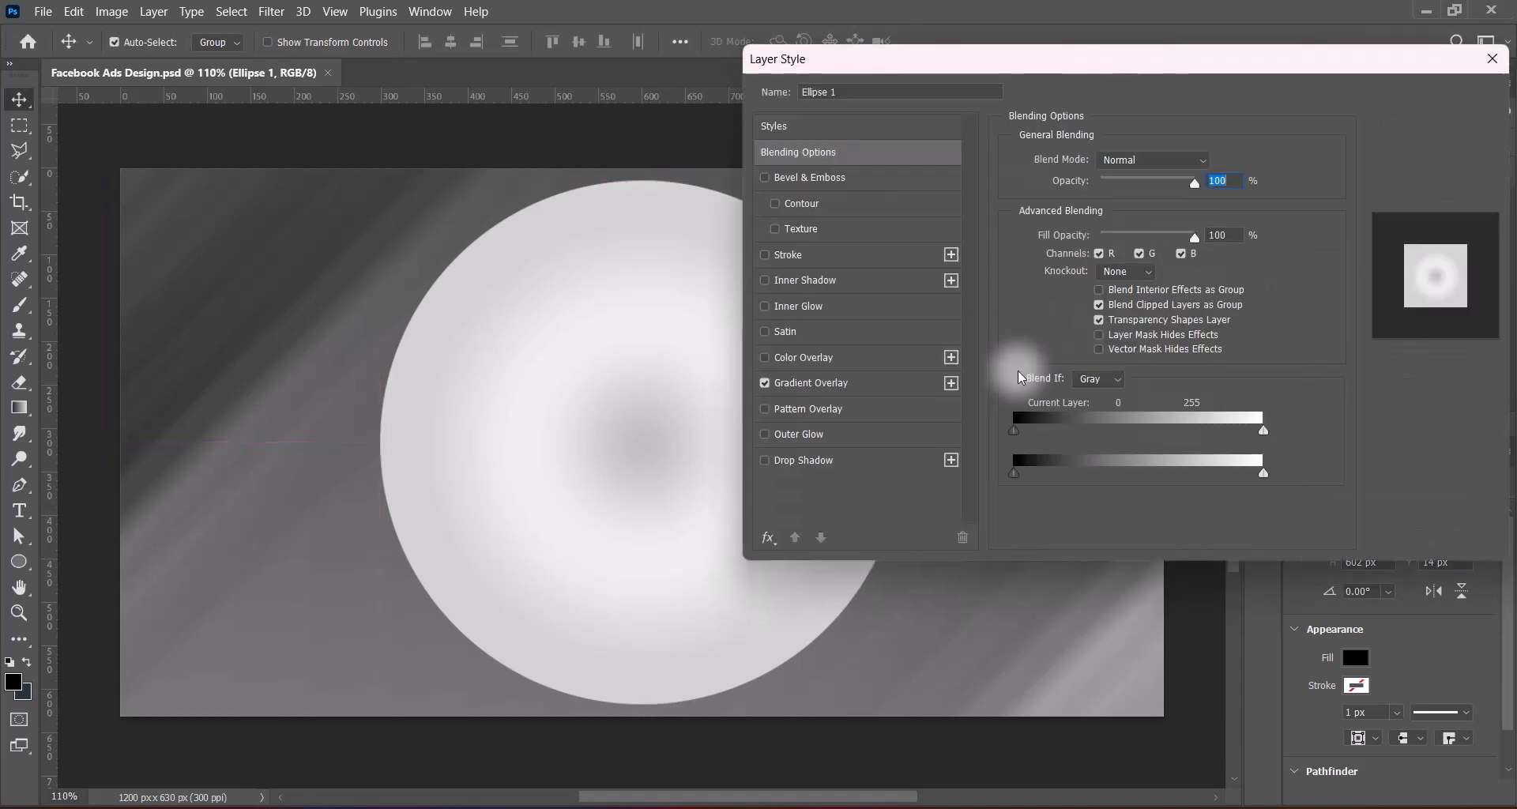
click(764, 434)
click(804, 436)
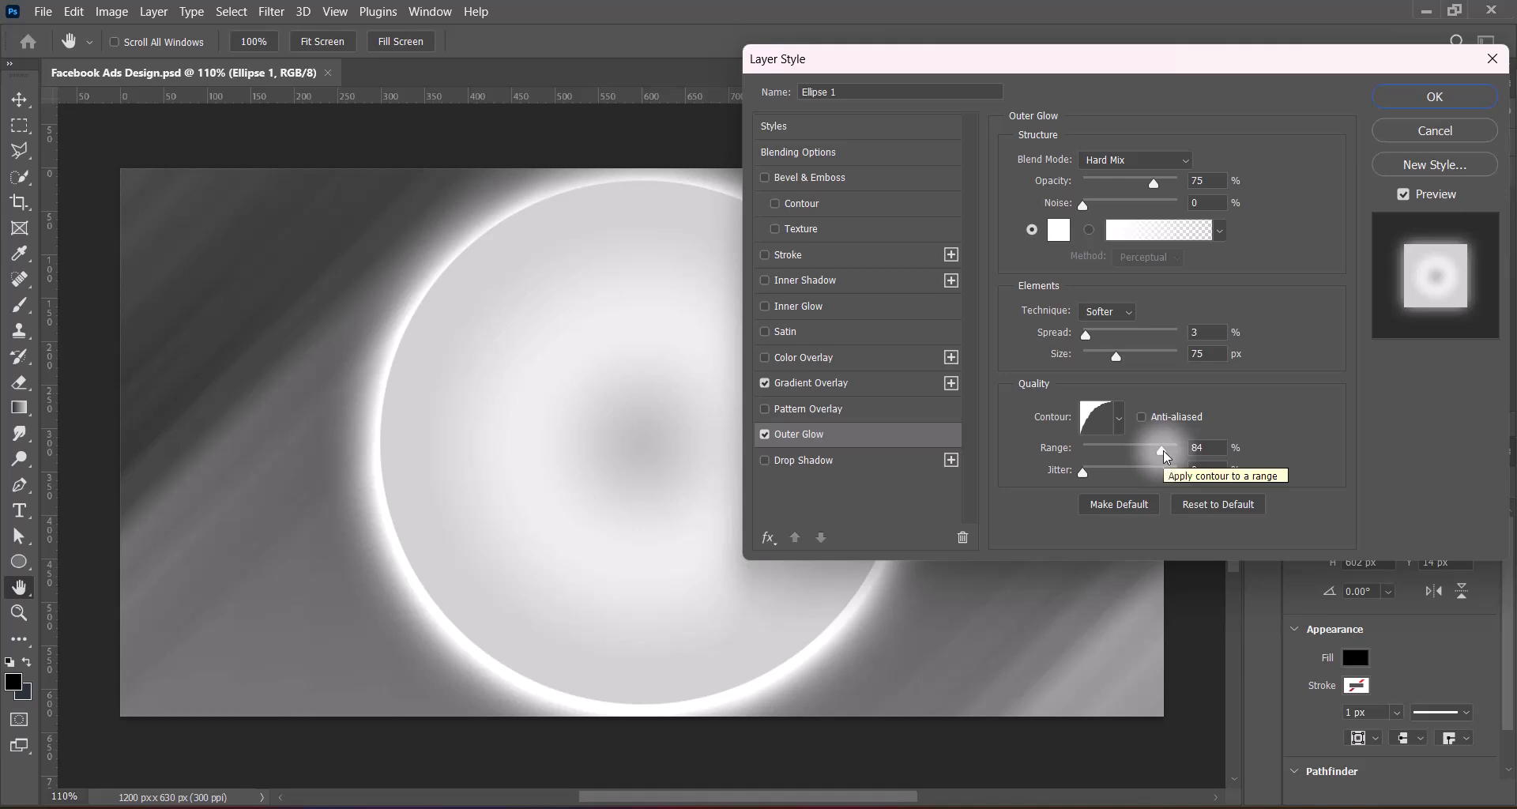
drag(1163, 451, 1218, 450)
drag(1152, 181, 1189, 180)
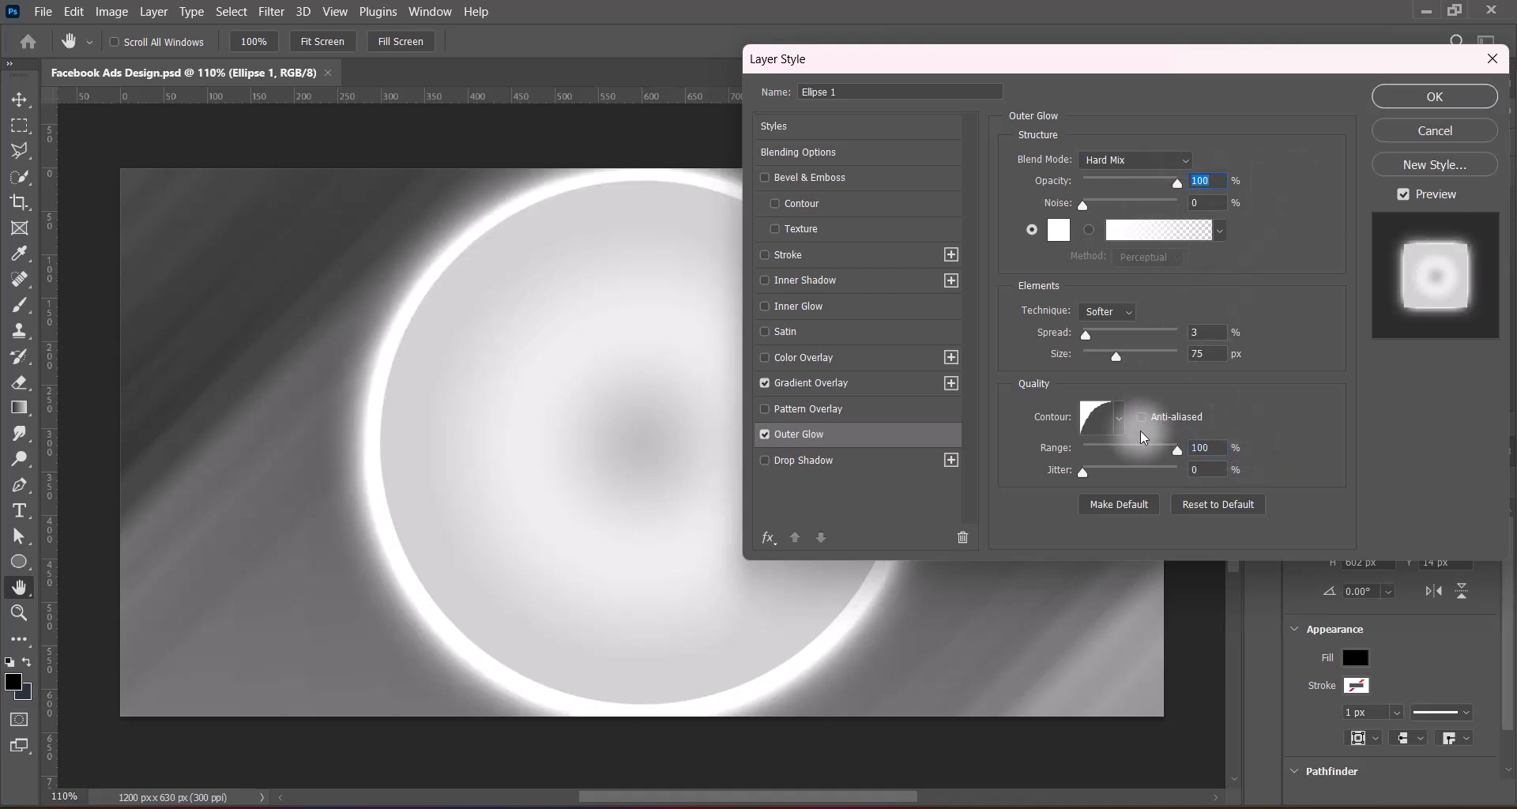
Compare the Outer Glow contours and pick the fifth preset, set the spread to 0%, and apply the layer style
click(1118, 417)
click(1213, 463)
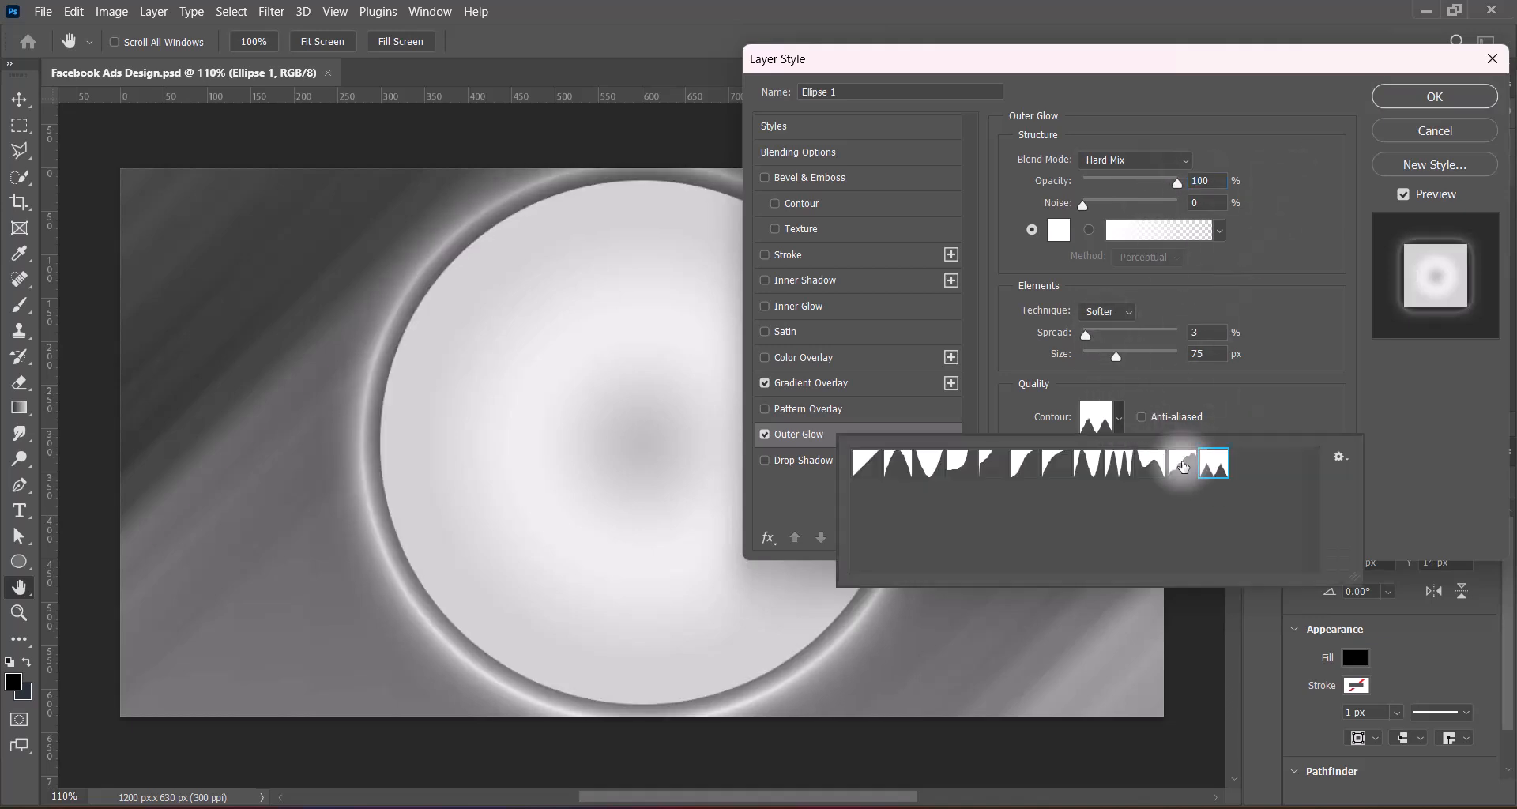
click(1150, 463)
click(1116, 466)
click(1084, 466)
click(1054, 467)
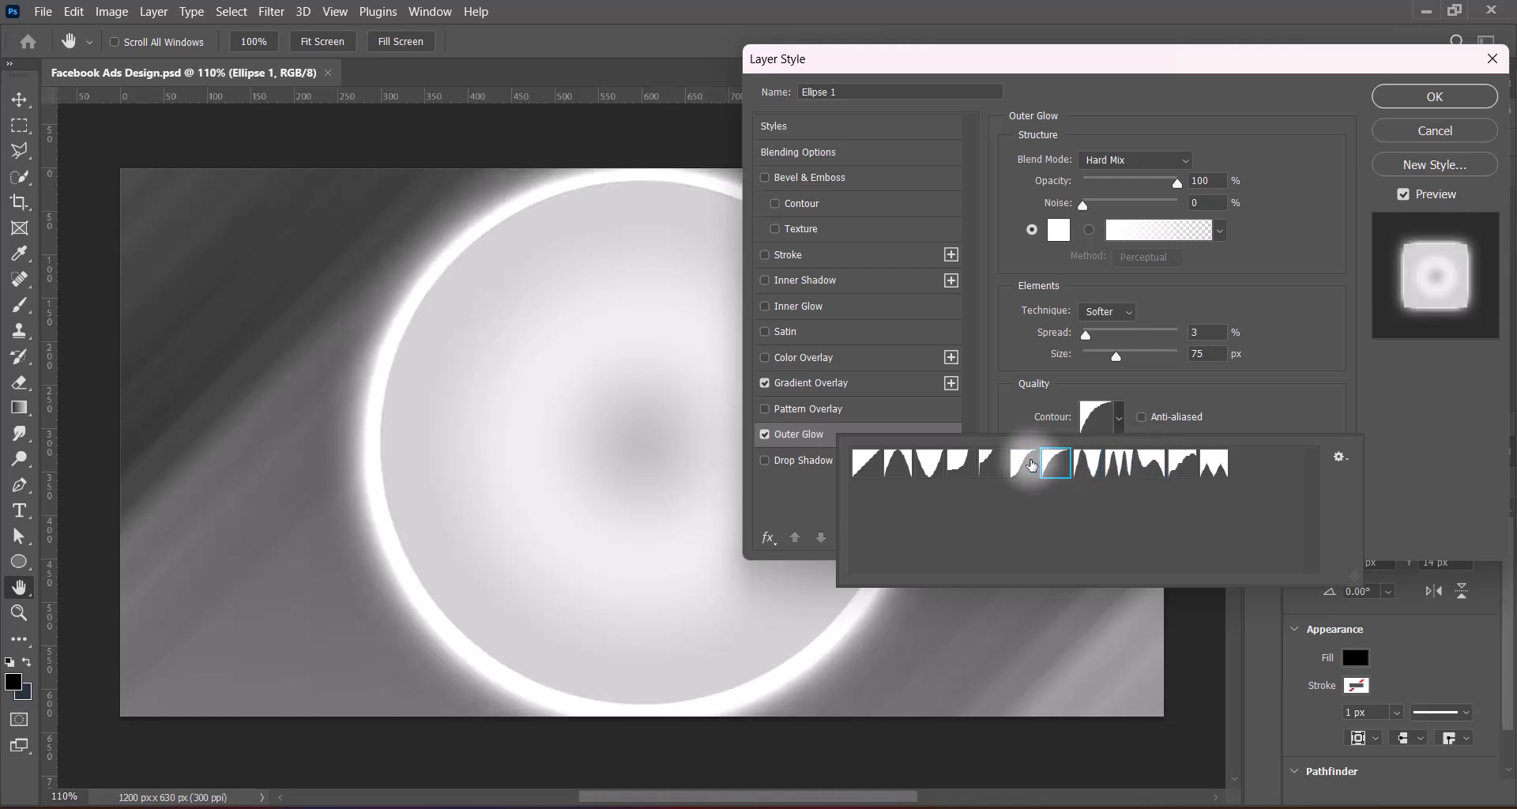
click(1022, 466)
click(991, 466)
click(958, 466)
click(926, 466)
click(958, 466)
click(990, 466)
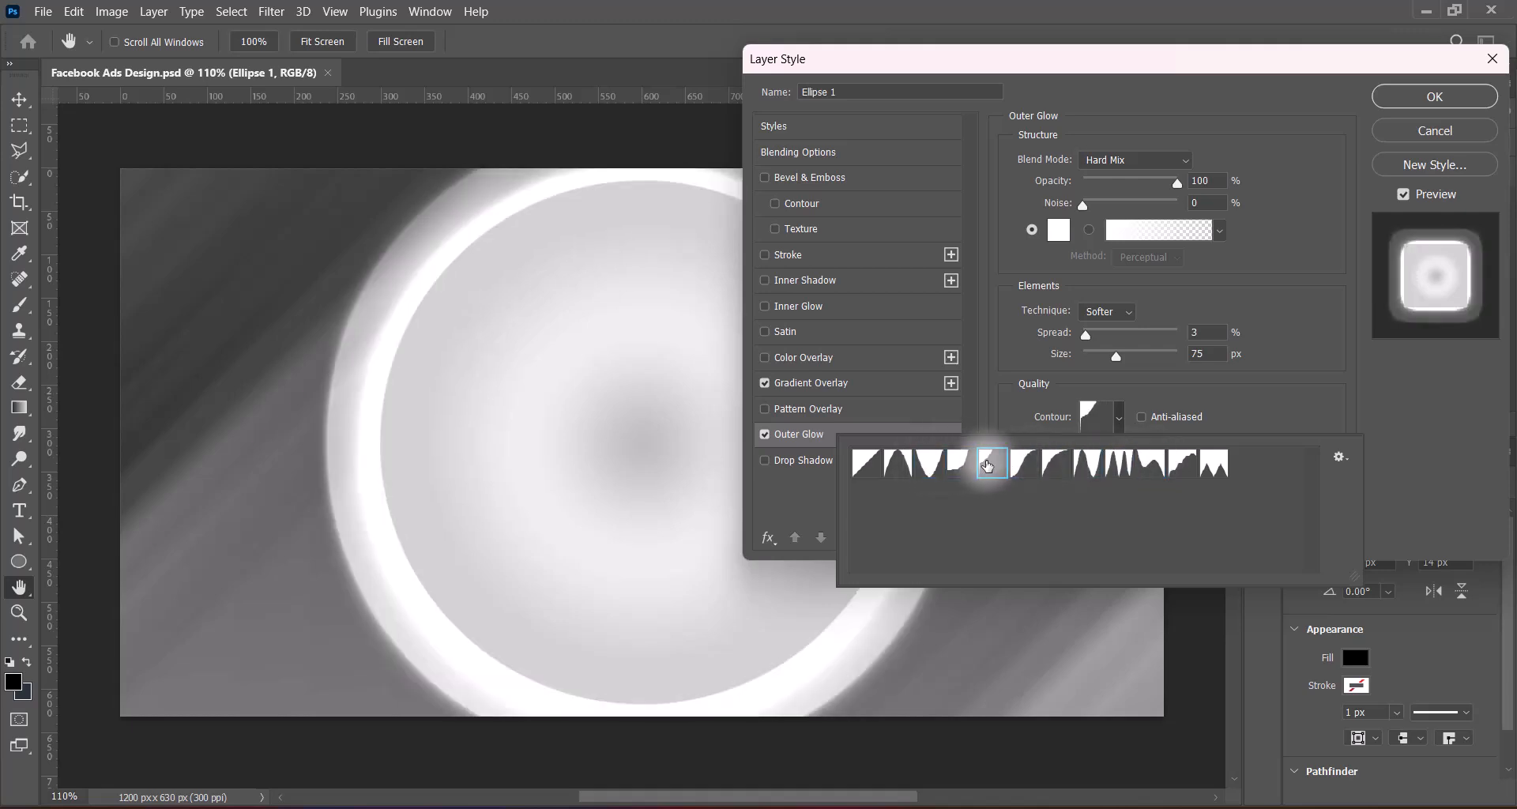
click(1392, 433)
drag(1085, 336, 1047, 344)
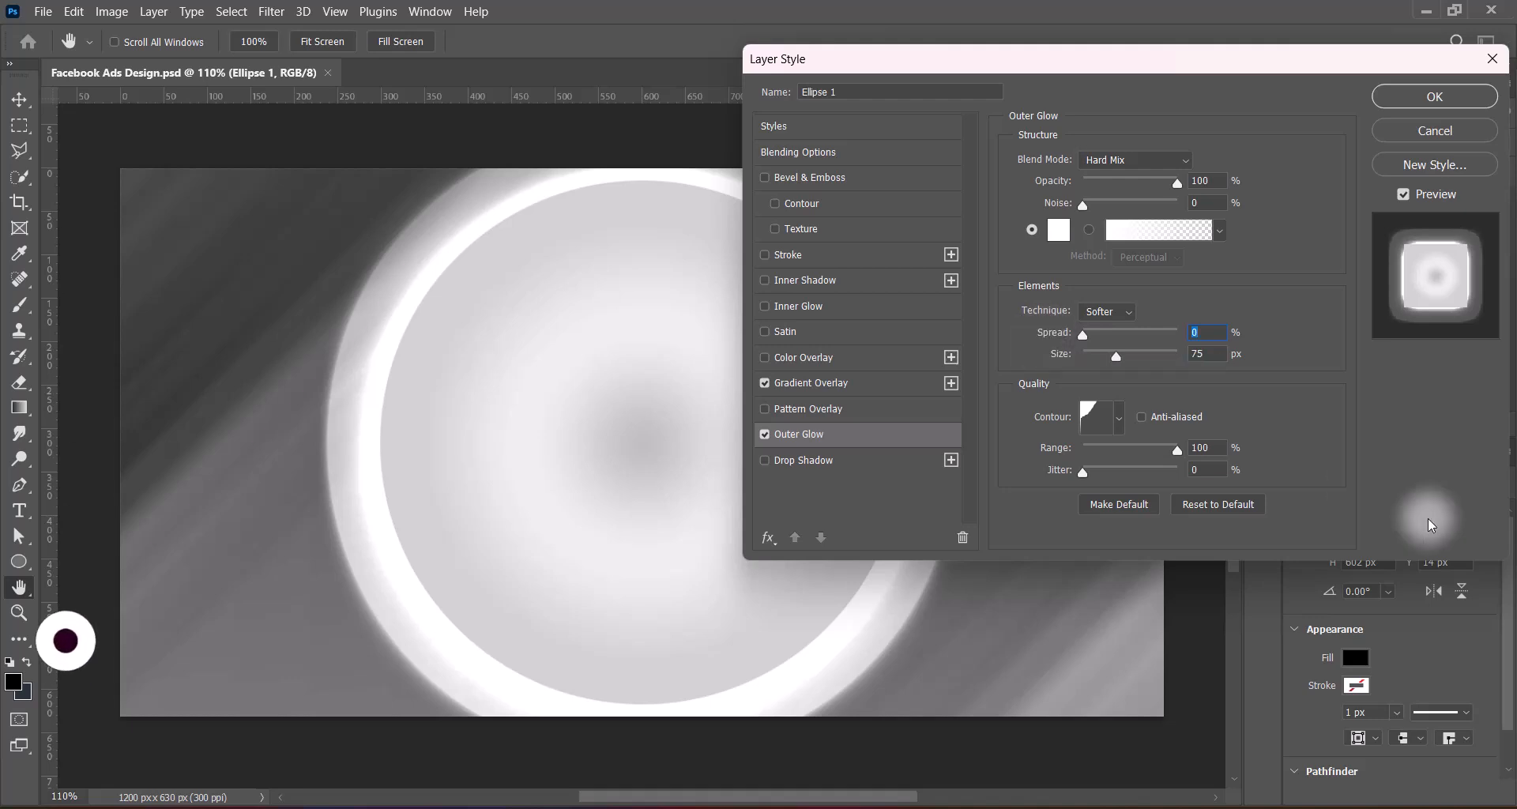
click(1427, 101)
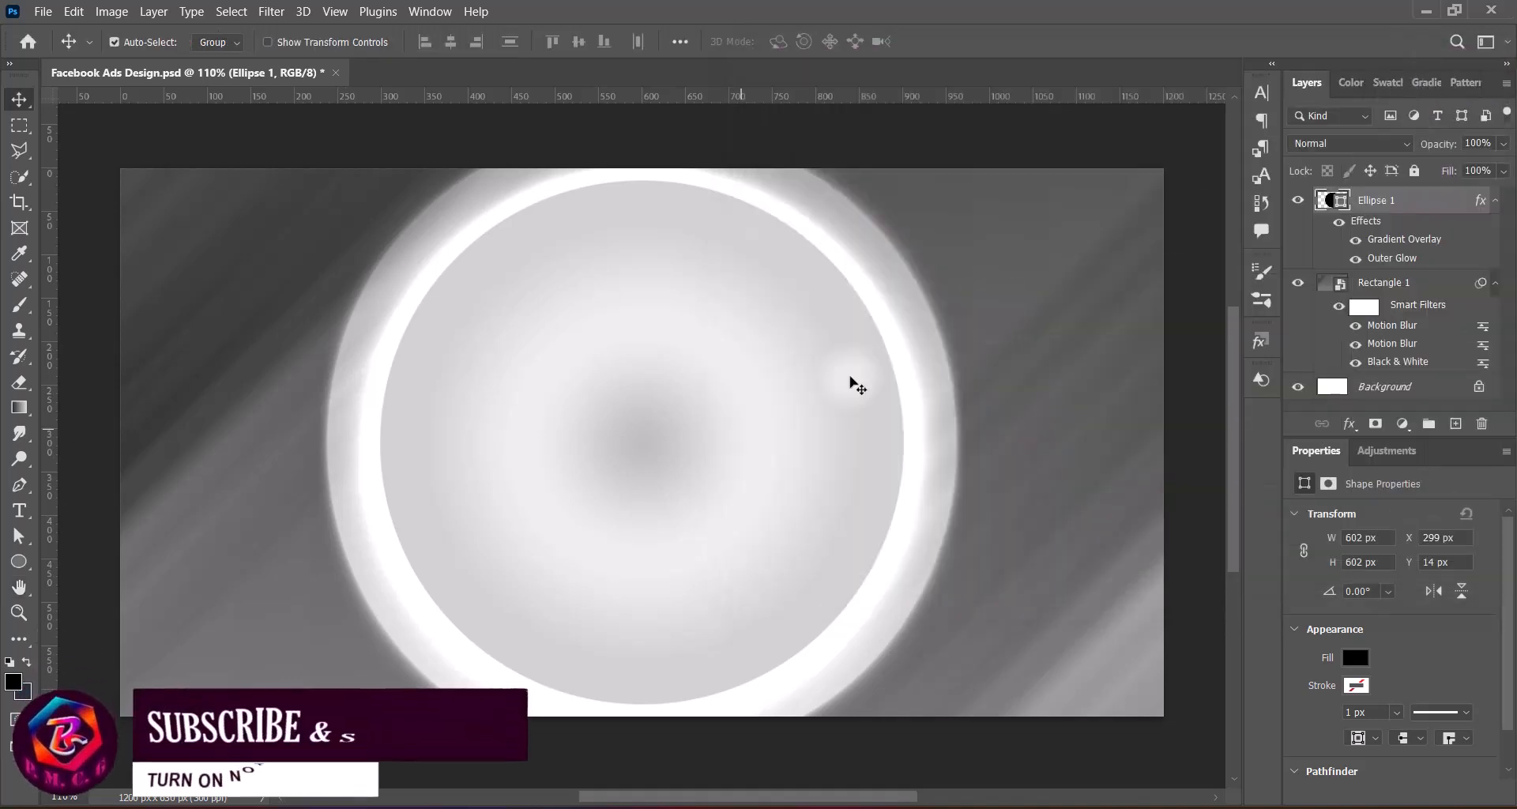
Scale the glowing circle down to about 507 × 507 px centred on the canvas and convert it to a smart object
key(ctrl+t)
drag(642, 180, 648, 276)
drag(672, 497, 676, 460)
key(Return)
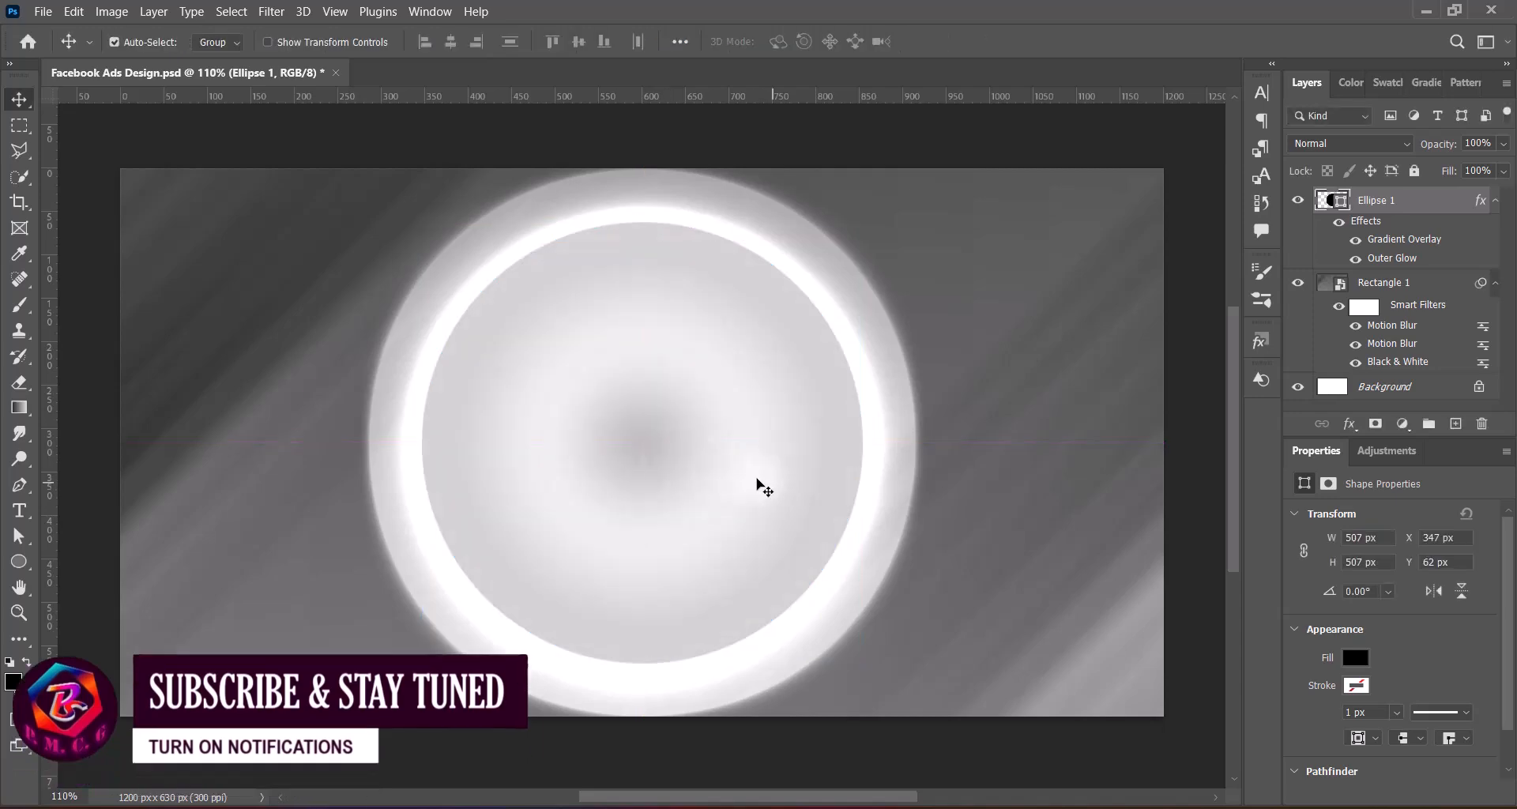
right_click(1396, 203)
click(1317, 281)
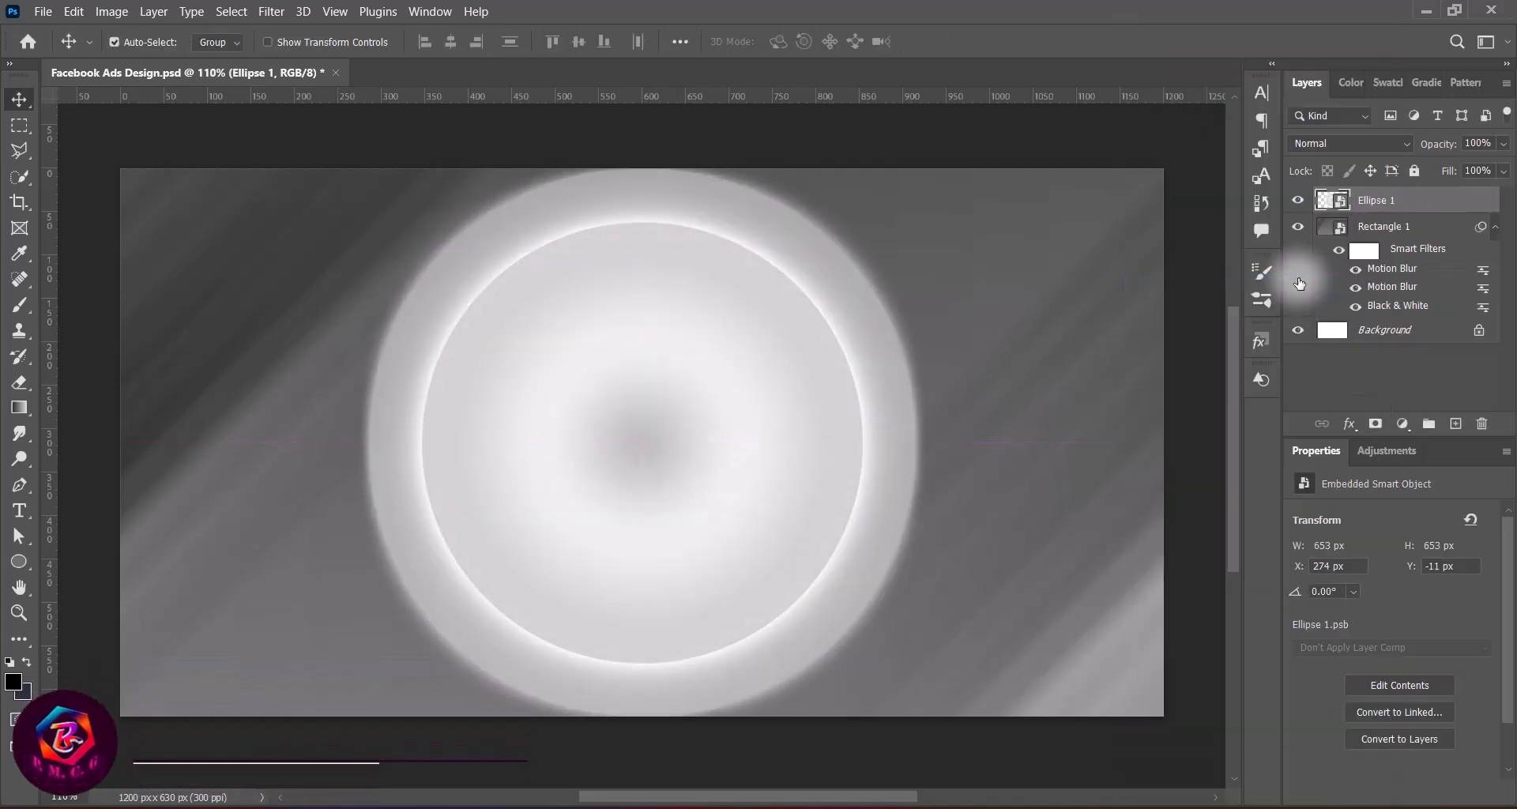
Duplicate the Ellipse 1 smart object to its right and scale the copy to about 63.57% with Free Transform
drag(632, 469, 908, 508)
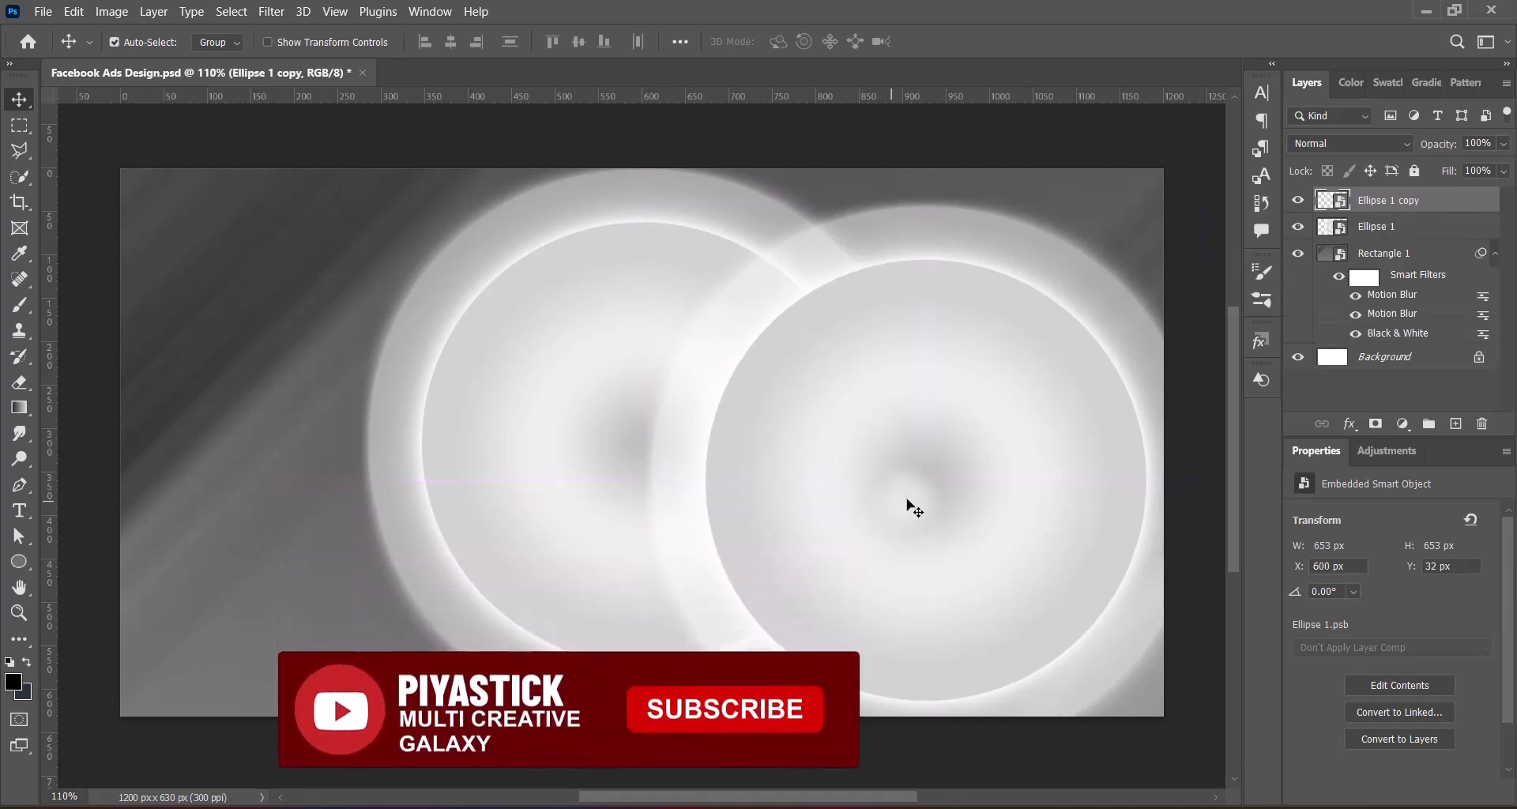
key(ctrl+t)
drag(928, 194, 941, 402)
drag(958, 606, 1006, 484)
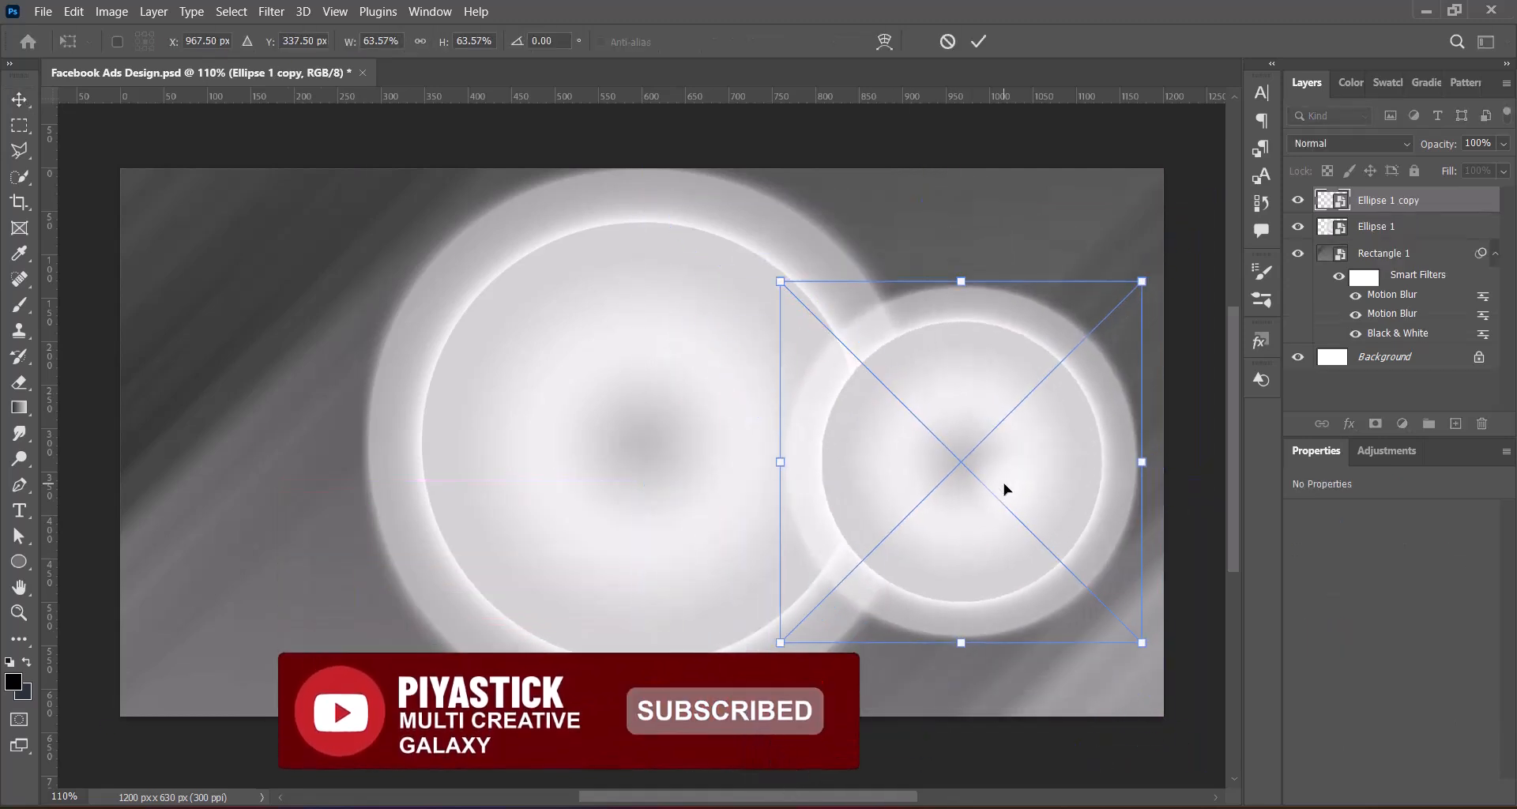
key(Return)
Apply a Radial Blur to the large Ellipse 1 circle using the Zoom method, Best quality and the maximum amount
click(632, 470)
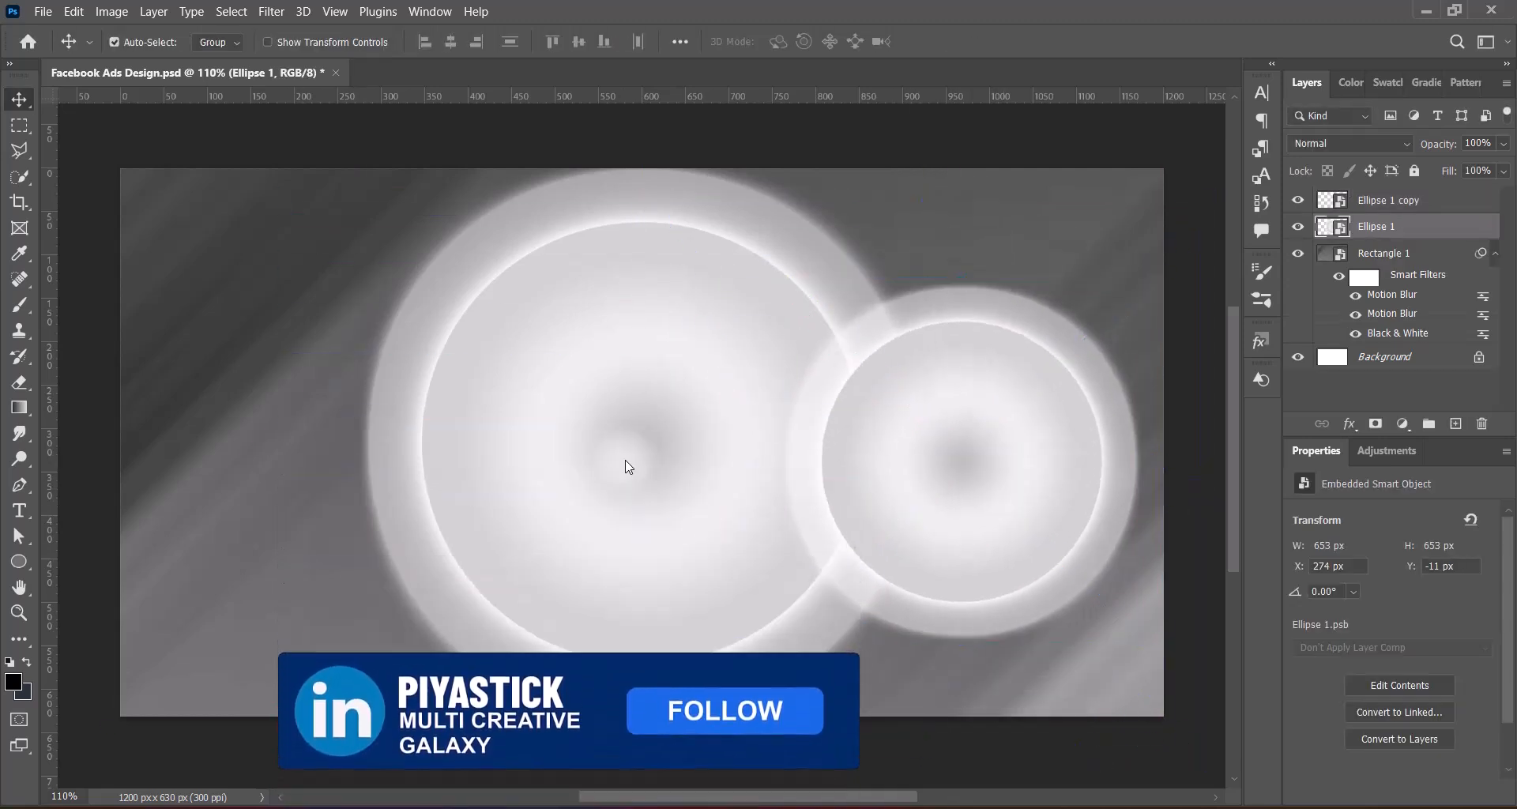
click(274, 13)
click(555, 374)
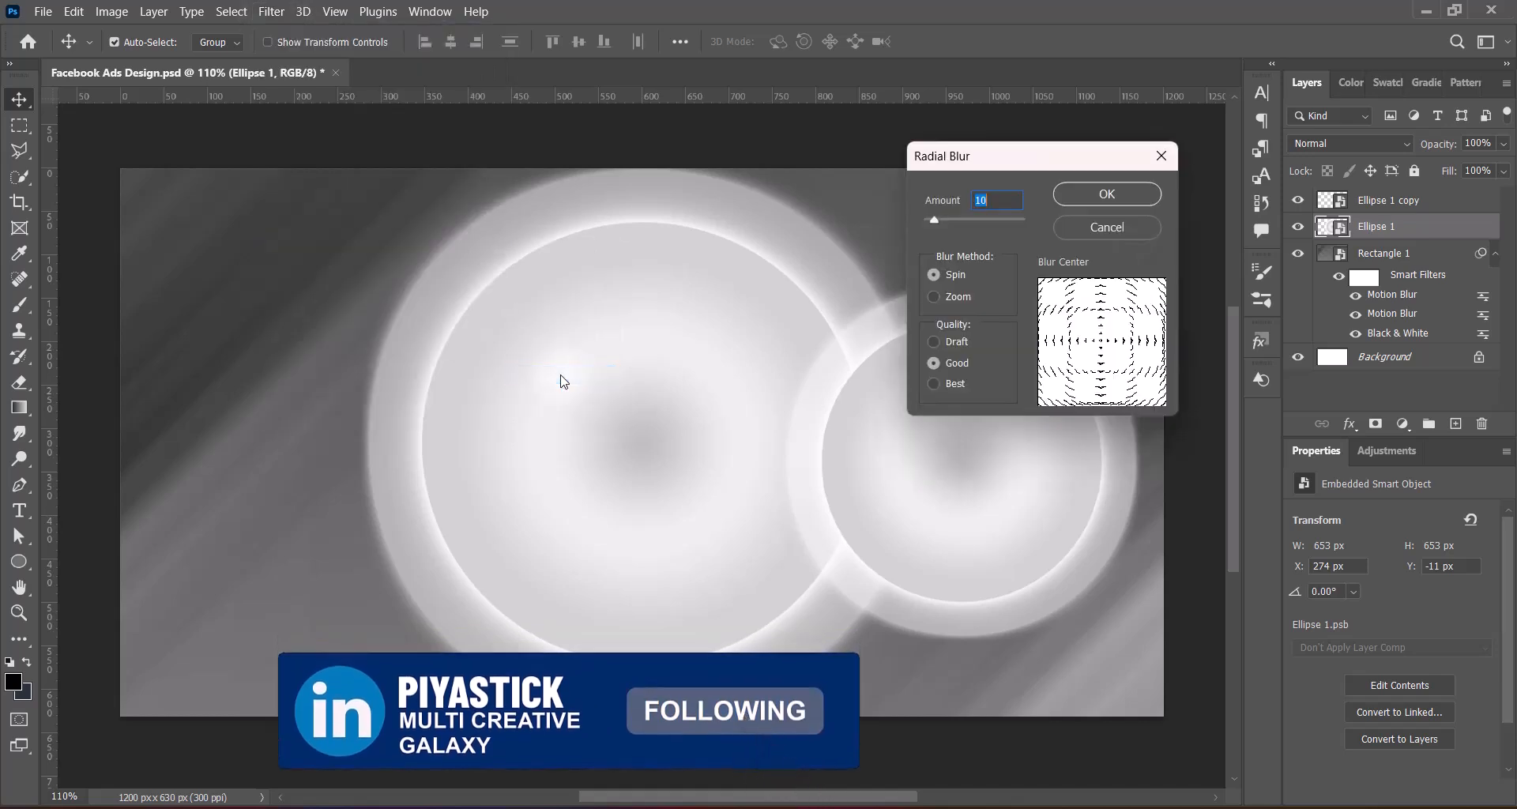
click(933, 297)
click(934, 384)
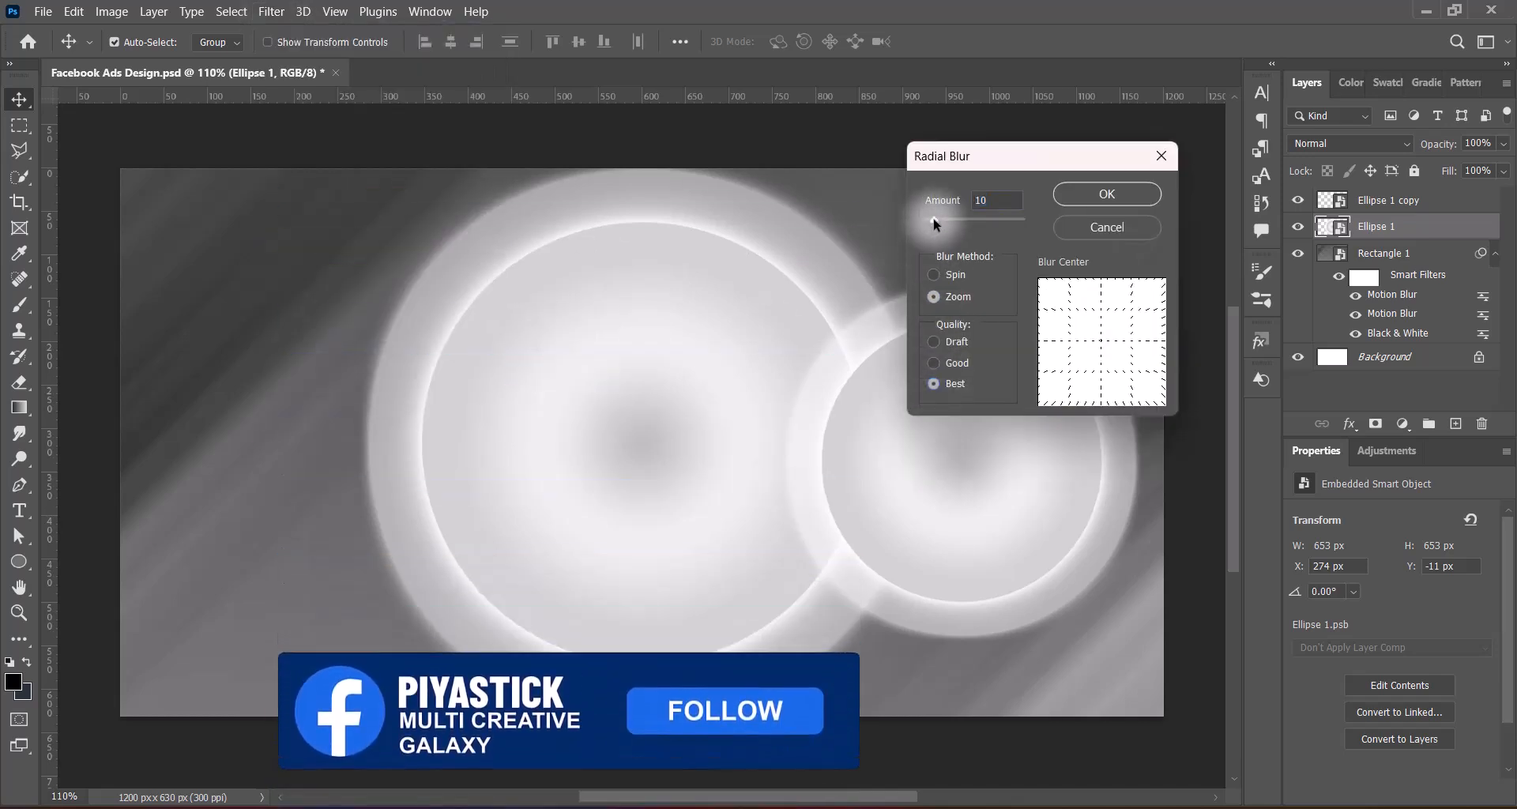
drag(934, 221, 1027, 221)
click(1107, 195)
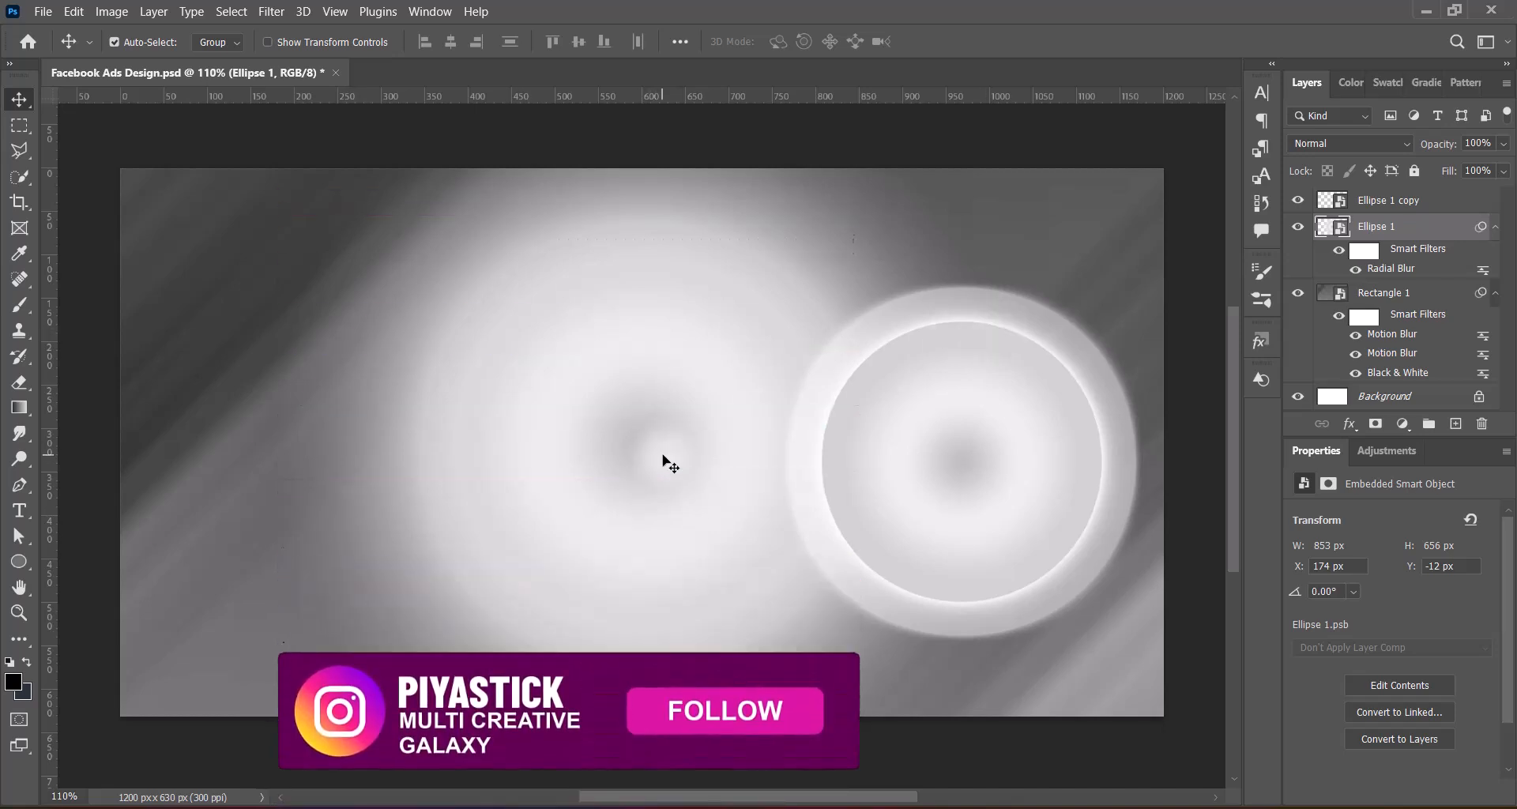
Move the blurred large circle left along the horizontal centre line, clear of the smaller circle, with Free Transform
key(ctrl+t)
click(816, 359)
drag(759, 457, 574, 457)
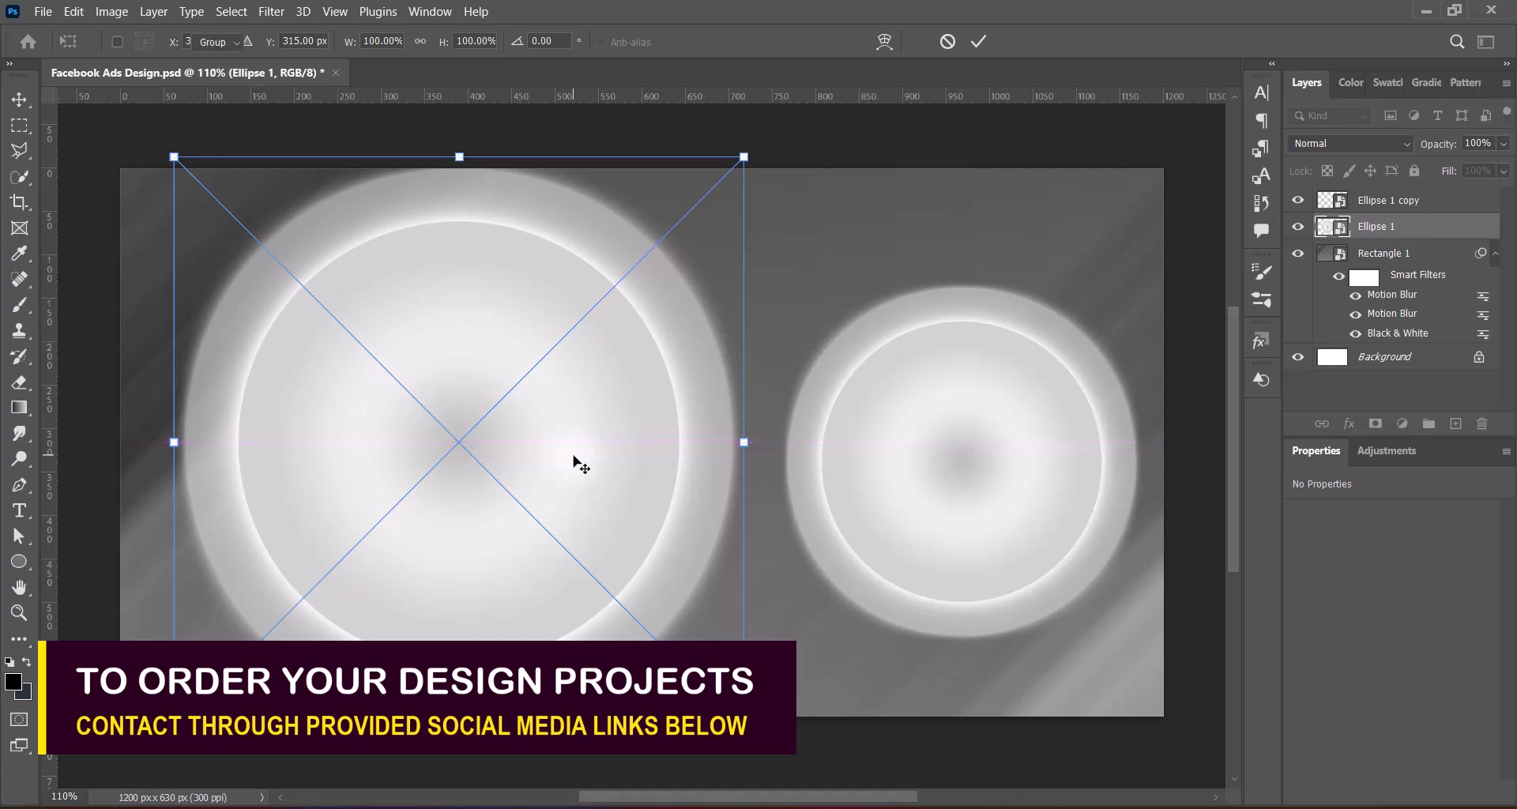
key(Return)
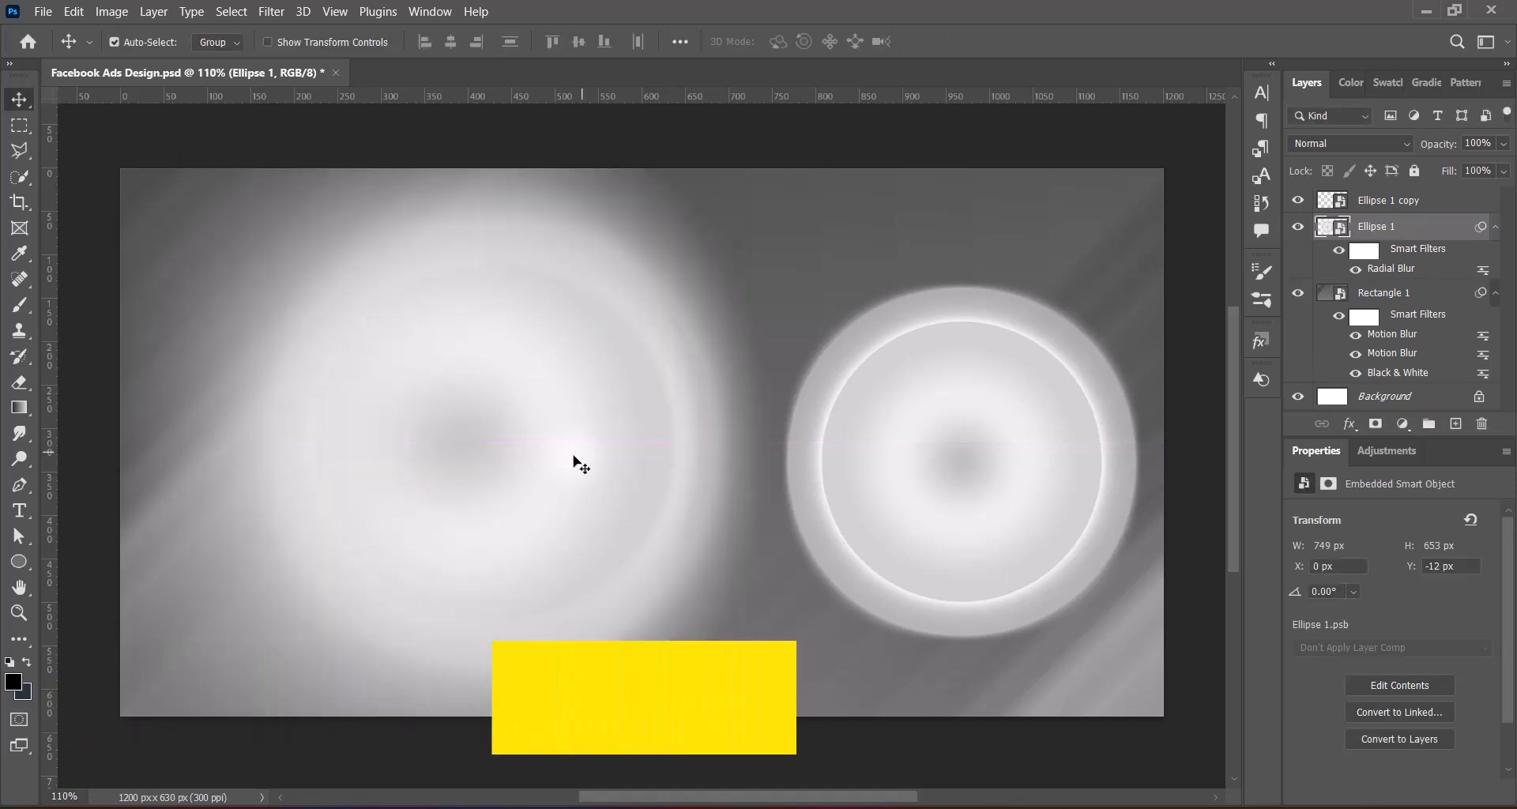
Shift the blurred large Ellipse 1 circle about 27 px right along the horizontal centre line with Free Transform
key(ctrl+t)
click(813, 430)
drag(547, 442, 571, 447)
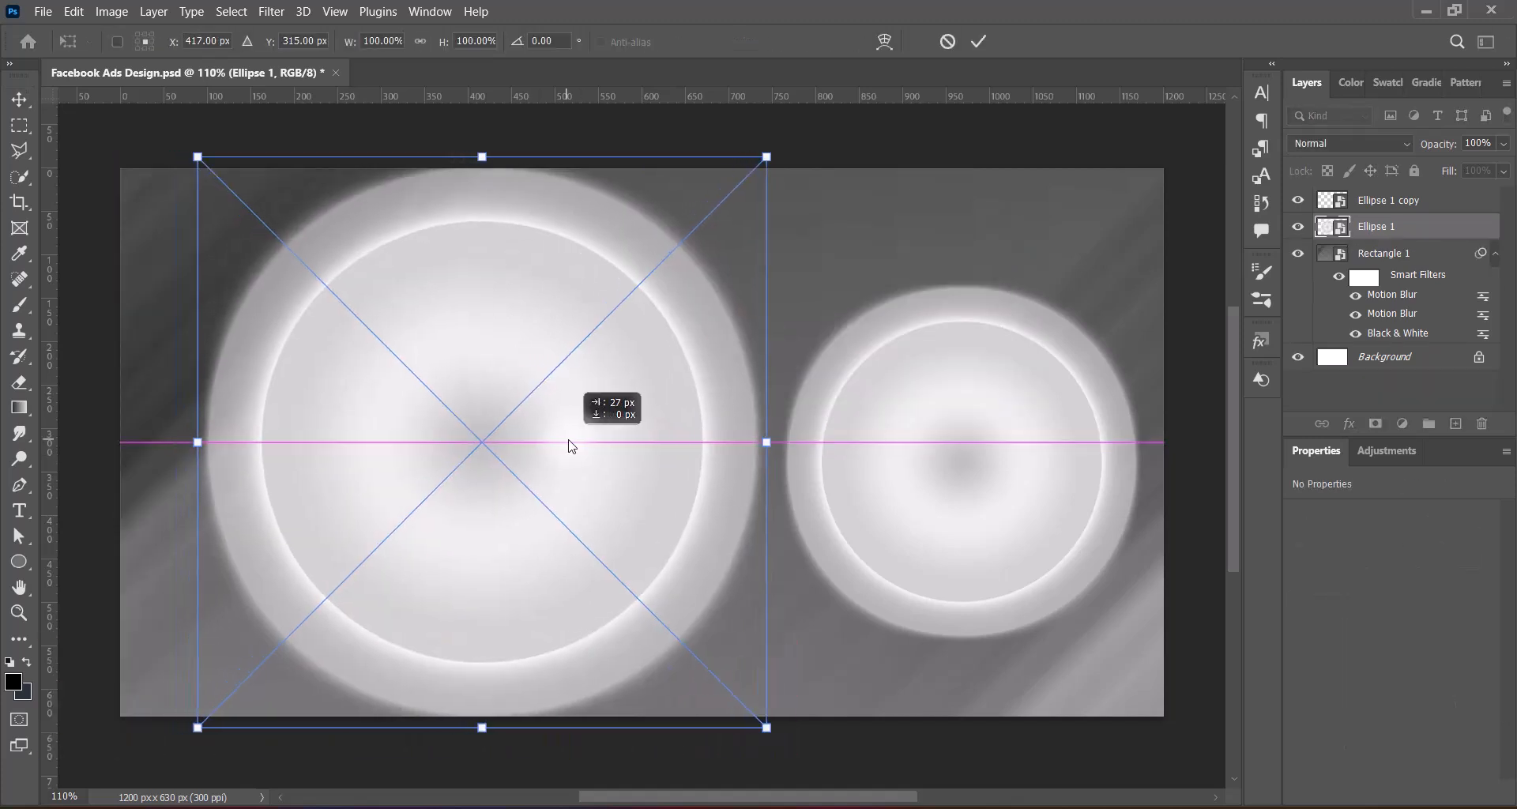
key(Return)
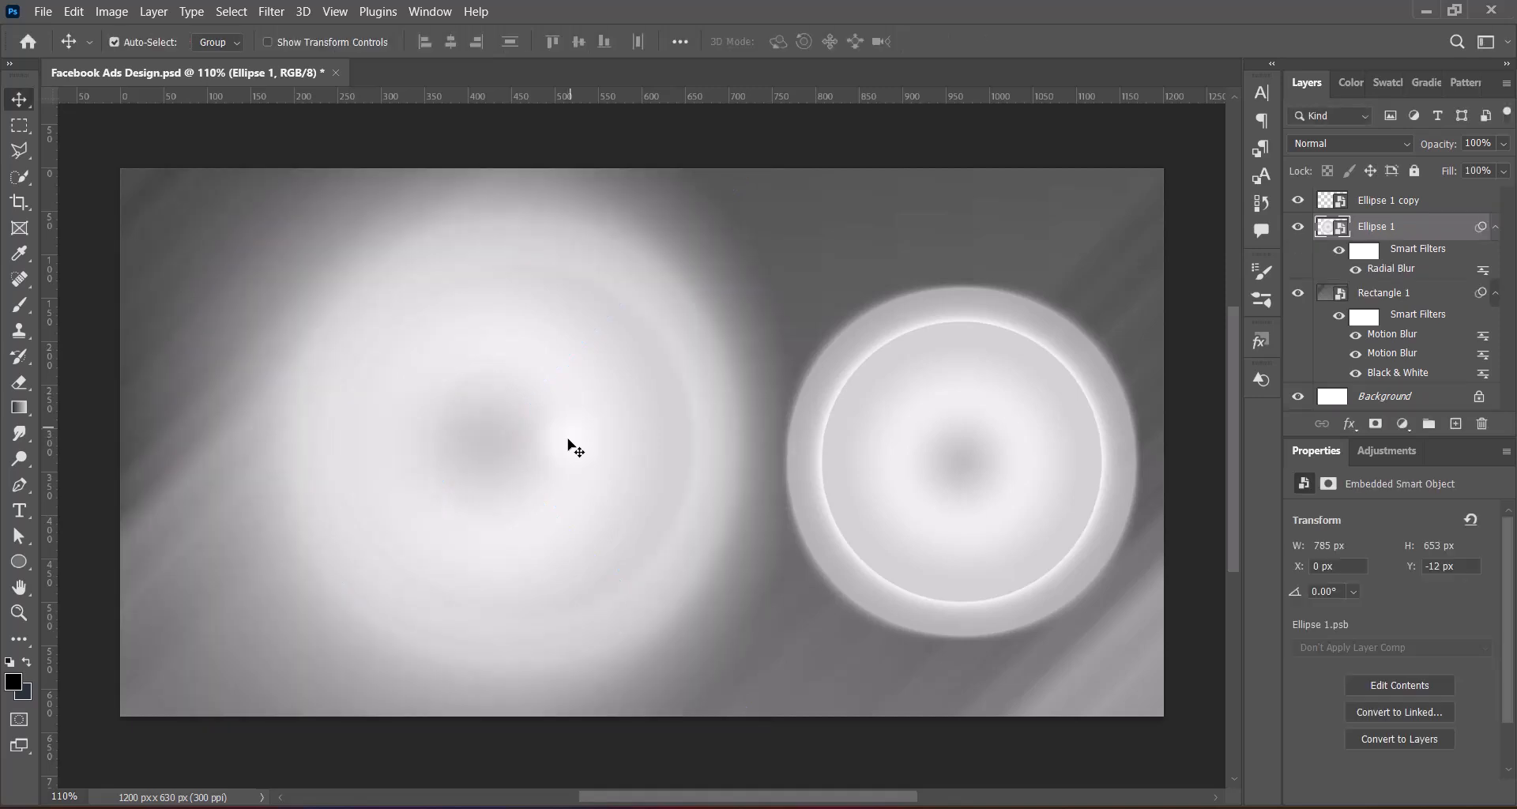
Move the sharp Ellipse 1 copy circle up and left to the top of the canvas, touching the large circle's blurred edge
click(984, 462)
key(ctrl+t)
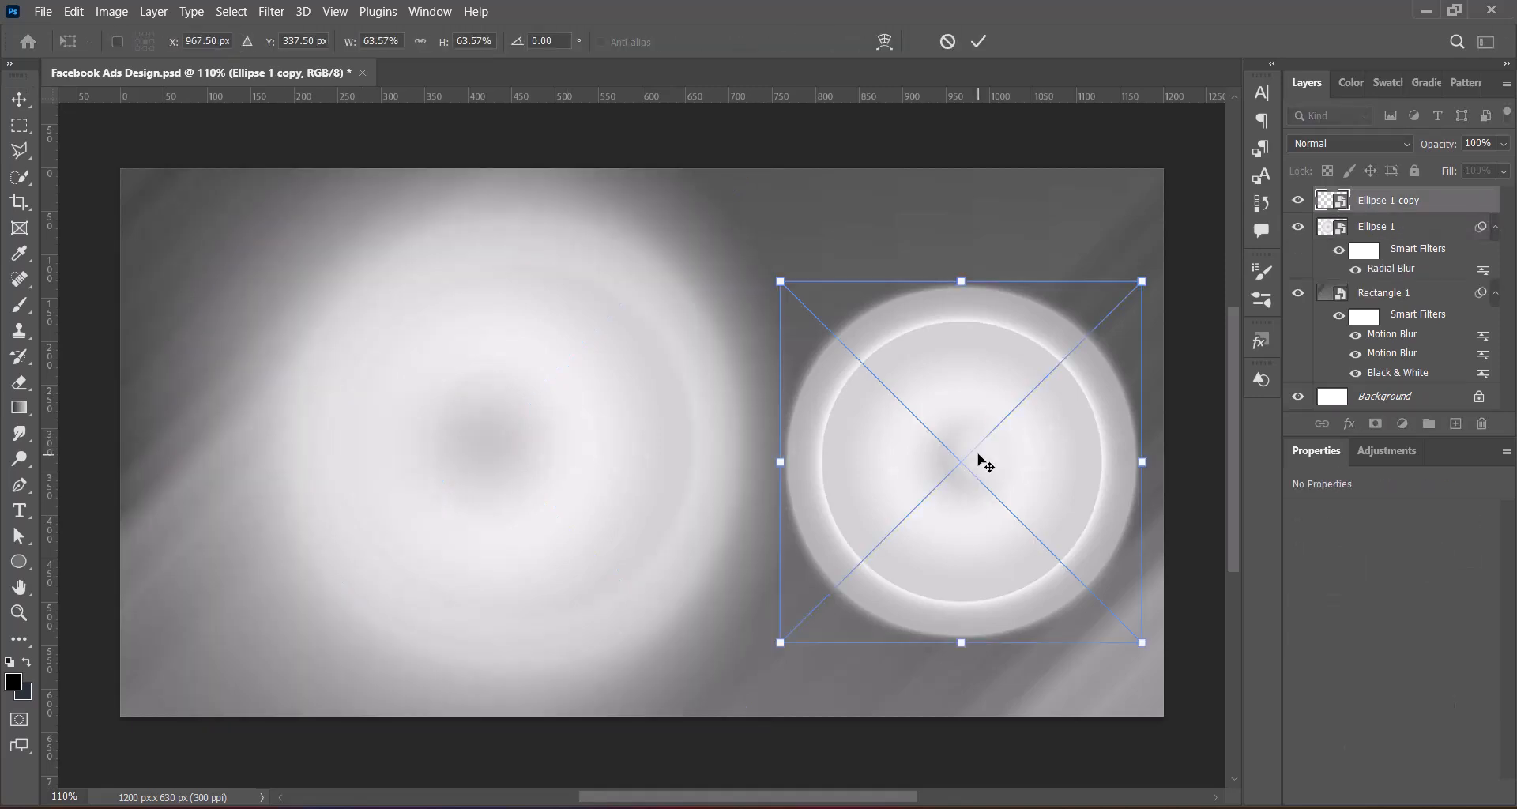
drag(978, 456, 929, 381)
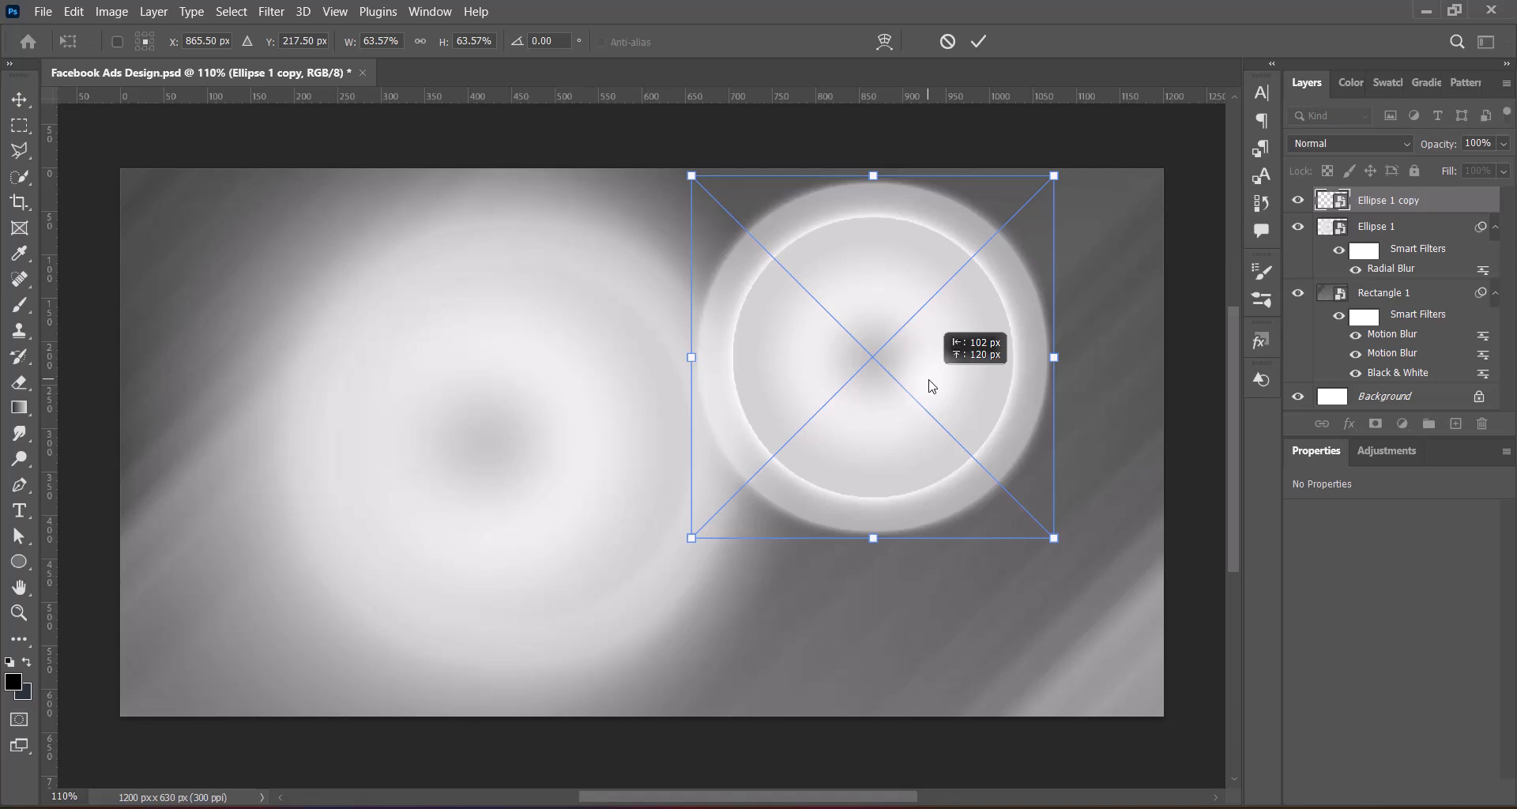
key(Return)
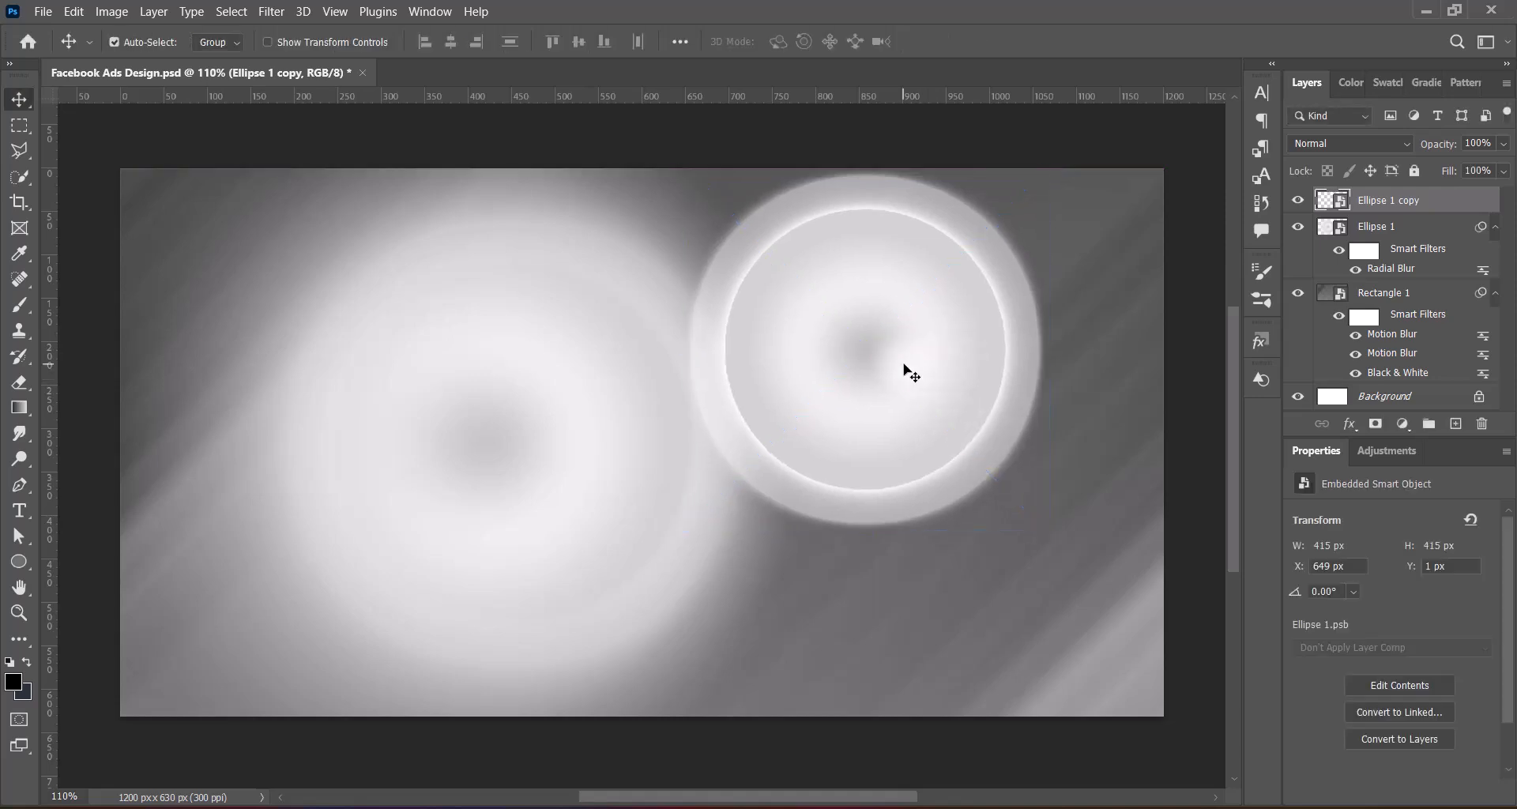
Duplicate the sharp circle into the canvas's lower-right corner and scale the copy down to about 343 × 343 px
alt+drag(904, 366, 1077, 632)
key(ctrl+t)
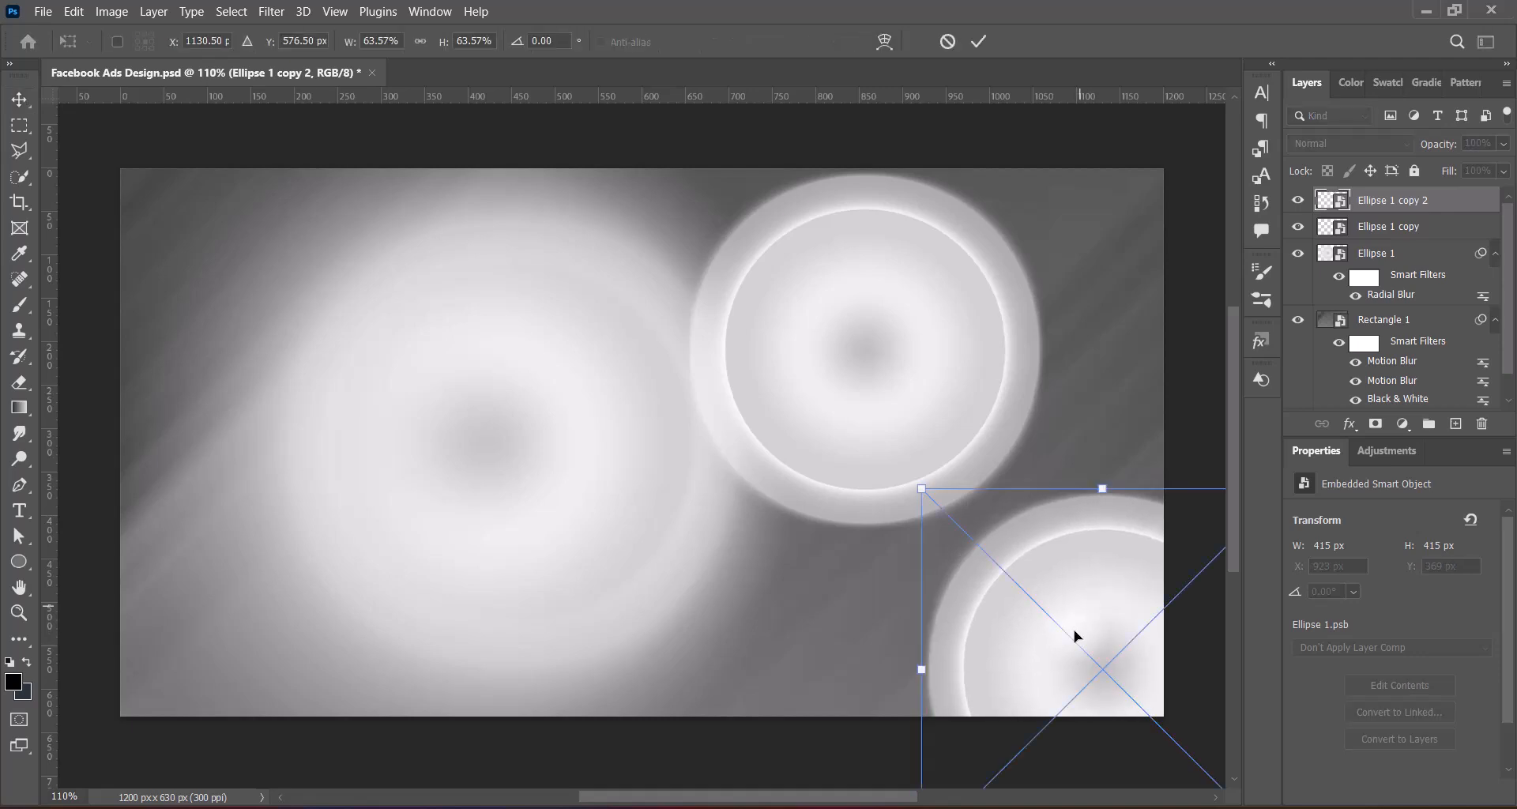
drag(1101, 490, 1105, 555)
Duplicate the lower-right circle into the canvas's upper-left corner and scale the copy down to about 276 × 276 px
drag(1094, 659, 339, 362)
key(Return)
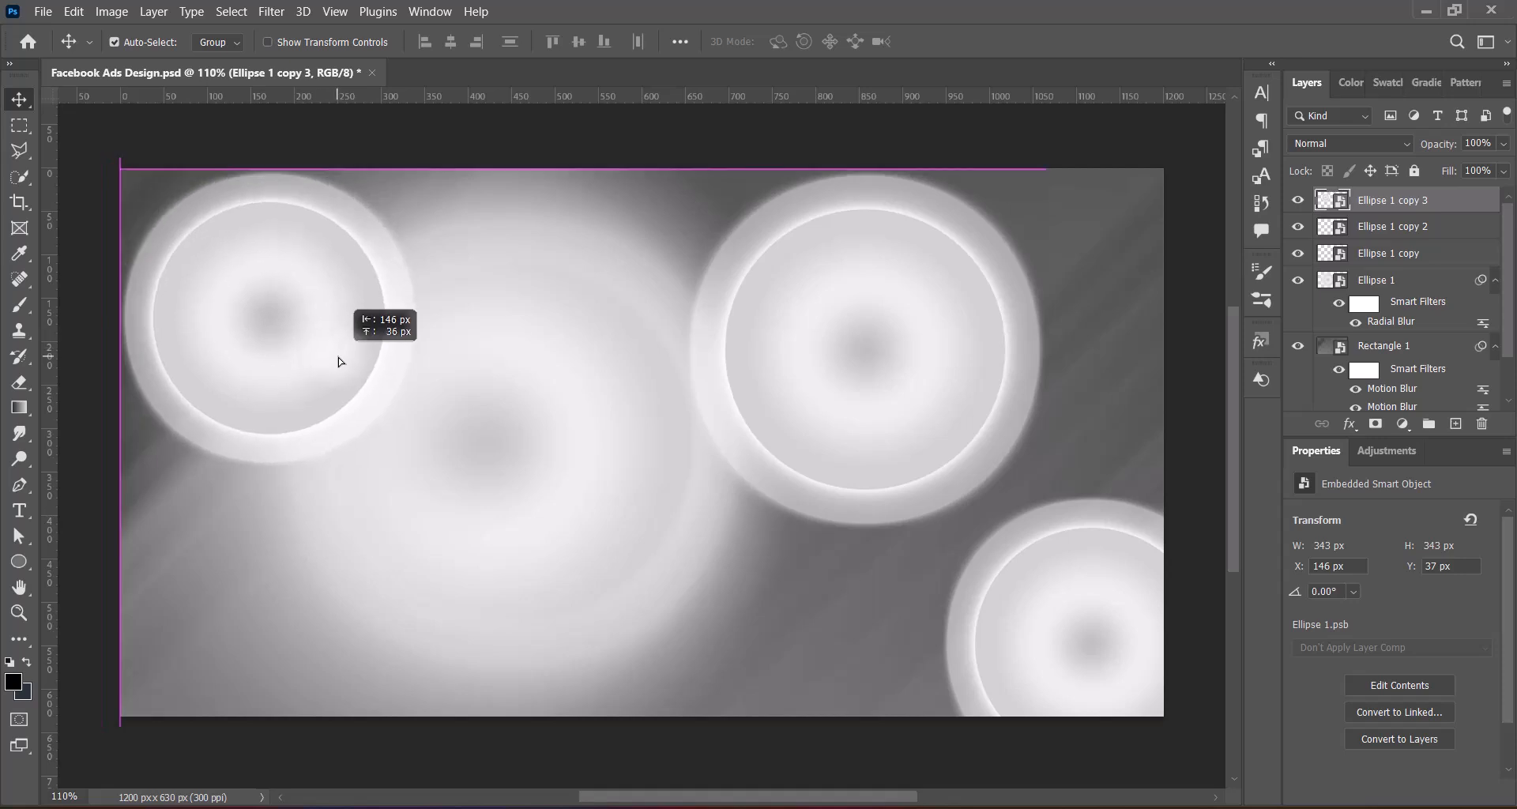
key(ctrl+t)
drag(267, 463, 260, 406)
Duplicate the upper-left circle onto the canvas's bottom edge, scale it to about 235 px and shift it slightly left
drag(331, 312, 457, 694)
key(Return)
key(ctrl+t)
drag(410, 565, 413, 612)
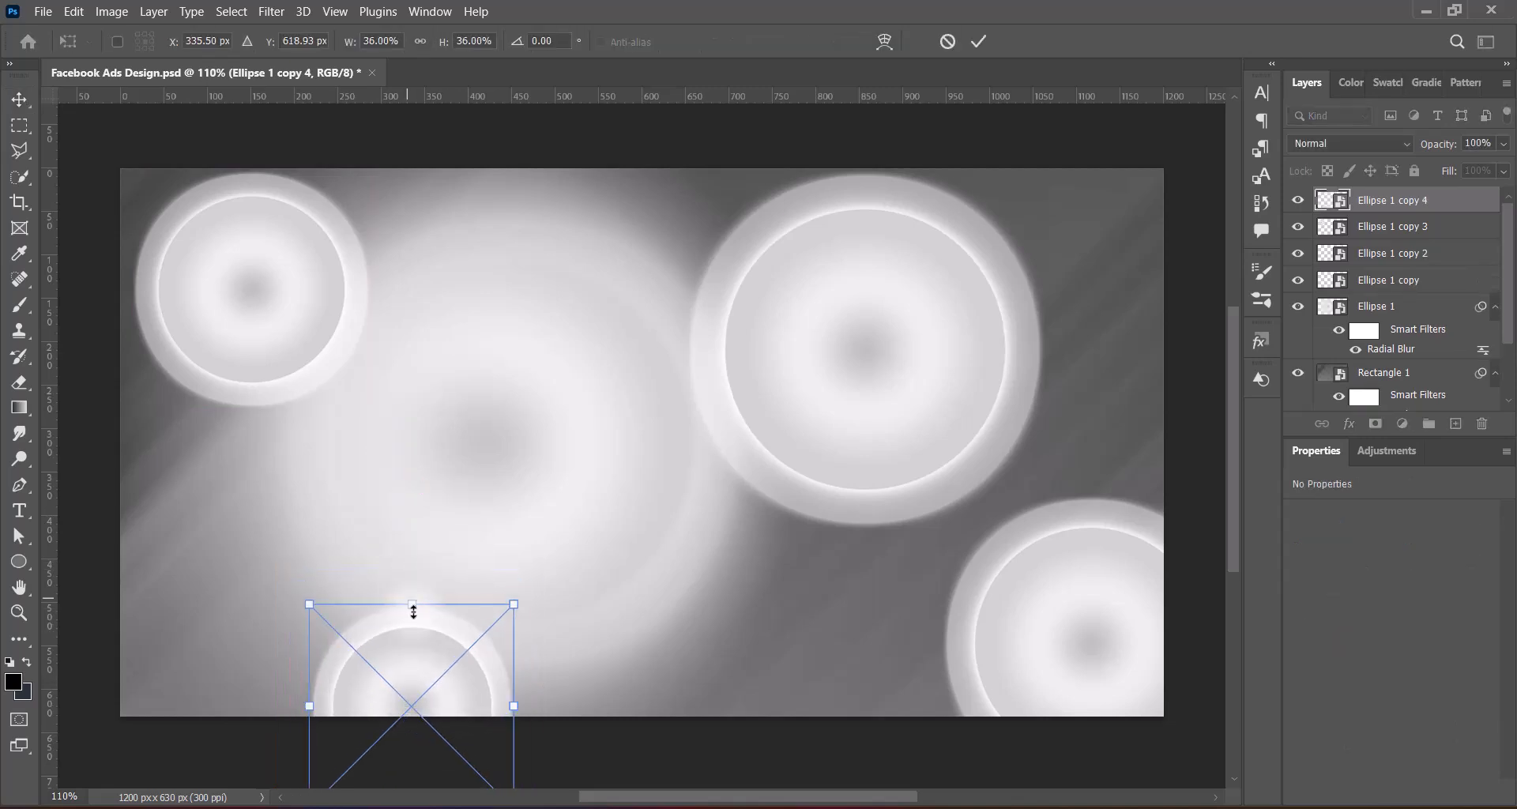
drag(448, 694, 395, 699)
key(Return)
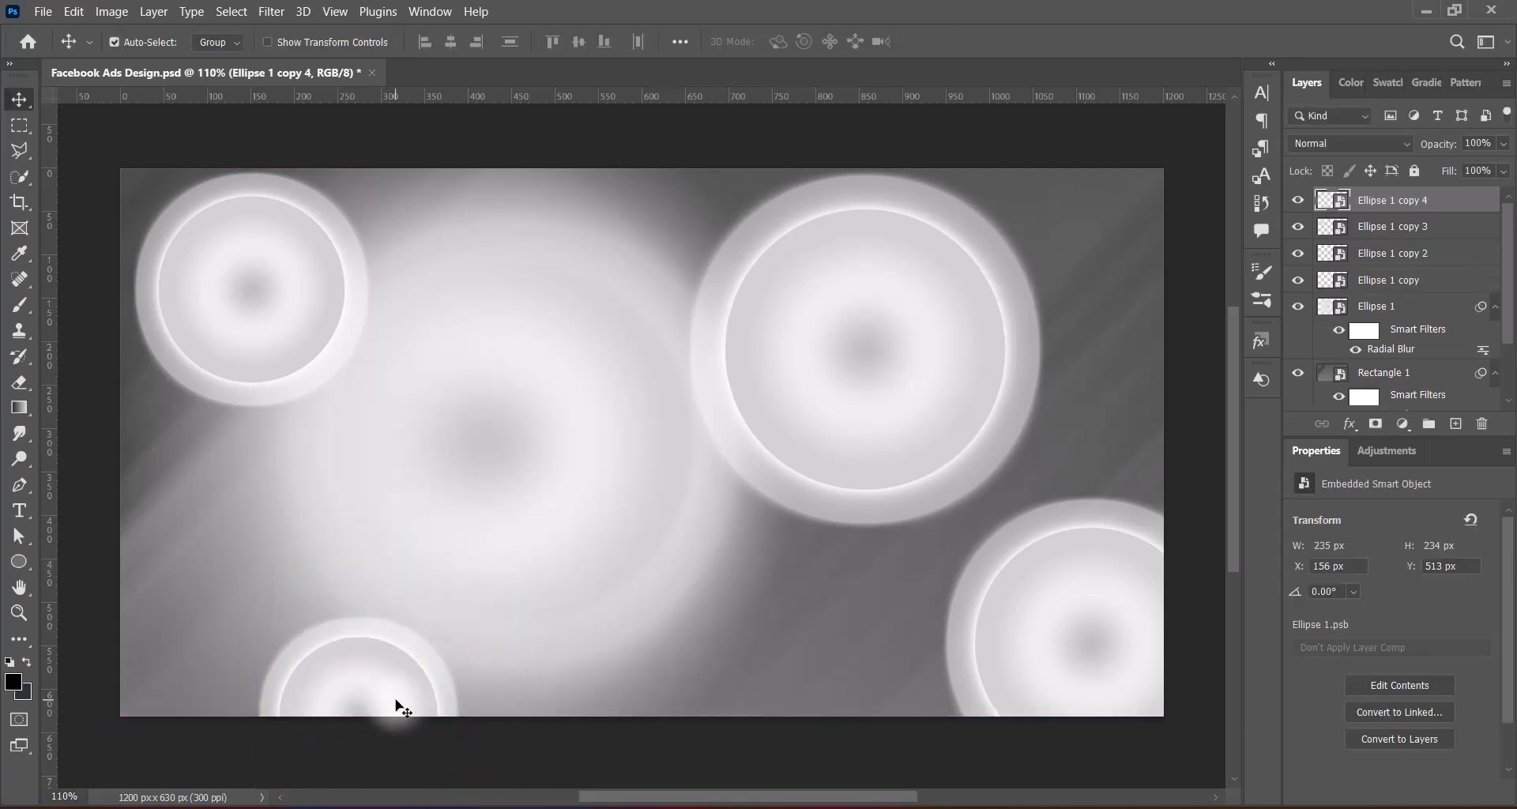
Duplicate the bottom circle into the canvas's upper-right corner and again at its left edge, scaling the left-edge copy to about 190 px
drag(384, 672, 1173, 125)
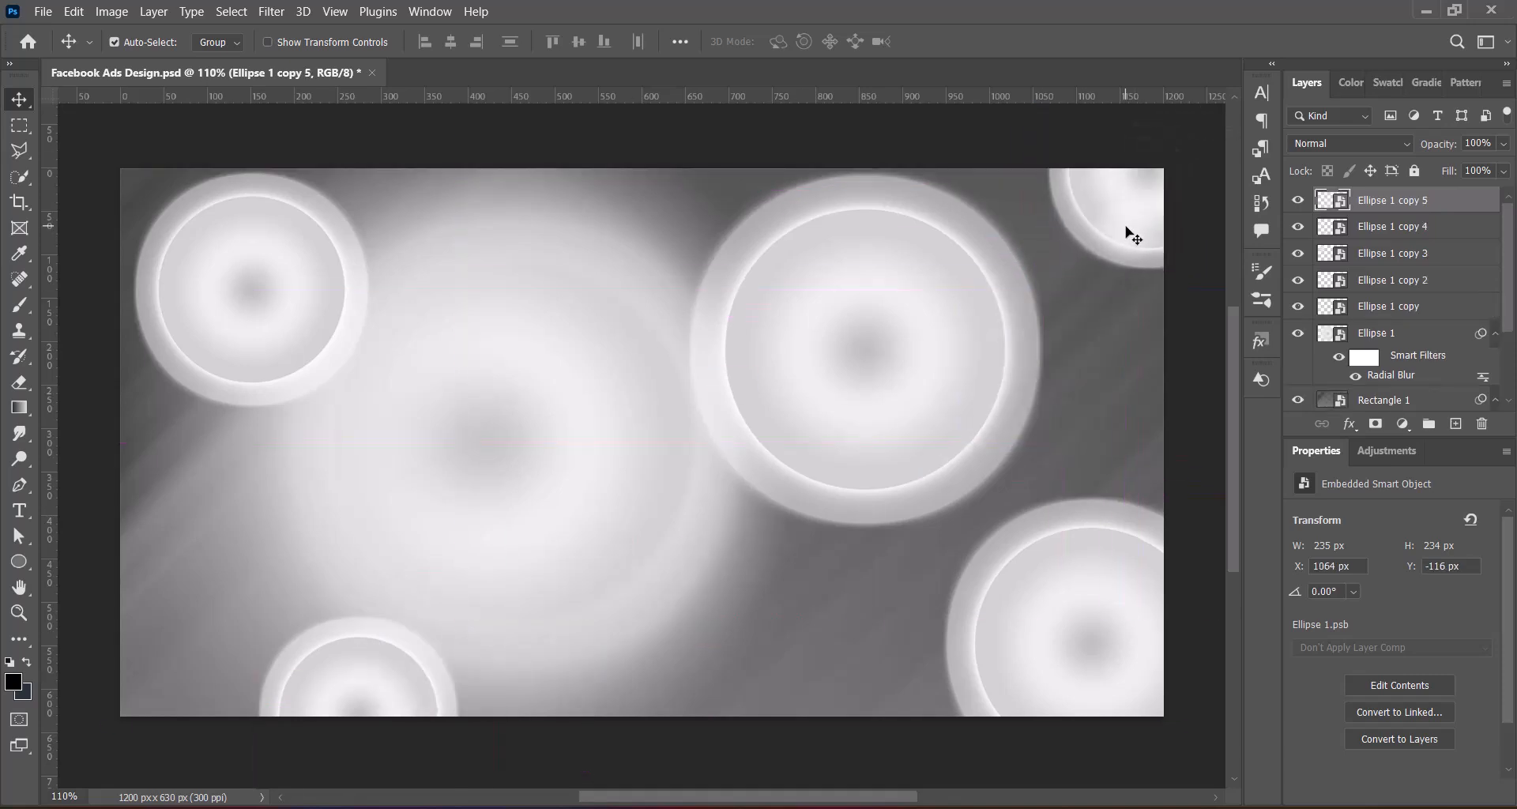
drag(1133, 235, 136, 606)
key(ctrl+t)
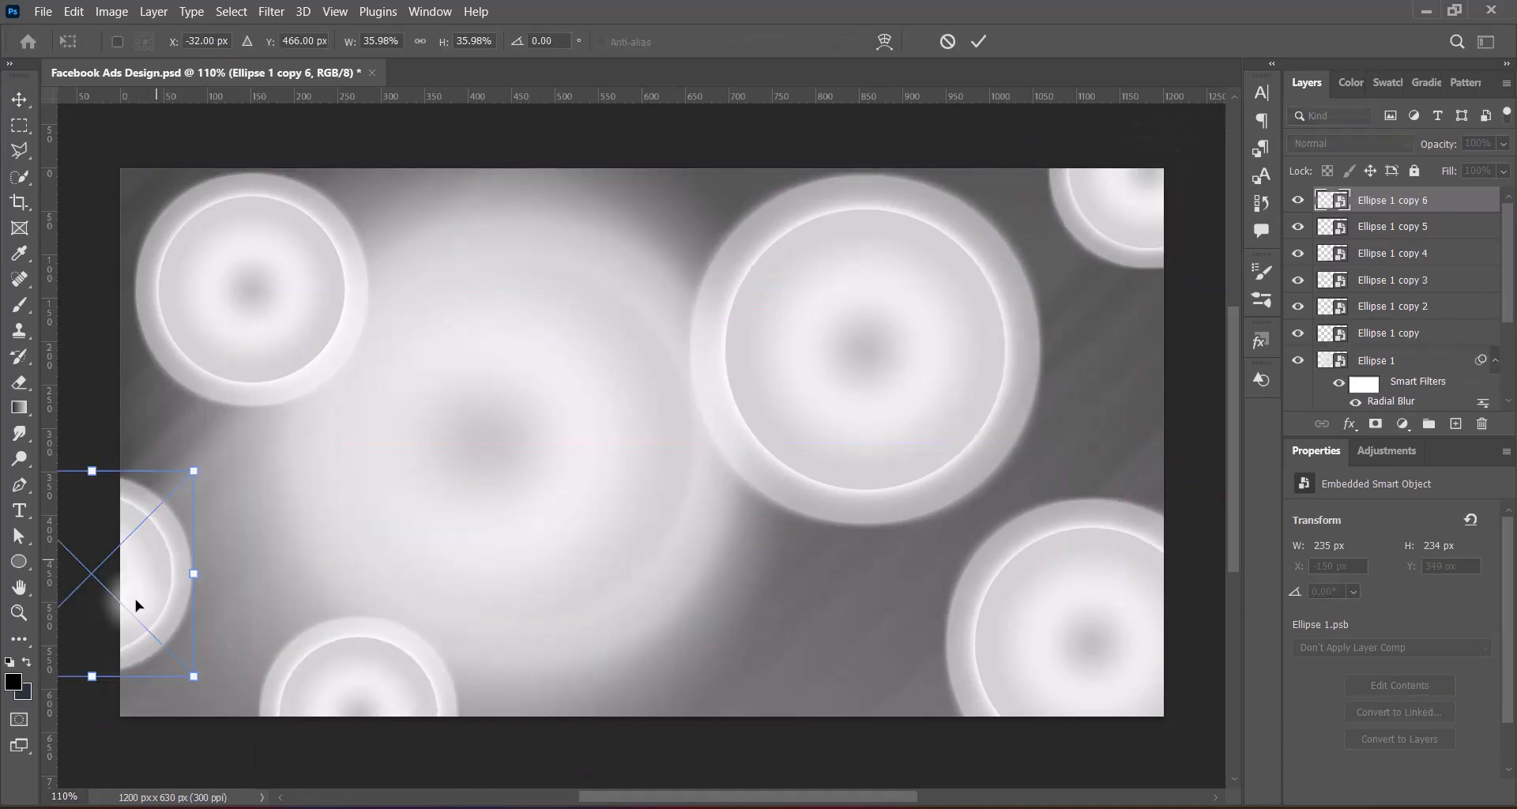
drag(91, 471, 93, 510)
drag(134, 598, 161, 583)
key(Return)
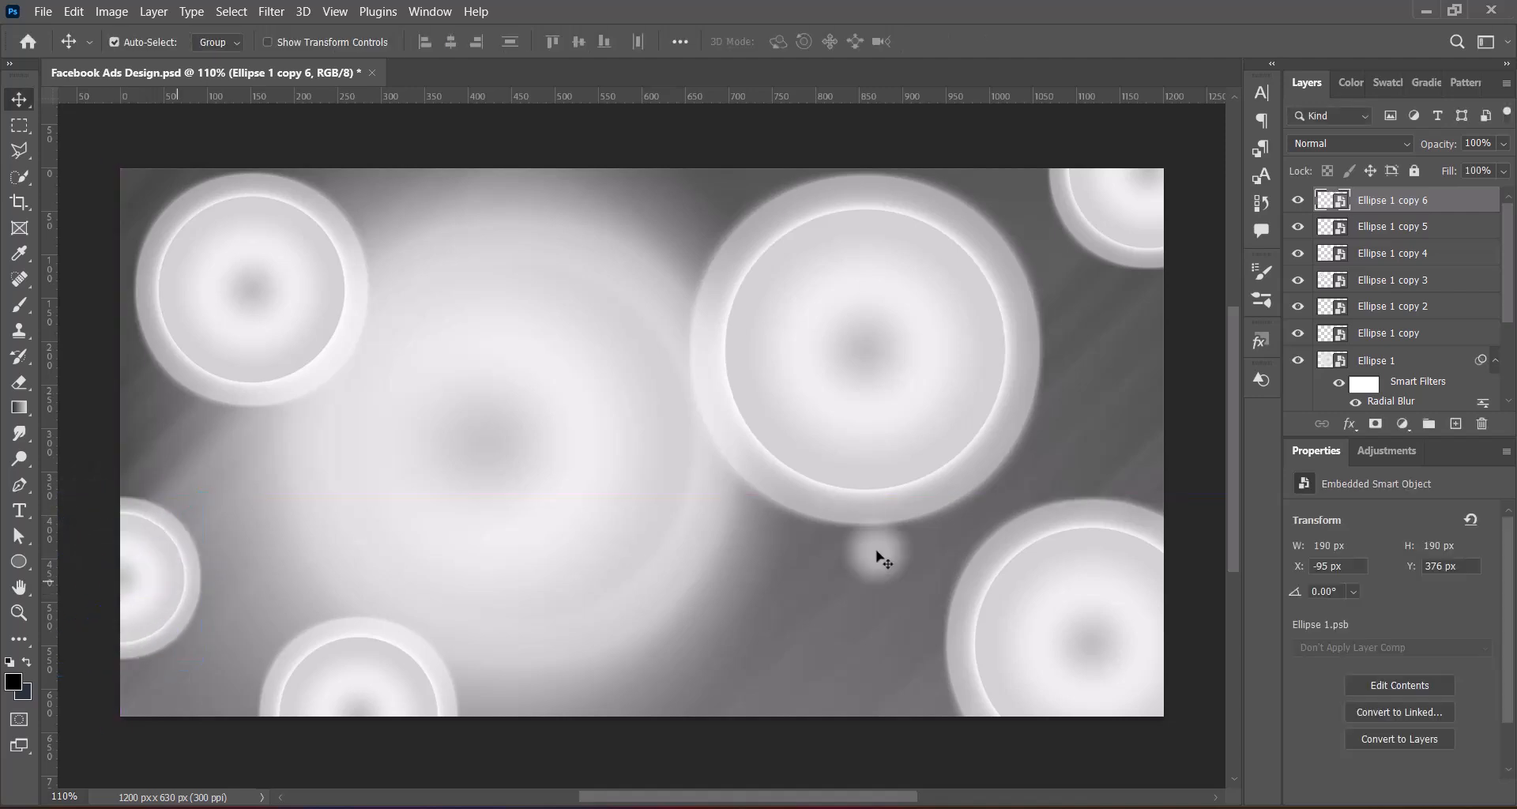
Set the blend mode of Ellipse 1 copy to Difference and of the upper-left Ellipse 1 copy 3 to Pin Light
click(924, 355)
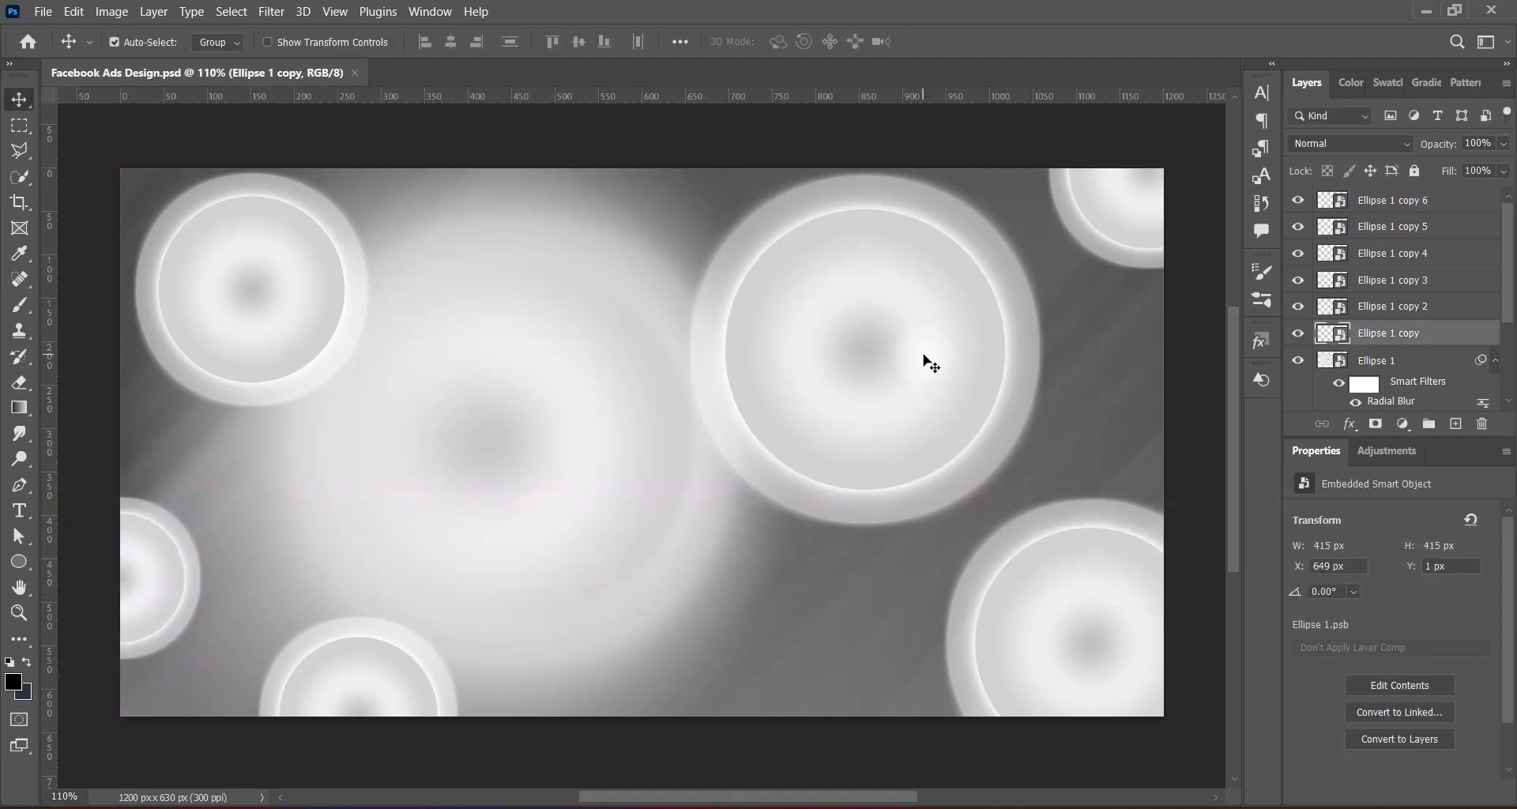
click(1386, 140)
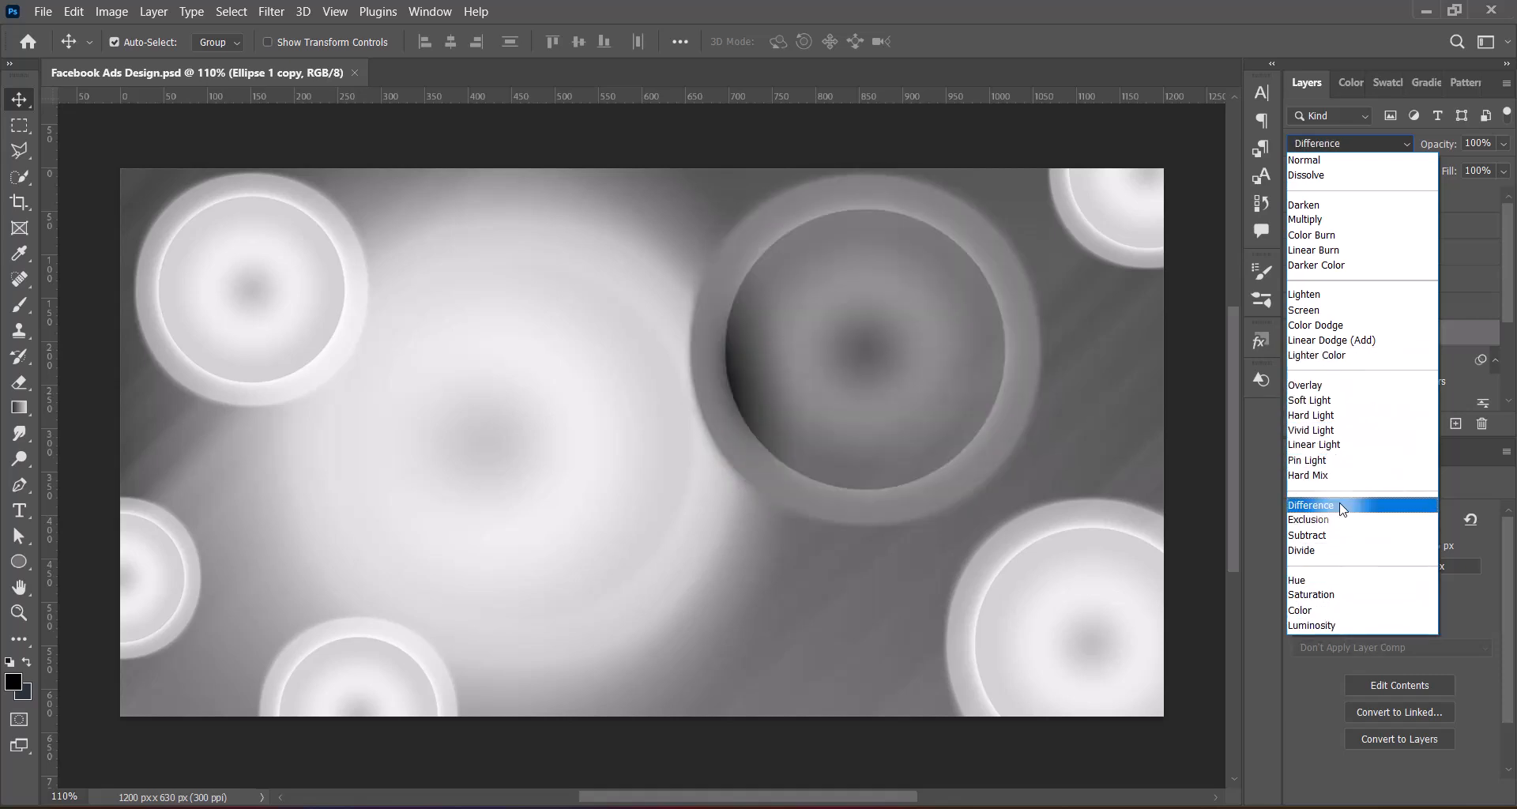
click(1343, 506)
click(305, 329)
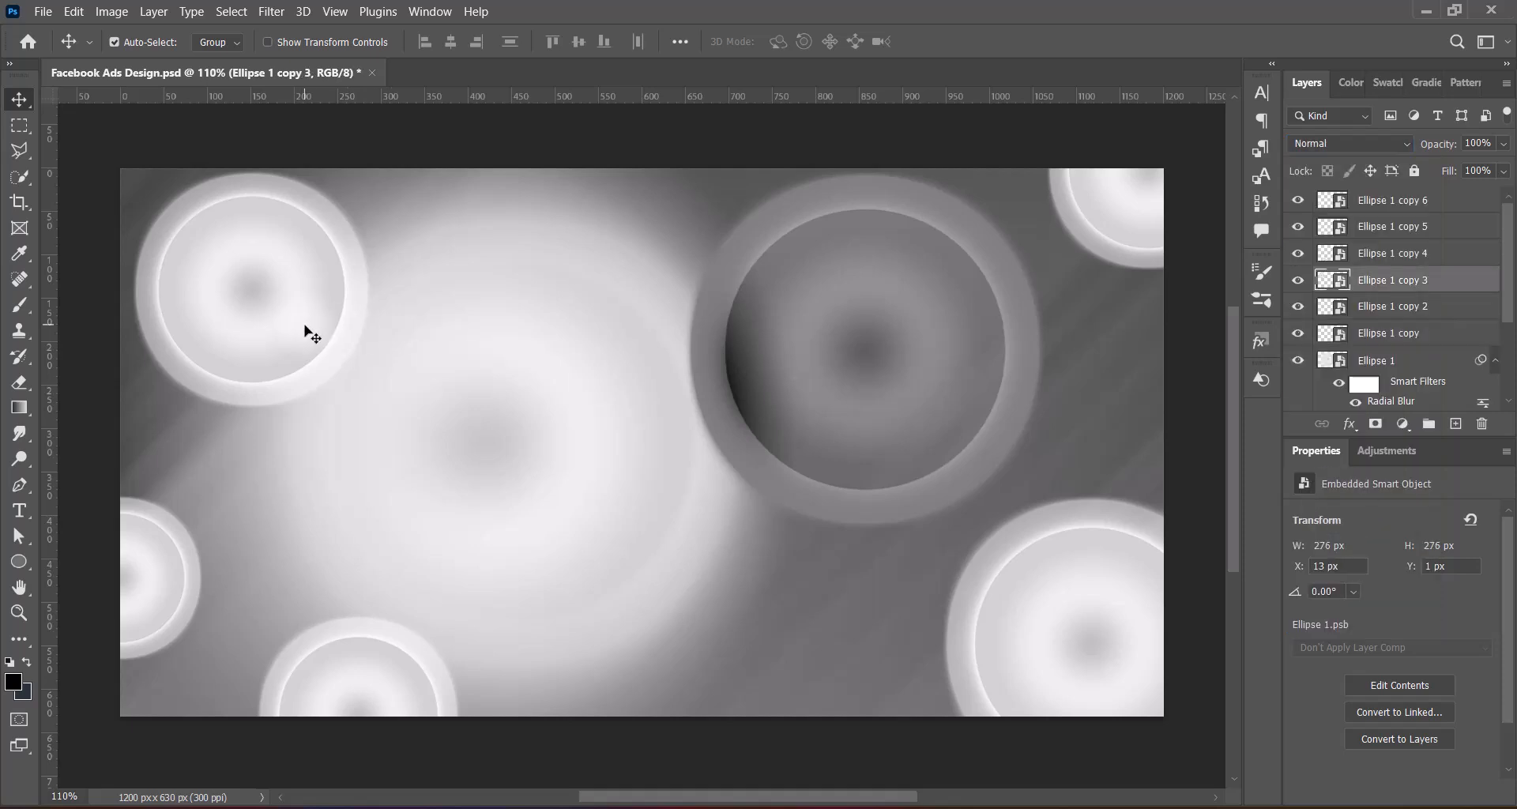
click(1362, 140)
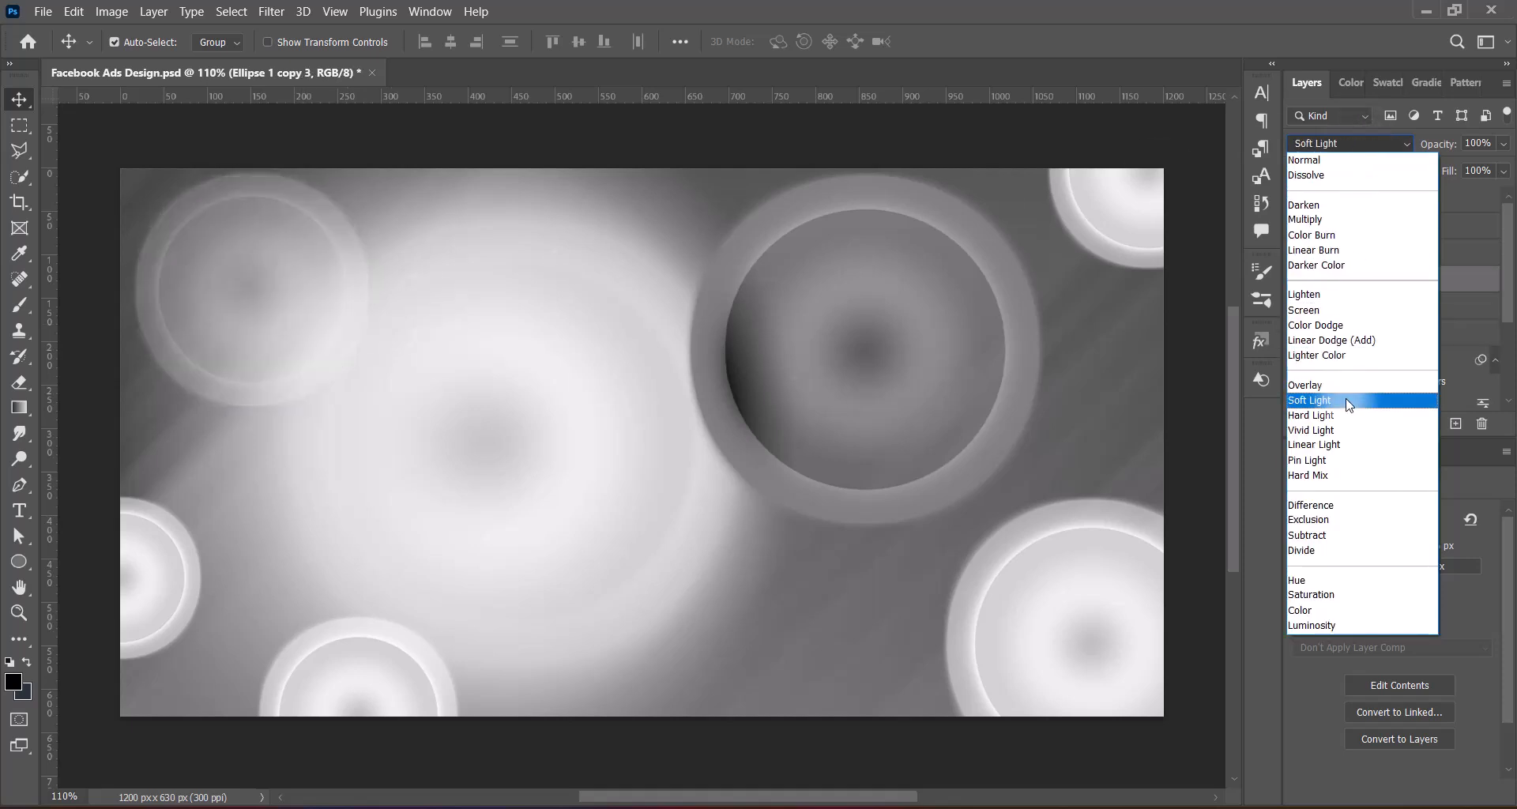
click(1343, 466)
Set the lower-right circle's blend mode to Soft Light, and that of the left-edge and upper-right circles to Overlay
click(1046, 600)
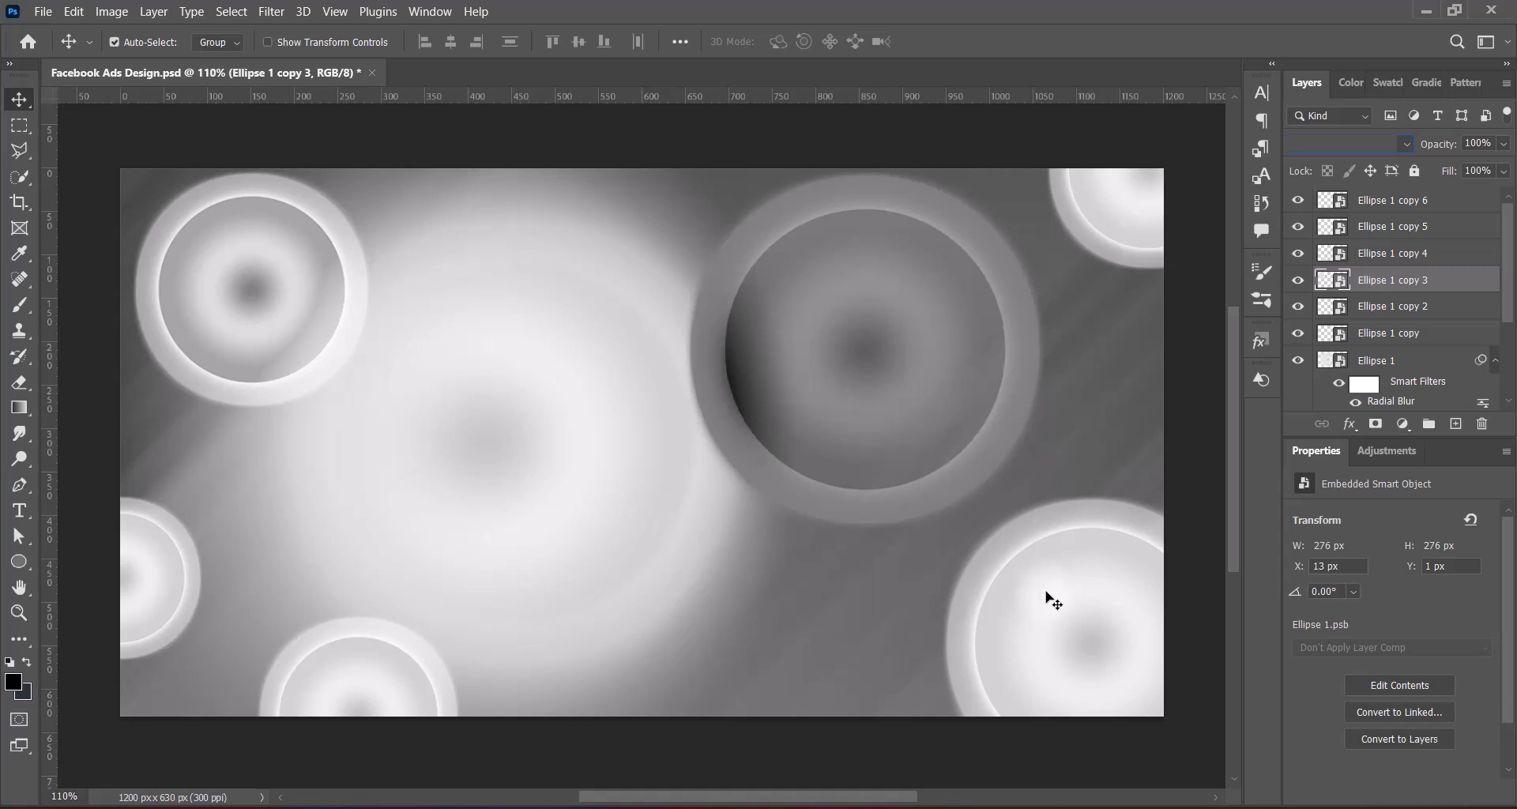
click(1390, 142)
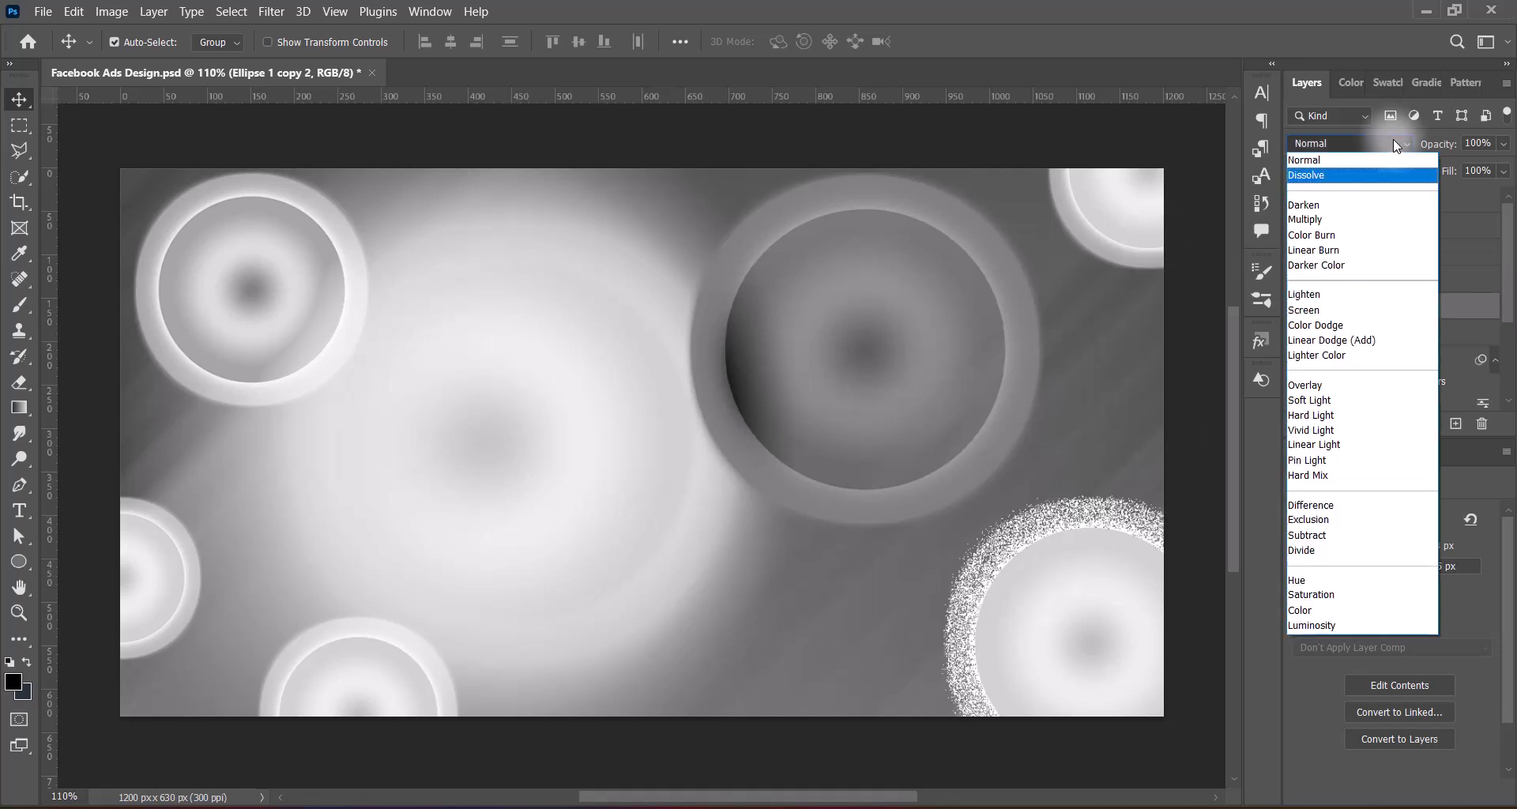
click(1347, 415)
click(189, 585)
click(1351, 143)
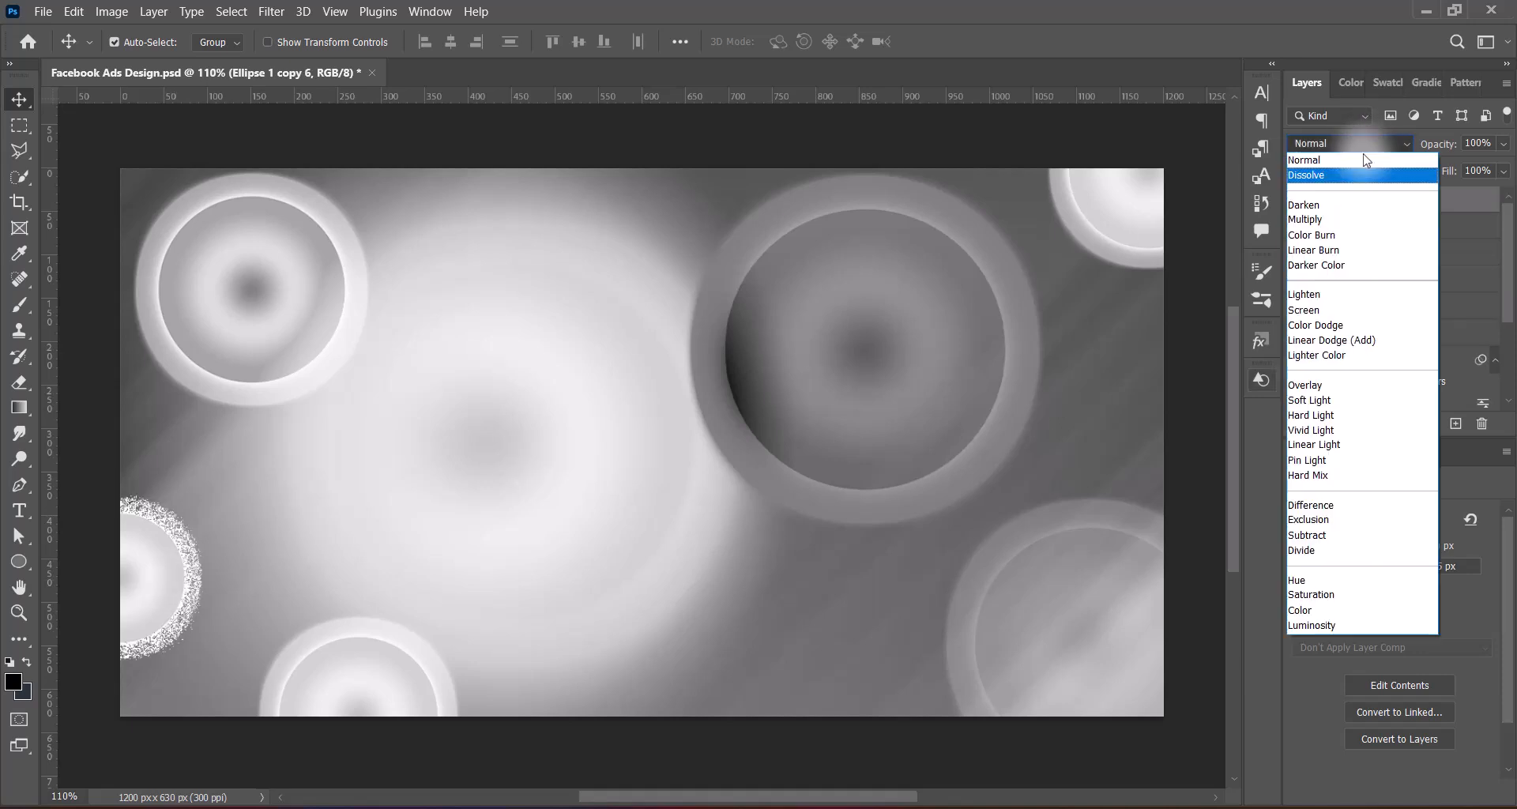
click(1360, 385)
click(1128, 237)
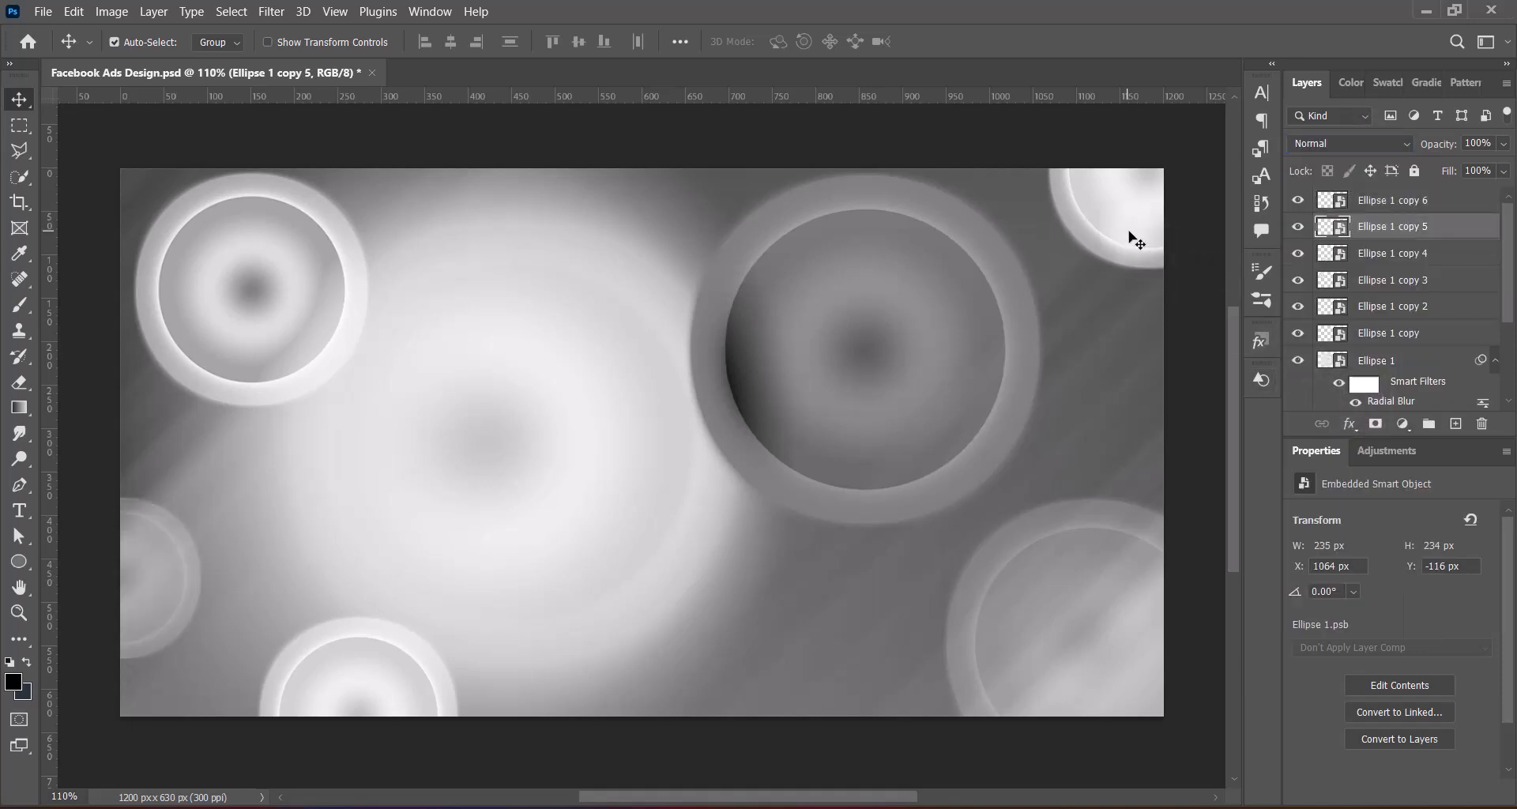
click(1407, 145)
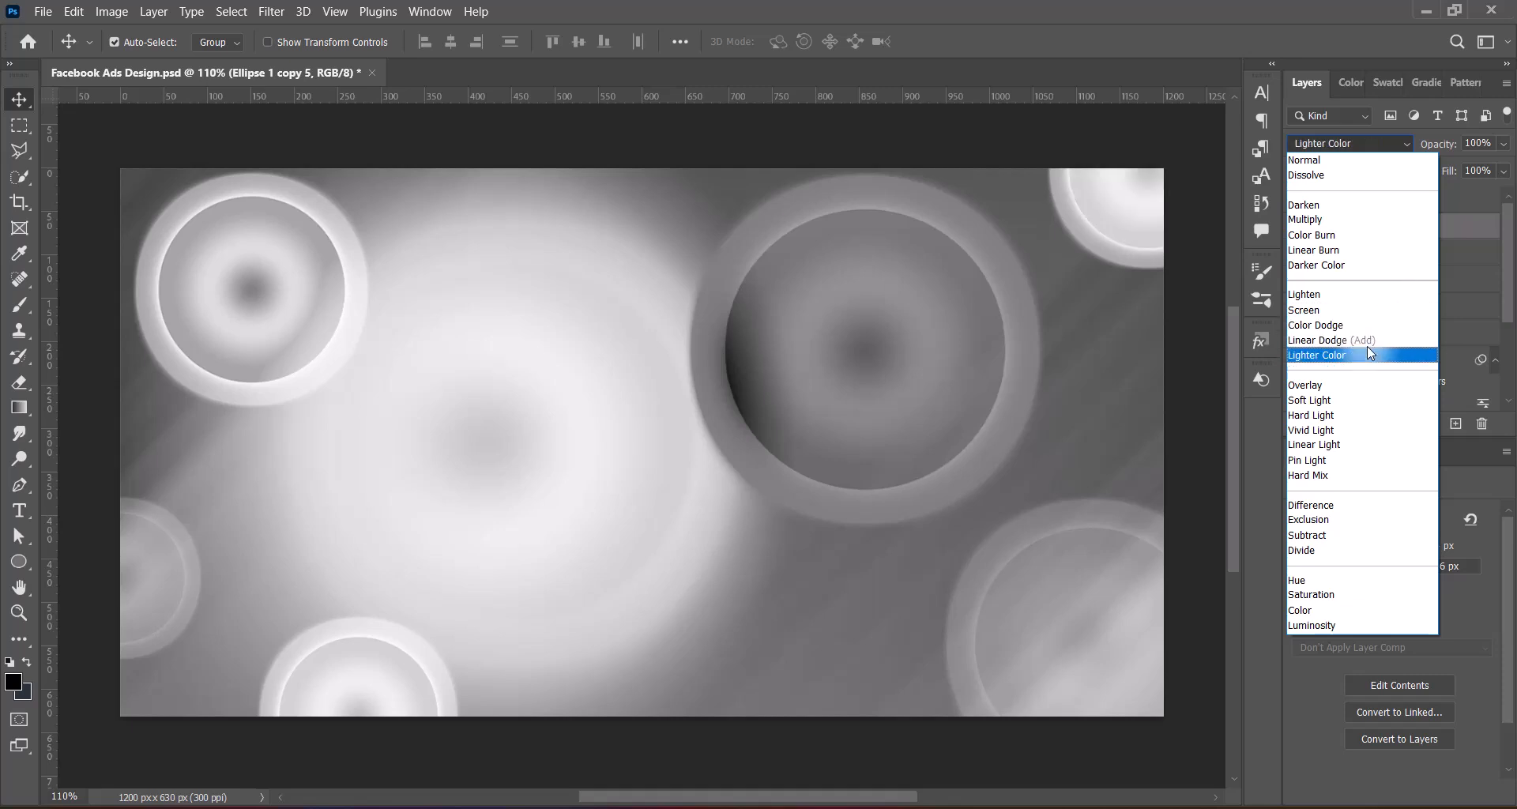
click(1364, 386)
Set the bottom circle's blend mode to Exclusion, duplicate it onto the canvas's top edge and save the document
click(382, 694)
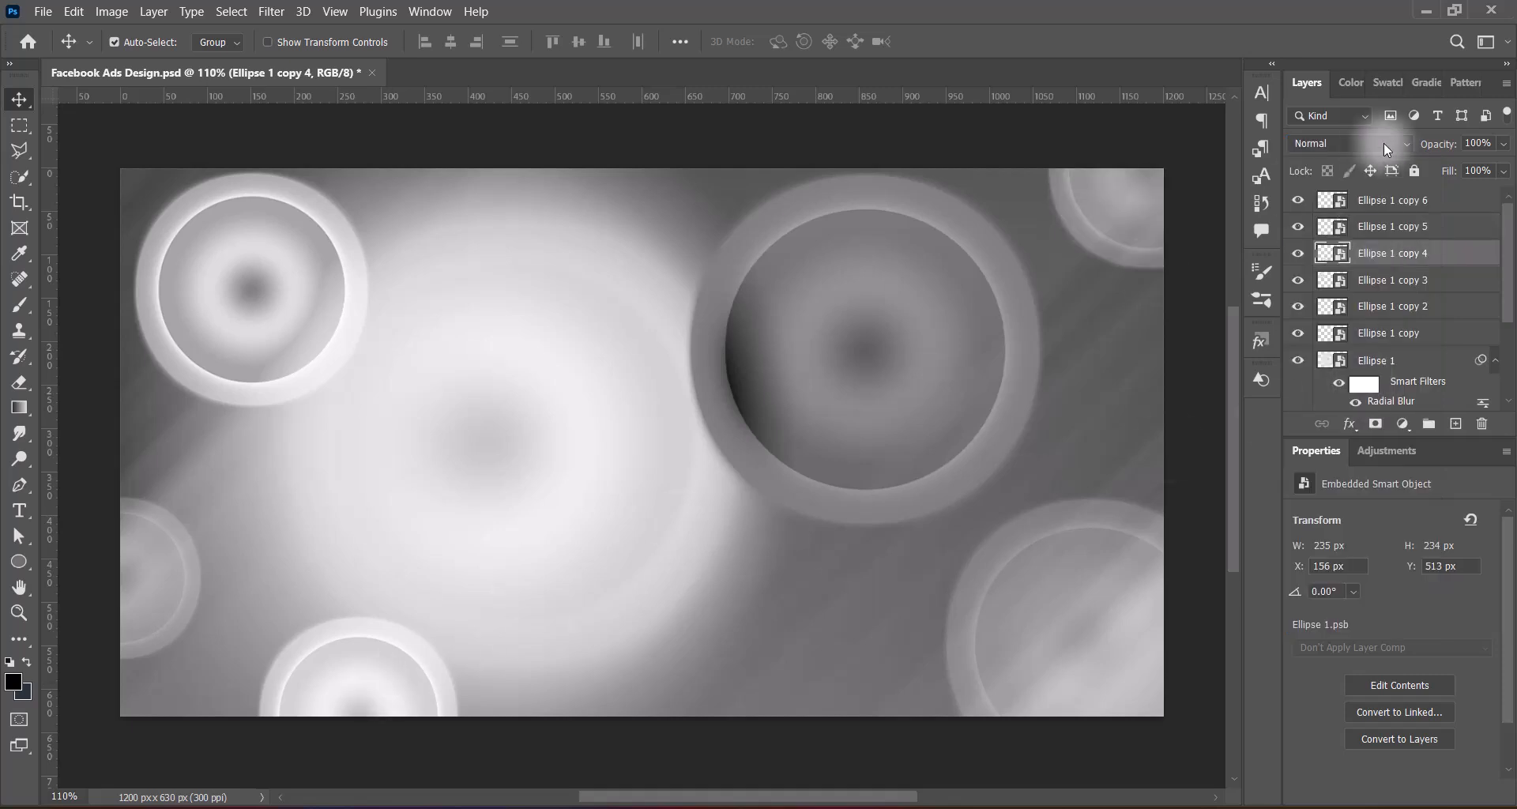
click(1382, 144)
key(Up)
key(Up)
key(Up)
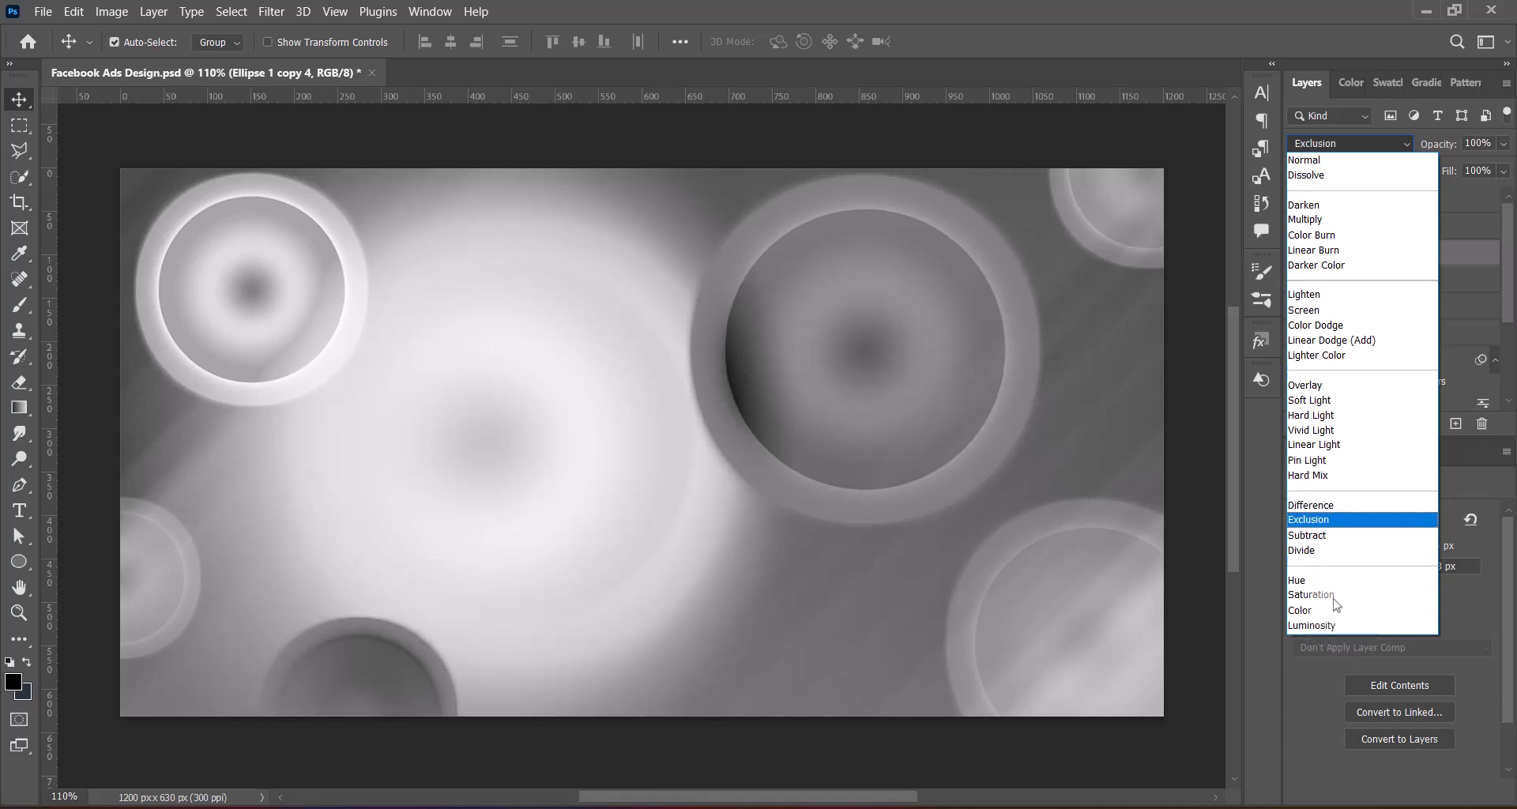
key(Return)
drag(398, 680, 557, 196)
key(ctrl+s)
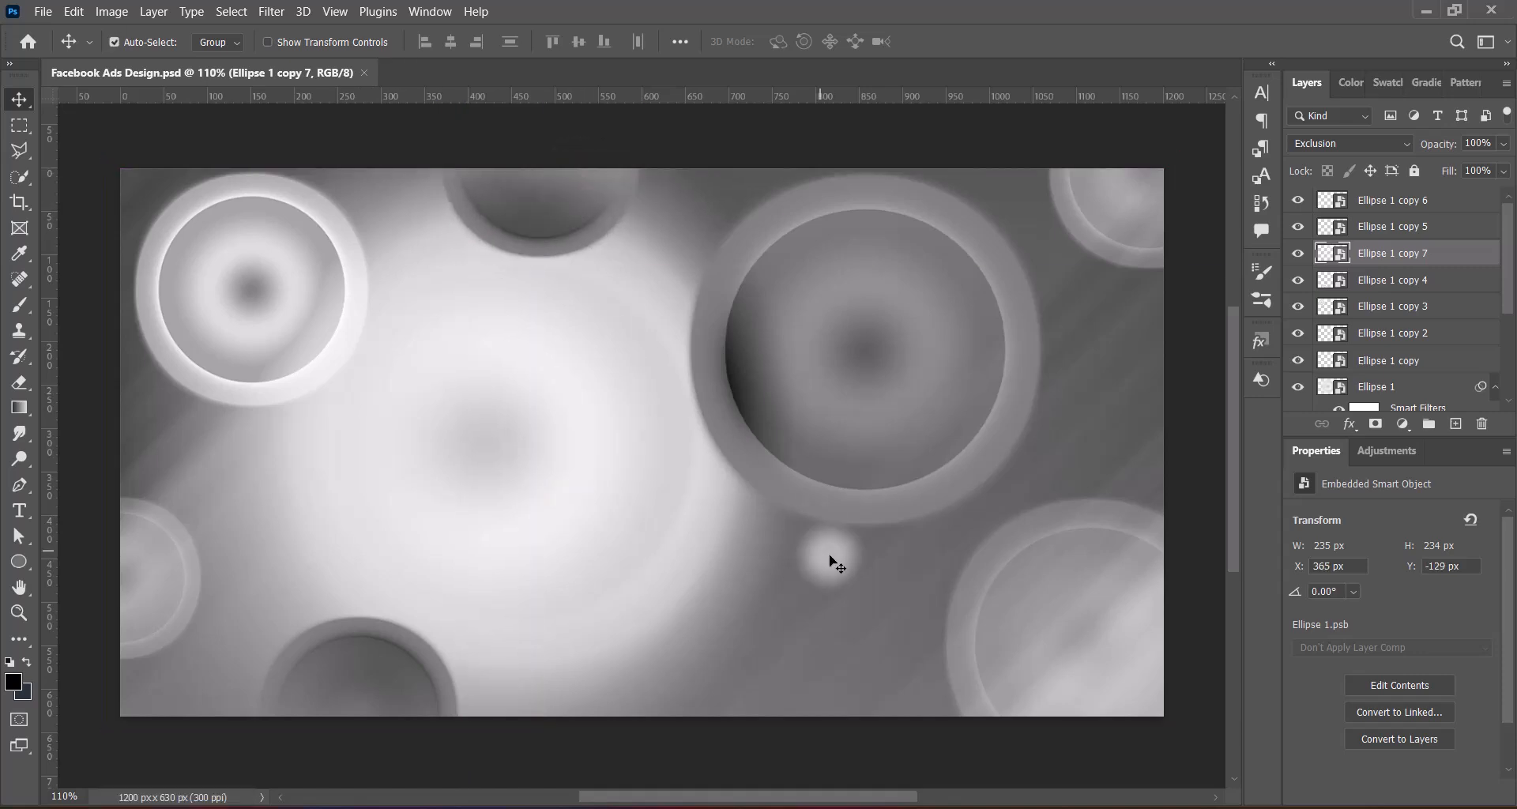
Apply a Levels adjustment with the Midtones Brighter preset to the Rectangle 1 background layer
click(845, 638)
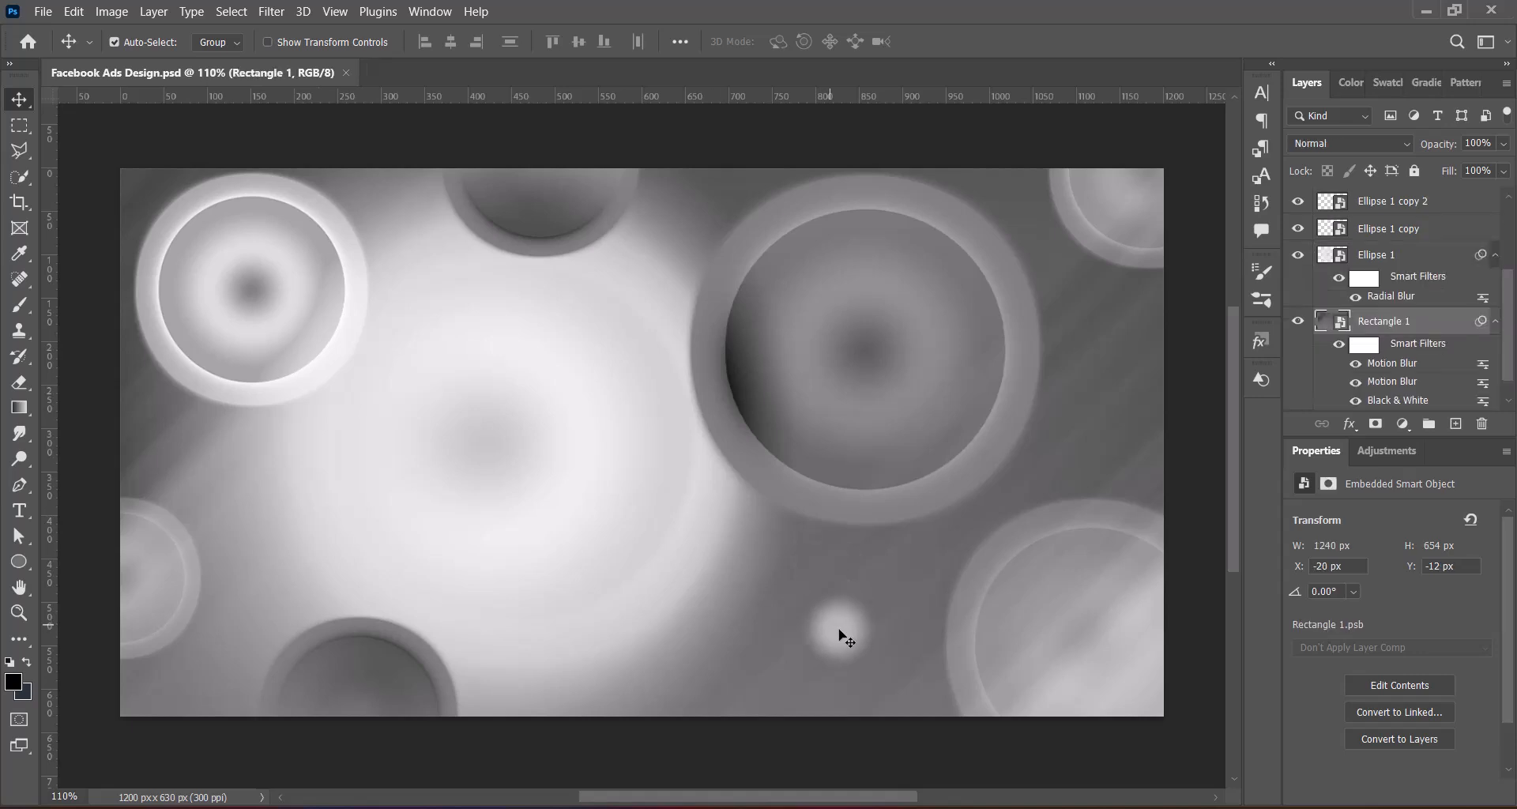
click(111, 11)
mouse_move(136, 54)
click(442, 69)
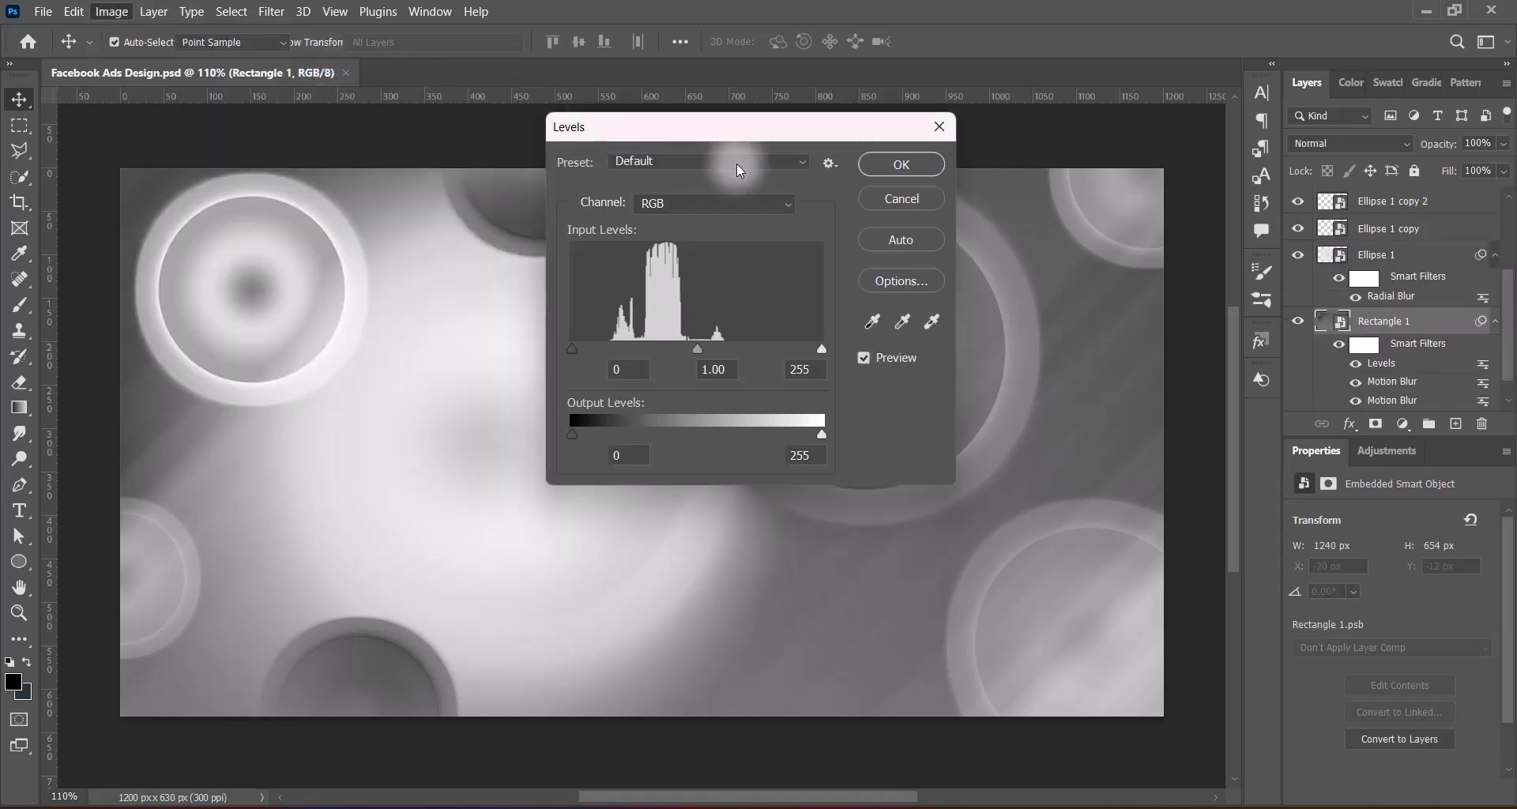
click(736, 163)
click(670, 325)
click(901, 164)
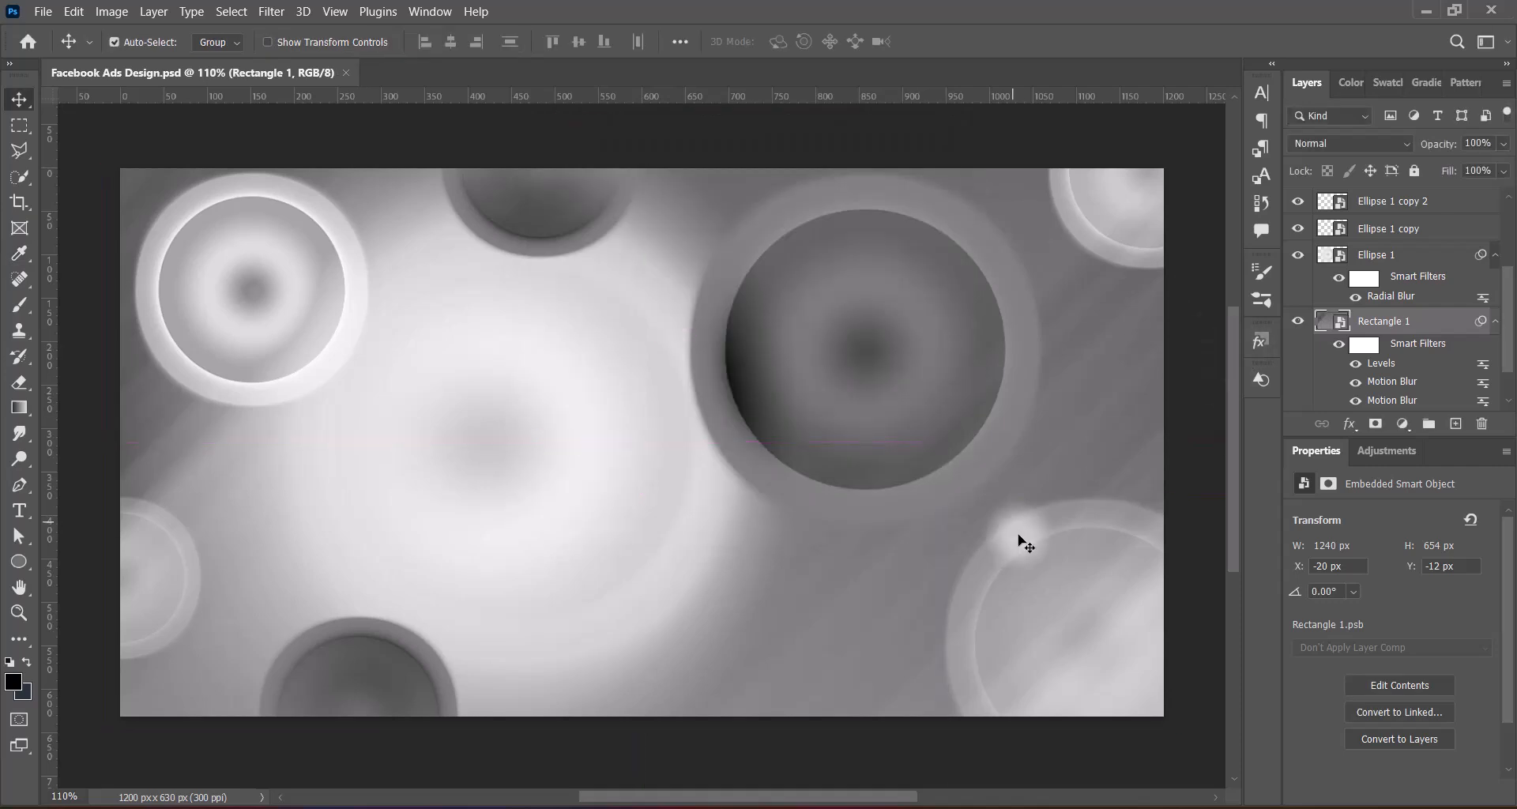
Paste the white bokeh image on top of the circles and rotate it 90° clockwise
key(ctrl+v)
key(ctrl+t)
right_click(675, 505)
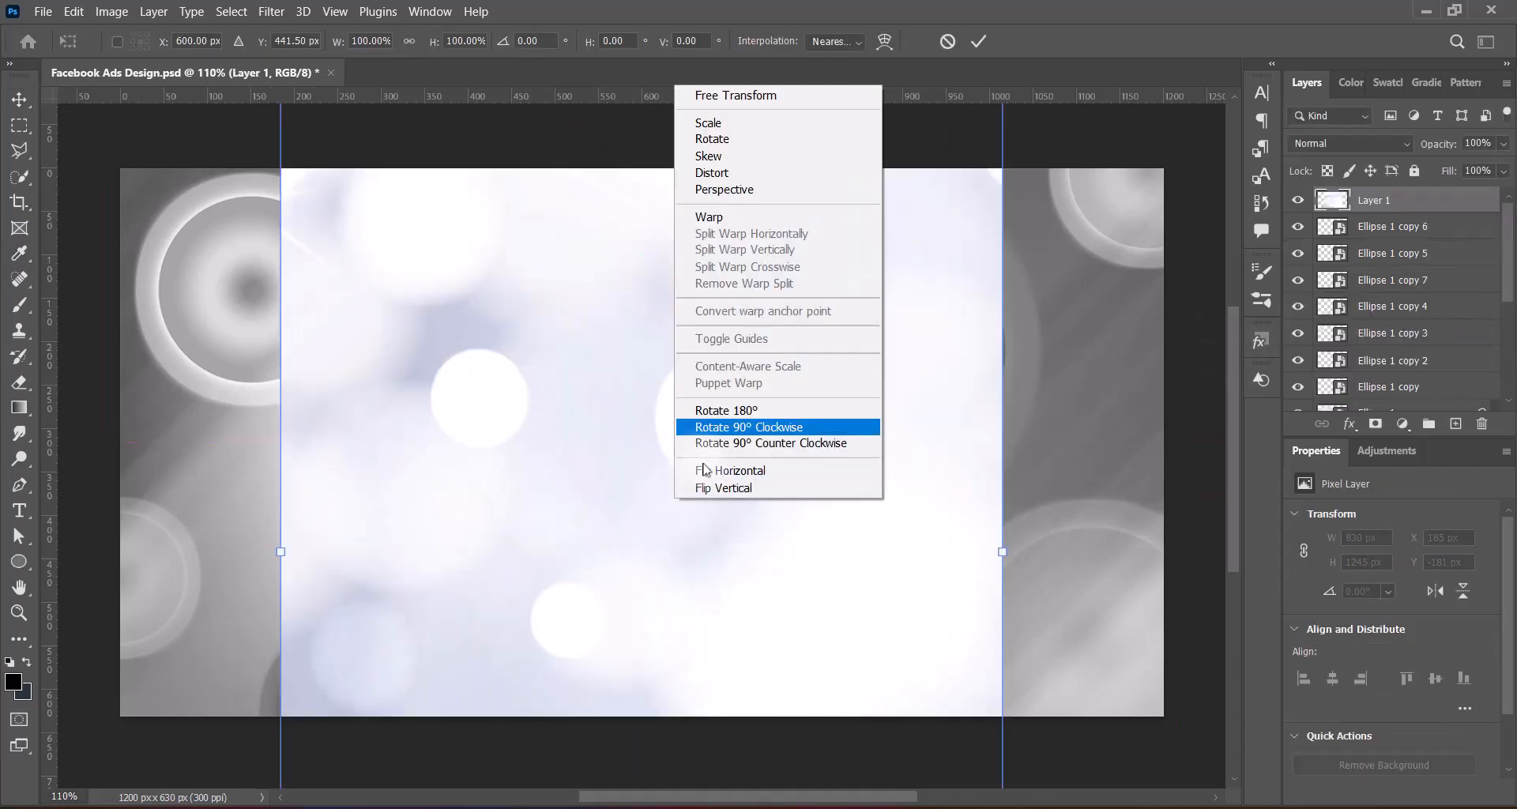
click(731, 426)
Scale the pasted bokeh image to 1200 × 800 px and position it to cover the whole canvas
drag(735, 636, 737, 559)
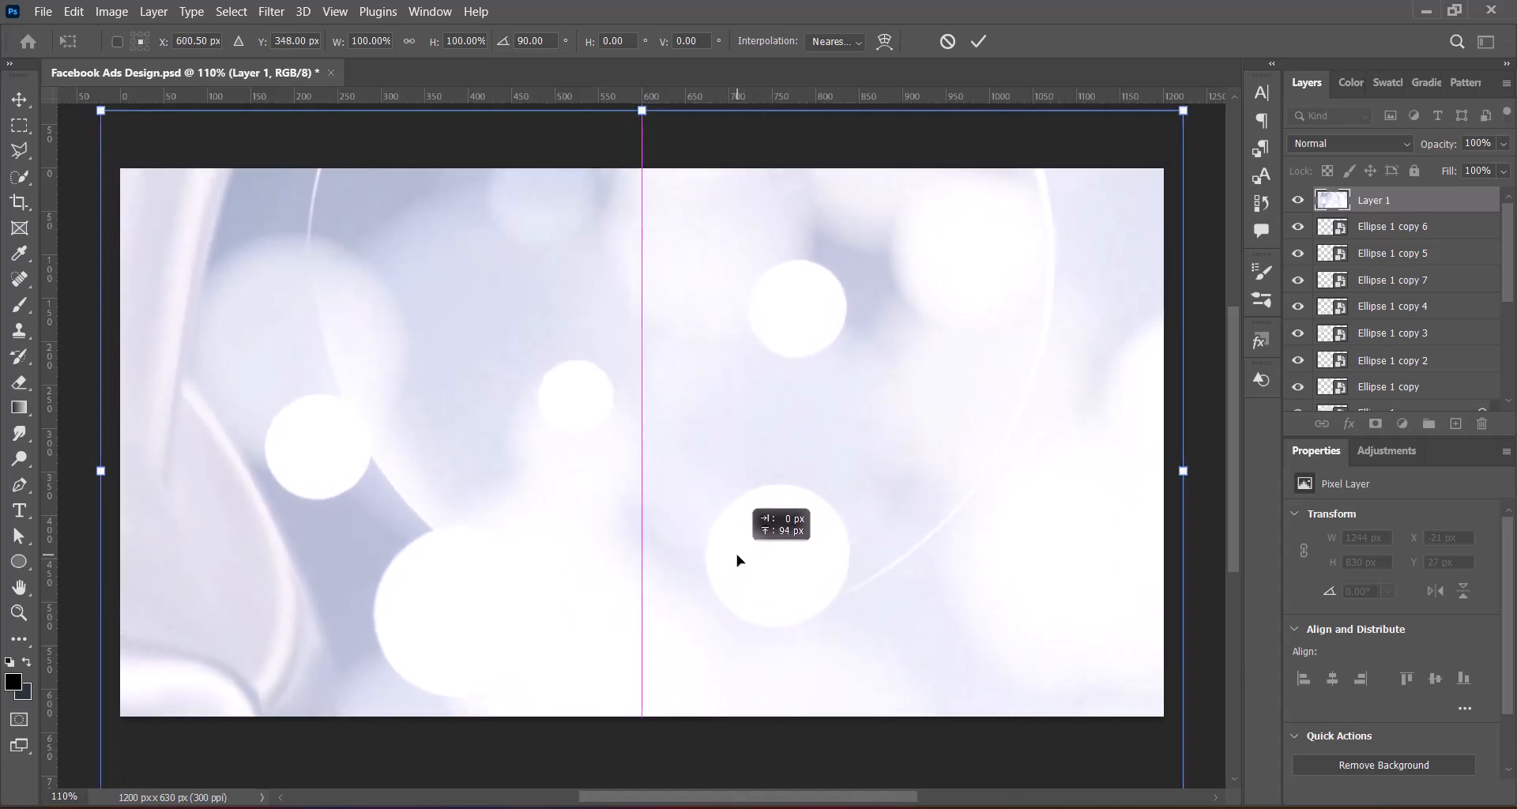
drag(103, 471, 120, 471)
drag(1182, 471, 1157, 473)
drag(864, 577, 864, 543)
key(Return)
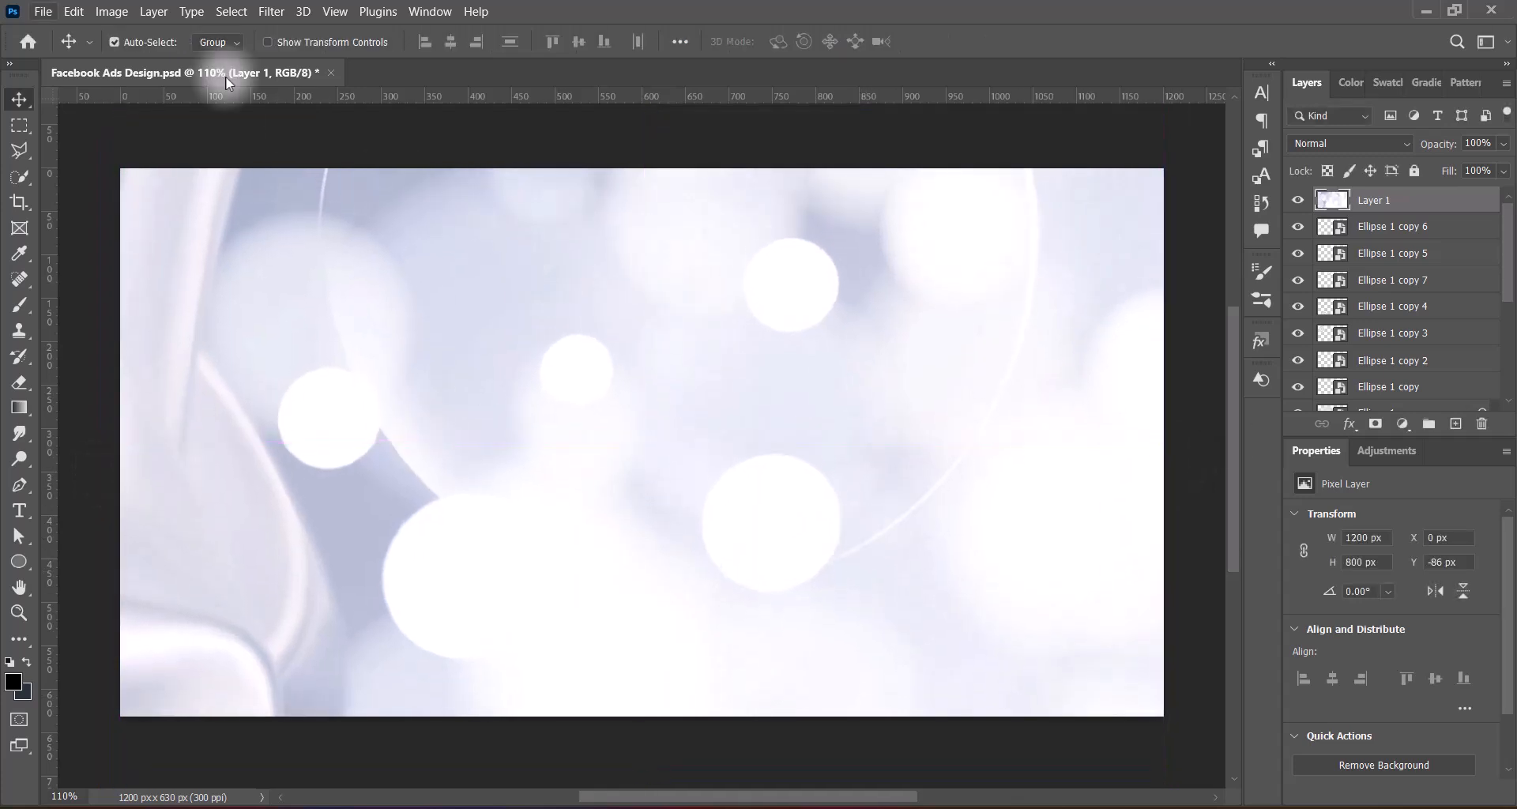
Tint the bokeh image with a Hue/Saturation adjustment using the Sepia preset
click(112, 11)
mouse_move(139, 58)
click(372, 151)
click(1118, 134)
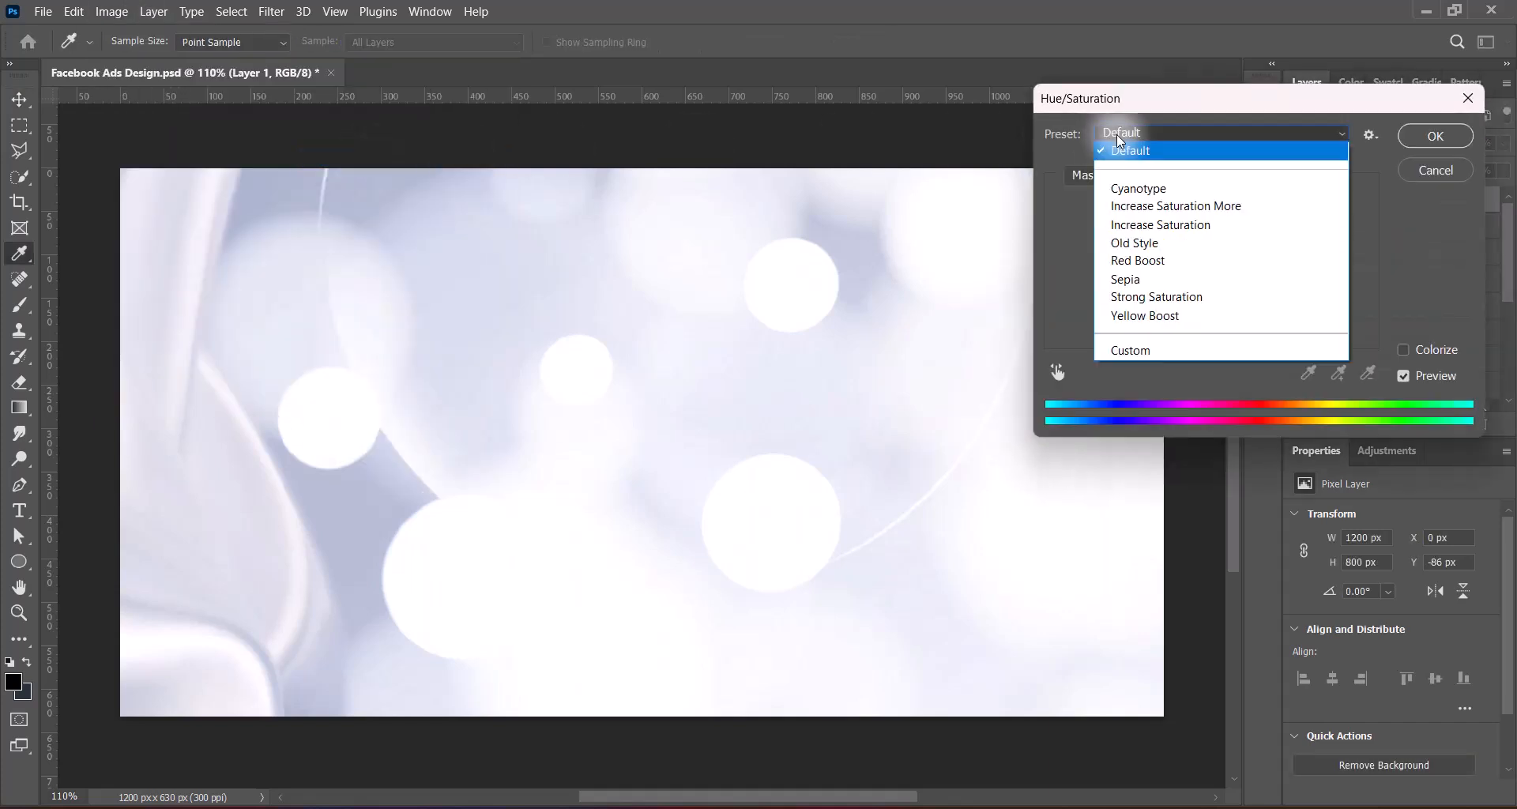
click(1150, 281)
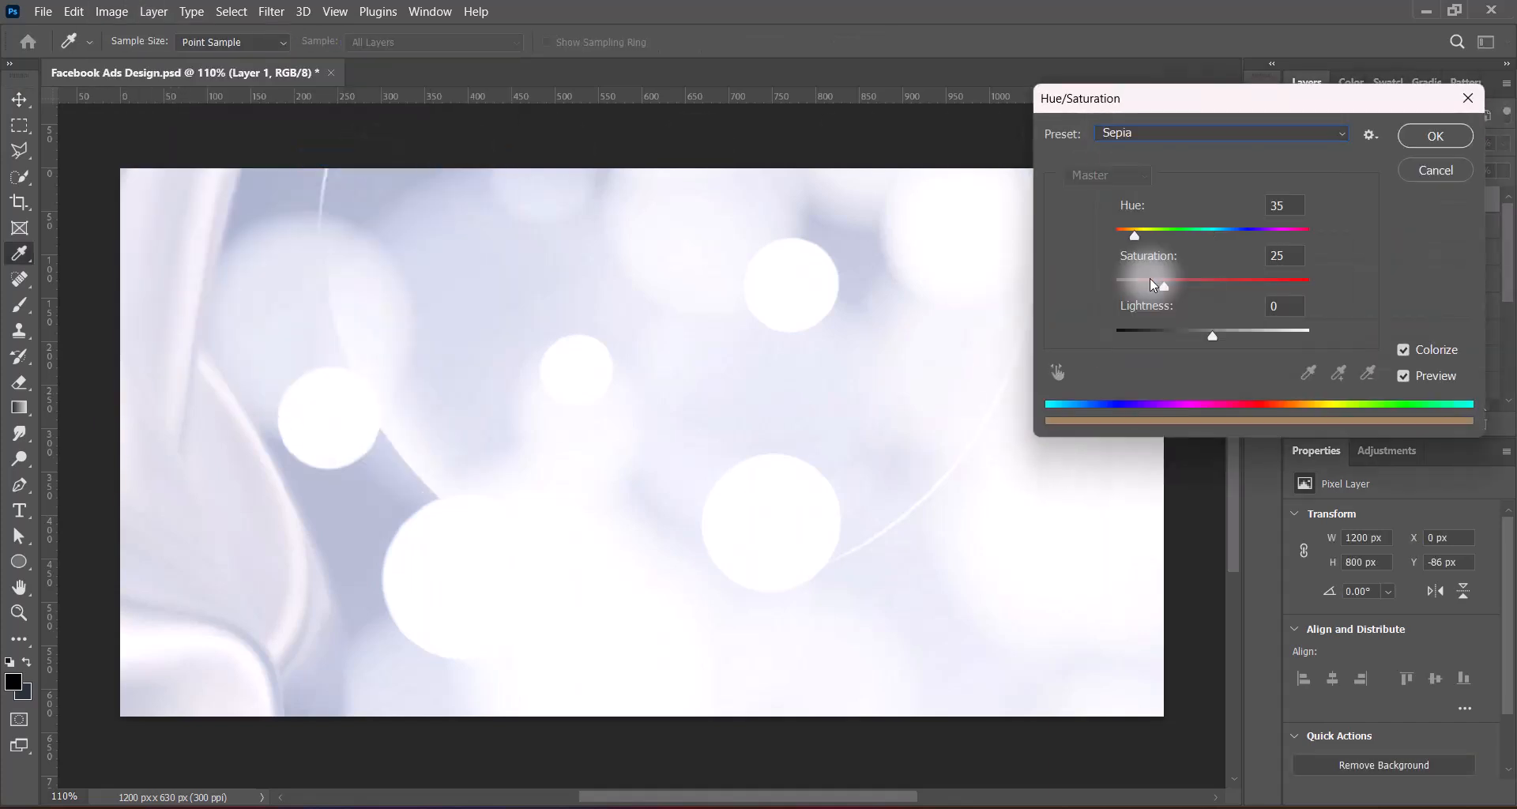
click(1434, 136)
Apply a second Hue/Saturation adjustment to the bokeh image using the Red Boost preset
click(111, 11)
mouse_move(138, 58)
click(371, 152)
click(1122, 132)
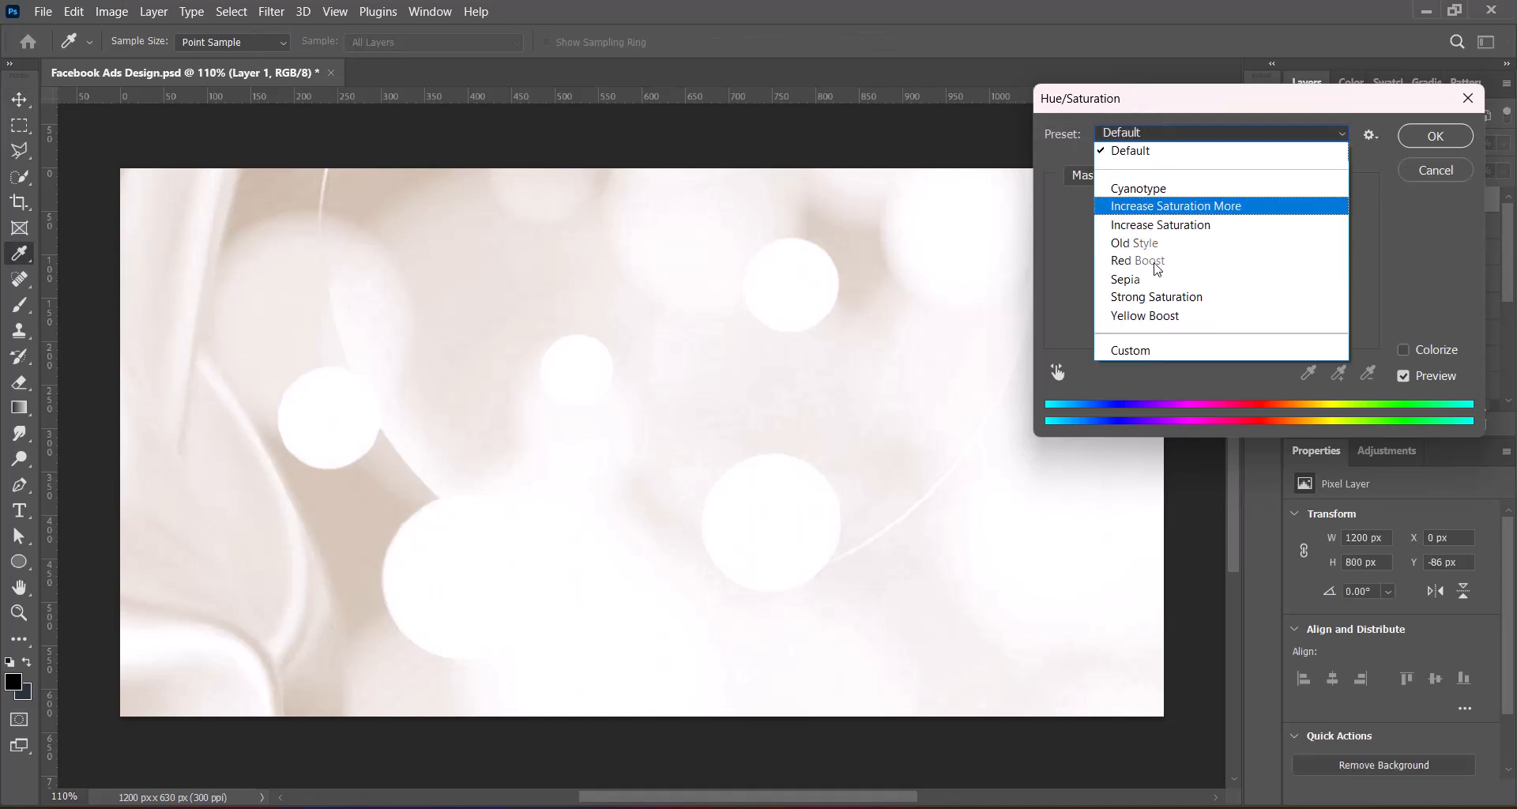
click(1149, 267)
click(1422, 136)
Apply a Levels adjustment to the bokeh image using the Darker preset
click(111, 11)
mouse_move(198, 57)
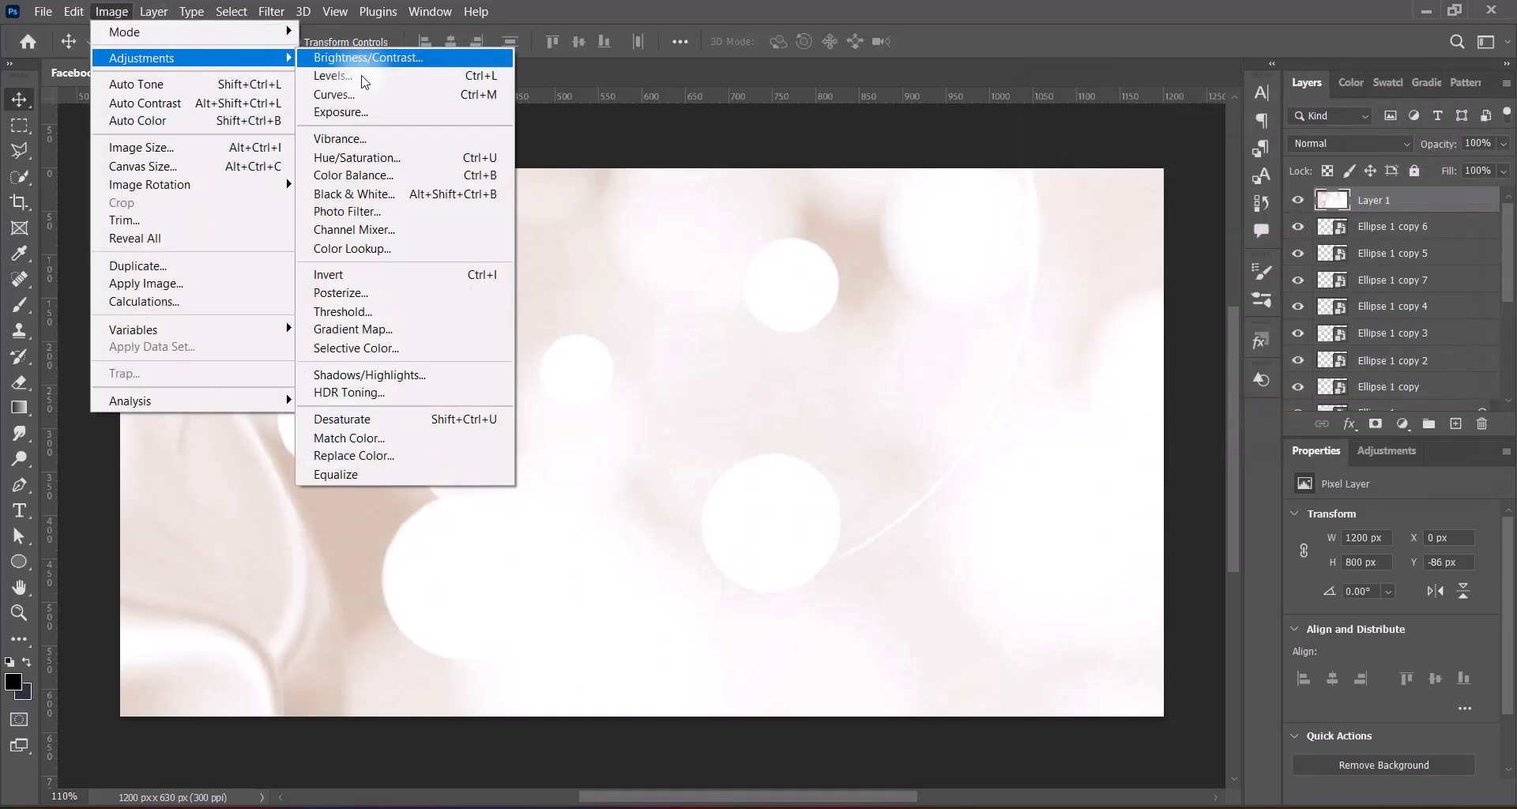
click(362, 74)
click(1151, 165)
click(1168, 237)
click(1161, 165)
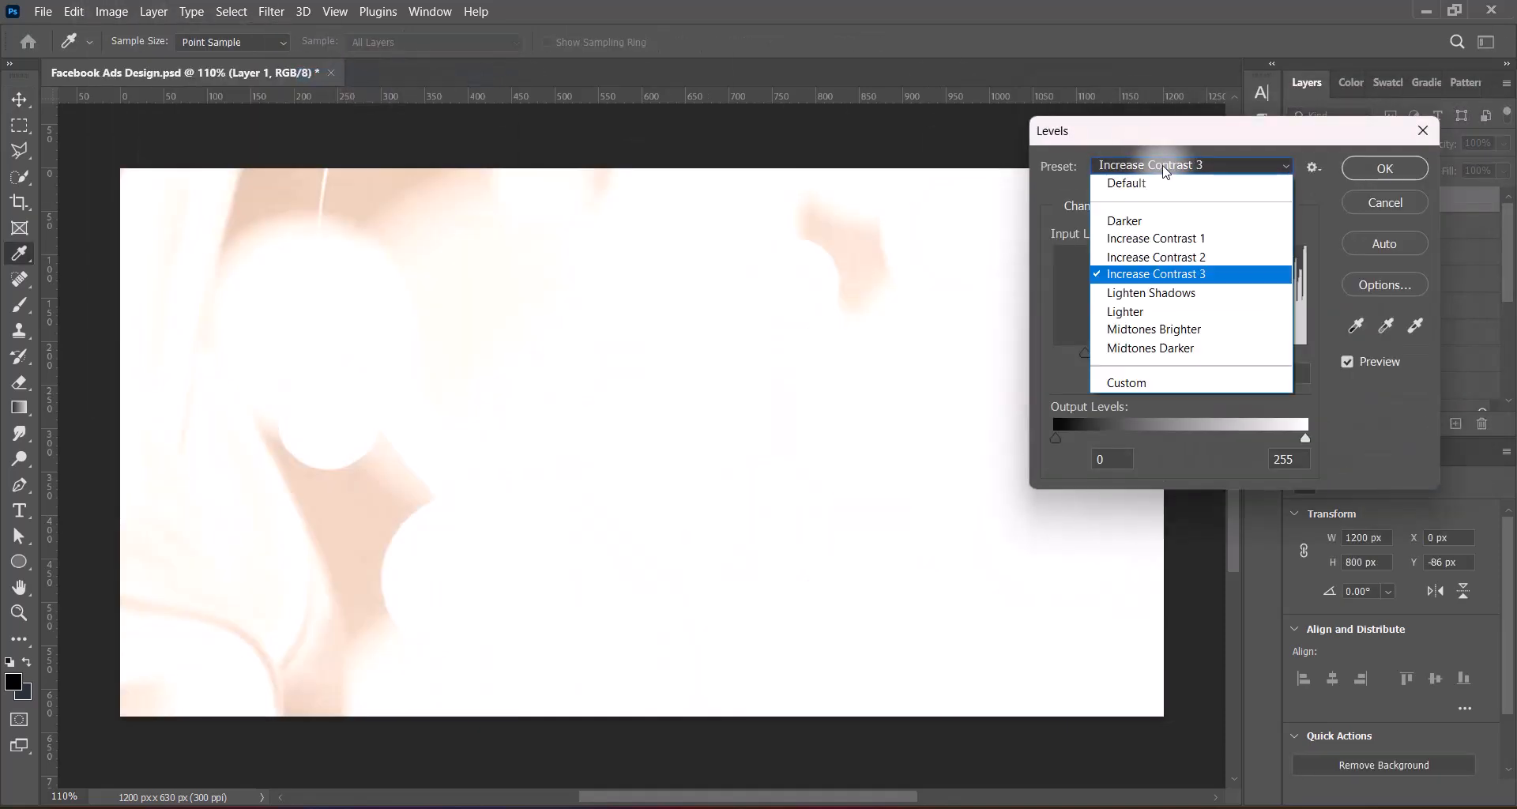
click(1147, 218)
click(1400, 173)
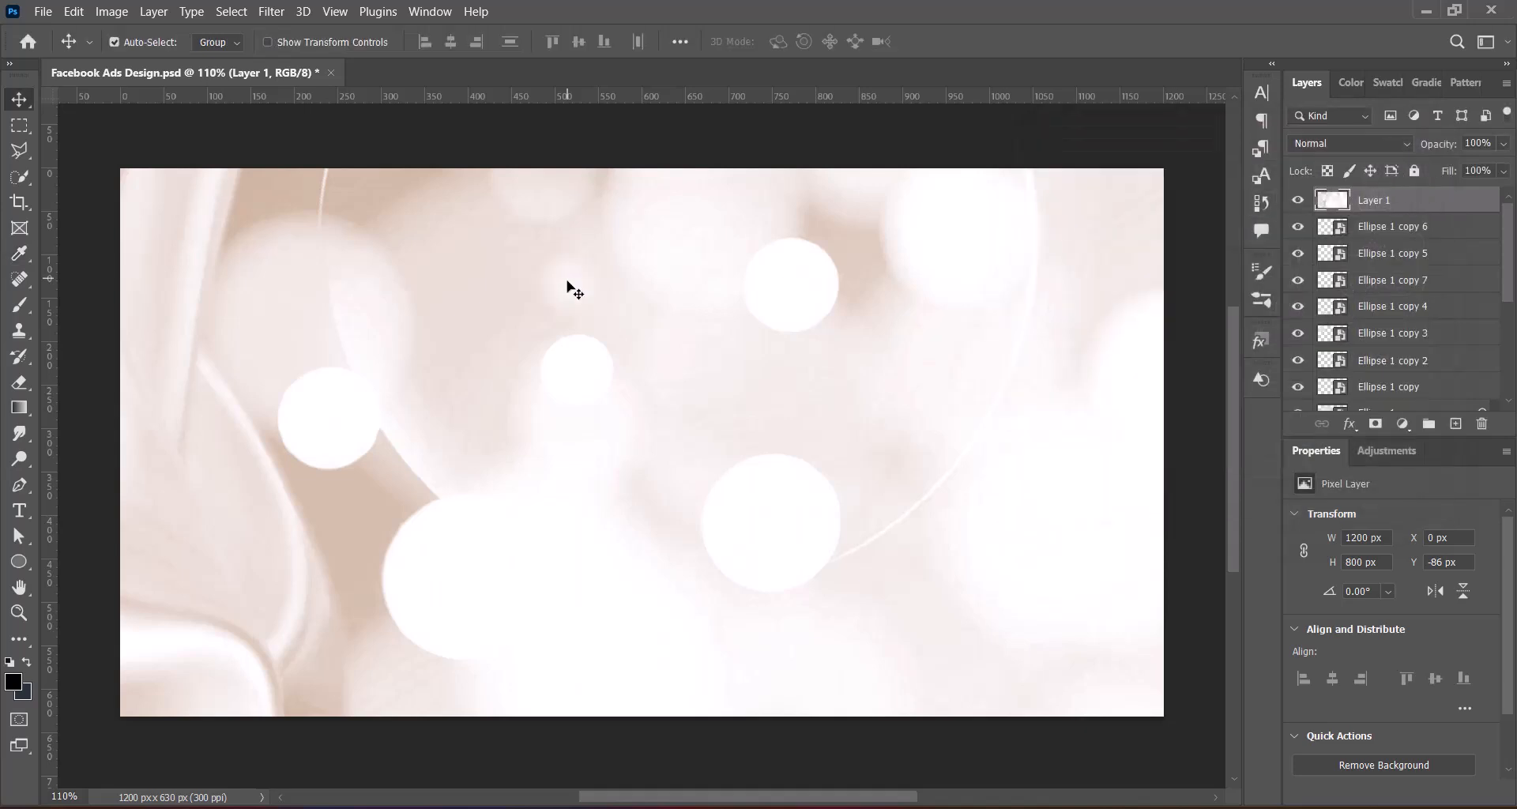
Darken the bokeh image's midtones with a Curves adjustment mapping input 129 to output 98
click(111, 11)
mouse_move(198, 58)
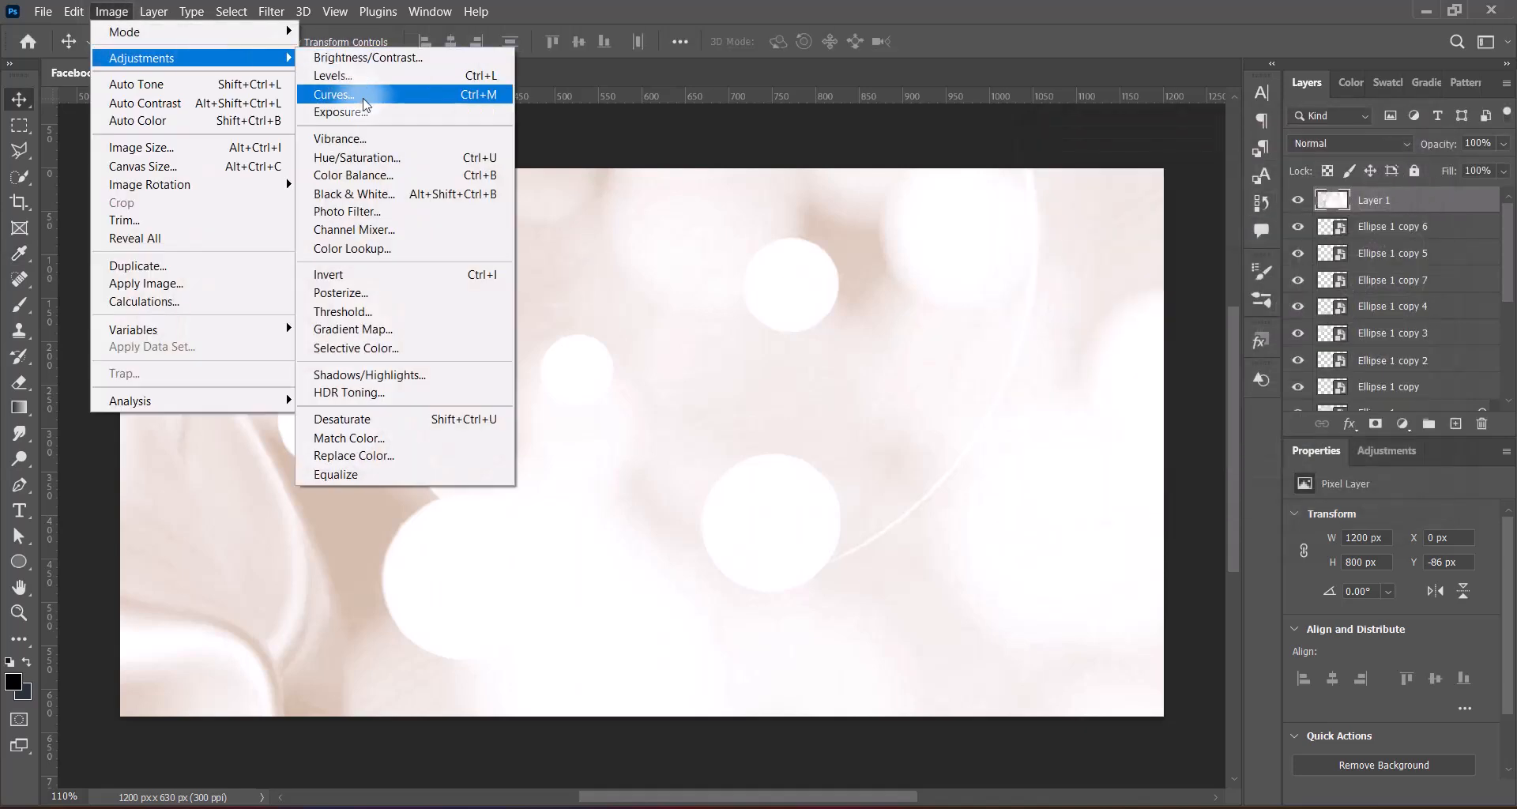
click(347, 96)
drag(975, 329, 971, 363)
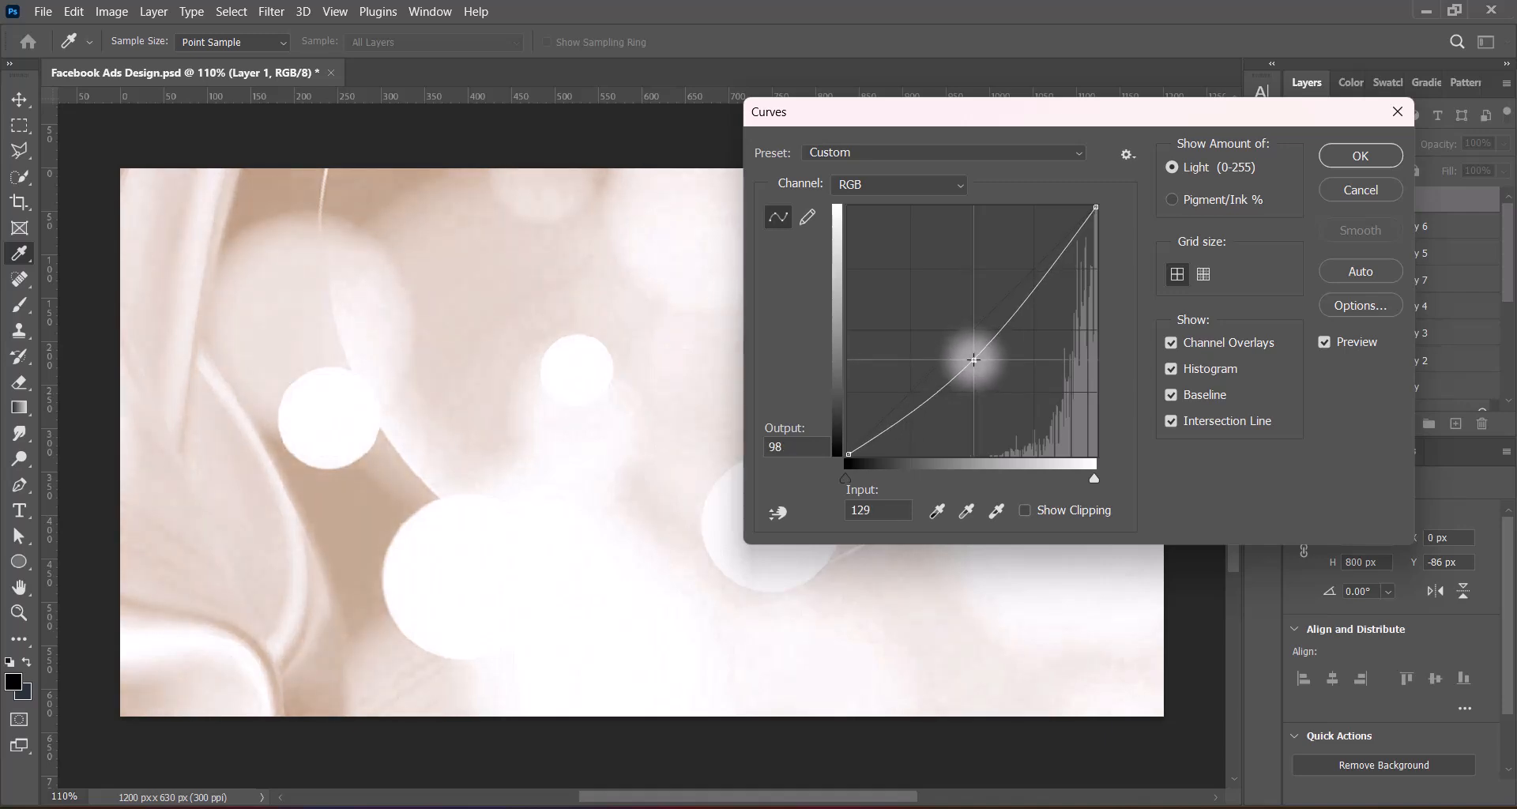
click(1361, 155)
Set the bokeh layer's blend mode to Divide and reorder it directly below the Ellipse 1 copy 5 layer
click(1358, 143)
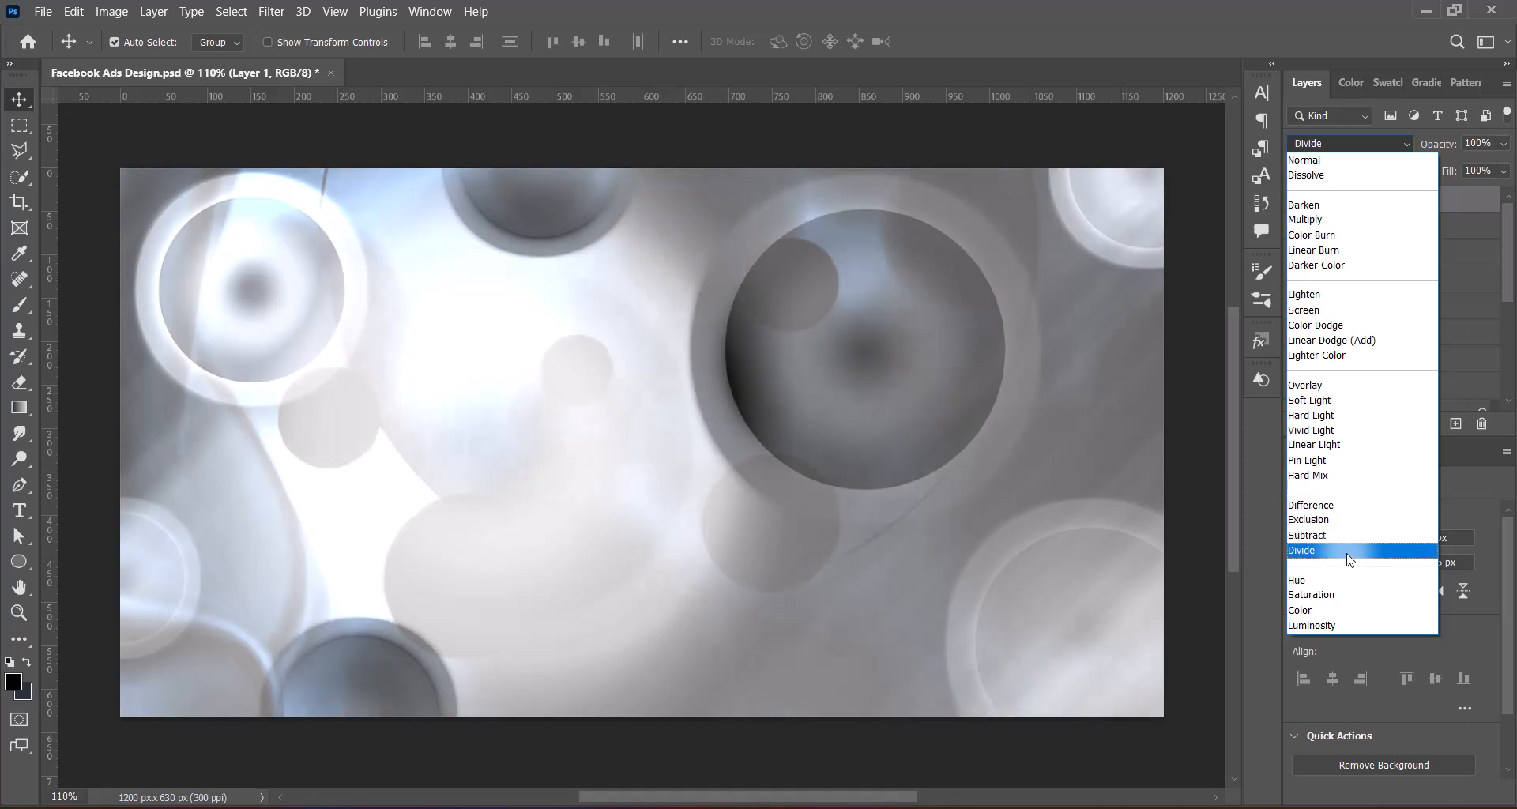
click(1349, 552)
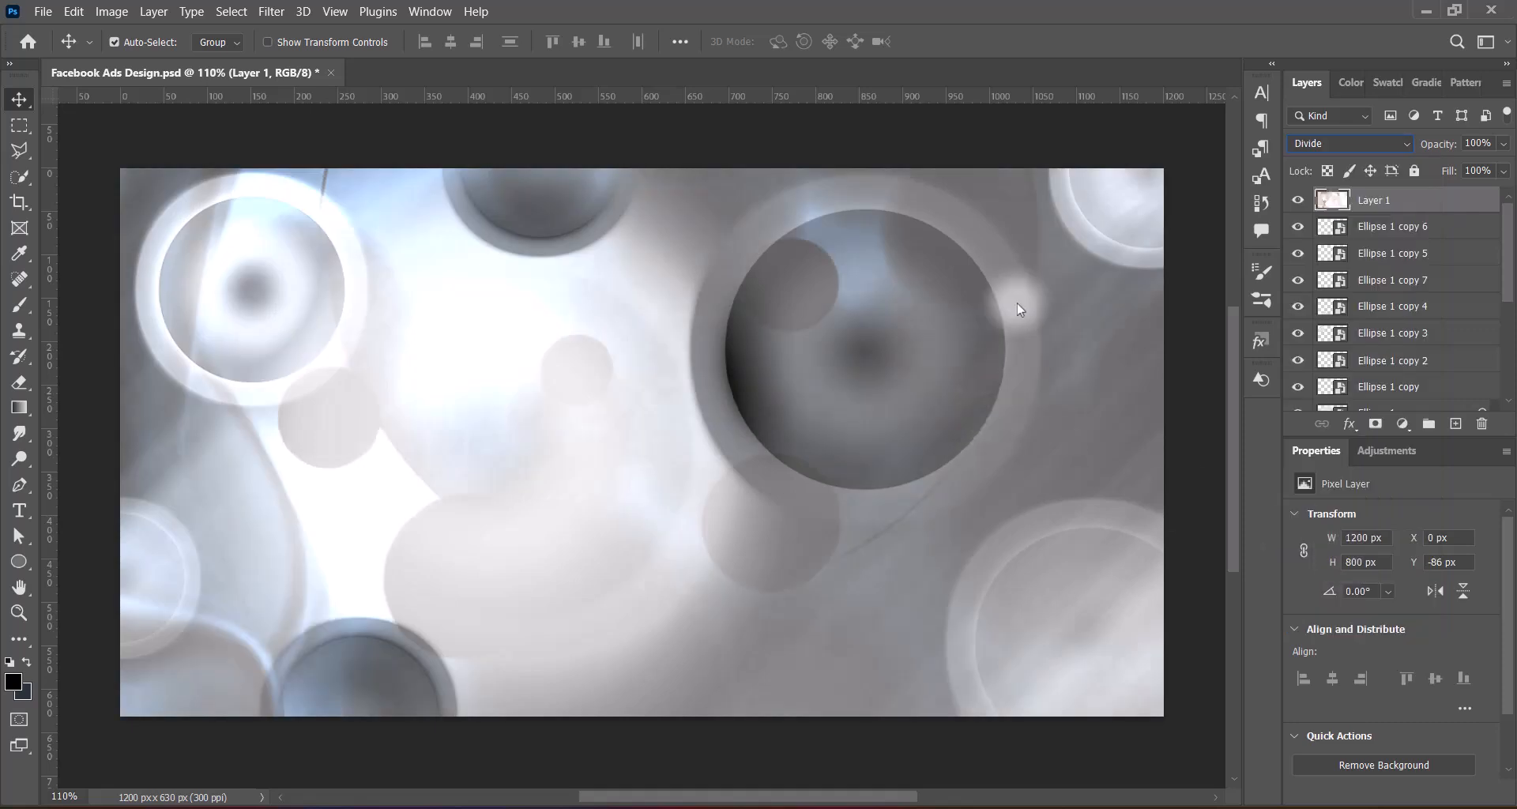
drag(1417, 202, 1392, 361)
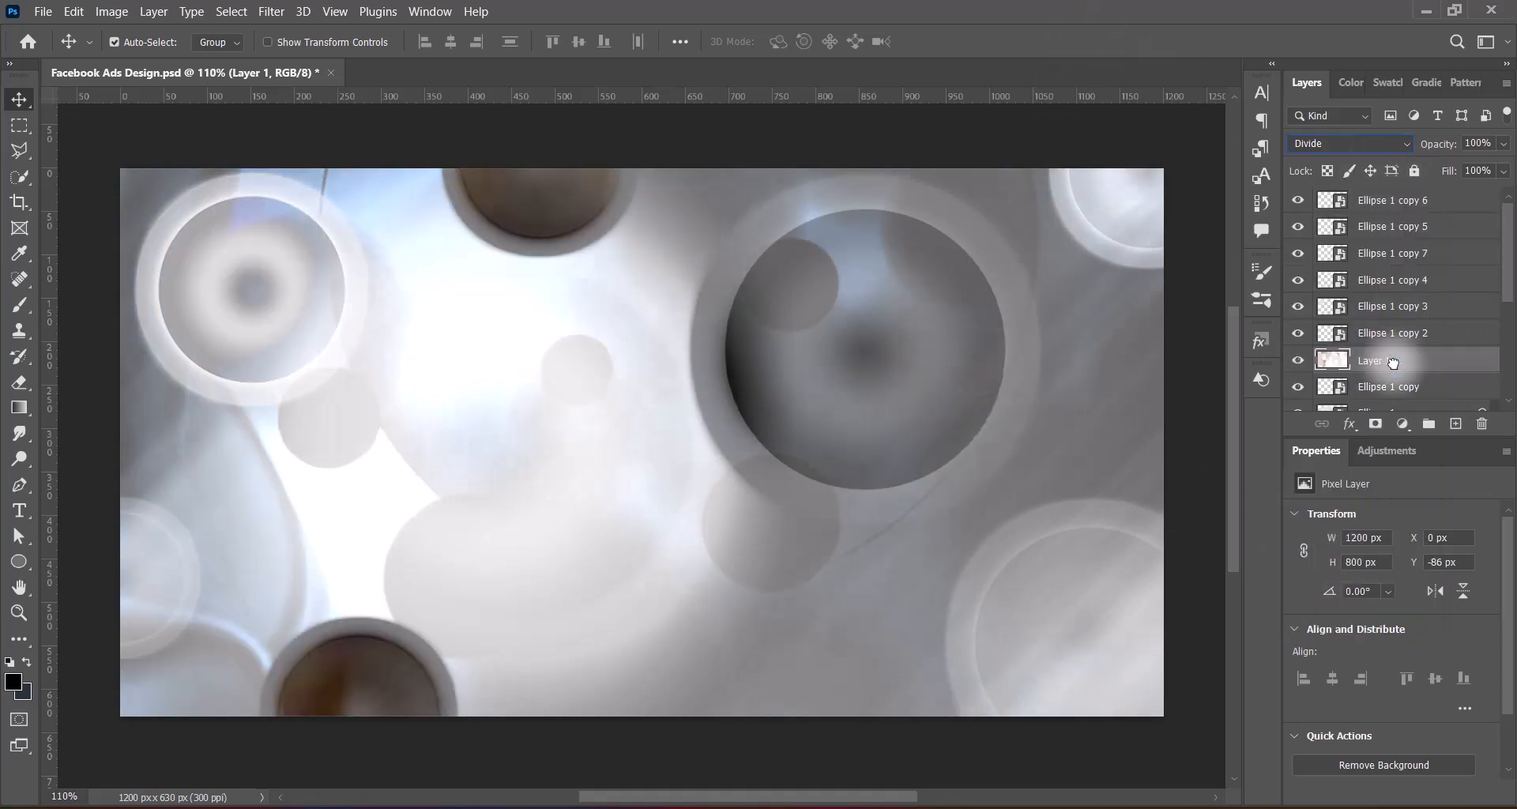
scroll(1402, 316, down, 2)
drag(1404, 278, 1377, 213)
scroll(1469, 275, up, 2)
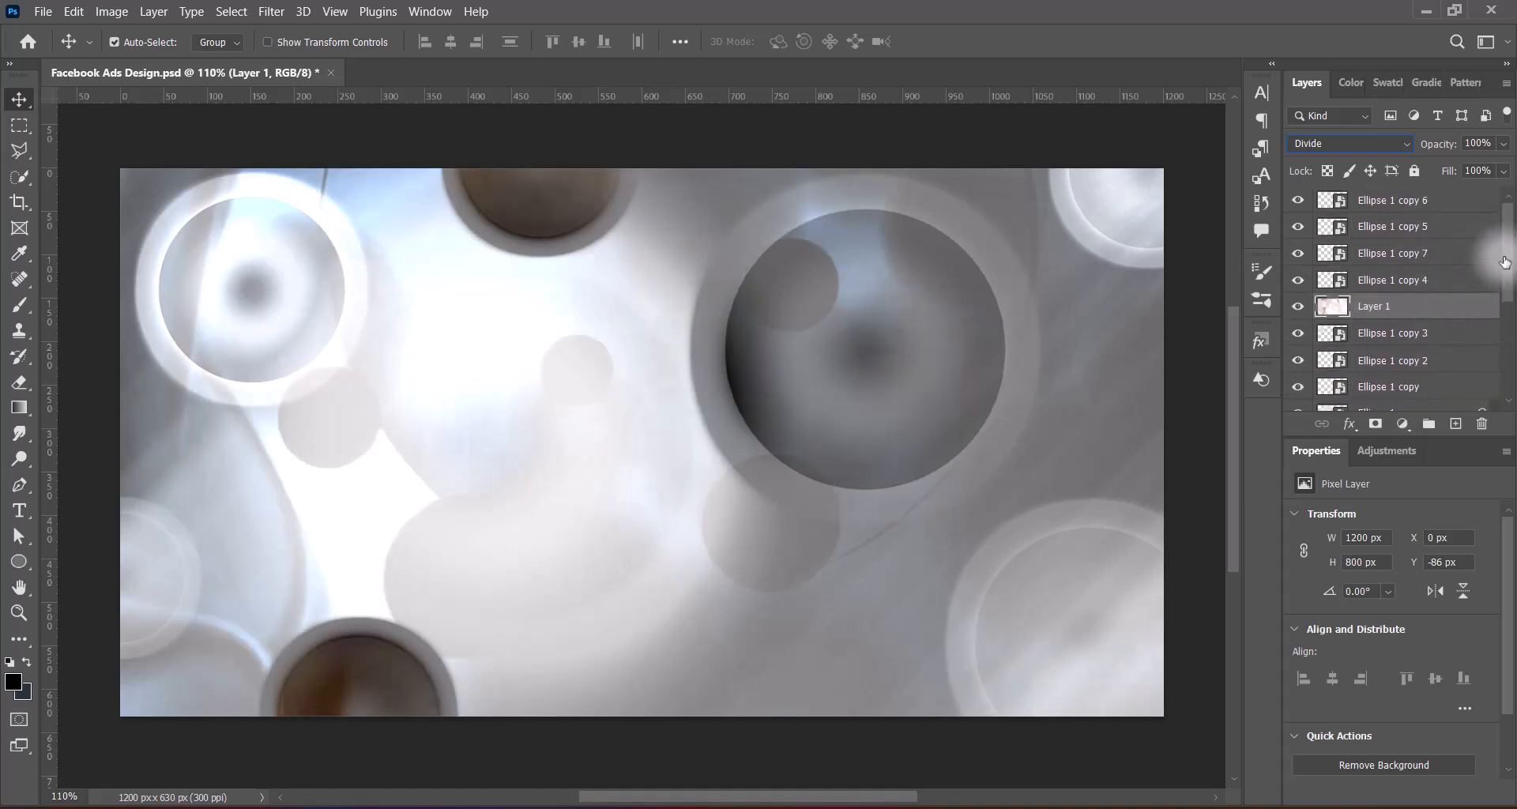
drag(1385, 305, 1381, 248)
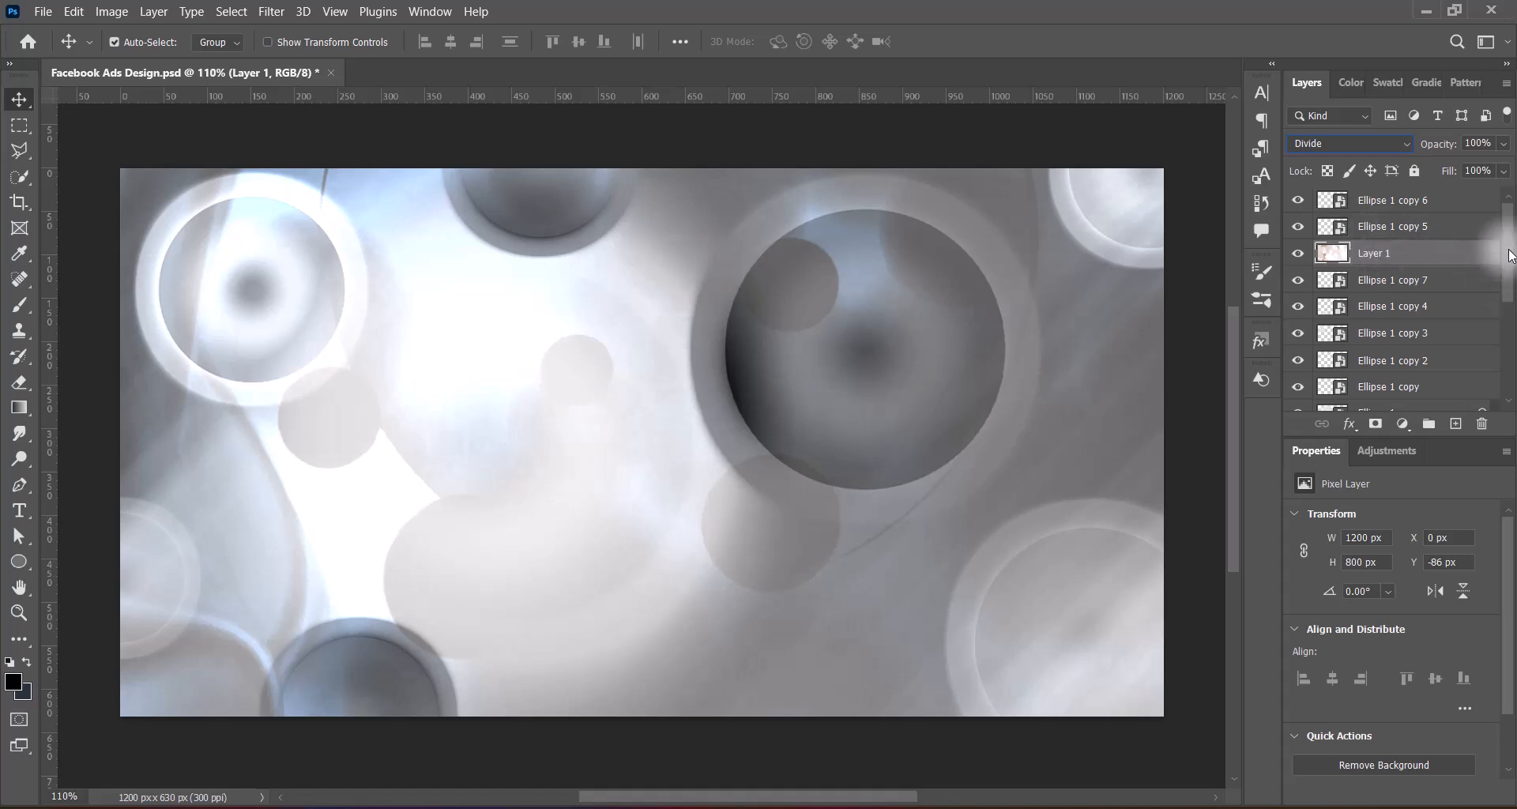
Flip the bokeh layer both horizontally and vertically and apply the transform
key(ctrl+t)
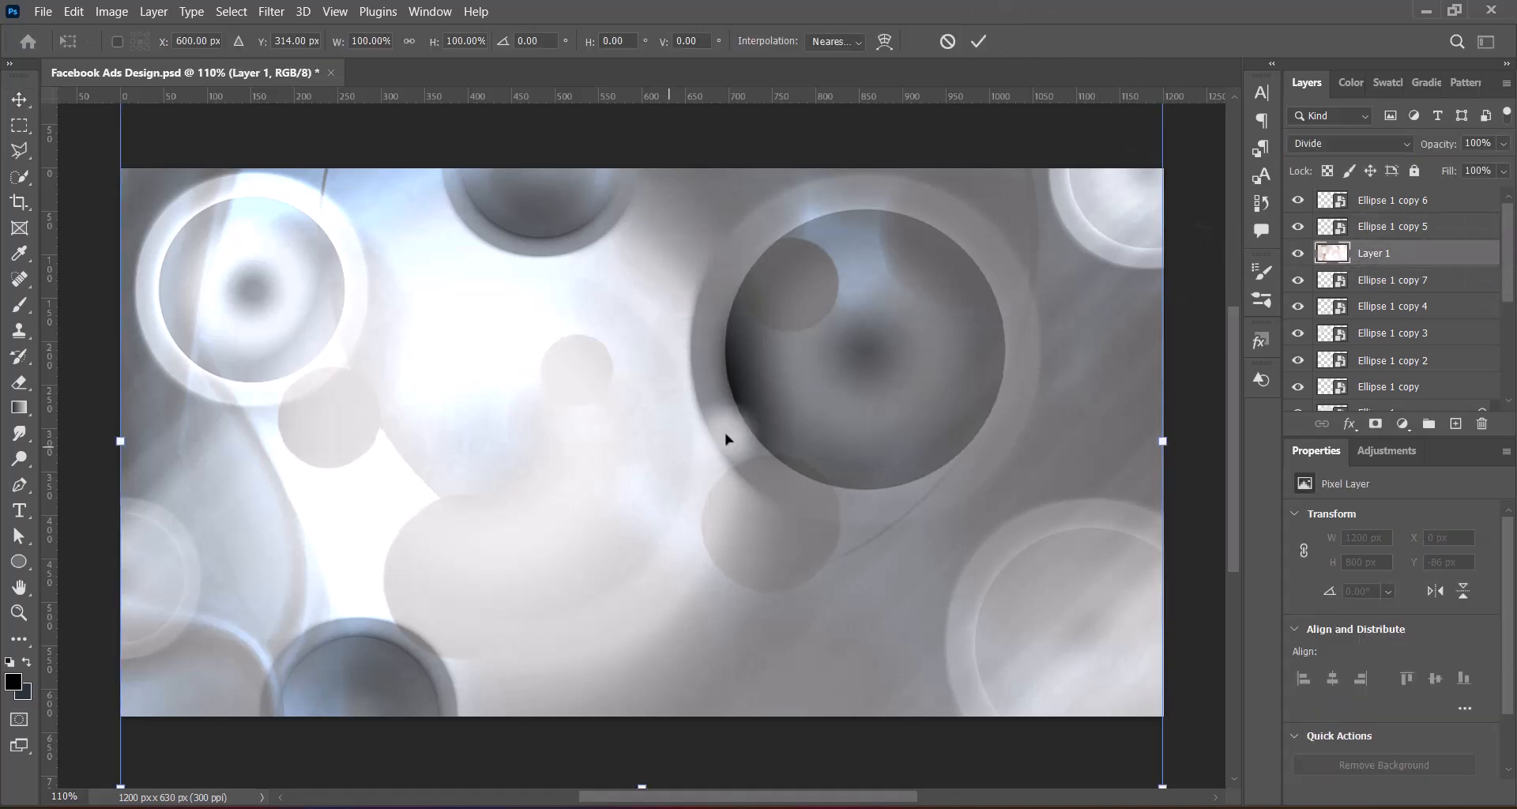
right_click(728, 433)
click(705, 423)
right_click(704, 423)
click(744, 416)
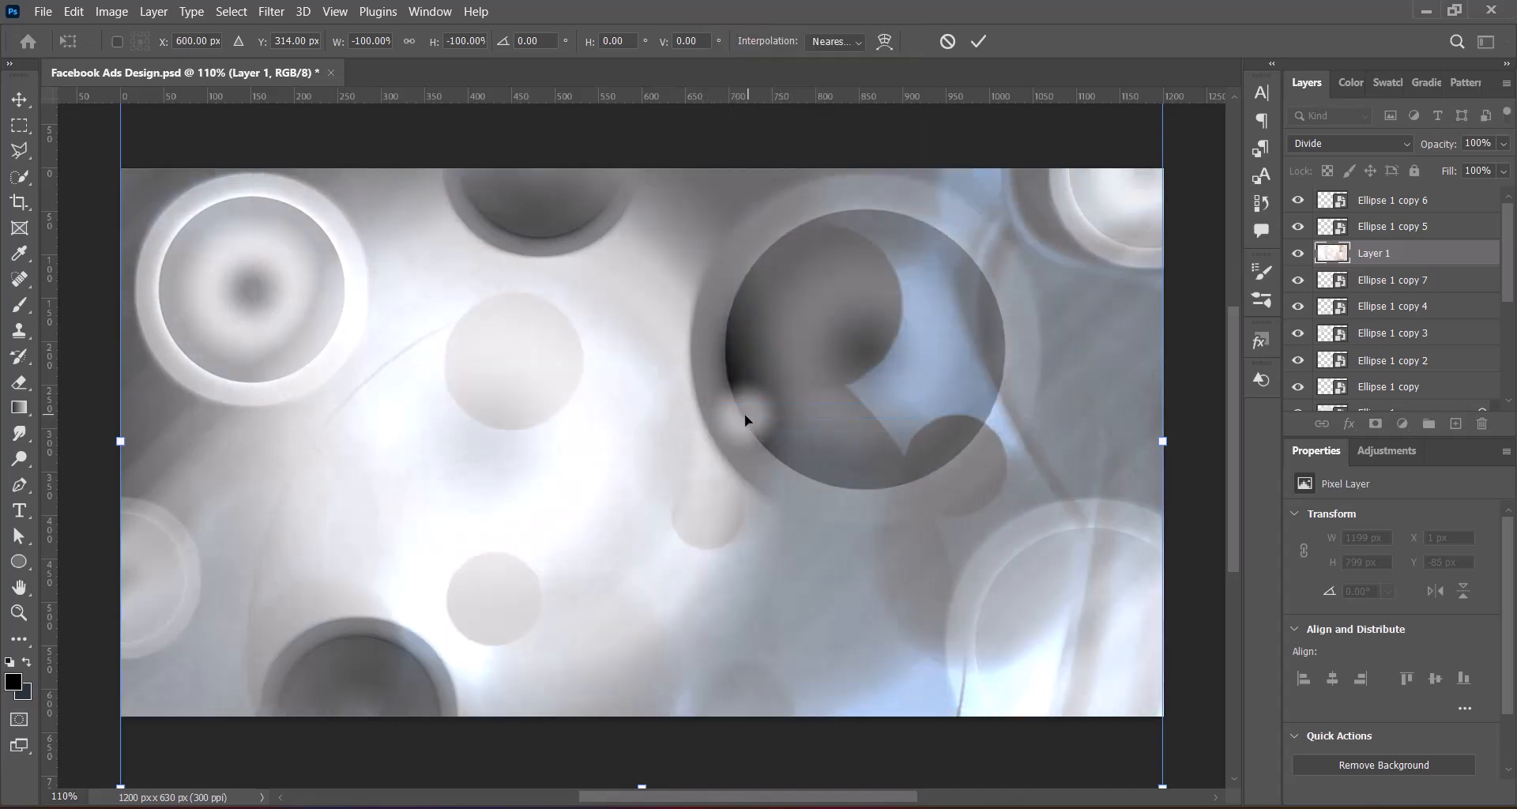
right_click(746, 416)
click(771, 408)
right_click(769, 409)
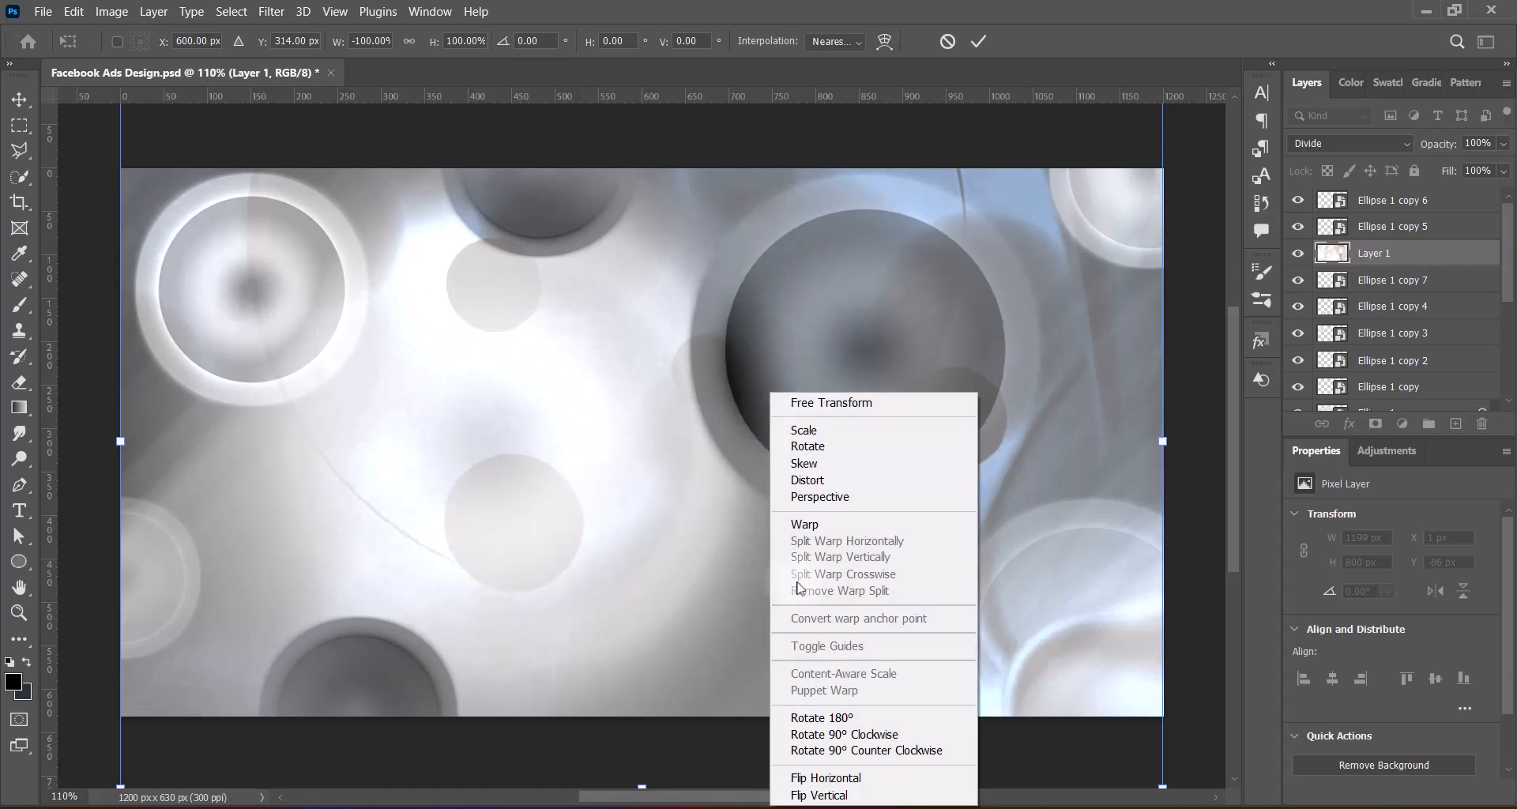
click(826, 795)
right_click(727, 394)
click(858, 794)
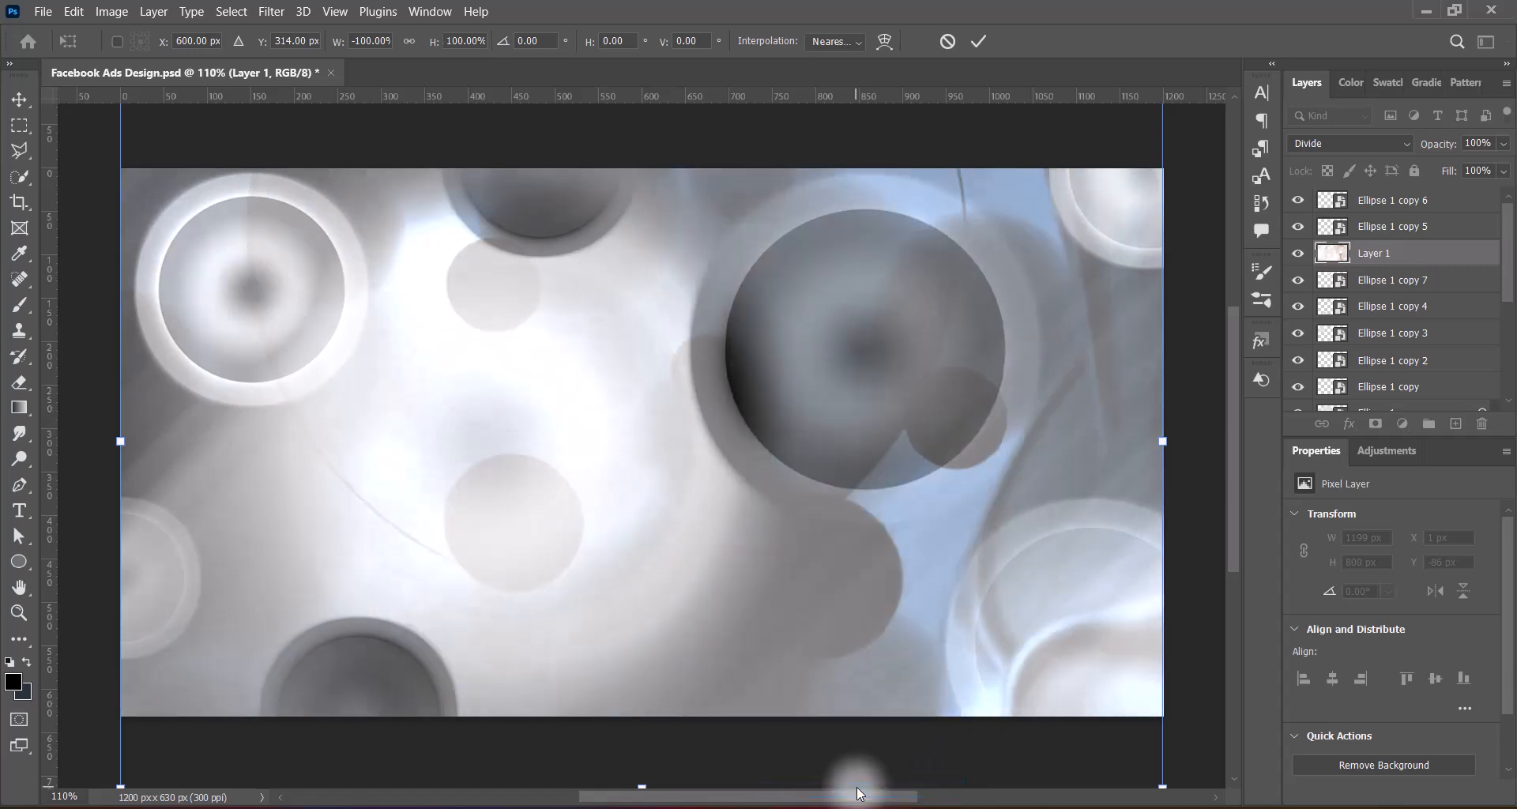
right_click(728, 310)
click(826, 714)
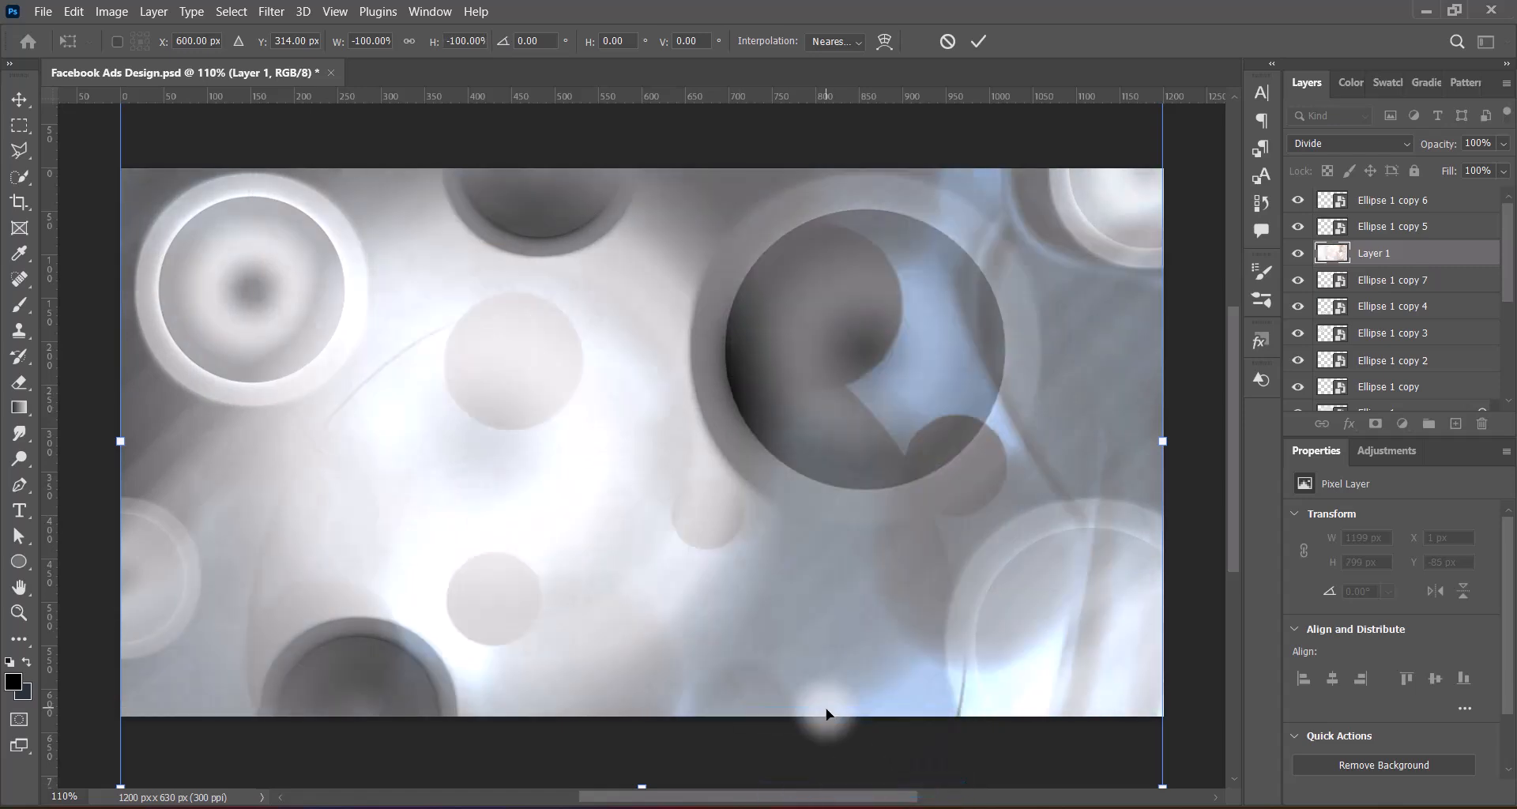
click(978, 41)
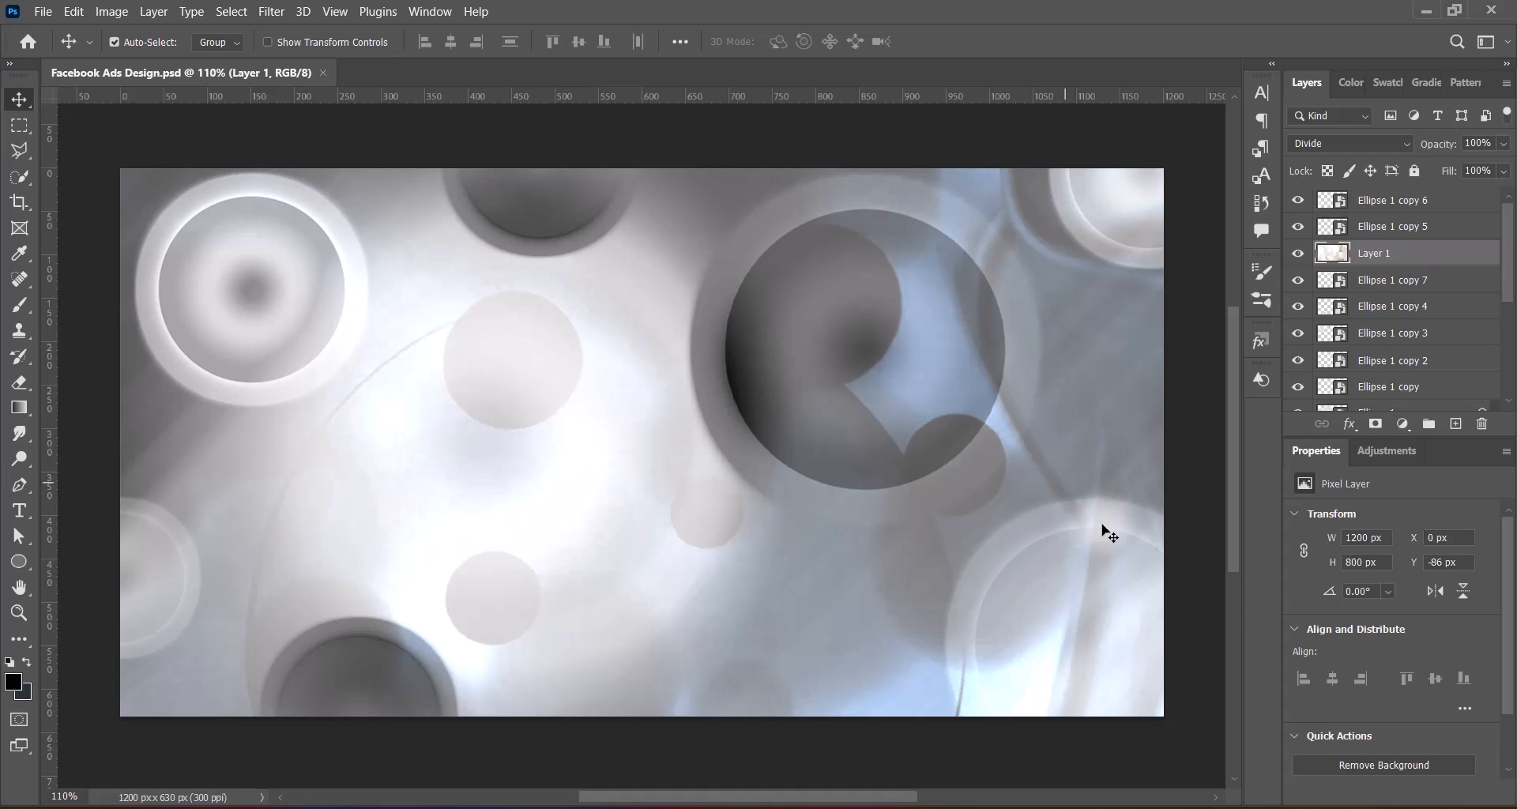
click(1138, 142)
key(ctrl+v)
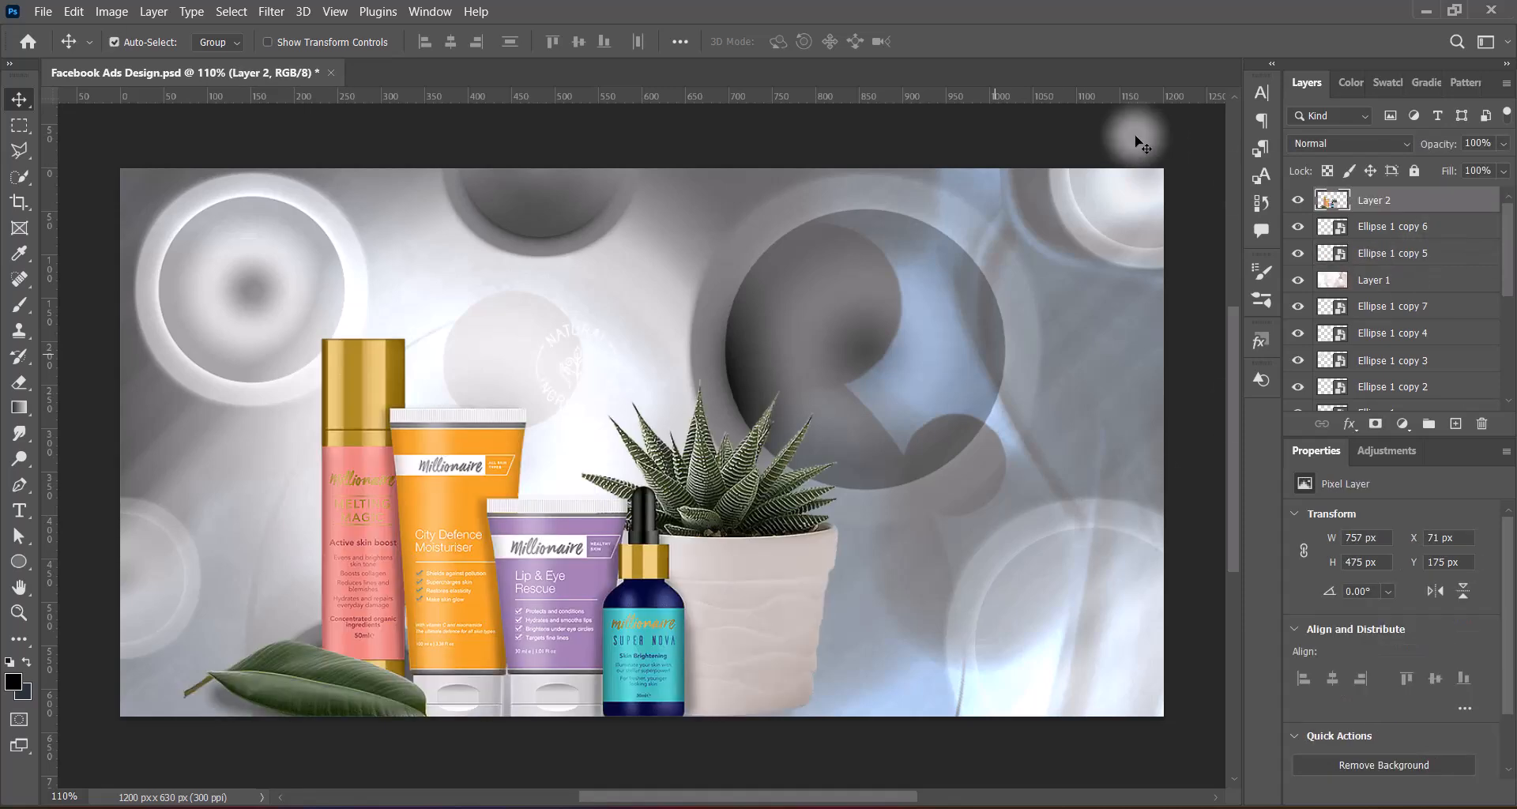
drag(742, 612, 712, 563)
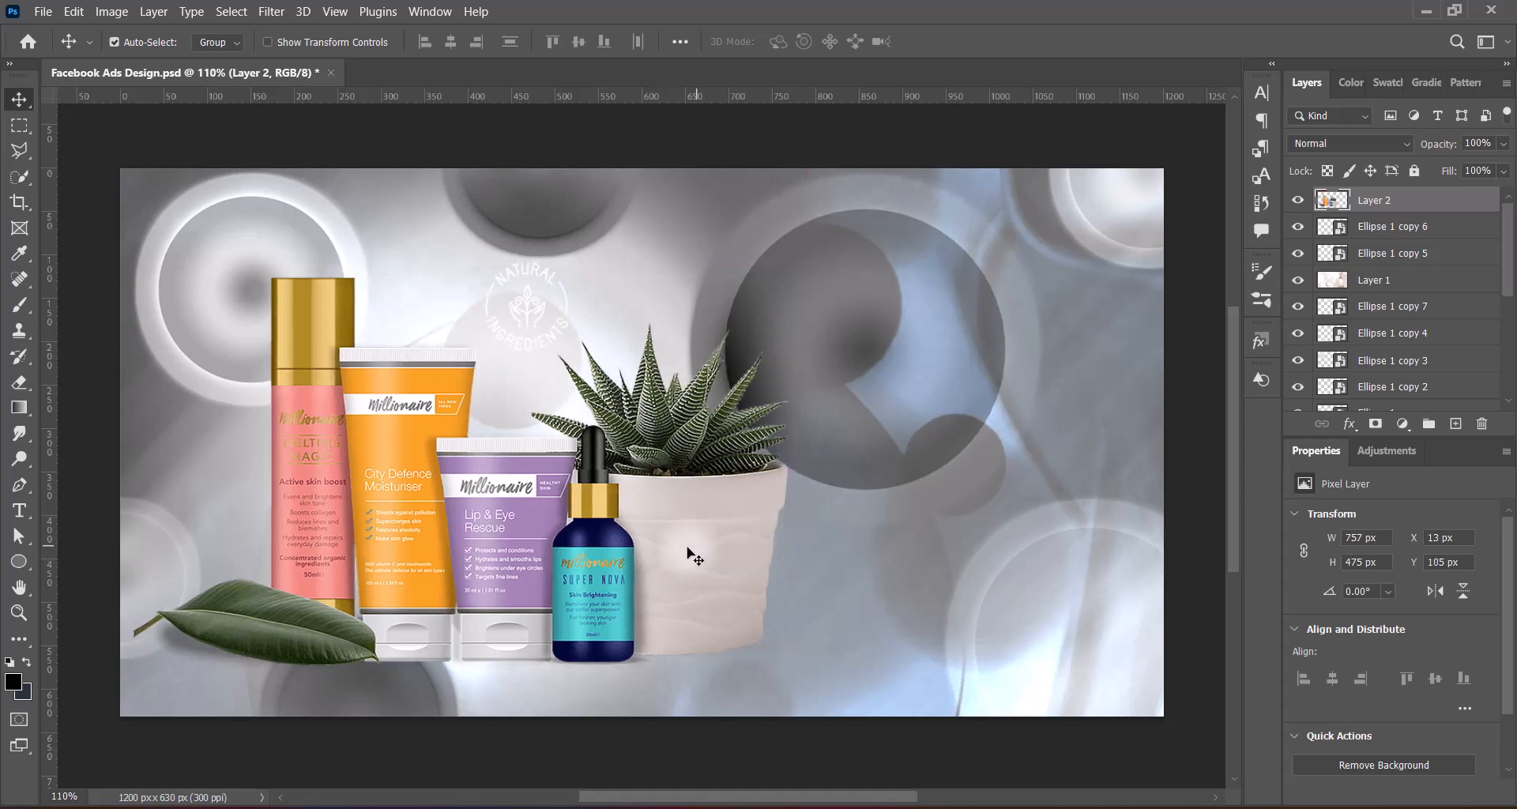
key(ctrl+t)
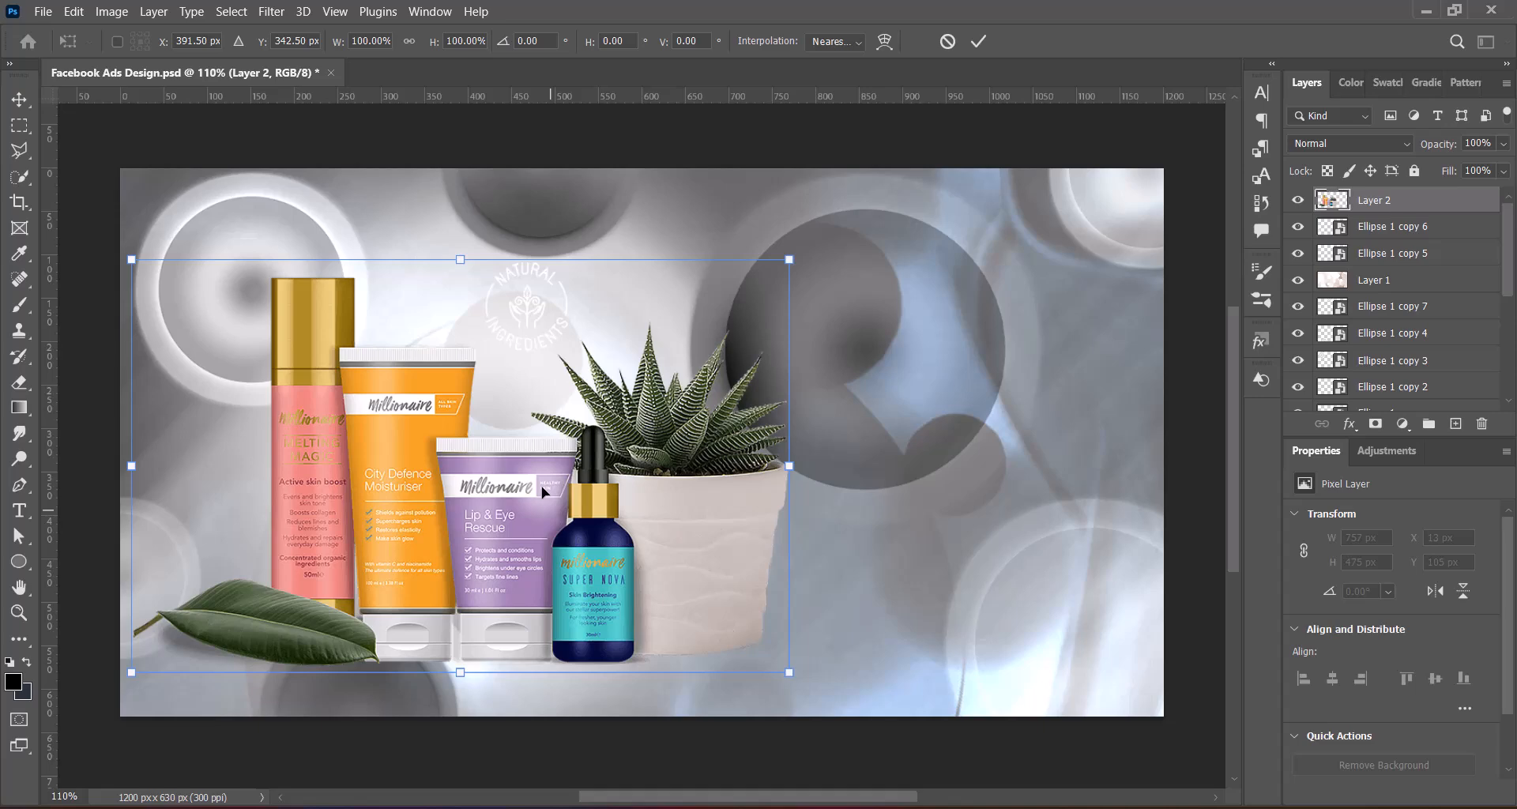
click(947, 41)
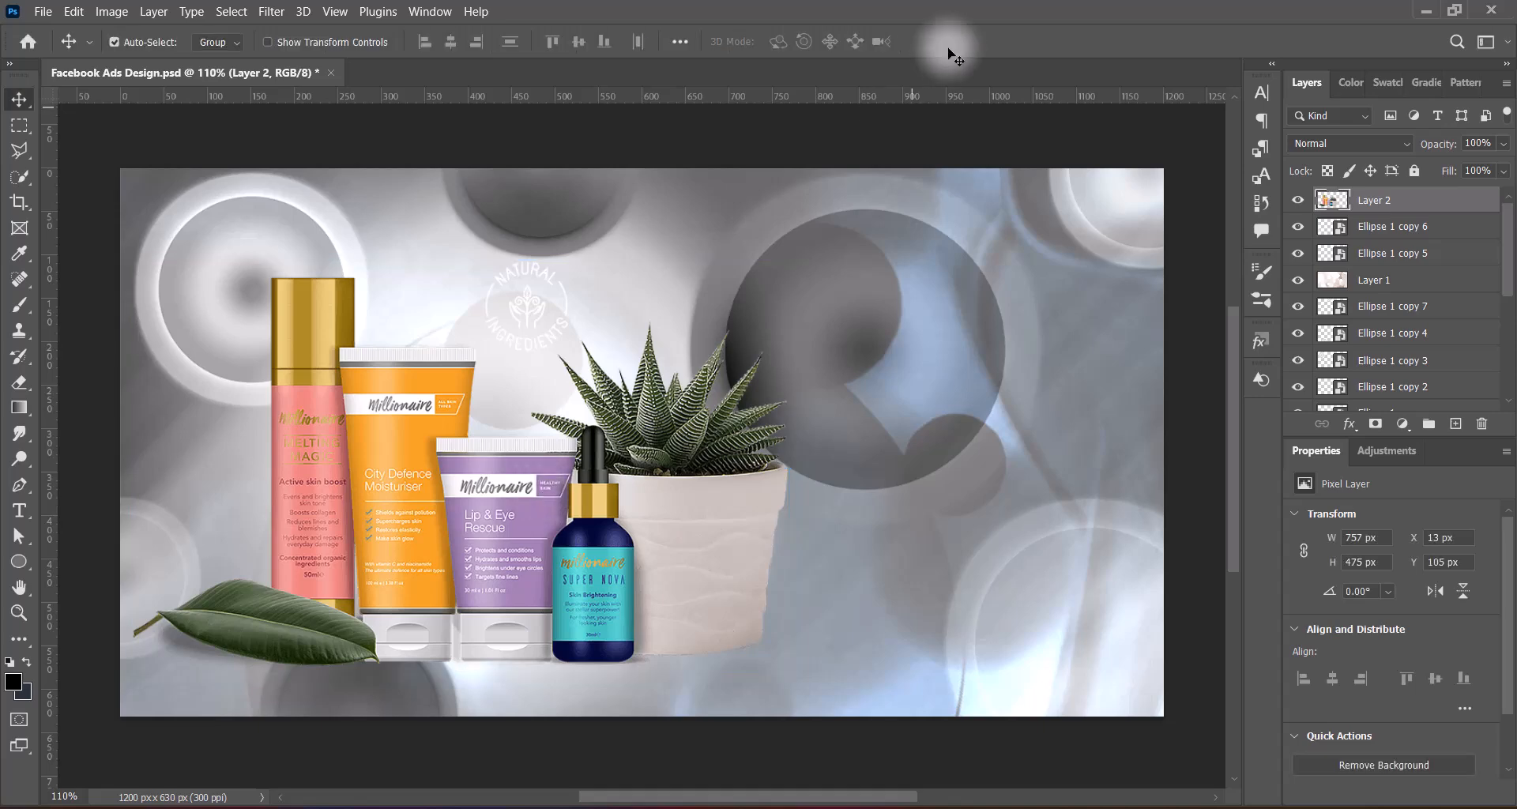
click(1481, 423)
Bring in the skincare product image without the Natural Ingredients badge and place it at X 28 px, Y 139 px
click(717, 324)
key(ctrl+z)
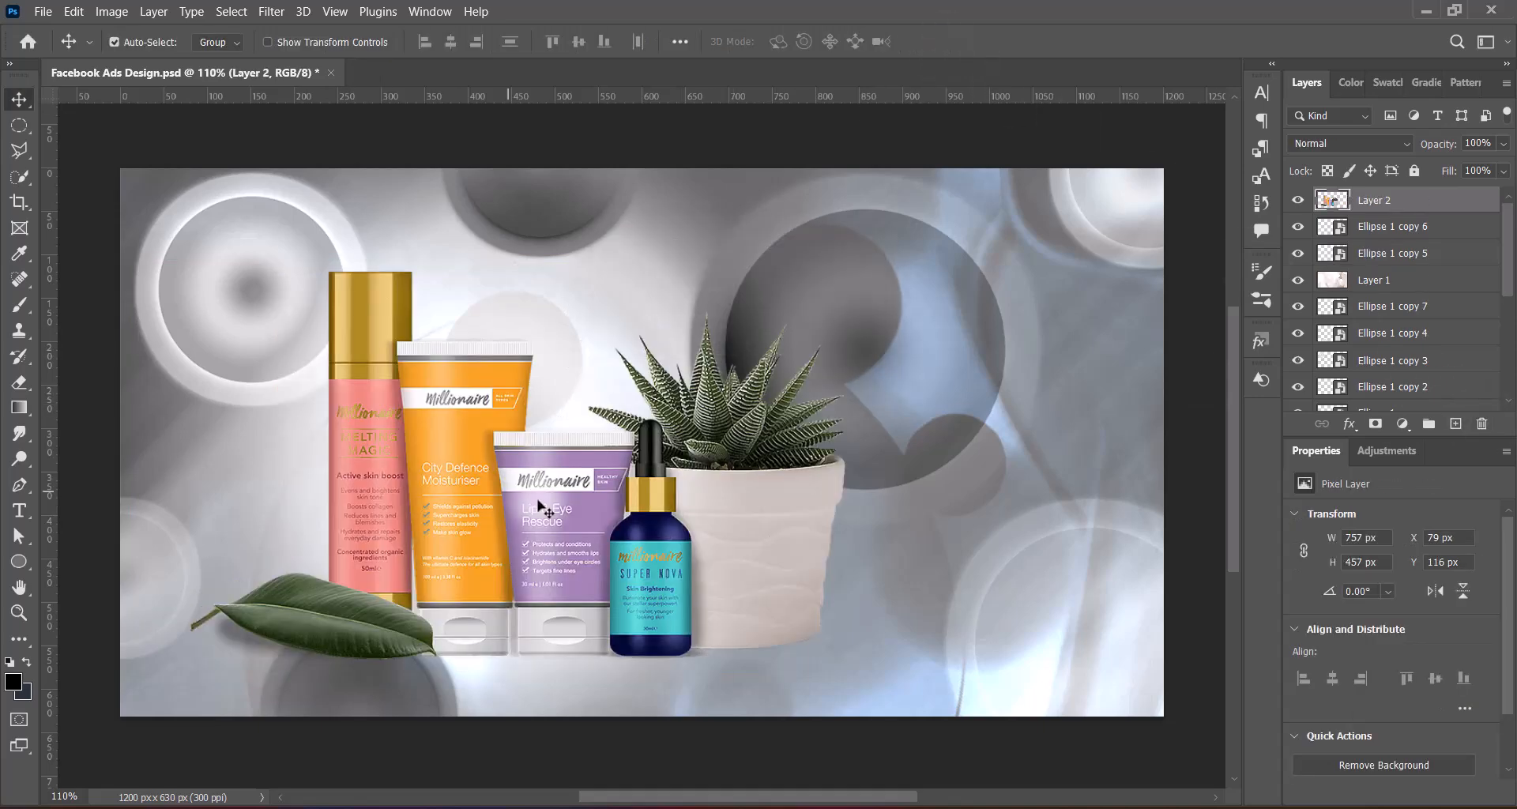
drag(528, 465, 840, 490)
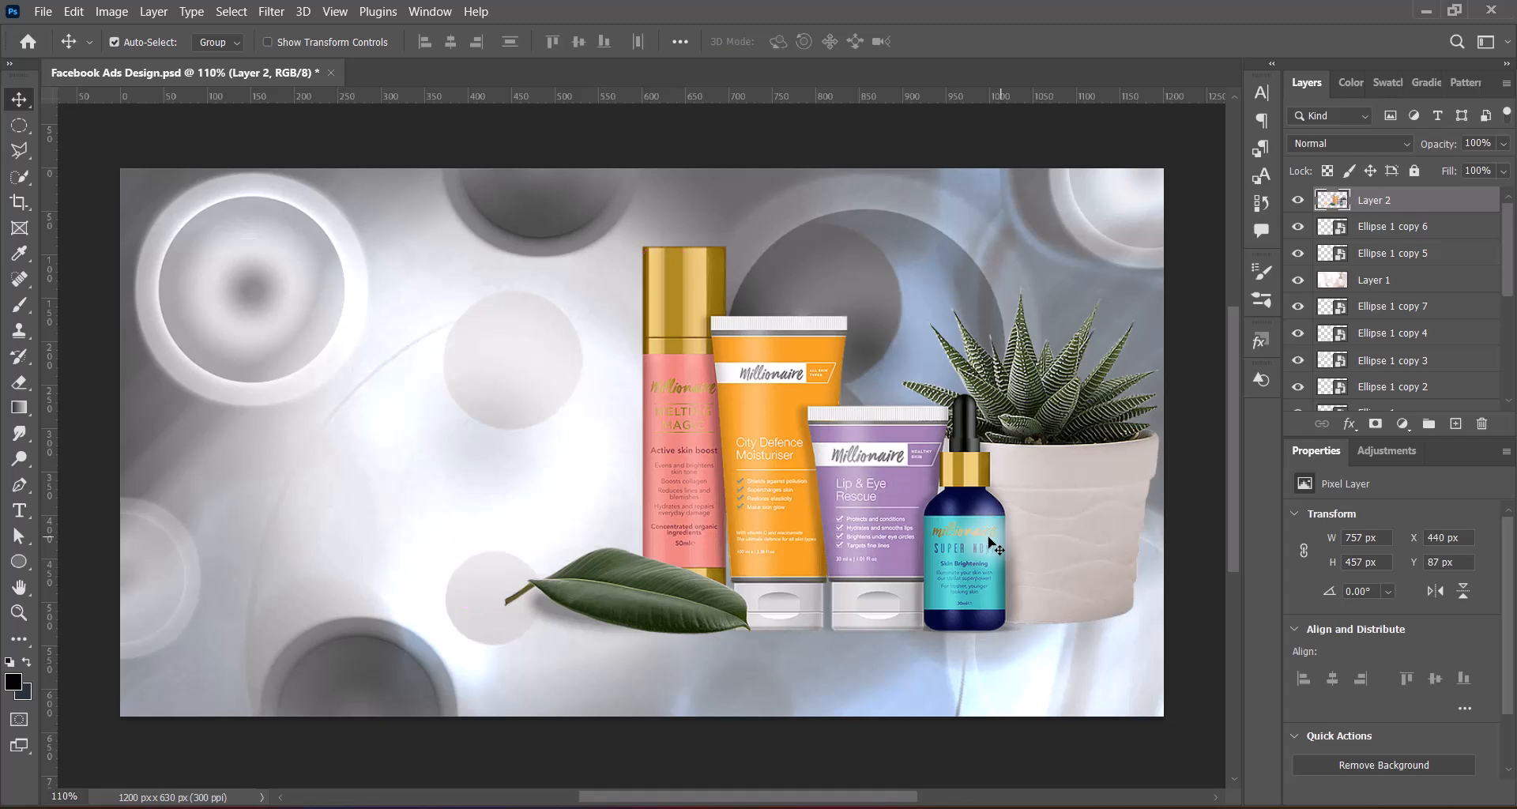
key(ctrl+t)
drag(959, 491, 900, 562)
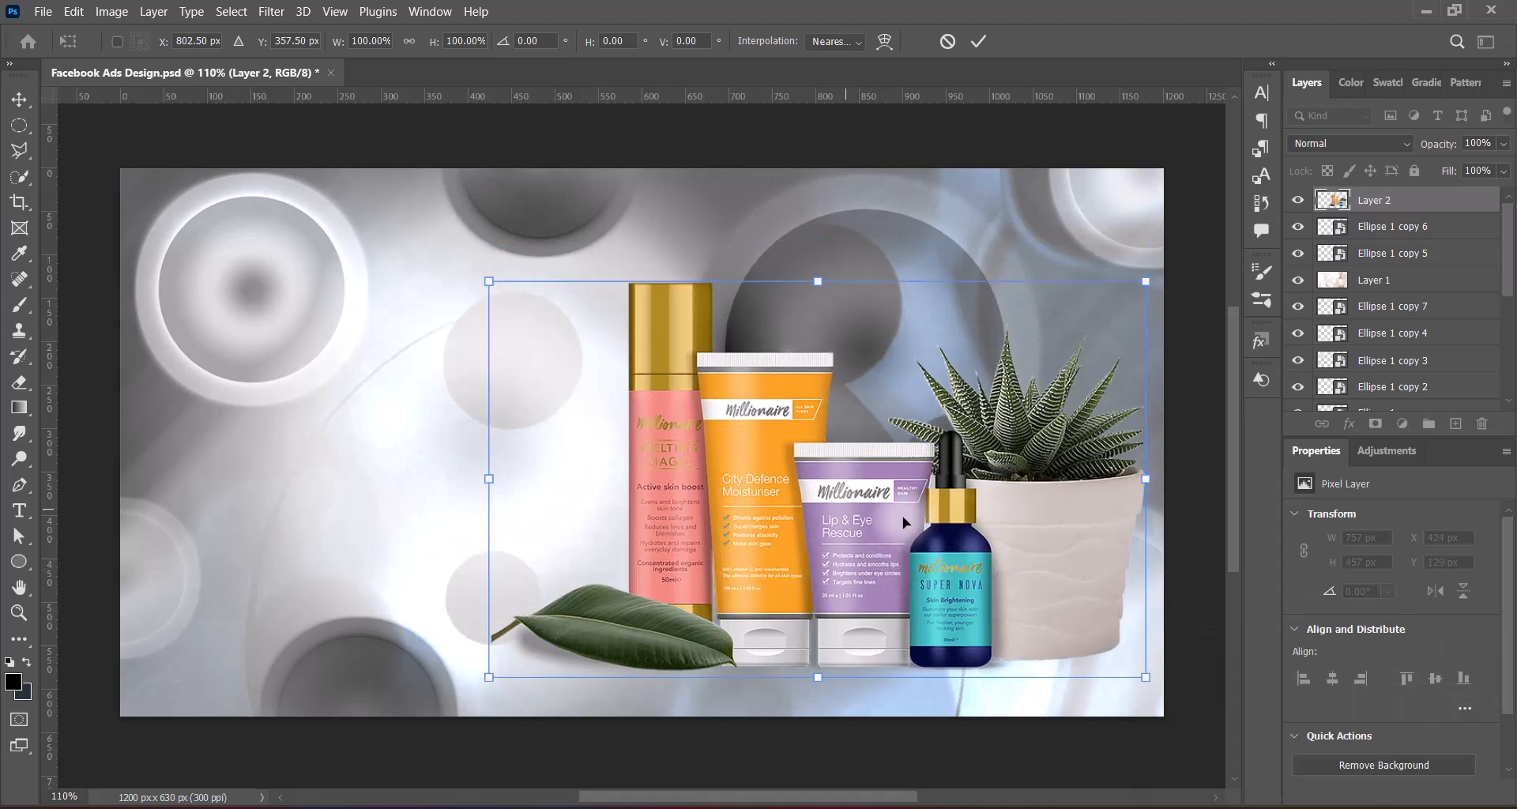
drag(958, 521, 587, 526)
key(Return)
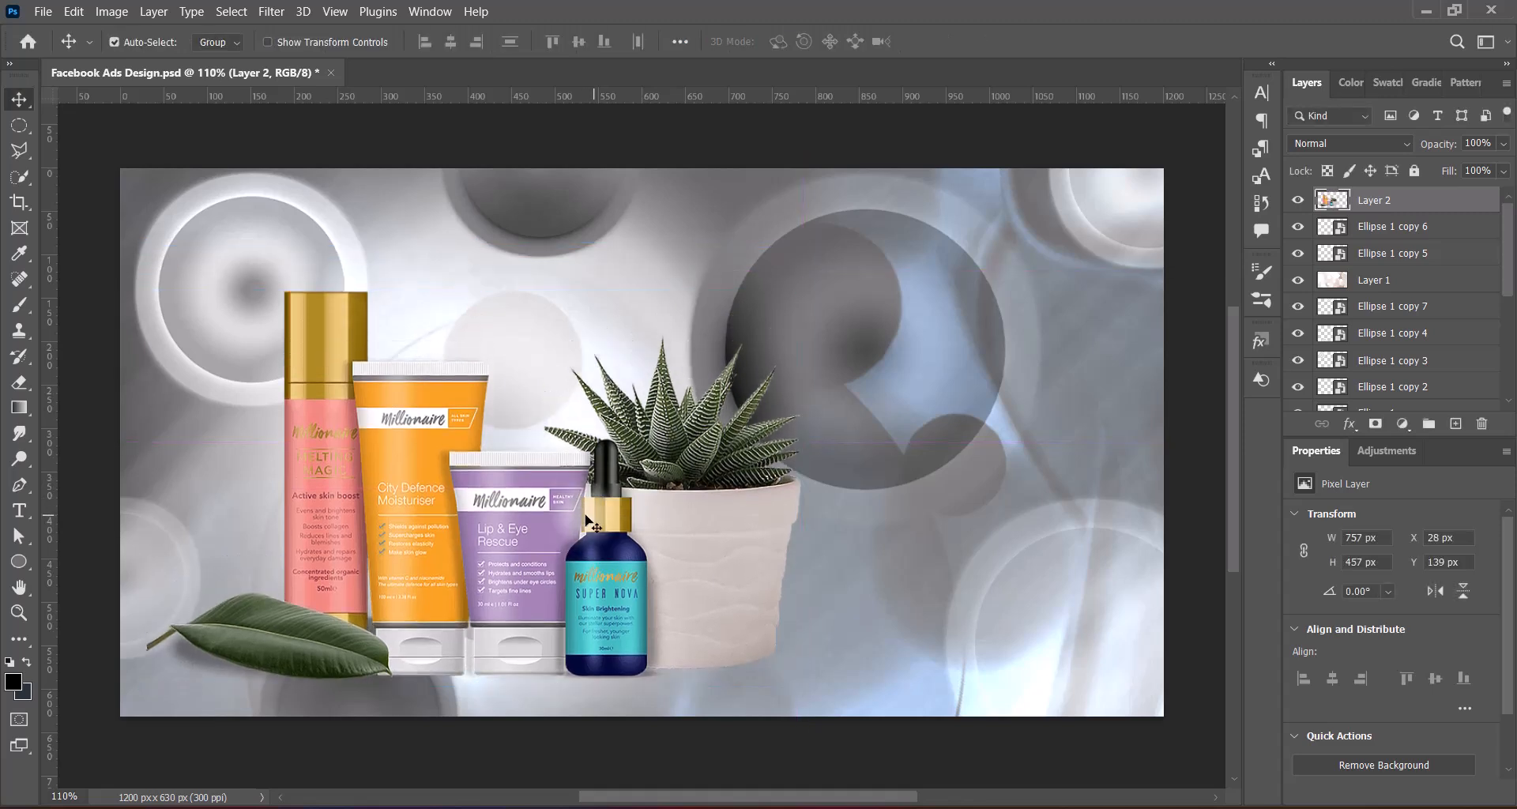
Apply a Hue/Saturation adjustment to the product image using the Increase Saturation preset
click(111, 11)
mouse_move(198, 62)
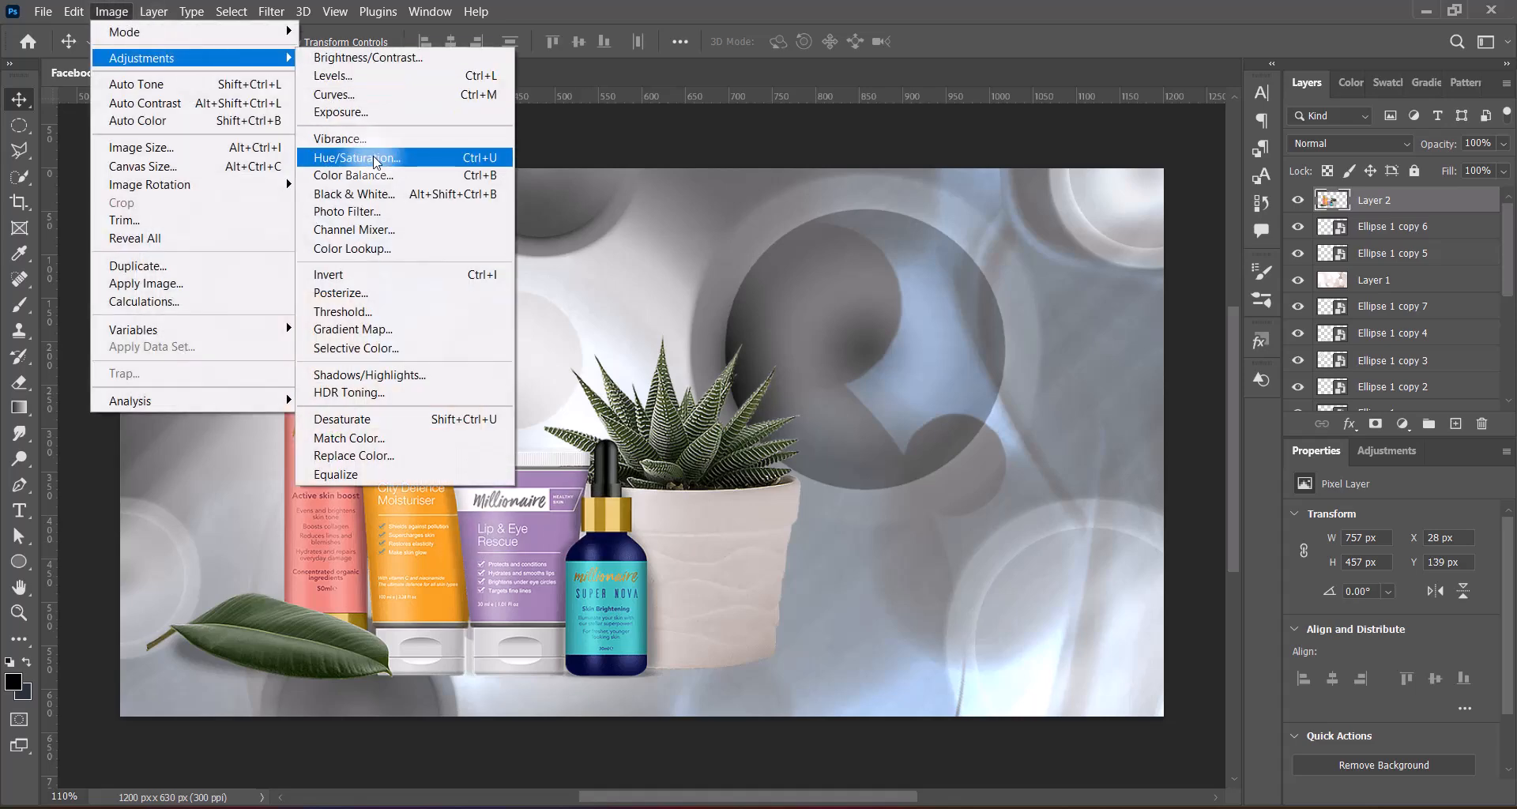
click(430, 156)
click(1173, 135)
click(1150, 223)
click(1430, 138)
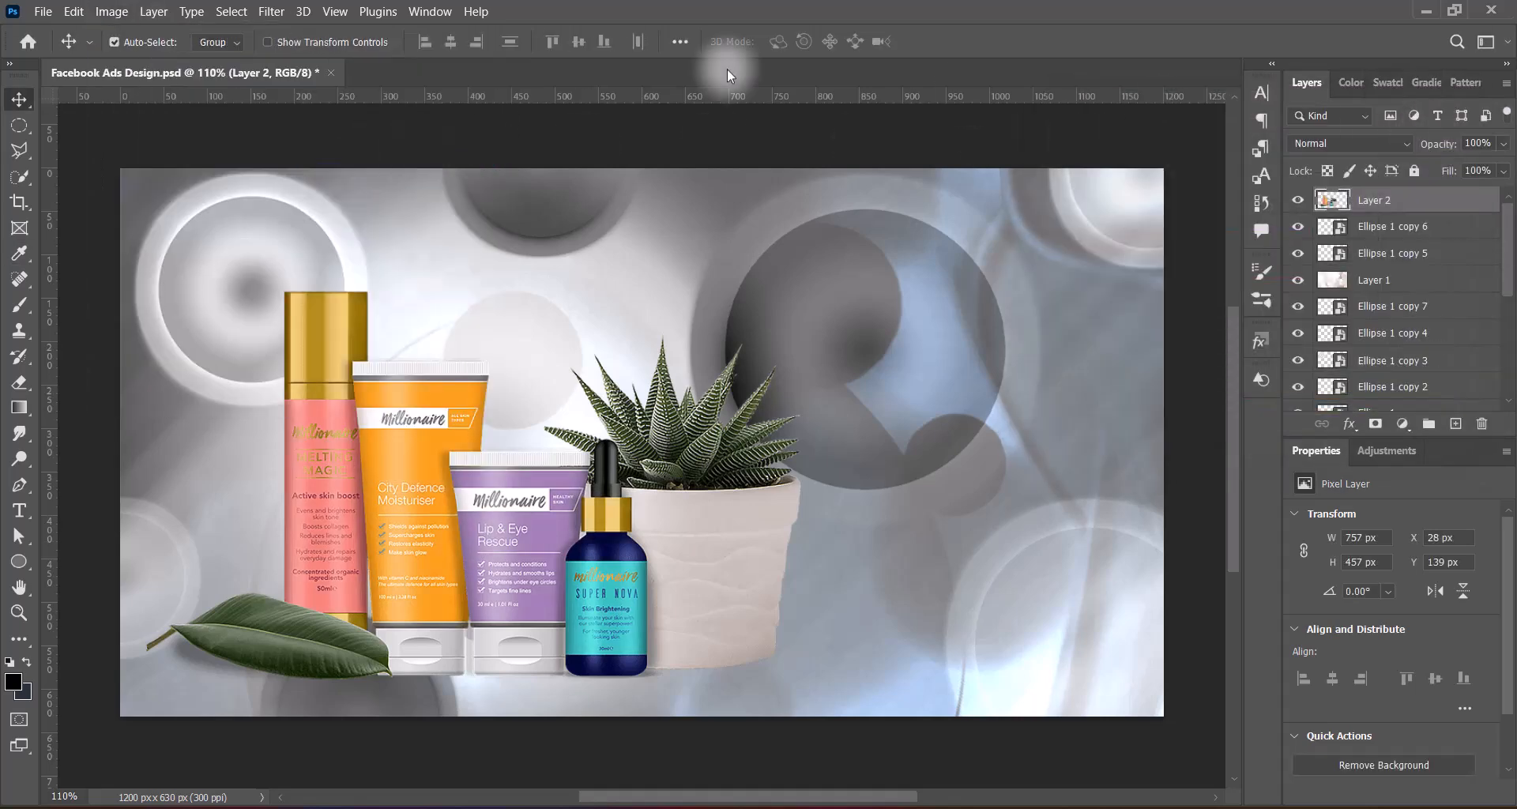
click(111, 11)
mouse_move(198, 60)
click(376, 155)
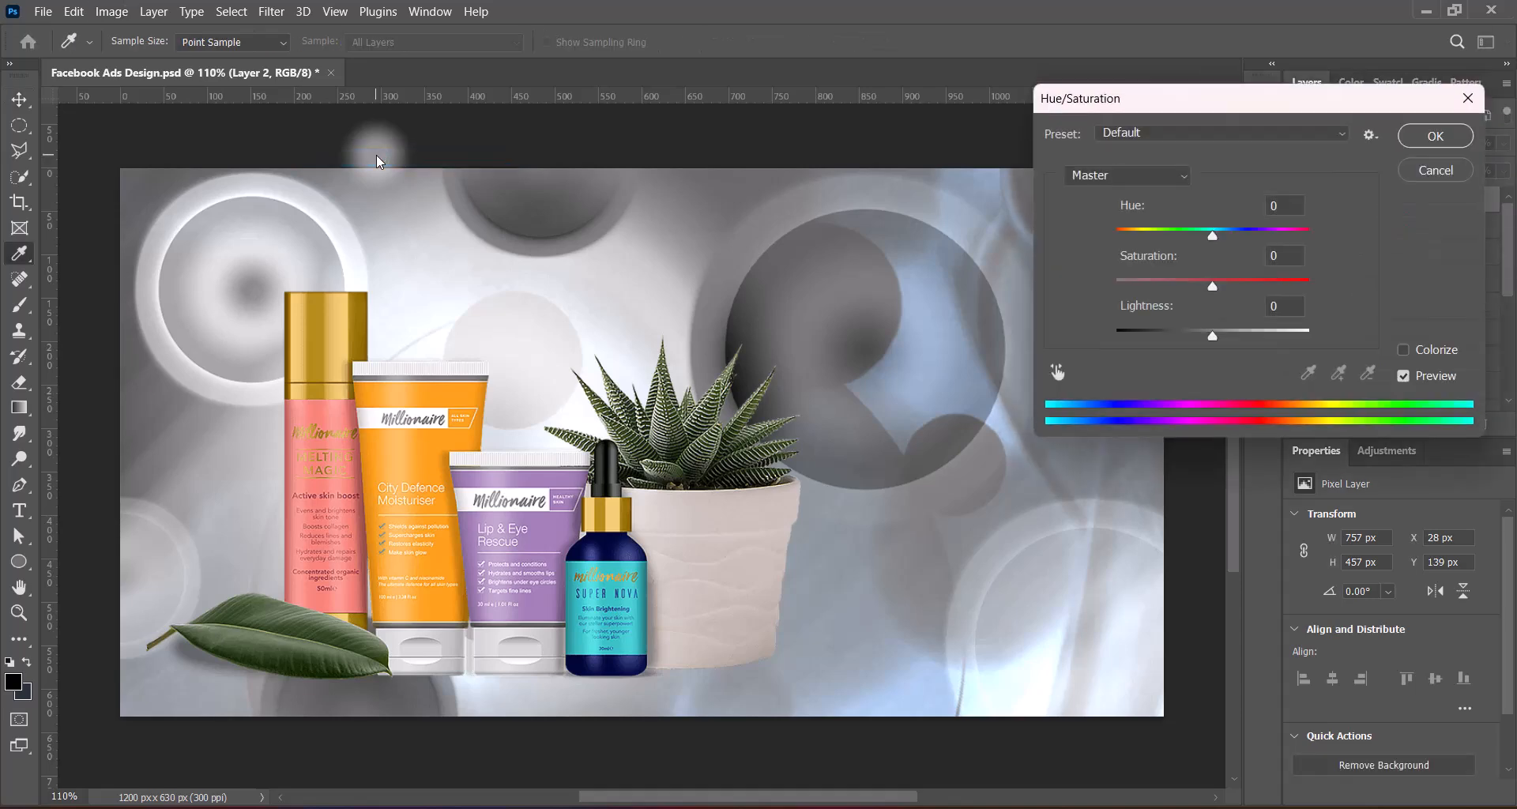
click(1200, 136)
click(1161, 263)
click(1427, 167)
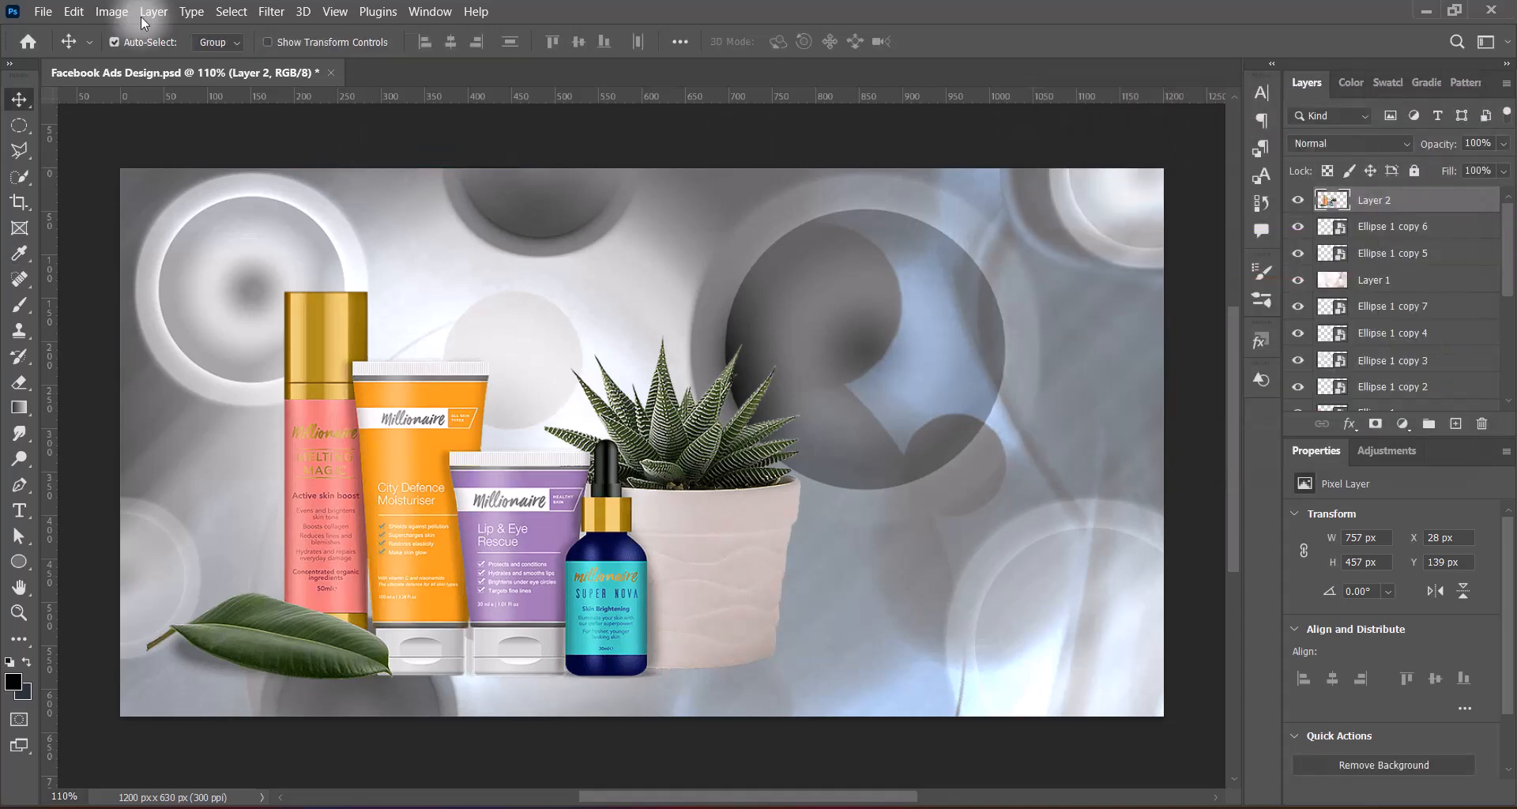
Apply a Levels adjustment to the product image using the Increase Contrast 1 preset, and save the document
click(111, 11)
mouse_move(197, 59)
click(355, 76)
click(1189, 165)
click(1150, 235)
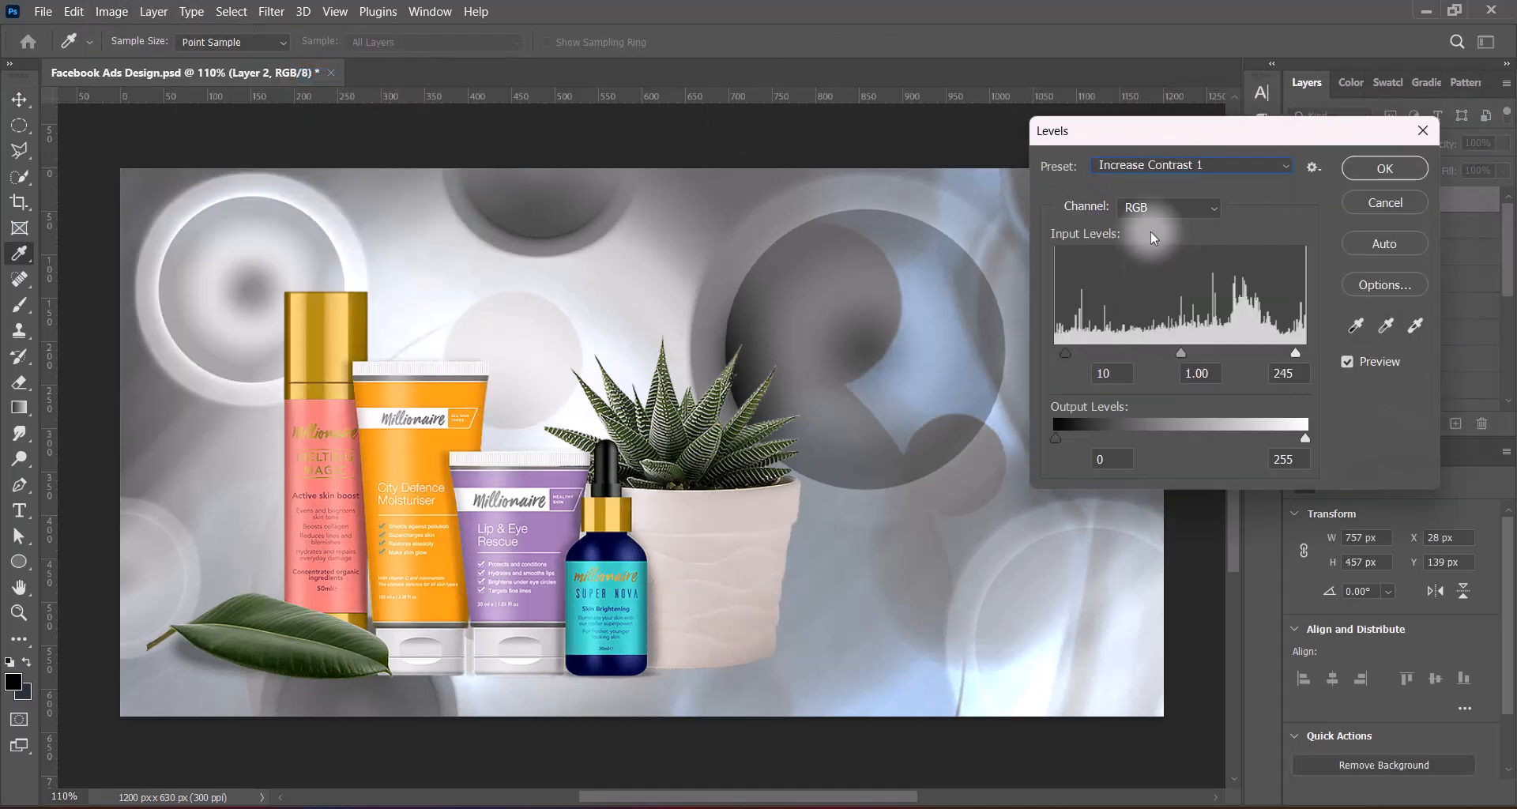
click(1385, 168)
key(v)
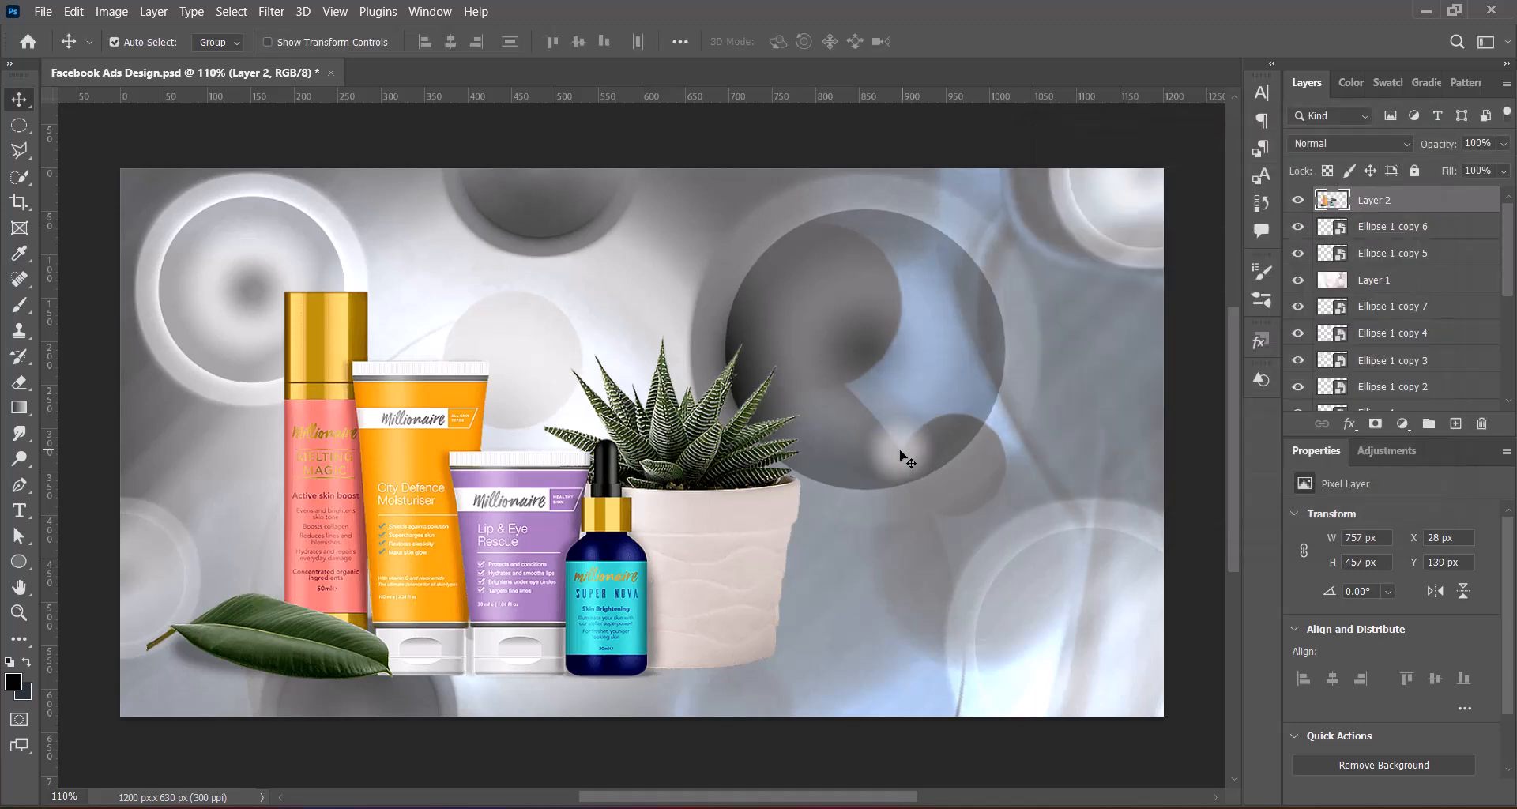
key(ctrl+s)
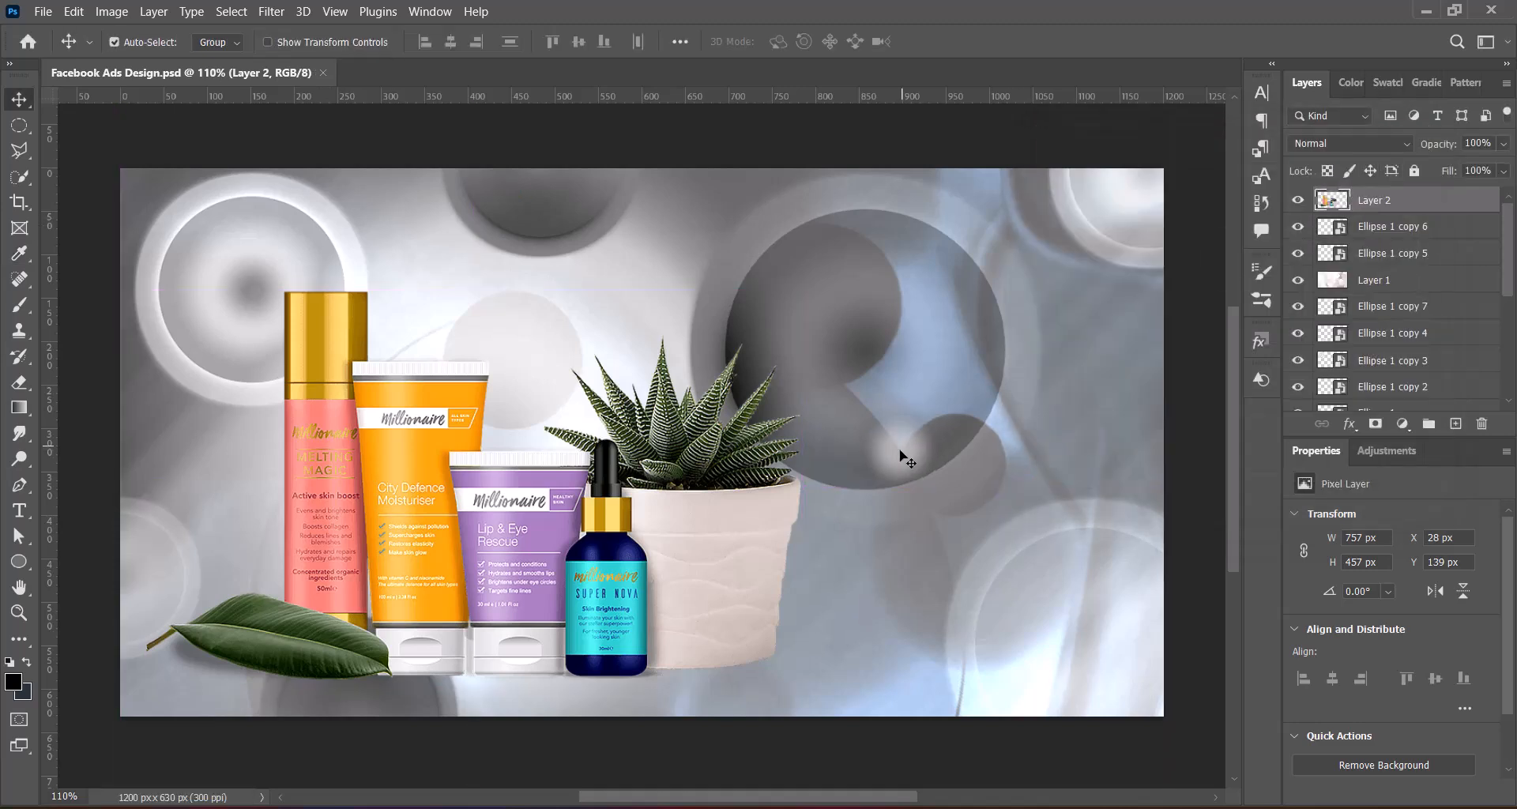
Raise the product image's Vibrance to +46
click(525, 585)
click(112, 12)
mouse_move(198, 58)
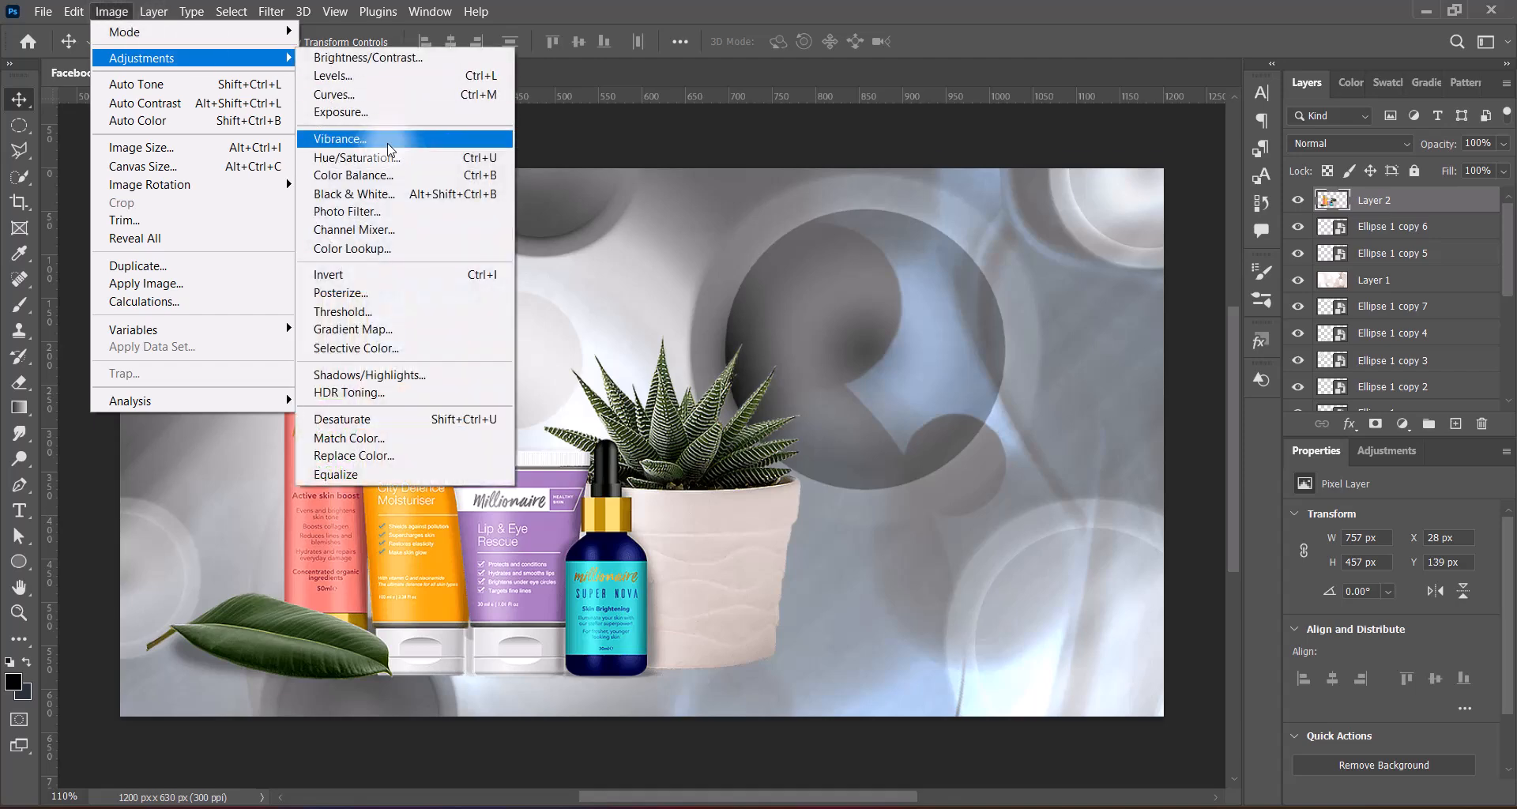
click(387, 142)
drag(1008, 226, 1140, 227)
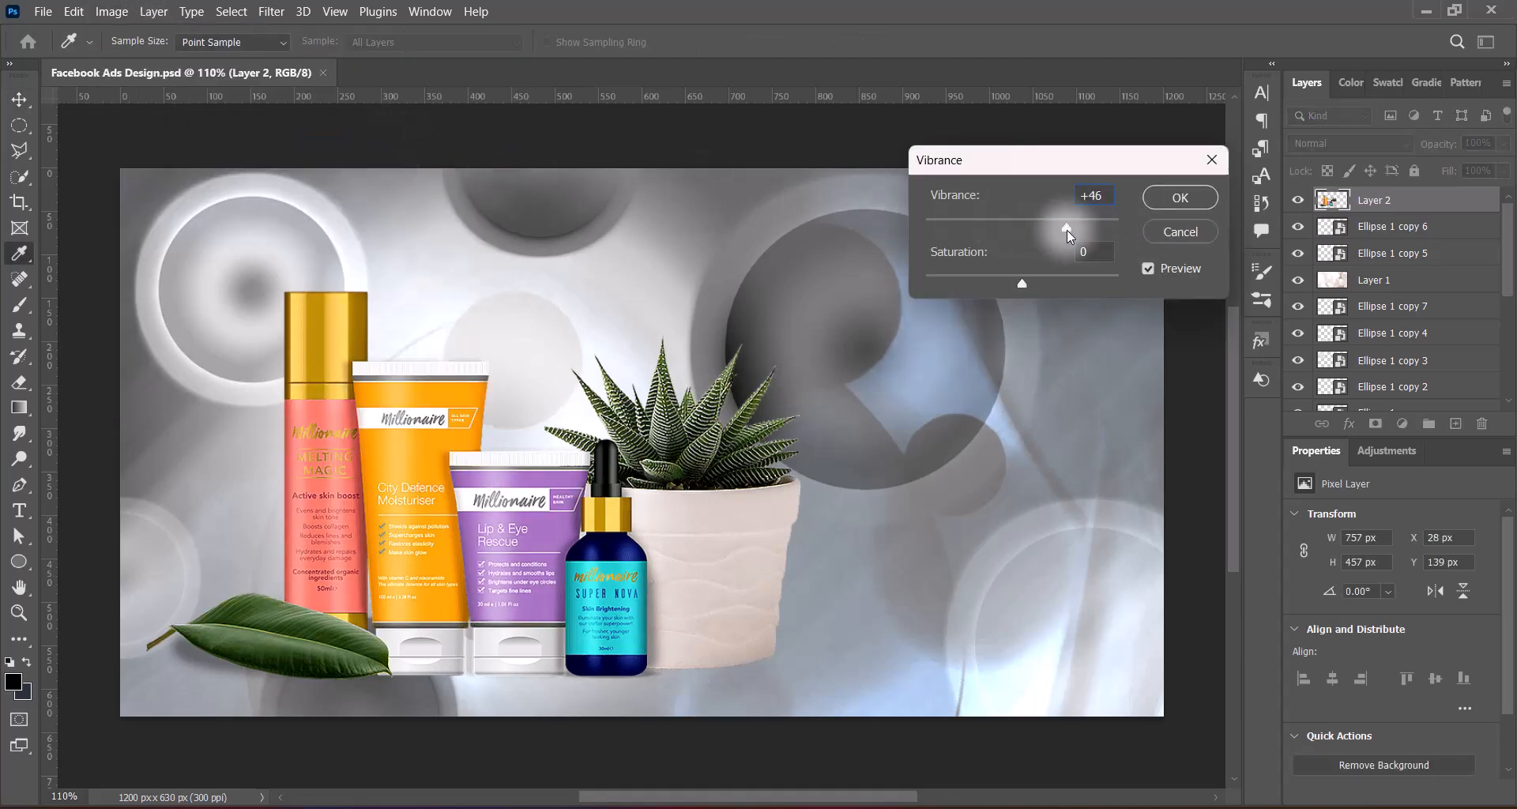
click(1178, 197)
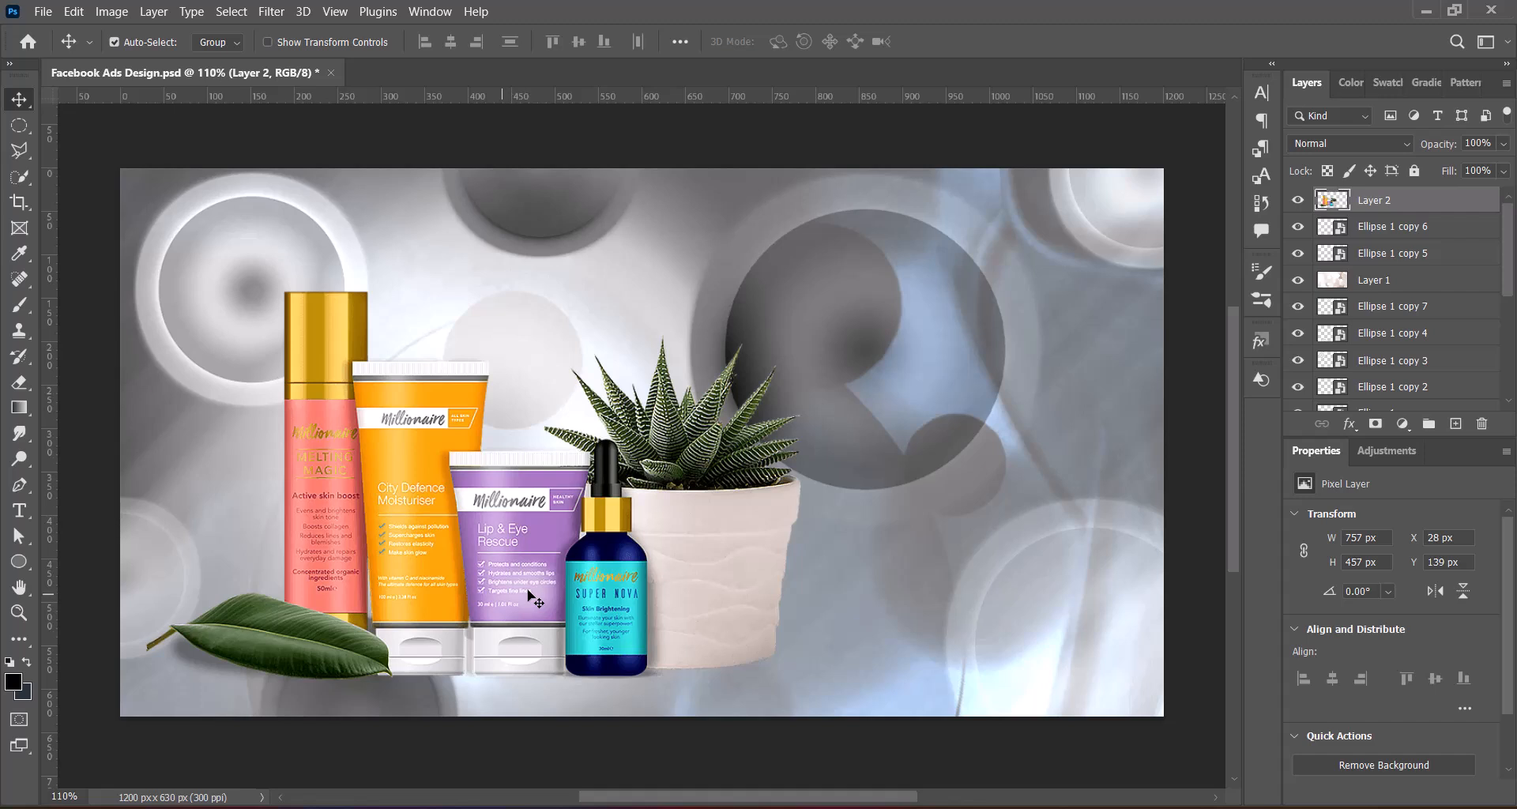
Scale the skincare product image to about 718 × 433 px and position it at X 32 px, Y 133 px
key(ctrl+t)
drag(798, 495, 765, 490)
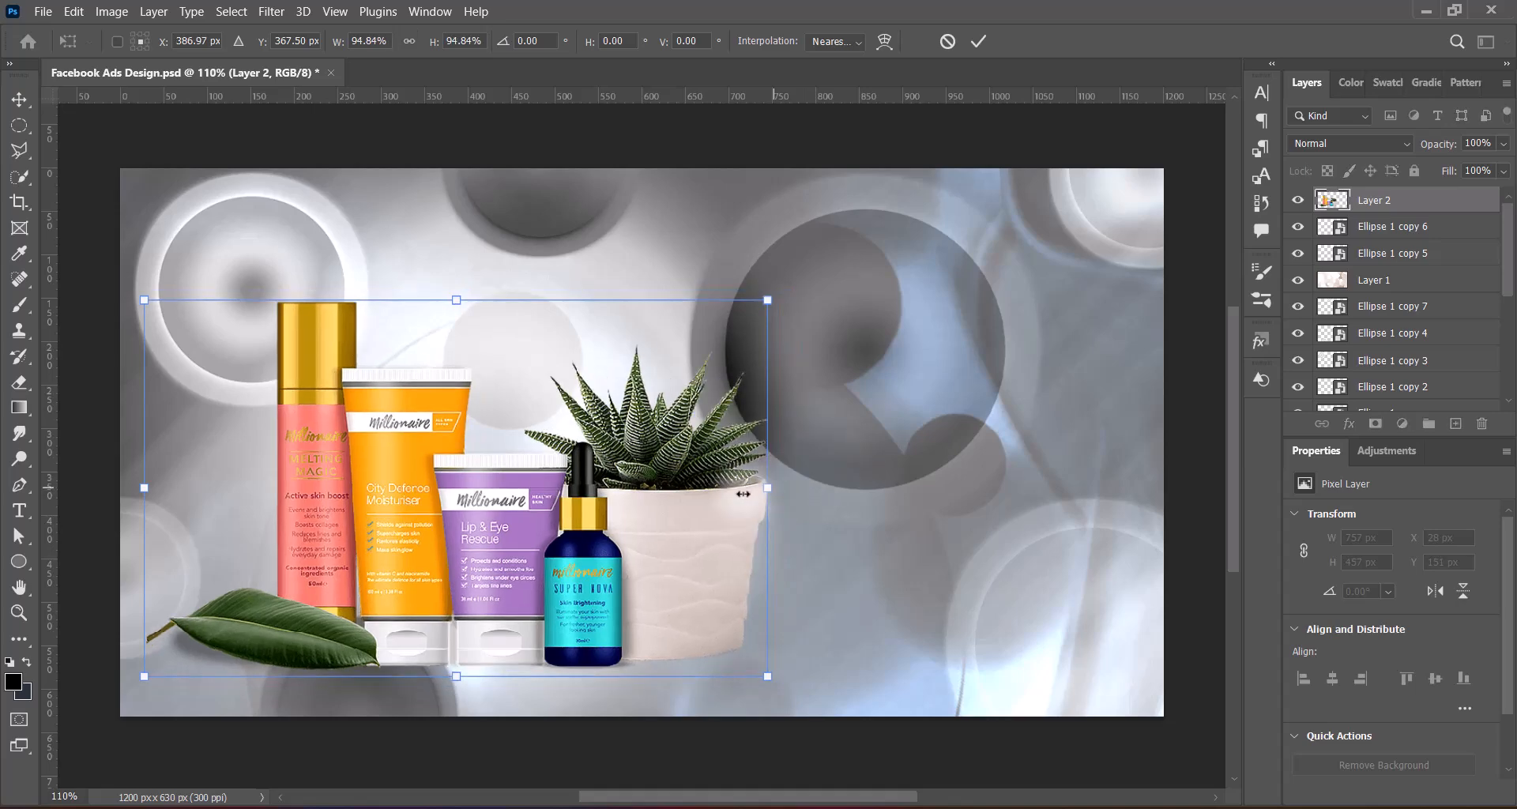
mouse_move(560, 540)
mouse_down()
mouse_move(552, 502)
mouse_move(553, 517)
mouse_up()
key(Return)
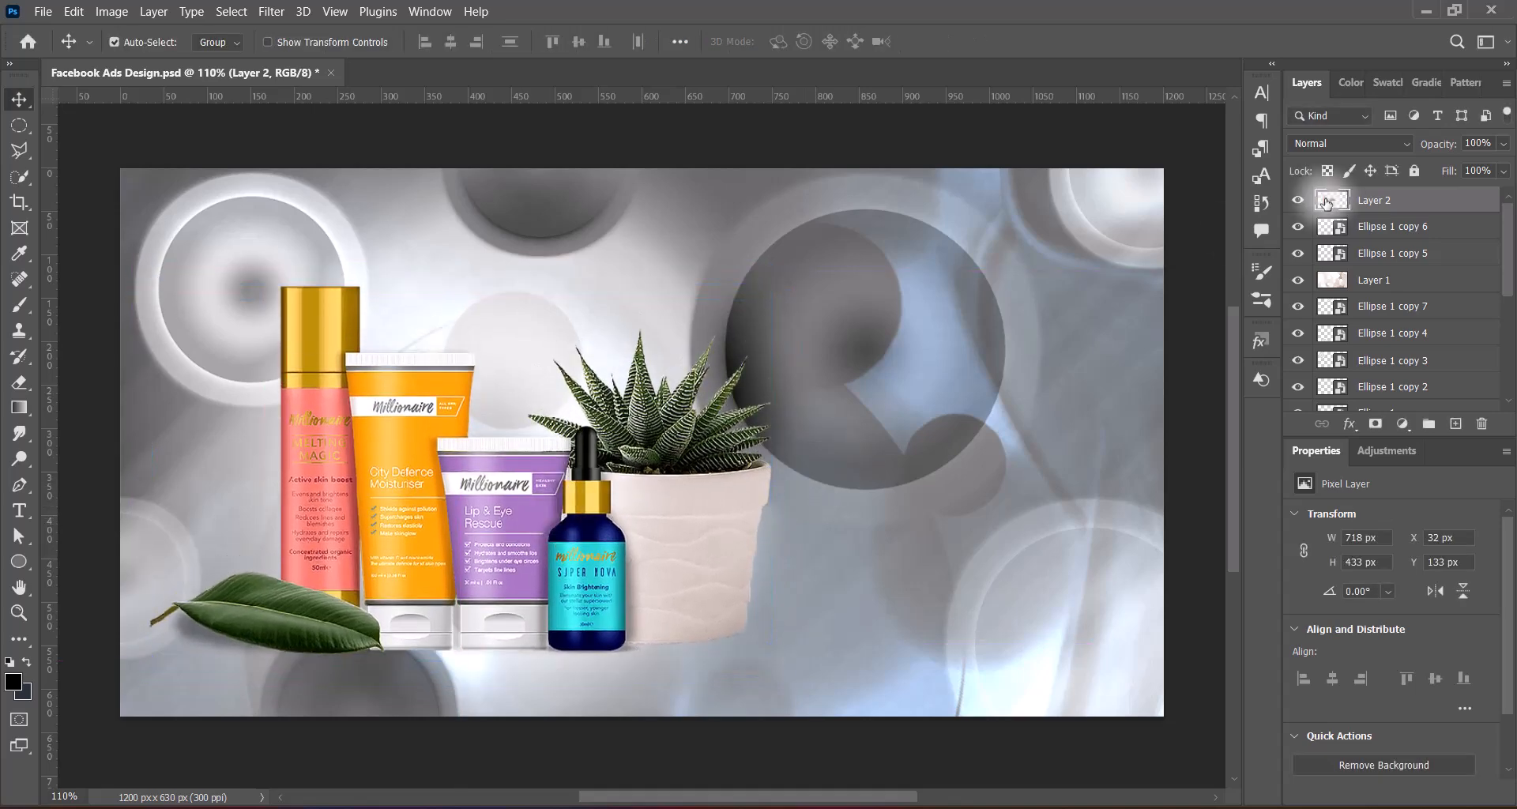
Add a white Drop Shadow to the product image with 51% opacity, 0 px distance, 0% spread and 79 px size
click(762, 461)
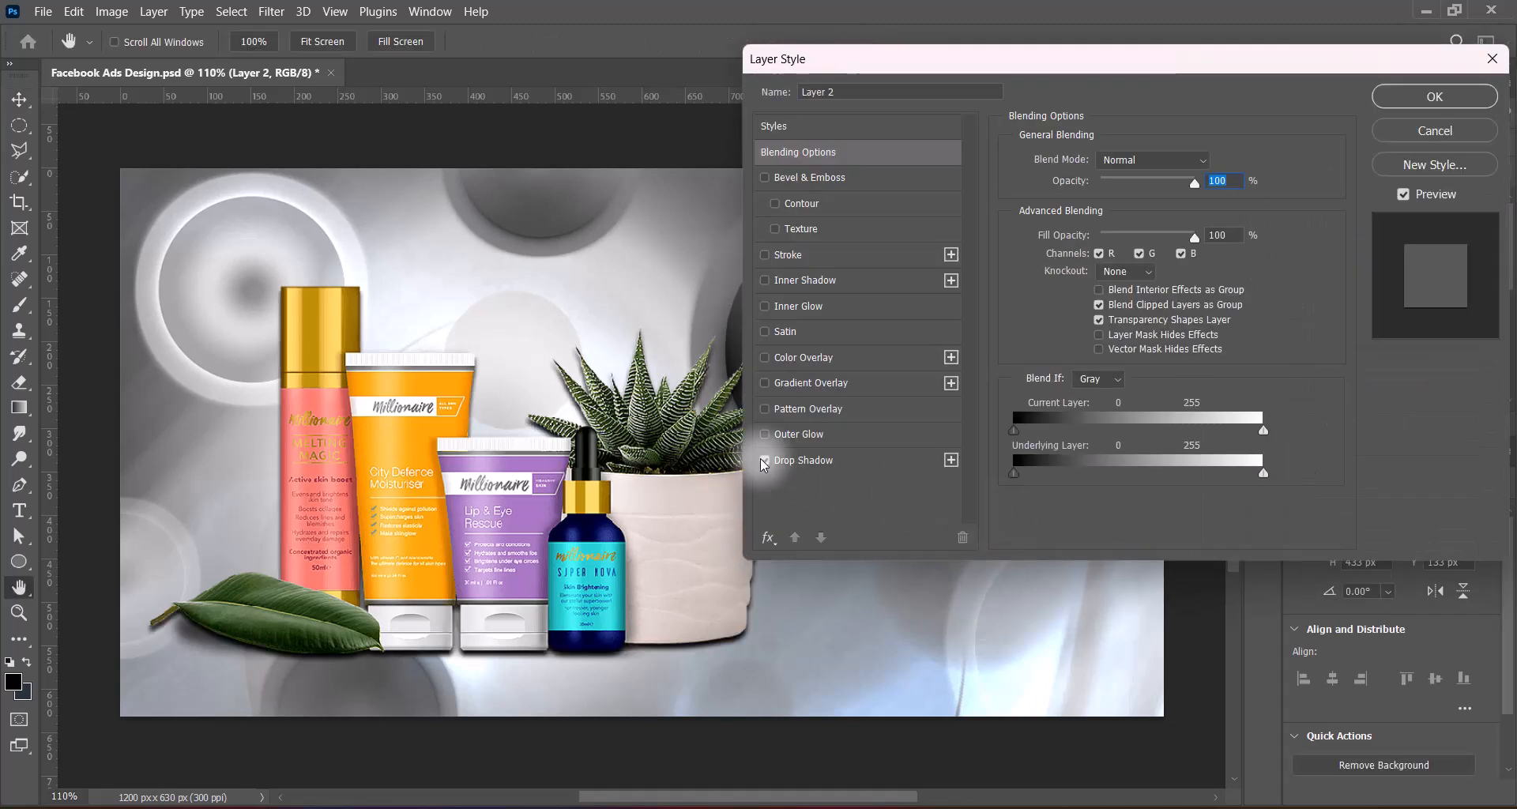
click(803, 460)
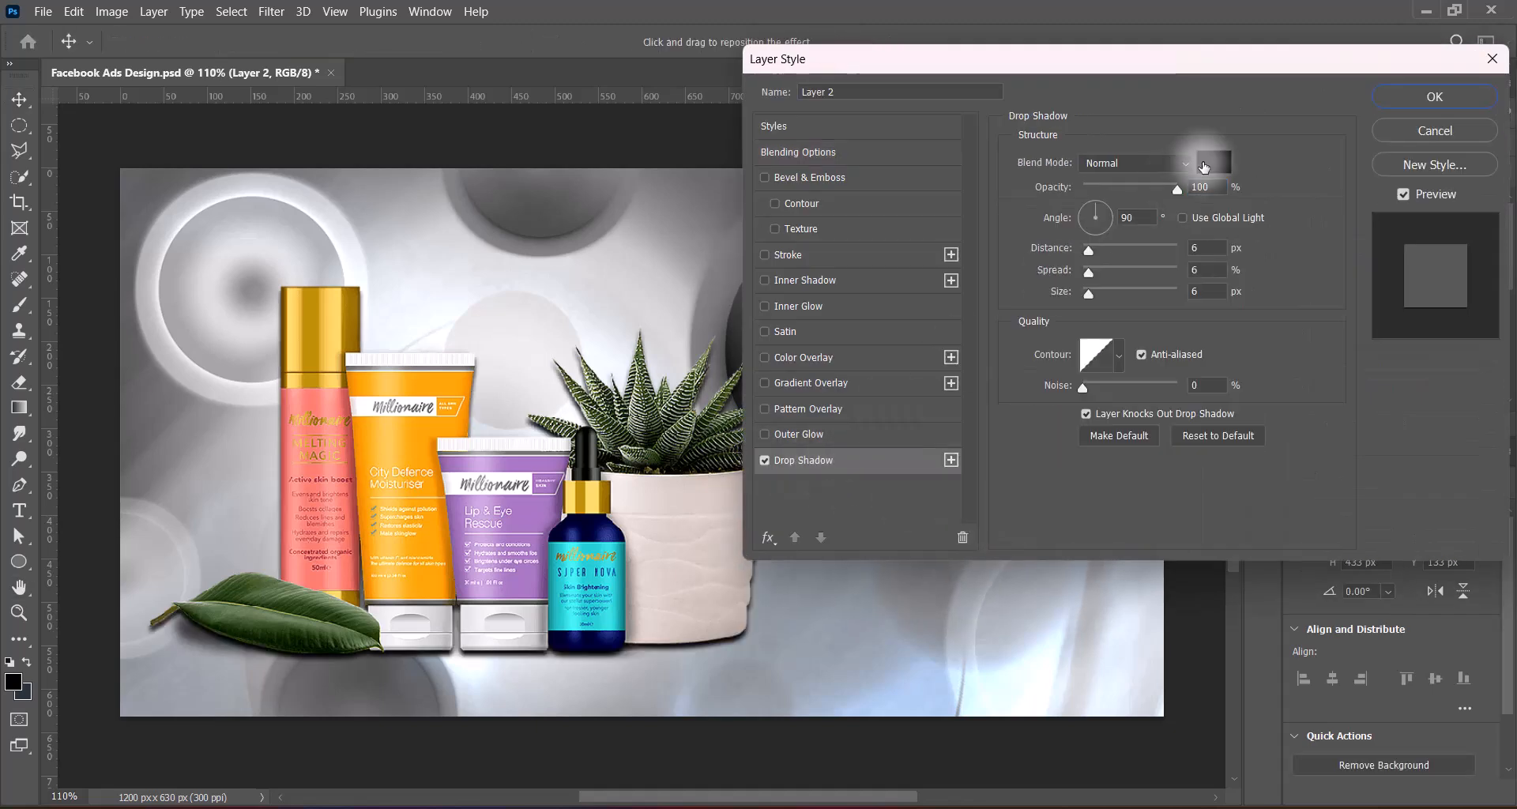
click(1222, 182)
drag(896, 203, 851, 121)
click(1335, 196)
drag(1088, 272, 1125, 295)
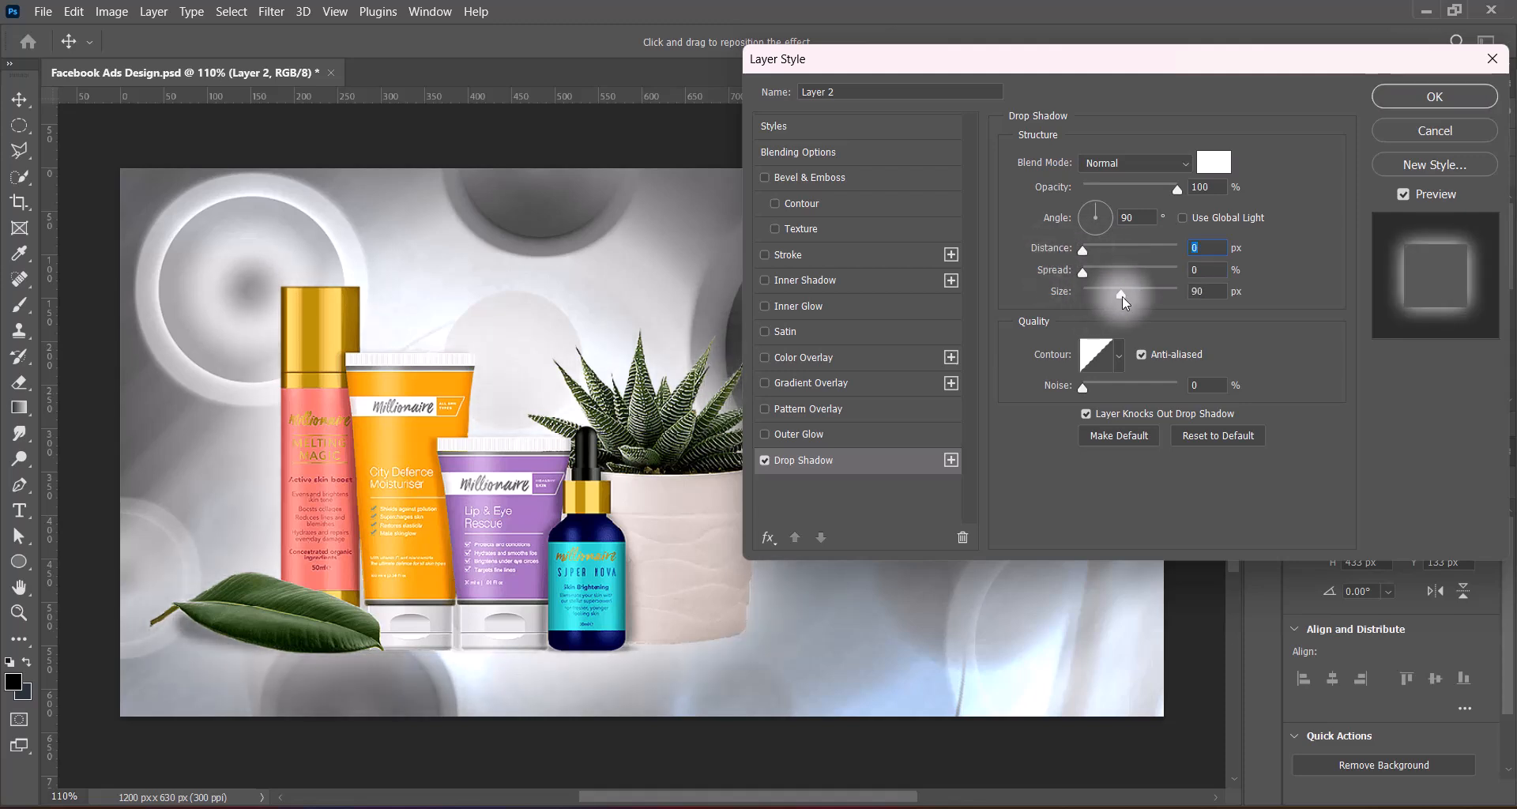
drag(1177, 190, 1140, 190)
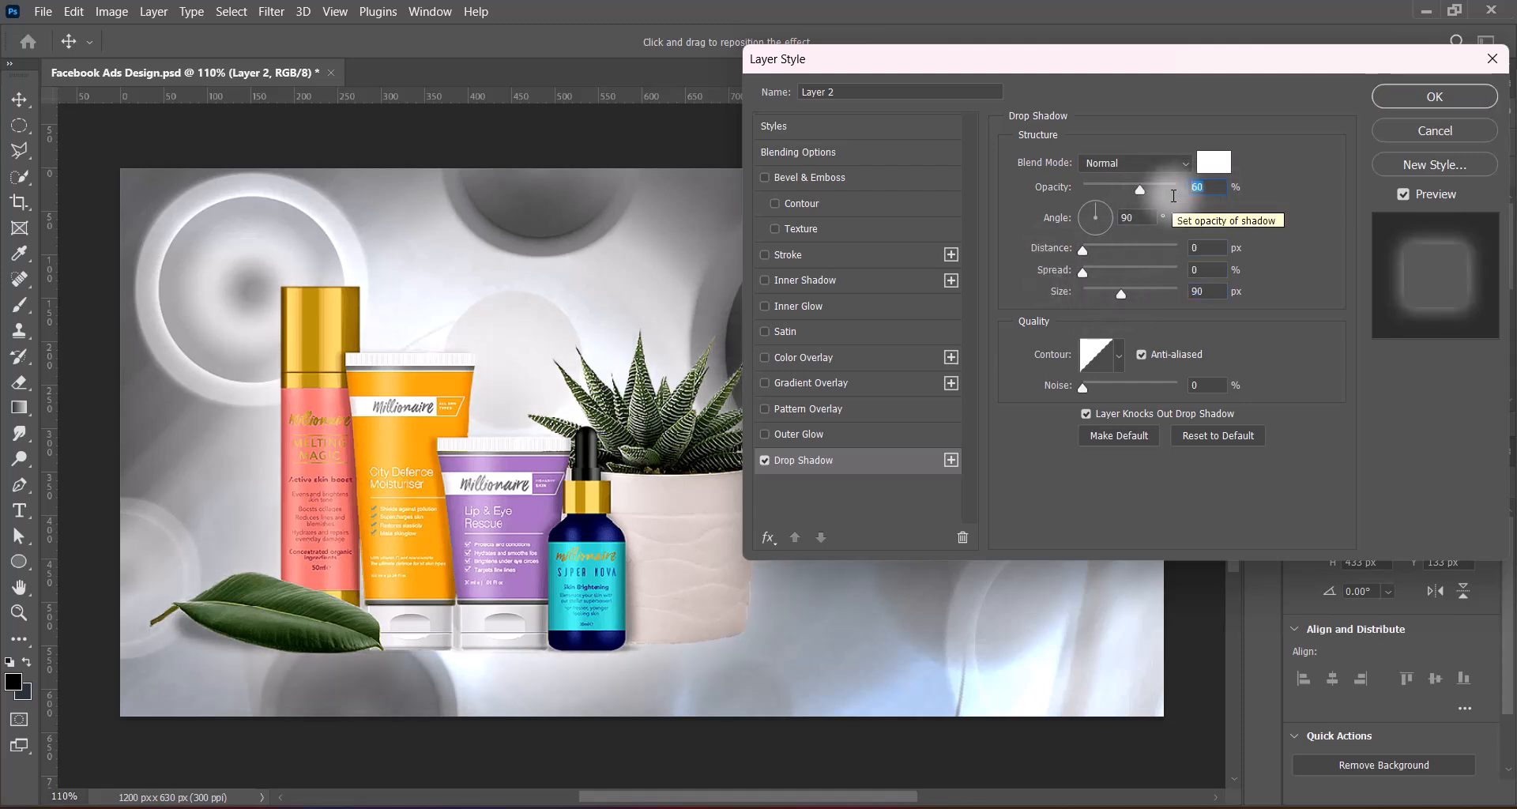
mouse_move(1121, 294)
mouse_down()
mouse_move(1093, 292)
mouse_move(1117, 297)
mouse_up()
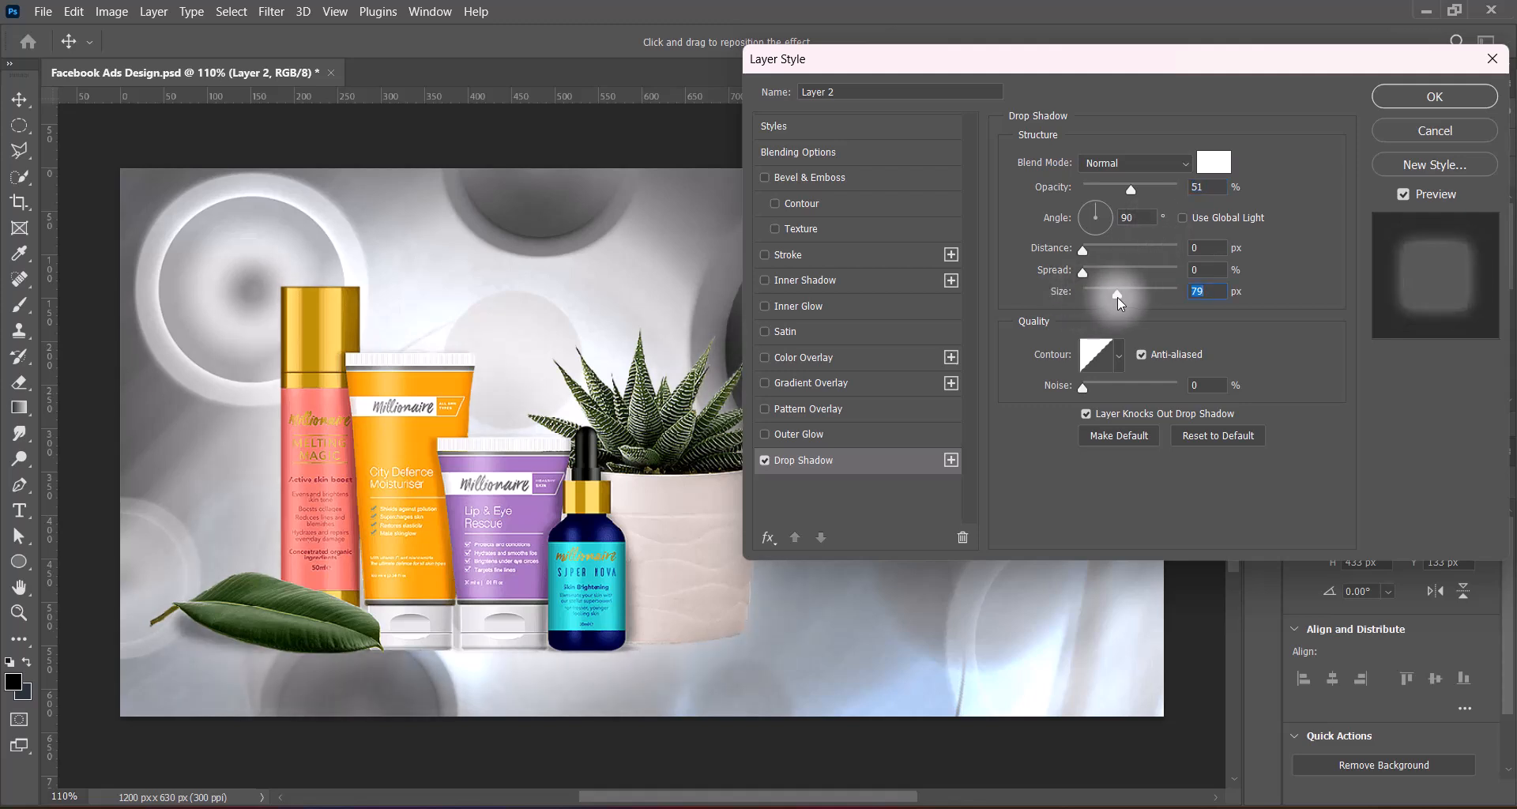
click(1399, 98)
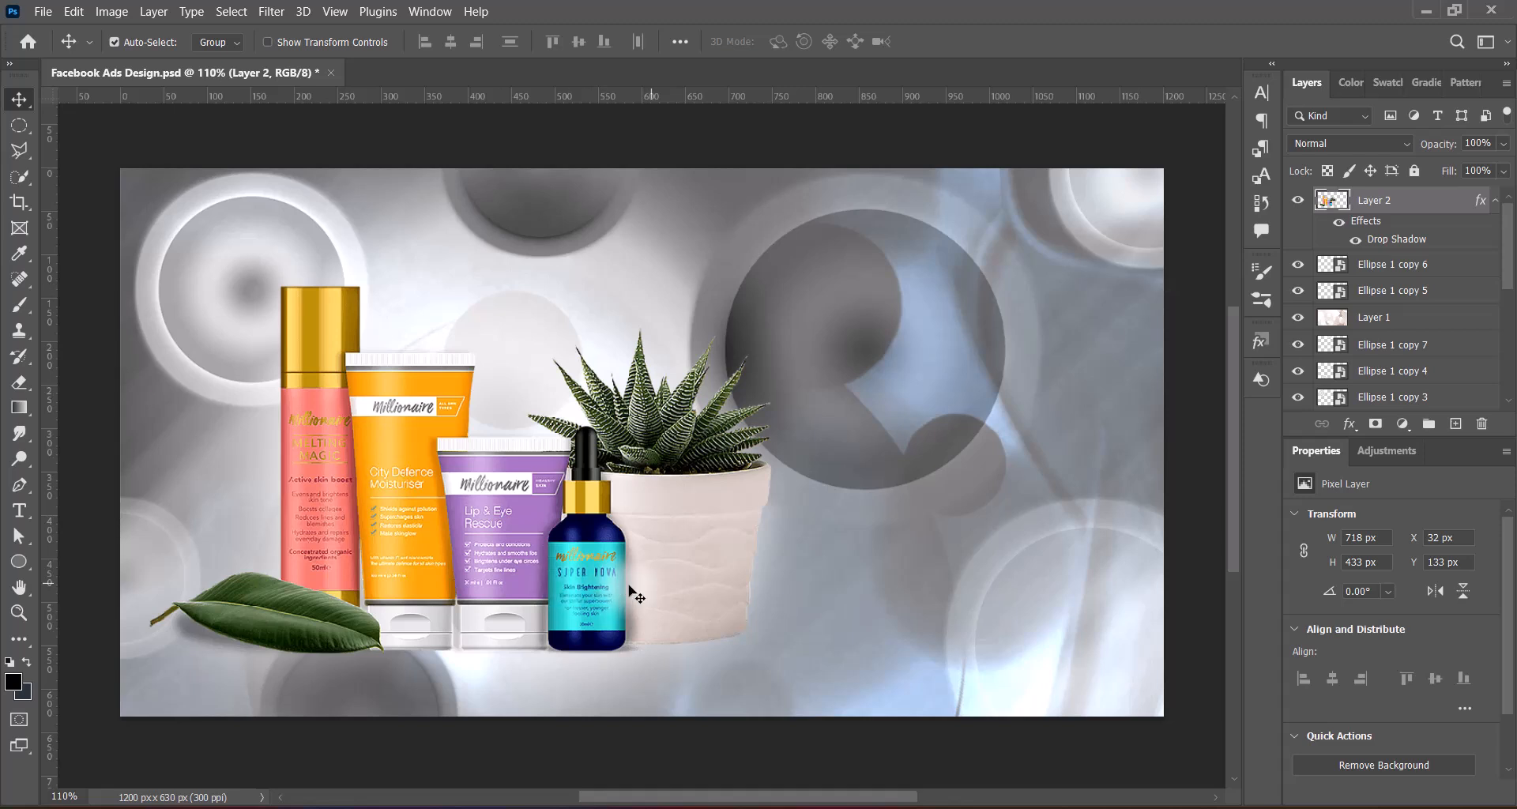
Duplicate the product layer and hide the layer effects of the original beneath the copy
click(1367, 265)
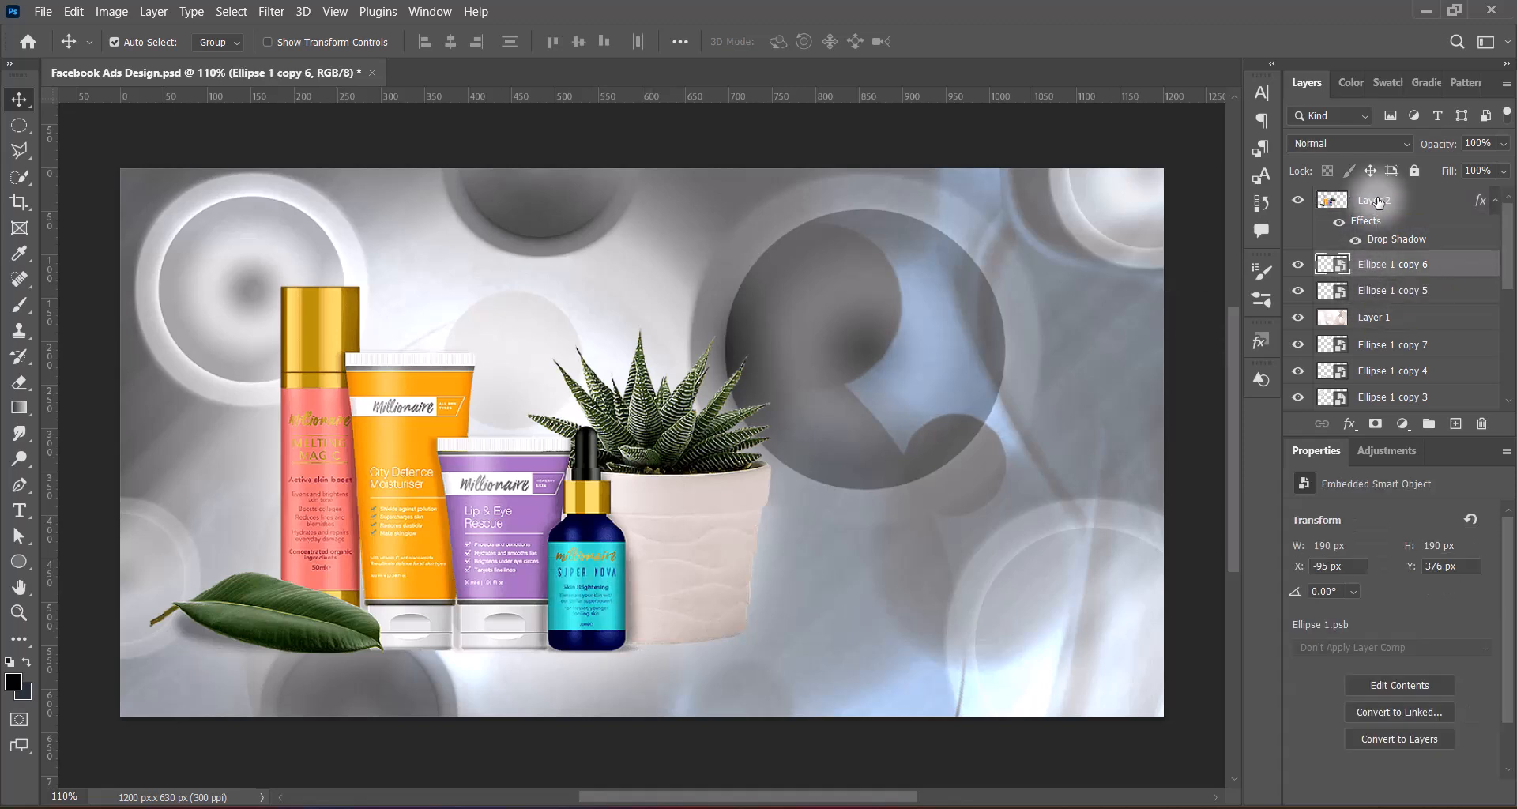
drag(1374, 200, 1454, 423)
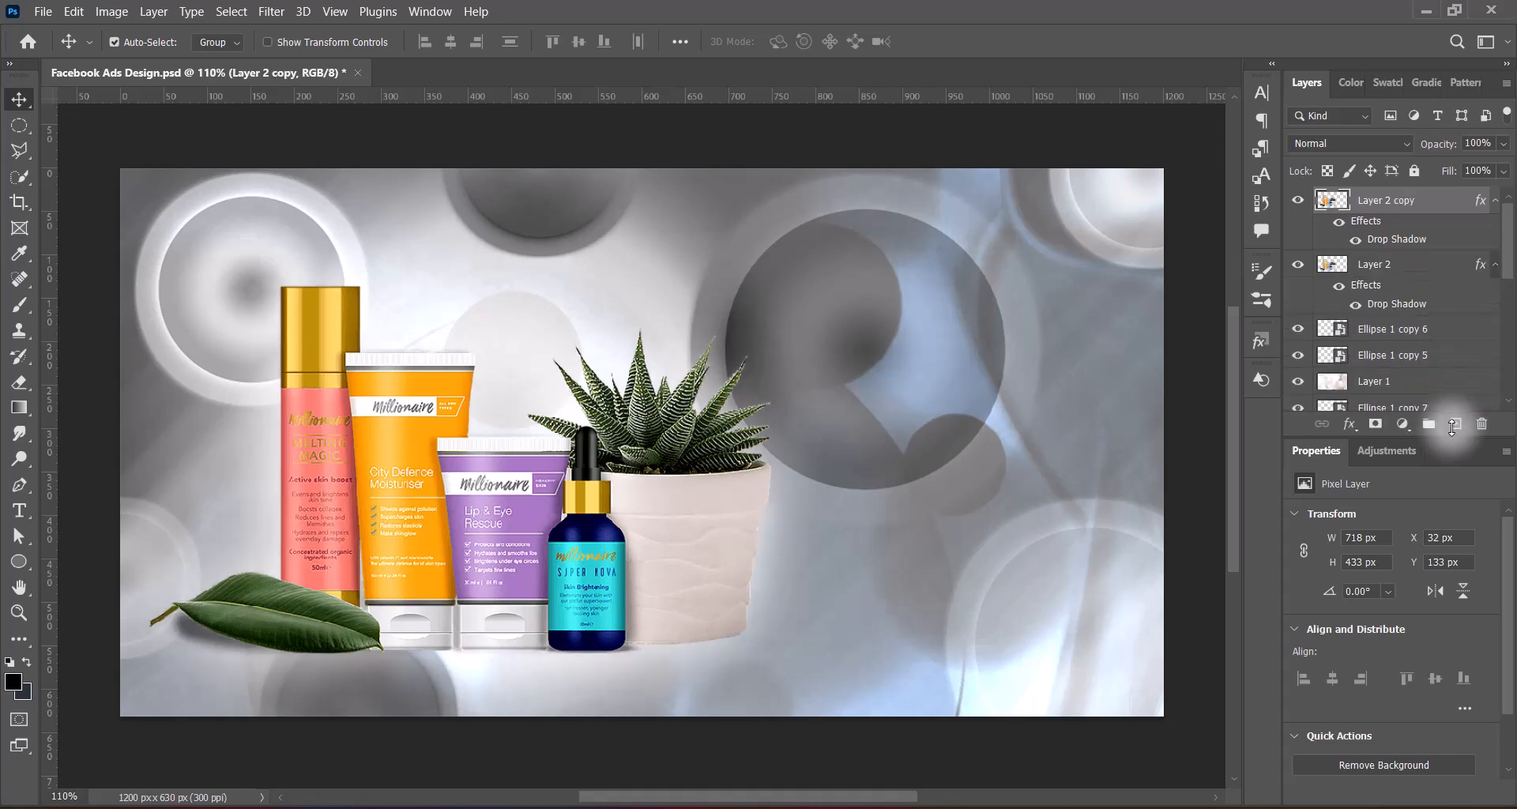
click(1338, 285)
click(1309, 275)
Fill the silhouette of the lower product layer with black and shift it down to Y 146 px
ctrl+click(1332, 265)
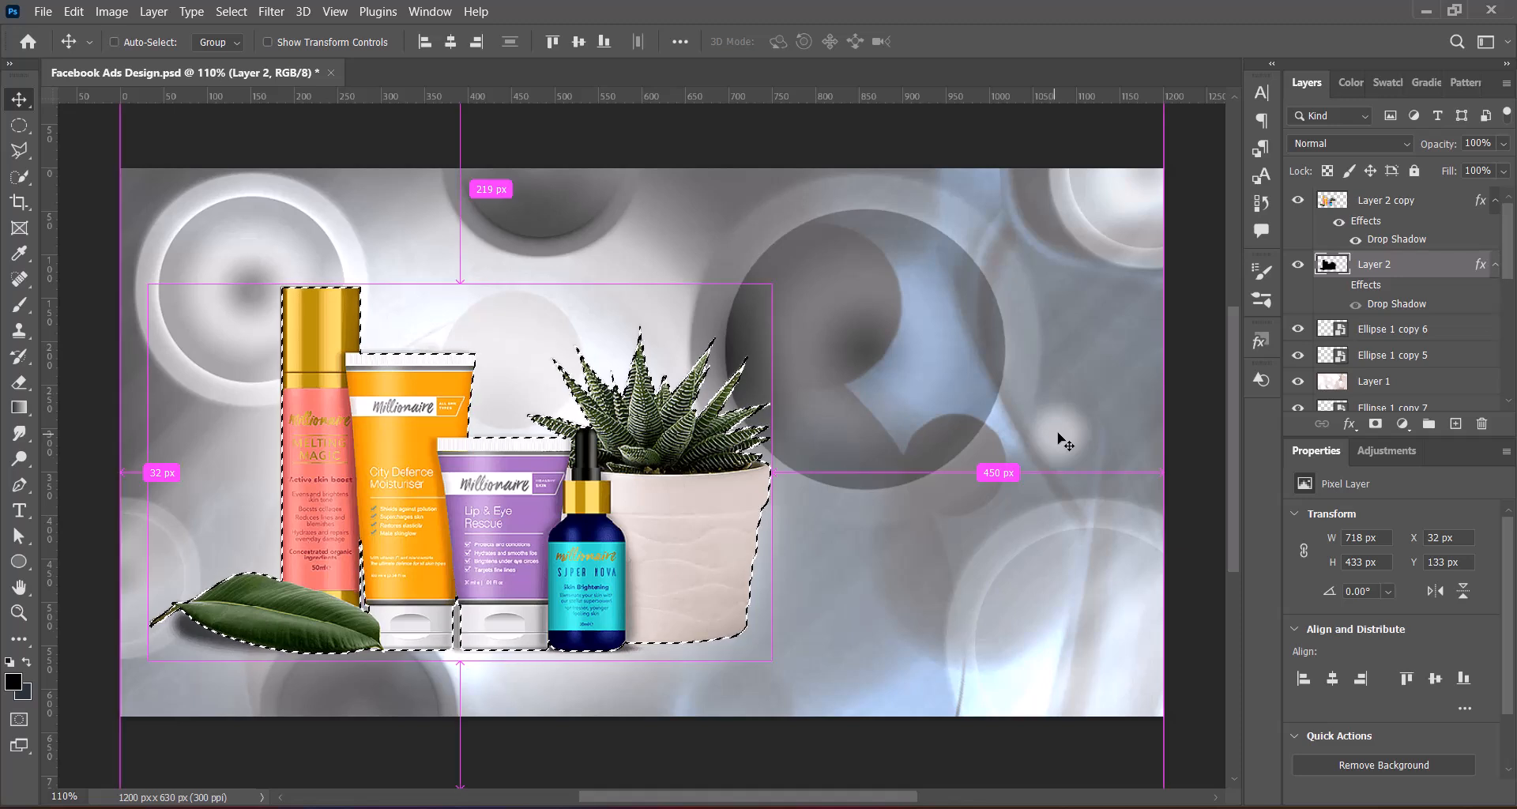
key(ctrl+d)
key(Down)
key(Down)
key(Down)
key(Down)
key(Down)
key(Down)
key(Down)
key(Down)
key(Down)
key(Down)
key(Down)
key(Down)
key(Down)
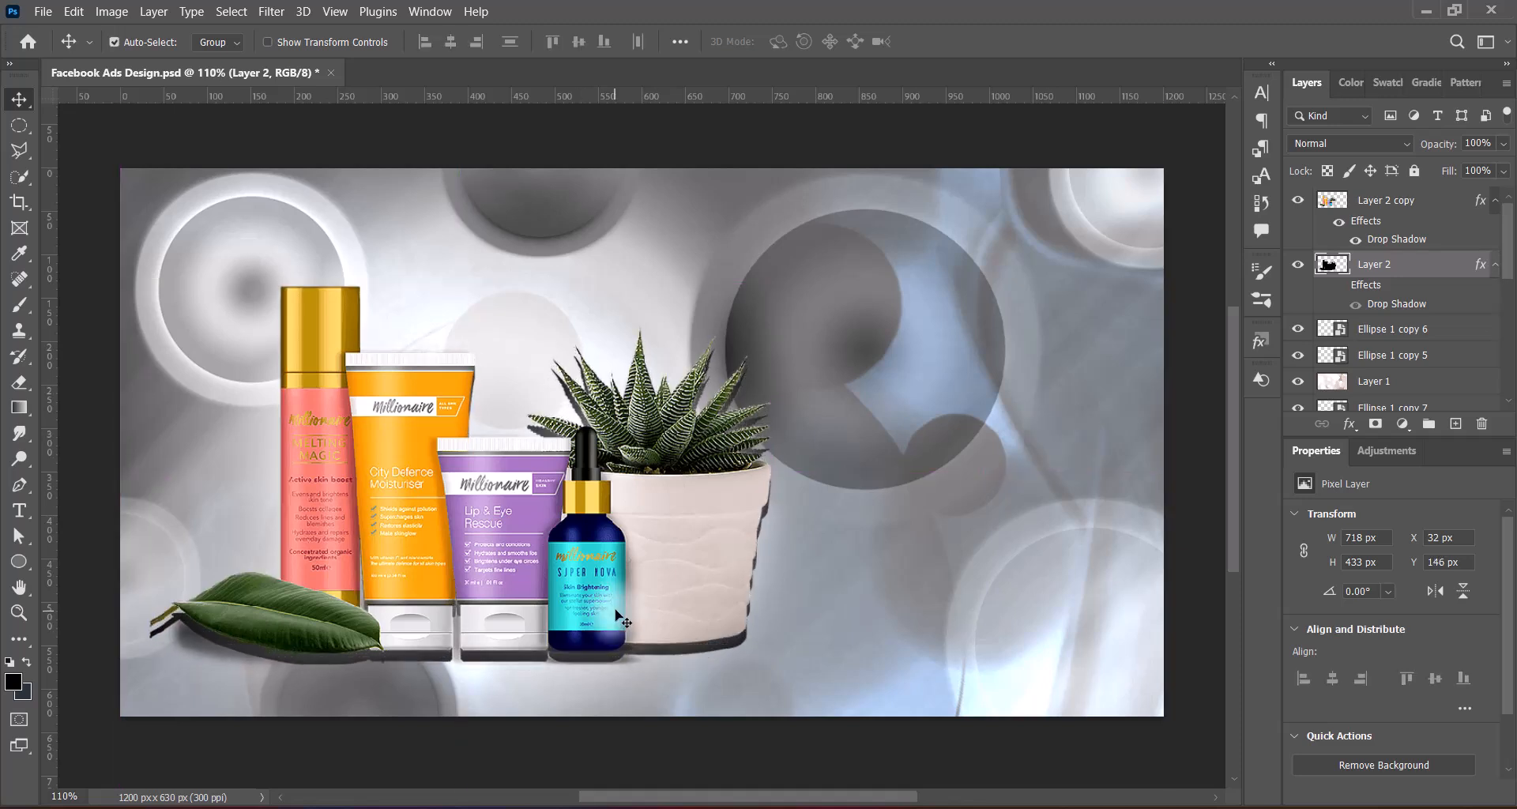
Convert the black silhouette to a smart object with a 9-pixel Gaussian Blur and set its opacity to 75%
right_click(1419, 267)
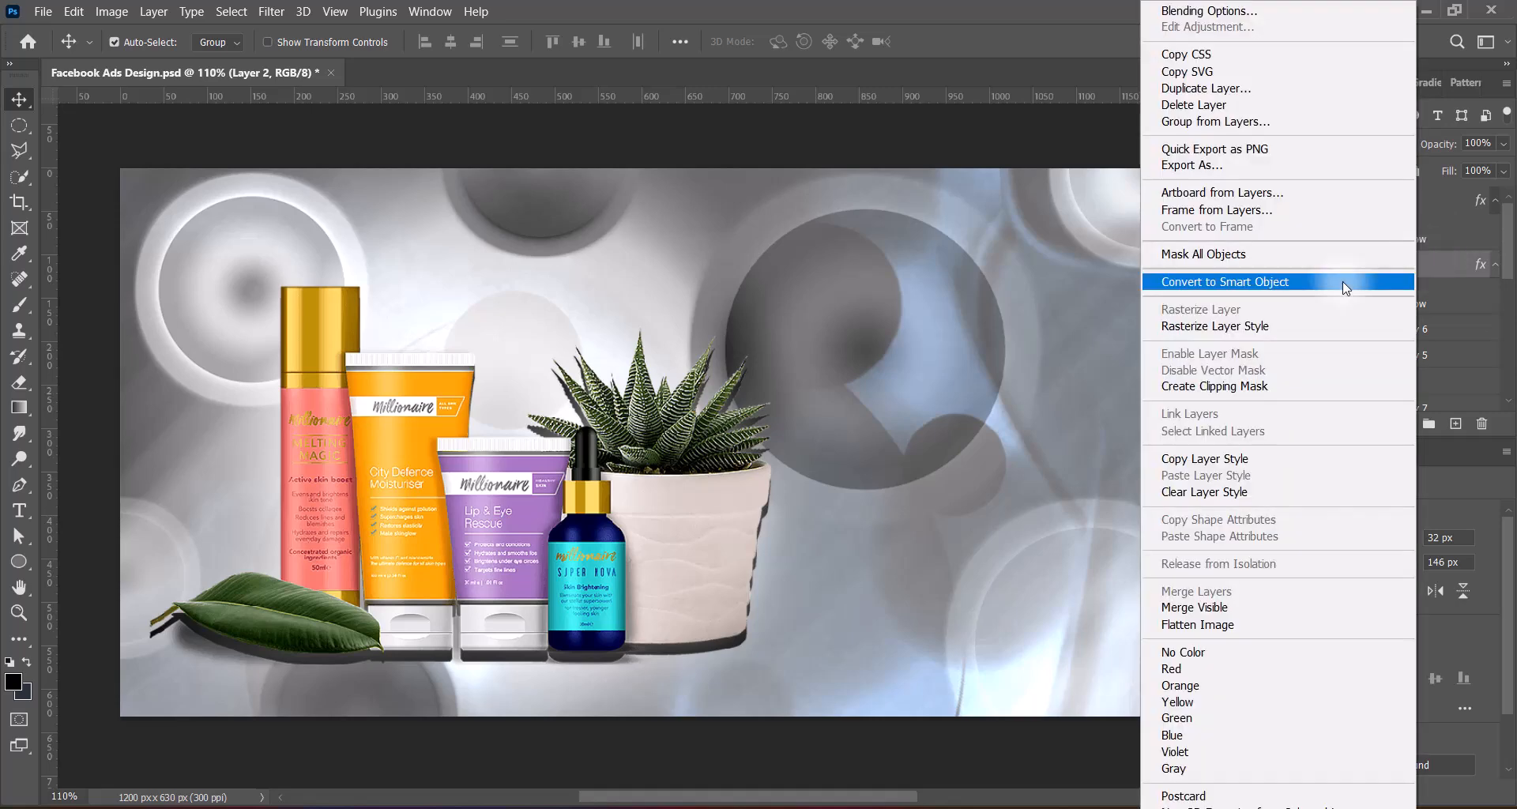
click(1343, 281)
click(272, 12)
click(571, 317)
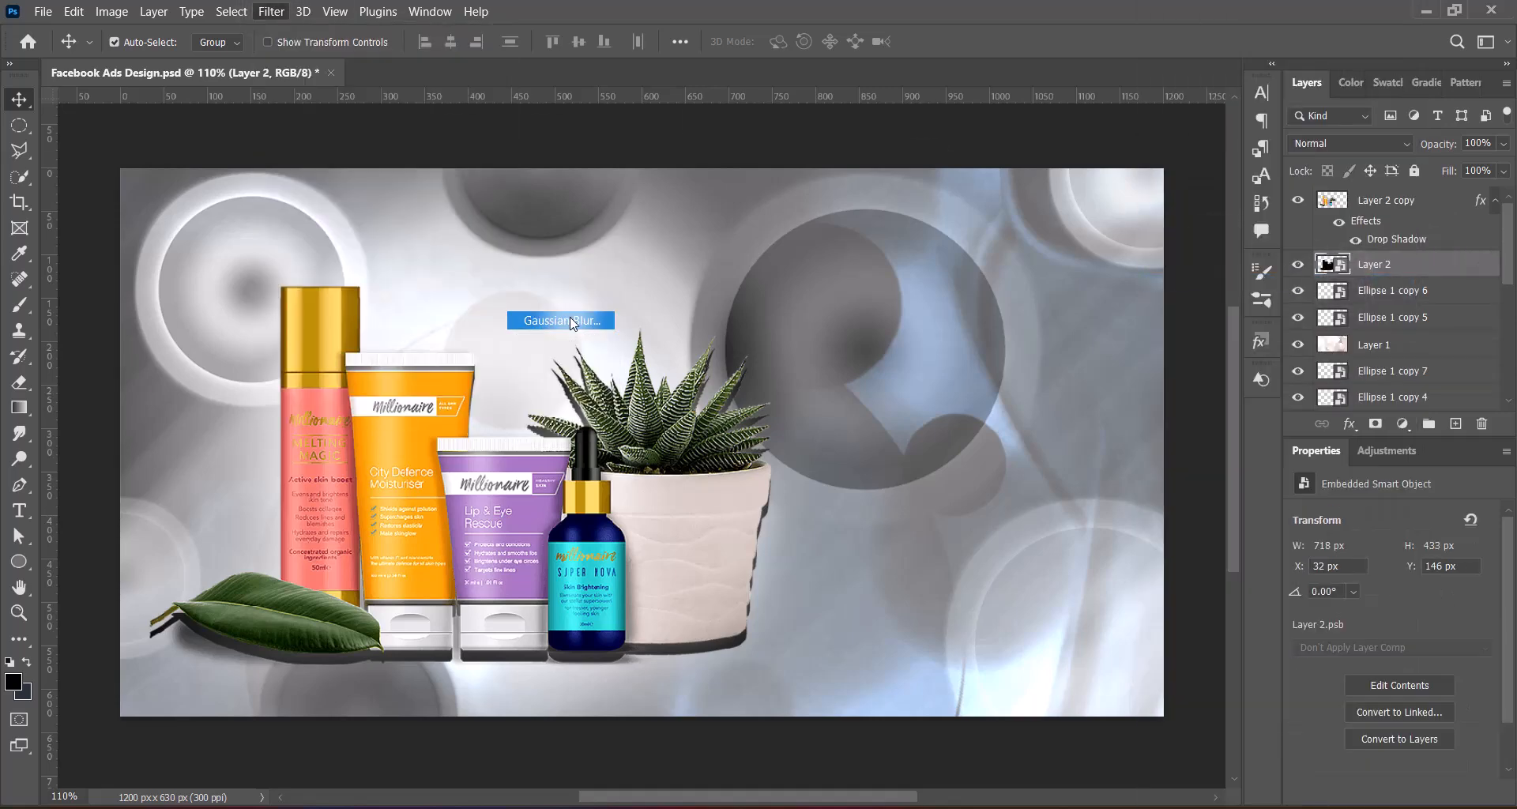
drag(1035, 401, 1015, 401)
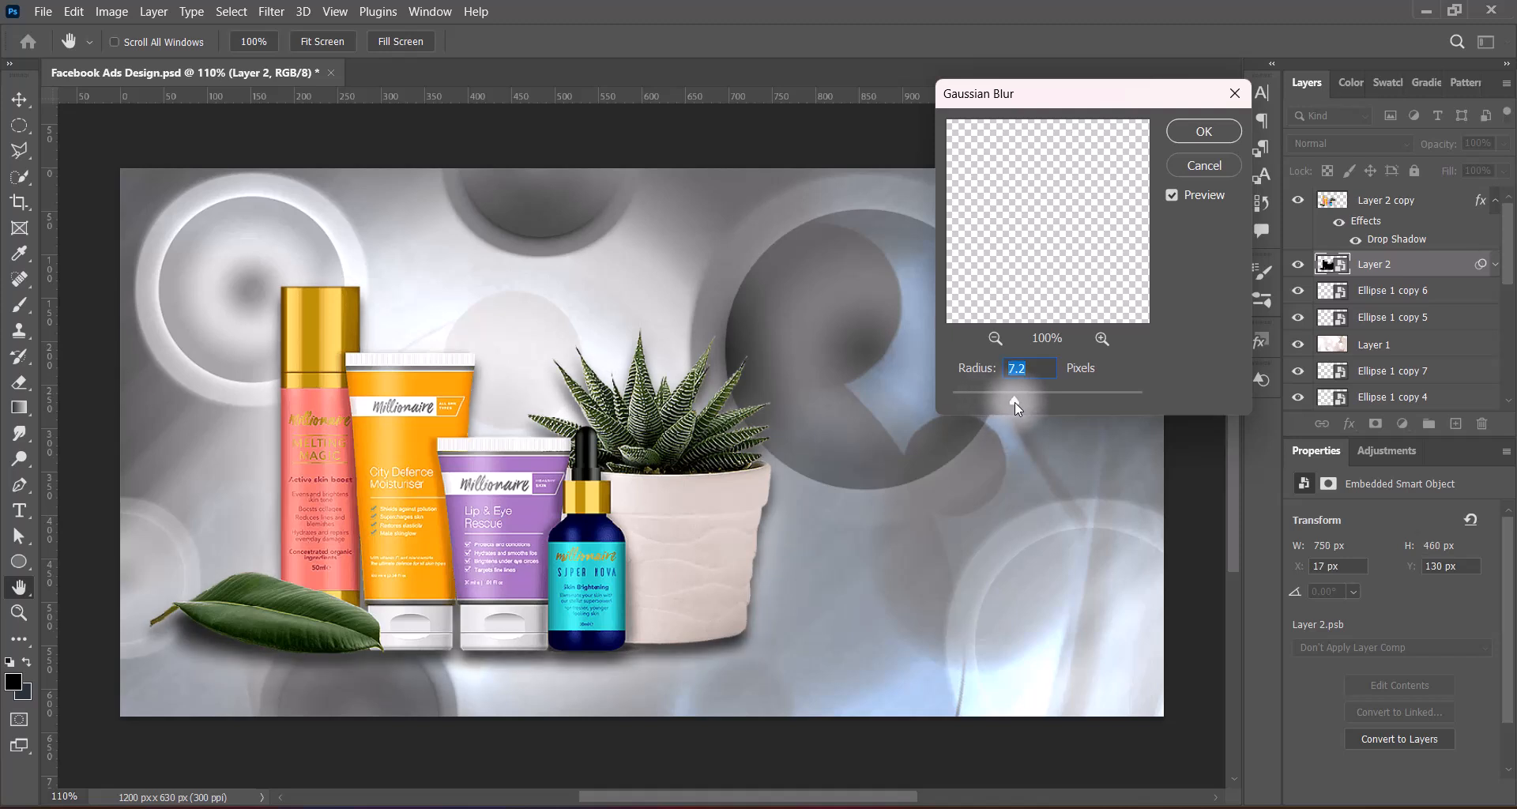
click(1200, 132)
drag(1502, 173, 1474, 177)
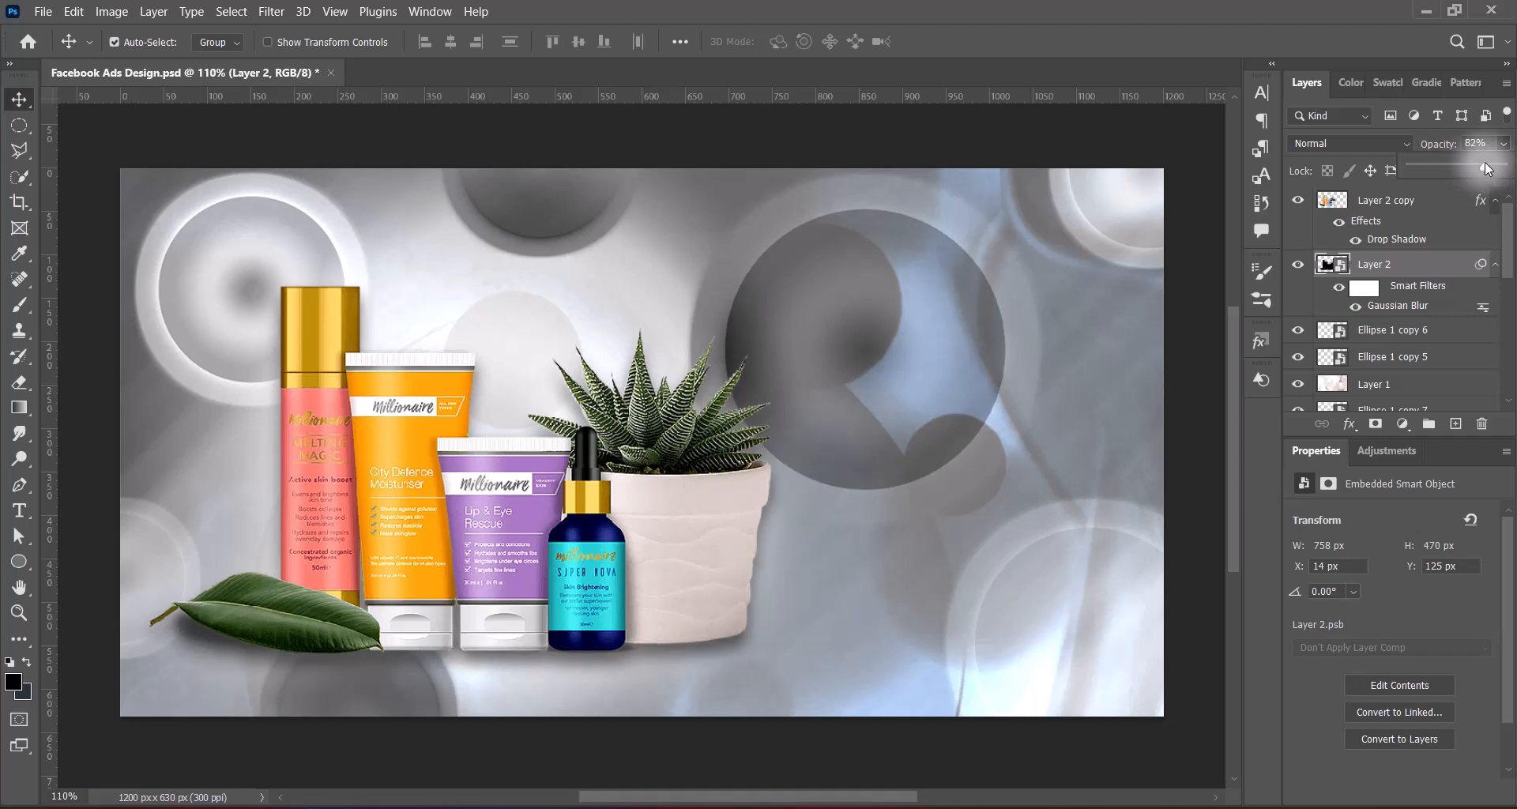
drag(1480, 164, 1481, 169)
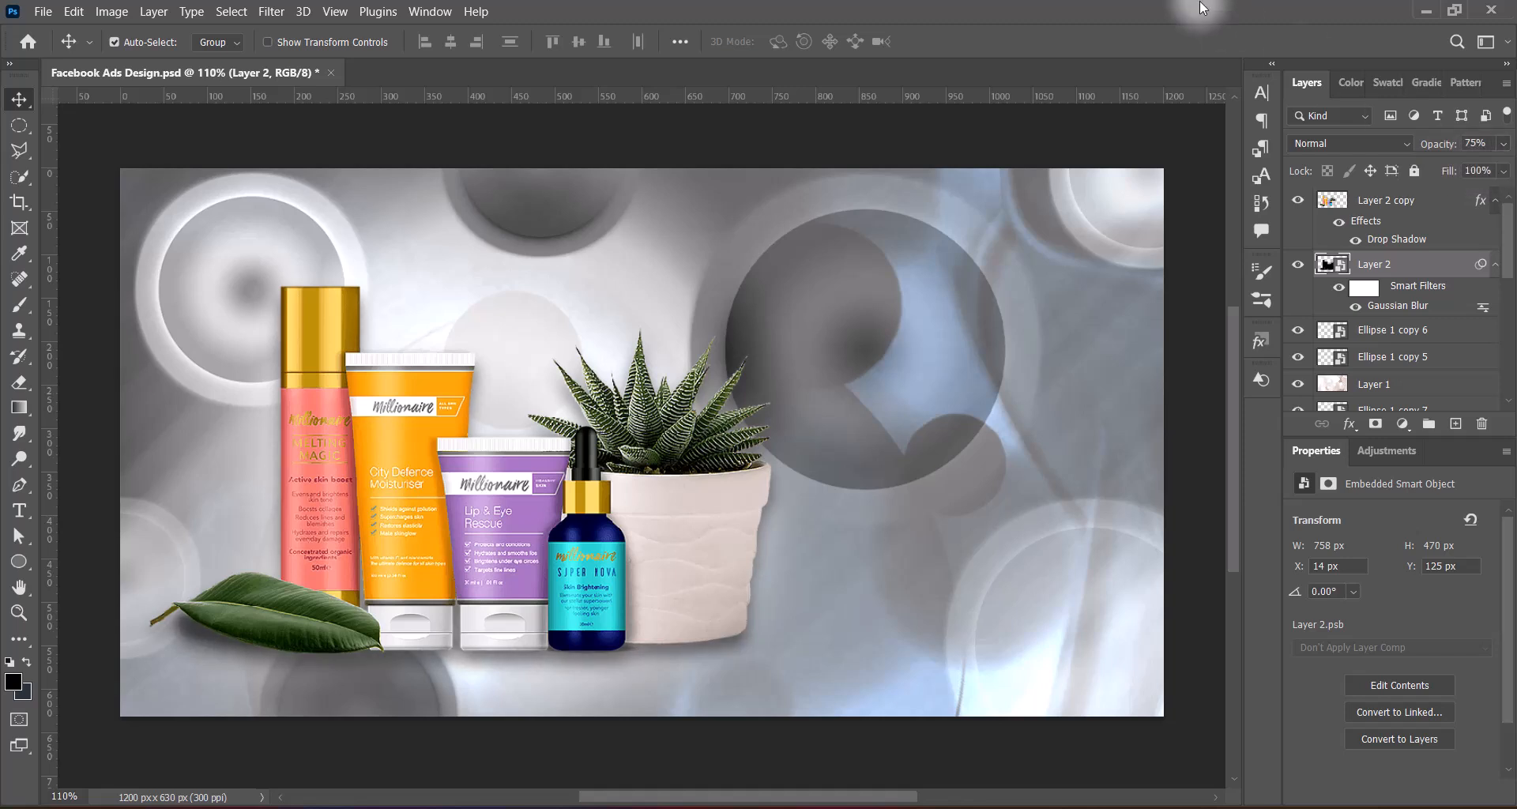
Rasterize the blurred shadow layer so the Eraser tool can be used on it
click(20, 383)
click(87, 379)
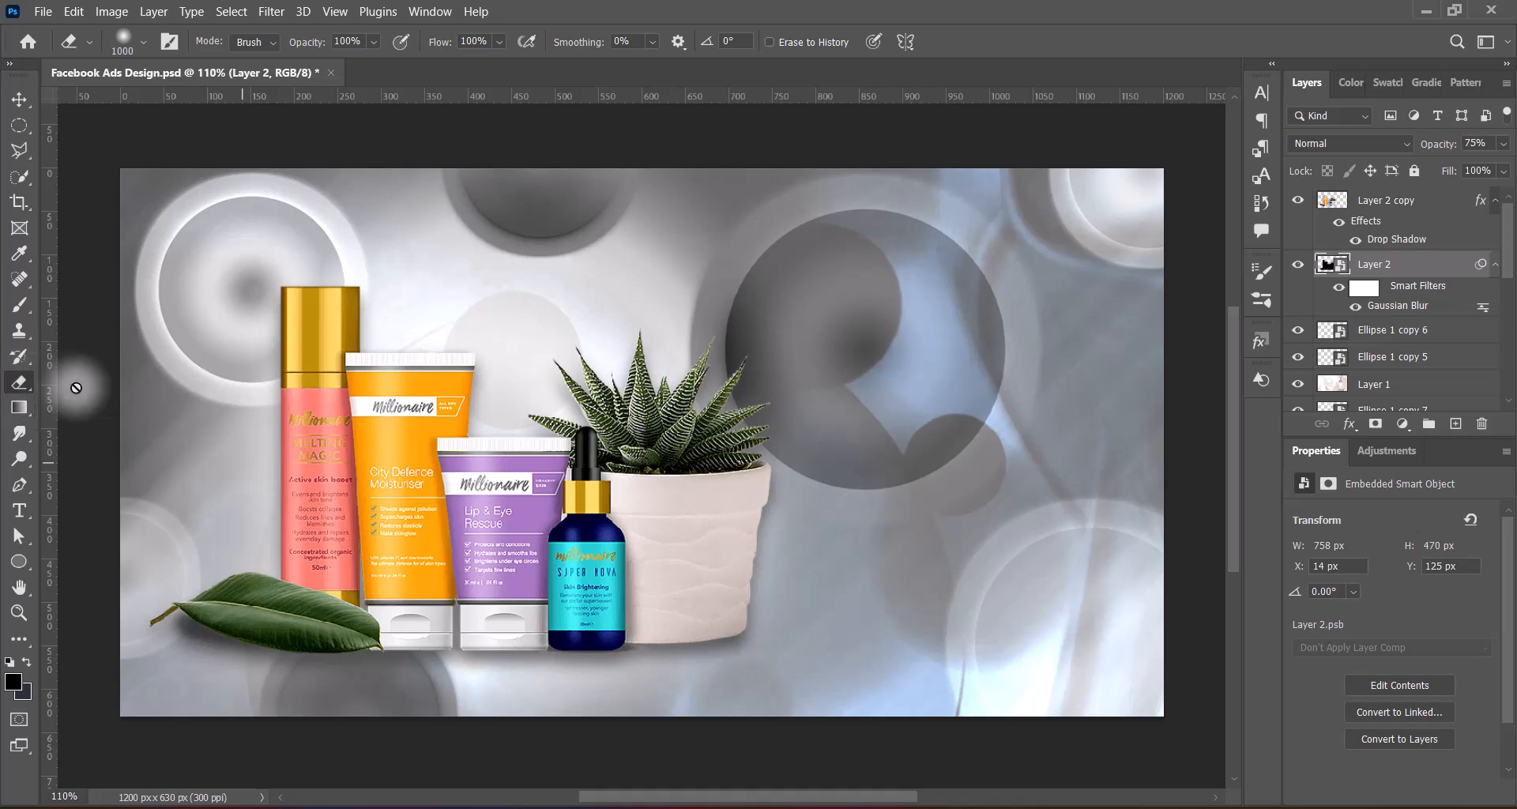
right_click(1438, 264)
click(1272, 414)
Erase the shadow around the upper parts of the products with a 200 px eraser and set the shadow layer's opacity to 84%
key(bracketleft)
key(bracketleft)
key(bracketleft)
key(bracketleft)
key(bracketleft)
key(bracketleft)
key(bracketleft)
key(bracketleft)
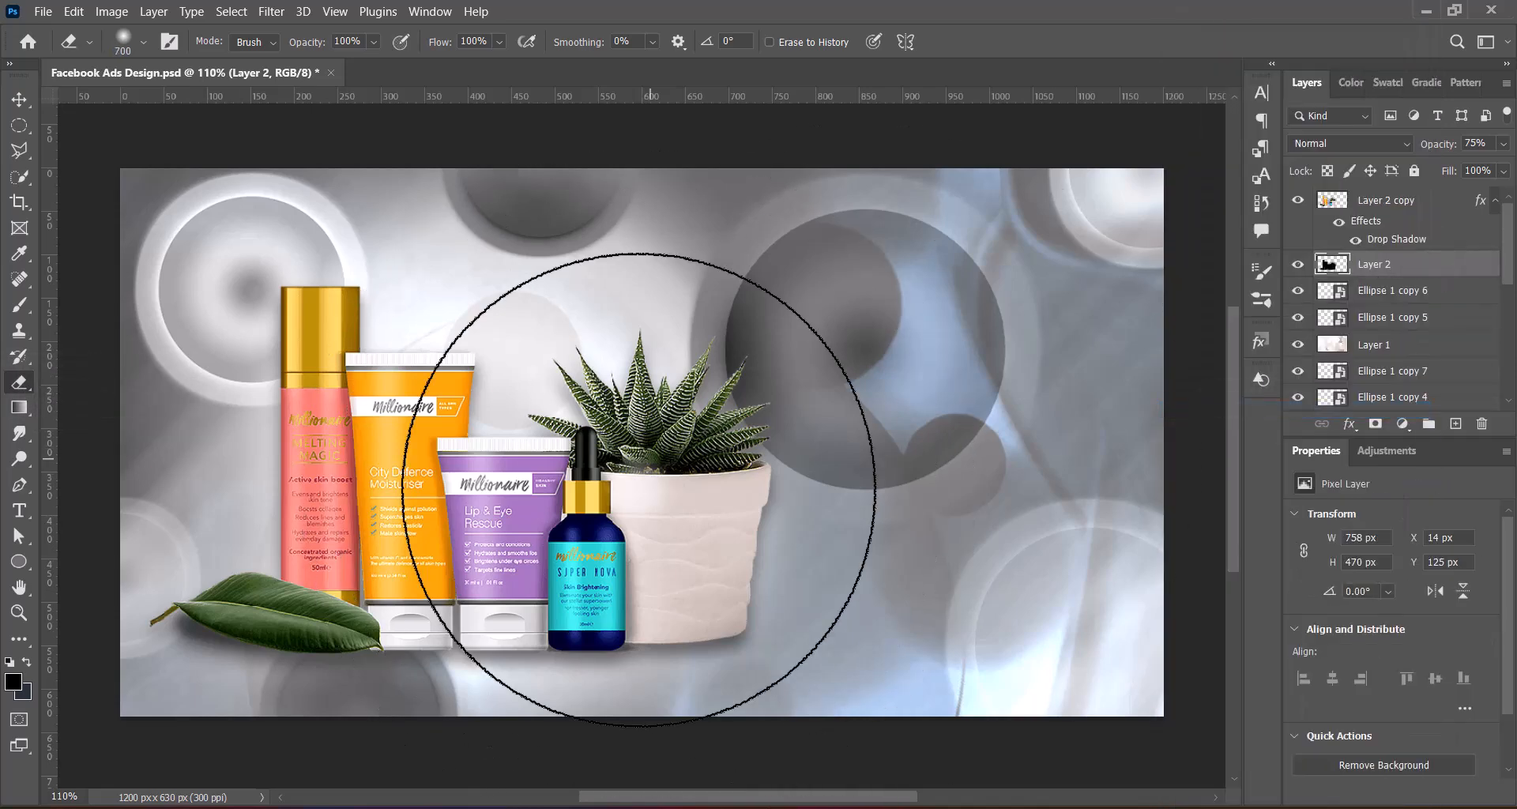
key(bracketleft)
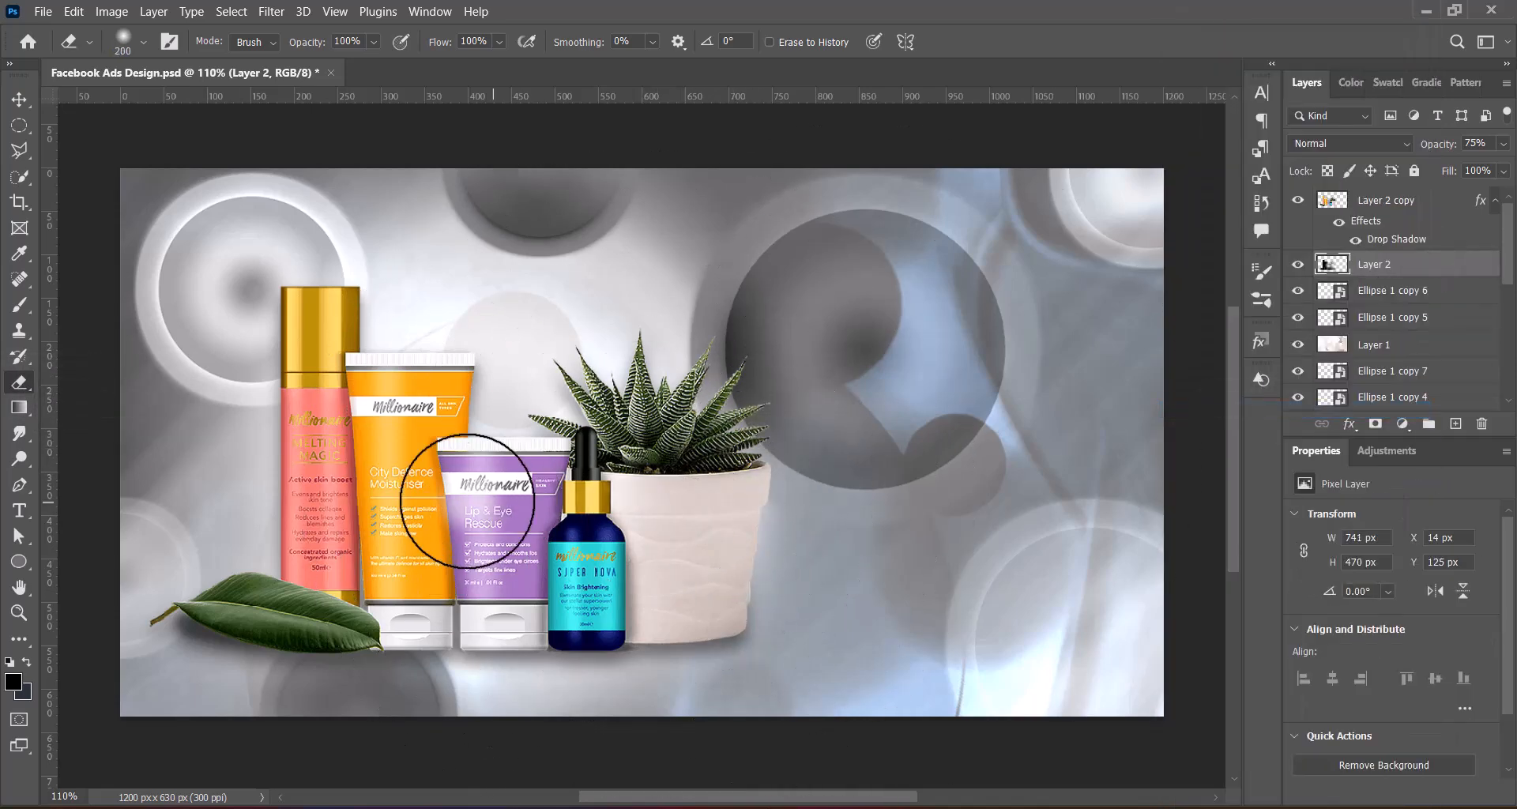
mouse_move(394, 373)
mouse_down()
mouse_move(760, 543)
mouse_move(635, 496)
mouse_move(473, 484)
mouse_move(221, 506)
mouse_move(201, 545)
mouse_move(230, 548)
mouse_move(200, 556)
mouse_move(354, 564)
mouse_move(567, 516)
mouse_move(610, 463)
mouse_move(542, 401)
mouse_move(707, 395)
mouse_move(767, 444)
mouse_move(738, 553)
mouse_move(627, 554)
mouse_move(465, 504)
mouse_move(336, 498)
mouse_move(287, 333)
mouse_move(419, 377)
mouse_up()
key(v)
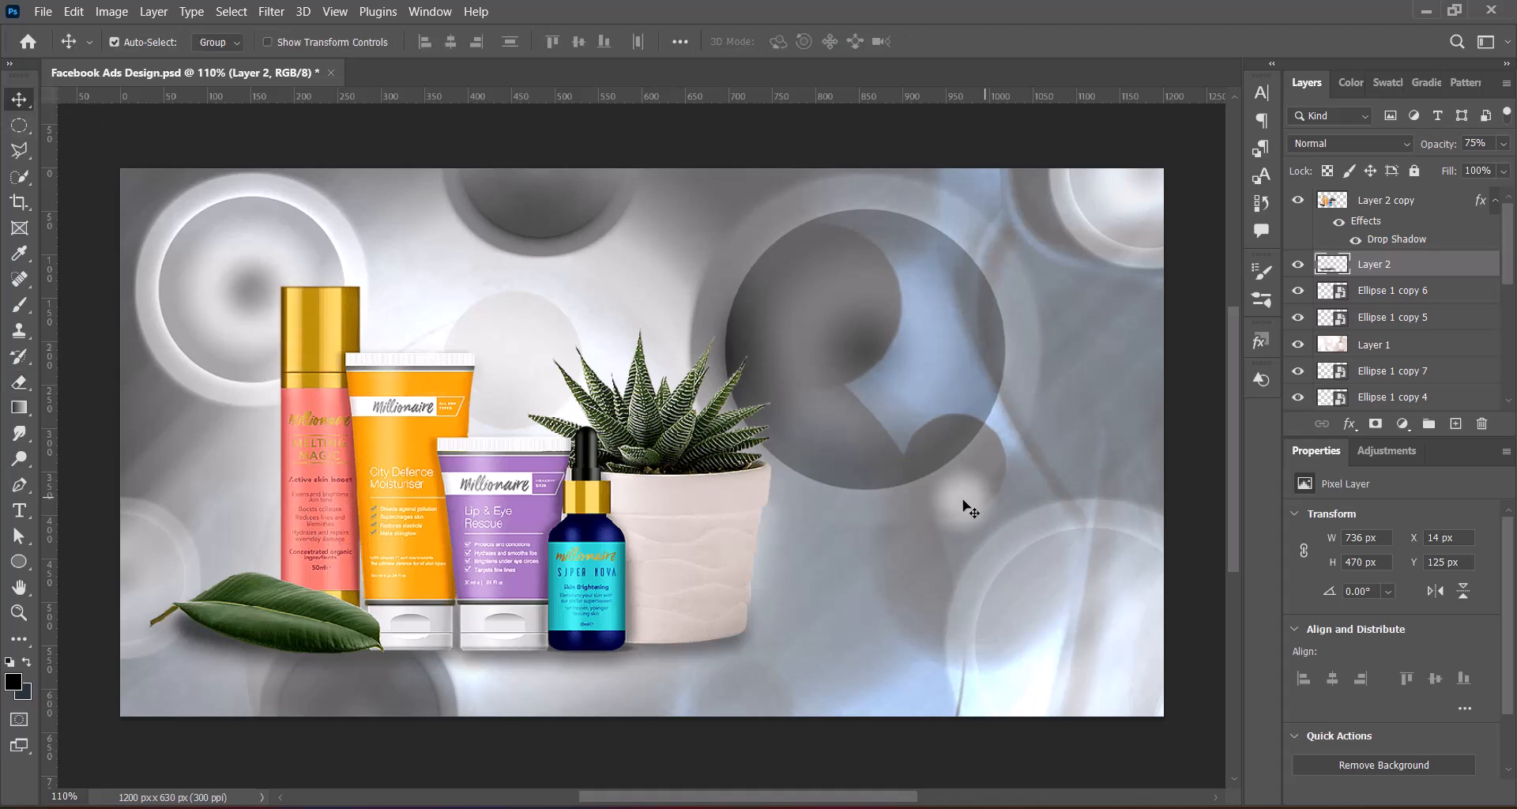
click(1449, 145)
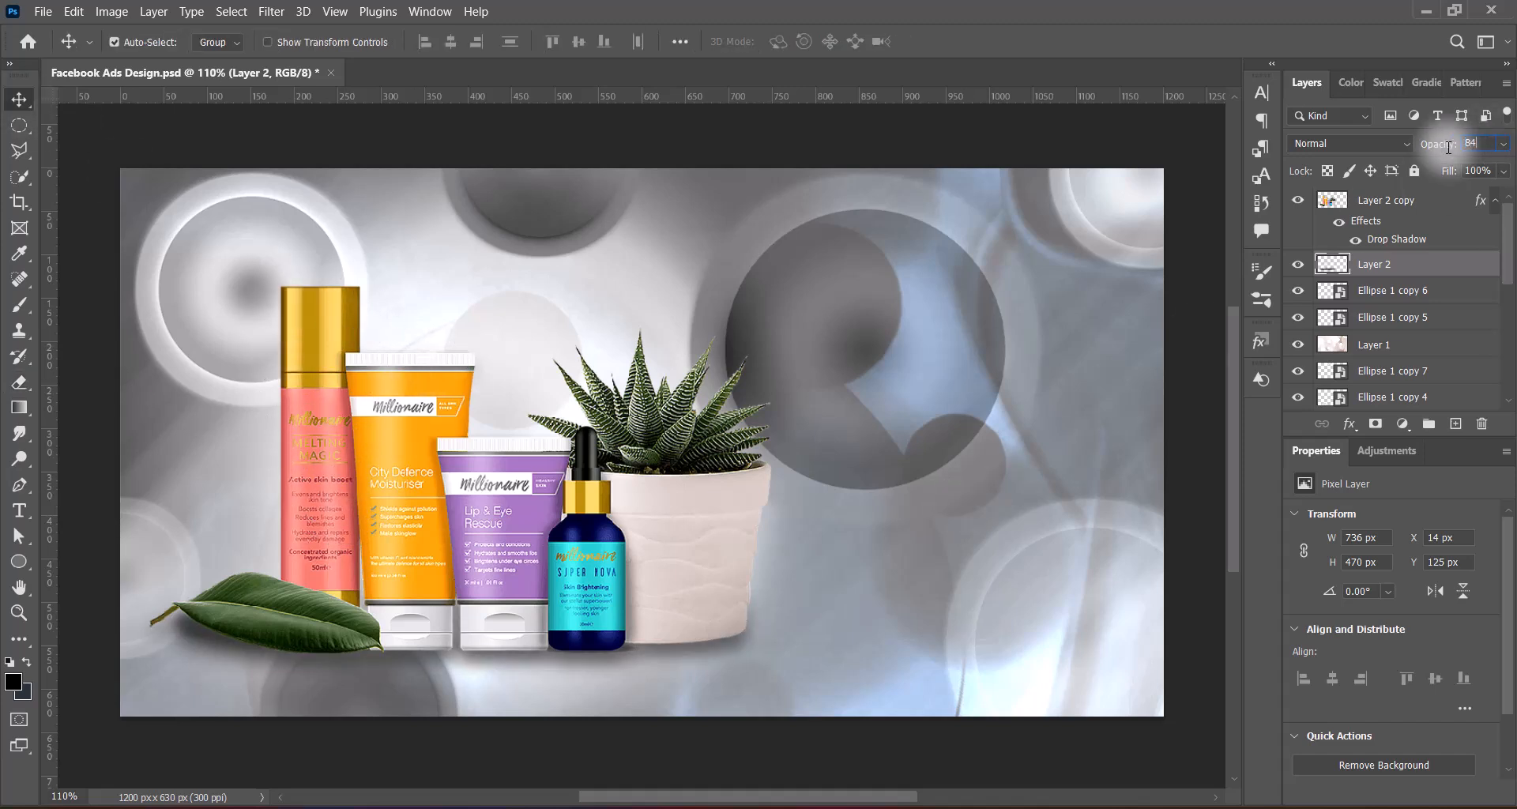
Duplicate the full-colour product layer and hide the Drop Shadow of the lower copy
click(679, 563)
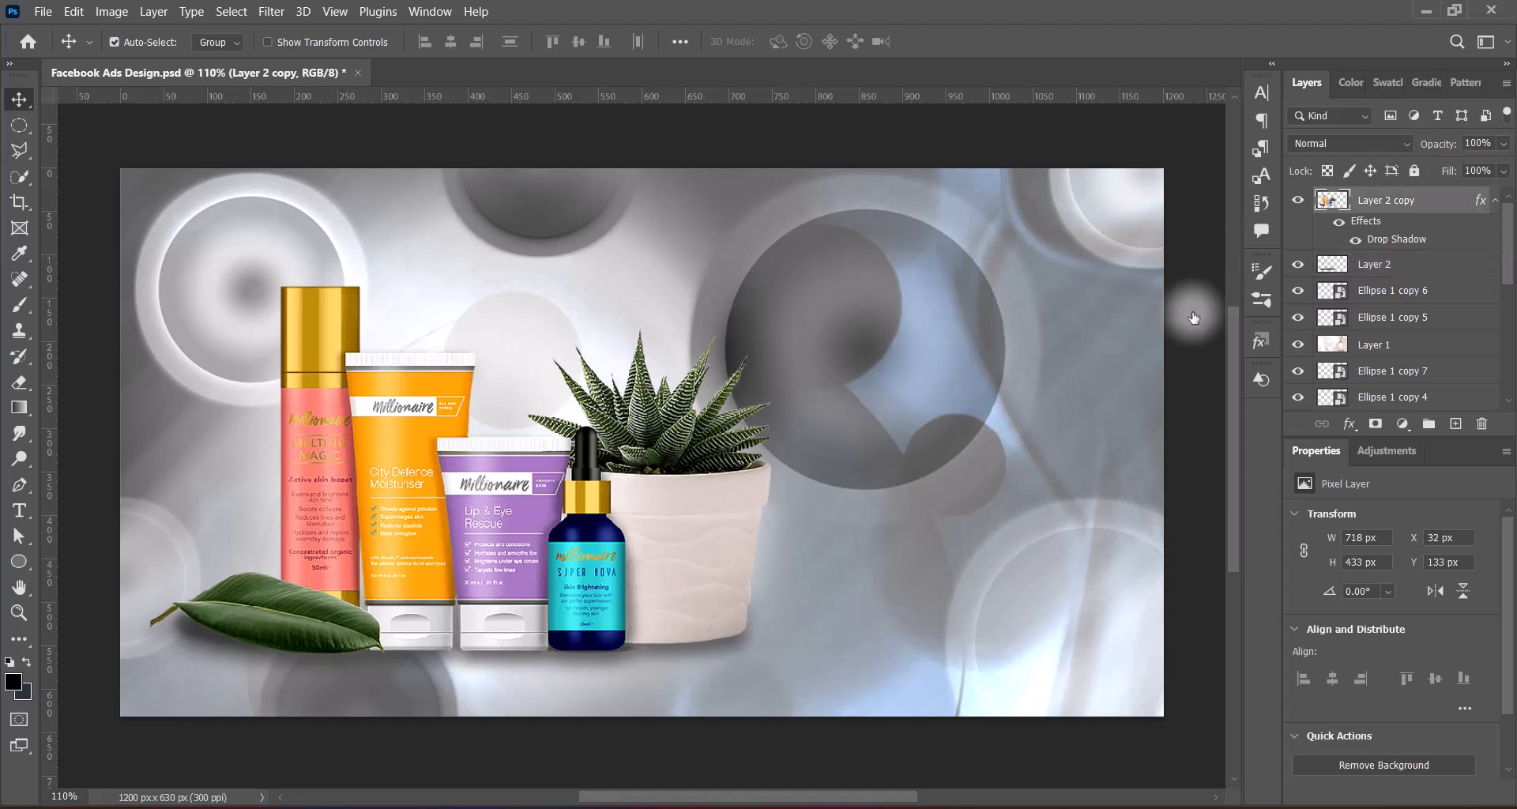
drag(1422, 200, 1468, 425)
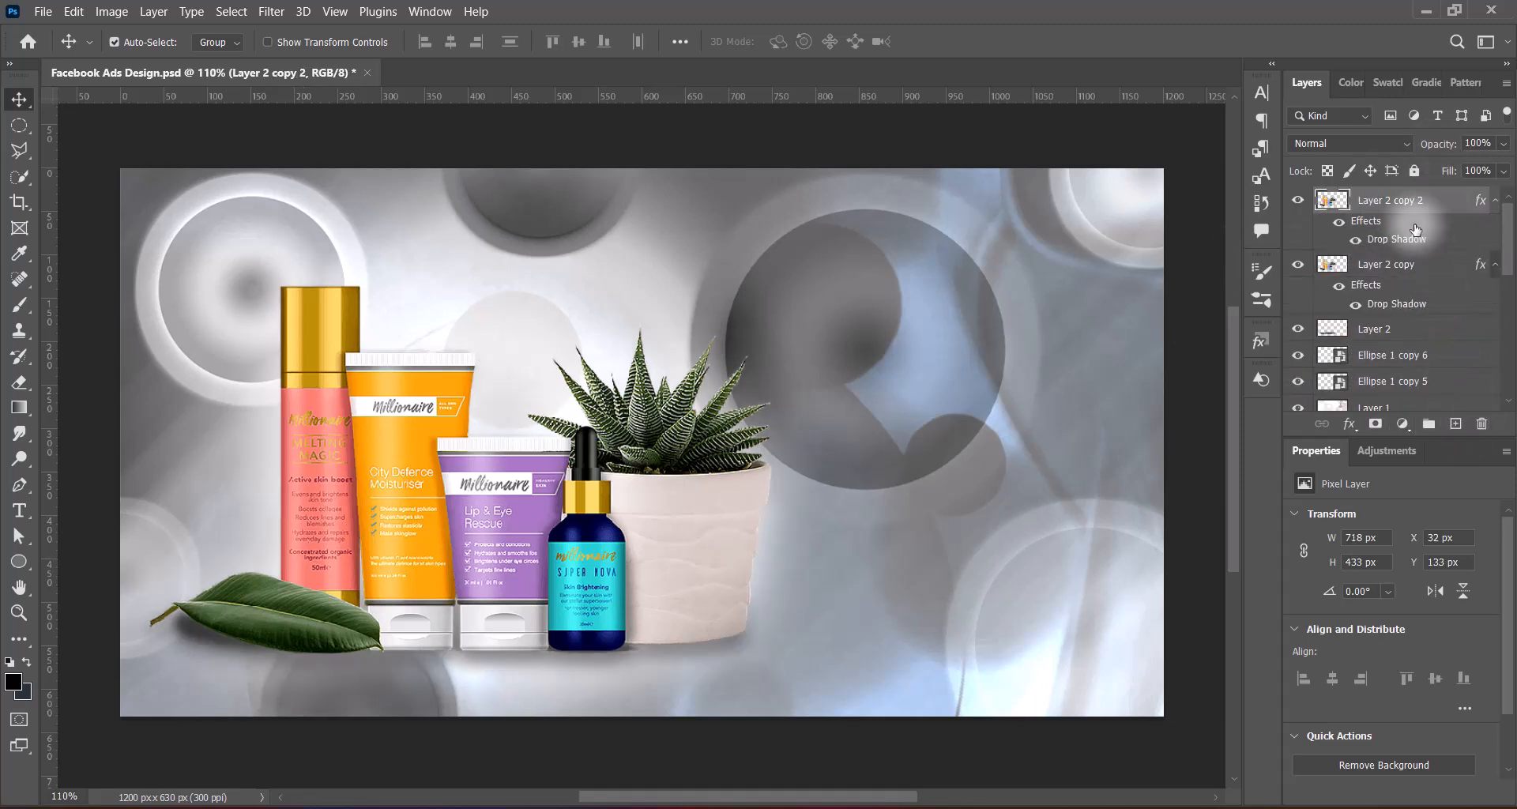
click(1356, 304)
click(1377, 267)
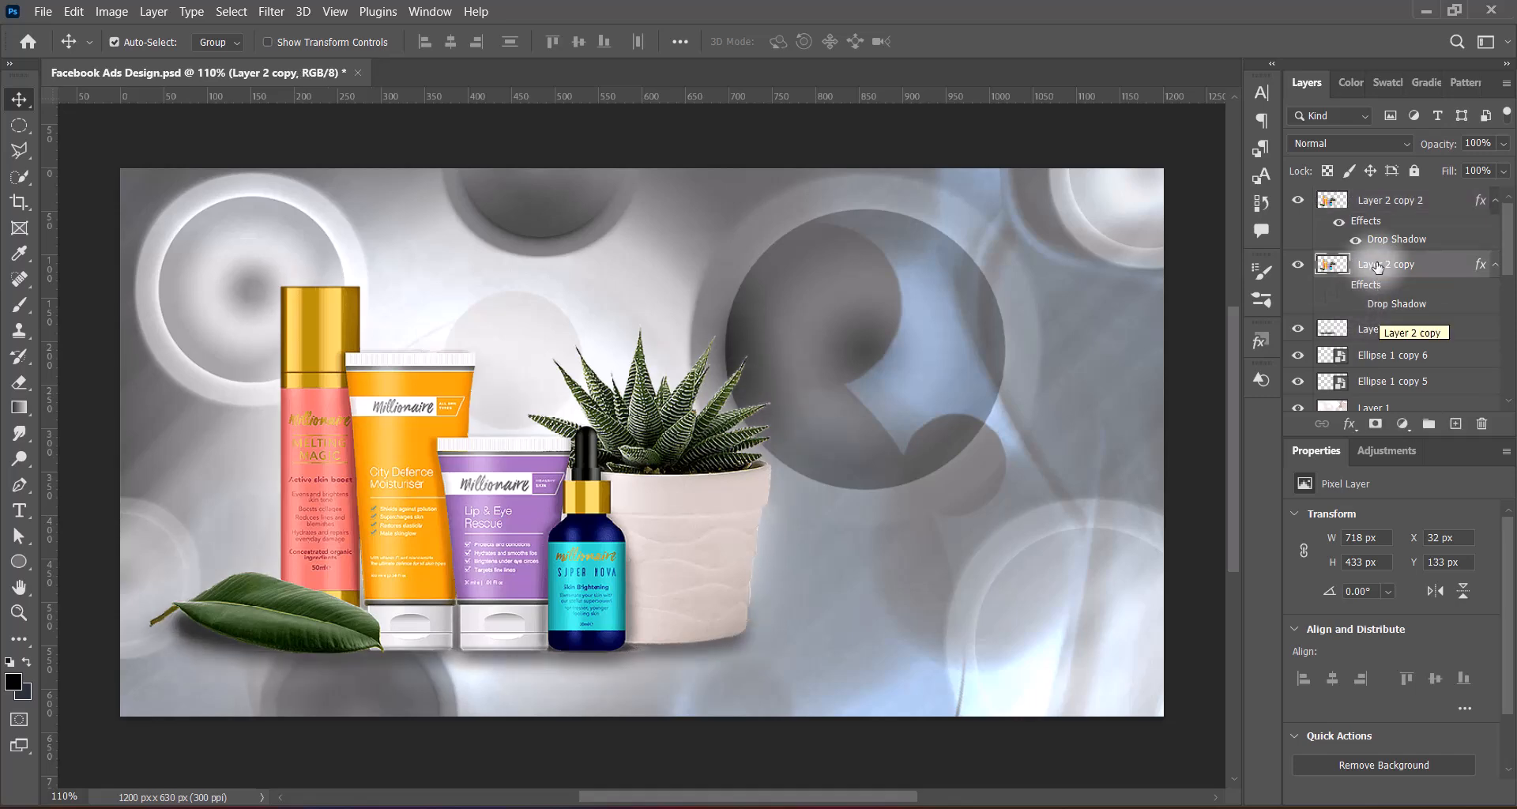
Flip the lower product copy vertically and move it beneath the products as a reflection at Y 480 px
key(ctrl+t)
right_click(553, 395)
click(594, 496)
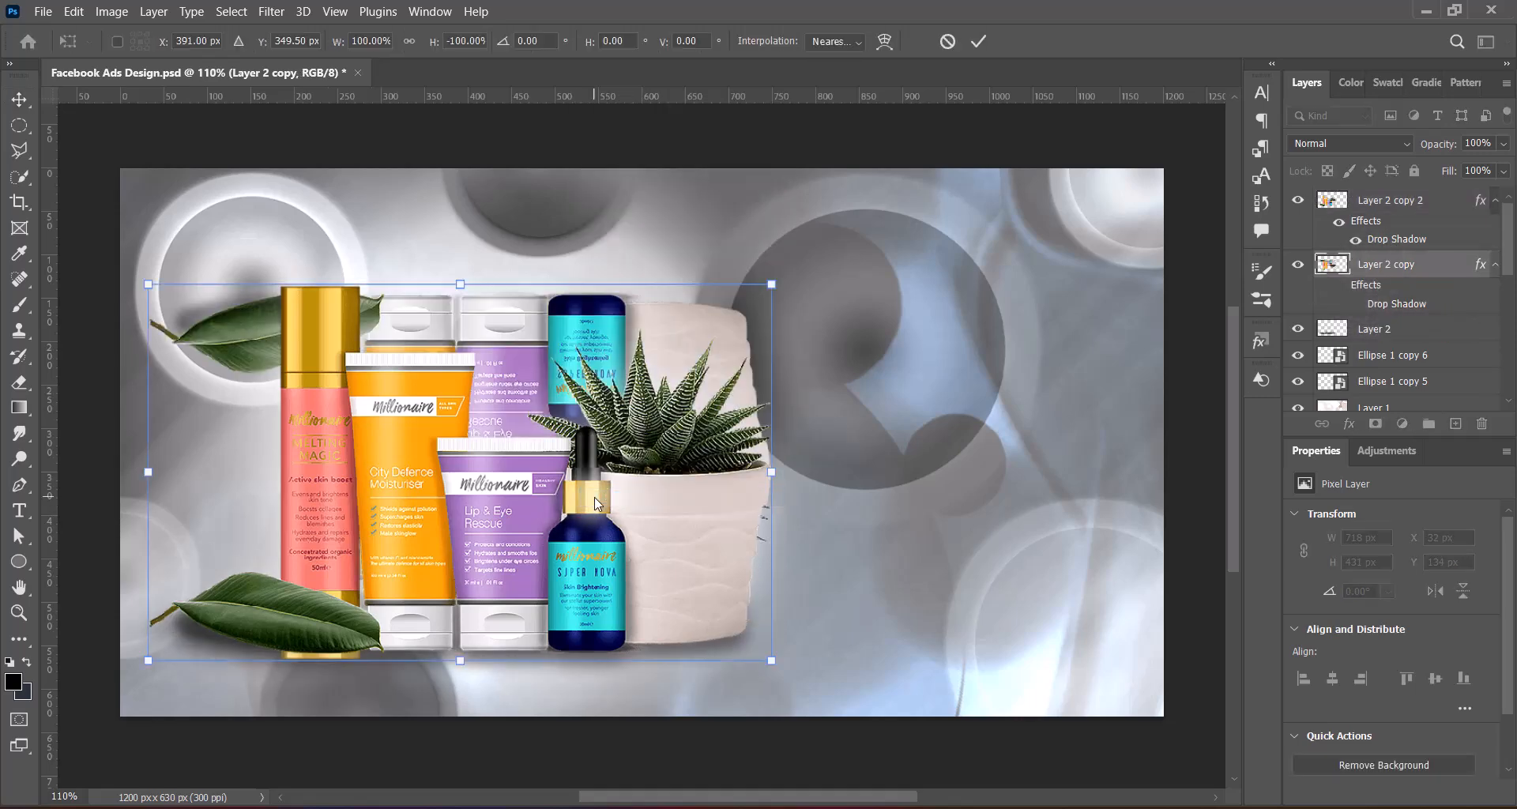
drag(533, 466, 609, 655)
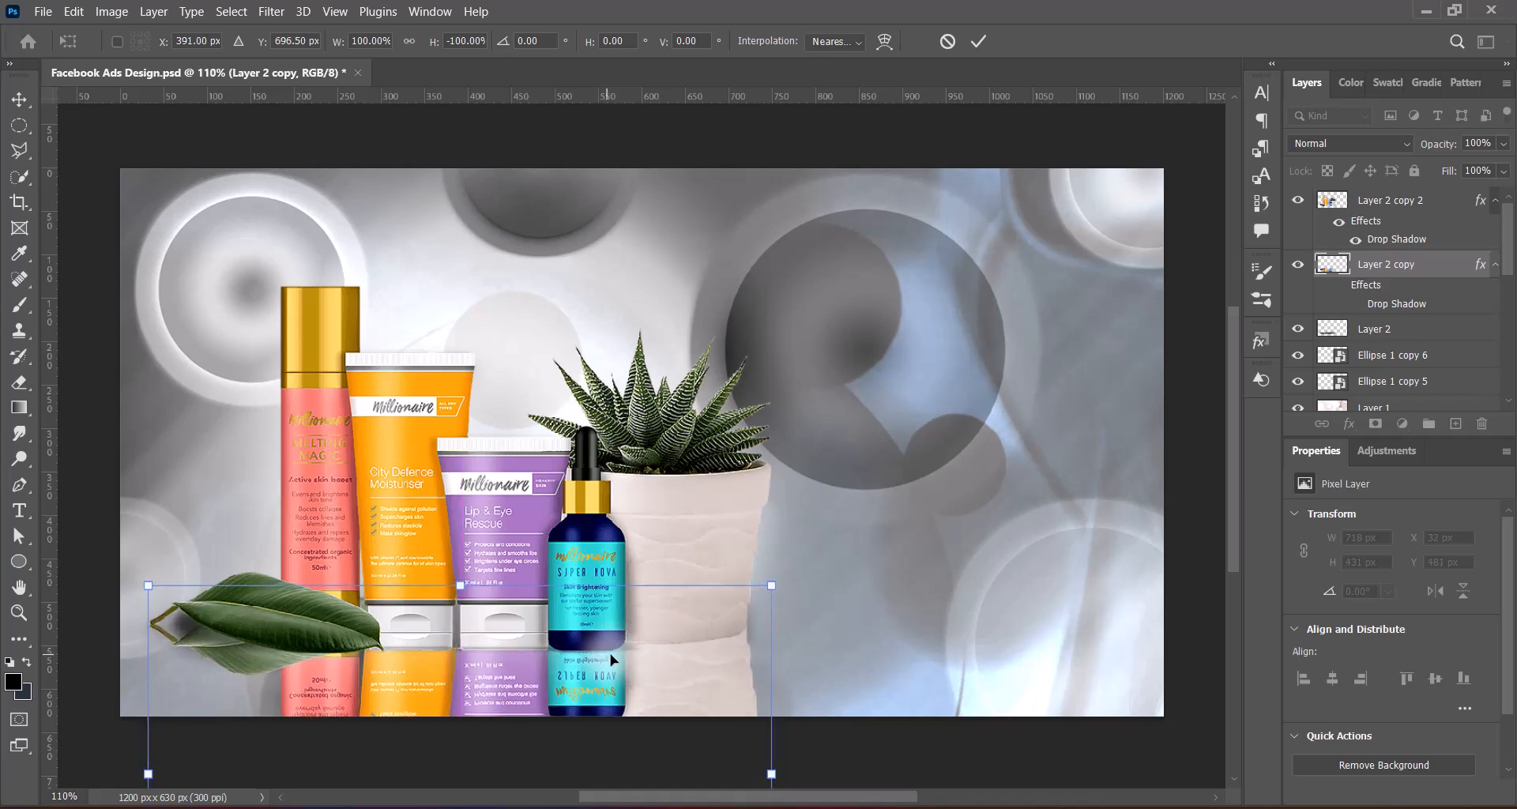
key(Return)
Set the reflection layer's opacity to 33% and apply a 2-pixel Gaussian Blur to it
click(1502, 143)
drag(1505, 166, 1435, 174)
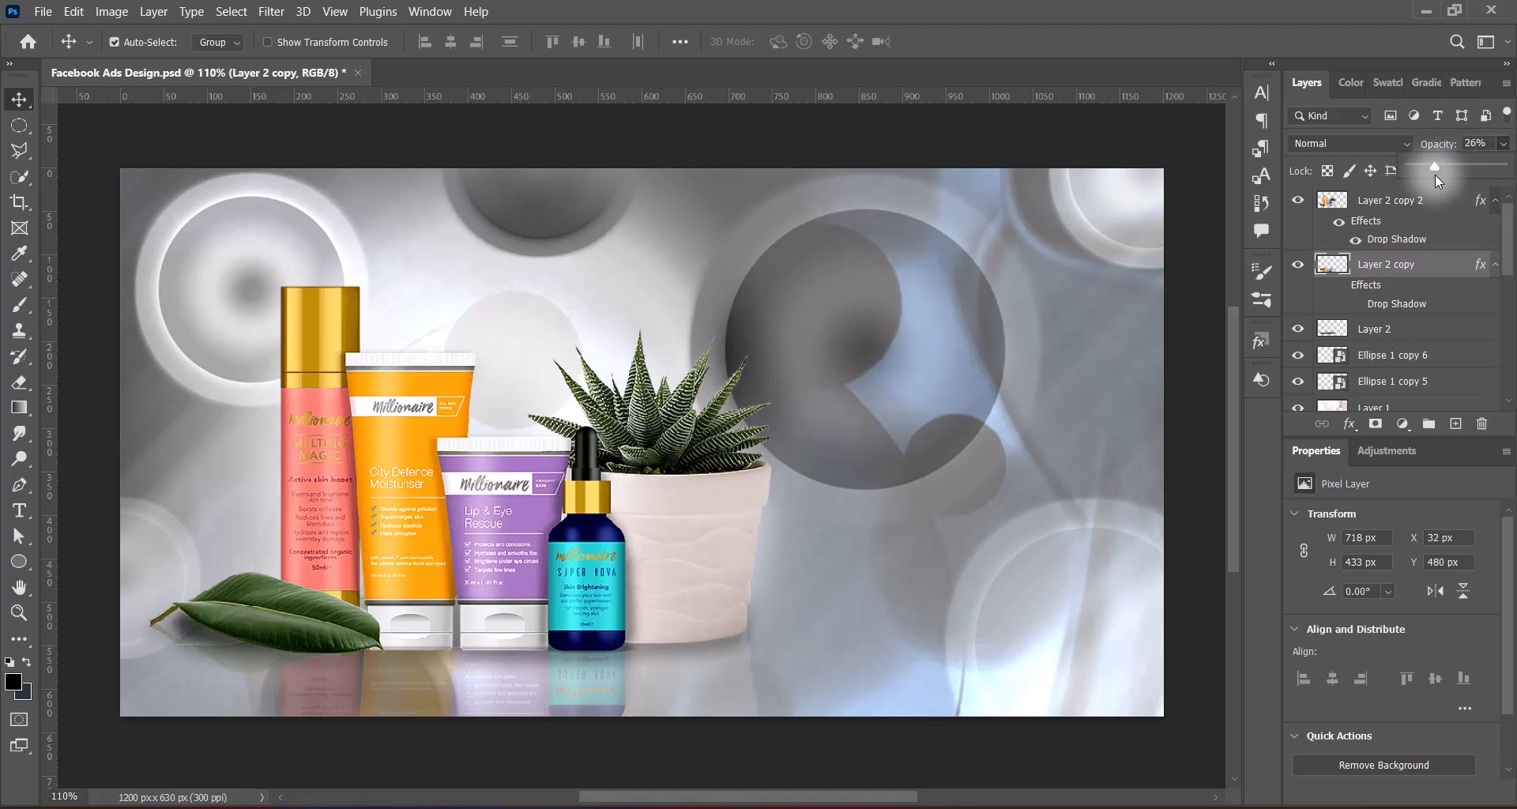
click(1473, 146)
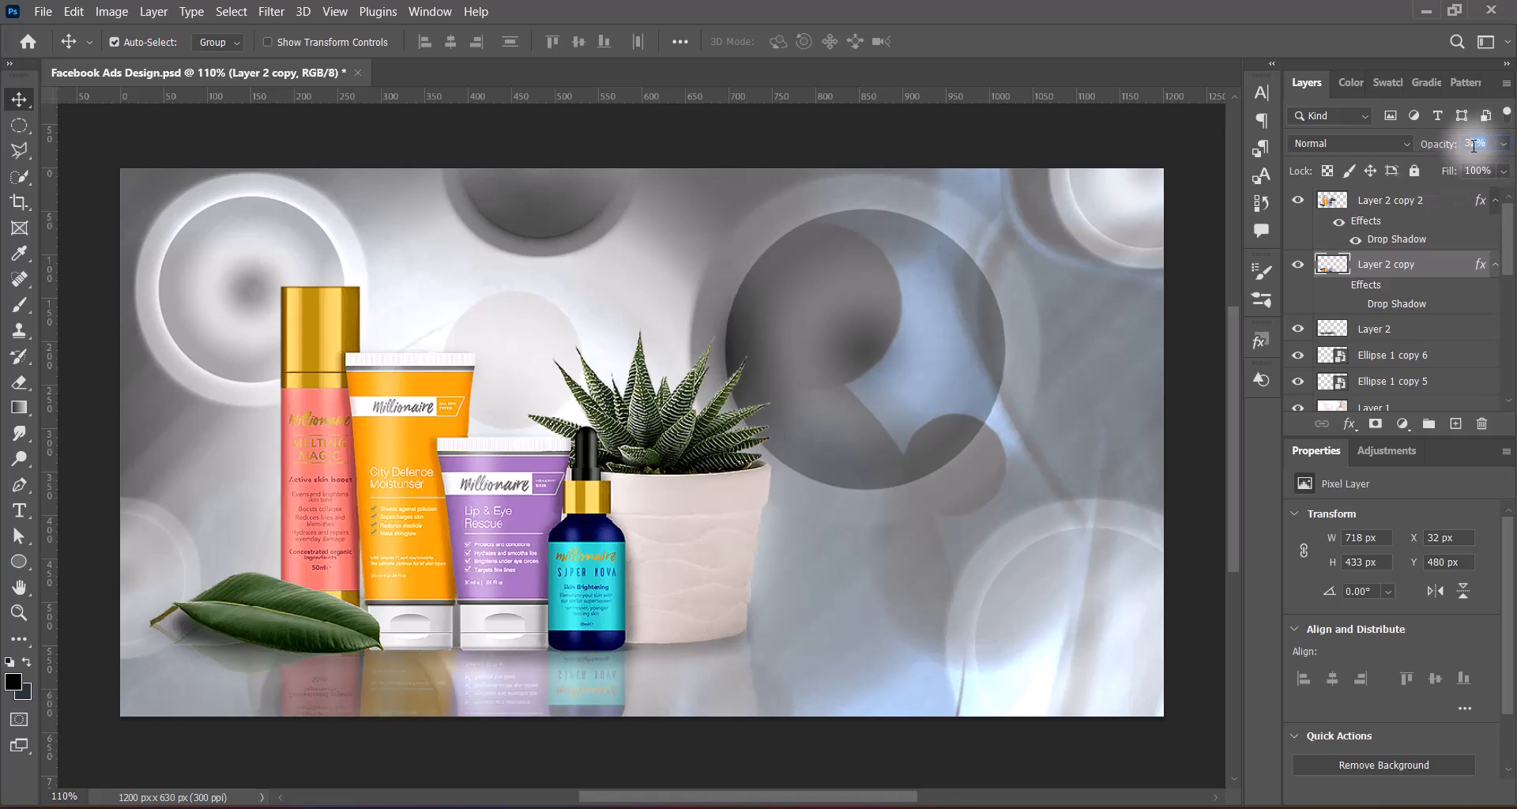
click(271, 11)
mouse_move(300, 247)
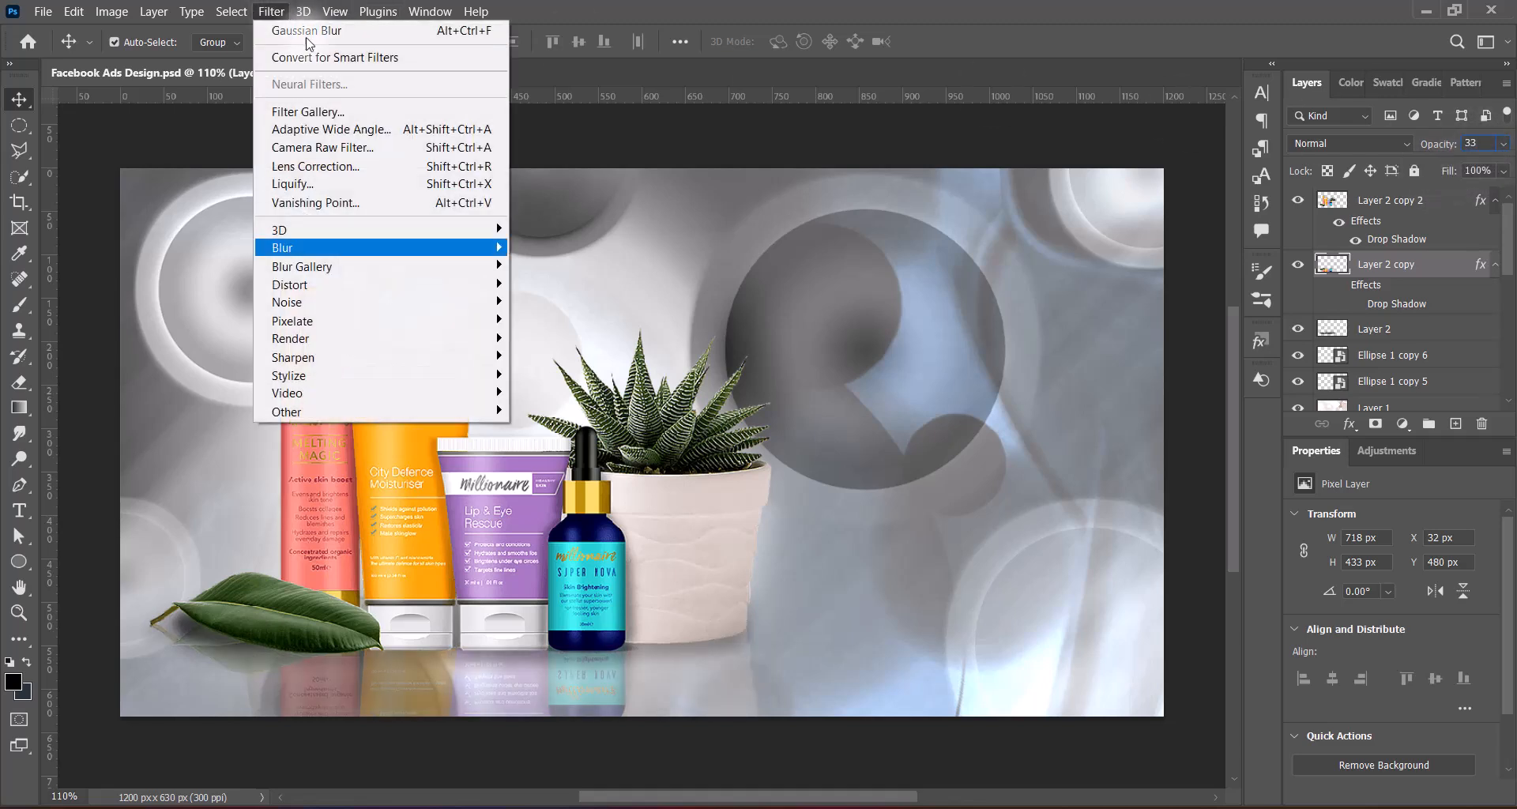
click(556, 320)
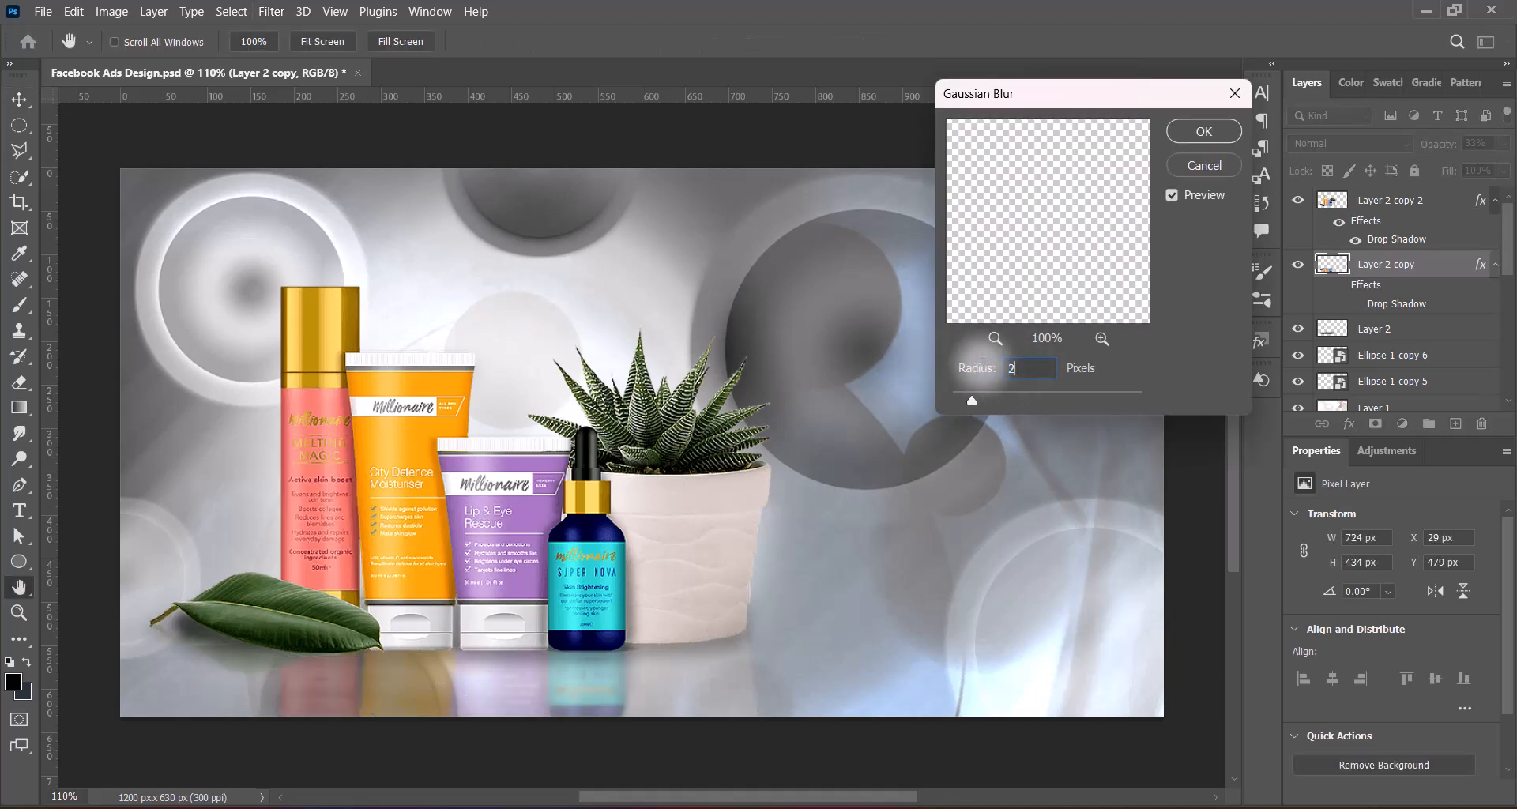
click(1203, 133)
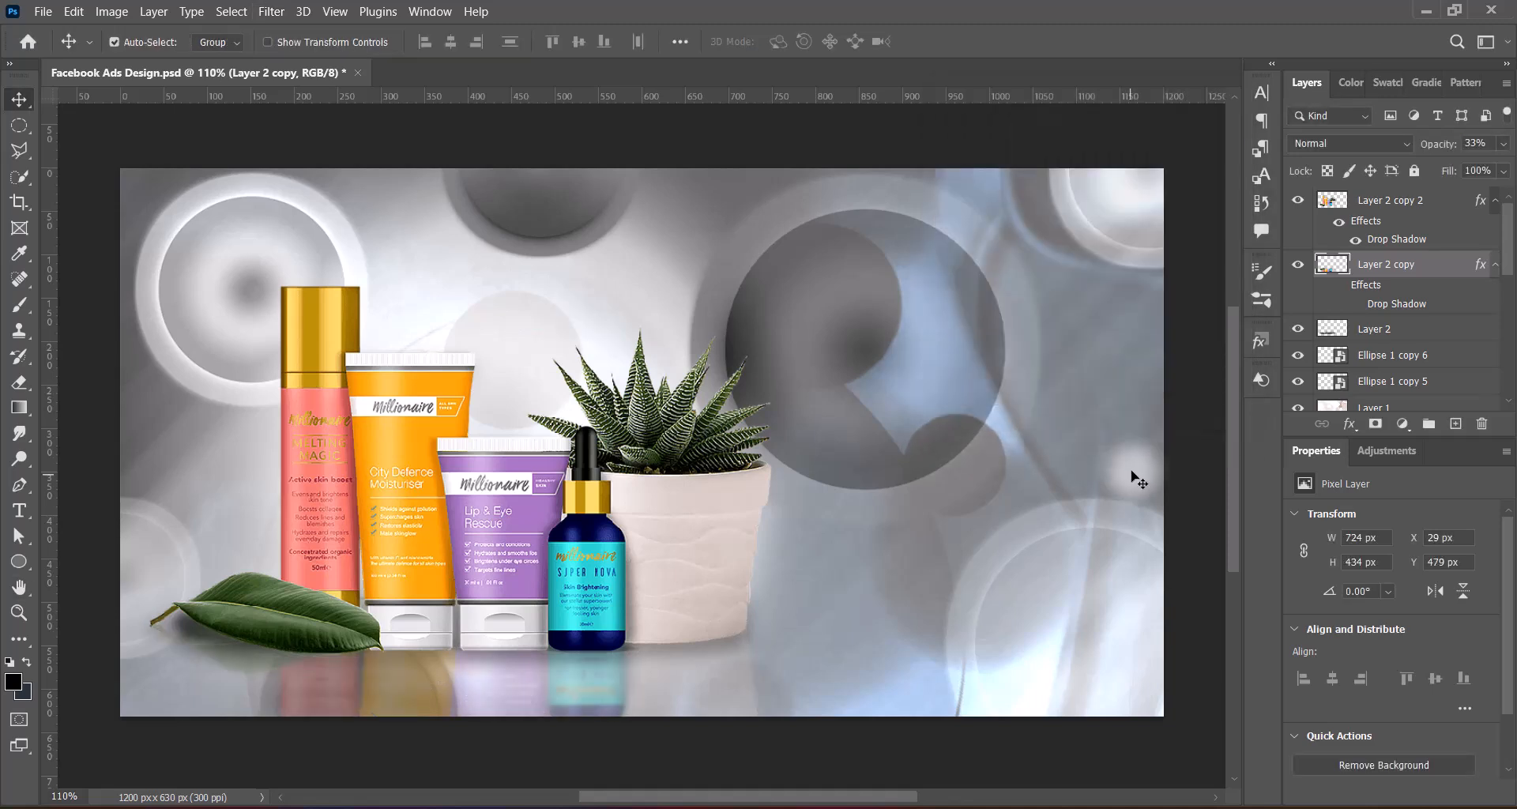
Add a new layer beneath the shadow layer and make a full-width rectangular selection about 182 px high along the canvas's lower edge
click(1358, 355)
click(1455, 425)
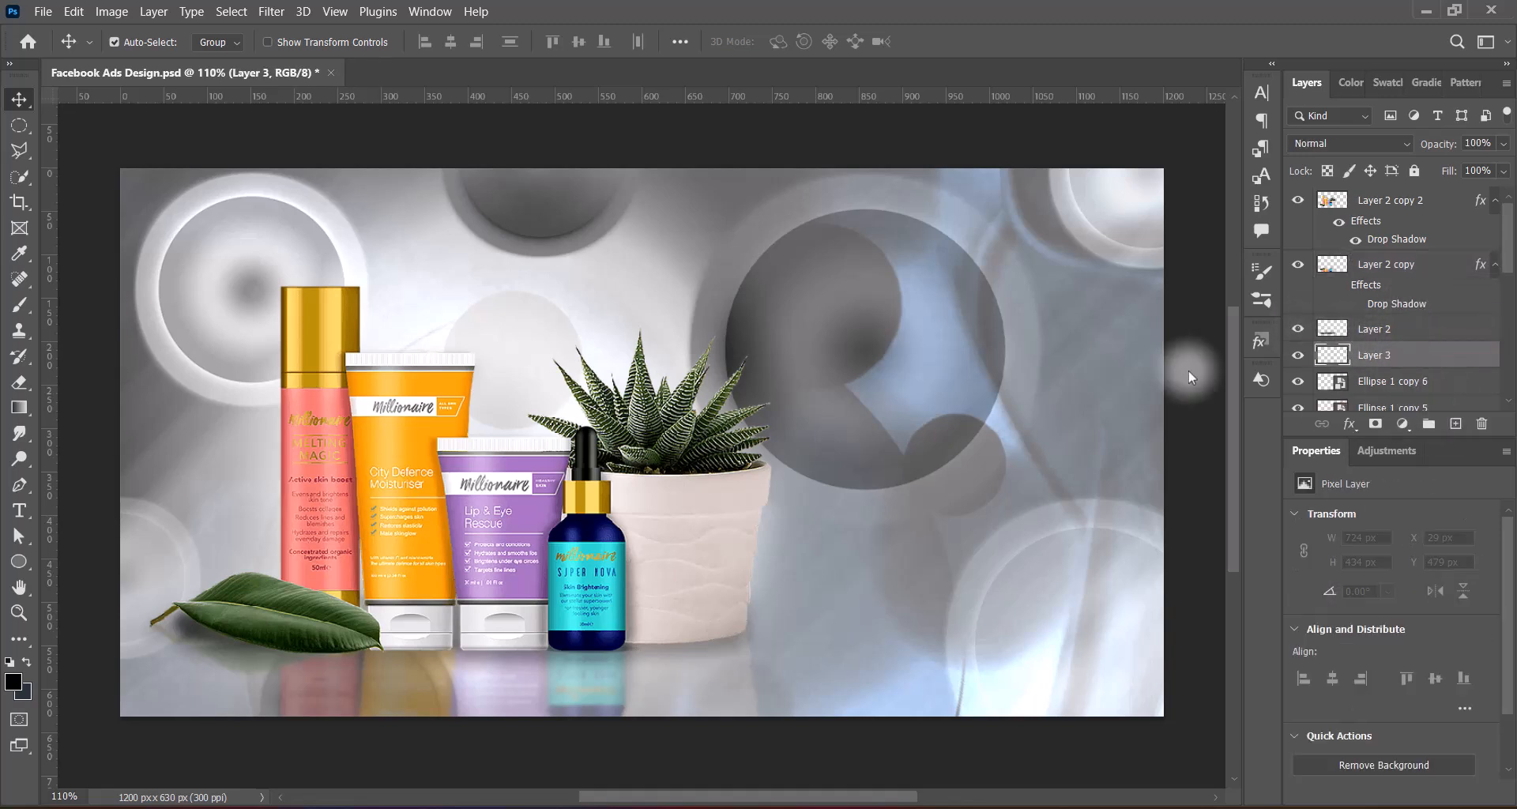
click(21, 126)
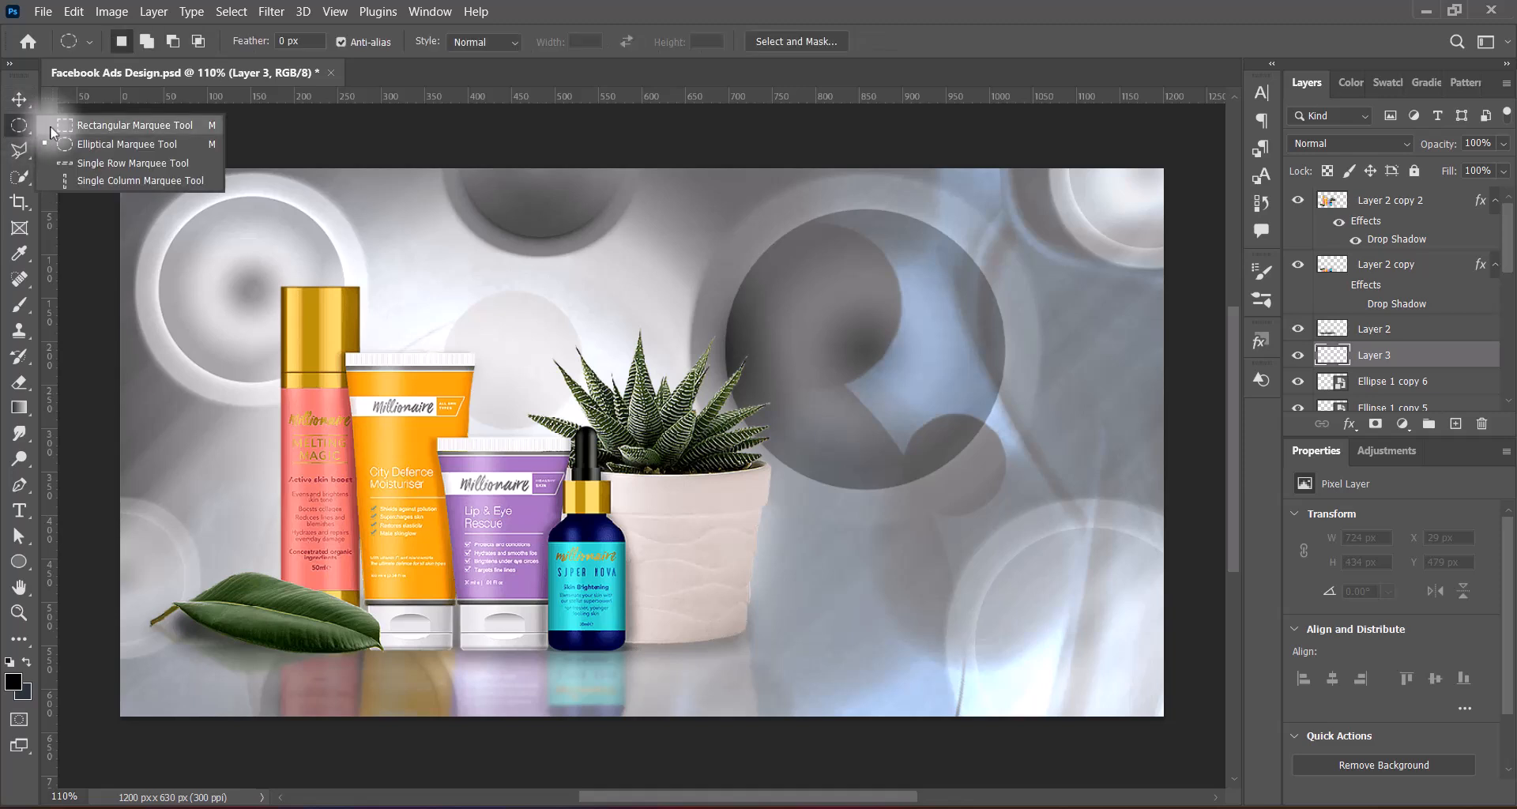
click(126, 125)
drag(98, 557, 1221, 788)
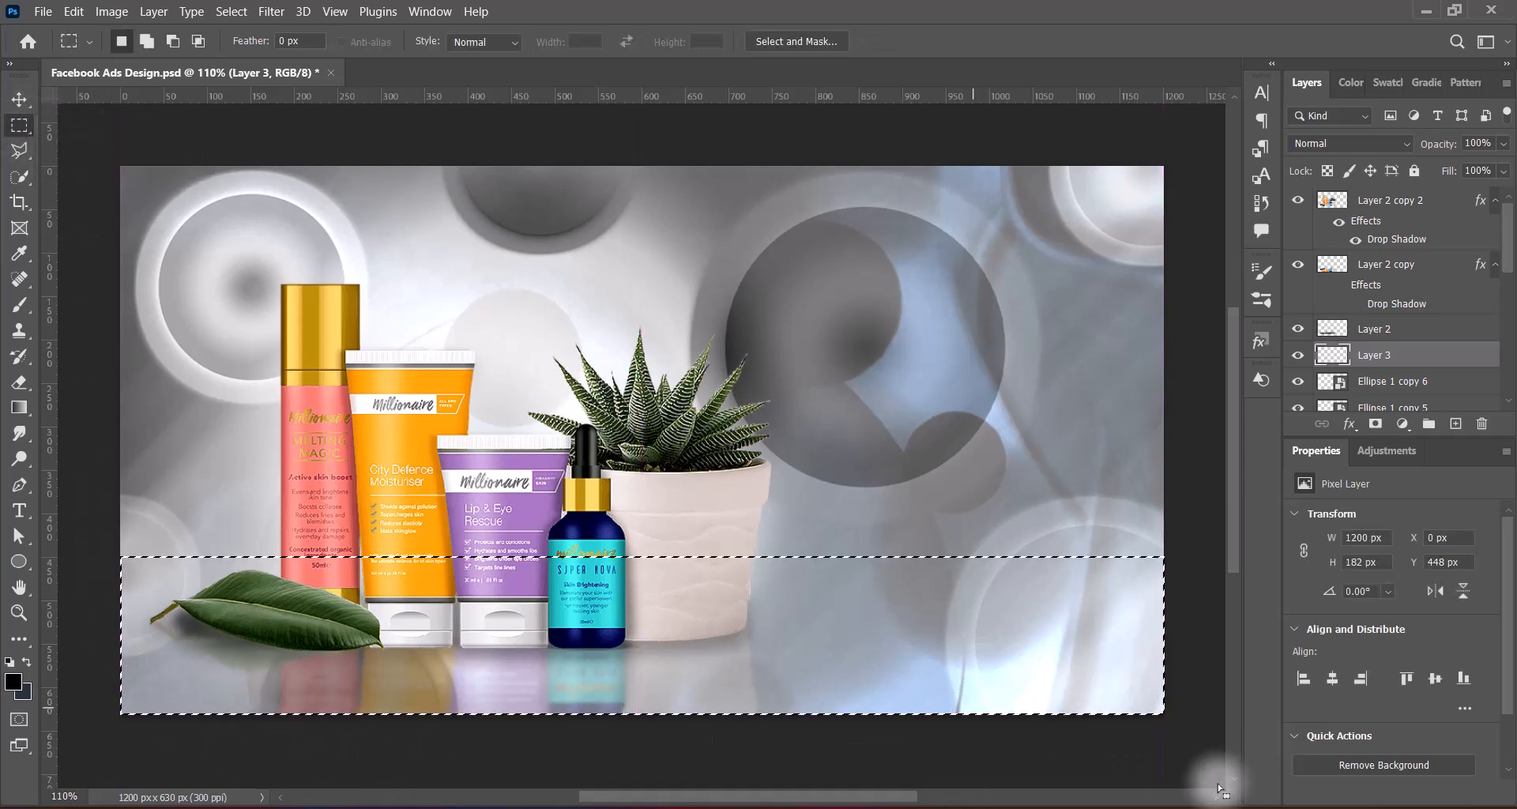
Fill the selection with a white-to-transparent gradient fading upward from the canvas's lower edge, and deselect
click(19, 100)
click(11, 662)
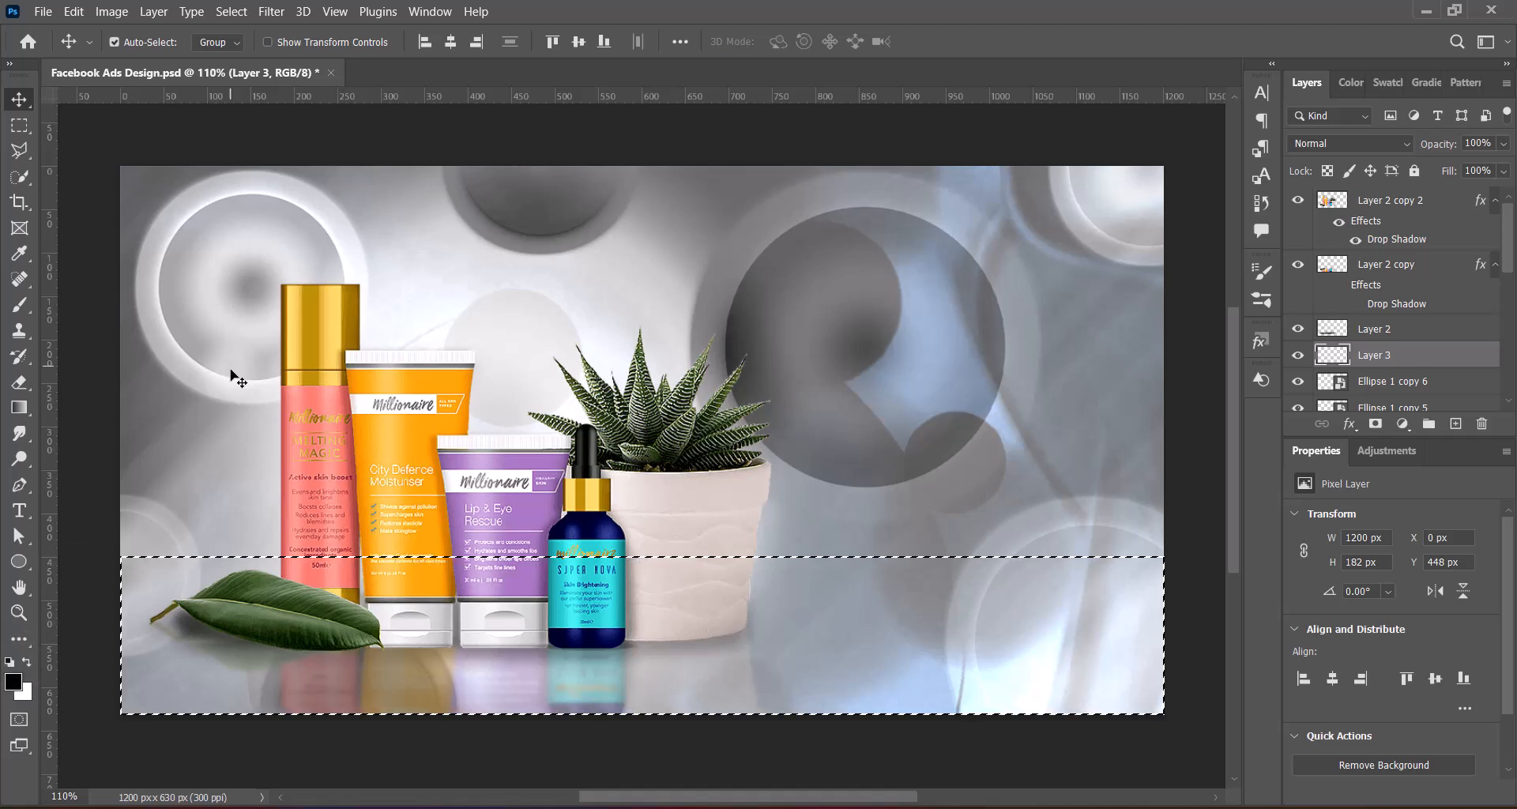
click(20, 408)
drag(734, 745, 736, 571)
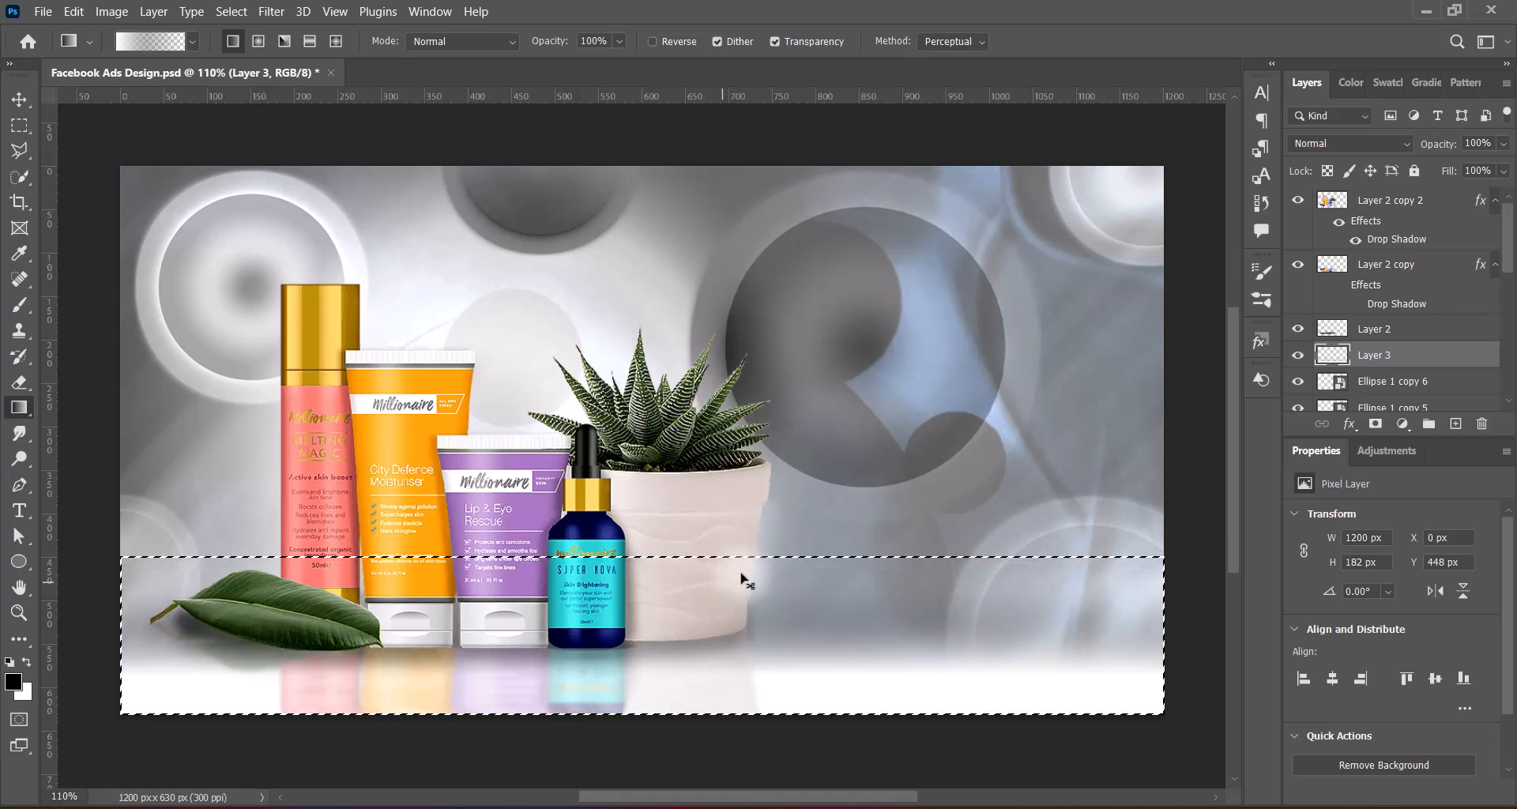
drag(734, 744, 738, 633)
key(v)
key(ctrl+d)
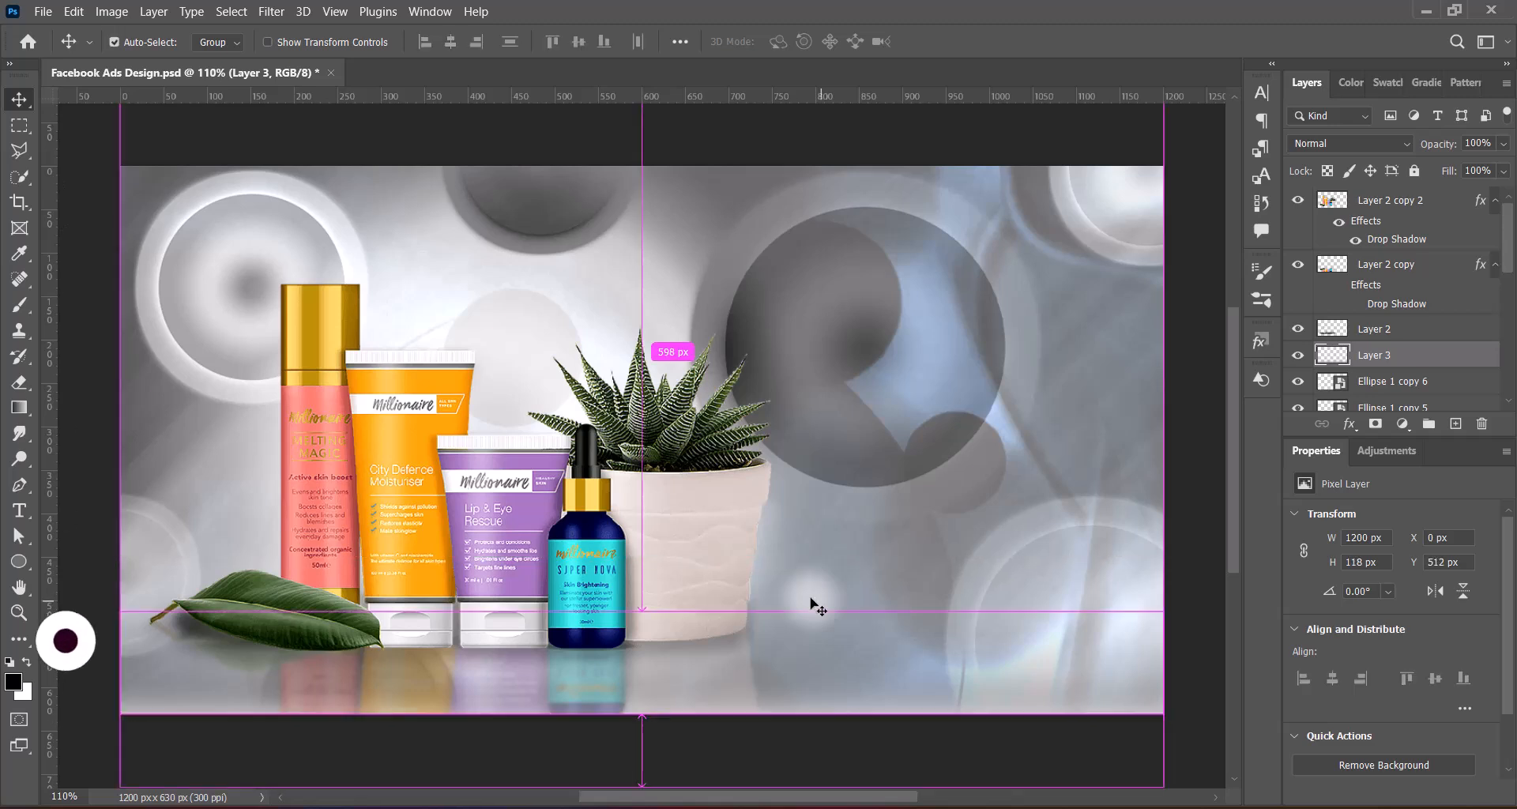
Enlarge the white gradient to 1929 × 190 px and convert its layer to a smart object
key(ctrl+t)
drag(642, 610, 640, 548)
key(Return)
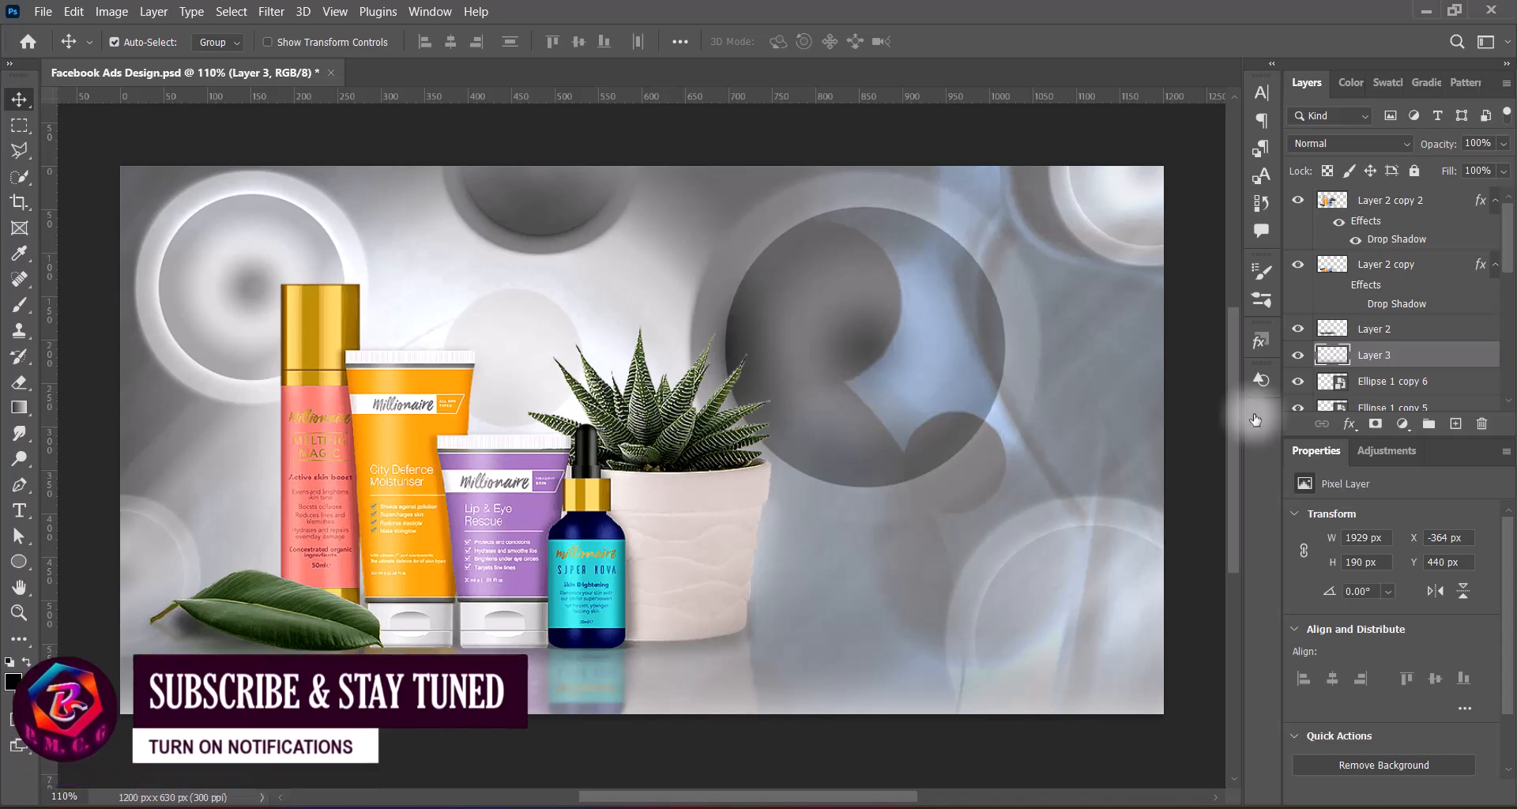
right_click(1391, 355)
click(1280, 322)
Set the gradient layer's blend mode to Subtract to darken the floor area
click(1350, 143)
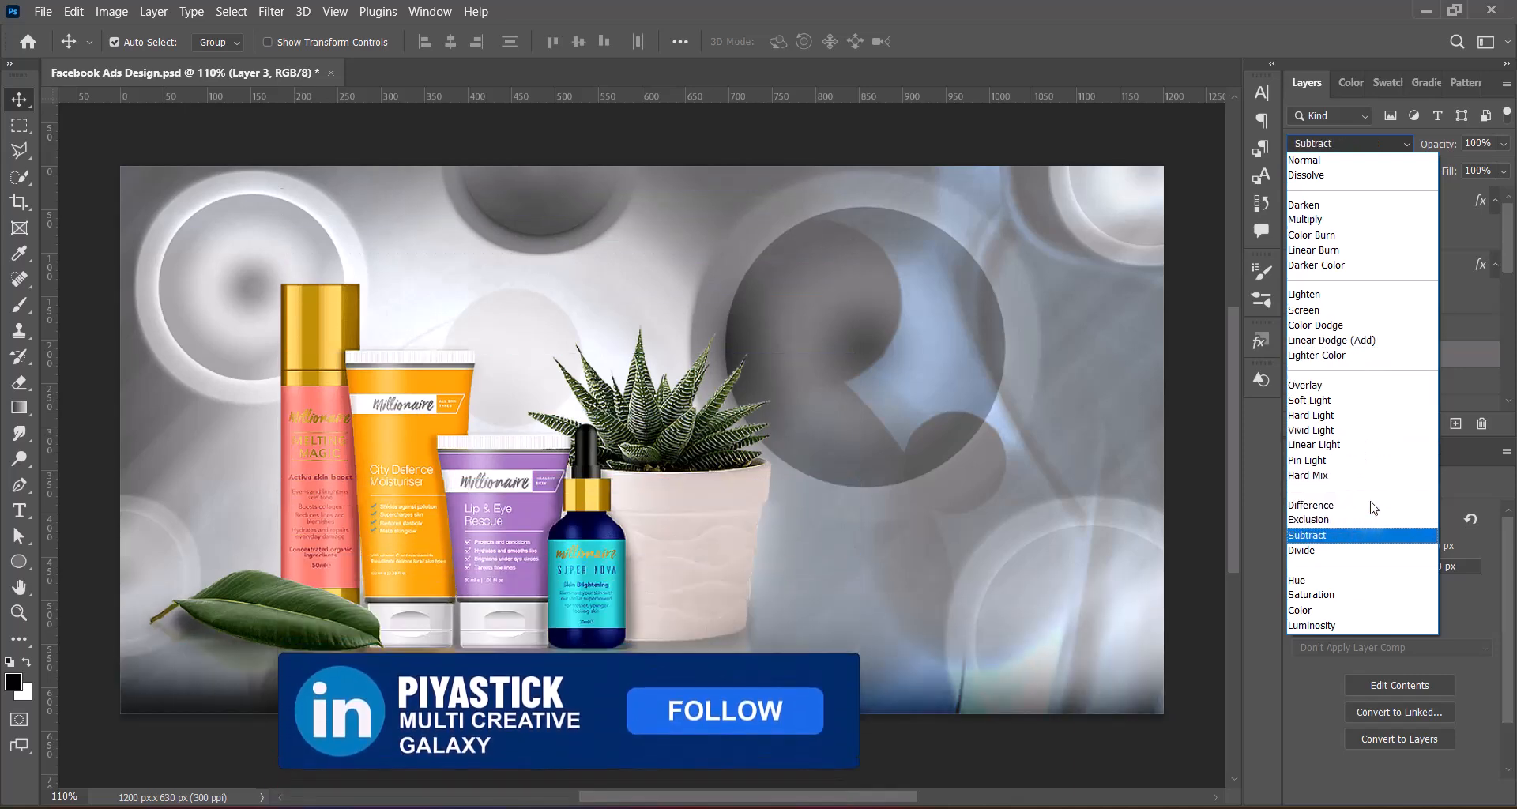
key(Up)
key(Down)
key(Down)
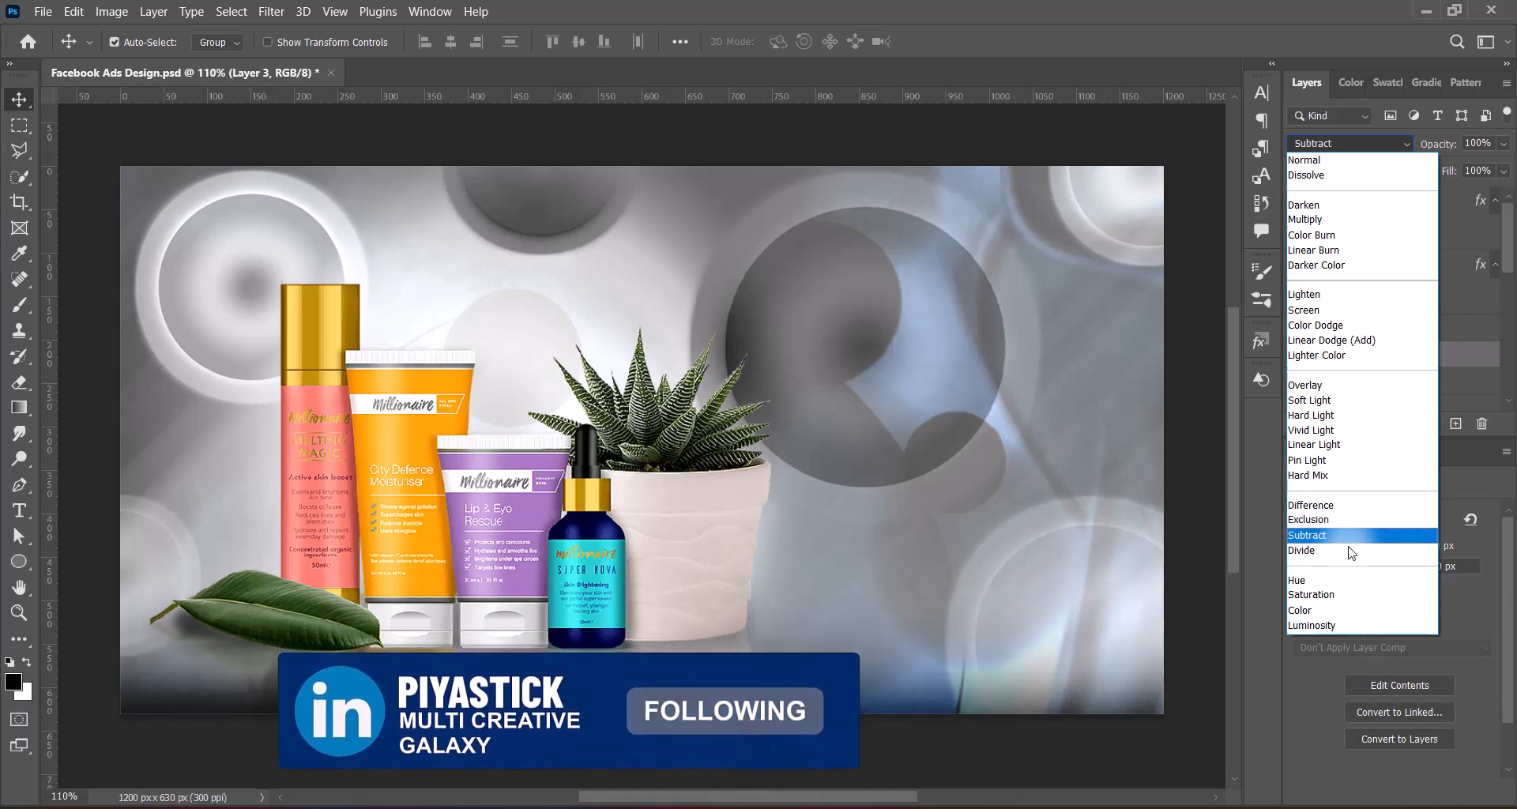
key(Up)
key(Up)
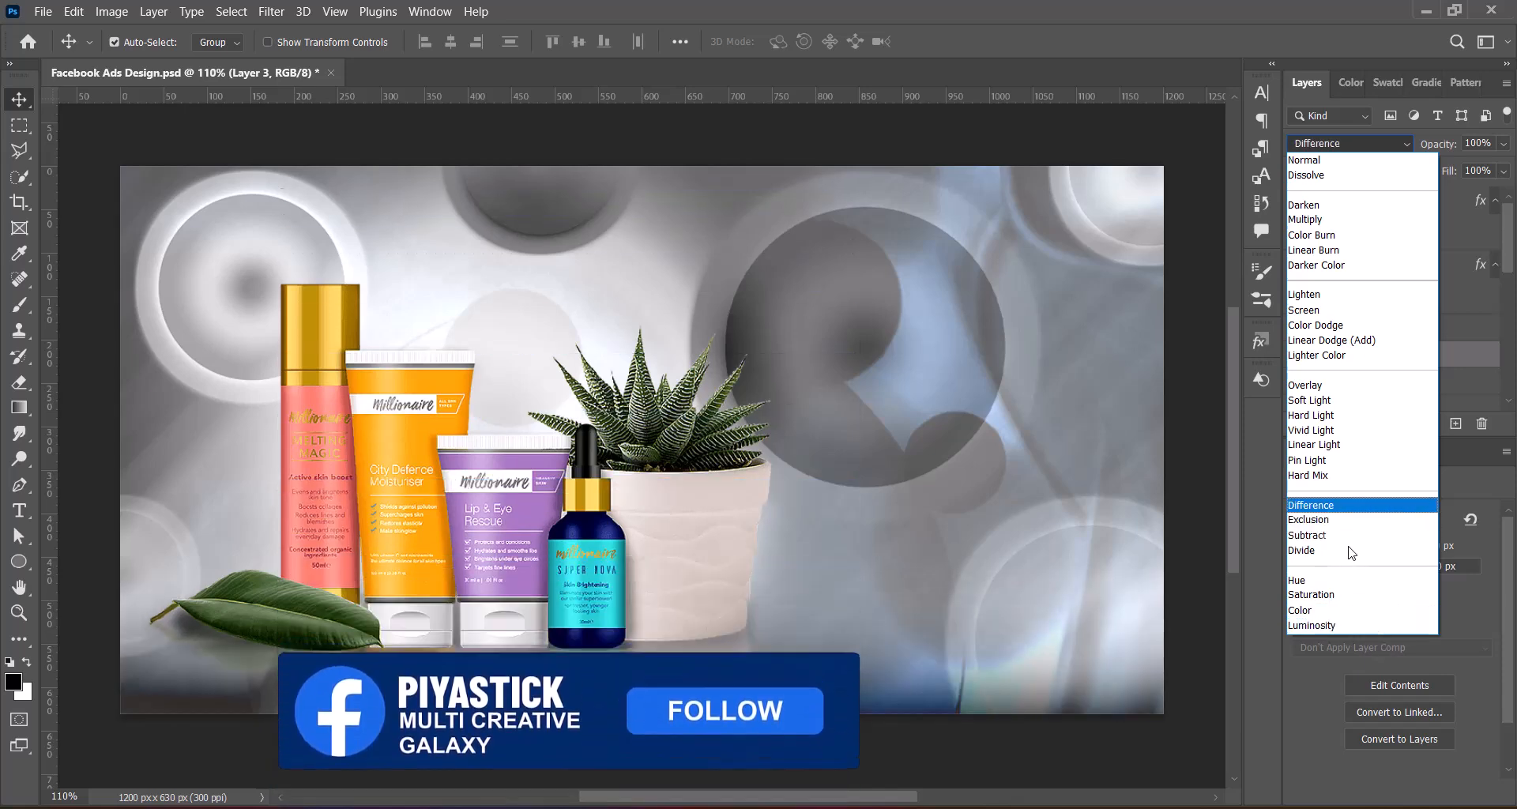
click(1352, 537)
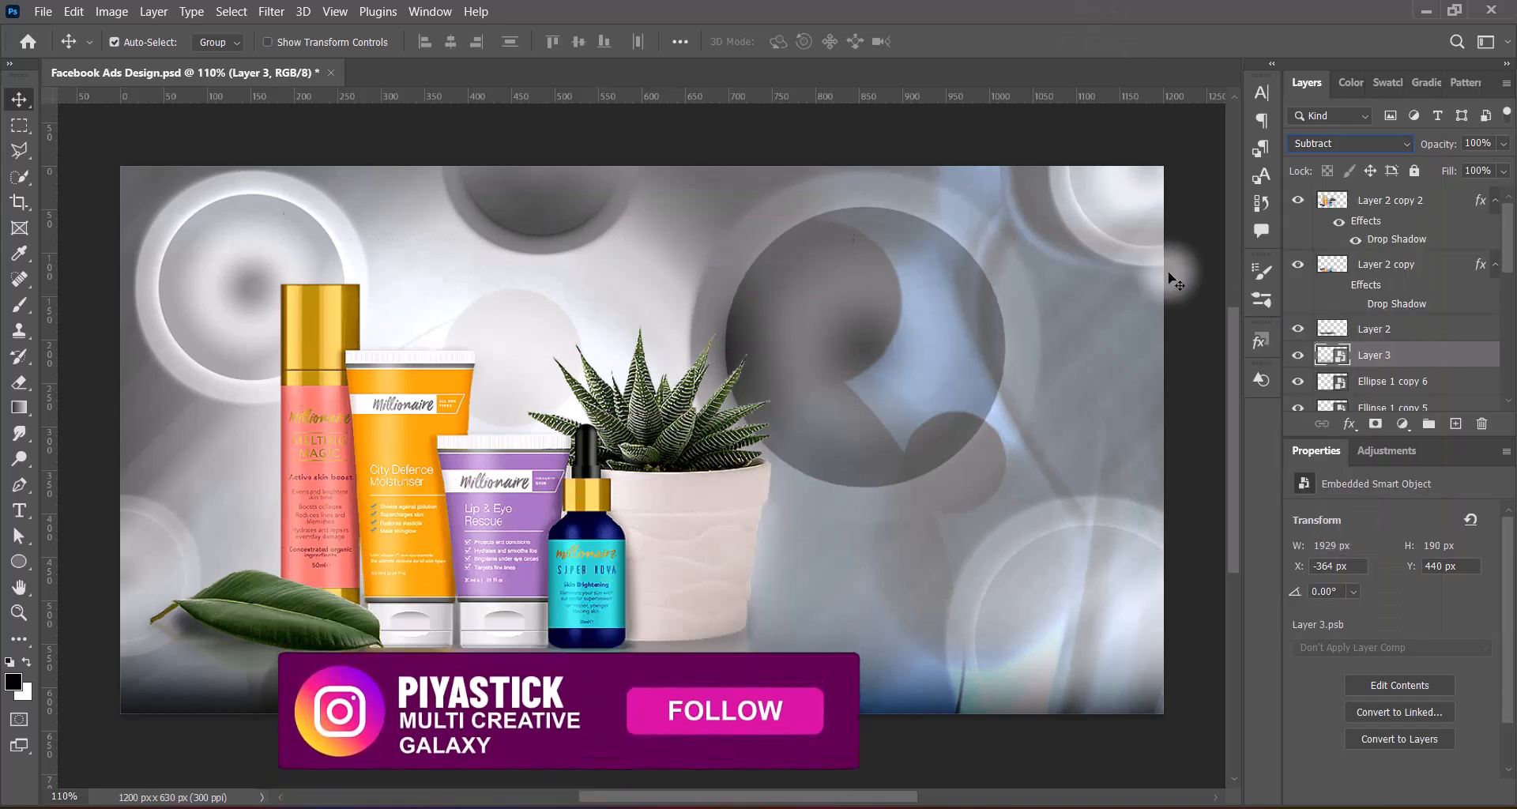
Enlarge the gradient layer to 2417 × 238 px and set its opacity to 87%
key(ctrl+t)
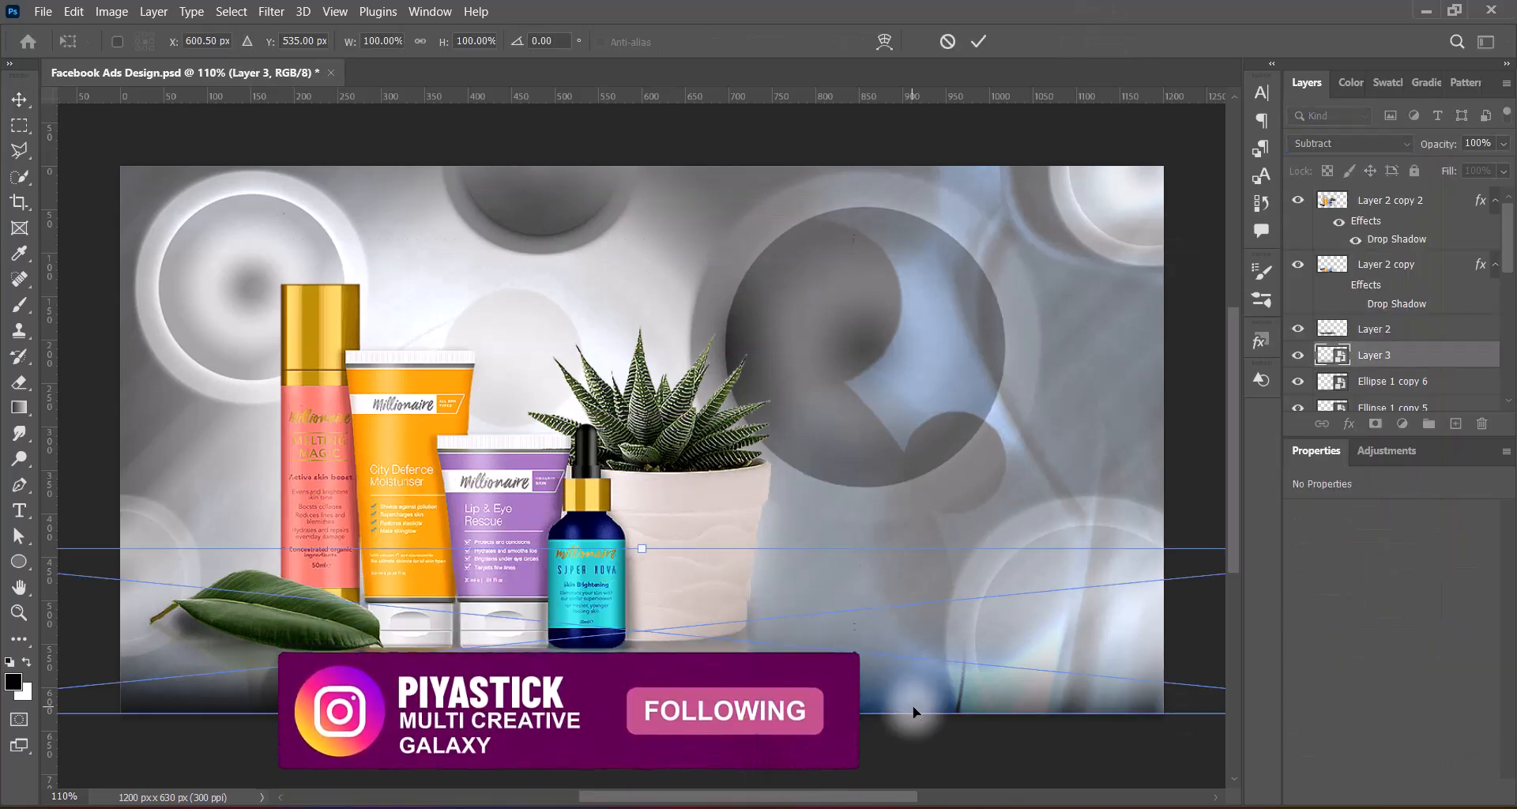
drag(641, 549, 635, 507)
key(Return)
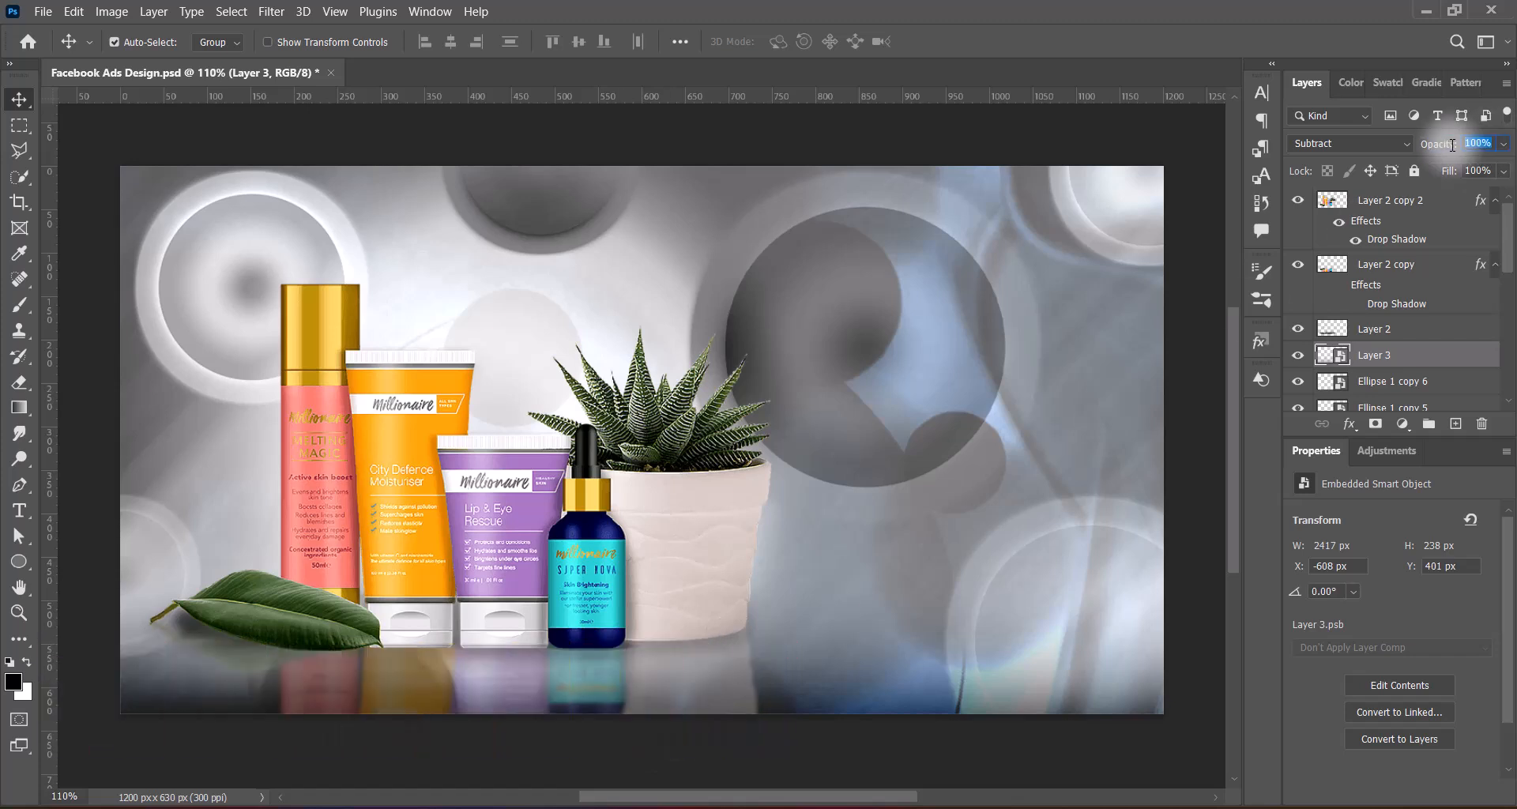
text(87)
click(1197, 377)
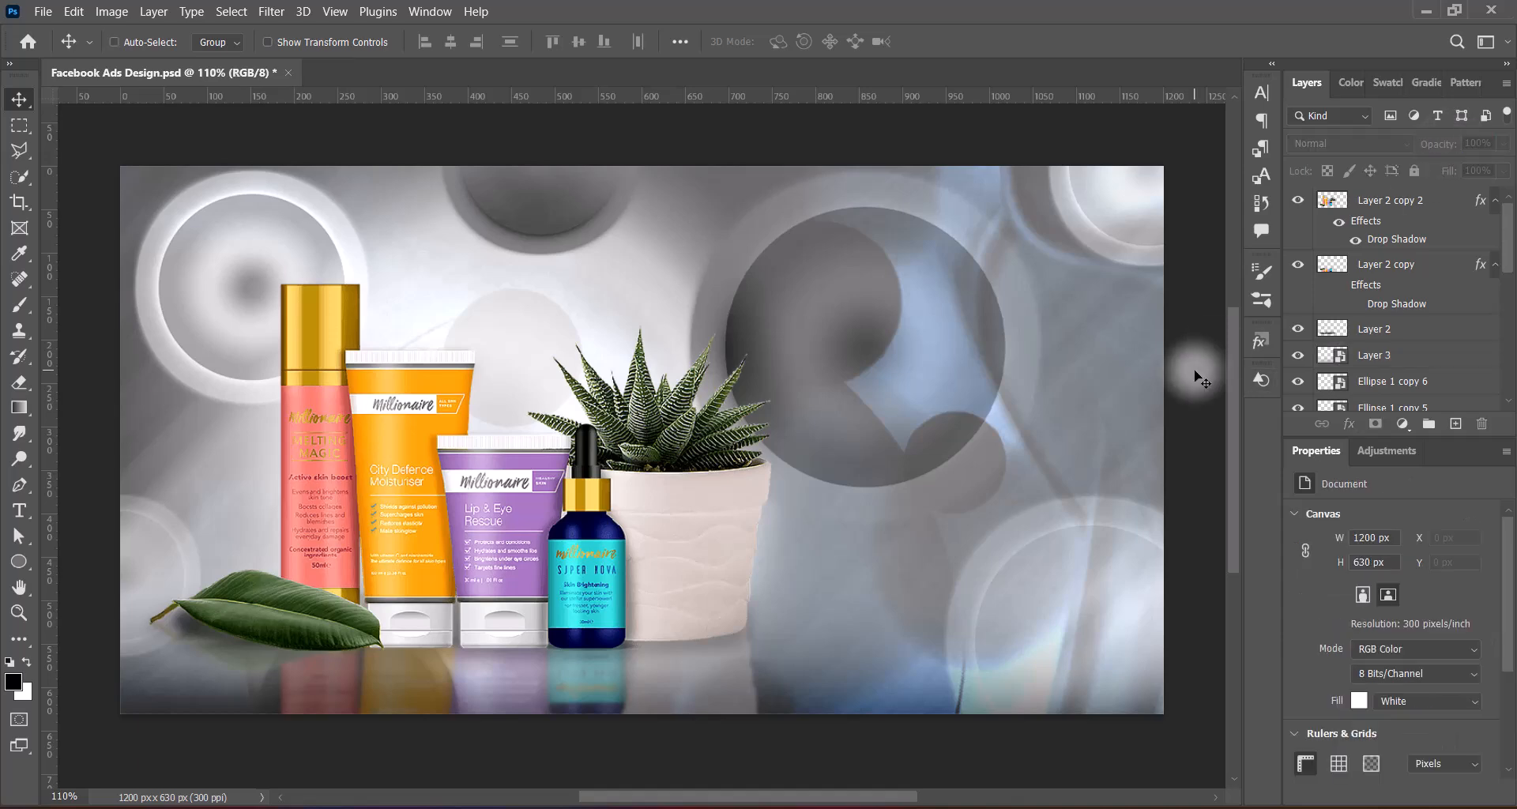
Paste the cut-out of the two seated women and scale it down to about 67%
key(ctrl+v)
key(ctrl+t)
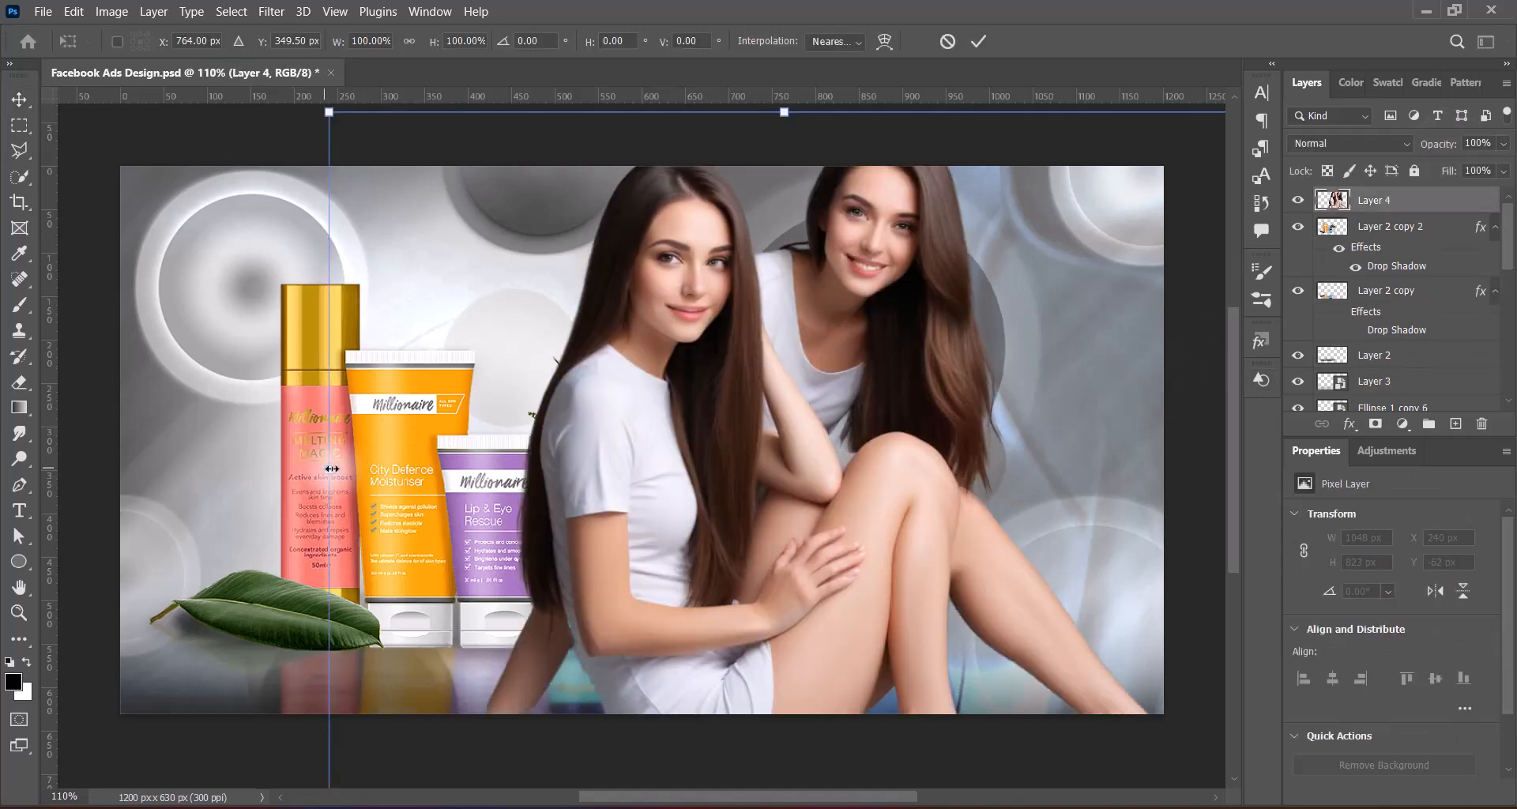
drag(330, 468, 624, 447)
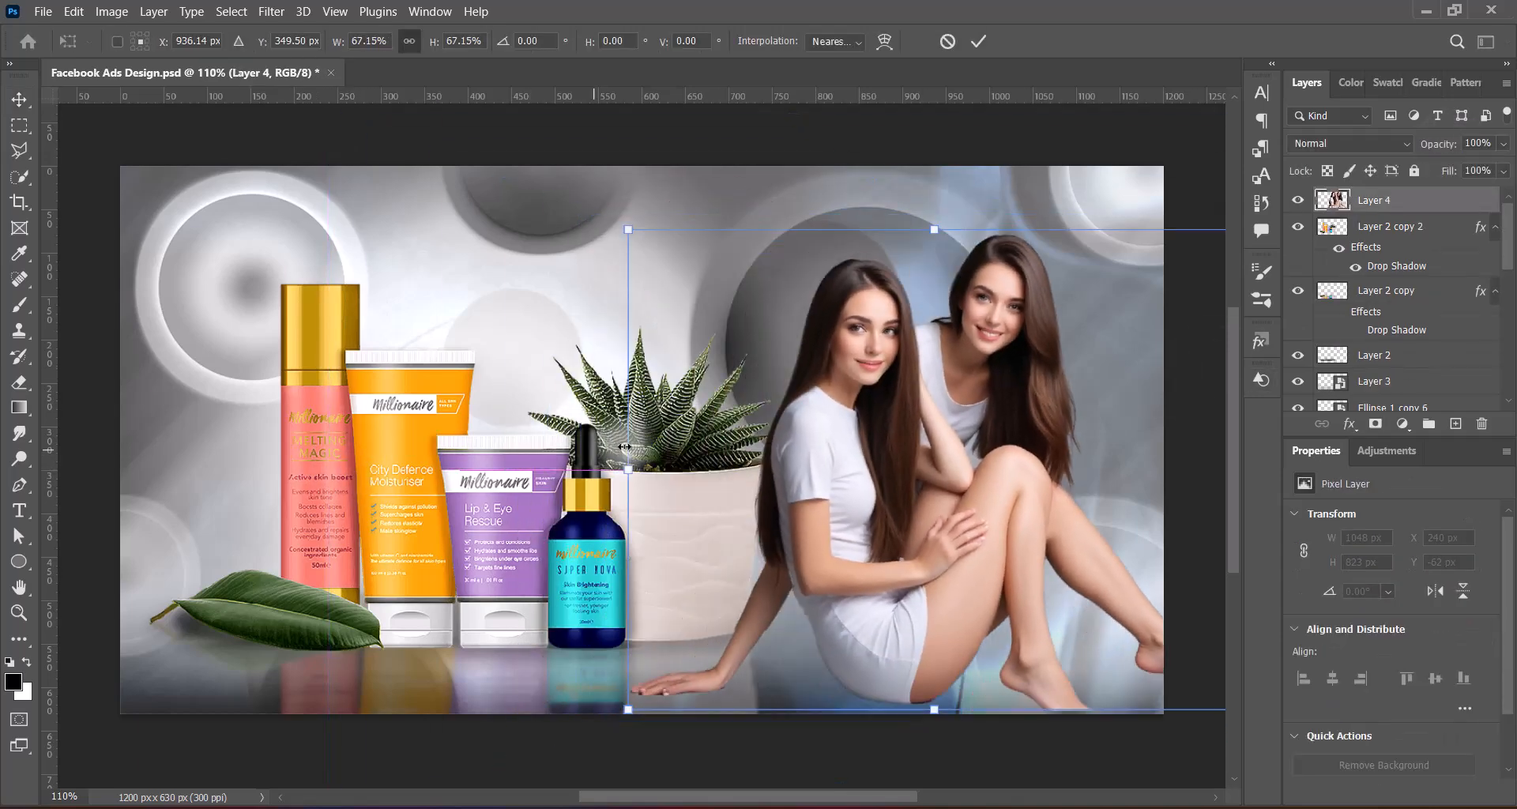
Flip the women horizontally and resize them to 649 × 510 px, placed at X 571, Y 120 px
right_click(956, 551)
click(983, 518)
drag(1044, 500, 1008, 524)
drag(598, 230, 653, 259)
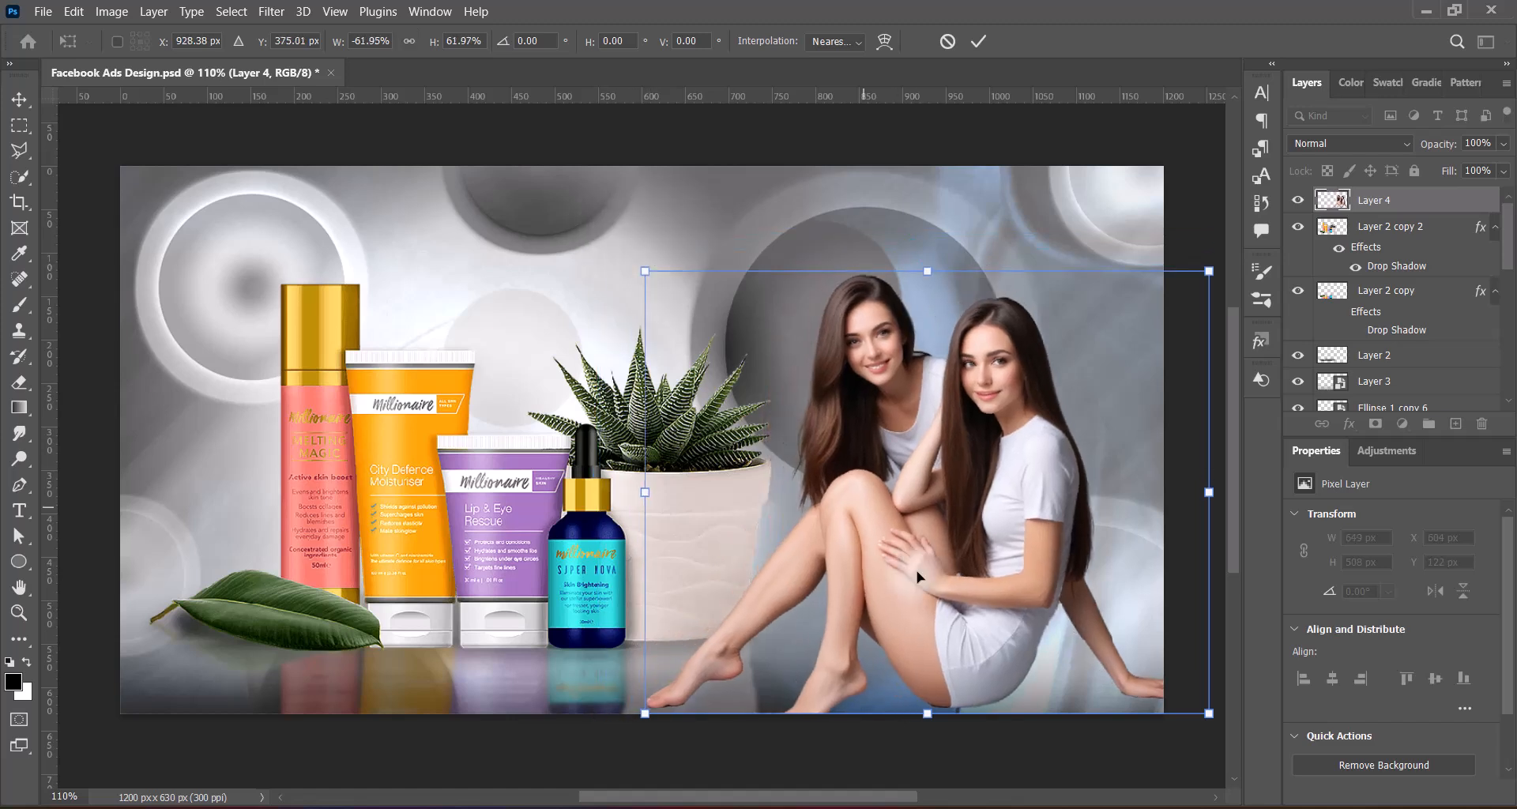
drag(986, 624, 958, 624)
key(Return)
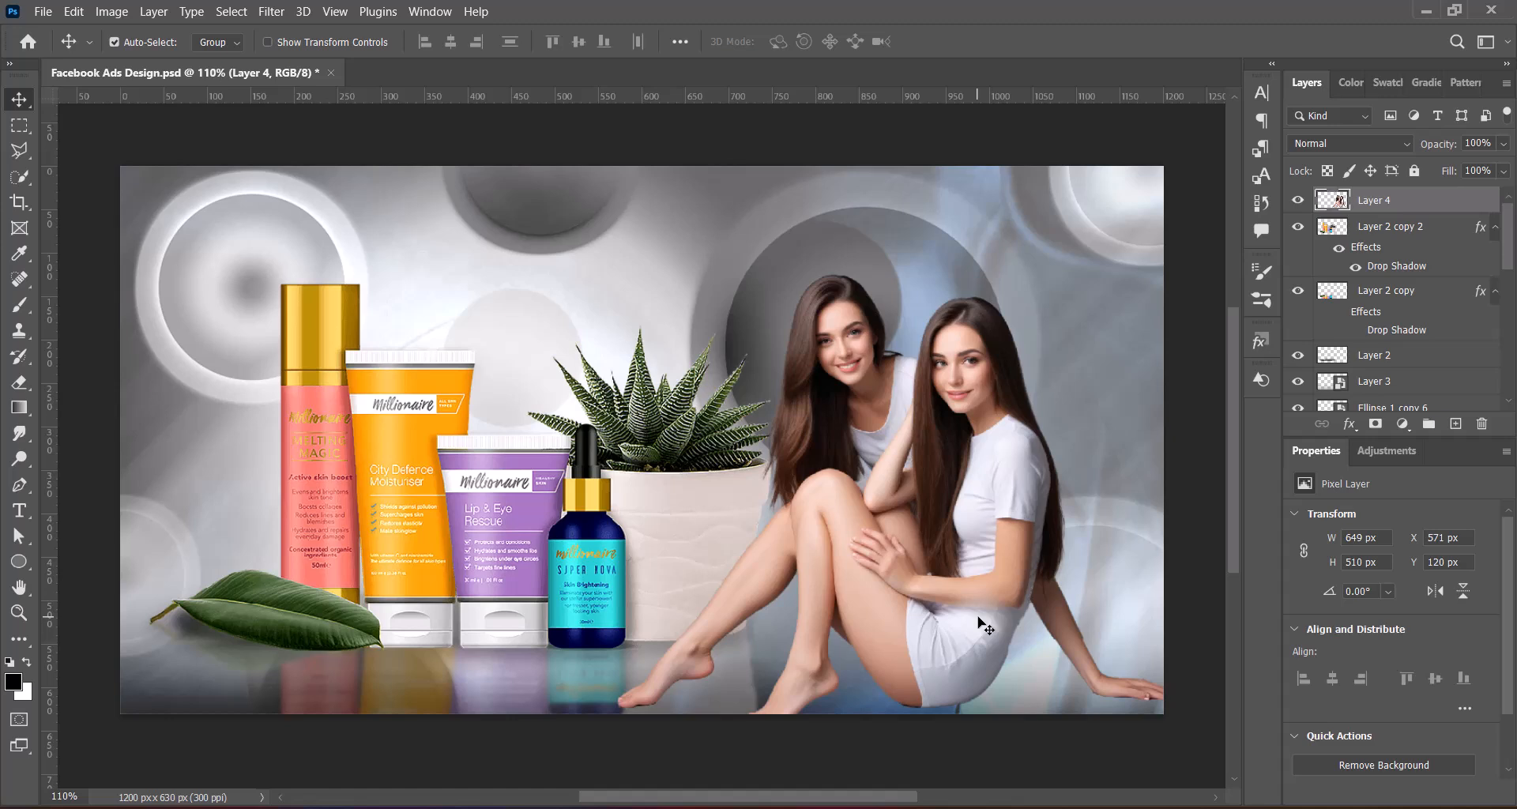
Resize the women layer to 626 × 492 px and place it at X 589, Y 138 px
key(ctrl+t)
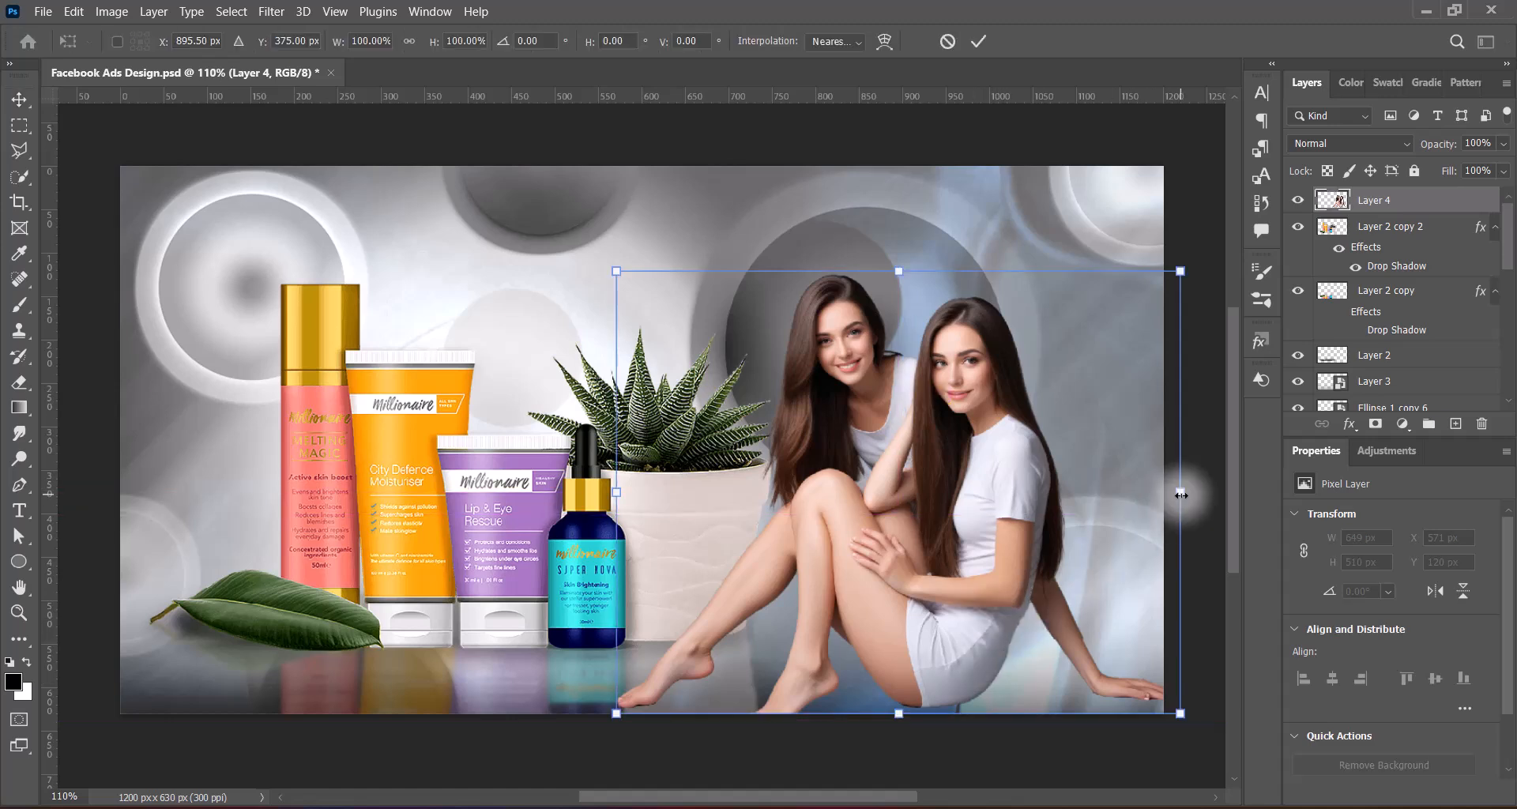
drag(1179, 491, 1146, 492)
key(Return)
drag(959, 519, 972, 527)
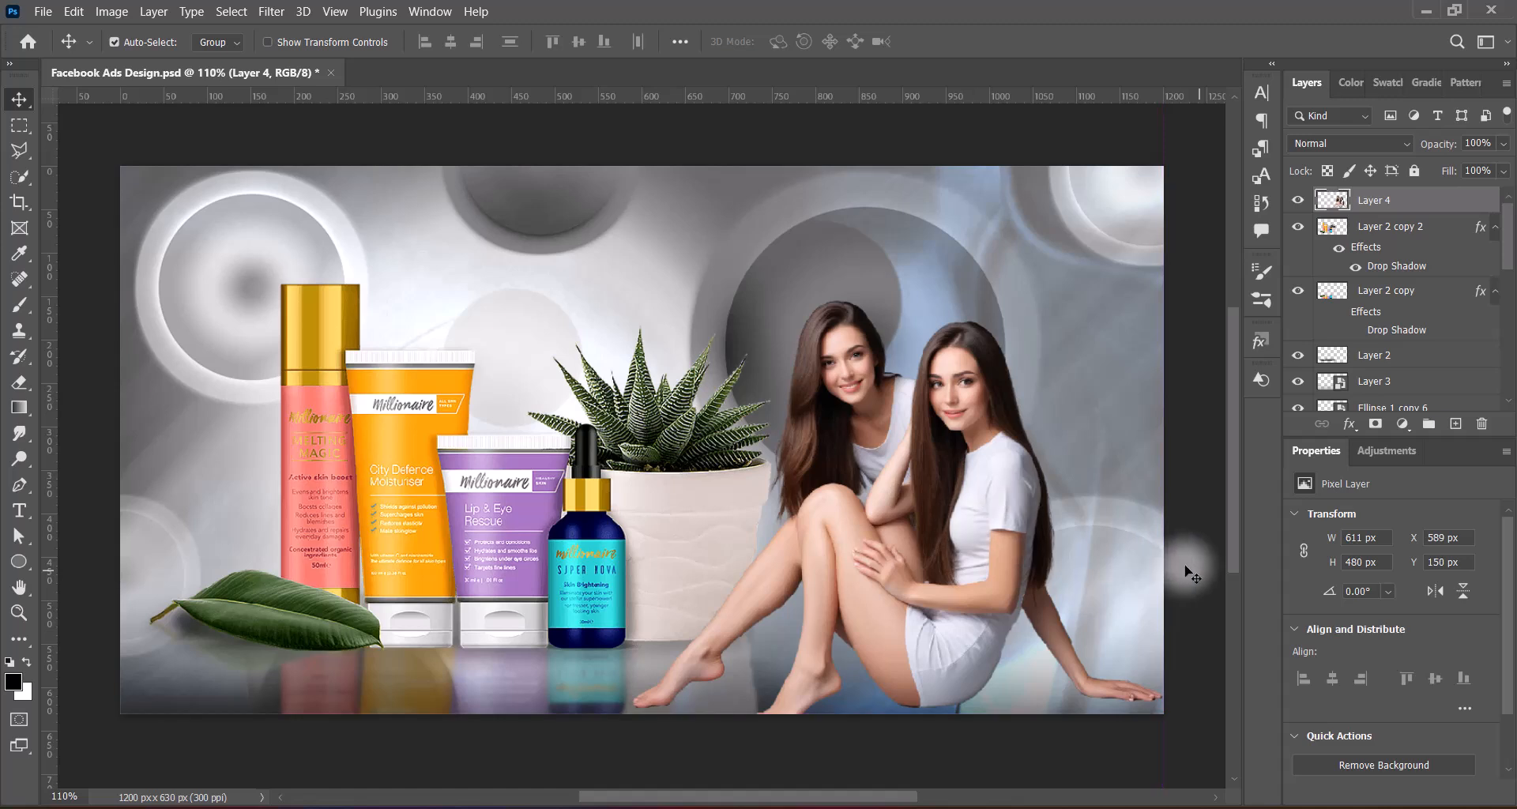
key(ctrl+t)
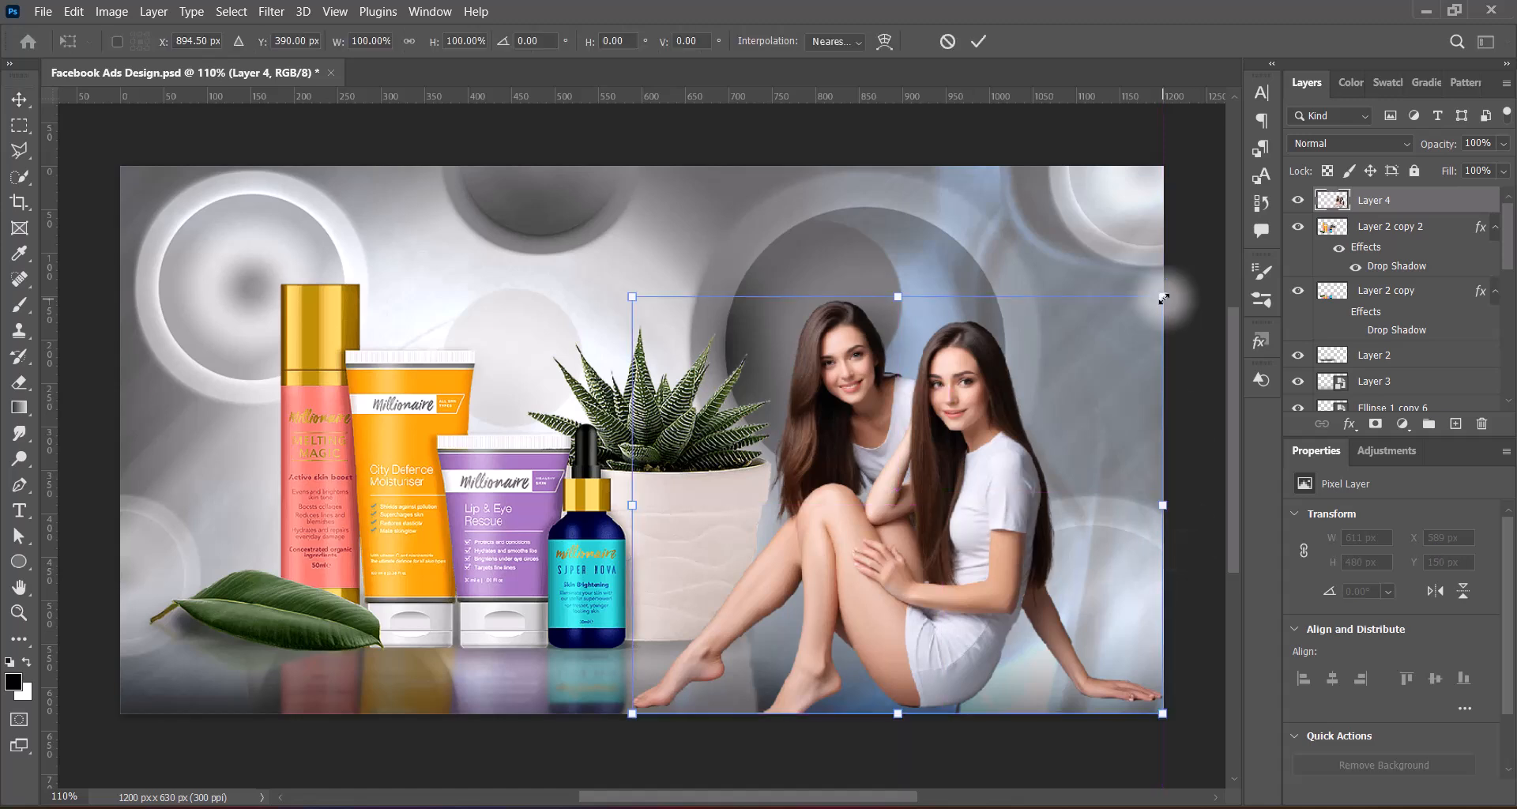
drag(1167, 297, 1177, 286)
key(Return)
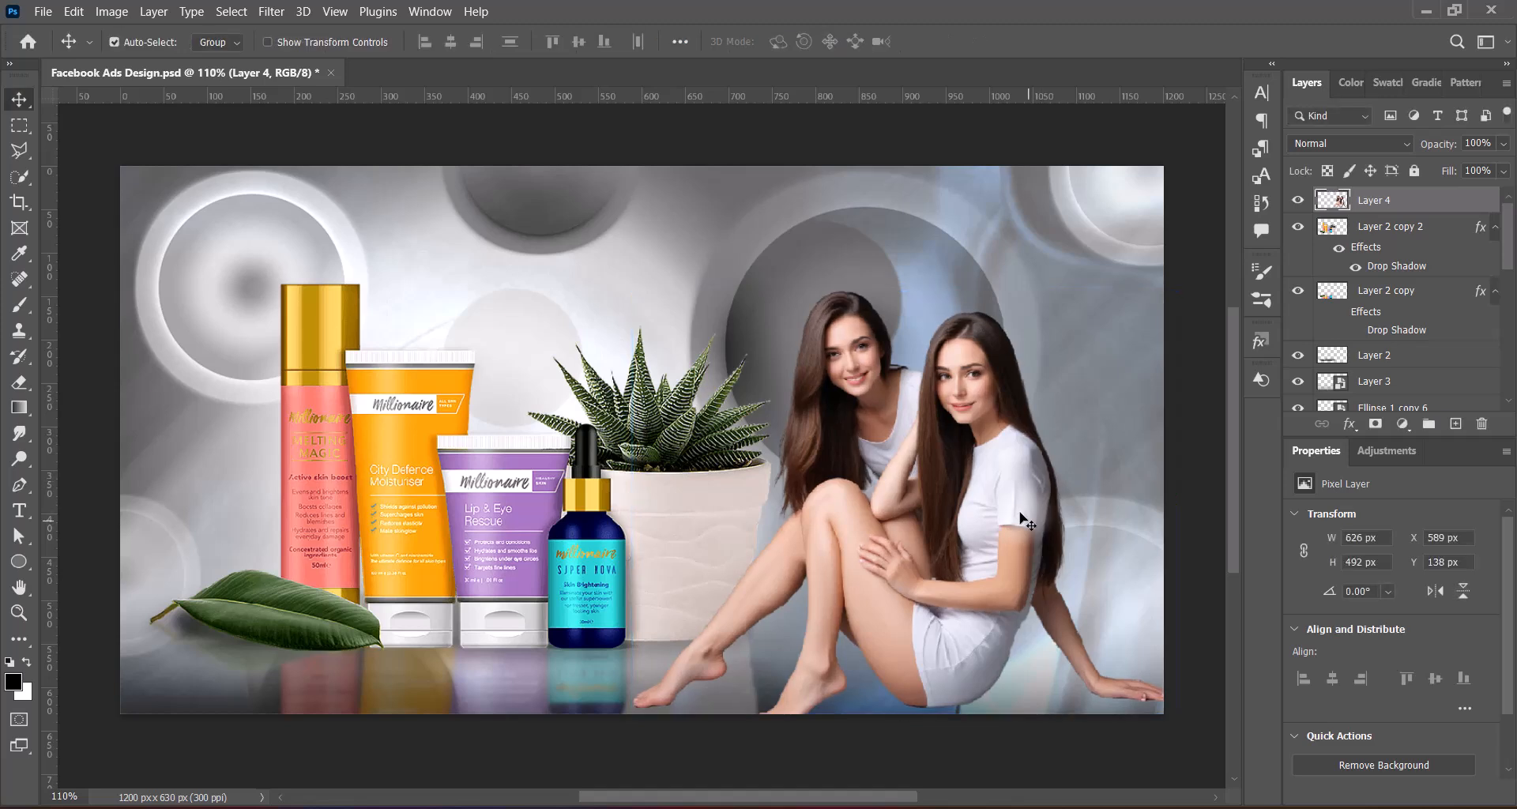
Select the product, reflection and shadow layers together and shift them left to X 5 px
click(663, 539)
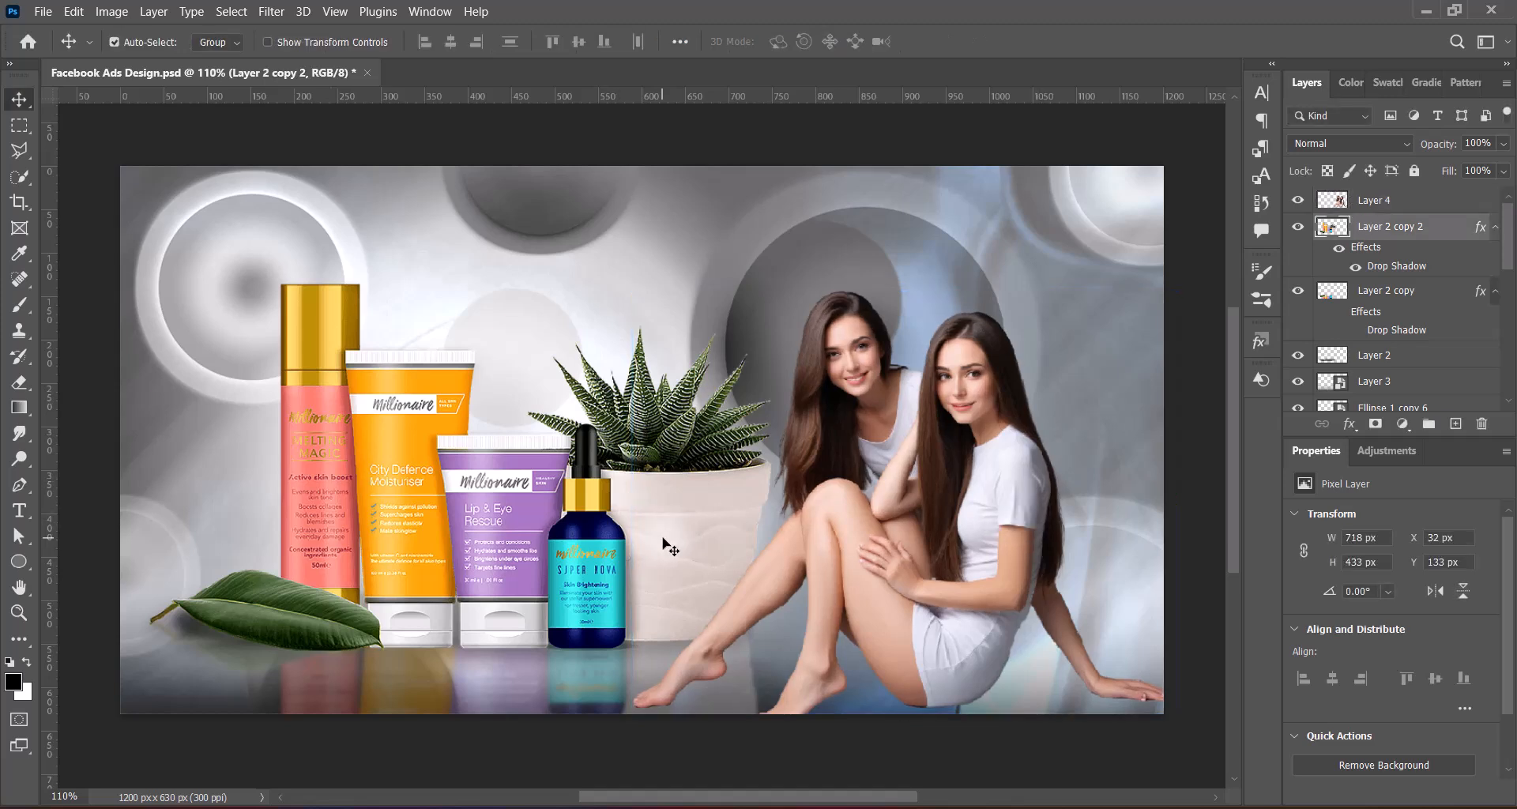
ctrl+click(1423, 294)
ctrl+click(1406, 356)
mouse_move(1509, 244)
mouse_down()
mouse_move(1508, 266)
mouse_move(1510, 221)
mouse_up()
key(Left)
key(Left)
key(Left)
key(Left)
key(Left)
key(Left)
key(Left)
key(Left)
key(Left)
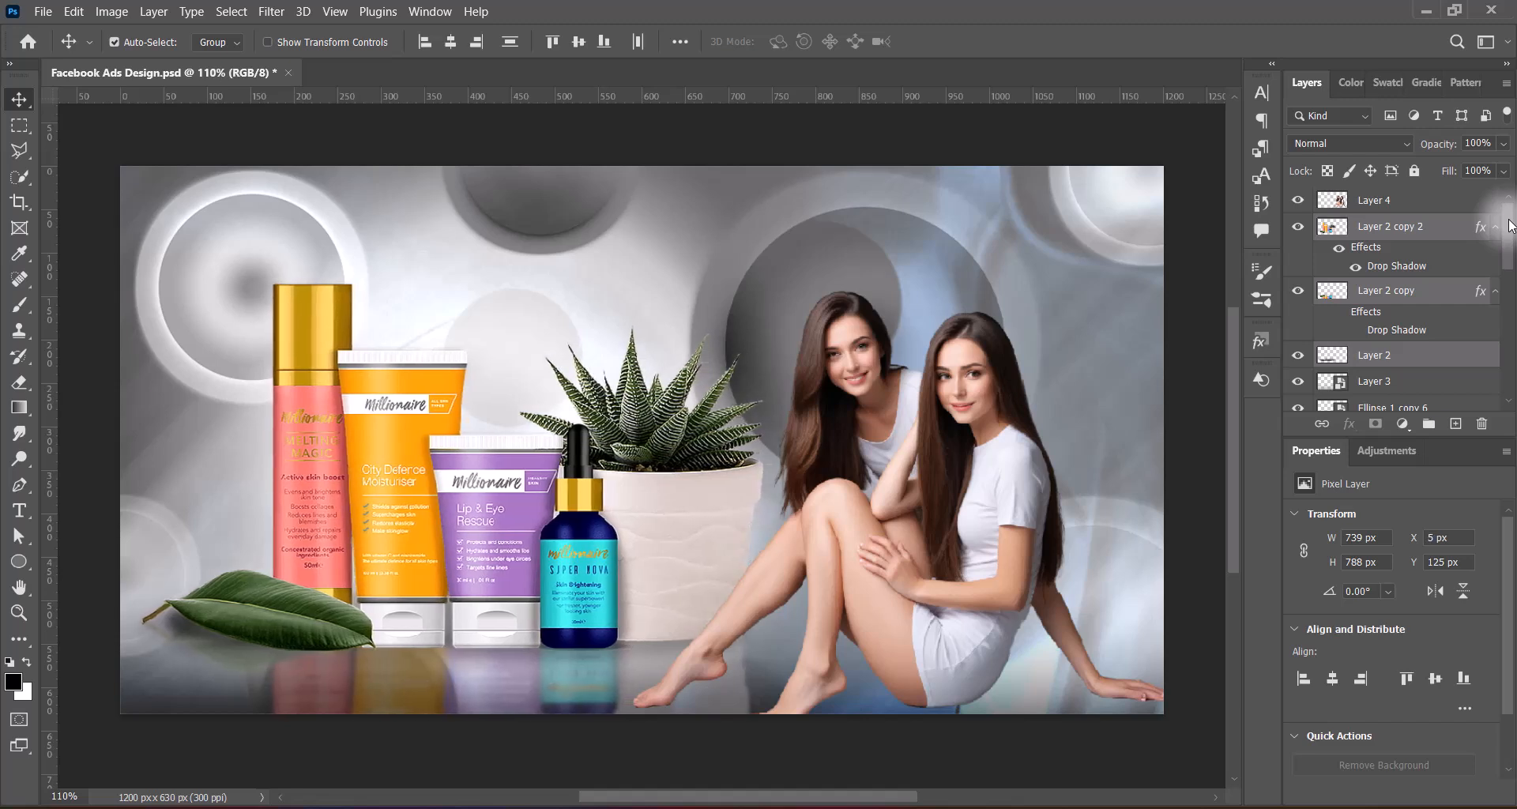
click(1219, 442)
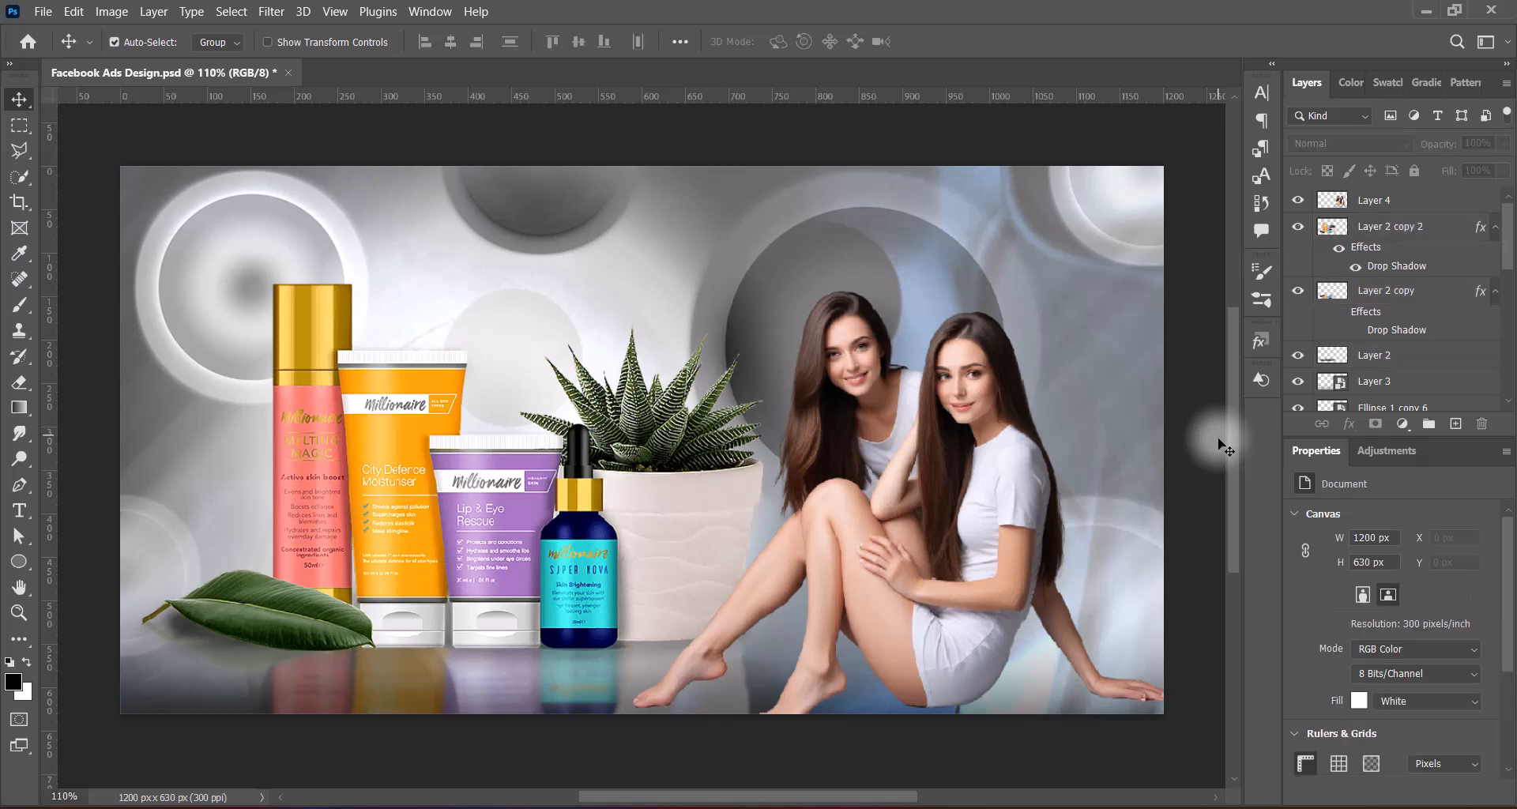
Nudge the women layer right to X 598 px
click(1010, 536)
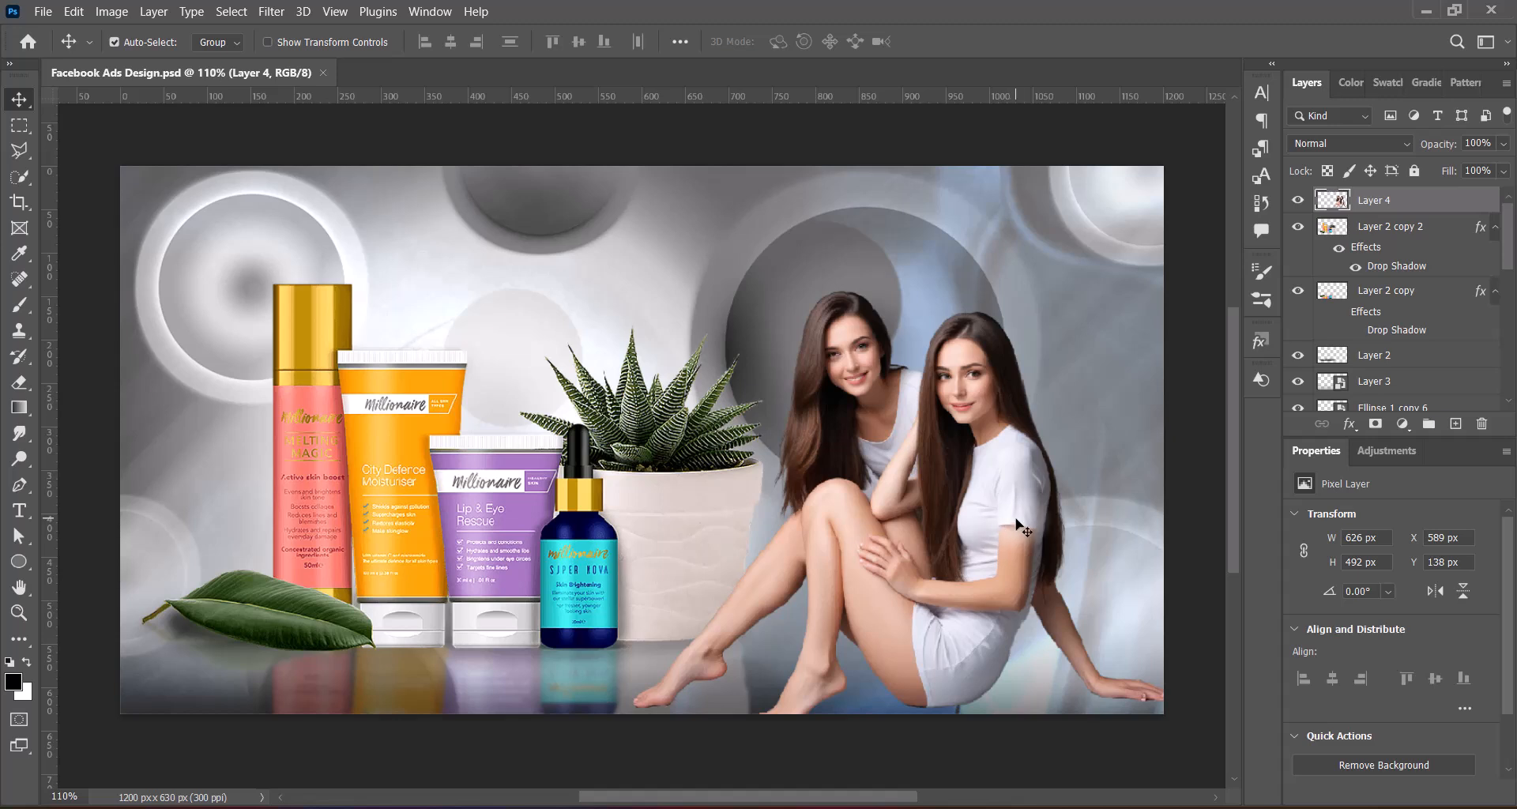
key(Right)
key(Right)
key(Right)
key(Right)
key(Right)
key(Right)
key(Right)
key(Right)
key(Right)
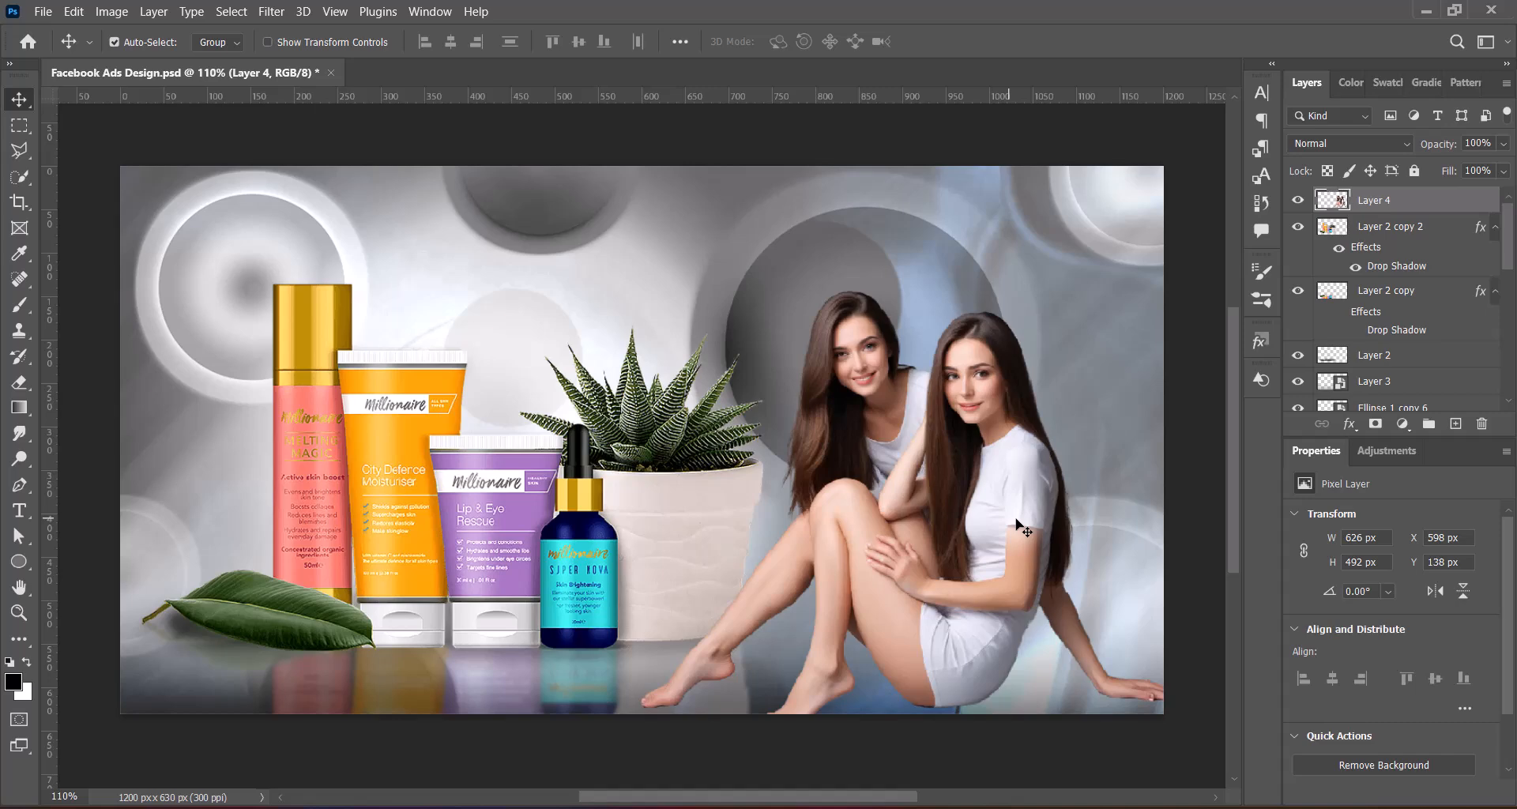
Apply a Hue/Saturation preset adjustment to the women layer
click(112, 11)
mouse_move(150, 49)
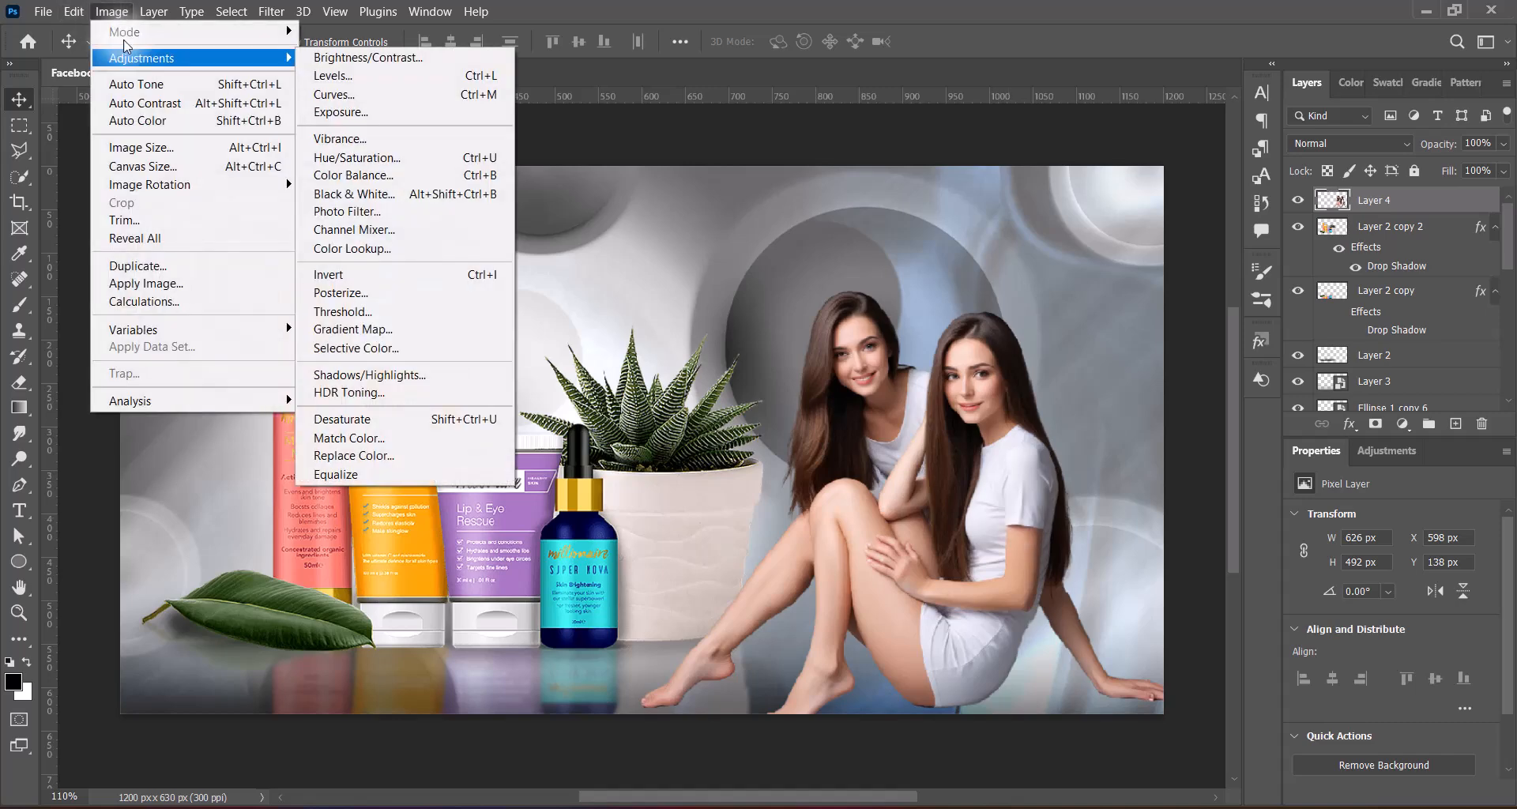
click(411, 156)
click(1185, 133)
click(1160, 224)
click(1435, 136)
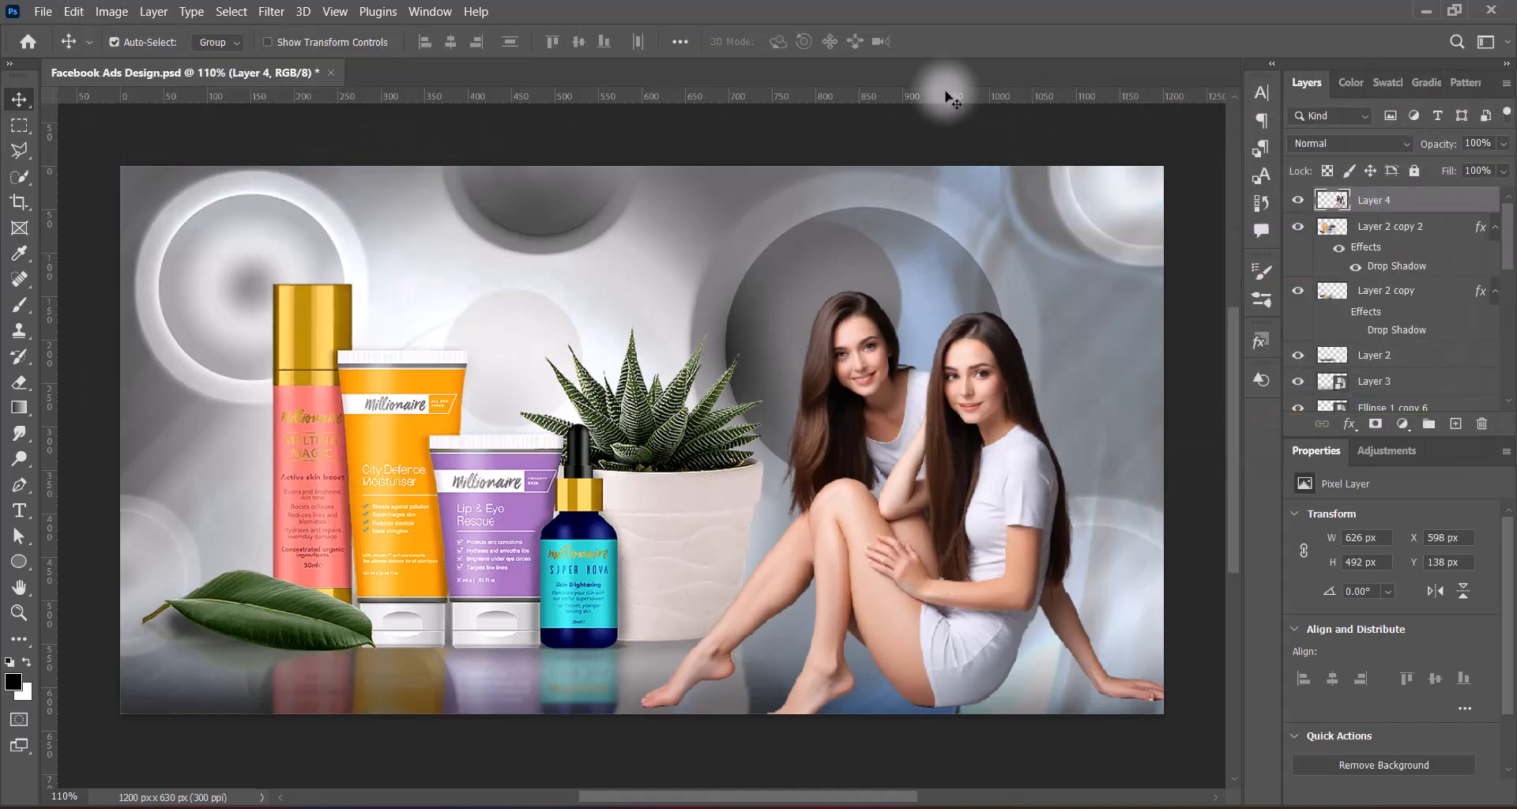
Apply a Levels adjustment with the Increase Contrast 1 preset to the women layer
click(112, 11)
mouse_move(151, 58)
click(336, 75)
click(1189, 165)
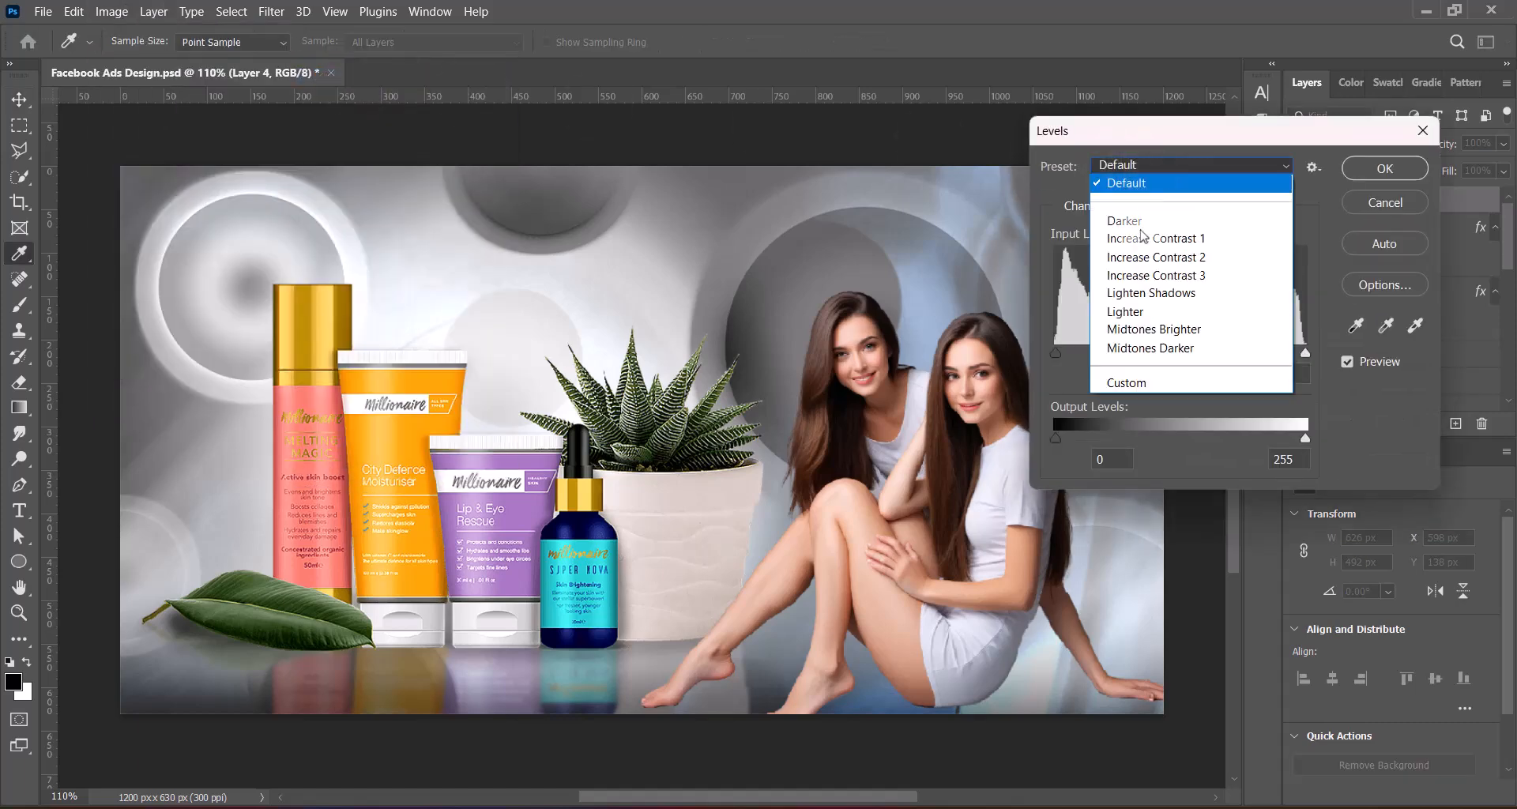
click(1139, 252)
click(1146, 165)
click(1142, 236)
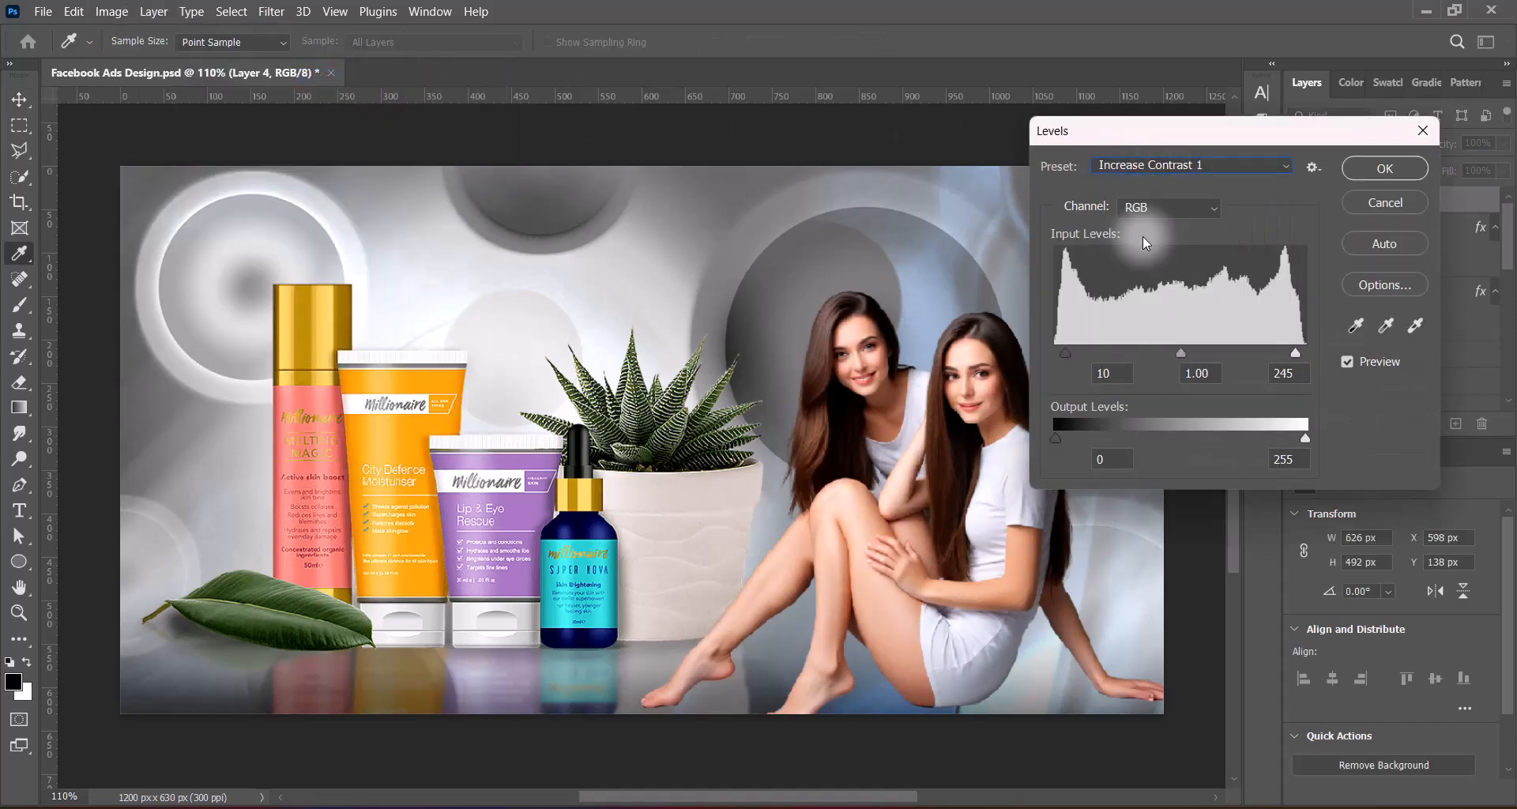
click(1384, 168)
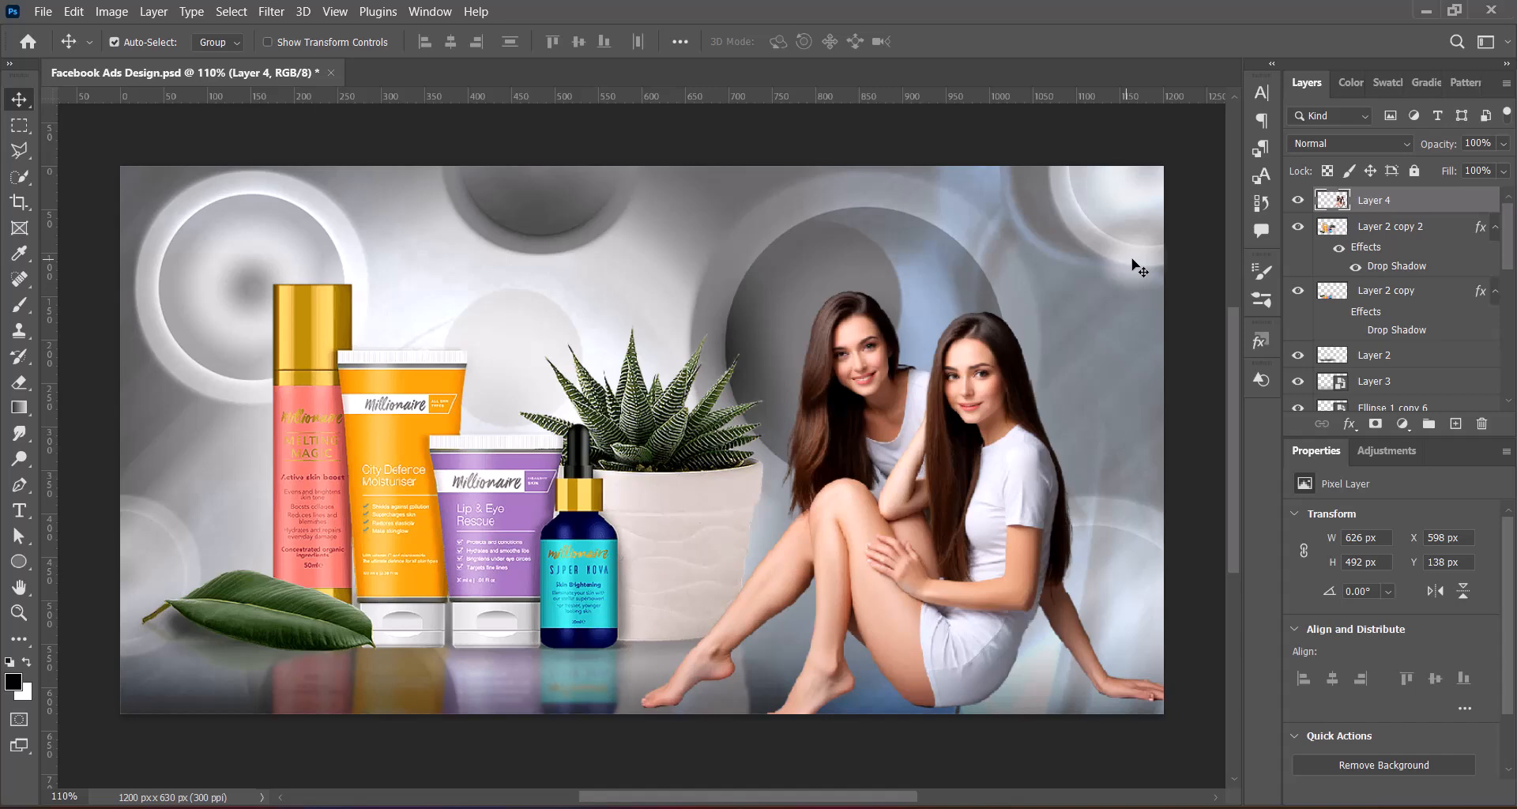
Add a Hard Mix Outer Glow with the linear contour to the women layer
right_click(1378, 200)
click(1340, 207)
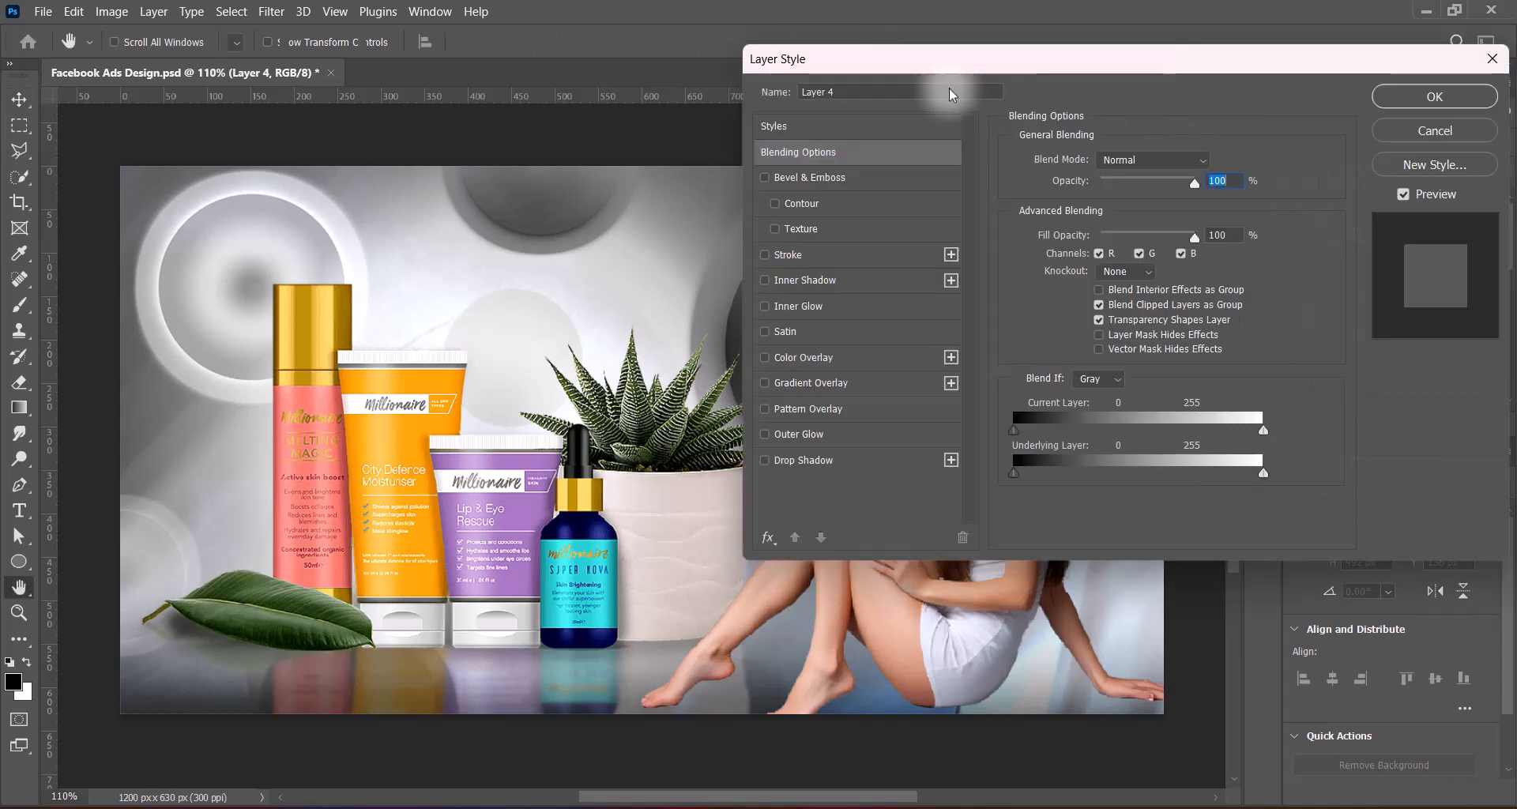
click(984, 401)
click(1313, 395)
click(1012, 429)
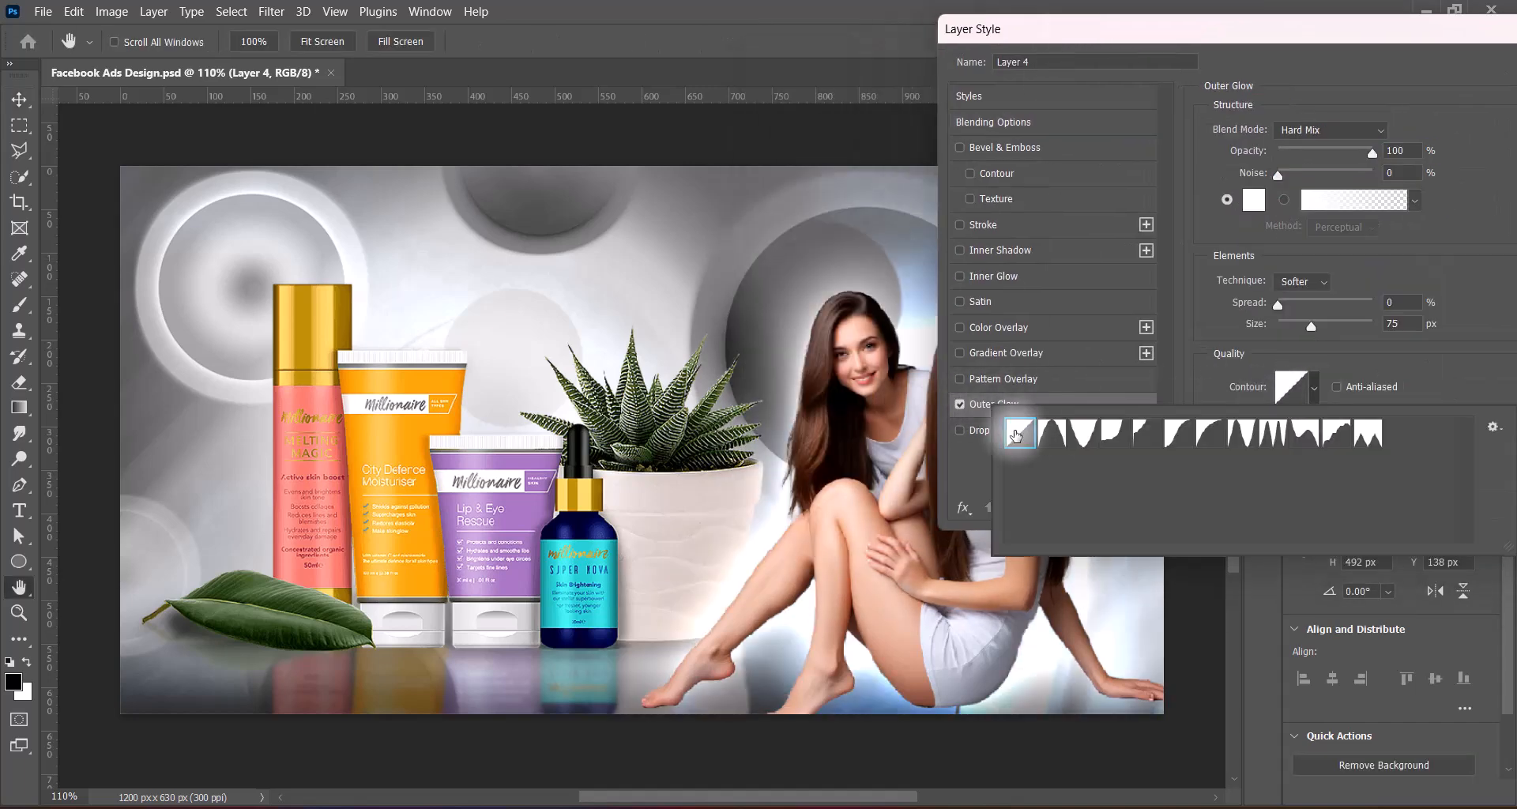
click(1421, 252)
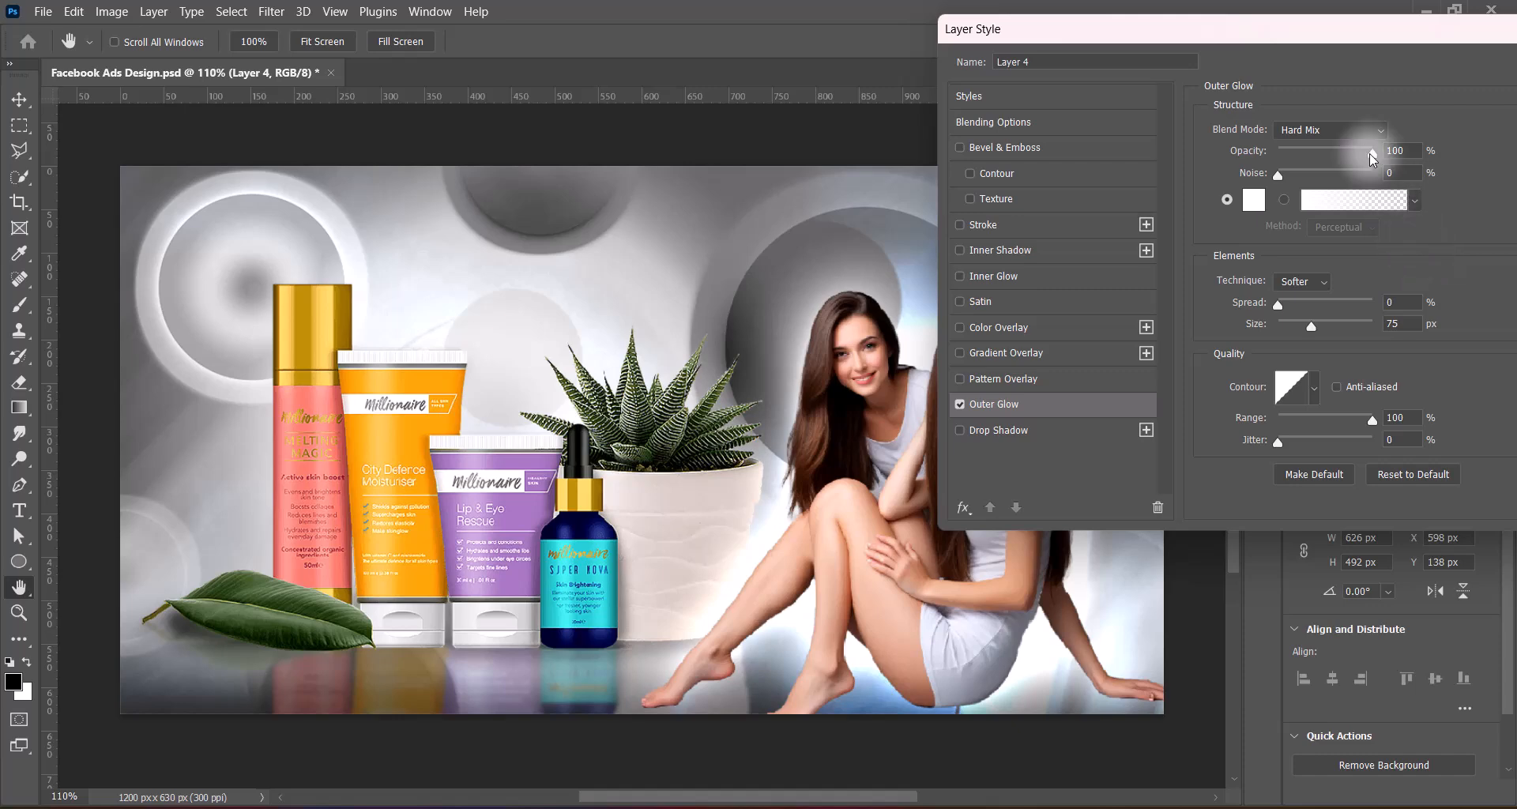
Set the women layer's Outer Glow opacity to 39%, apply the style and save the document
drag(1368, 154, 1315, 168)
drag(1253, 40, 231, 73)
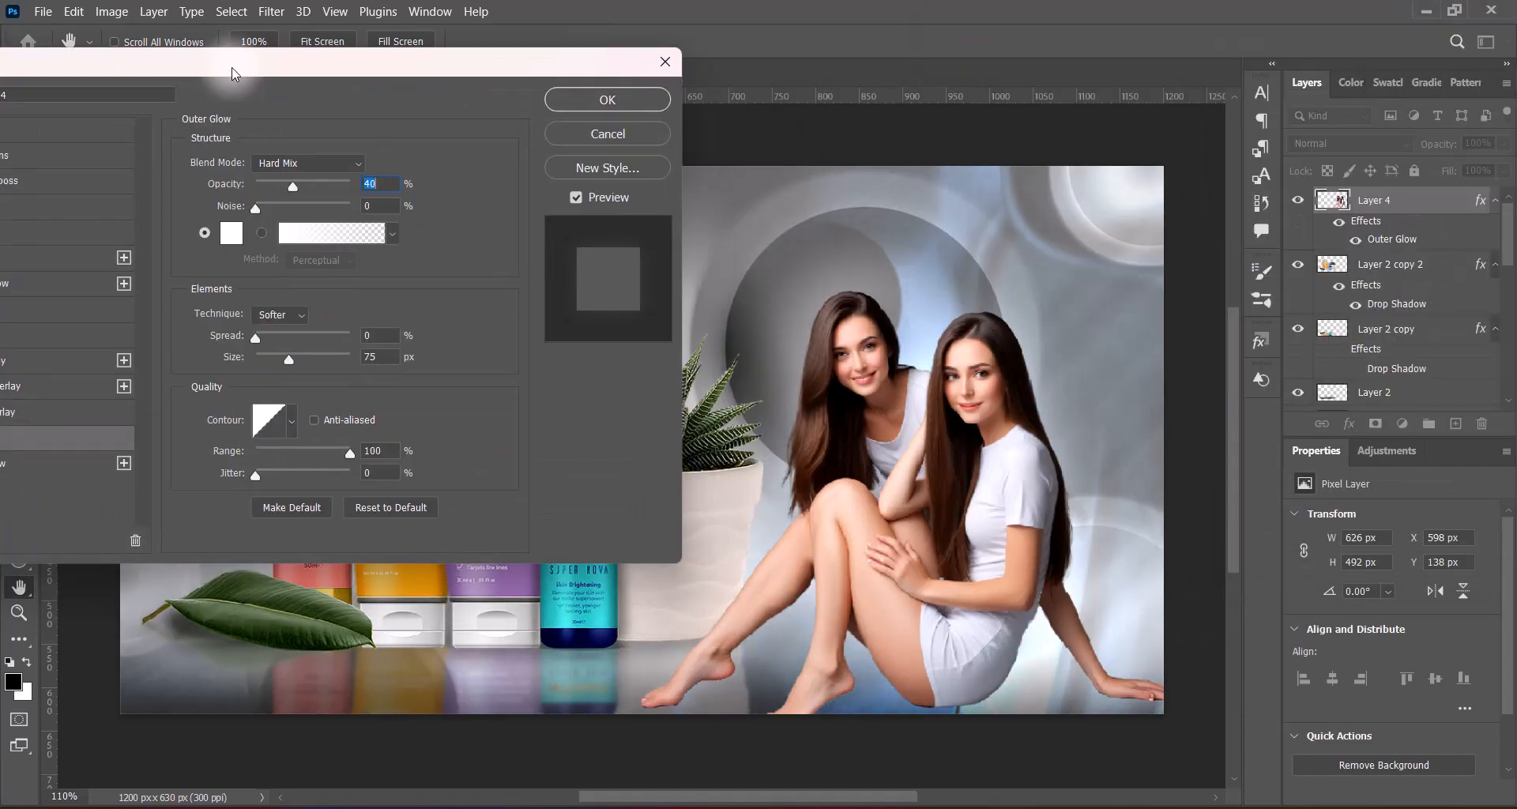
drag(291, 187, 303, 188)
mouse_move(297, 186)
mouse_down()
mouse_move(248, 194)
mouse_move(292, 190)
mouse_up()
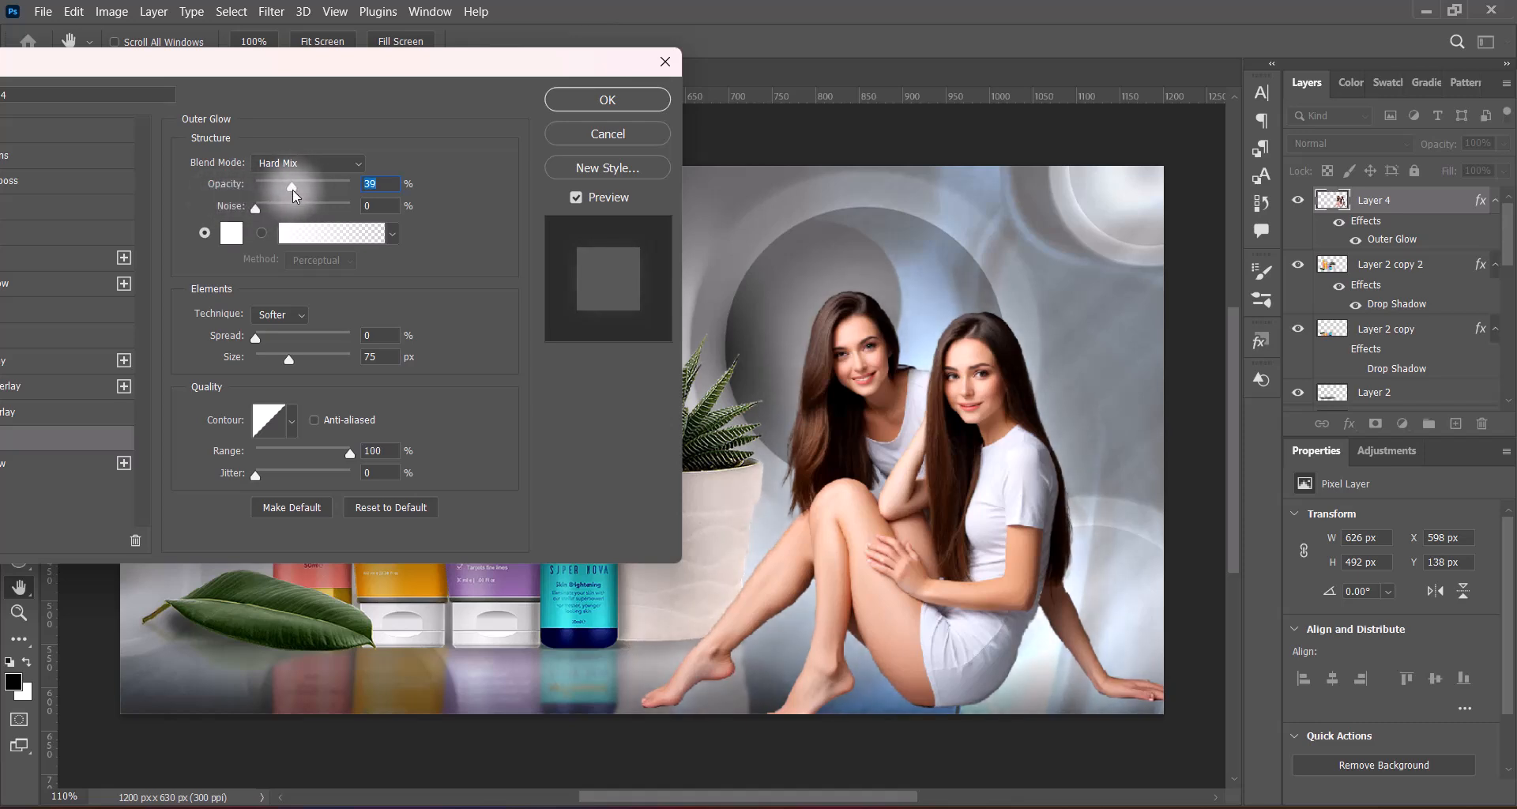
click(370, 357)
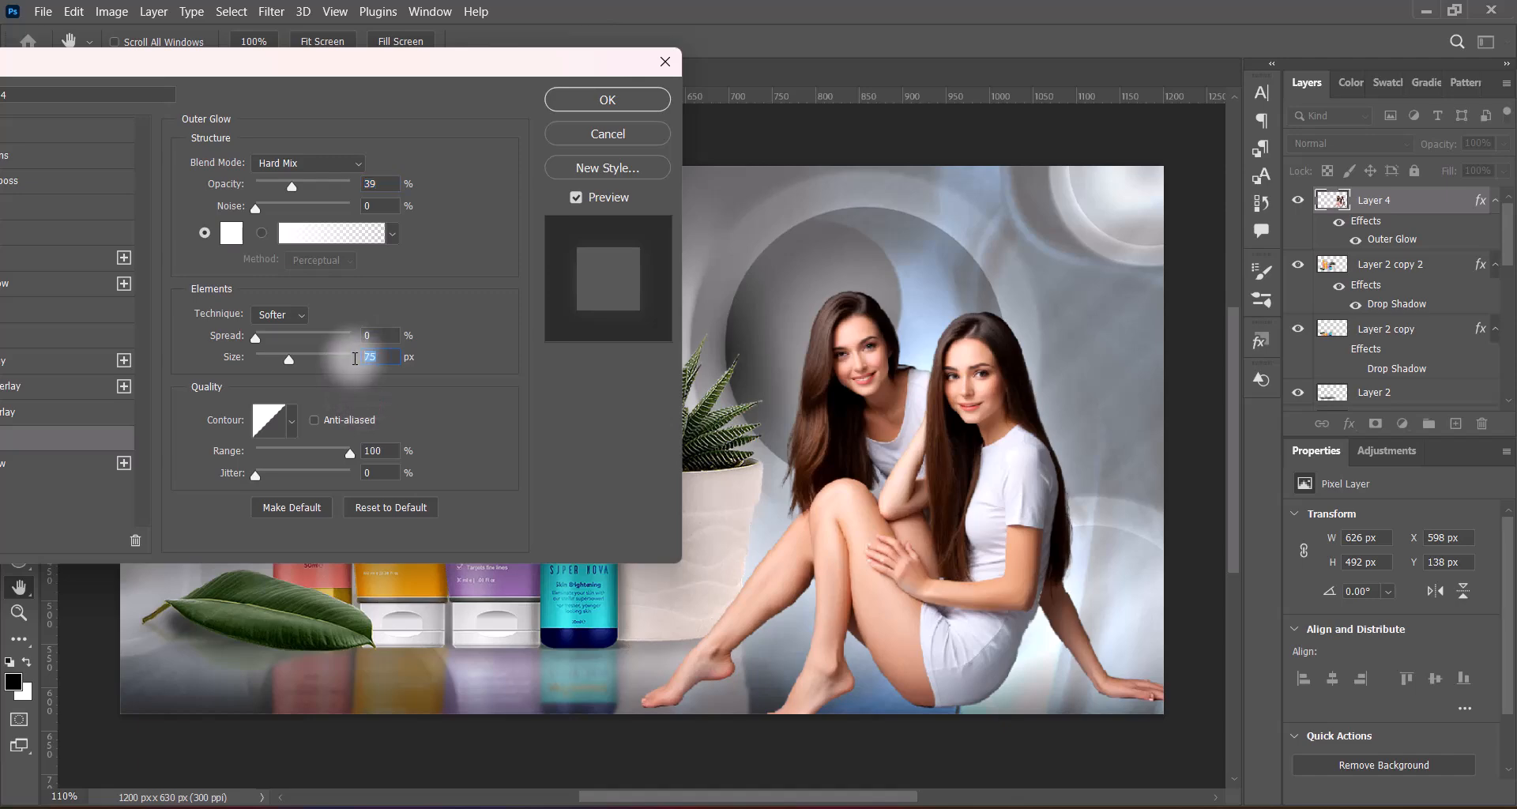
click(608, 100)
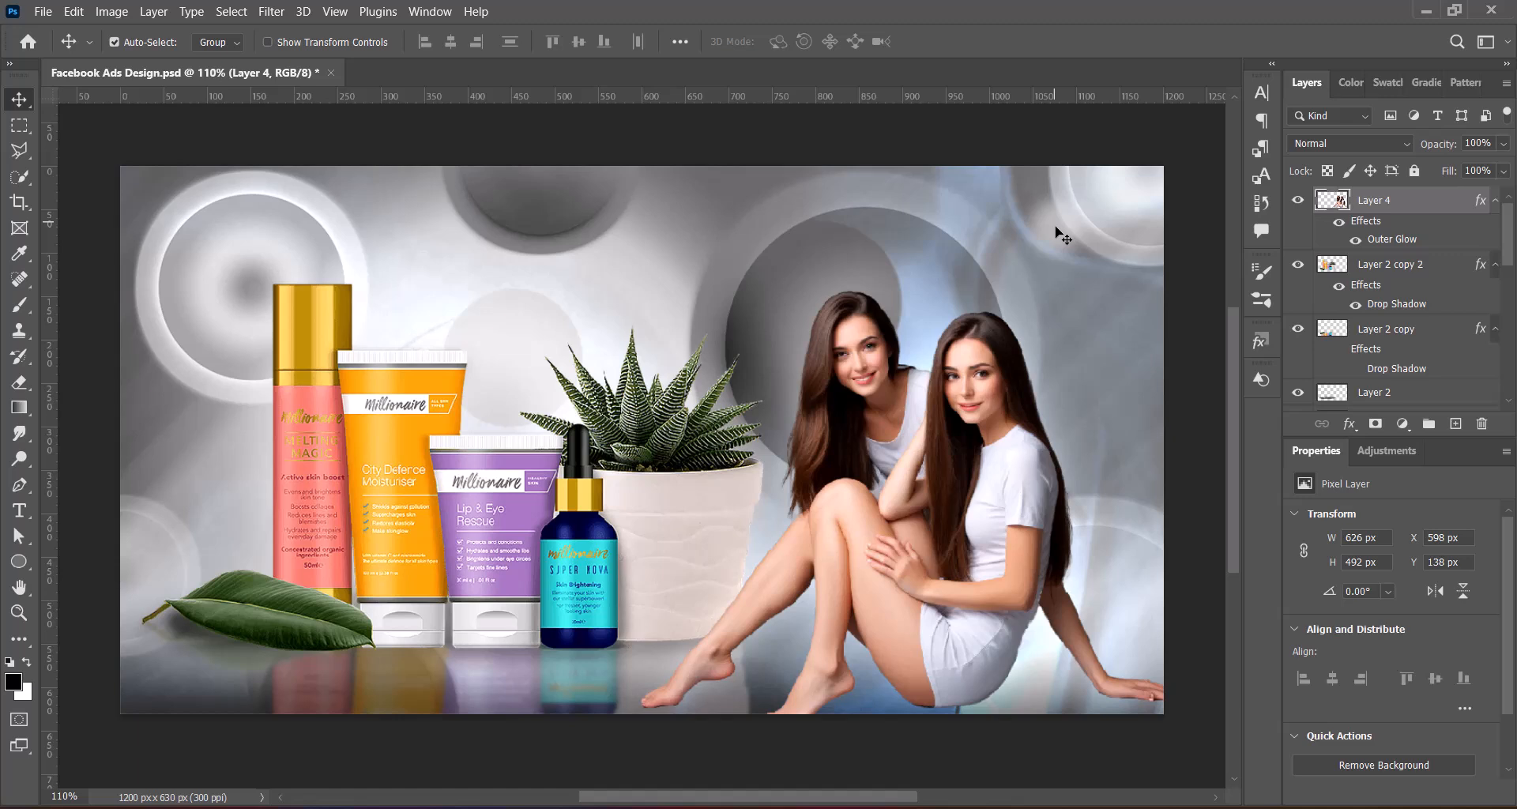
key(ctrl+s)
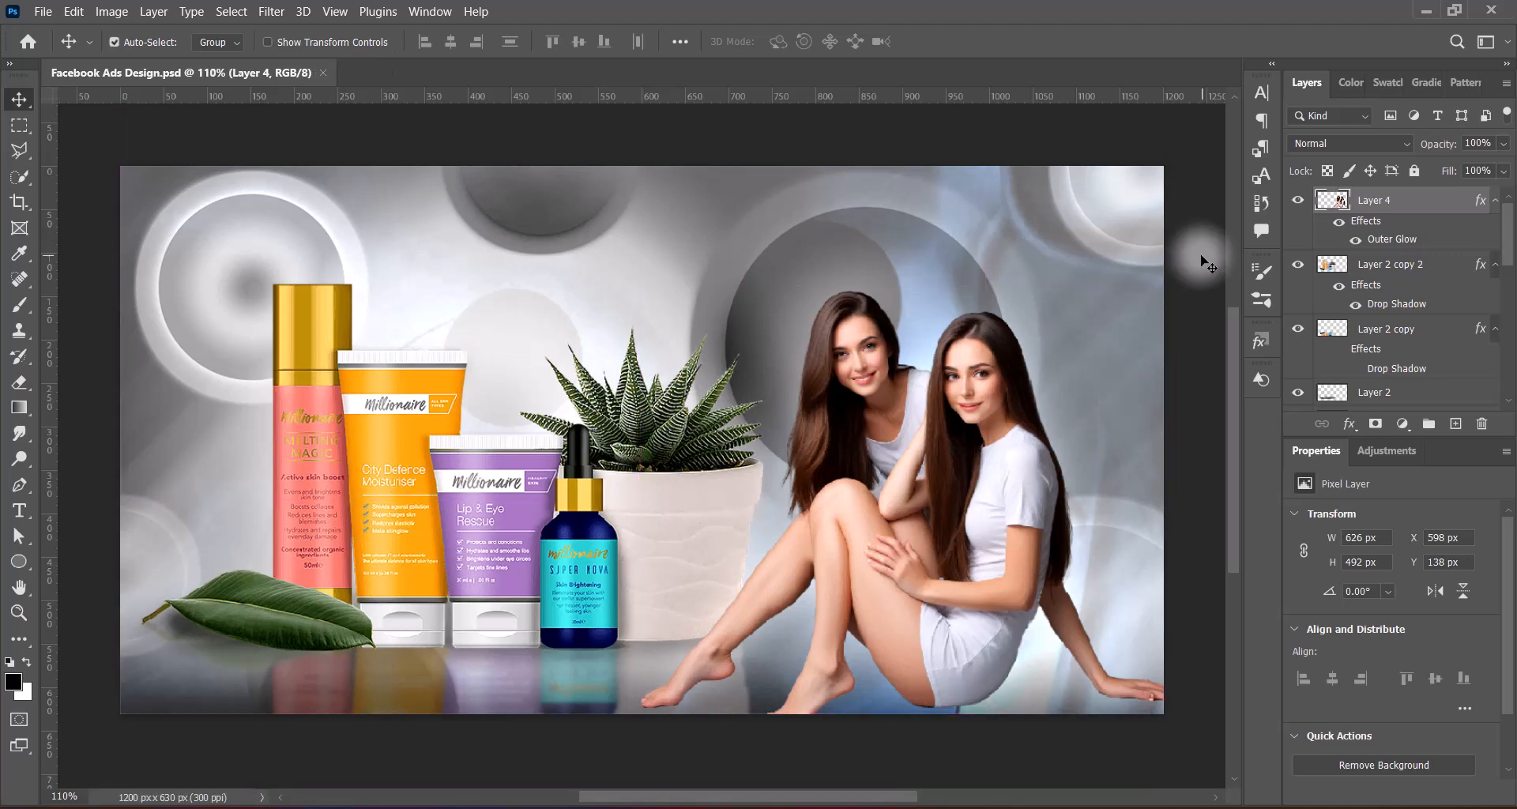
Select Layer 1, the full-width background image layer with the Divide blend mode
scroll(1433, 228, down, 10)
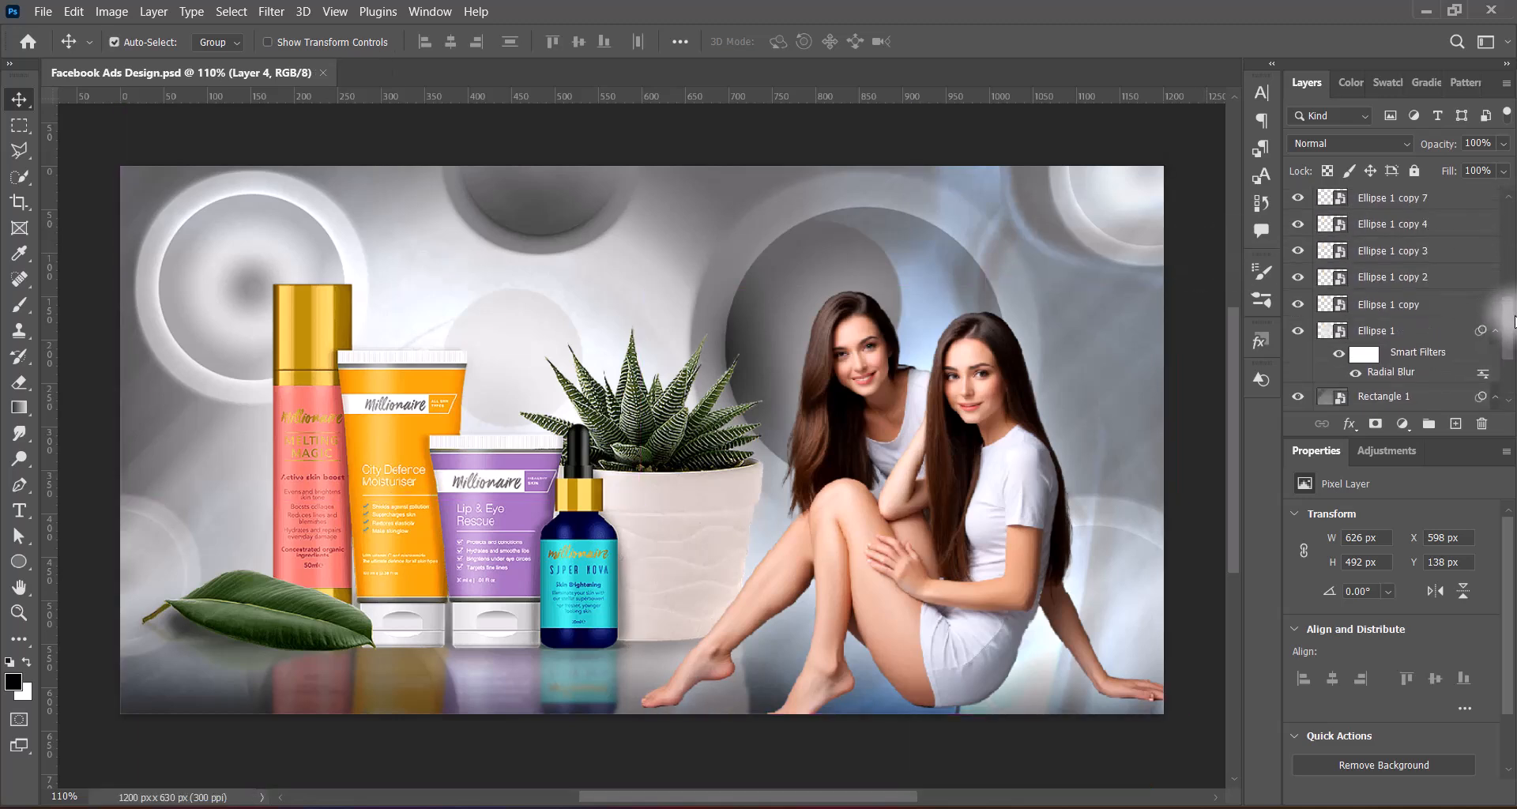
scroll(1513, 352, up, 5)
click(1374, 298)
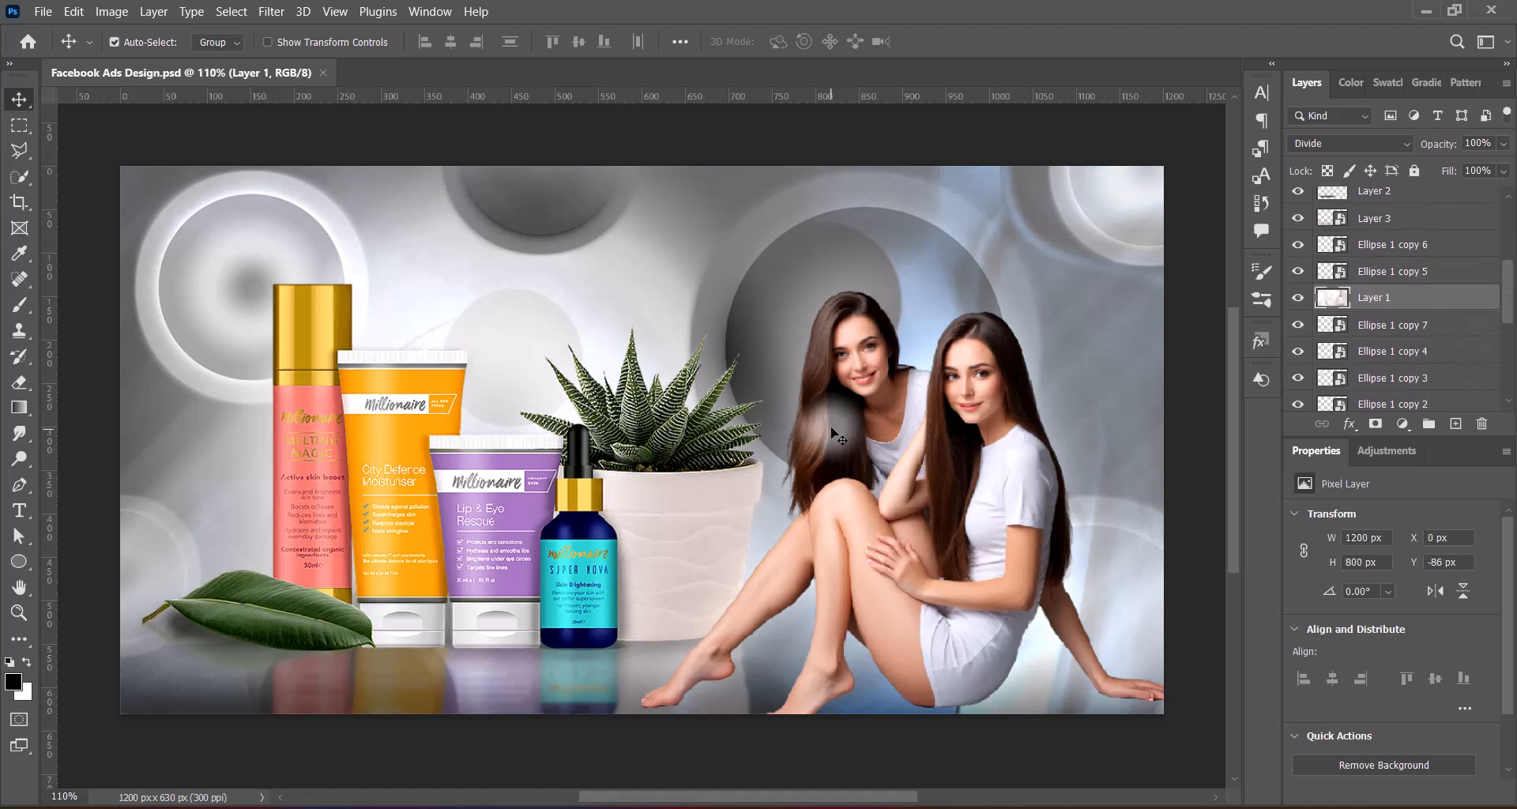
key(ctrl+t)
right_click(679, 362)
click(762, 749)
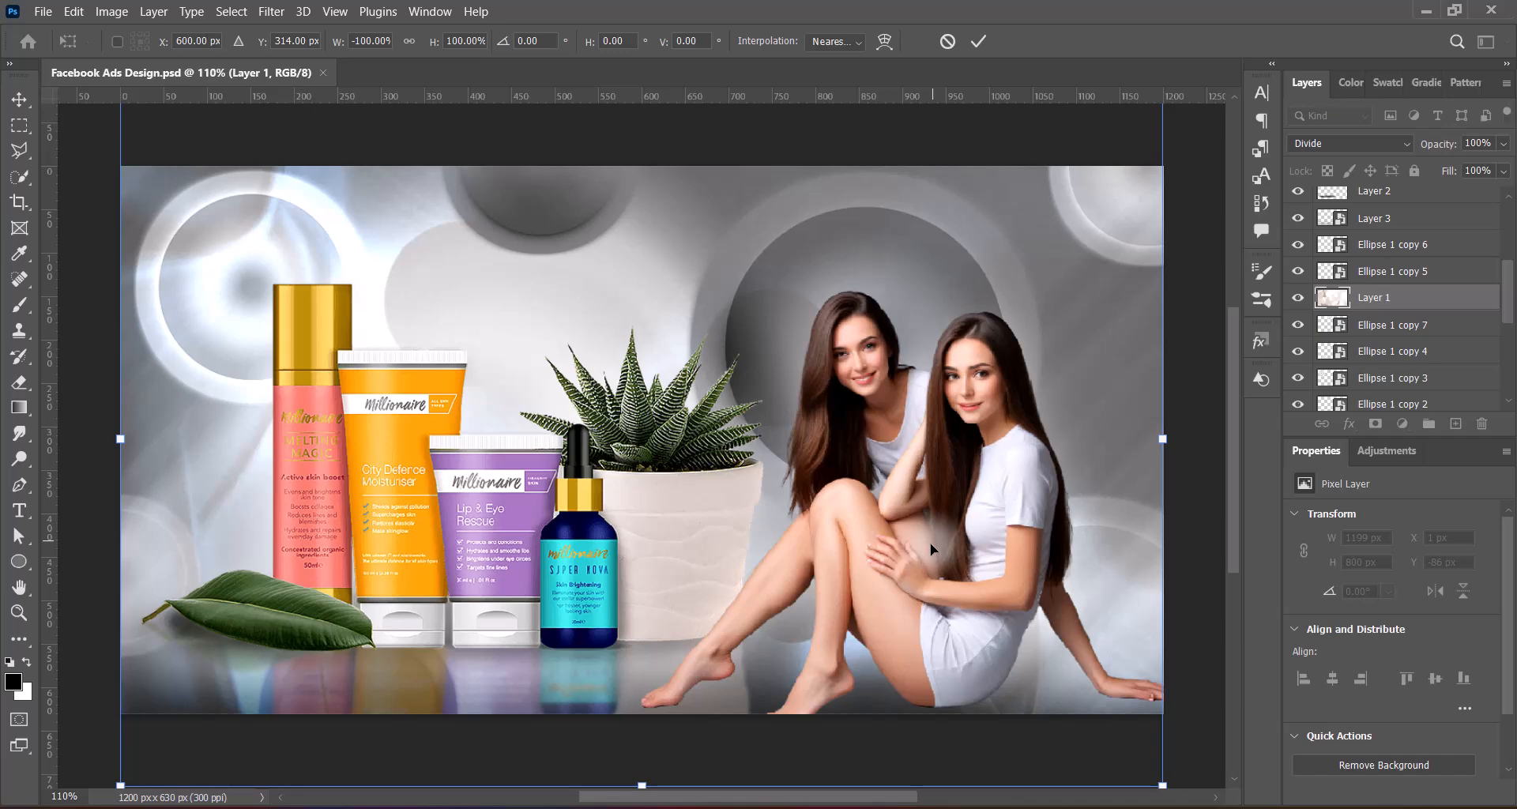
right_click(908, 495)
click(947, 482)
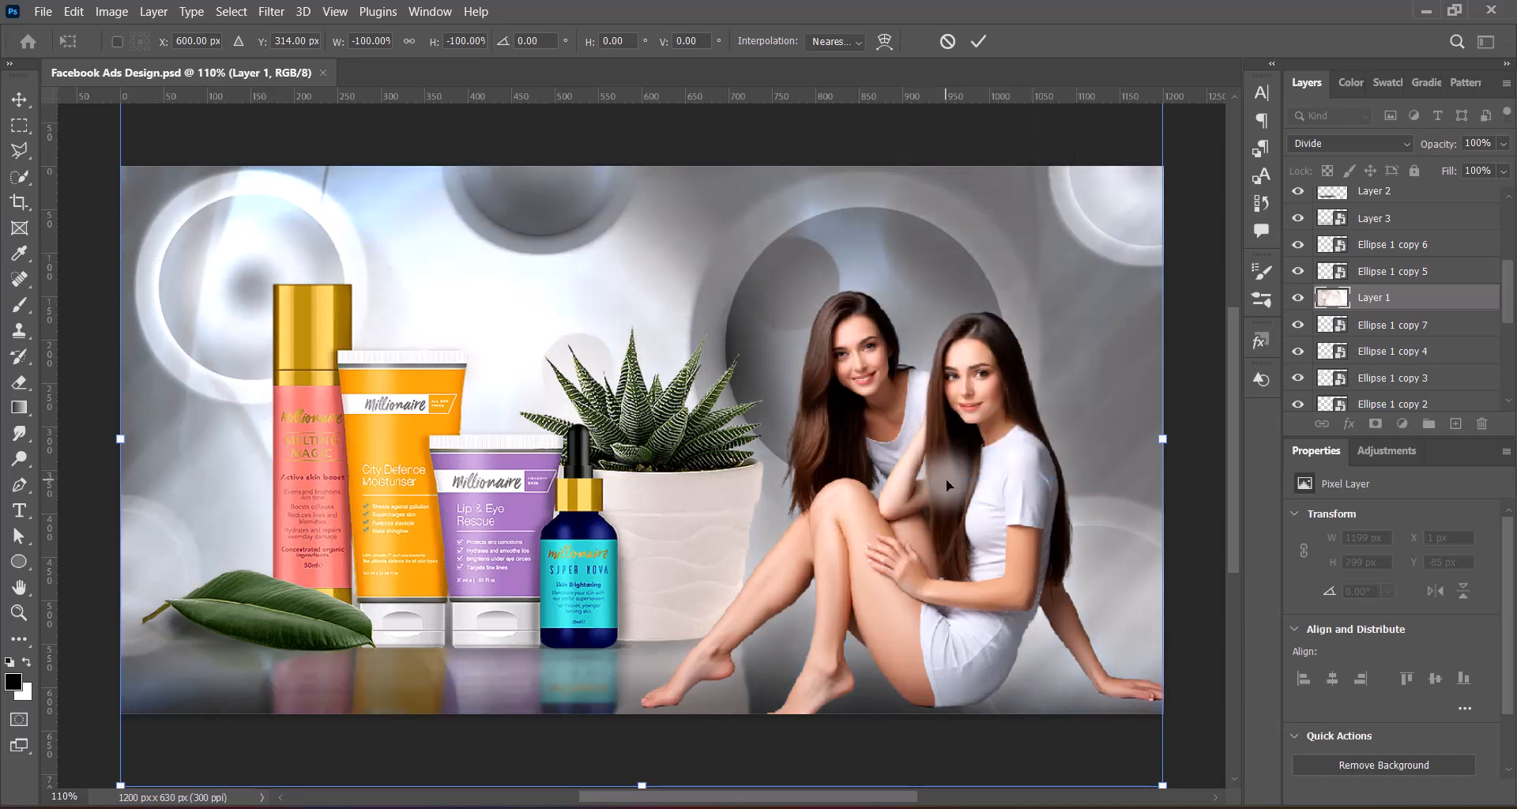
right_click(926, 463)
click(966, 457)
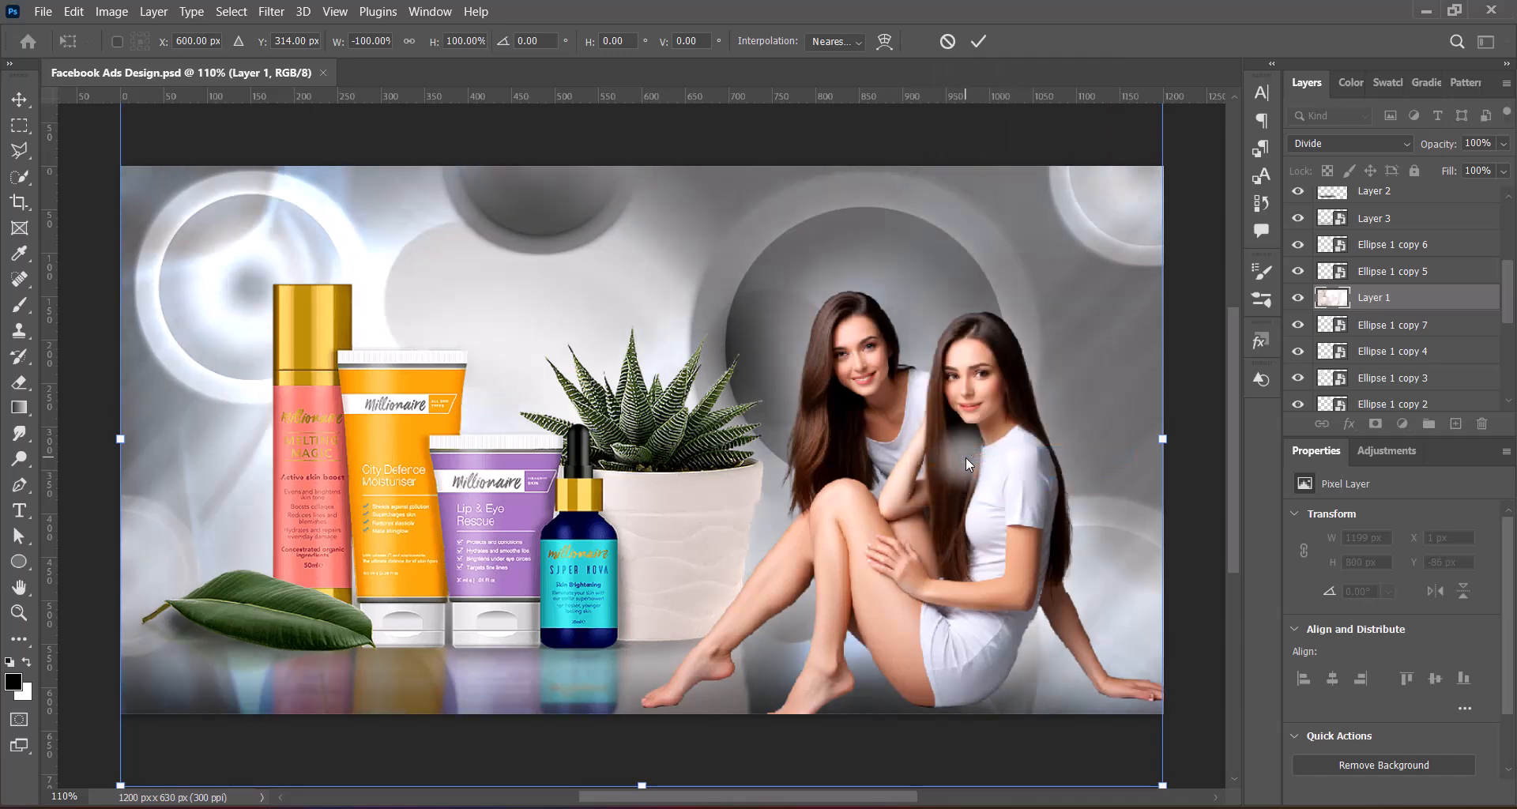
right_click(960, 461)
click(968, 447)
right_click(962, 444)
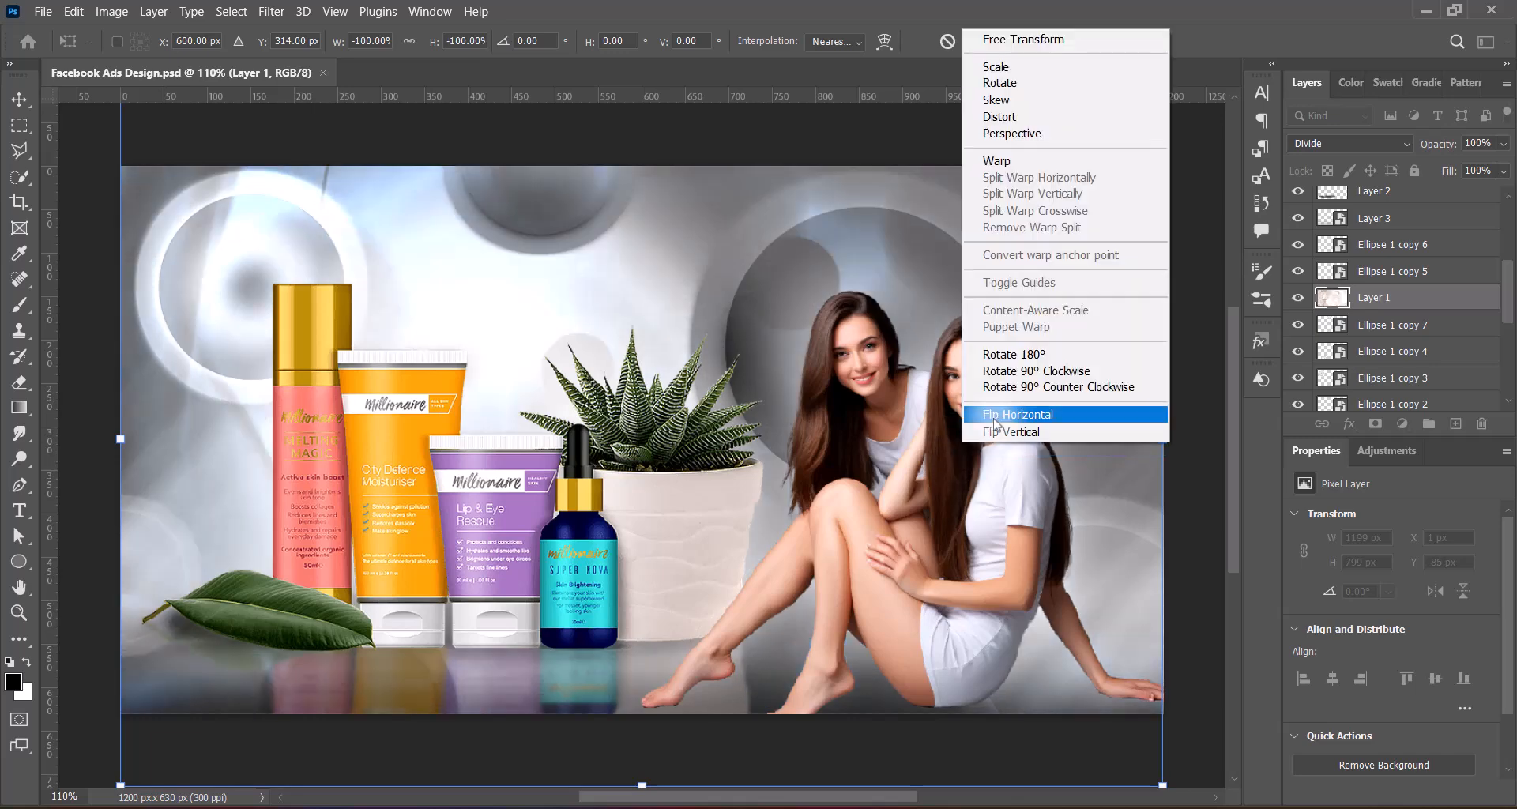
click(996, 415)
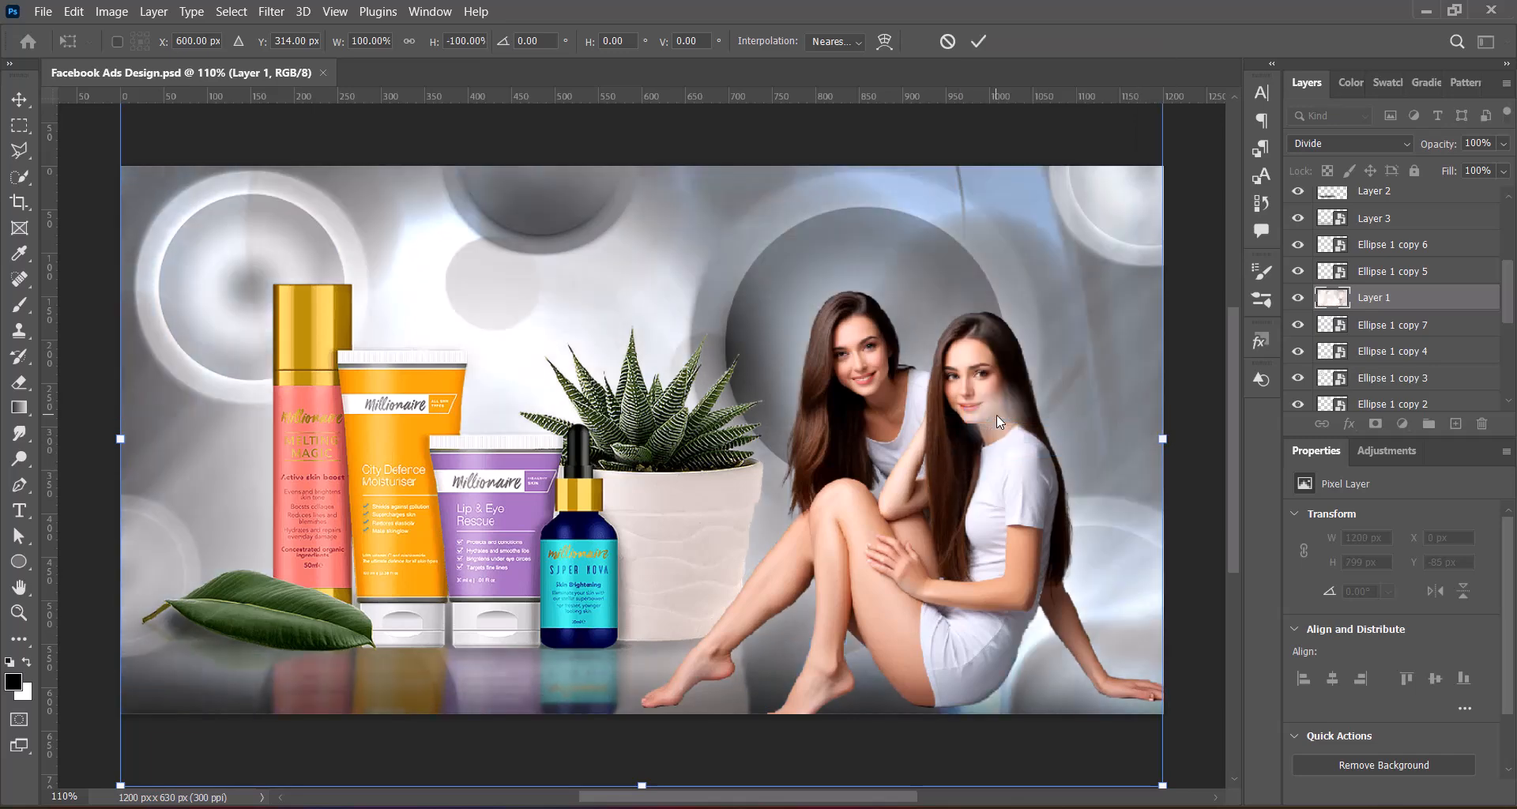
right_click(937, 387)
click(994, 766)
right_click(973, 448)
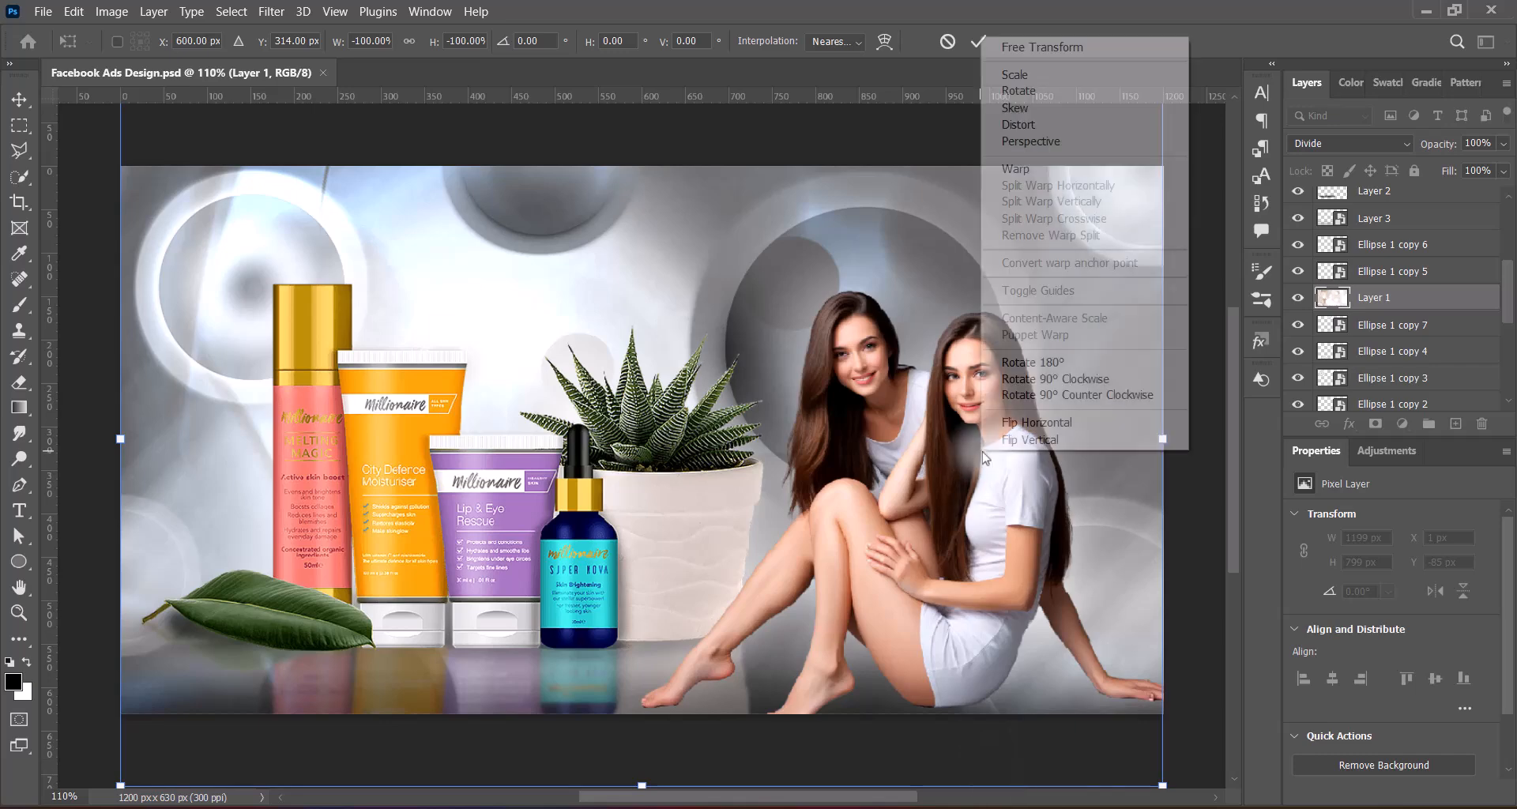
click(1020, 447)
click(948, 41)
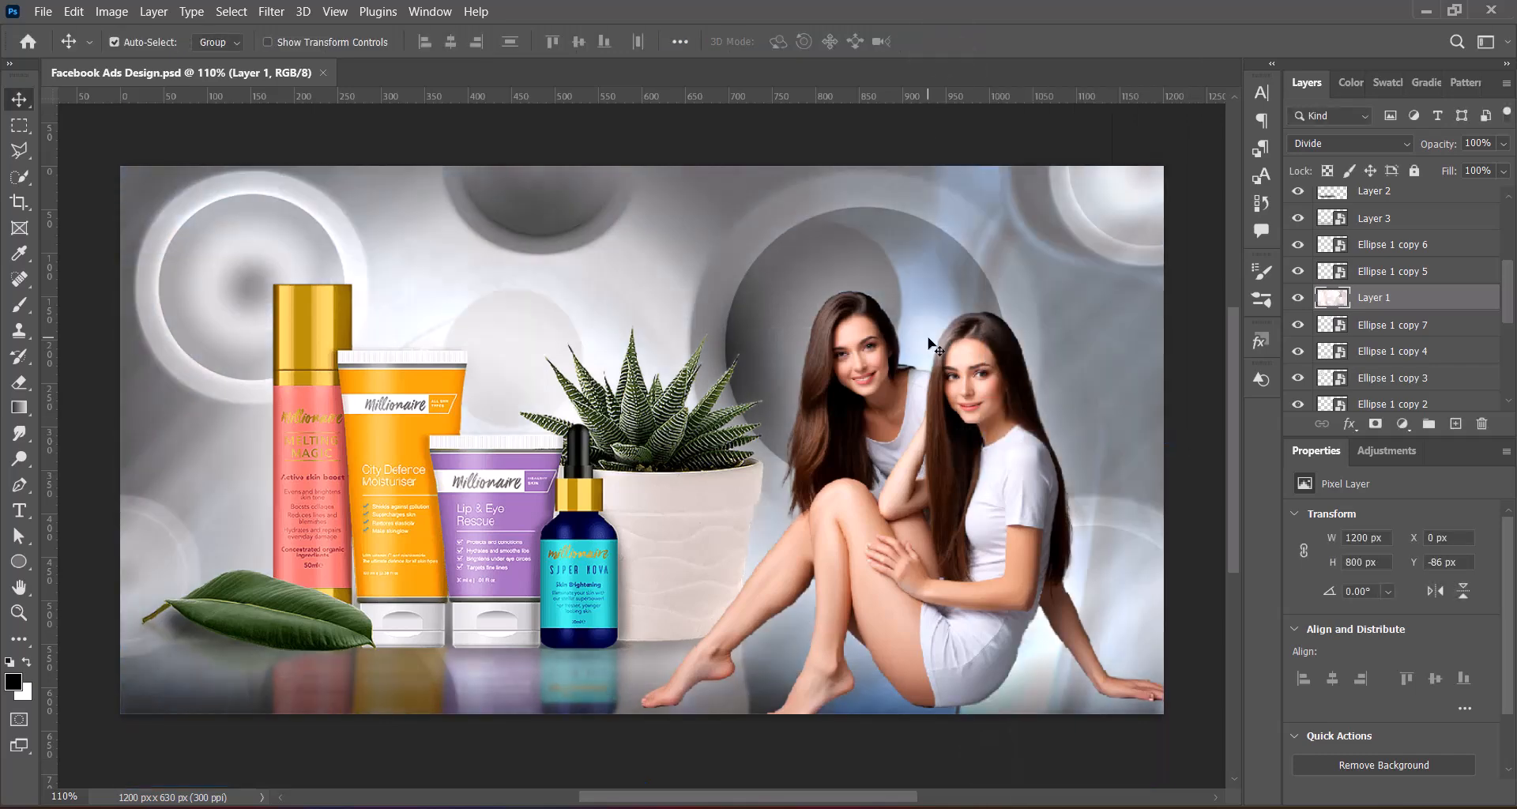
Flip the Divide-blended Layer 1 both horizontally and vertically, and apply the transform
key(ctrl+t)
right_click(903, 362)
click(998, 744)
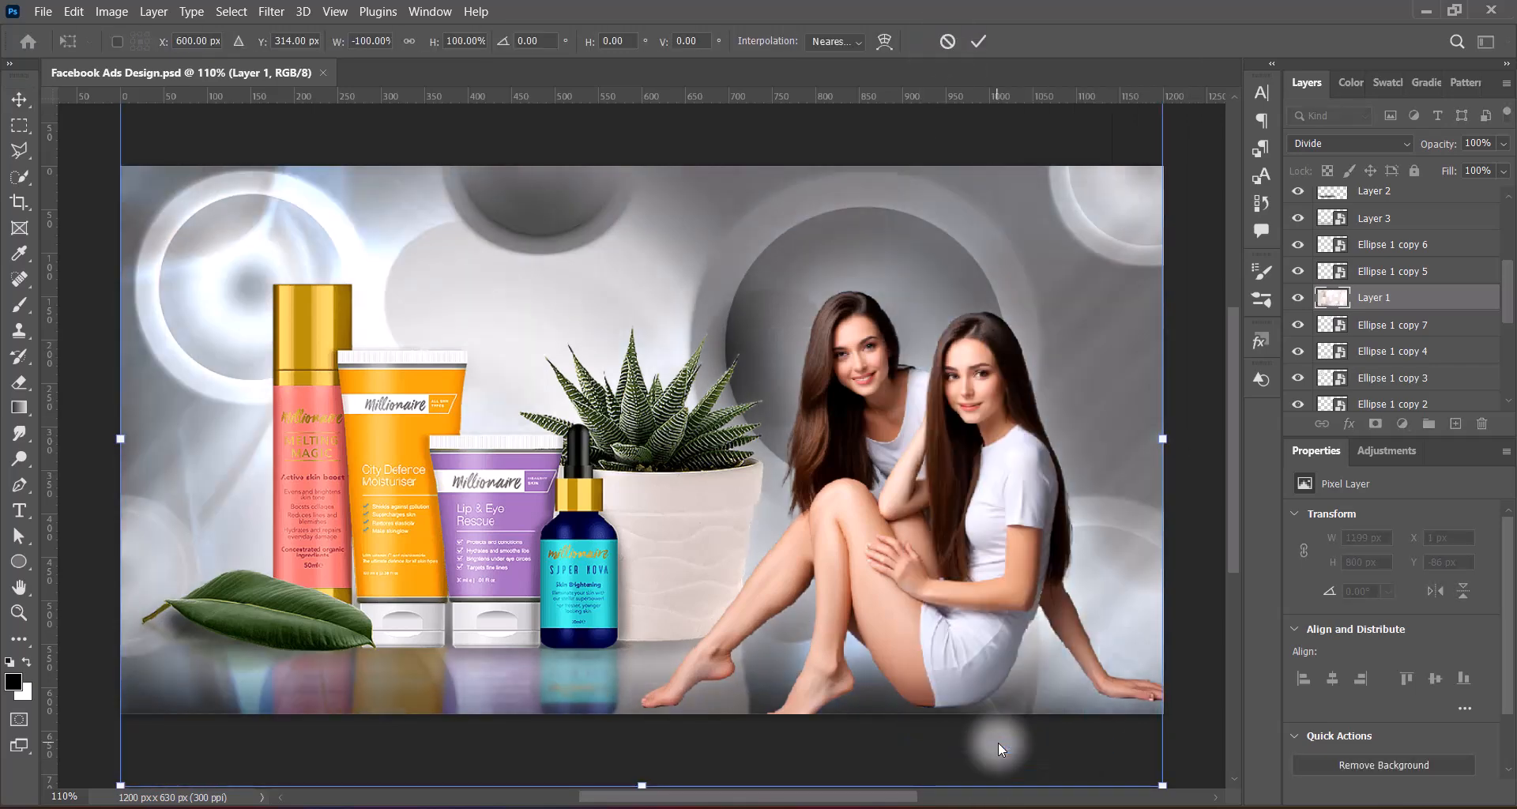
right_click(1025, 373)
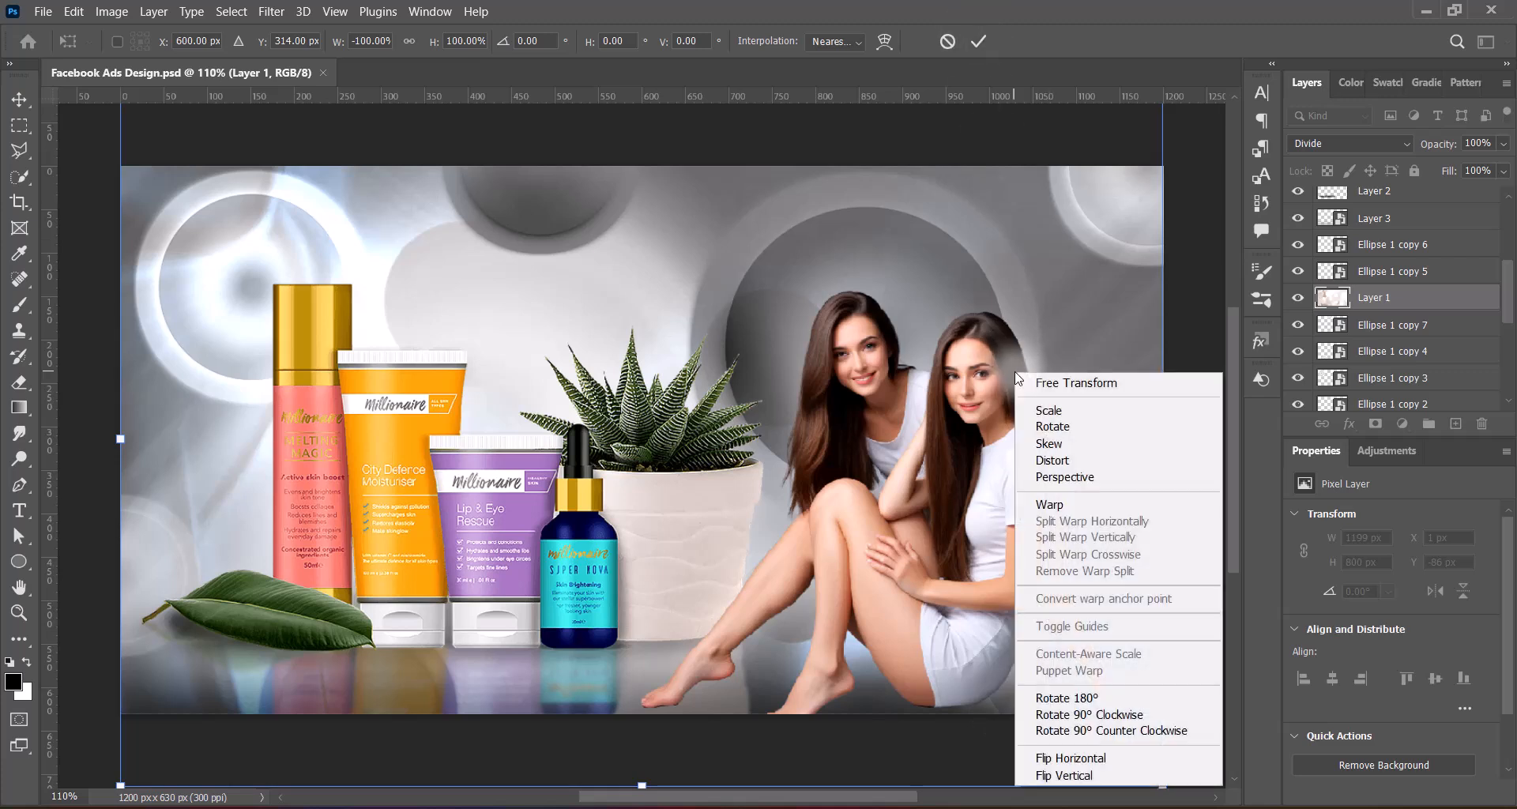
click(1081, 773)
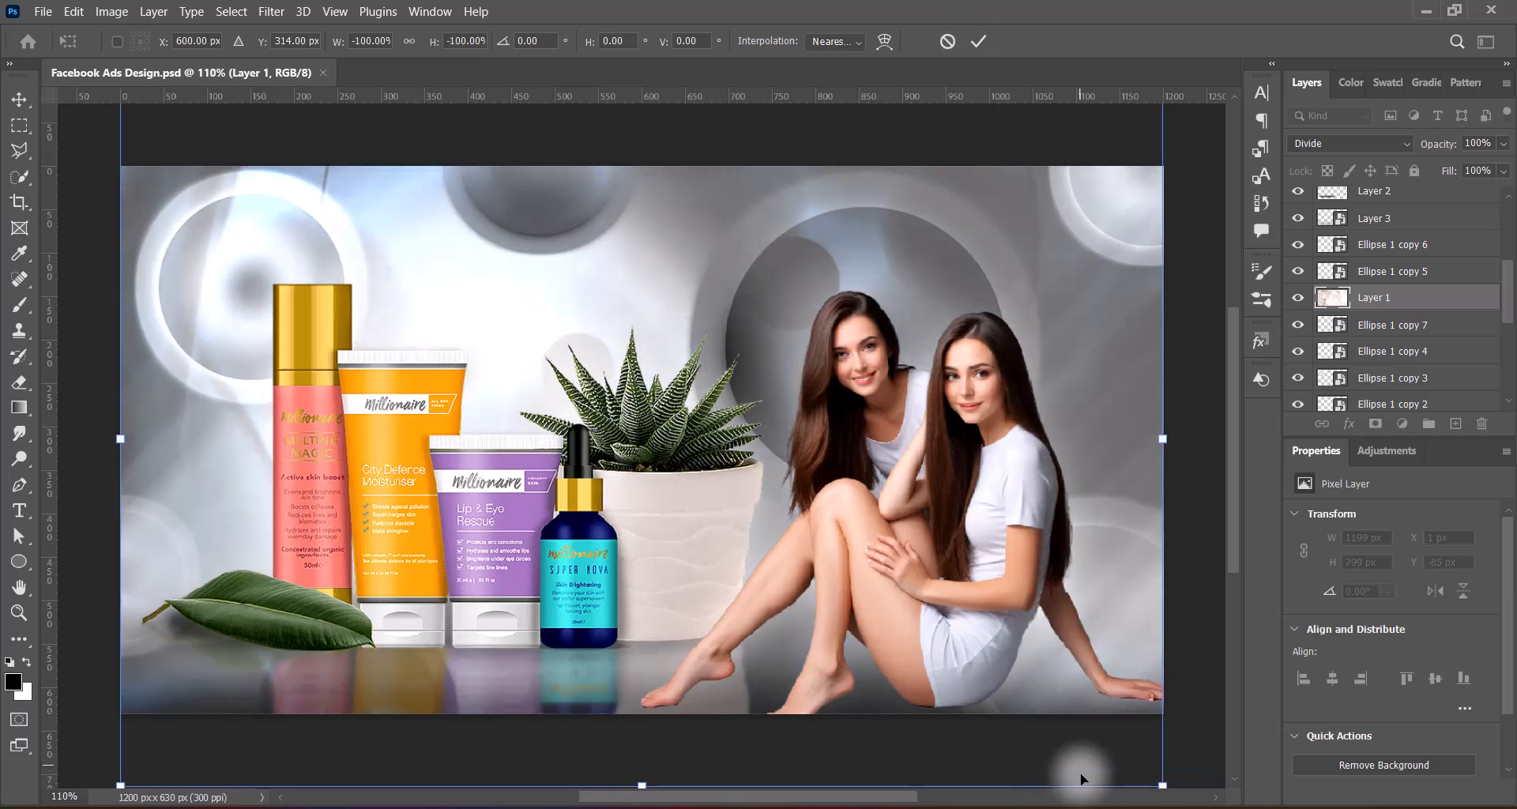
click(978, 42)
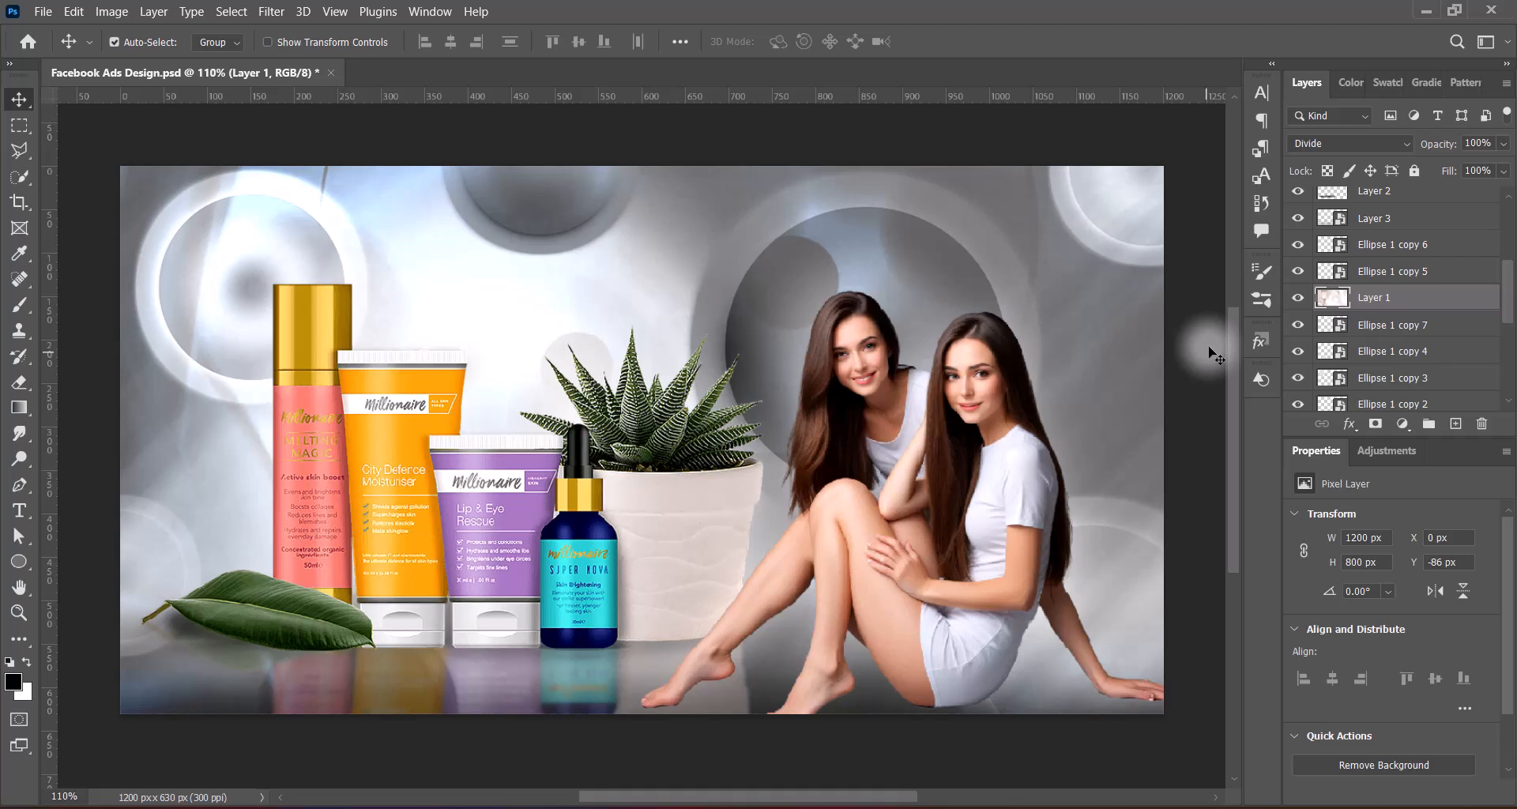
Scale up Layer 2 copy 2, Layer 2 copy and Layer 2 together to 751 × 801 px at X -7 px, Y 112 px
click(653, 512)
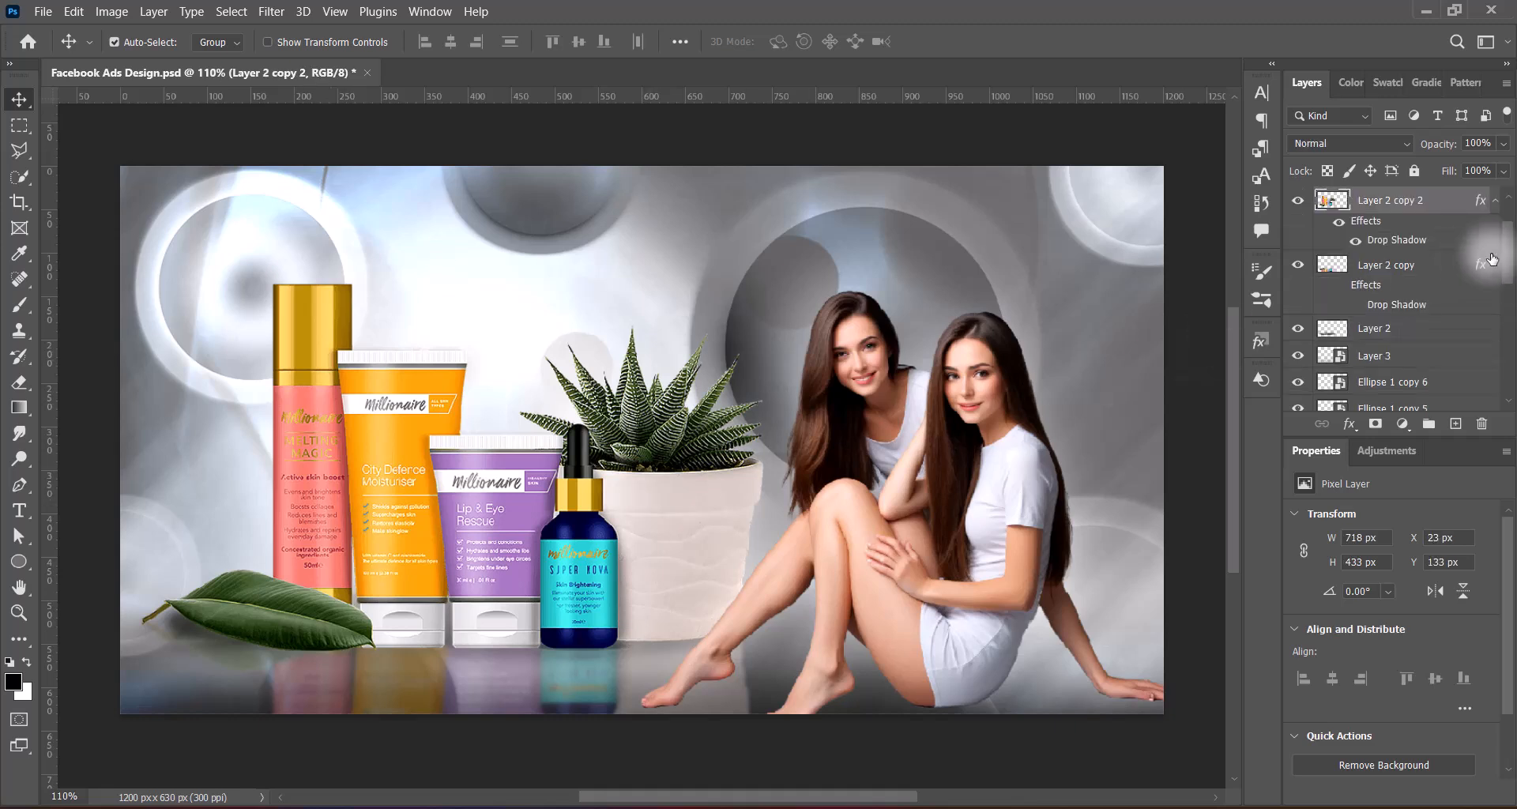
ctrl+click(1426, 265)
ctrl+click(1420, 330)
key(ctrl+t)
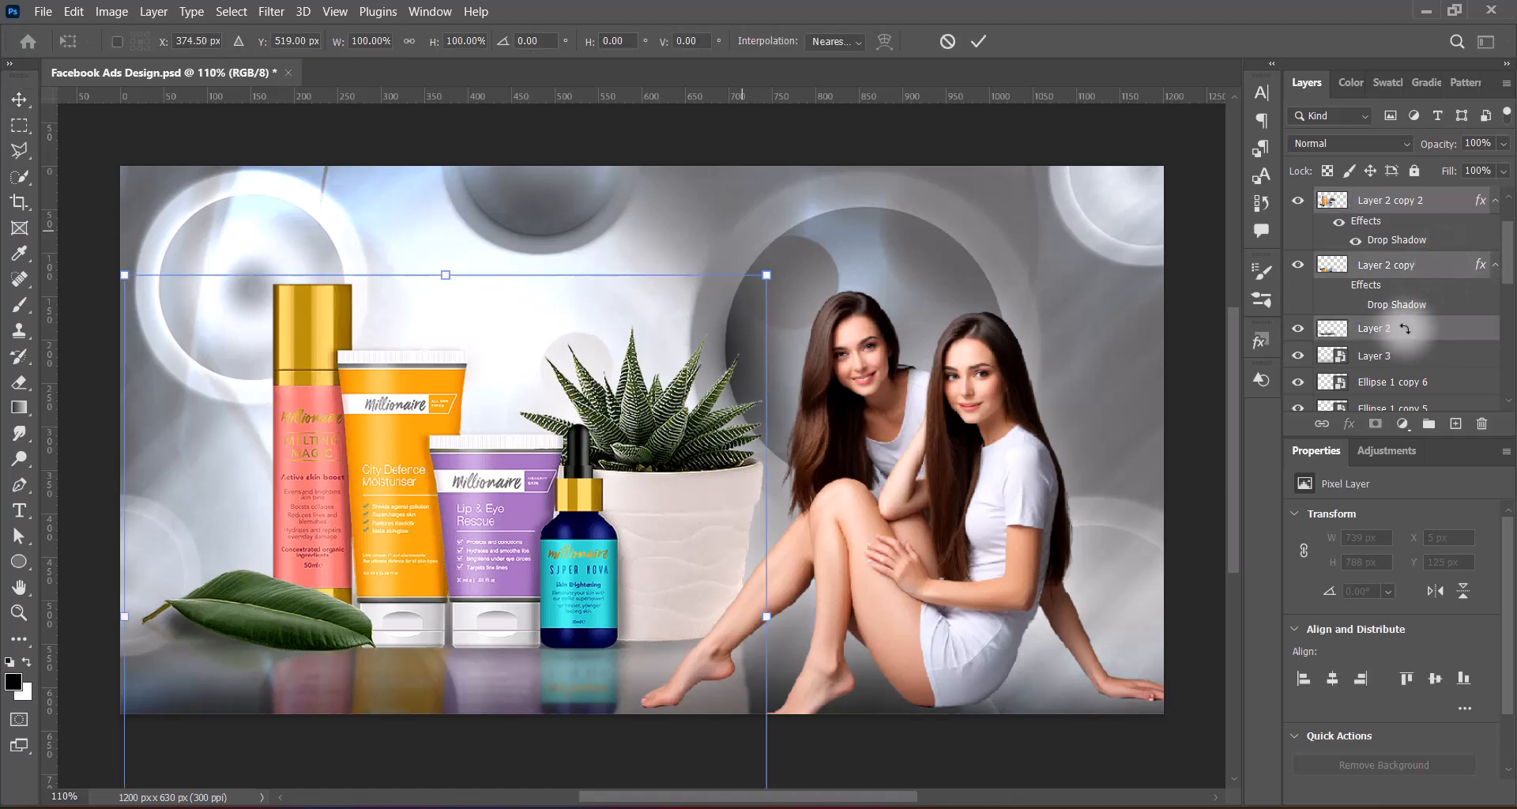
drag(124, 275, 113, 263)
click(1082, 425)
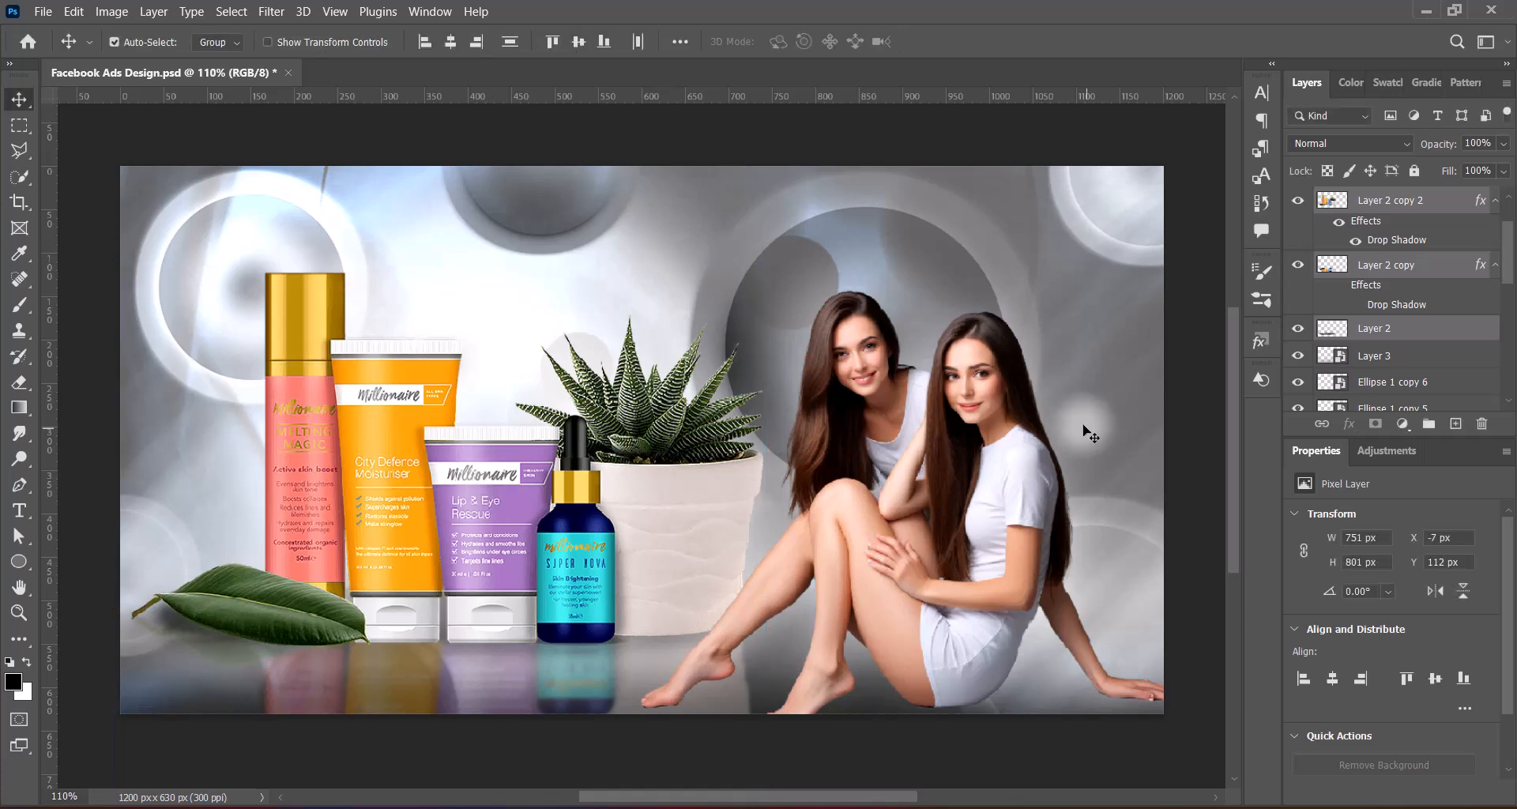
click(1196, 237)
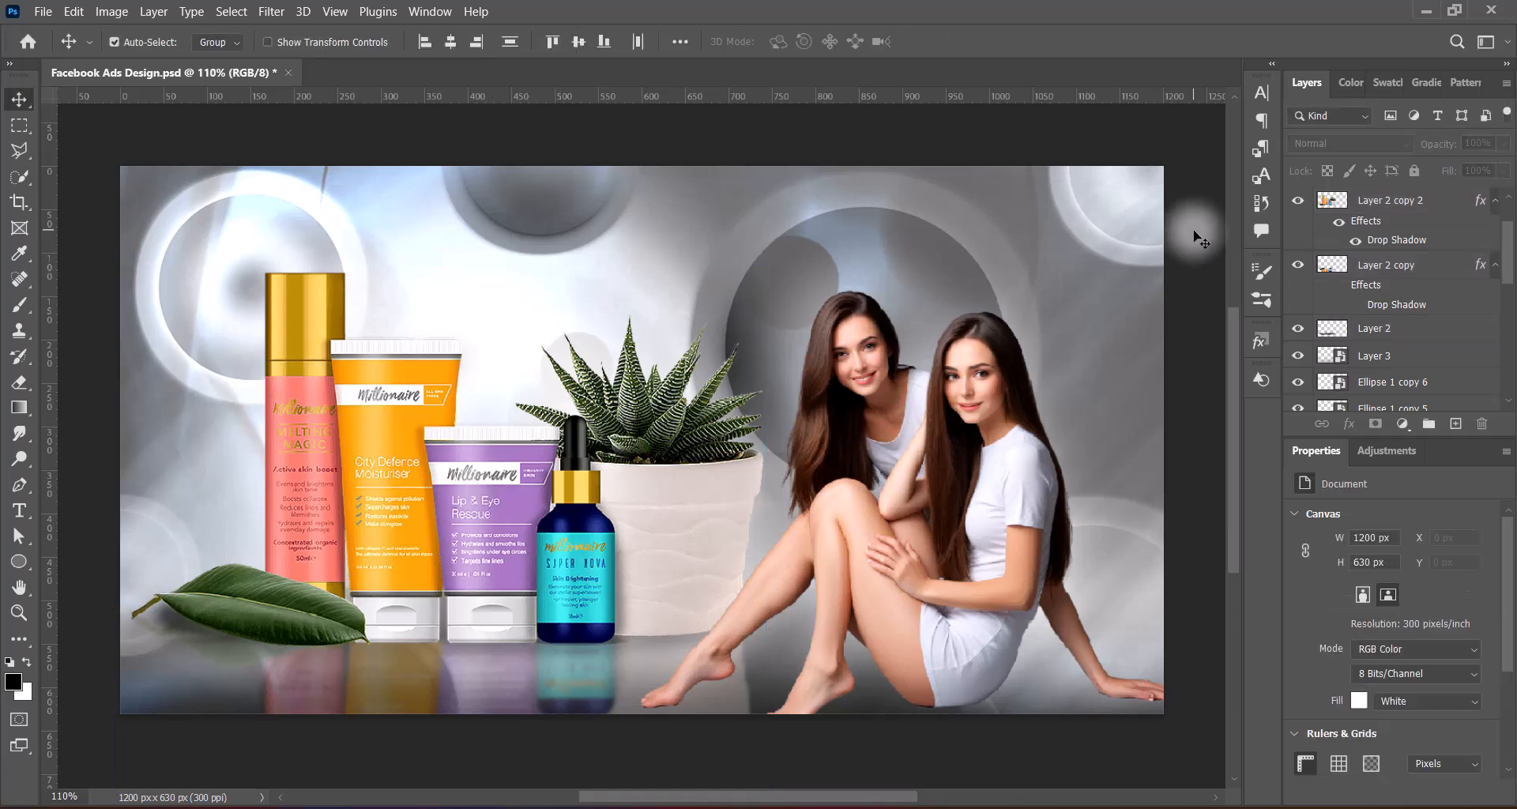
Add a second Drop Shadow to the products layer, Layer 2 copy 2, in black with a larger size
click(1039, 300)
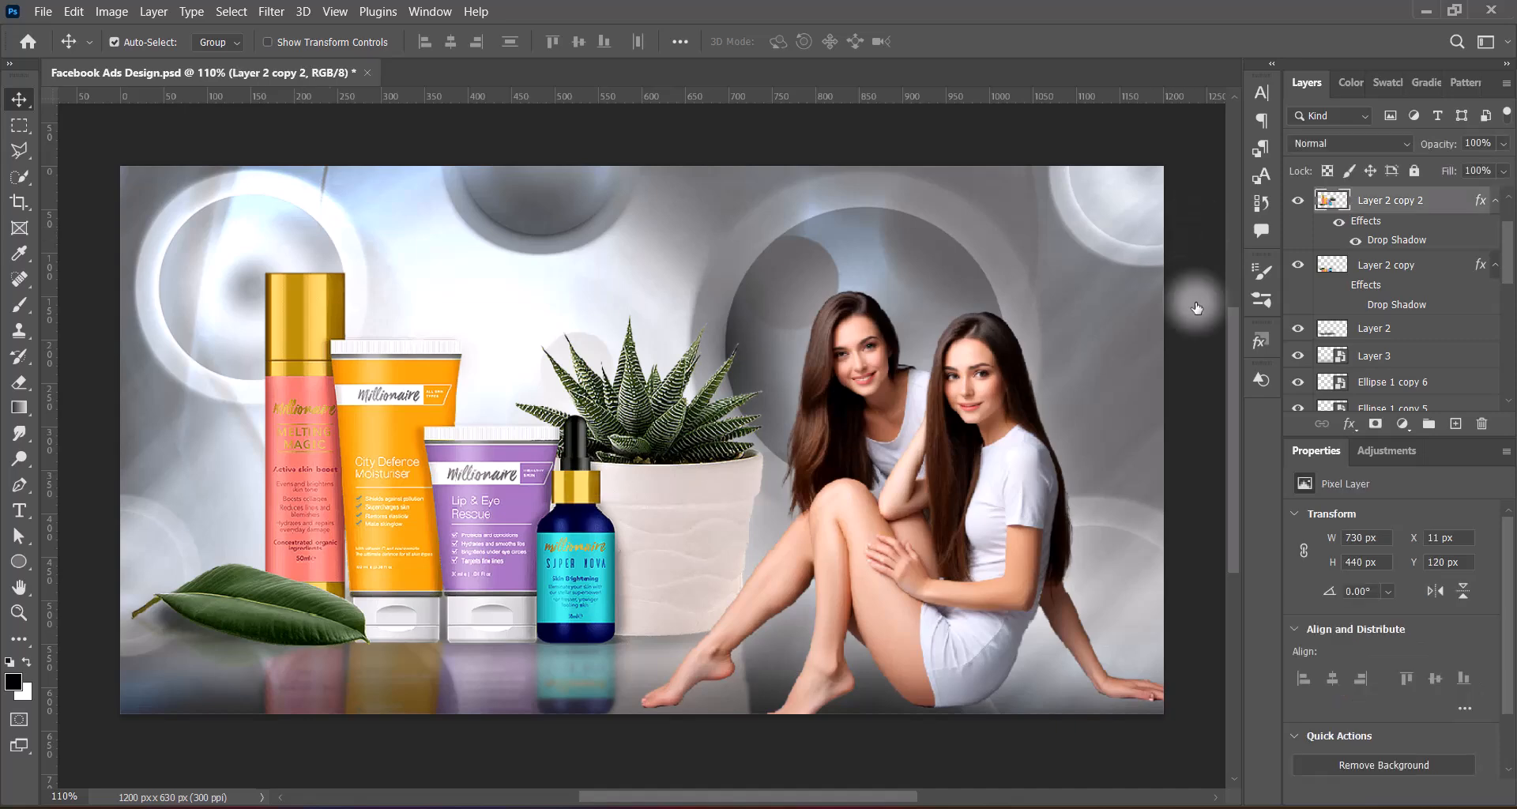
double_click(1392, 241)
click(215, 463)
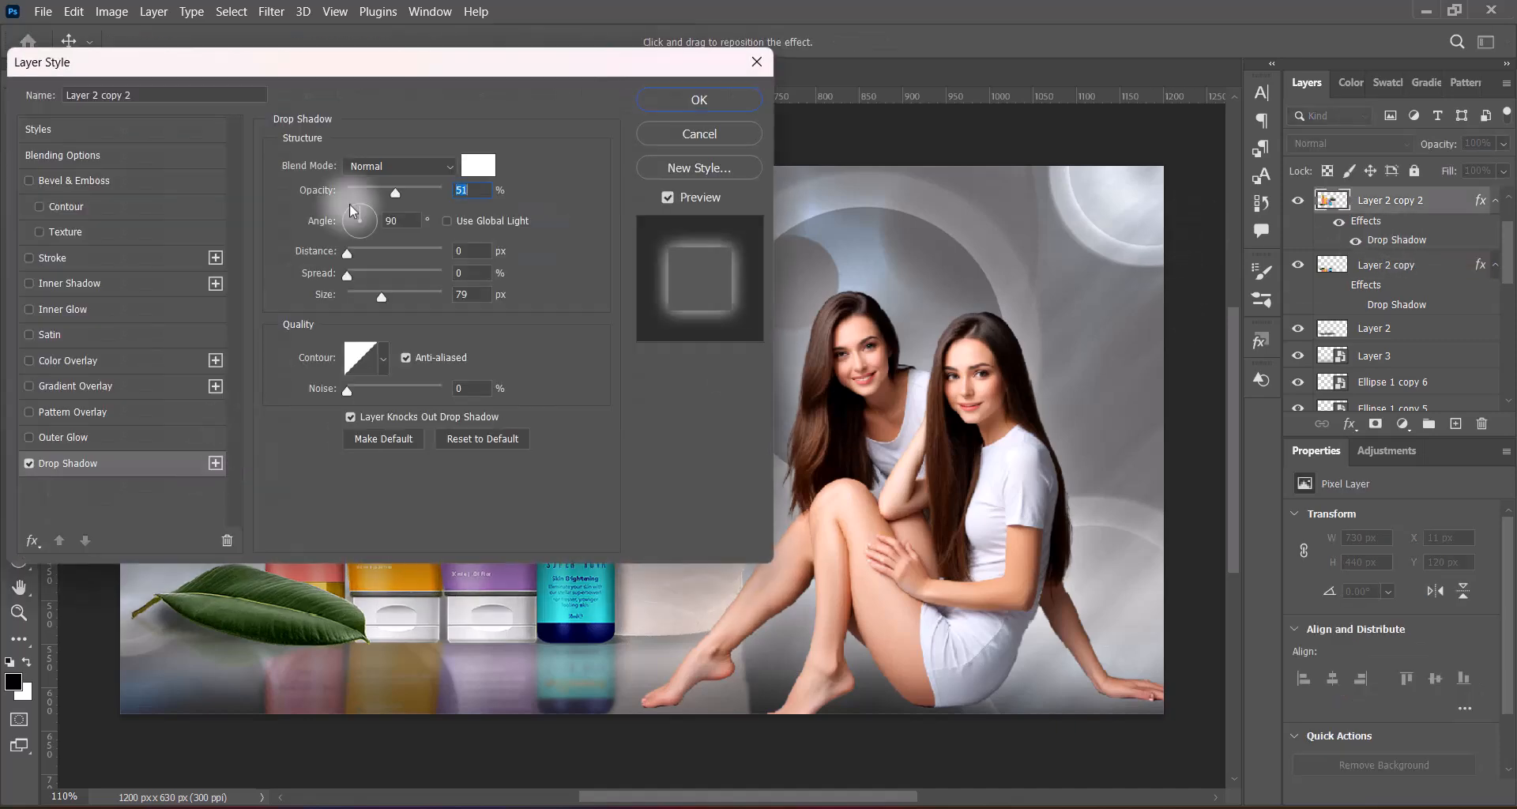
drag(423, 72, 1002, 45)
click(635, 461)
click(1059, 138)
click(858, 379)
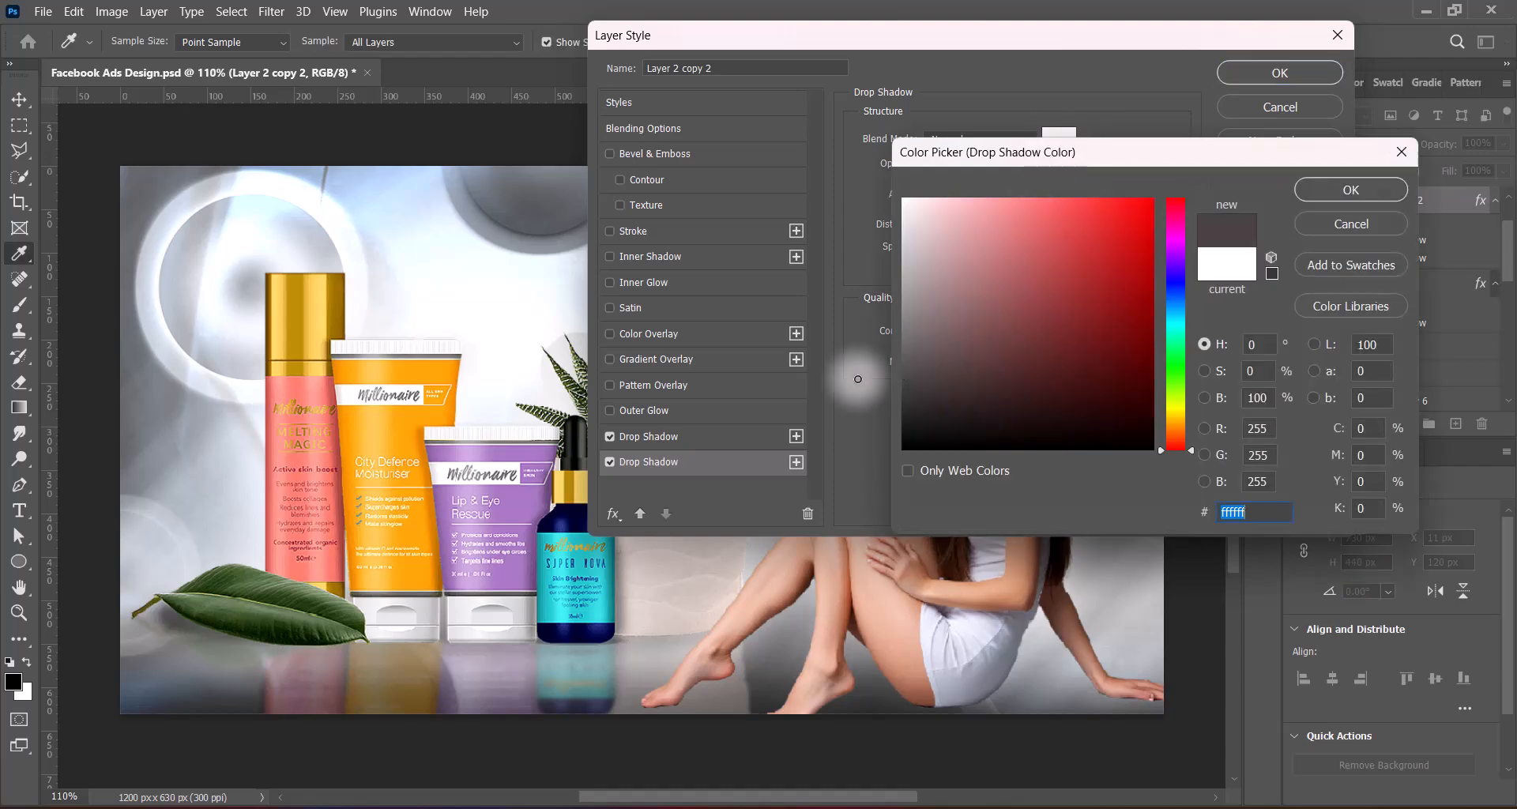
click(1335, 189)
drag(1035, 36, 1195, 20)
mouse_move(1121, 255)
mouse_down()
mouse_move(1150, 264)
mouse_move(1137, 257)
mouse_up()
click(1204, 253)
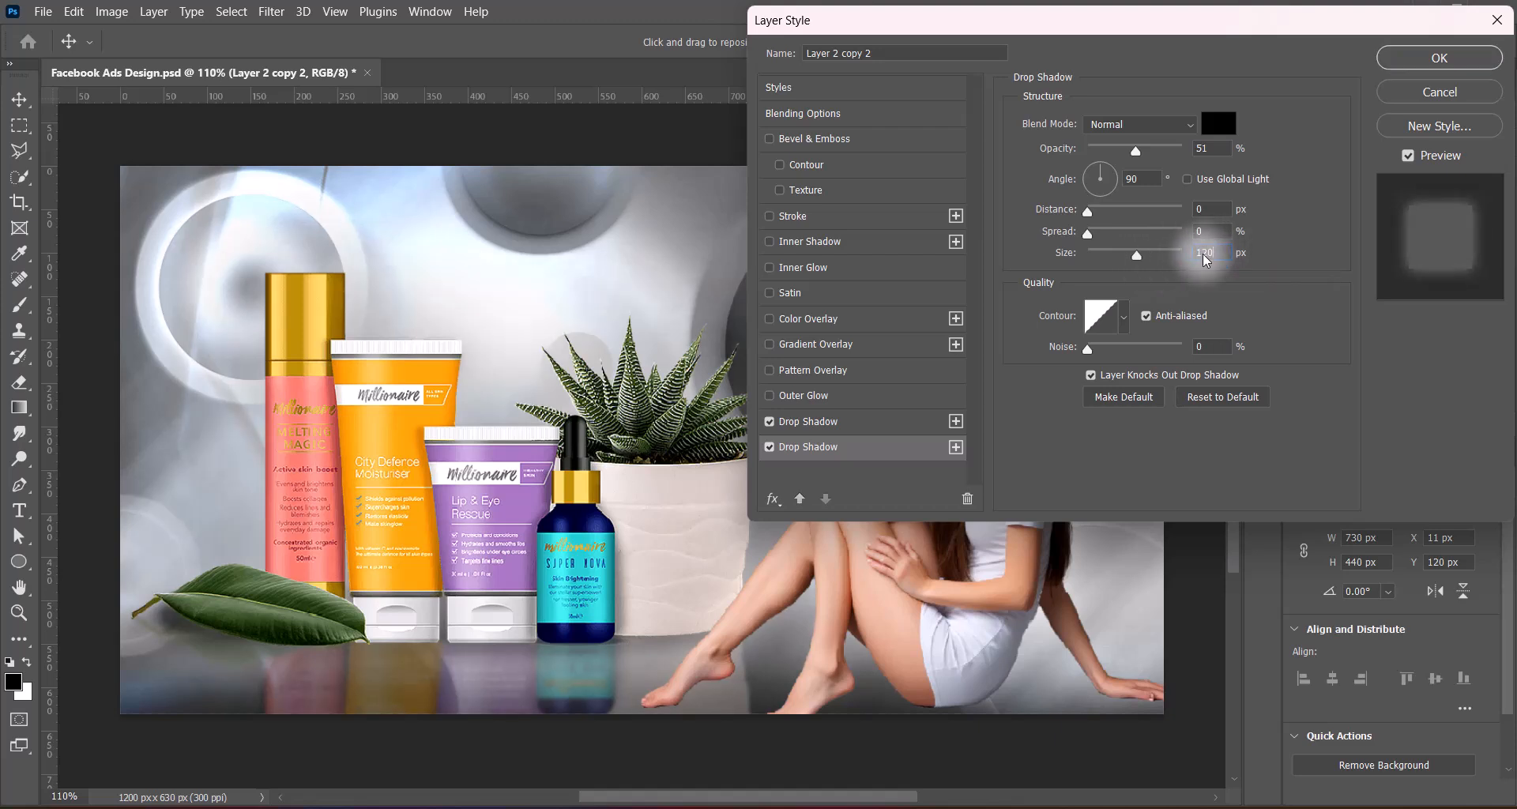
Set the size of the products layer's white Drop Shadow to 87 px, apply the style and save the document
drag(1236, 27, 1133, 45)
click(739, 441)
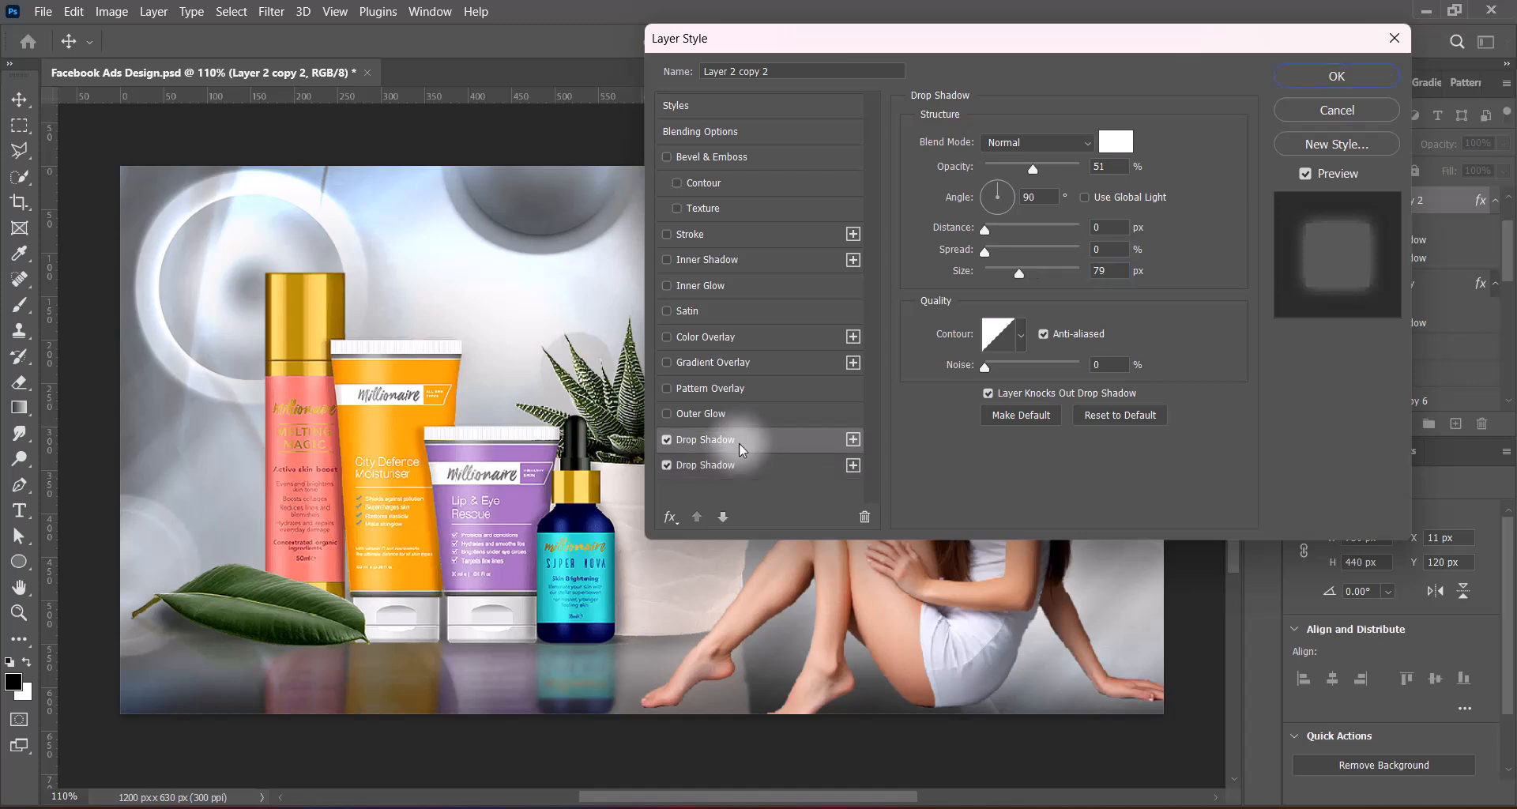
drag(1108, 272, 1079, 279)
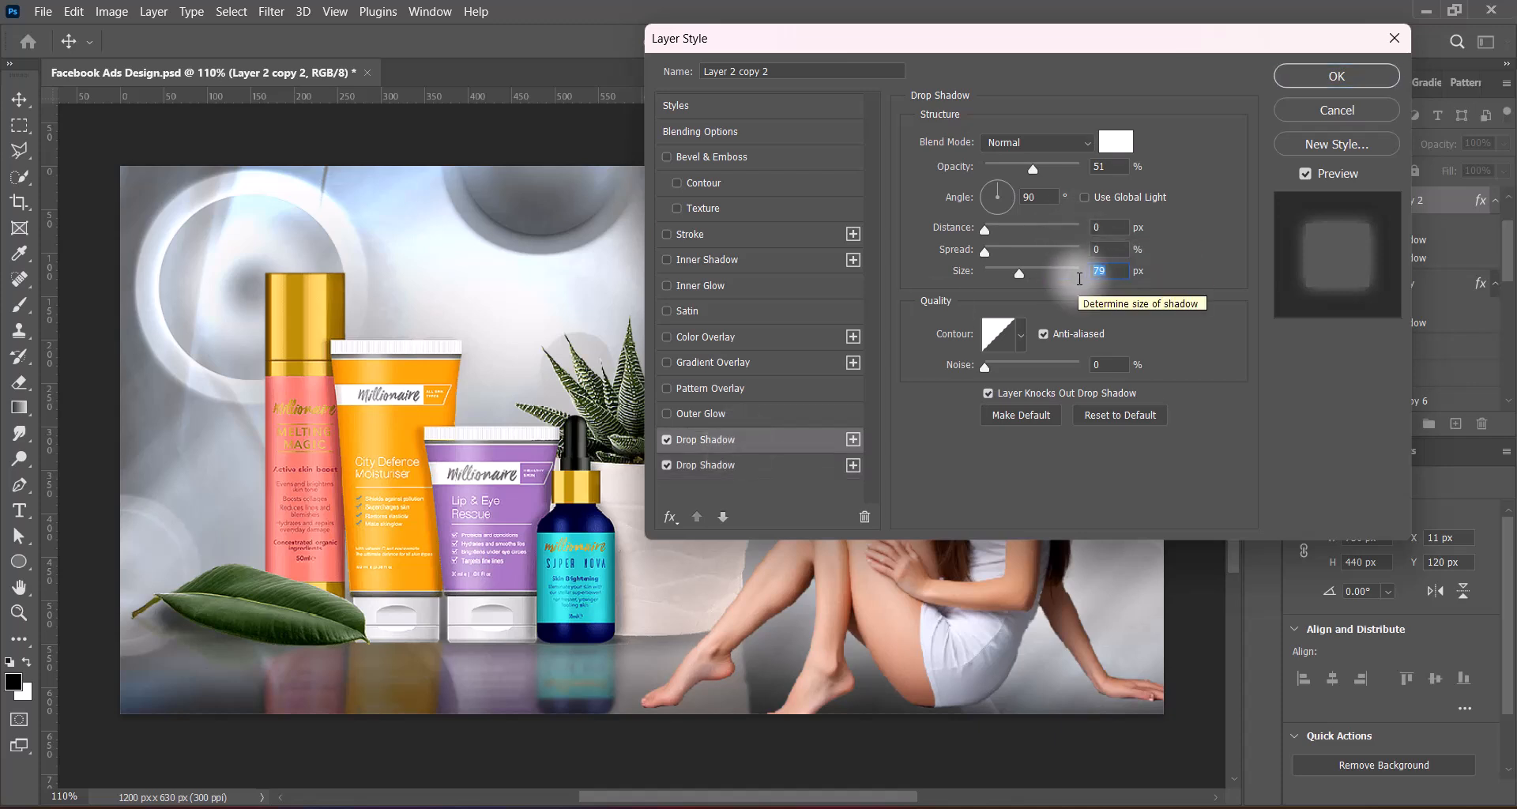
text(87)
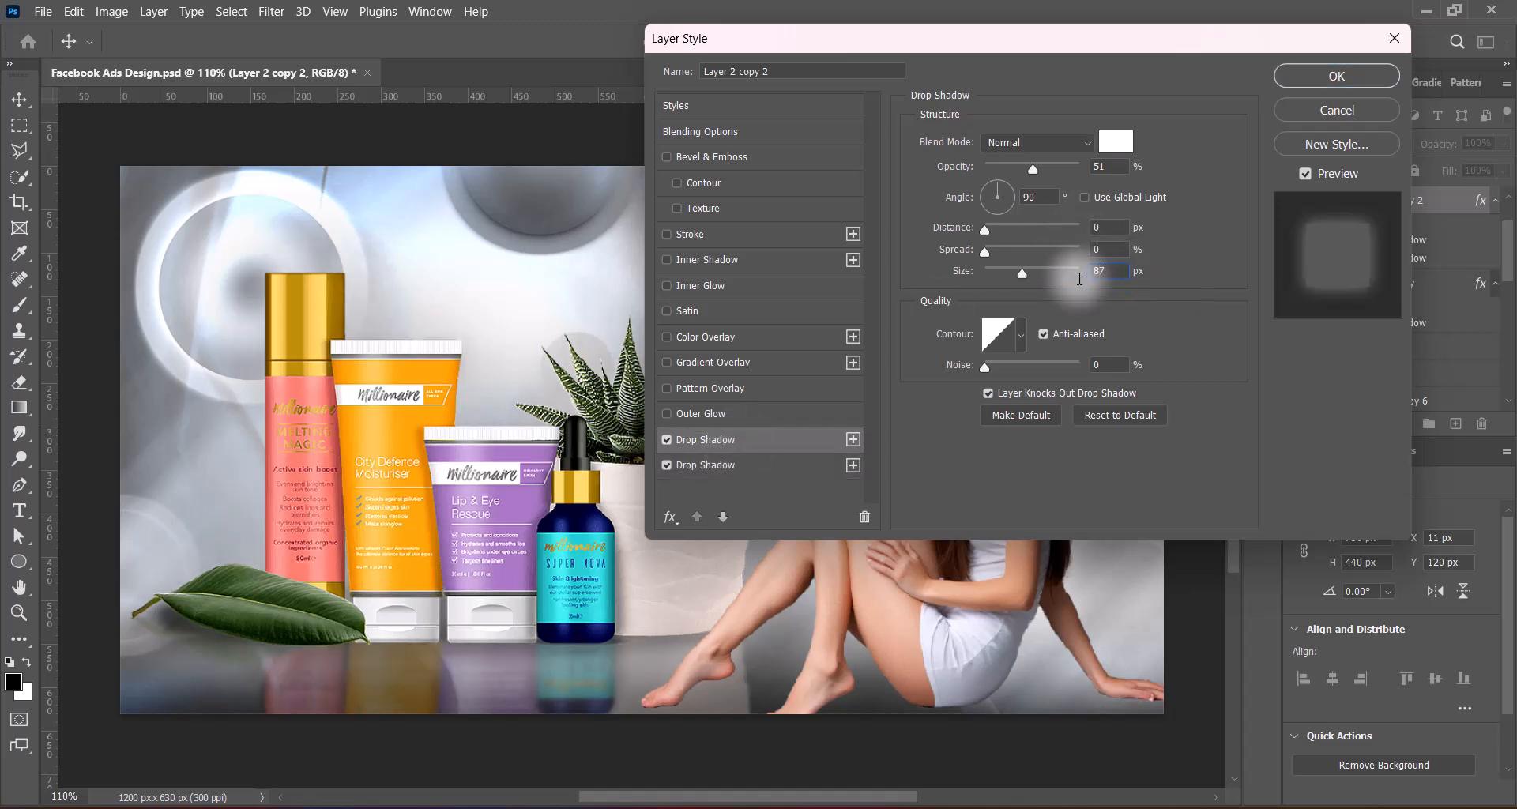
key(Return)
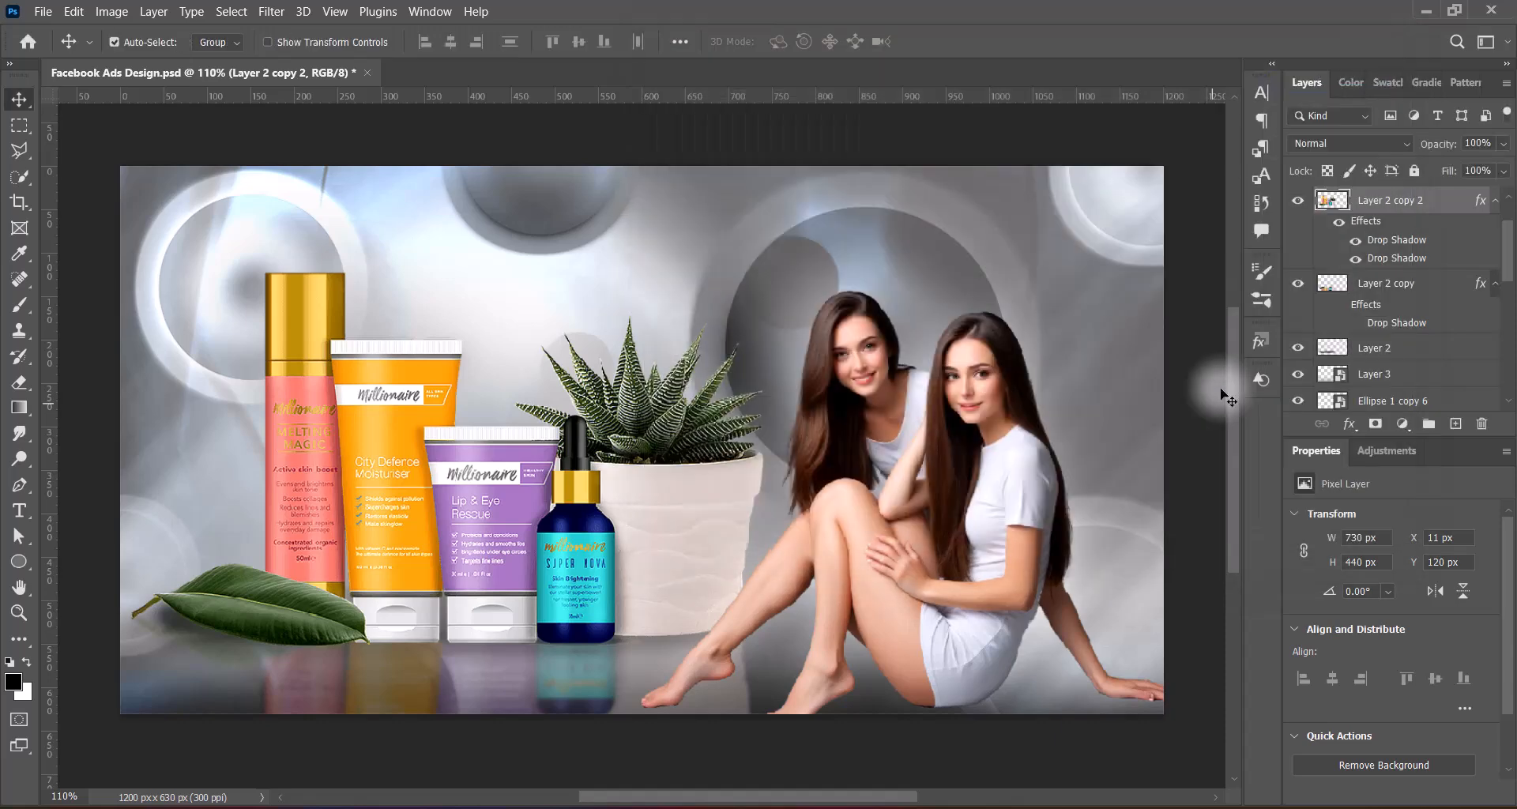
drag(1222, 395, 1031, 583)
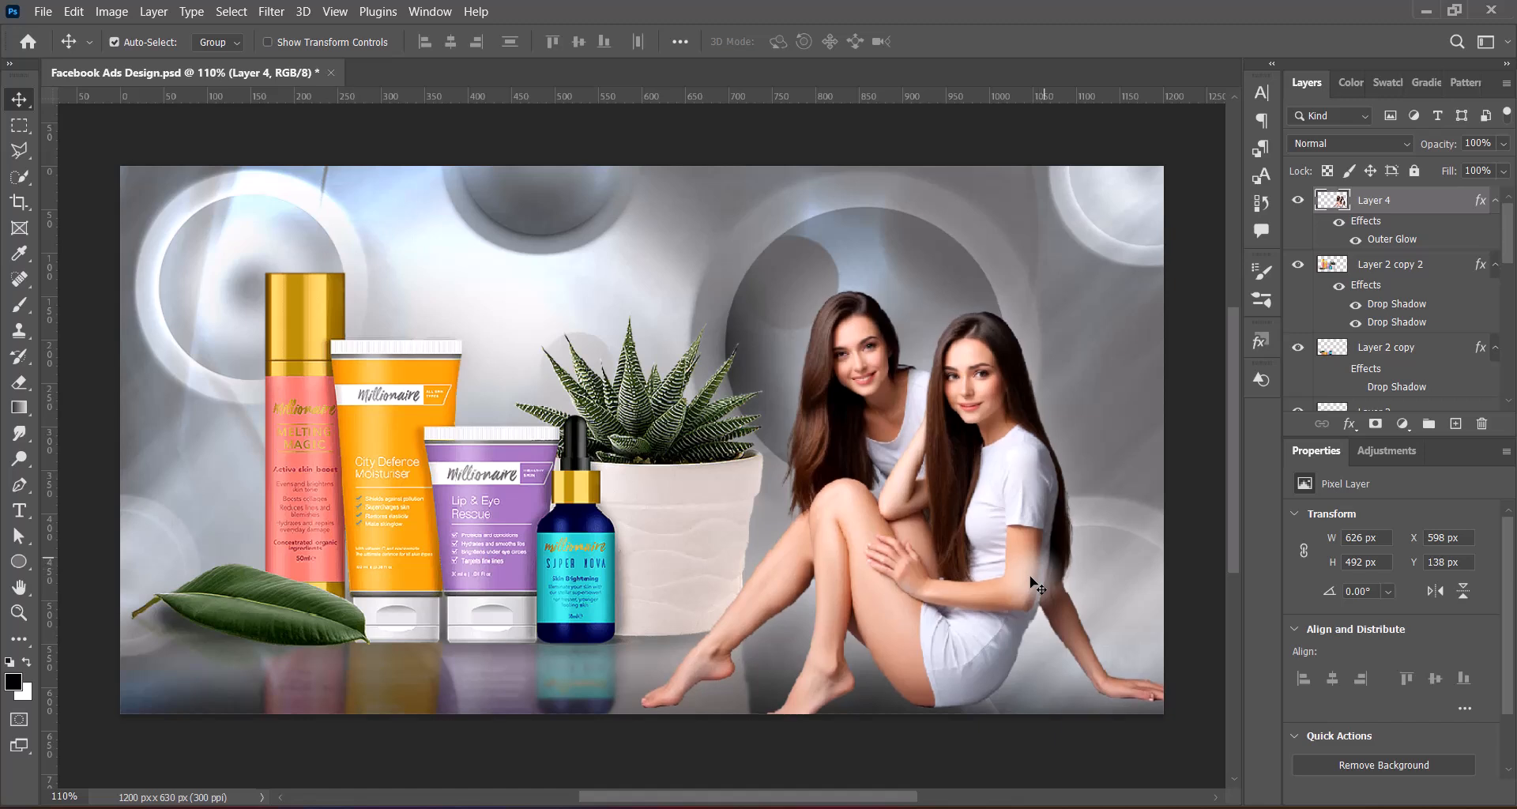
Save the document and paint a soft black 500 px brush spot on a new layer above Layer 2 copy 2
key(ctrl+s)
click(1398, 265)
click(1455, 423)
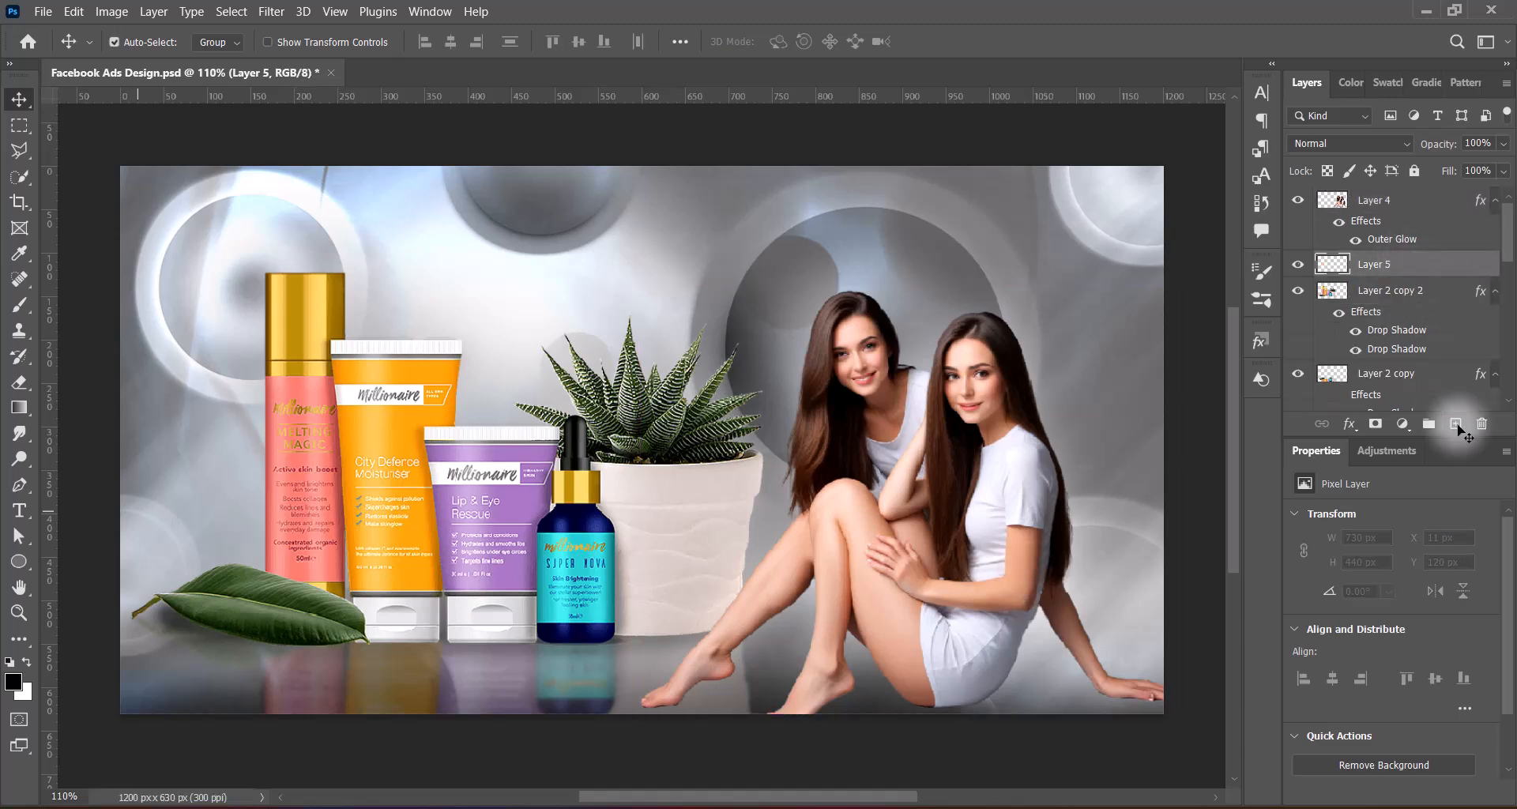
click(22, 306)
drag(545, 424, 401, 335)
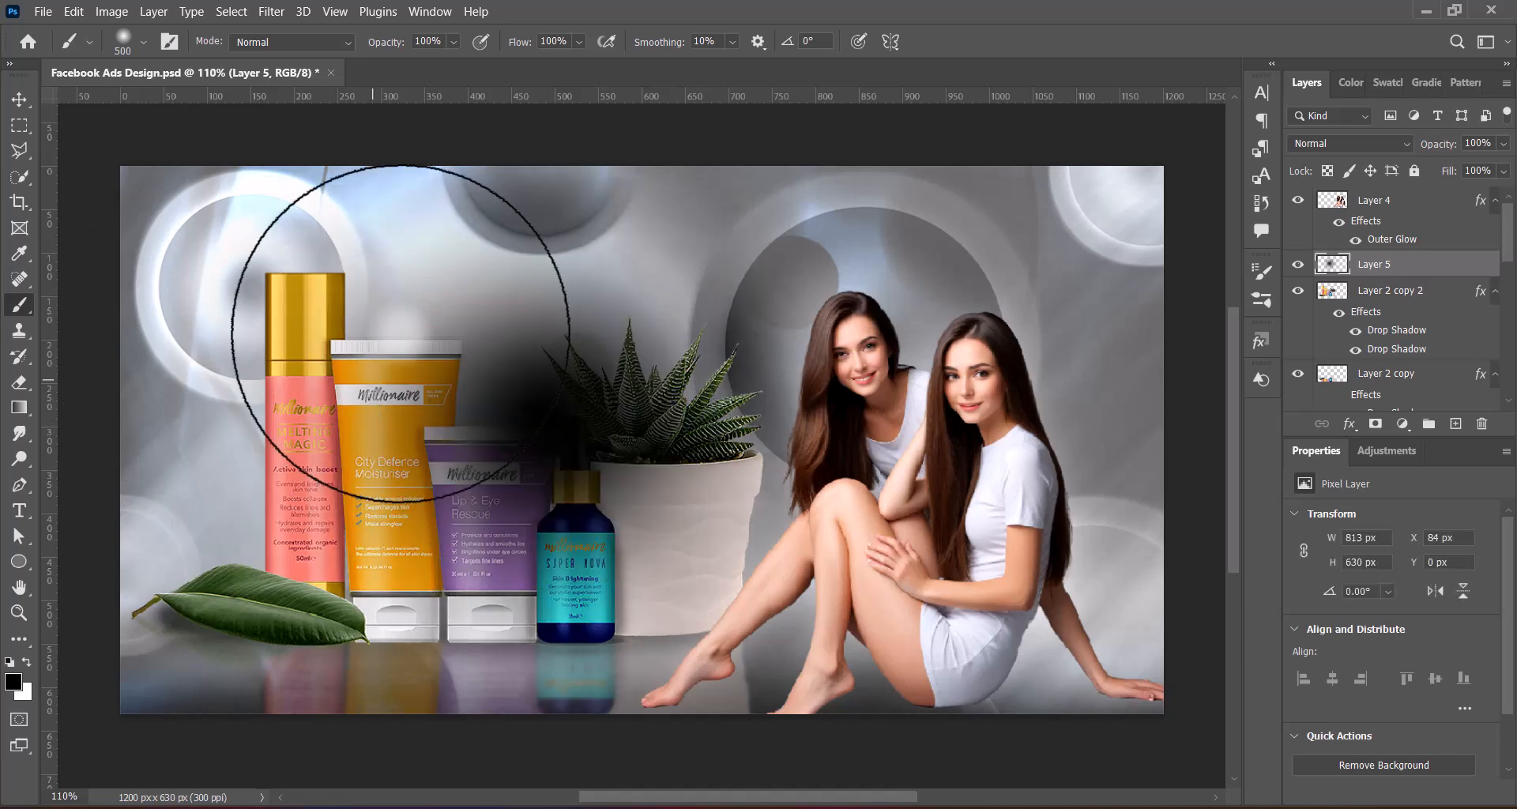
Squash the black spot into a thin 189 × 9 px shadow beneath the models' feet at X 524 px, Y 617 px
key(v)
key(ctrl+t)
mouse_move(545, 163)
mouse_down()
mouse_move(545, 677)
mouse_move(687, 680)
mouse_move(663, 689)
mouse_move(661, 714)
mouse_move(661, 700)
mouse_move(687, 707)
mouse_up()
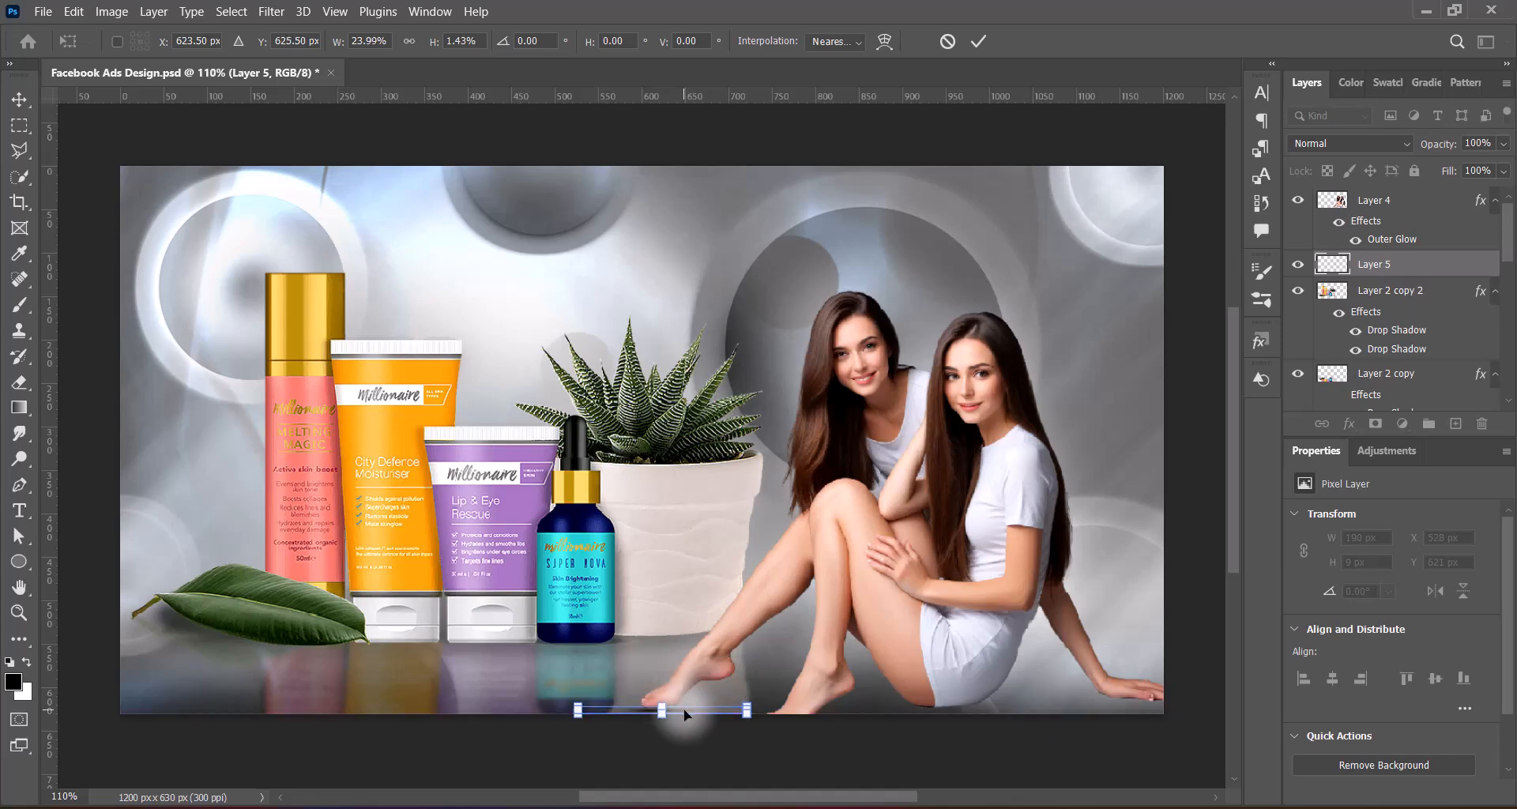
key(Return)
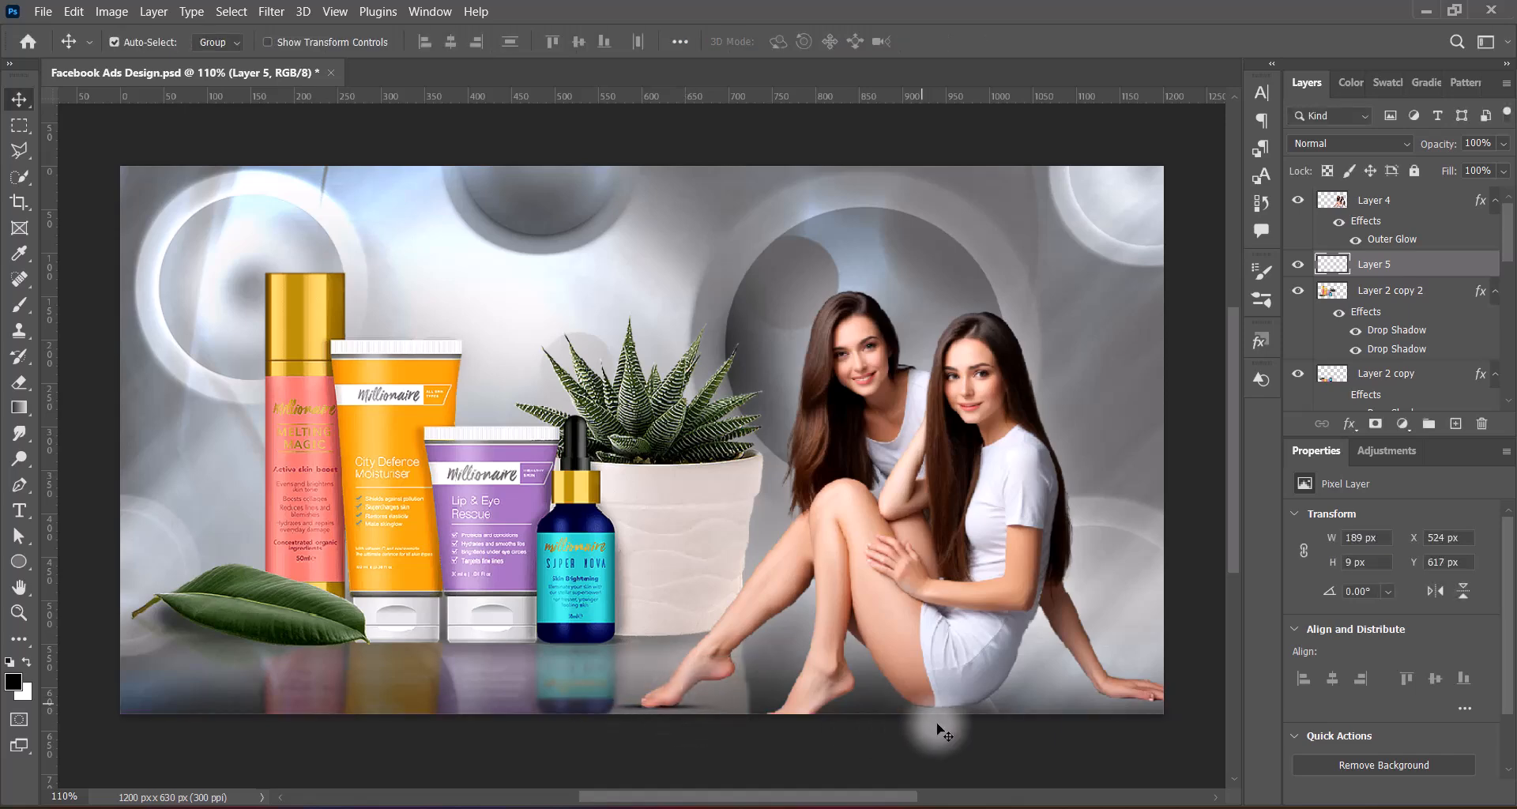
Convert the shadow layer, Layer 5, to a smart object and apply a Gaussian Blur with a 2.0 px radius
right_click(1423, 265)
click(1338, 282)
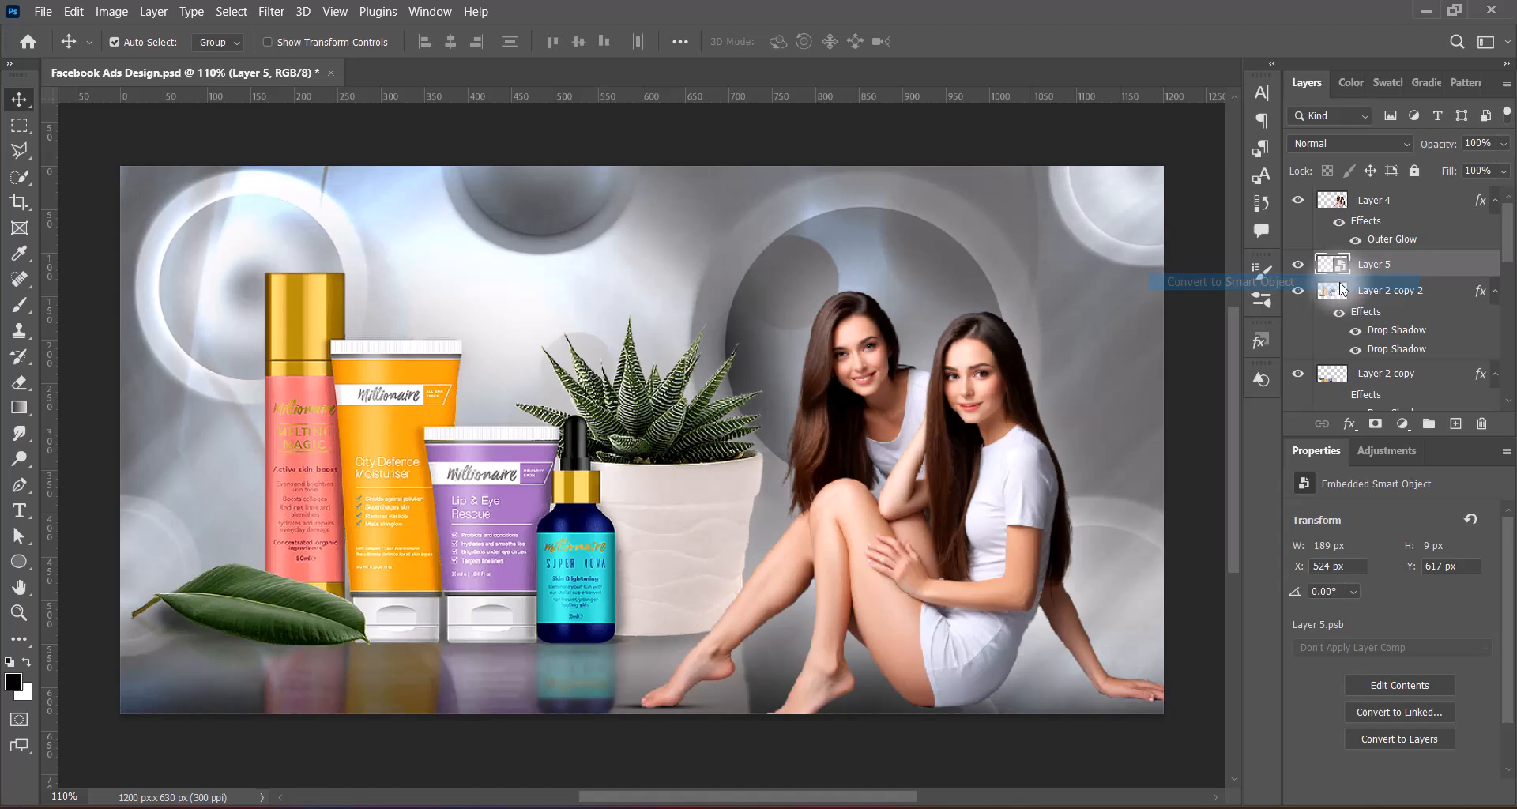
click(276, 12)
mouse_move(443, 248)
click(561, 320)
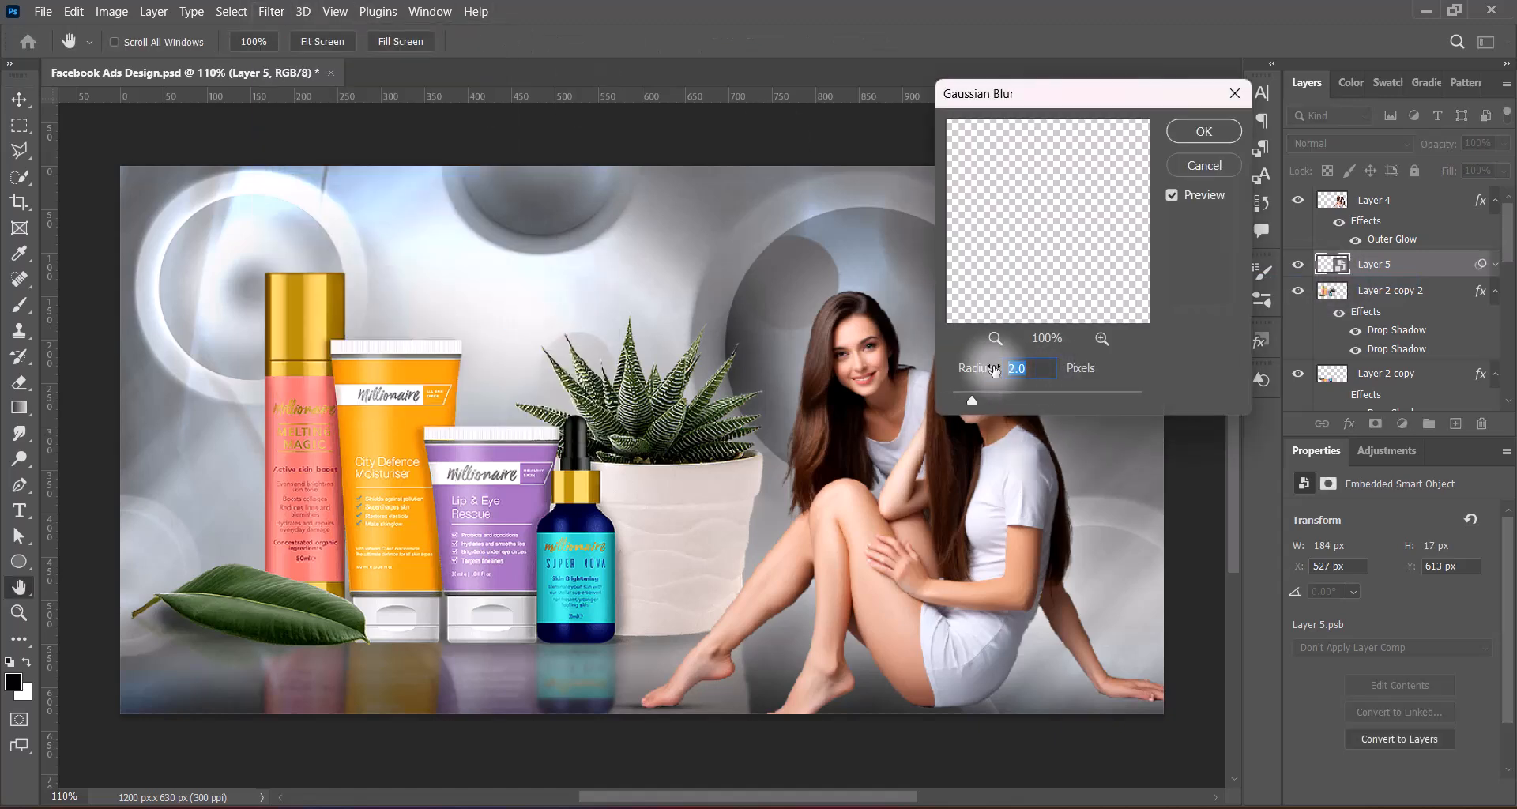
click(1204, 132)
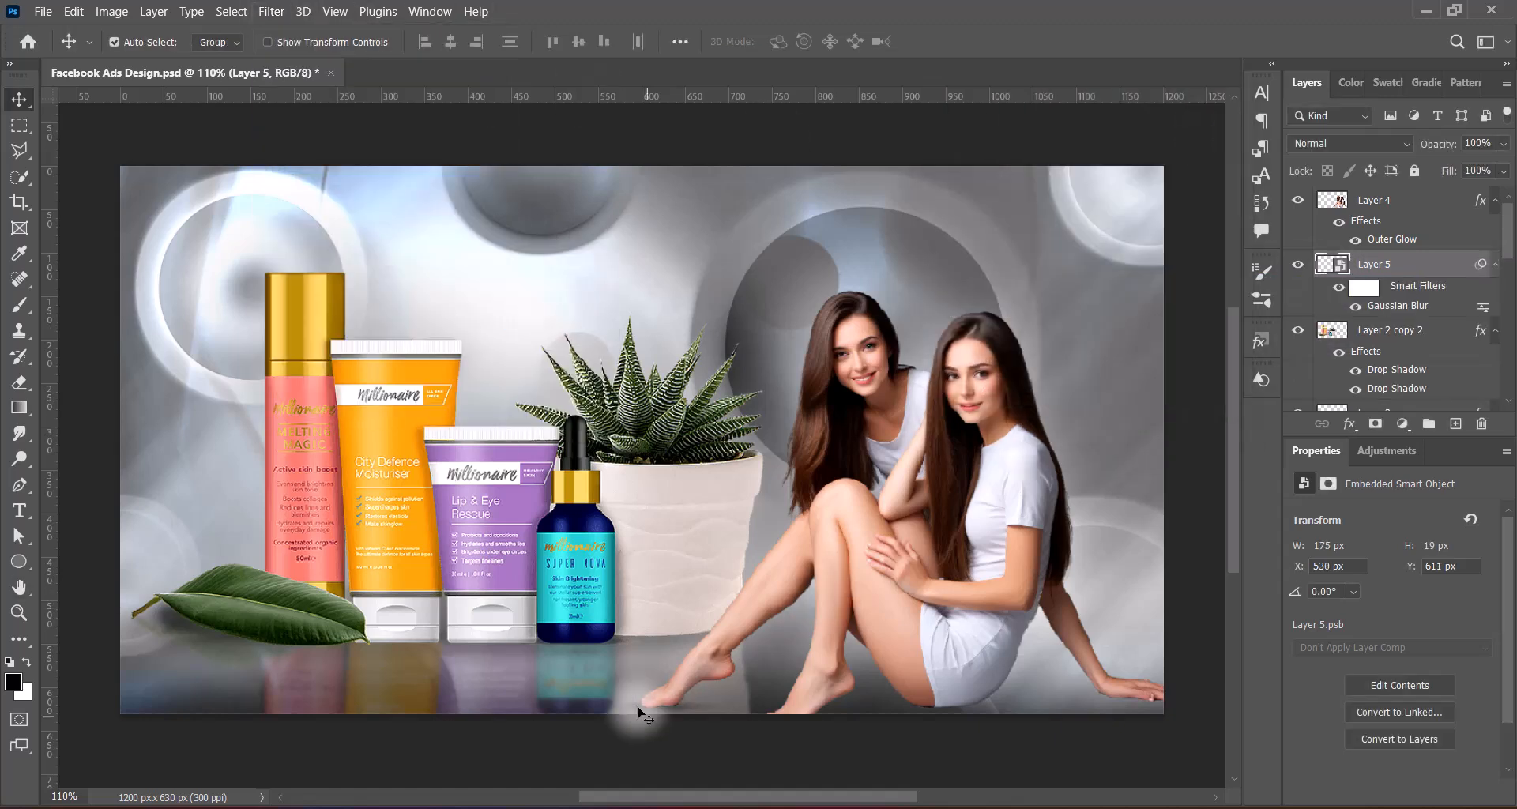
Duplicate the blurred foot shadow to beneath the model's hand at X 1069 px, Y 602 px and save the document
drag(639, 713, 1131, 702)
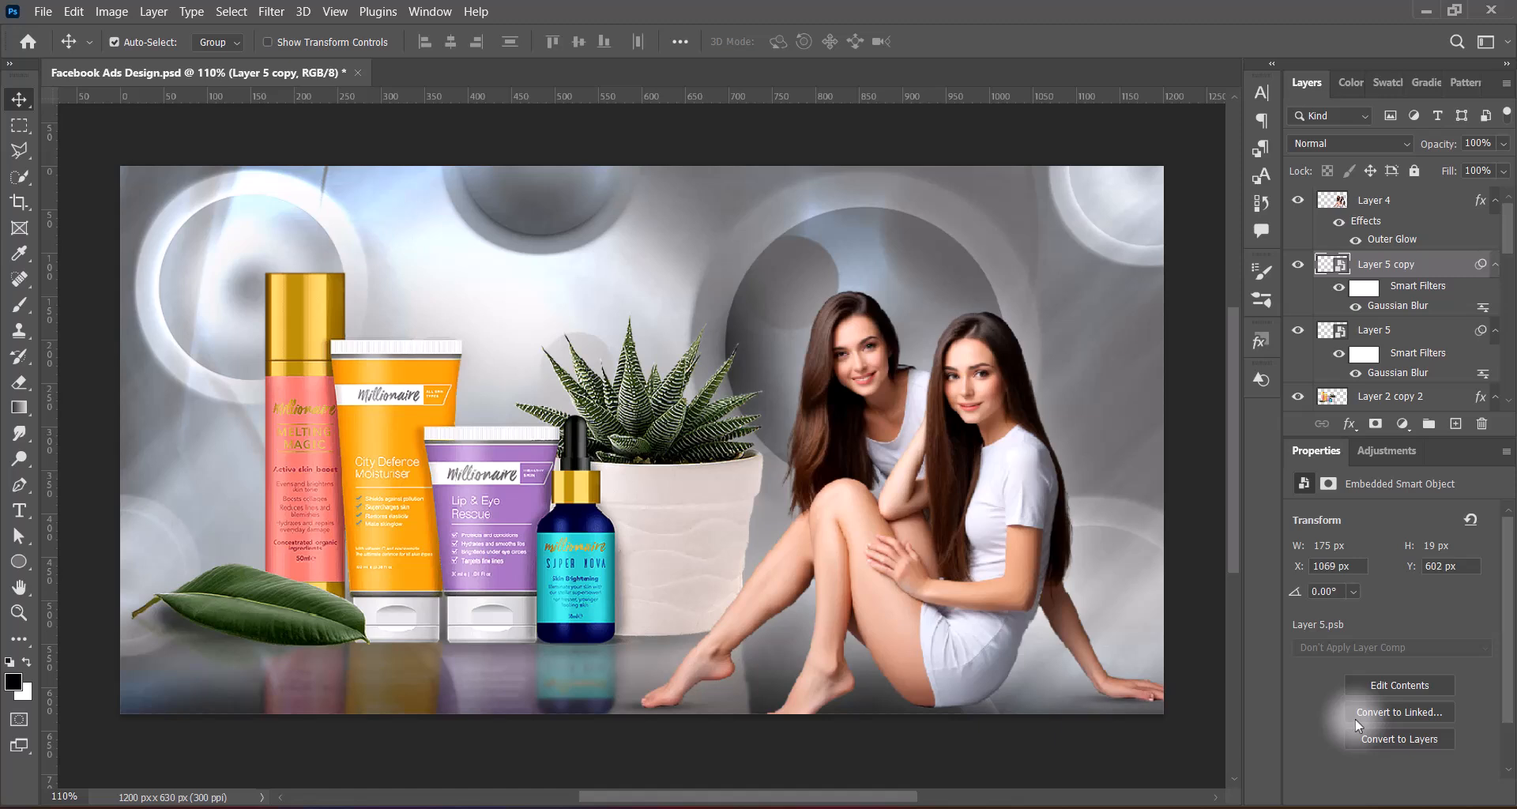
click(1195, 636)
key(ctrl+s)
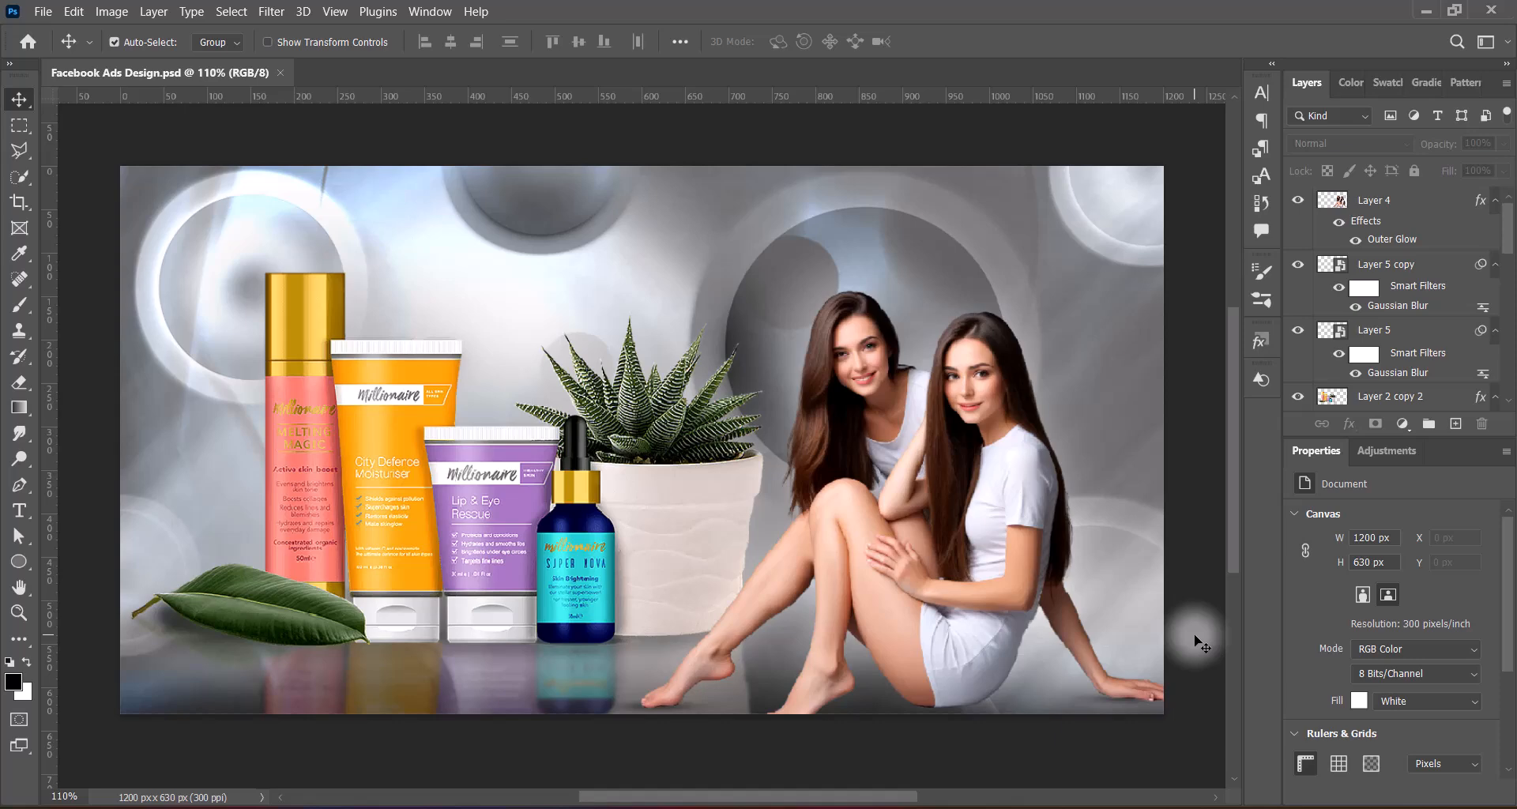
Apply the Increase Saturation preset of Hue/Saturation to the products layer, Layer 2 copy 2
click(624, 513)
click(111, 11)
mouse_move(136, 57)
click(348, 155)
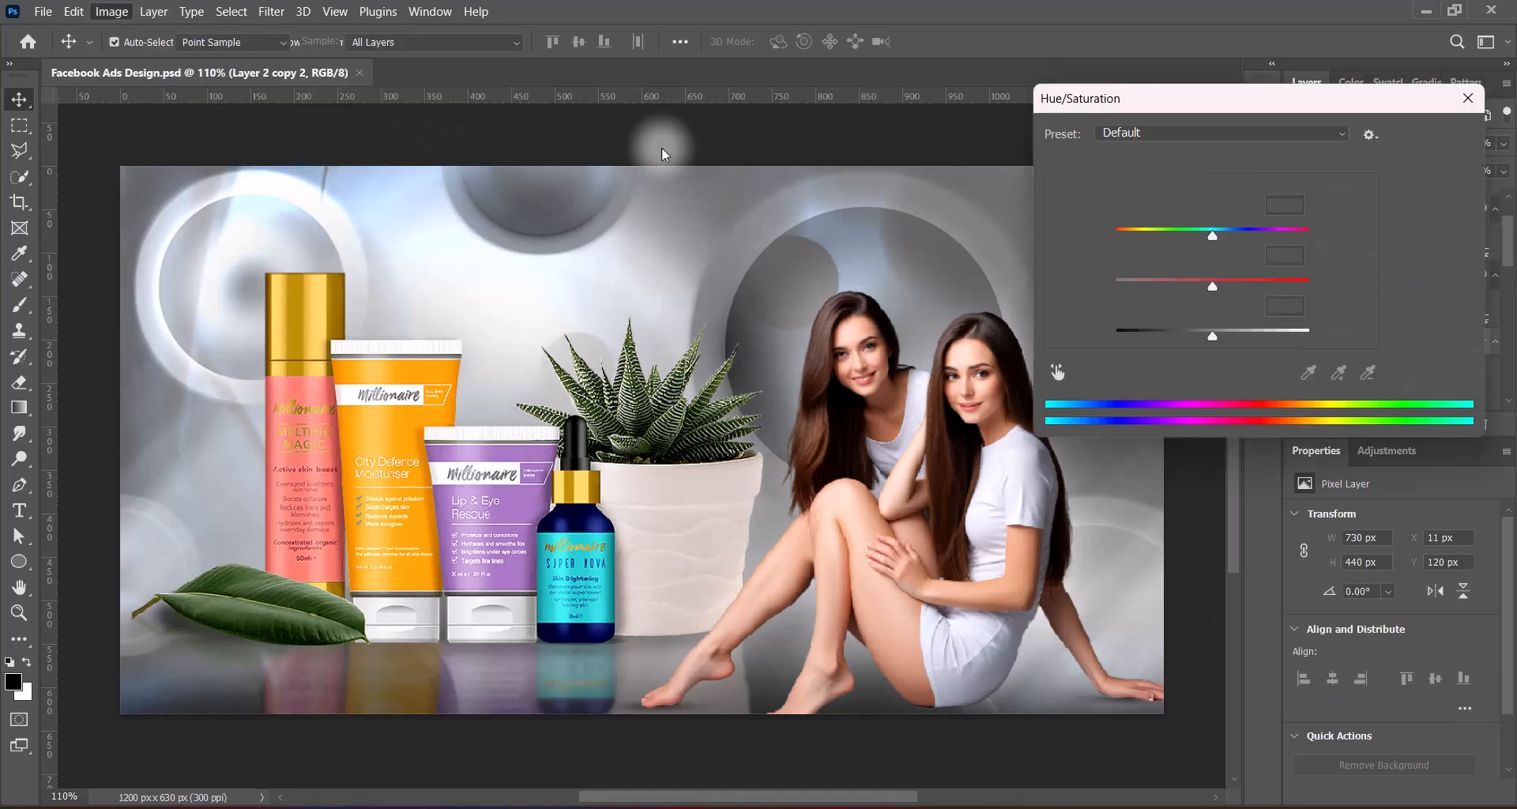
click(1185, 132)
click(1154, 259)
click(1162, 133)
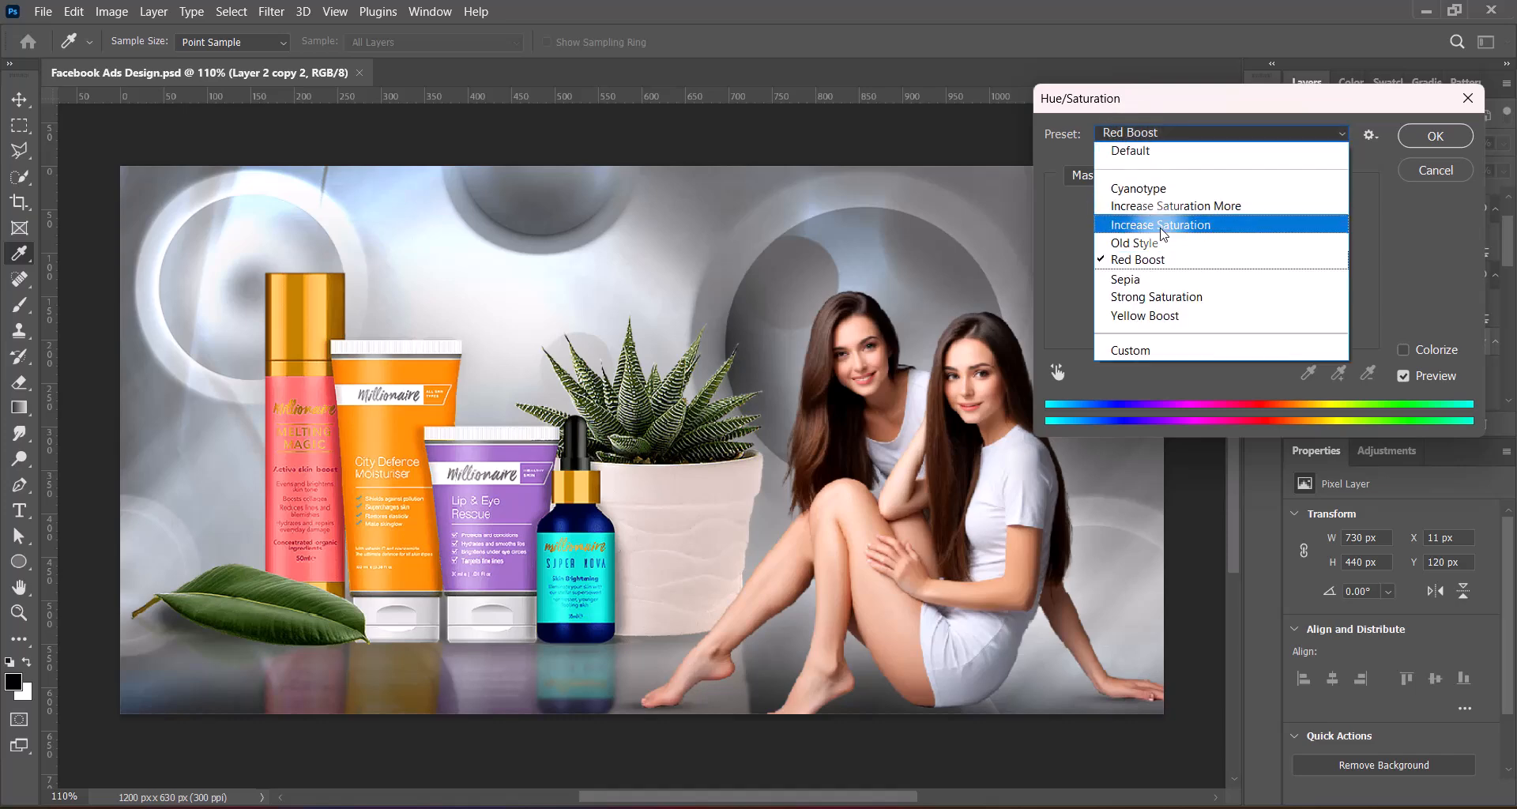
click(1161, 224)
click(1435, 136)
Compare Levels presets on the products layer and apply Increase Contrast 1
click(112, 11)
mouse_move(237, 58)
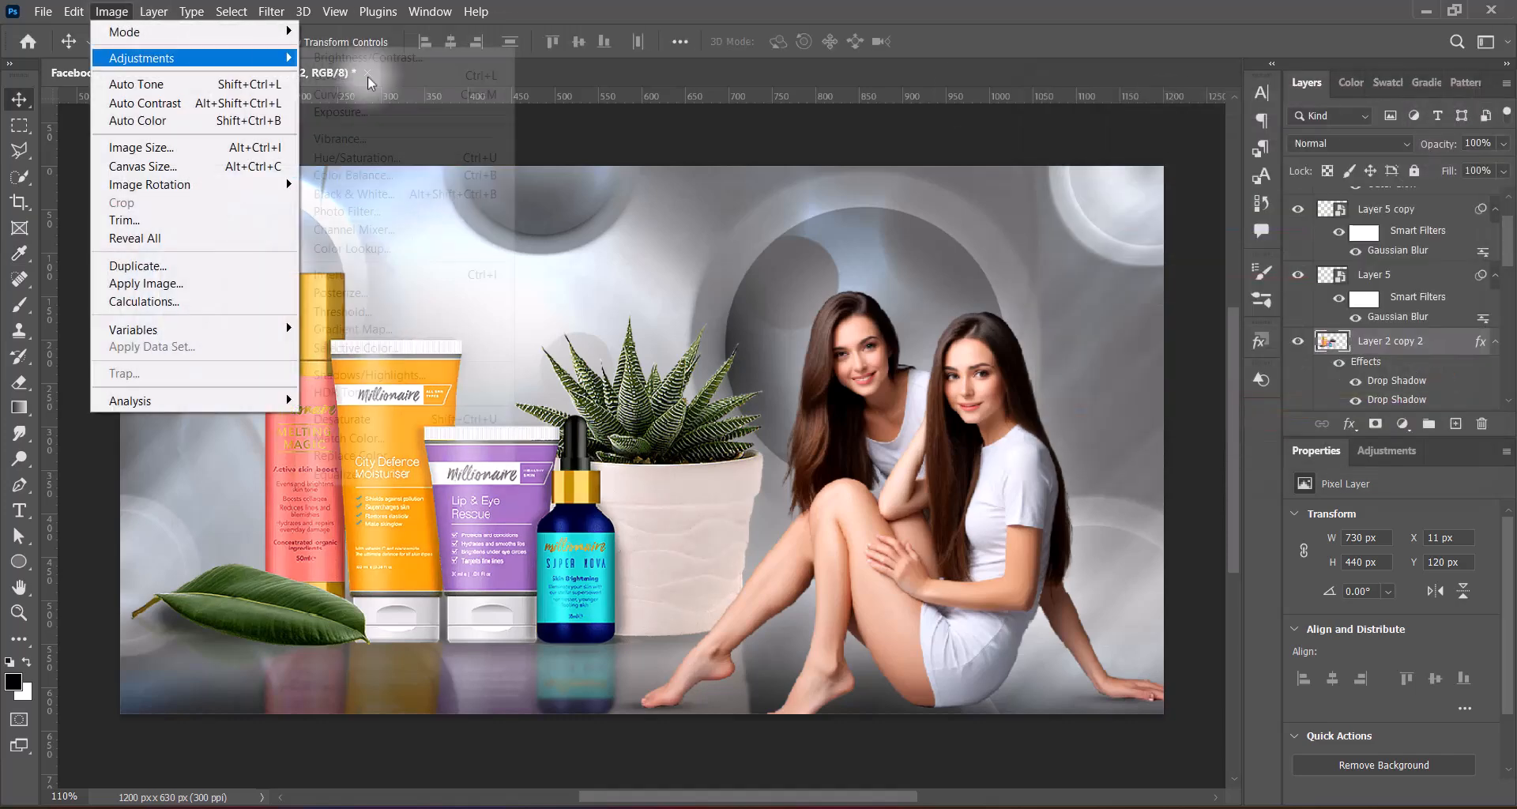
click(368, 78)
click(1189, 165)
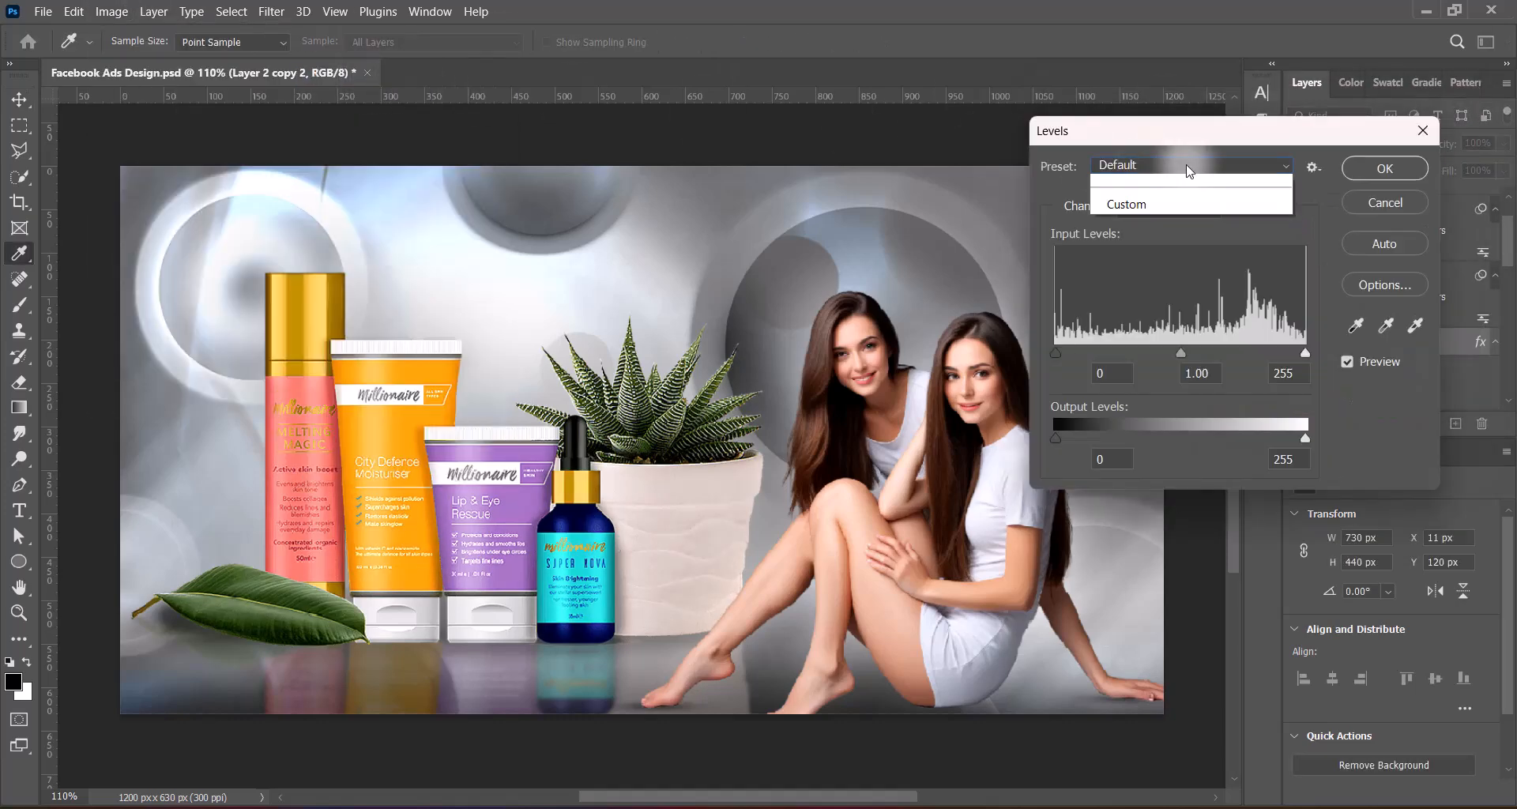
click(1153, 310)
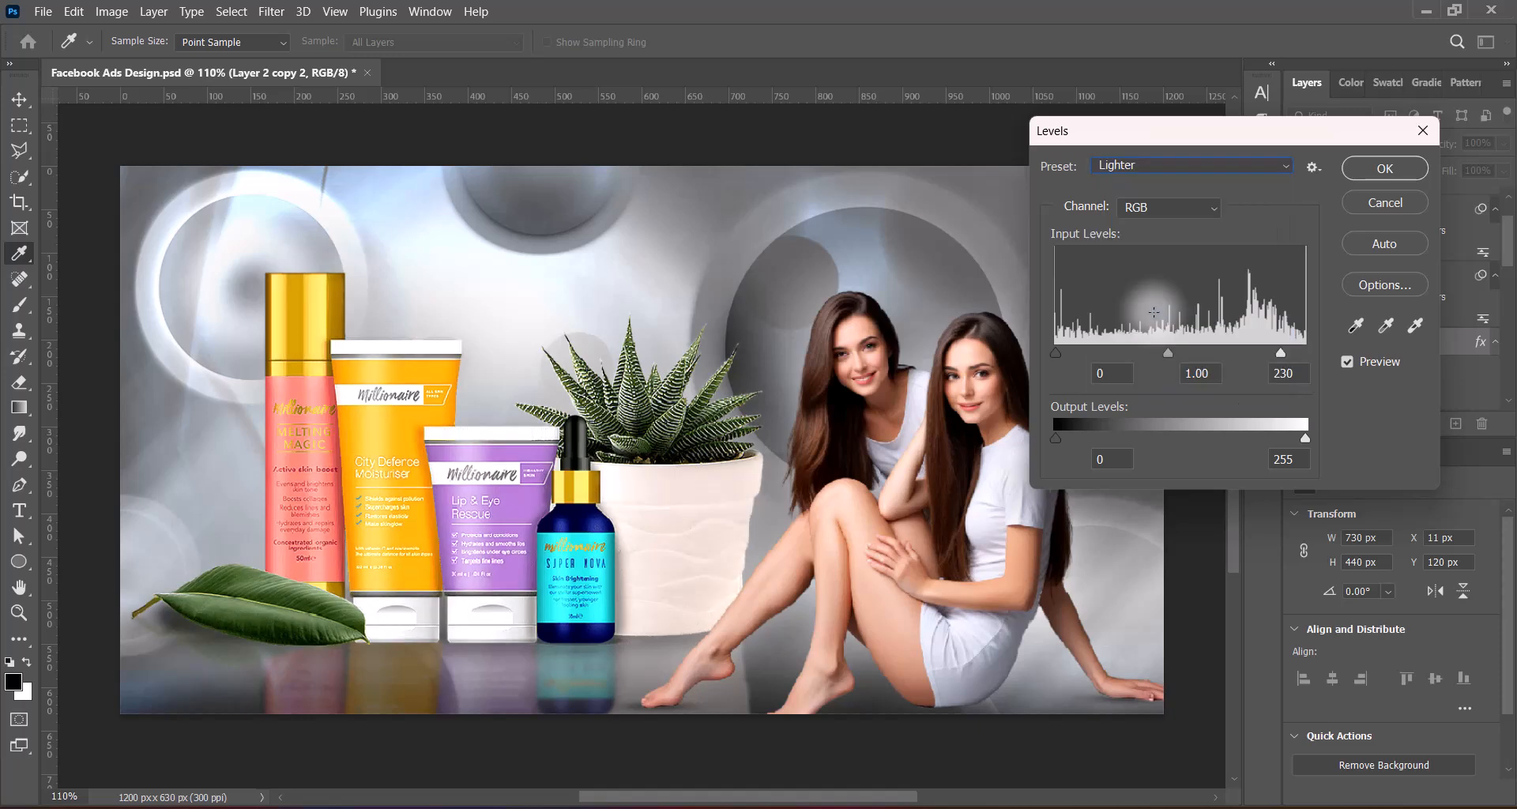
click(1158, 163)
click(1159, 239)
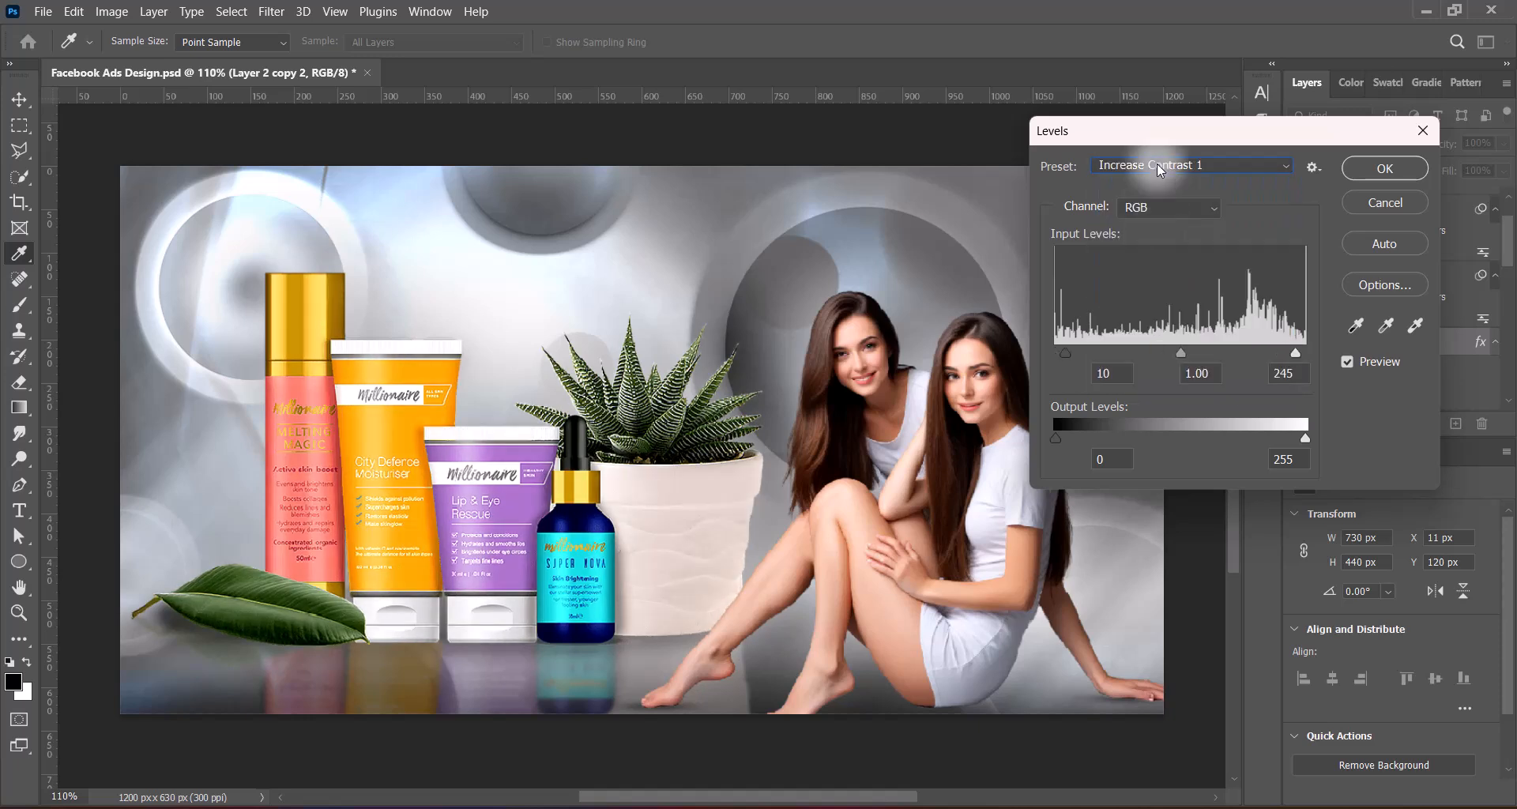
click(1156, 163)
click(1147, 189)
click(1148, 166)
click(1153, 255)
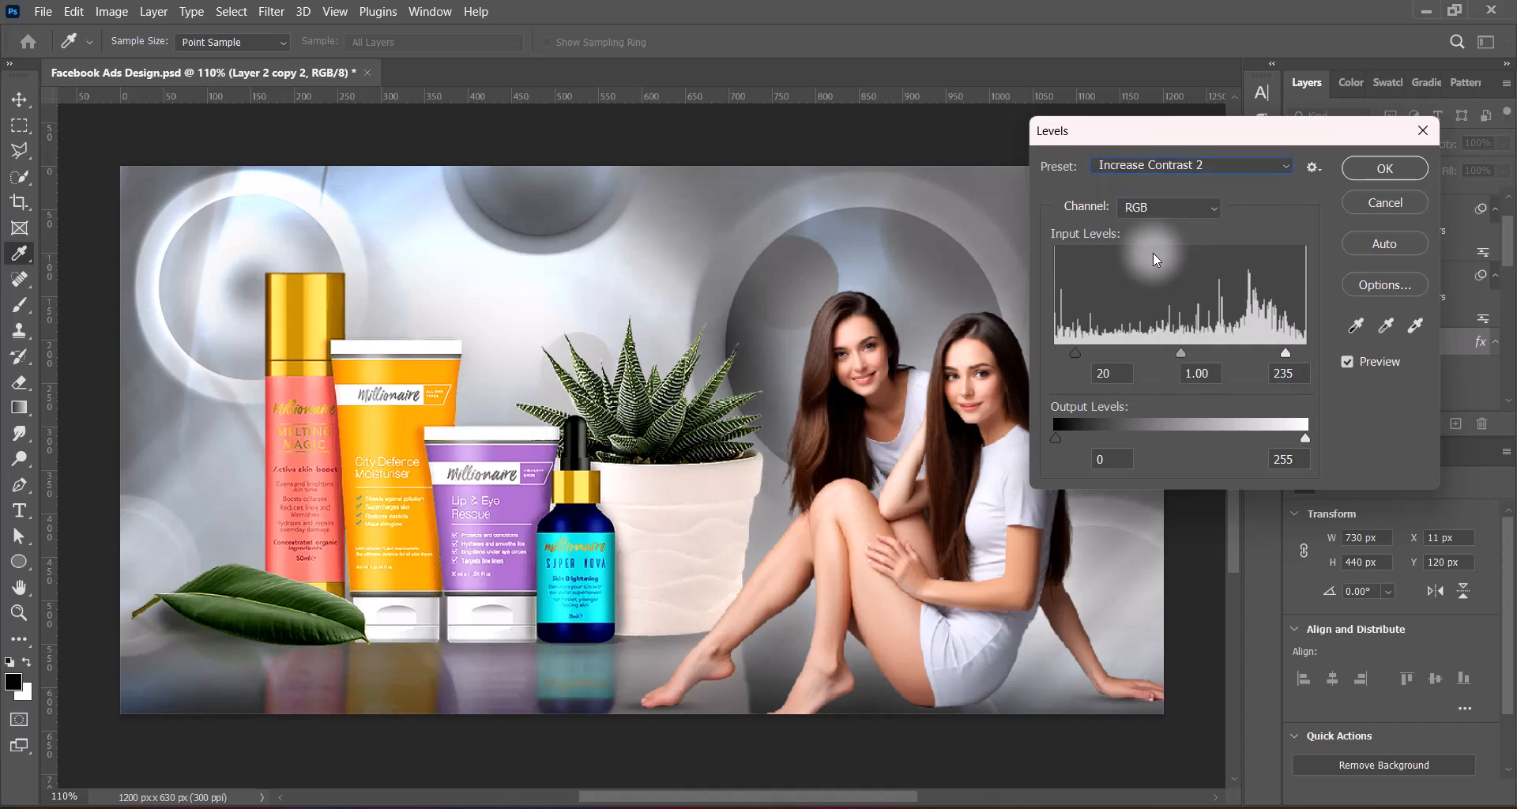
click(1158, 166)
click(1158, 235)
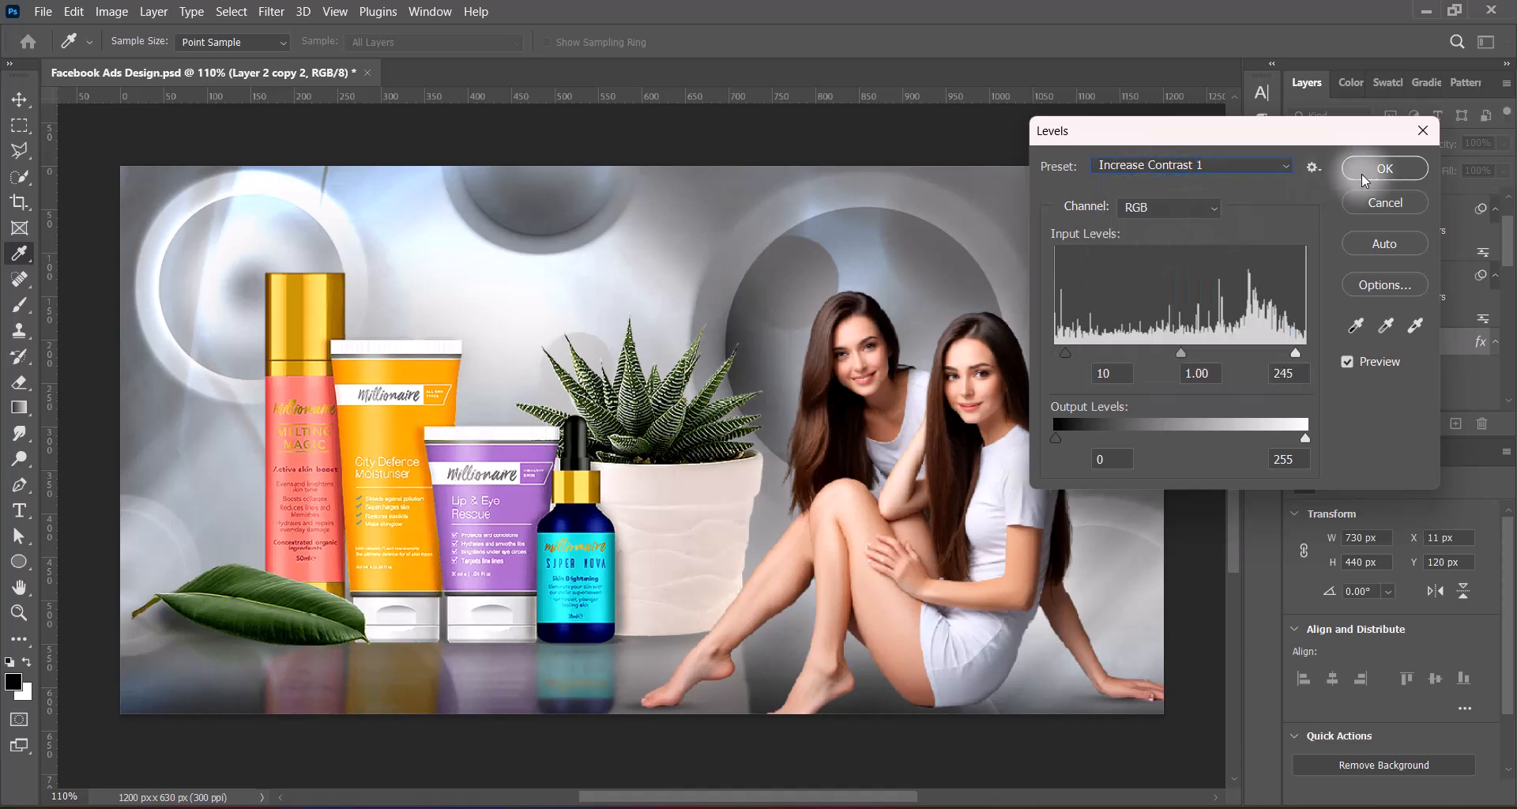
click(1384, 168)
Brighten the products layer with a Curves point at input 128, output 136, and save the document
click(112, 12)
mouse_move(158, 57)
click(343, 92)
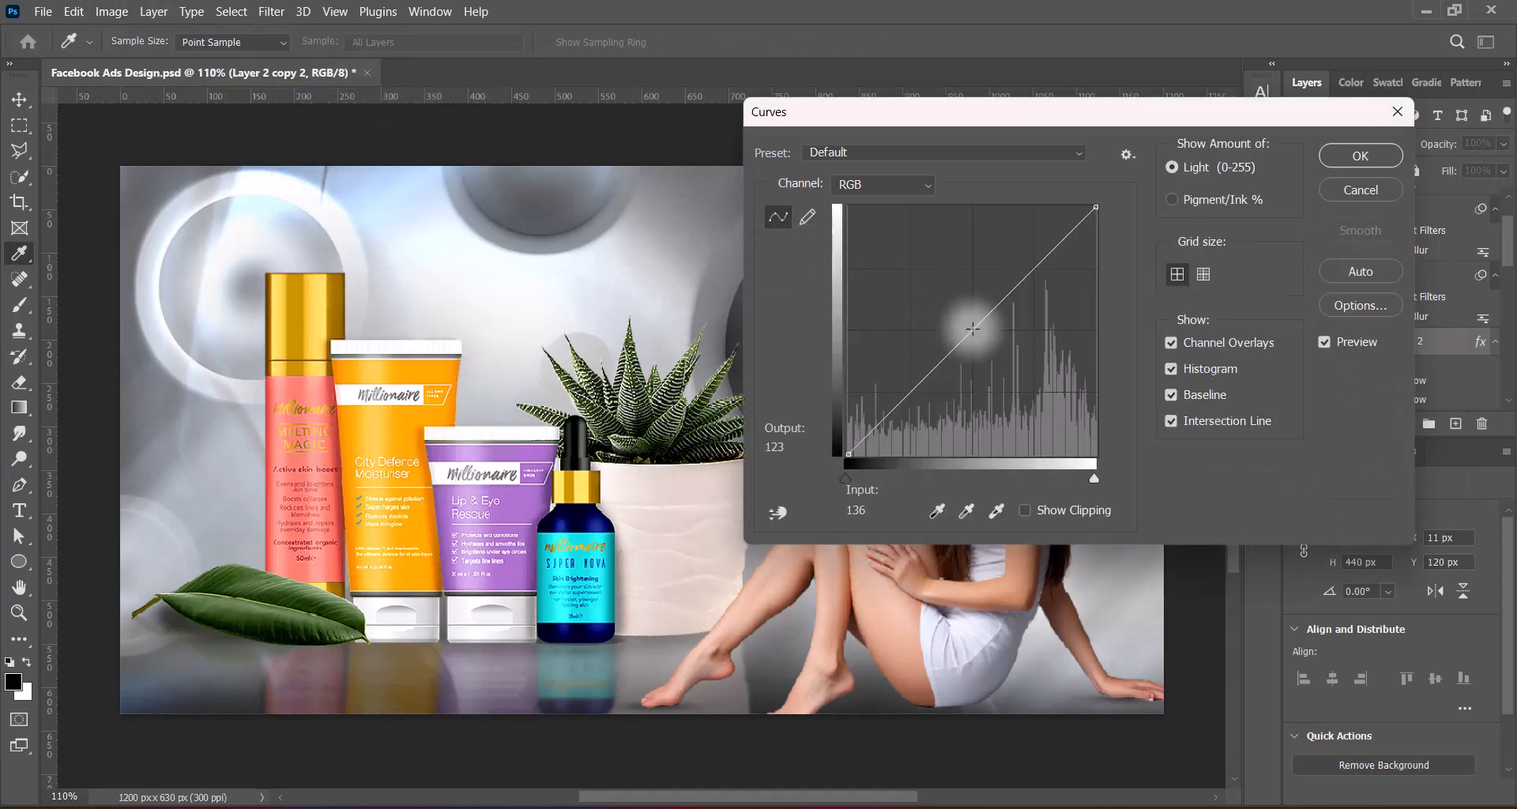
drag(972, 328, 973, 322)
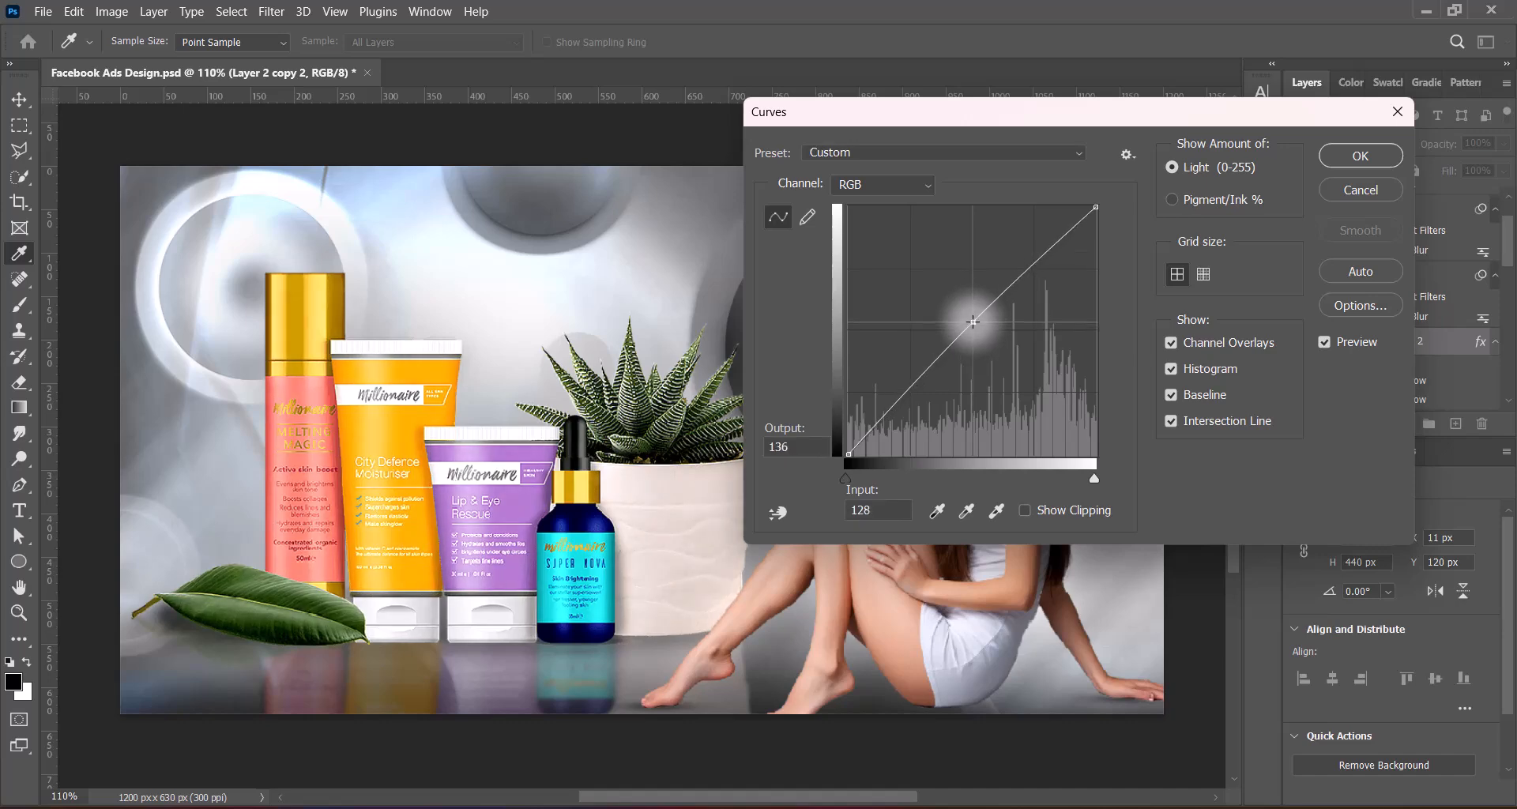
click(1360, 156)
key(v)
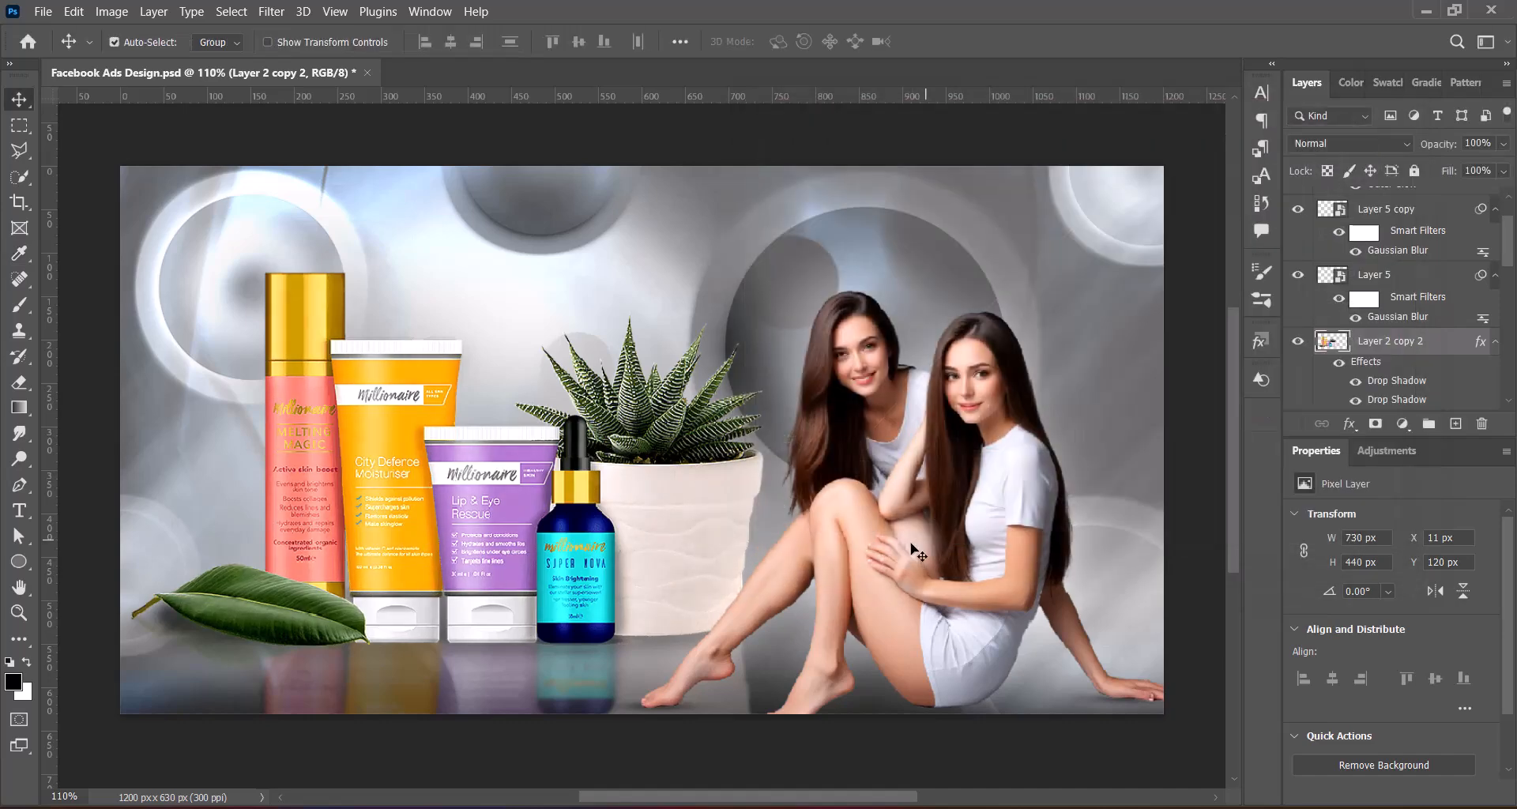
key(ctrl+s)
Add the white headline "Age Gracefully with Our Skincare" in Roboto Medium at 12 pt above all other layers
drag(1507, 230, 1507, 196)
click(1389, 204)
click(1460, 424)
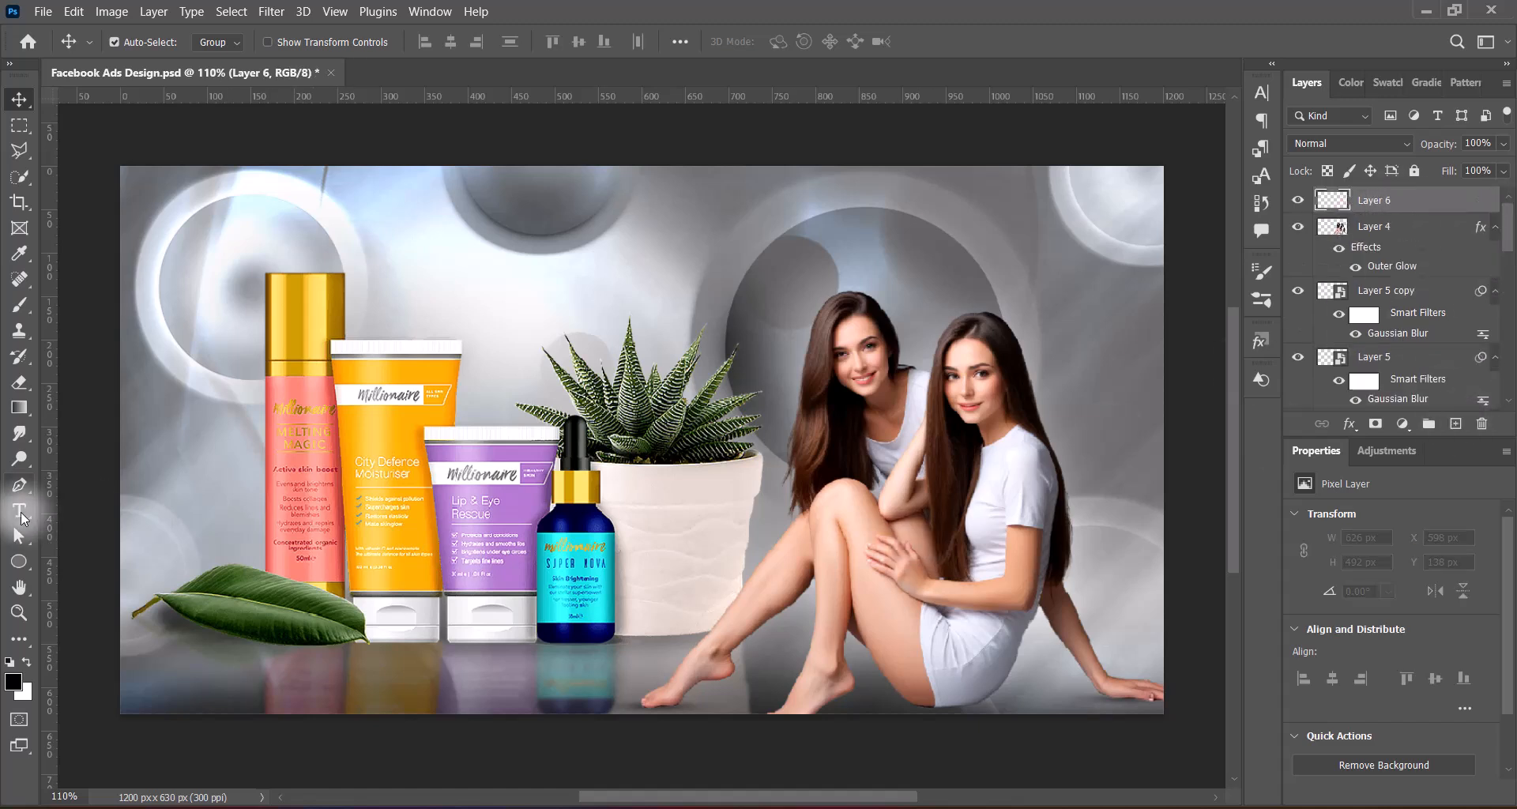
right_click(20, 510)
click(119, 499)
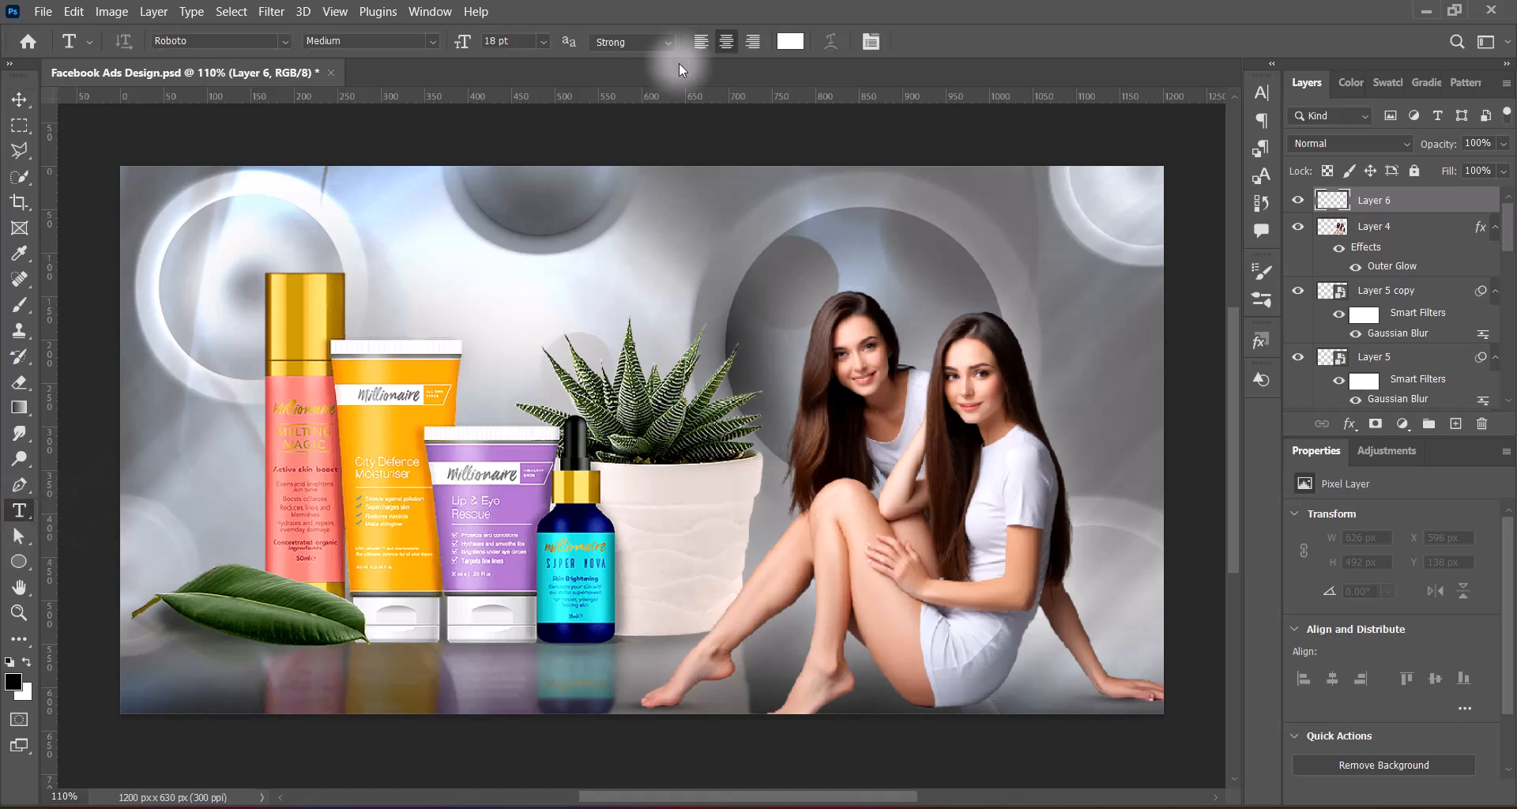
click(455, 244)
click(543, 42)
click(511, 160)
text(Age Gracefully with Our Skincare)
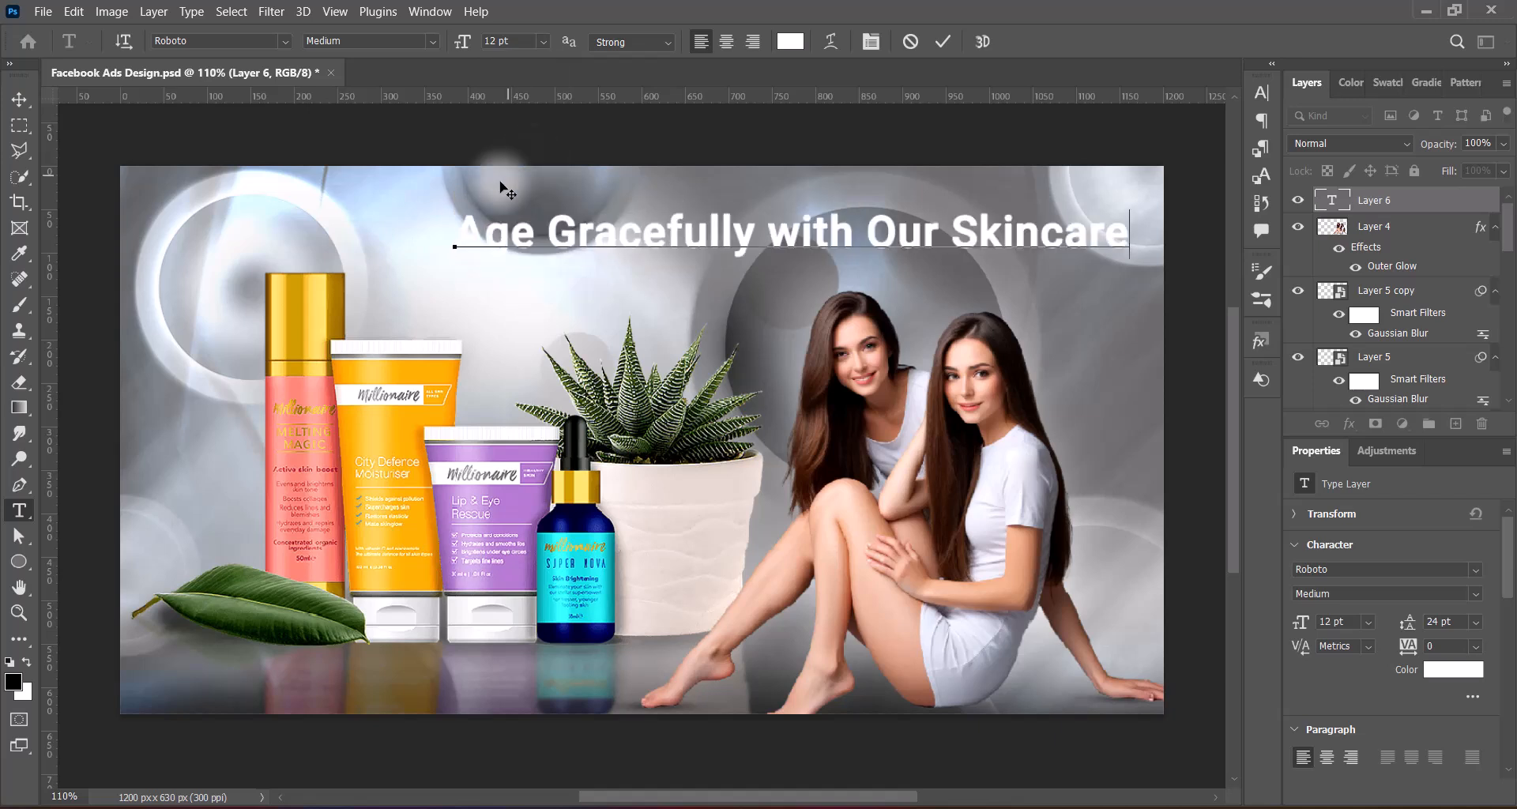
Break the headline before "Our Skincare" and set that second line in small caps
click(867, 236)
key(Return)
drag(457, 317, 719, 319)
click(1262, 92)
click(1124, 229)
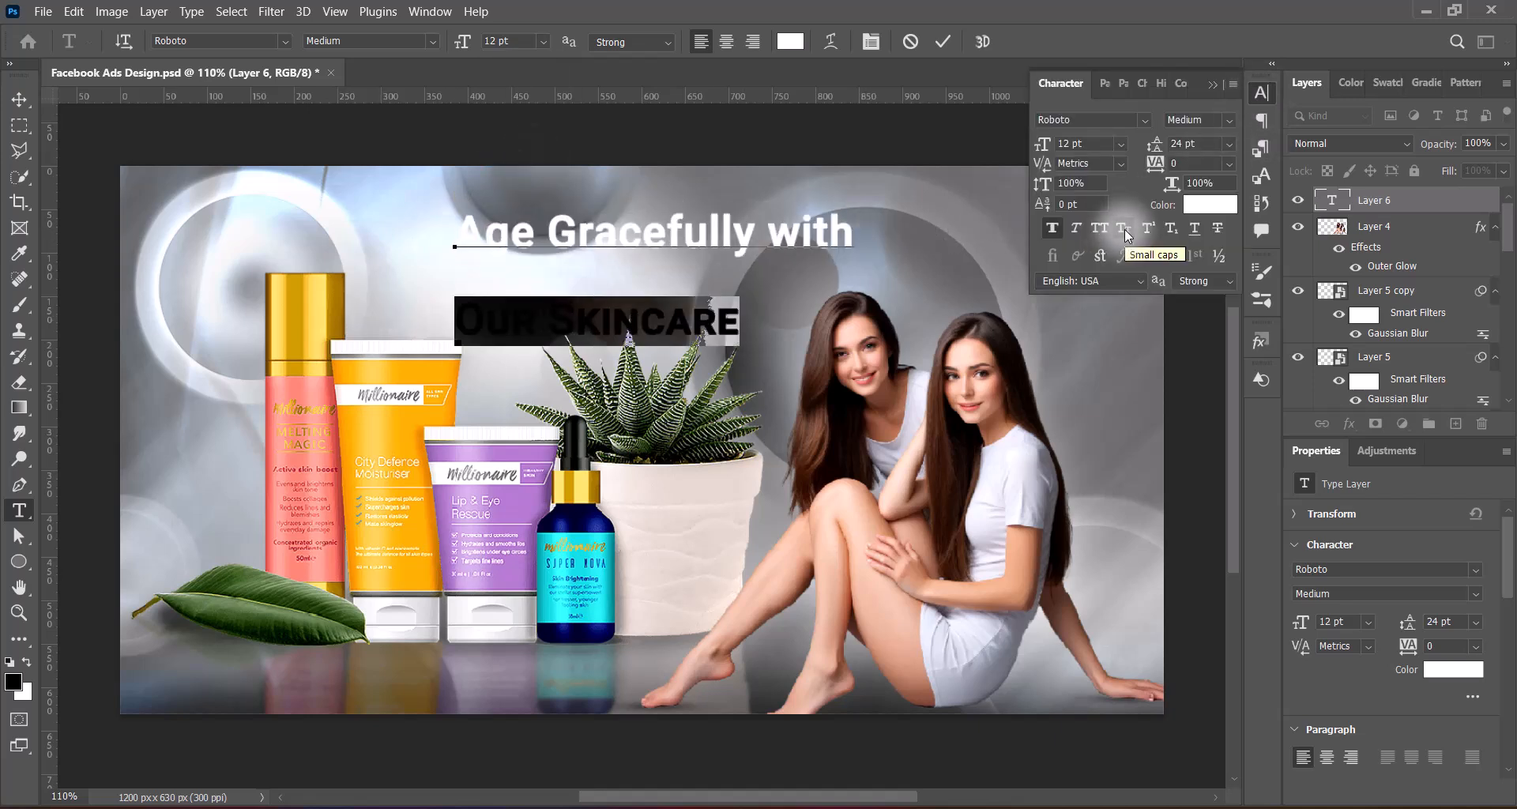
Enlarge "Our Skincare" and set the word "with" to Roboto Light at 10 pt
click(543, 42)
click(506, 222)
drag(849, 233, 768, 233)
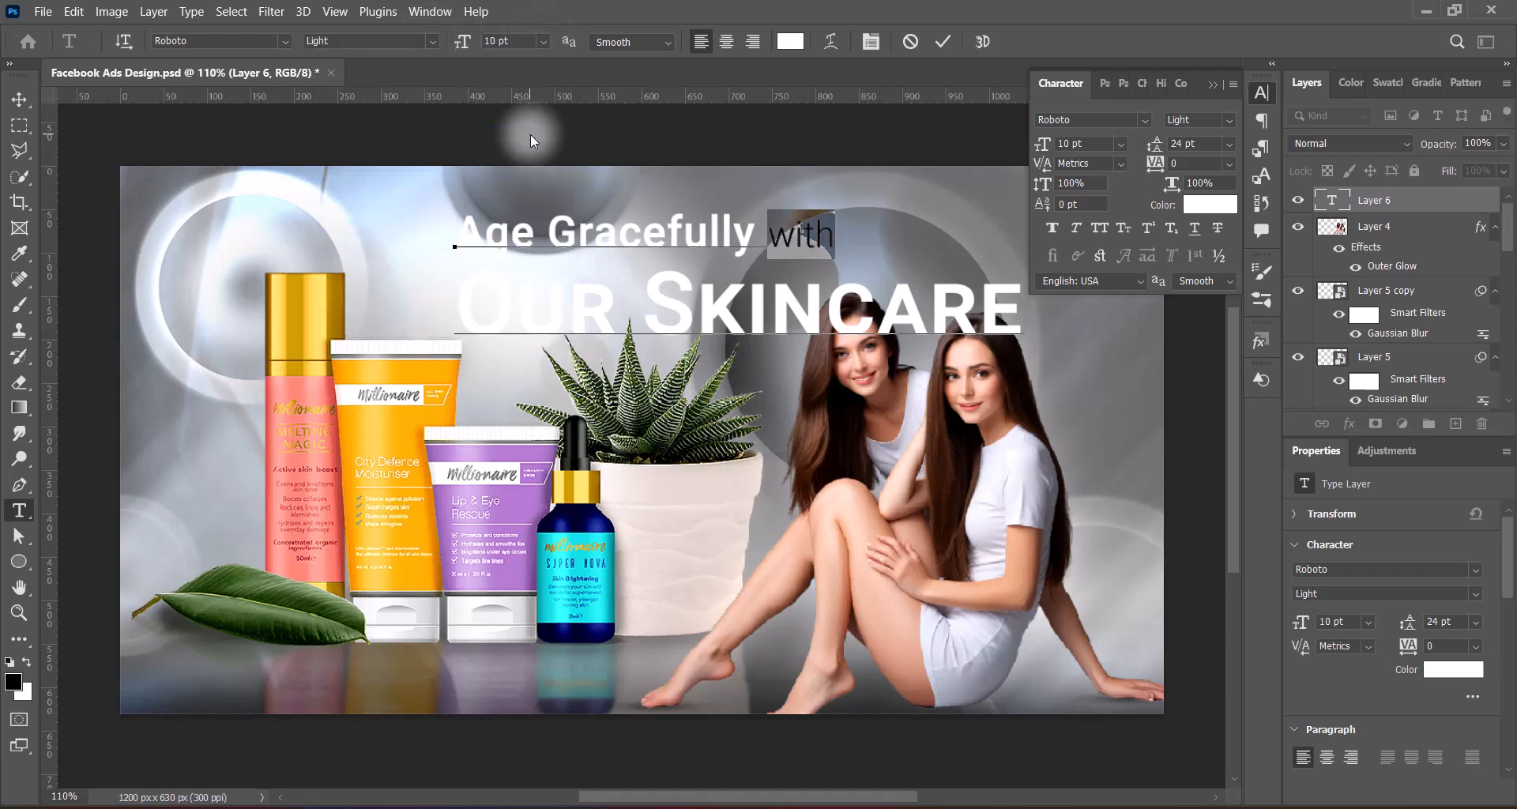
click(943, 42)
Move the headline above the products and give it a black Drop Shadow with 100% opacity and 51 px size
key(v)
drag(810, 308, 740, 306)
double_click(1327, 208)
click(723, 465)
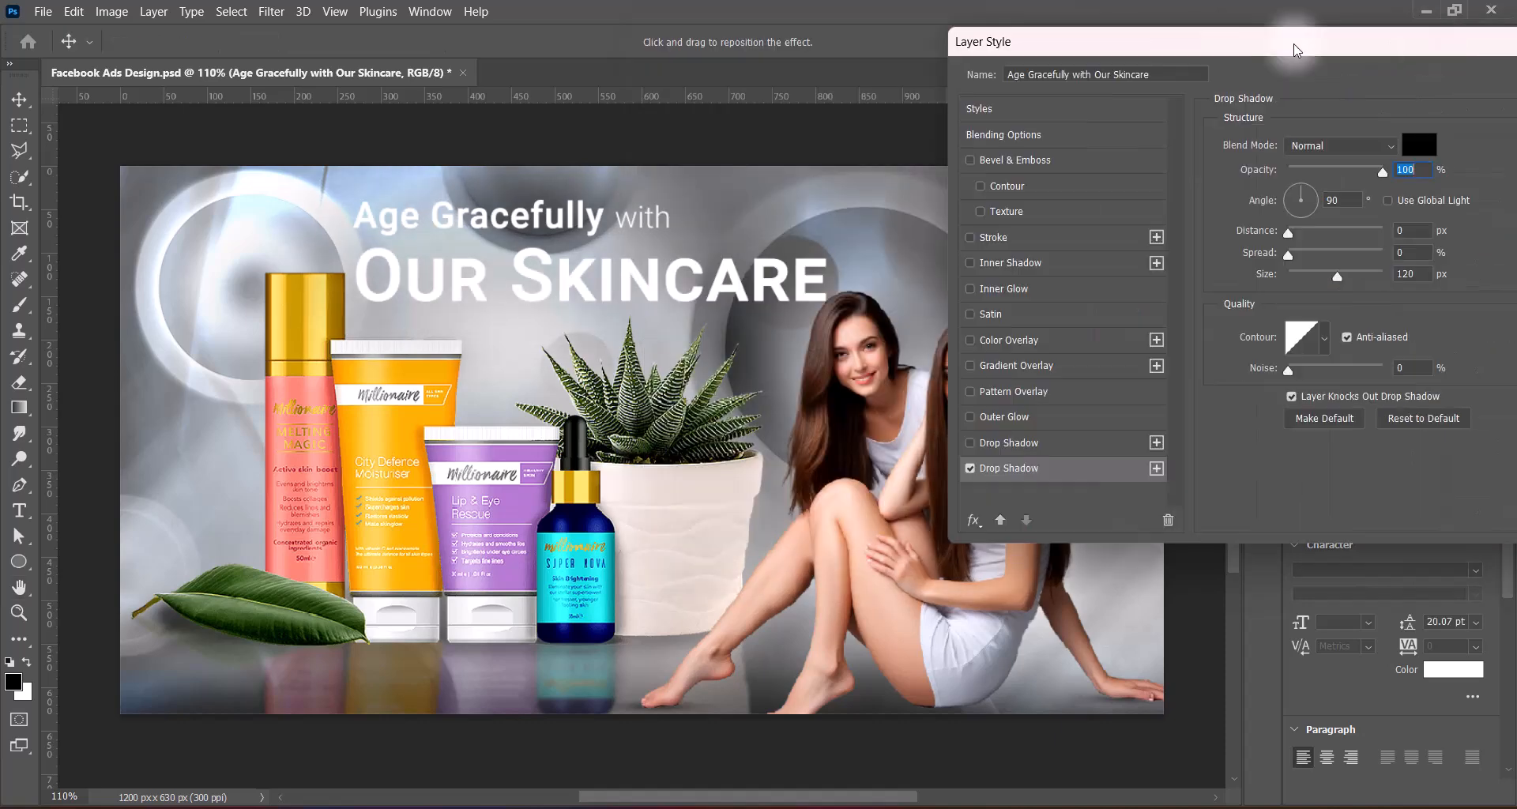
drag(1298, 40, 1101, 45)
drag(1205, 278, 1211, 278)
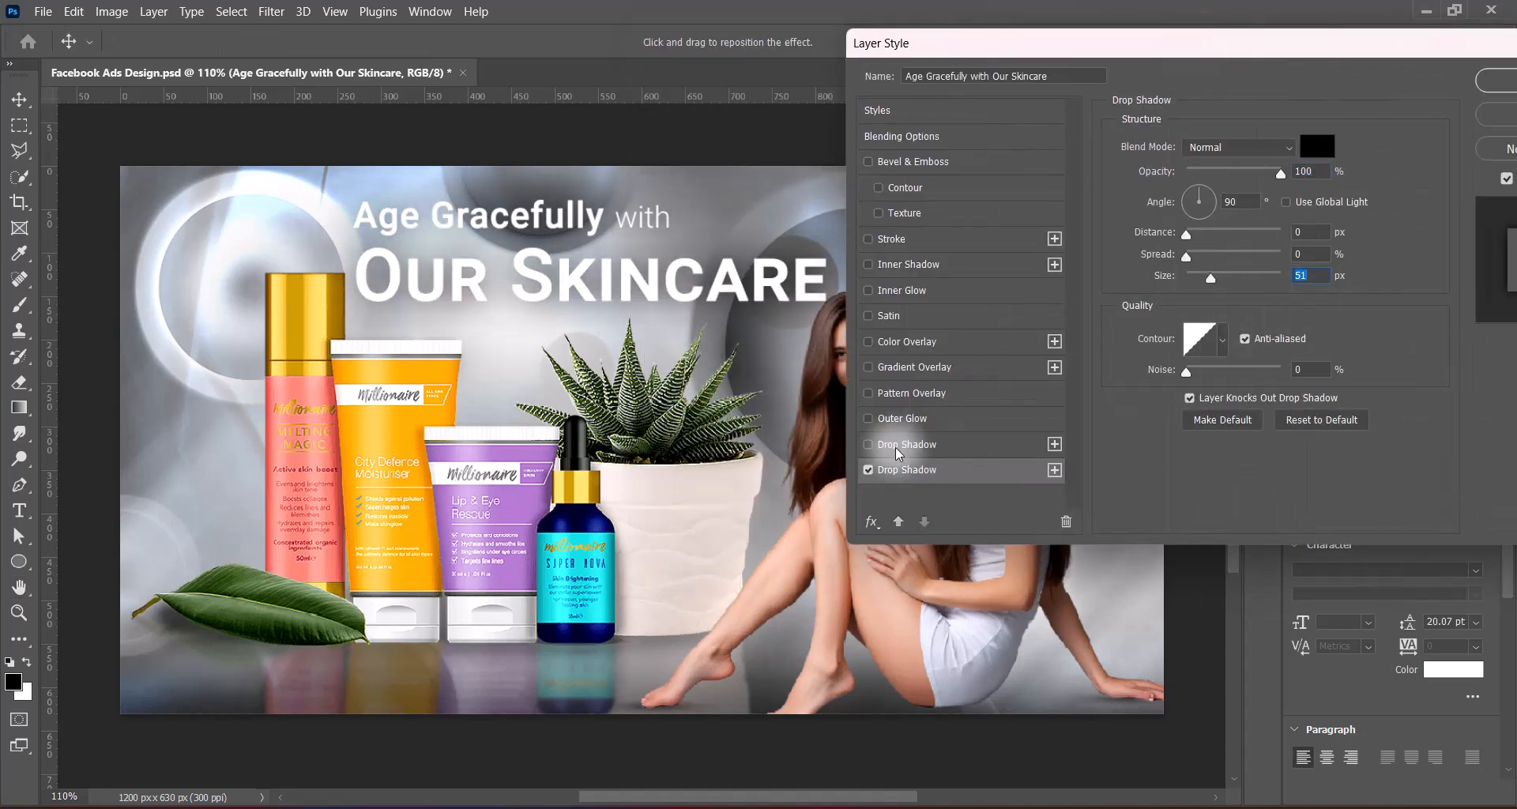
Add a second black Drop Shadow to the headline with 75% opacity, 3 px distance, 6% spread and 6 px size
click(868, 445)
click(1313, 149)
drag(924, 426, 900, 454)
click(1337, 193)
drag(1308, 233, 1229, 237)
text(6)
drag(1309, 277, 1285, 255)
text(66)
drag(1306, 233, 1266, 230)
text(3)
drag(1309, 172, 1256, 172)
text(75)
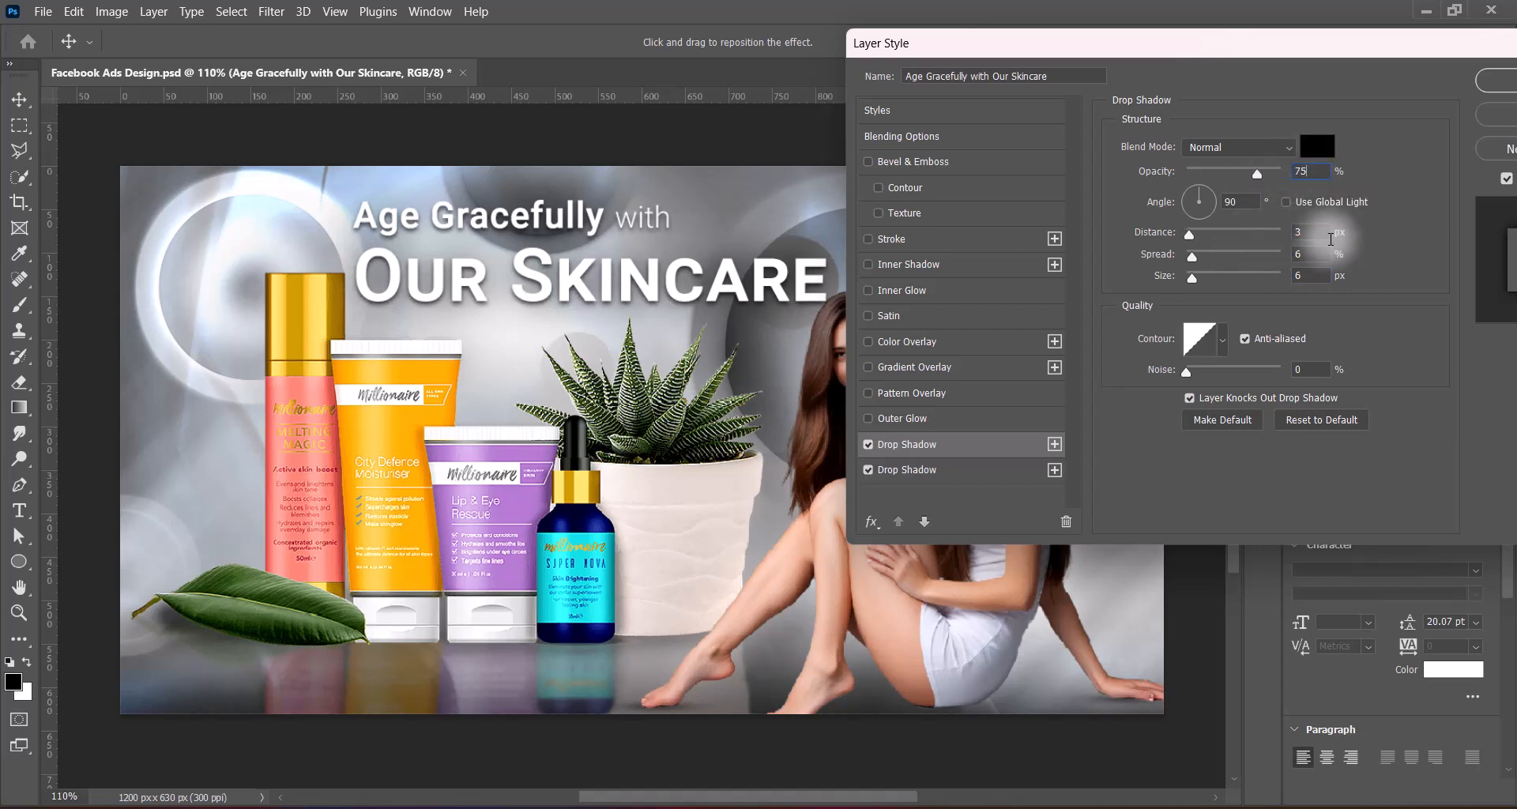
Reduce the second Drop Shadow's size to 2 px and apply the headline's layer style
text(3)
drag(1308, 276, 1185, 249)
text(2)
click(922, 474)
click(1491, 80)
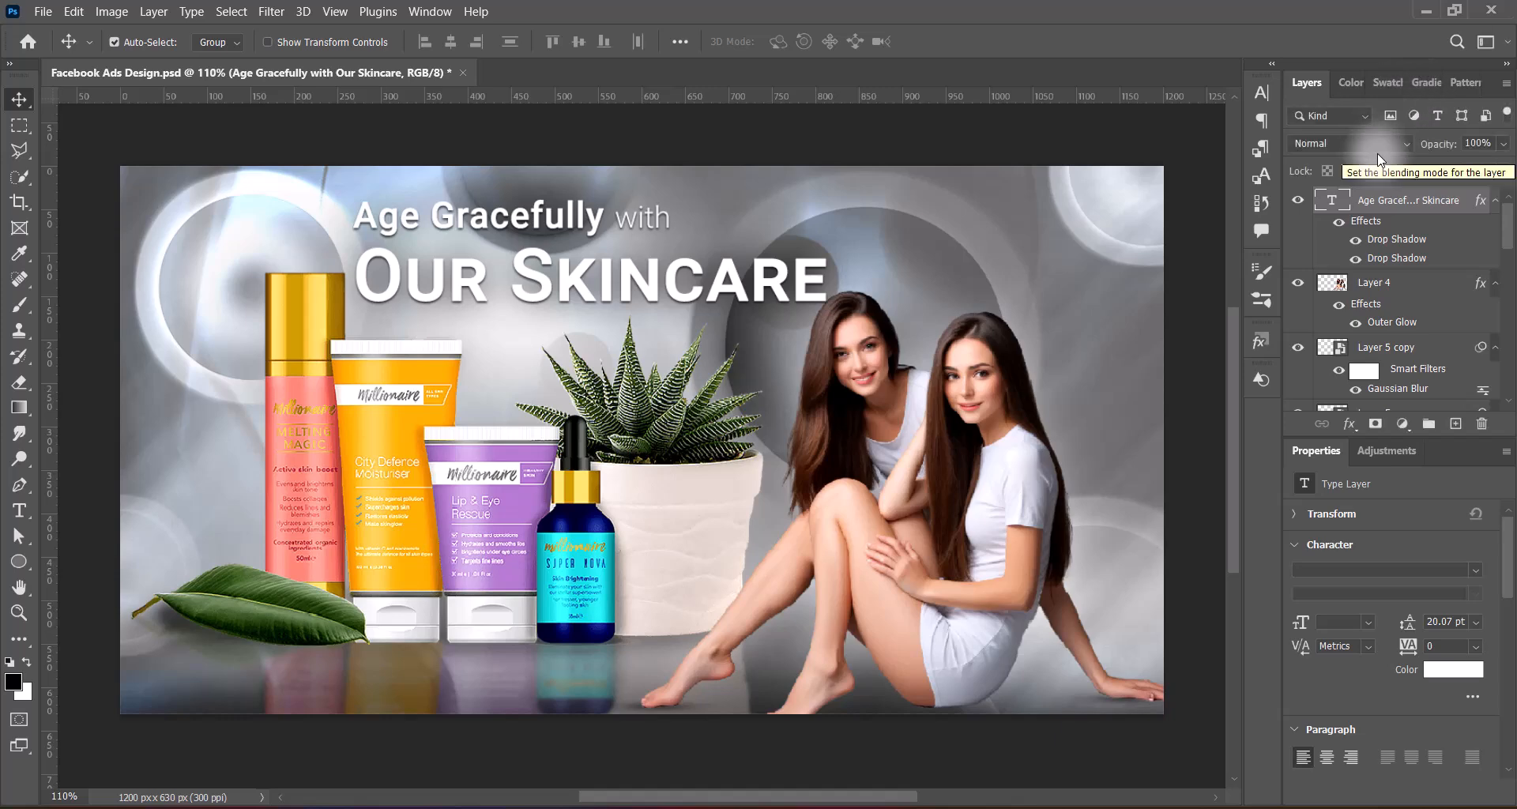
Move the headline toward the models and set the leading of "Our Skincare" to 18 pt
drag(769, 290, 1073, 275)
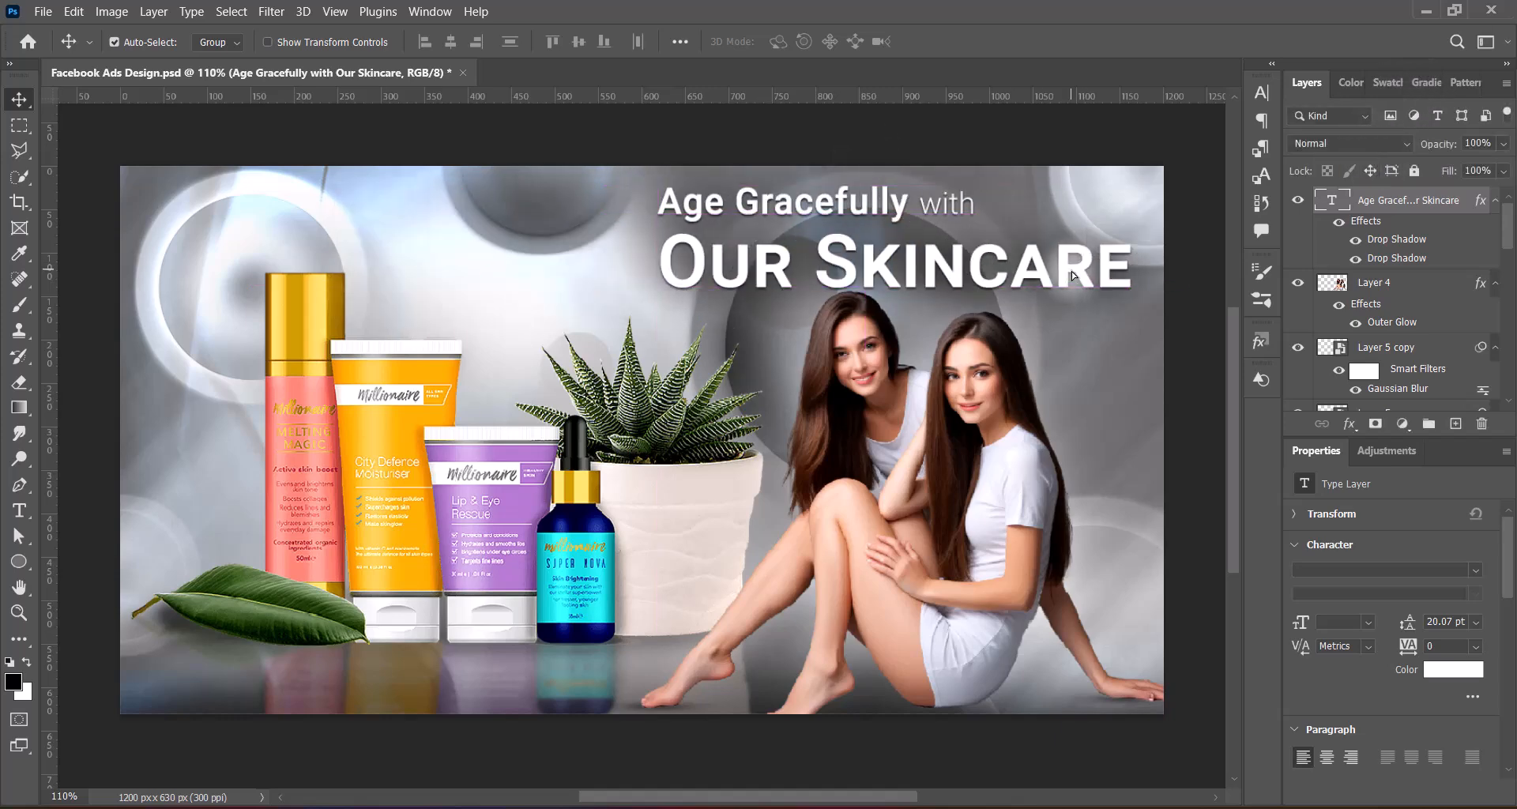
drag(948, 265, 821, 256)
double_click(1332, 199)
click(790, 41)
click(1339, 189)
click(1262, 92)
click(1231, 144)
drag(533, 256, 949, 256)
click(1199, 309)
click(1212, 84)
Indent "Our Skincare" with blank spaces and underline the blank stretch before it
click(534, 253)
click(19, 100)
double_click(1332, 199)
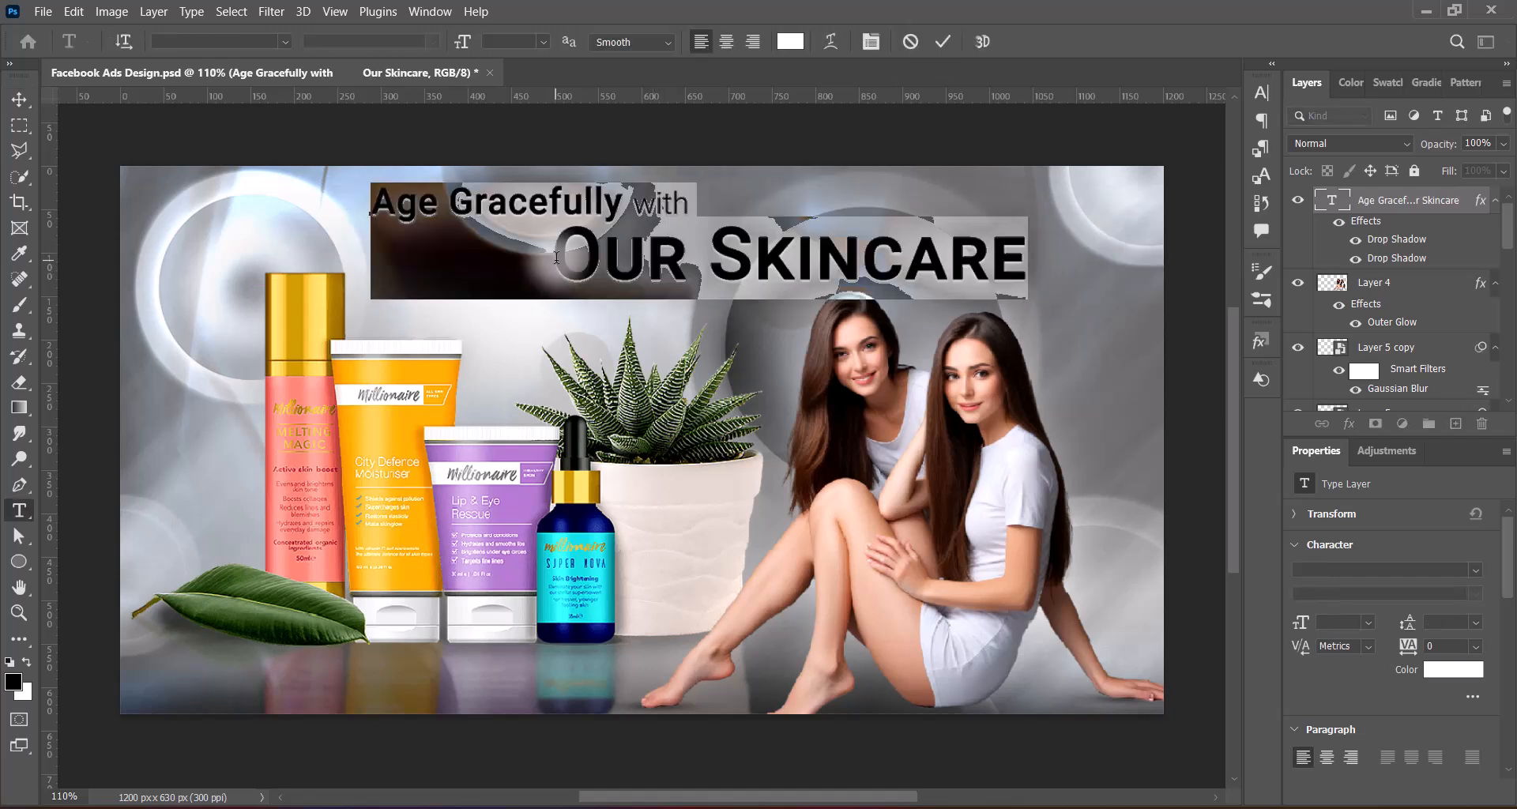
click(556, 257)
drag(630, 264, 364, 279)
click(1261, 93)
click(1195, 227)
click(1213, 84)
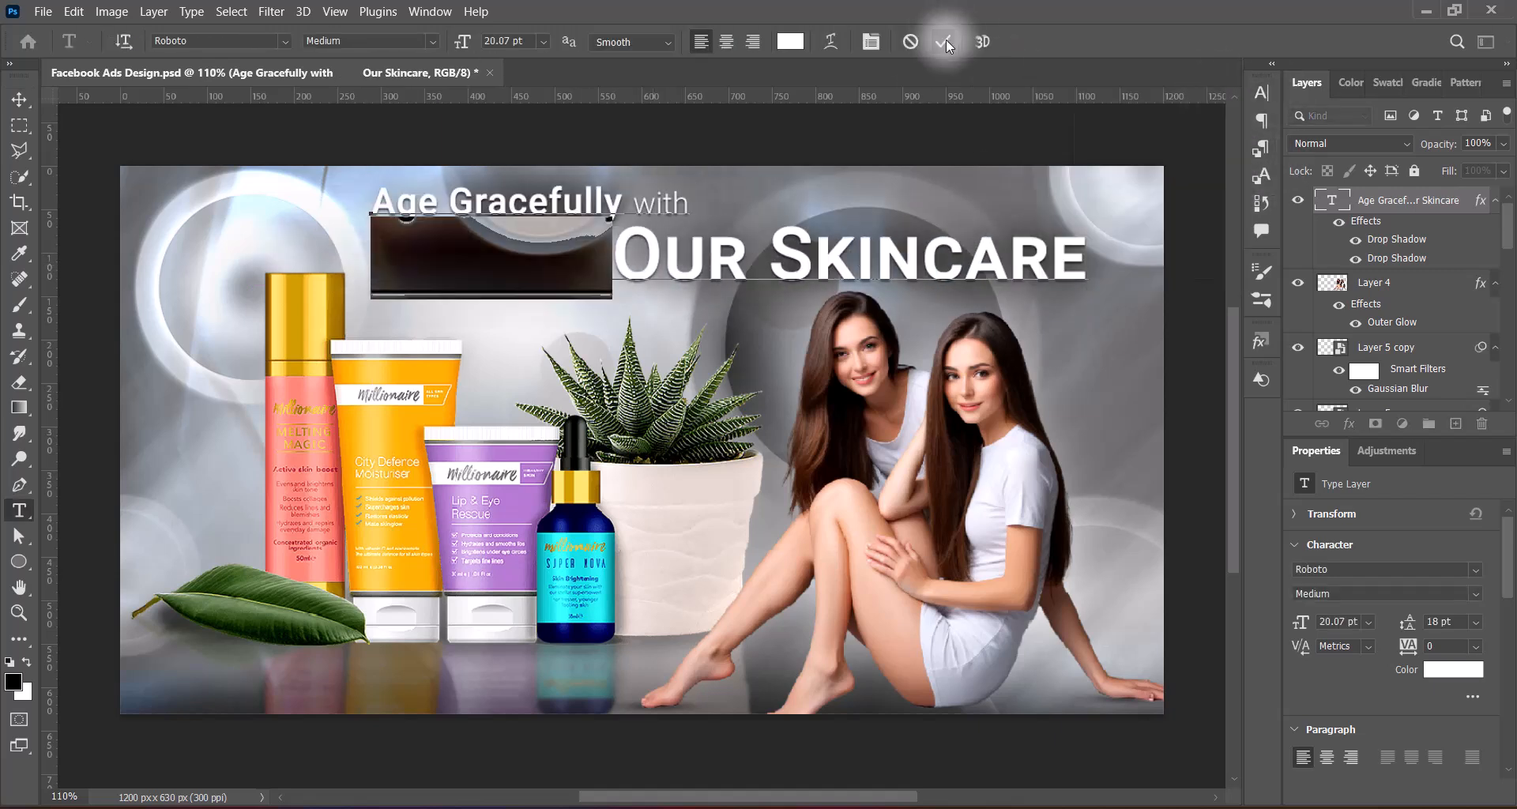
click(944, 41)
Add blank spaces after "with" in the headline and underline them as a decorative line
click(687, 204)
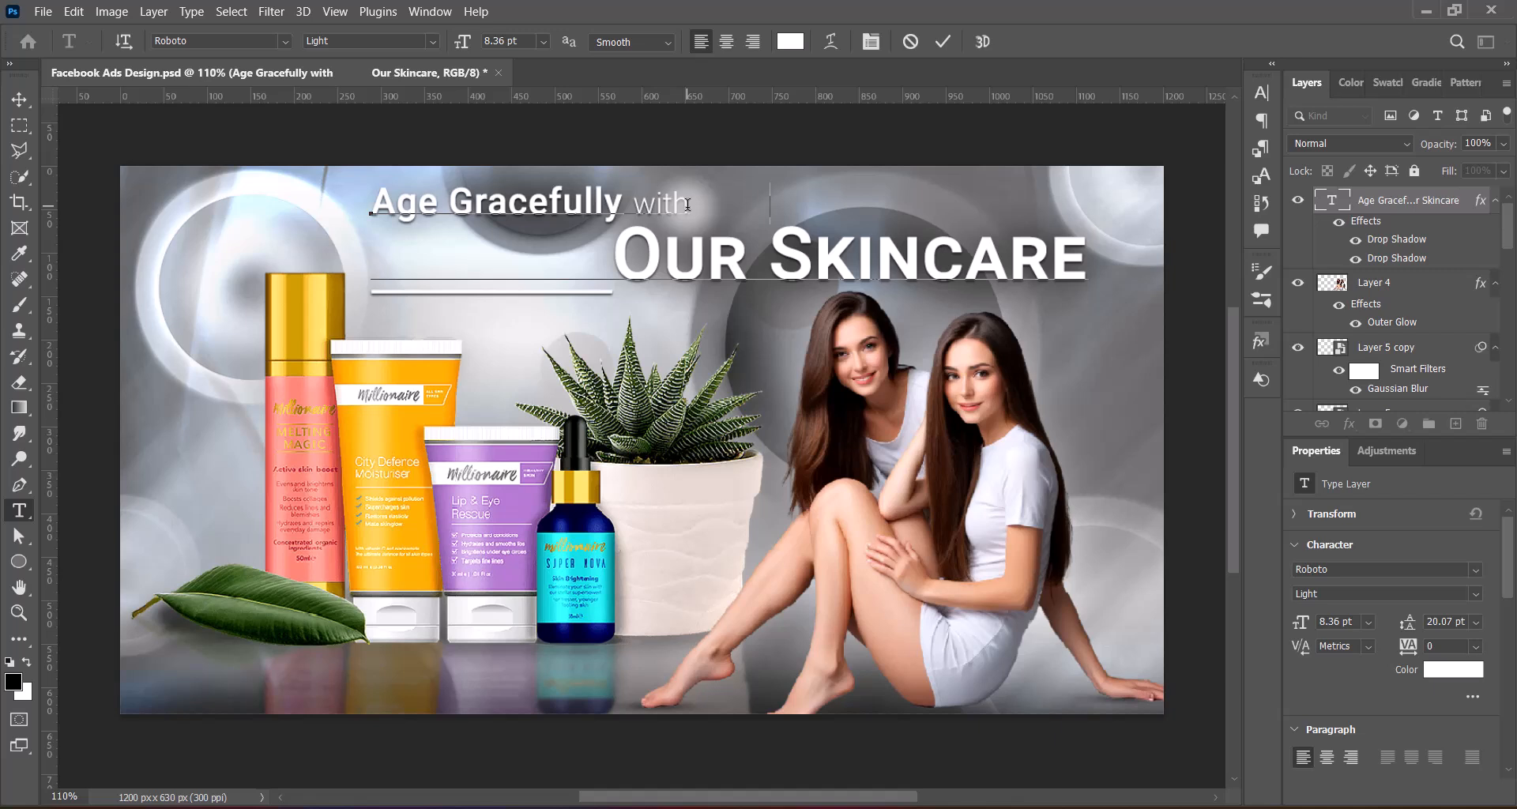
drag(839, 207, 686, 207)
click(1262, 93)
click(1195, 228)
click(1214, 84)
click(943, 41)
key(v)
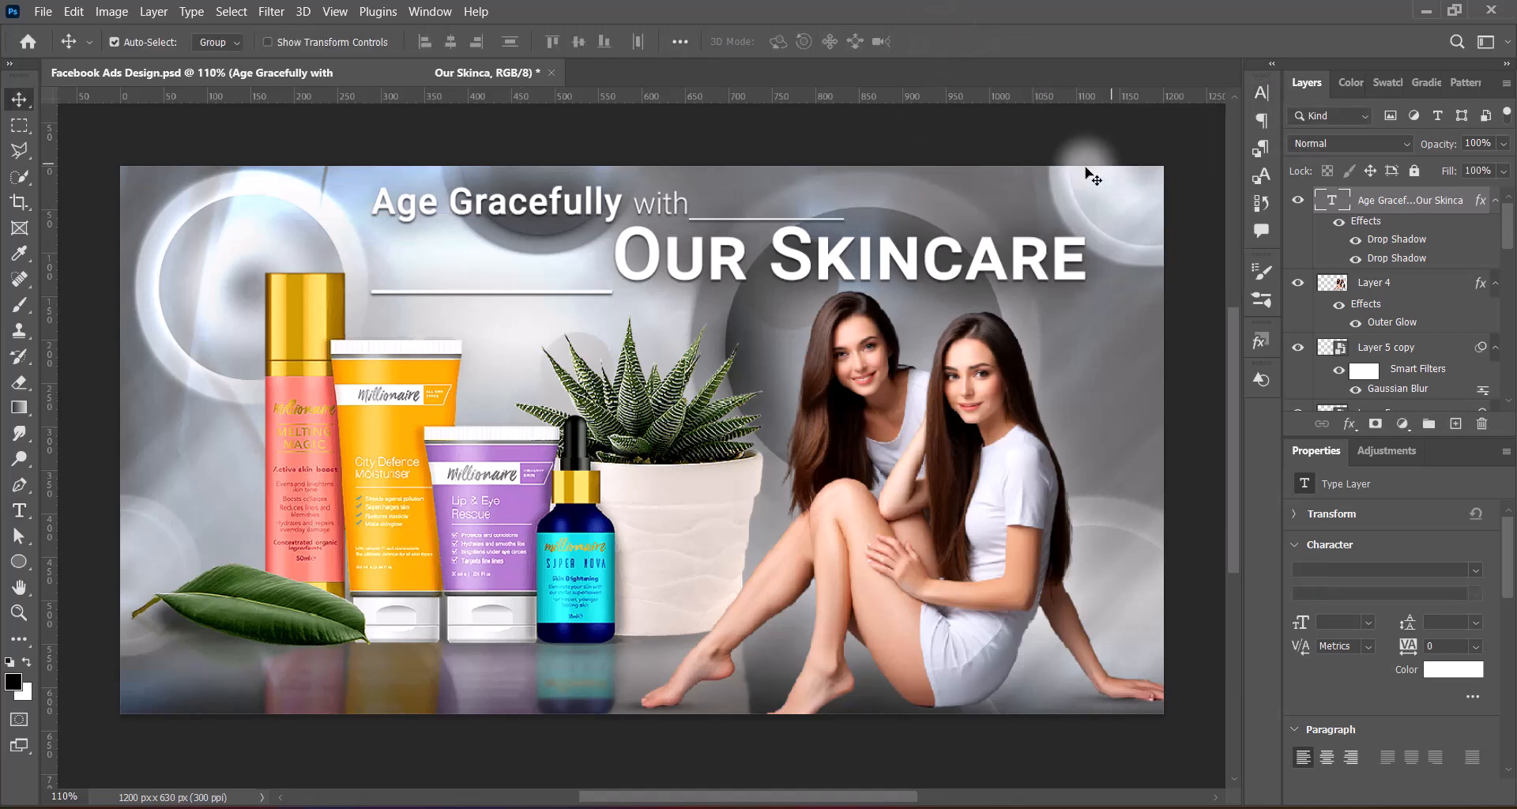
Shift the headline slightly down and left, and place its layer beneath the models' layer, Layer 4
drag(729, 270, 716, 289)
key(ctrl+bracketleft)
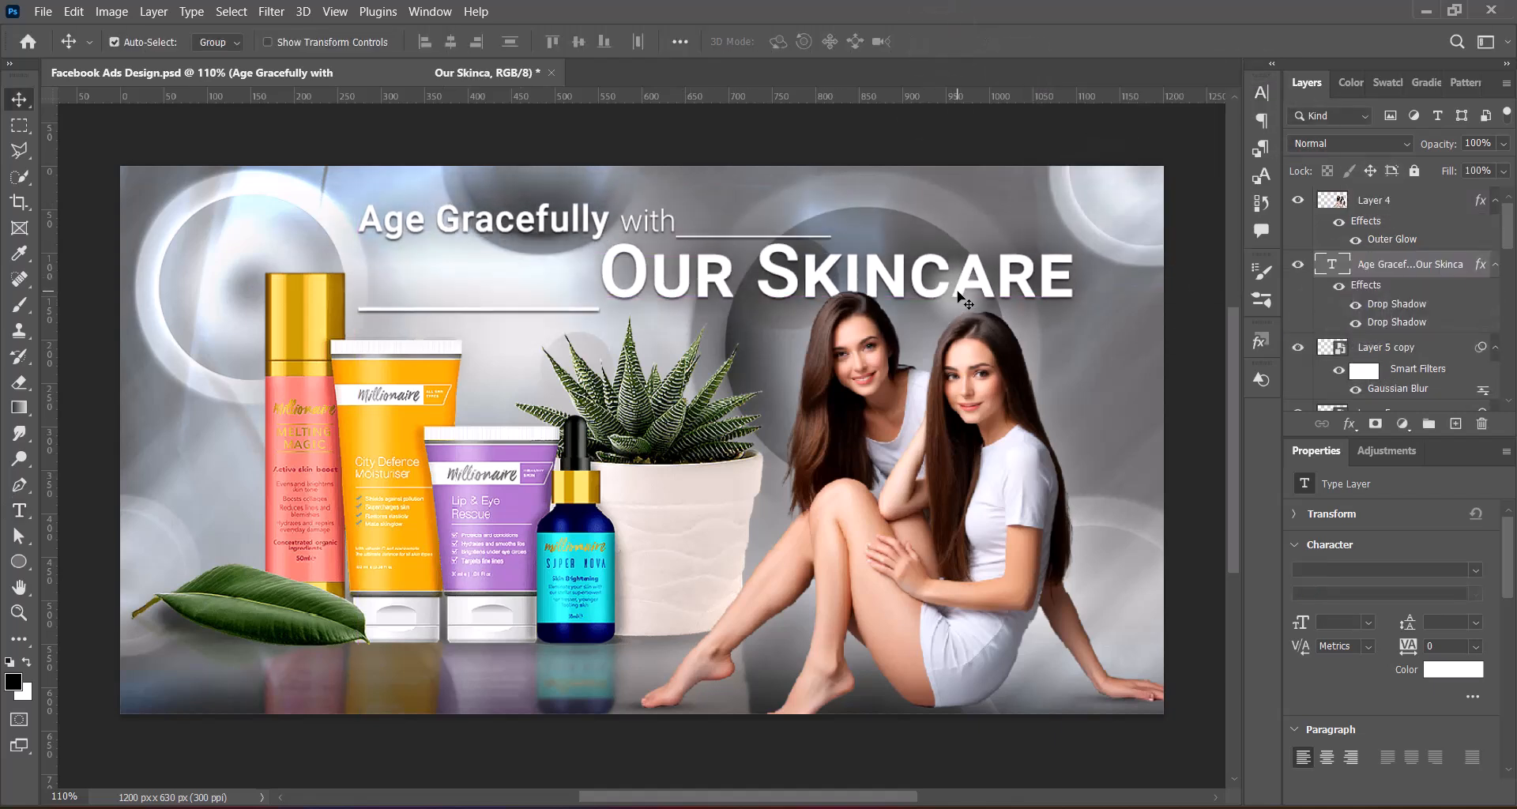
Scale the headline up slightly and shift it down a little toward the models
key(ctrl+t)
drag(1075, 257, 1090, 258)
drag(910, 283, 909, 293)
key(Return)
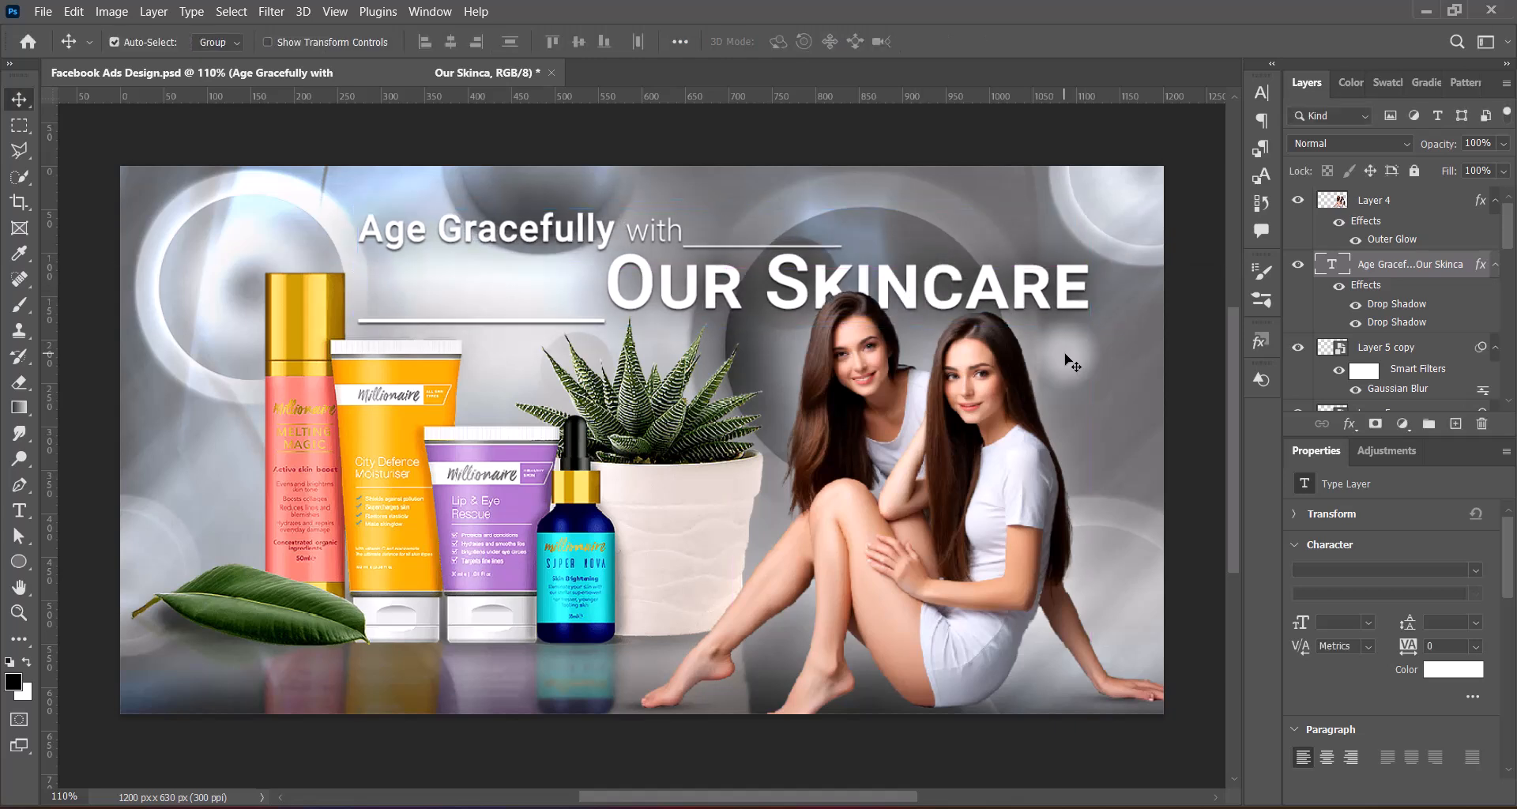
Try a lower opacity on the background texture in Layer 1 and flip the layer horizontally
drag(1507, 233, 1506, 314)
click(1426, 353)
click(1503, 144)
drag(1502, 165, 1481, 181)
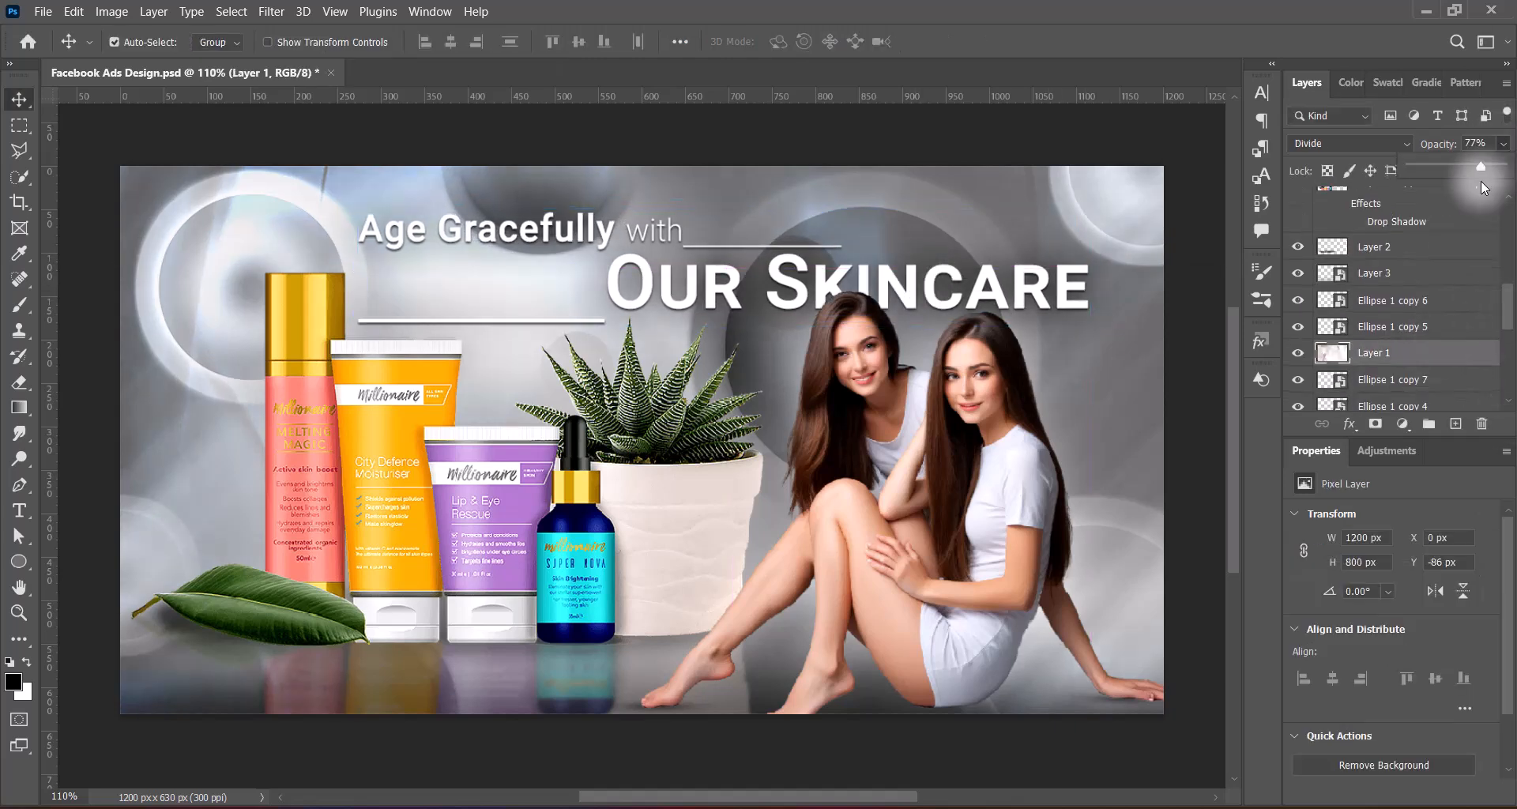
key(ctrl+t)
right_click(810, 382)
click(894, 764)
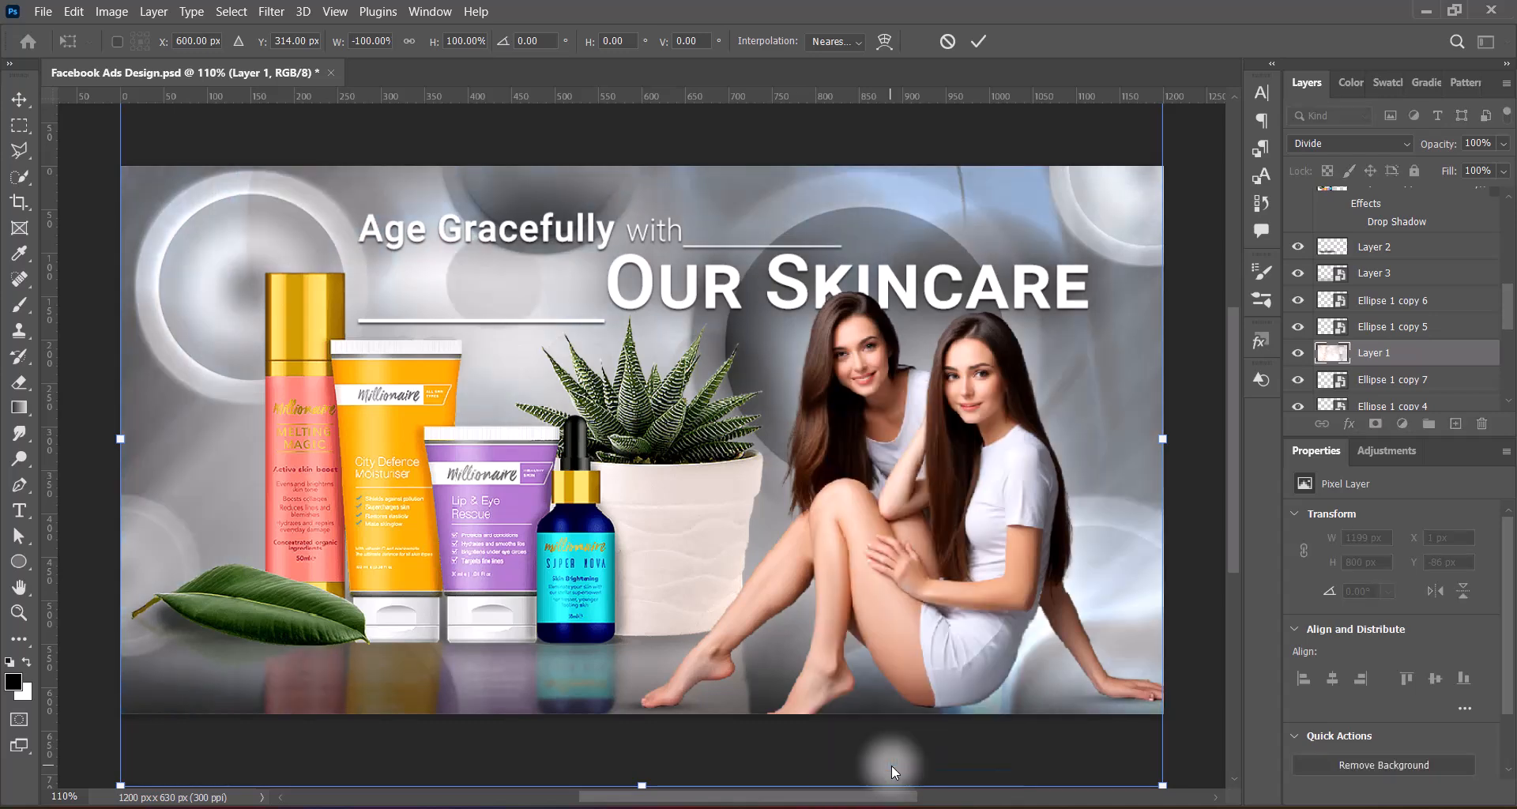
right_click(812, 451)
click(833, 435)
right_click(831, 431)
click(845, 415)
click(979, 41)
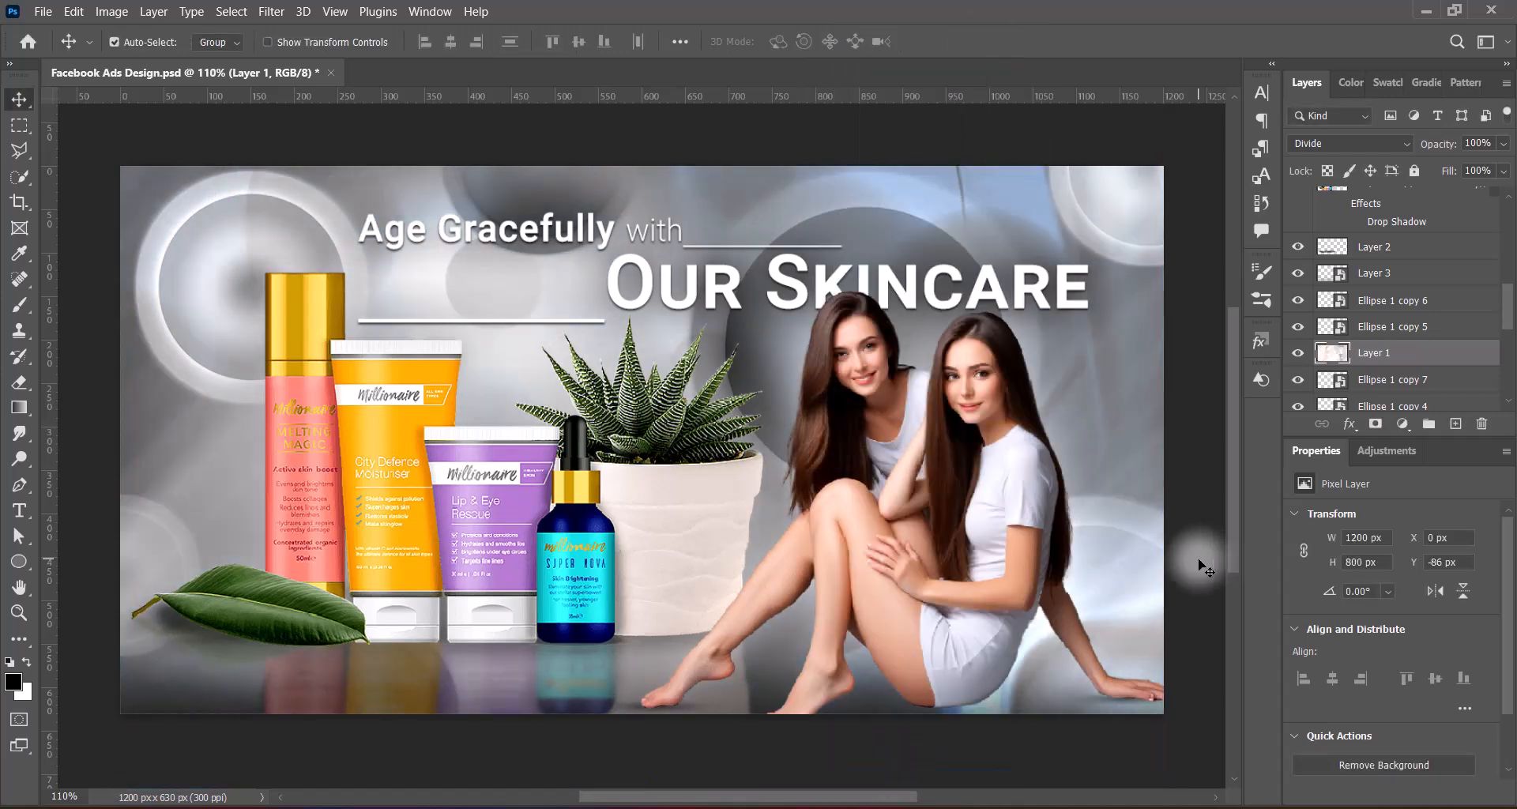
Set the size of the headline's lower drop shadow to 60 px
click(1037, 287)
double_click(1400, 259)
drag(1167, 287, 1122, 293)
text(60)
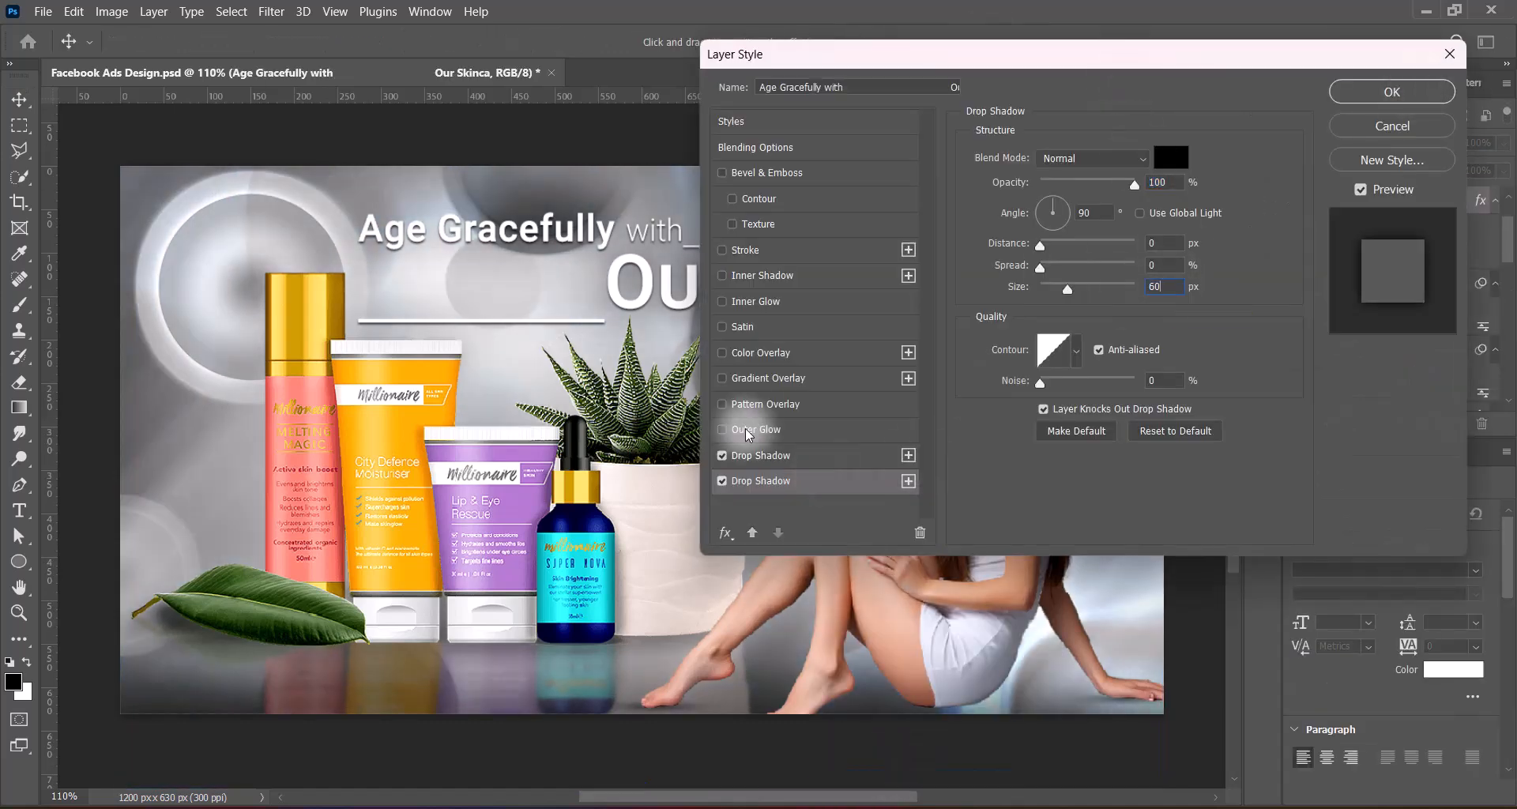
click(1391, 91)
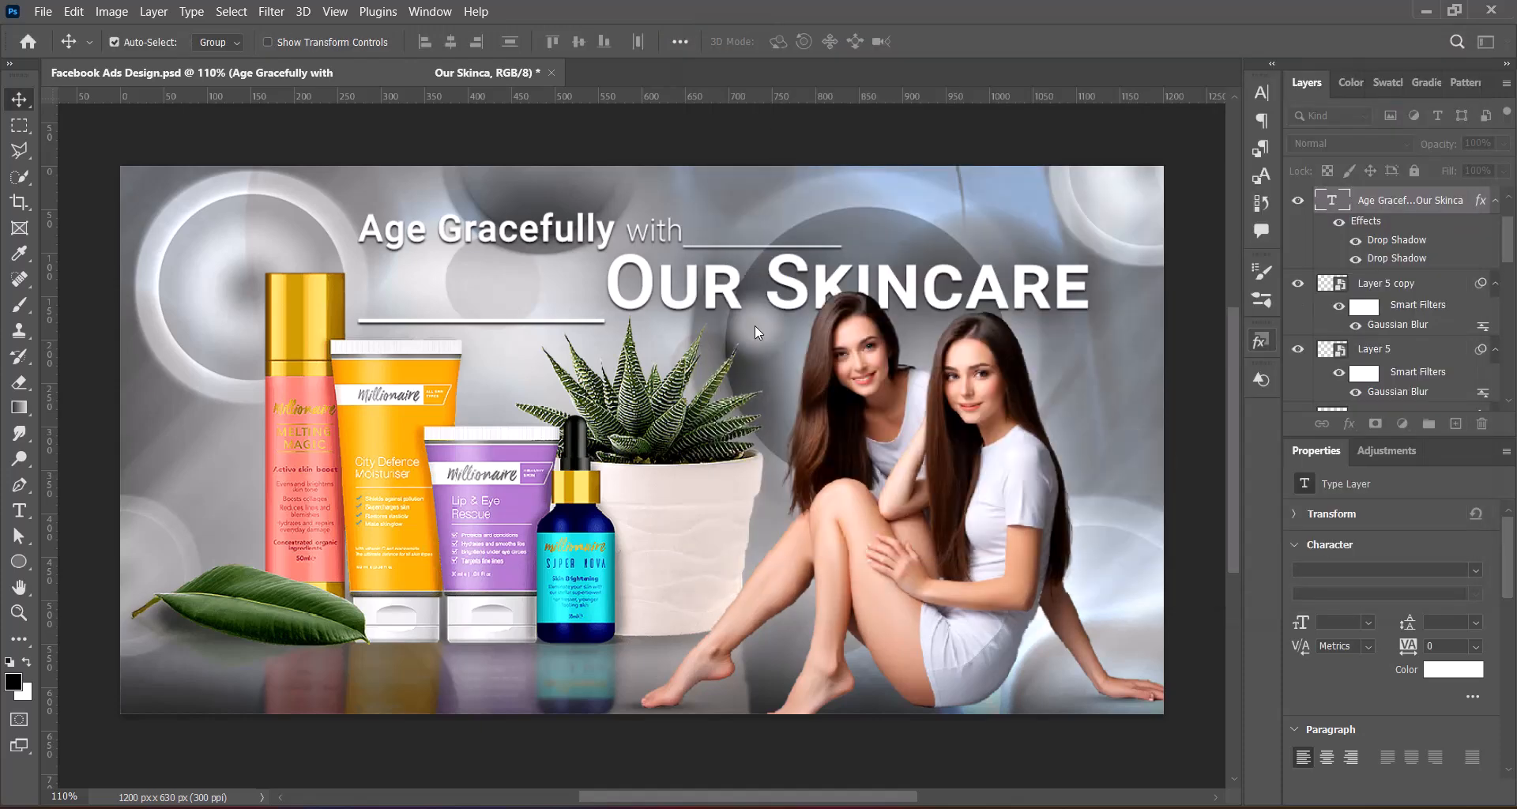
Set the headline's upper drop shadow to 2 px distance and 84% opacity
double_click(1396, 239)
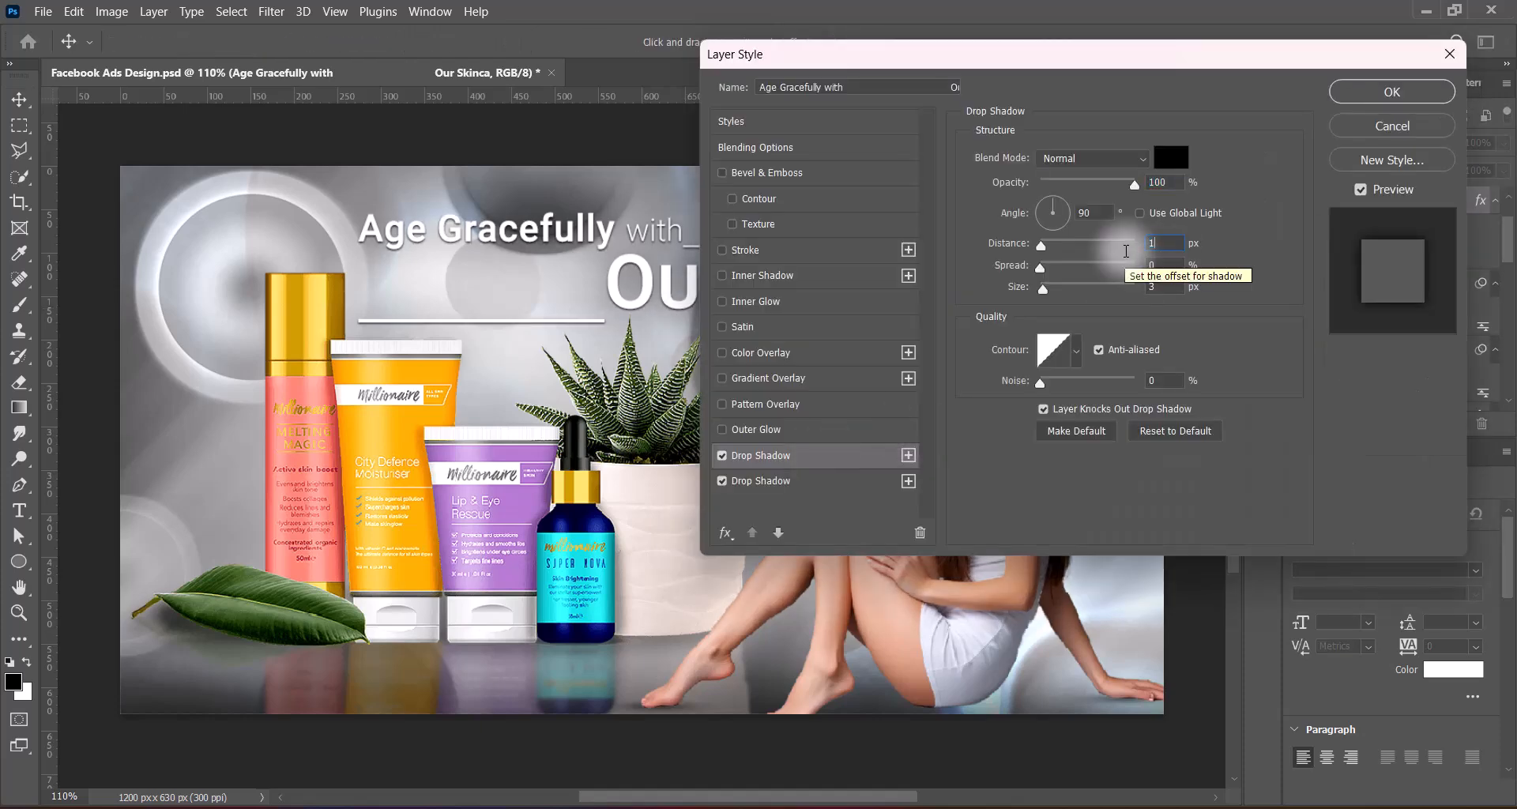
key(Up)
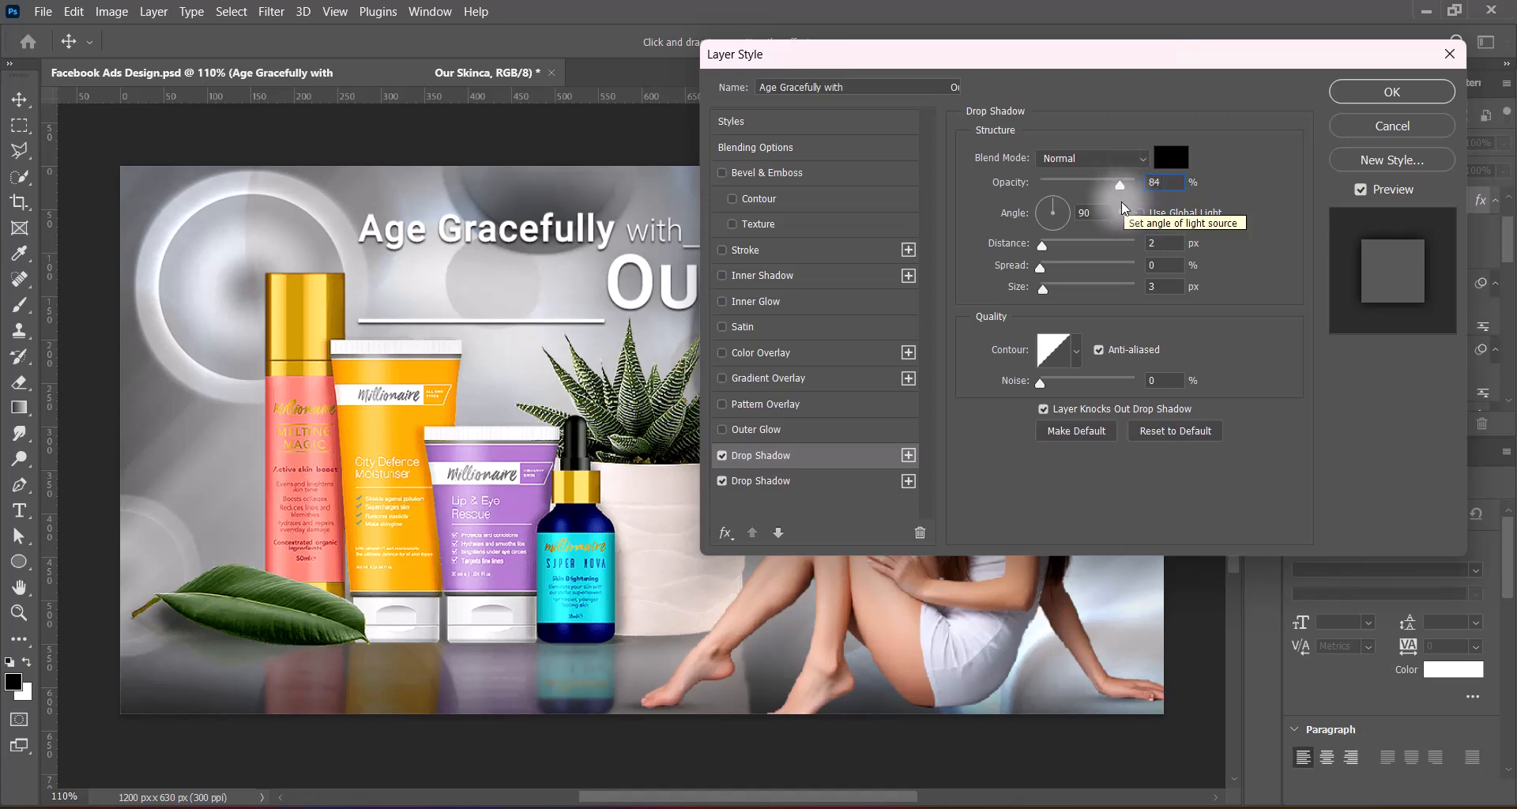
click(1392, 91)
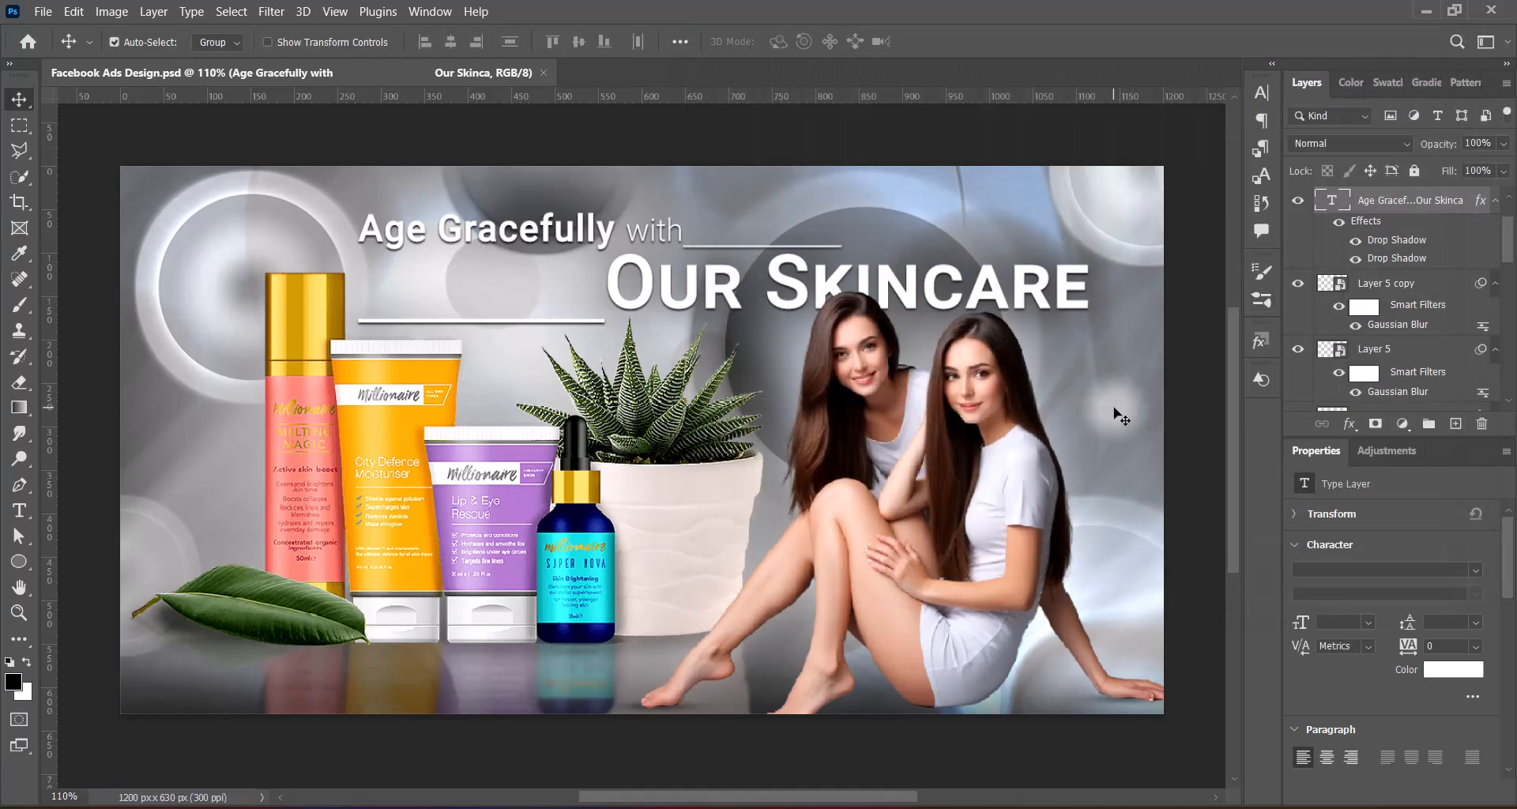
Flip the Layer 1 texture horizontally and move it up to Y -136 px
click(969, 197)
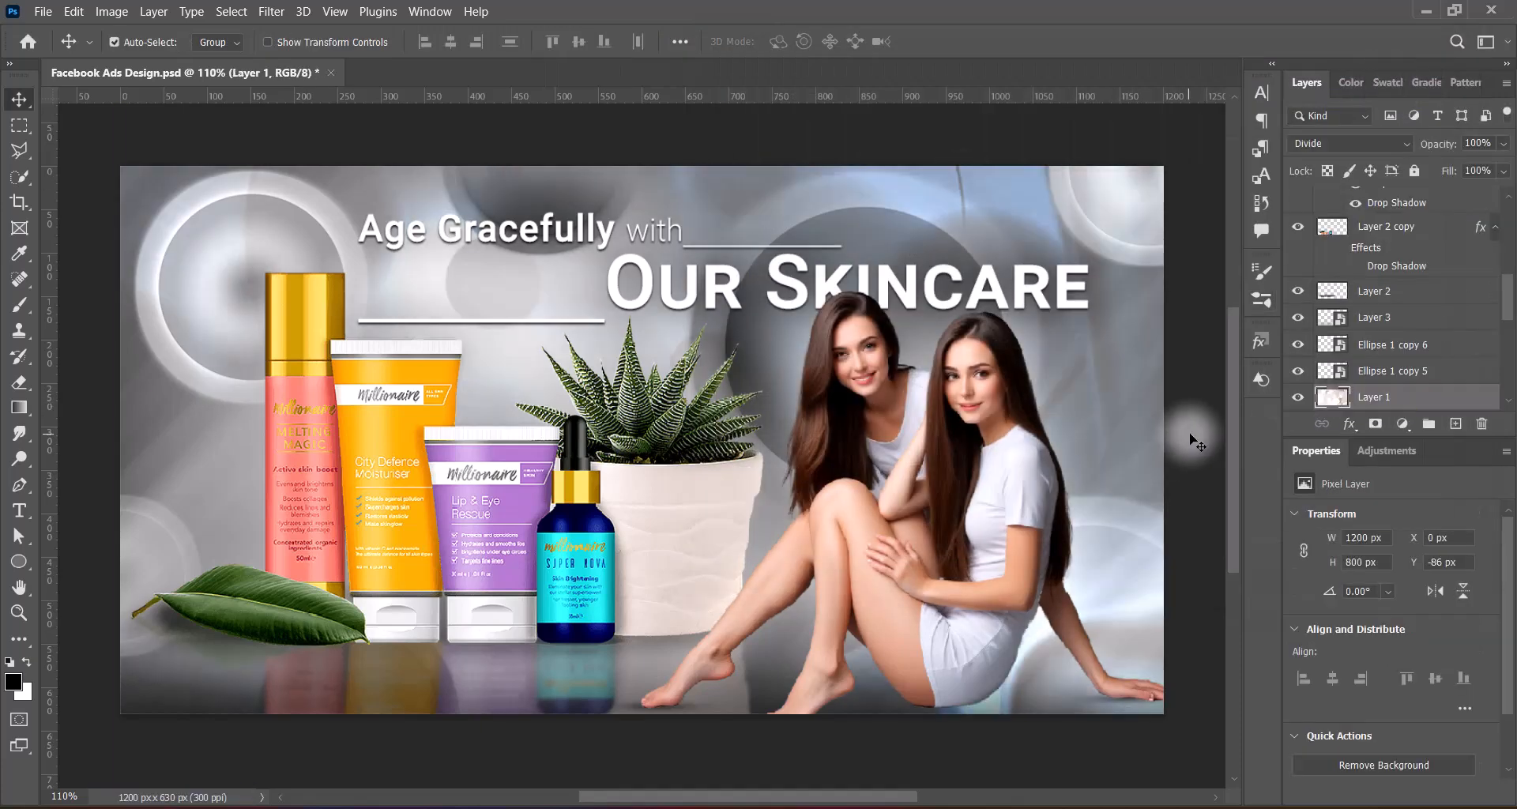
click(22, 385)
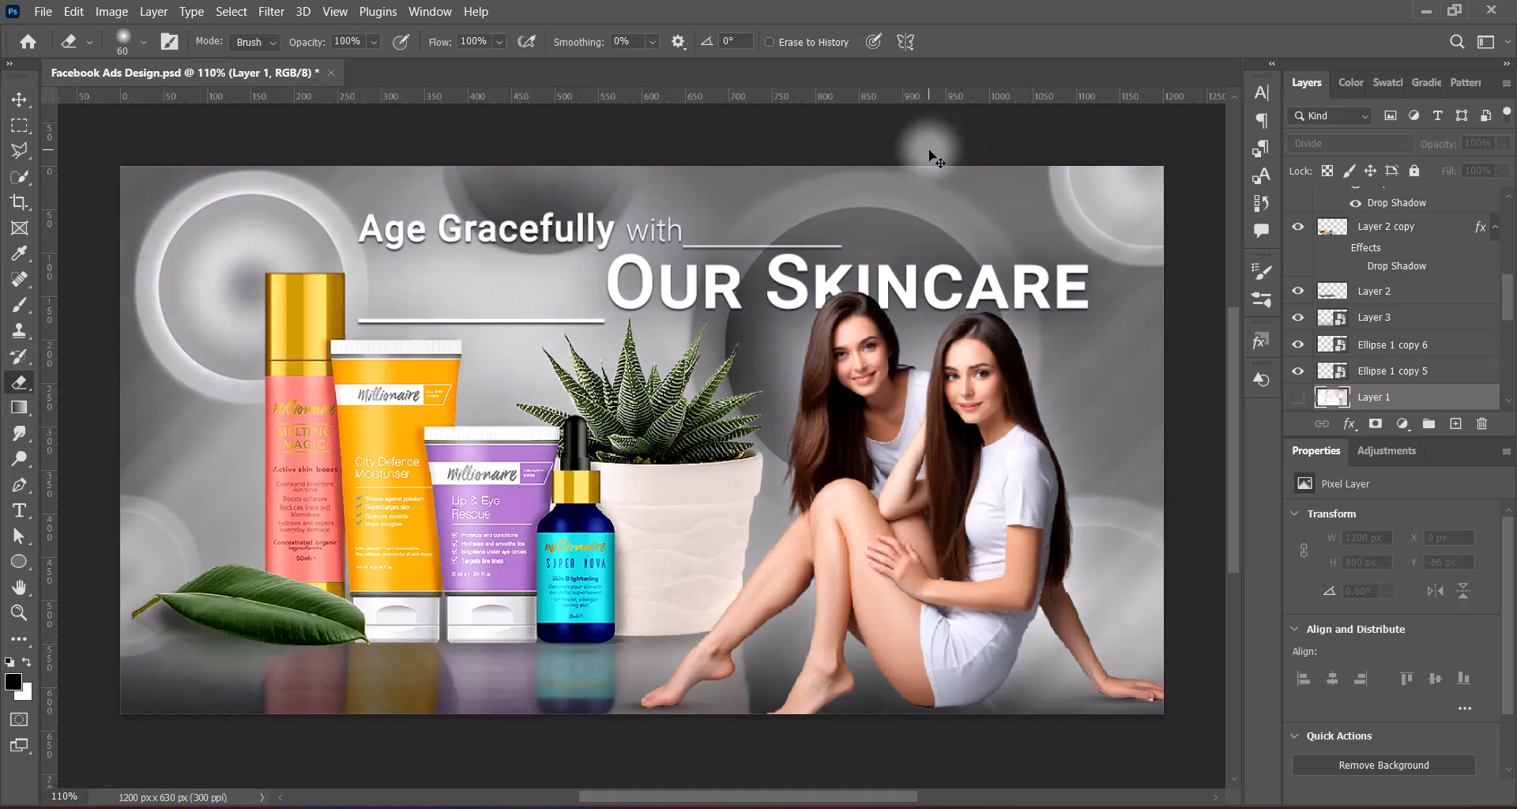
key(ctrl+t)
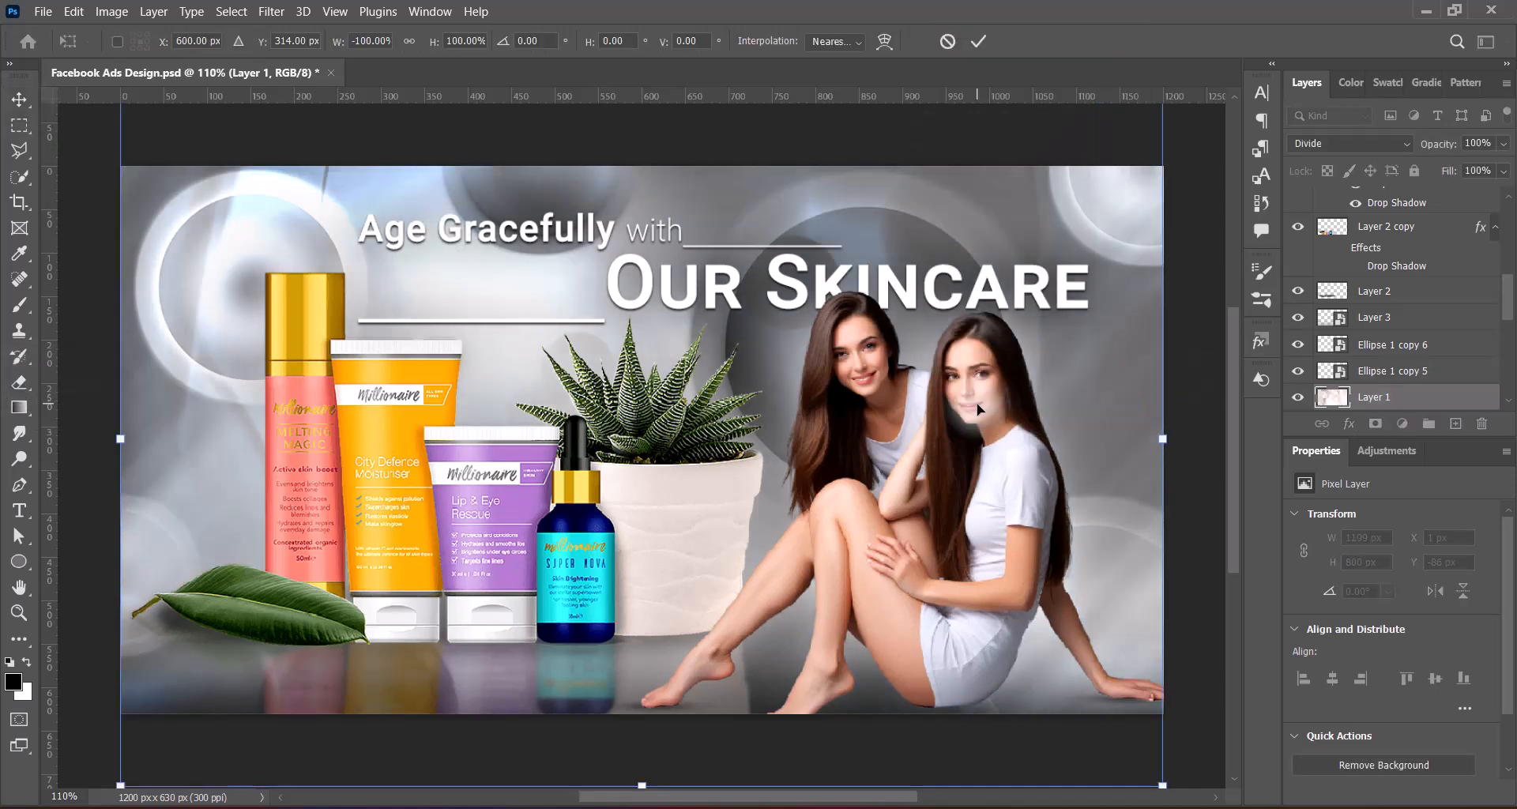
right_click(873, 439)
click(970, 778)
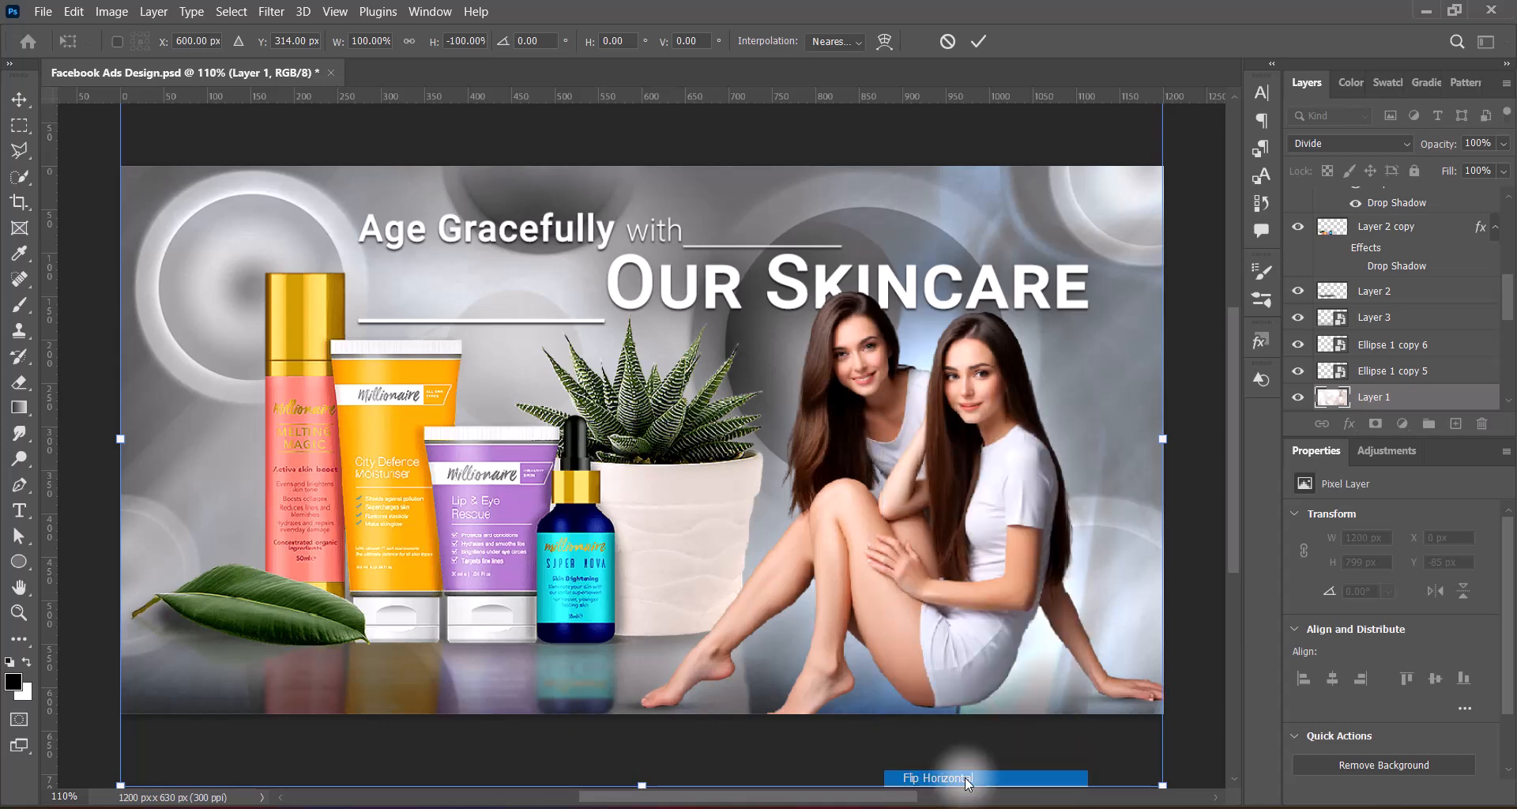
key(ctrl+z)
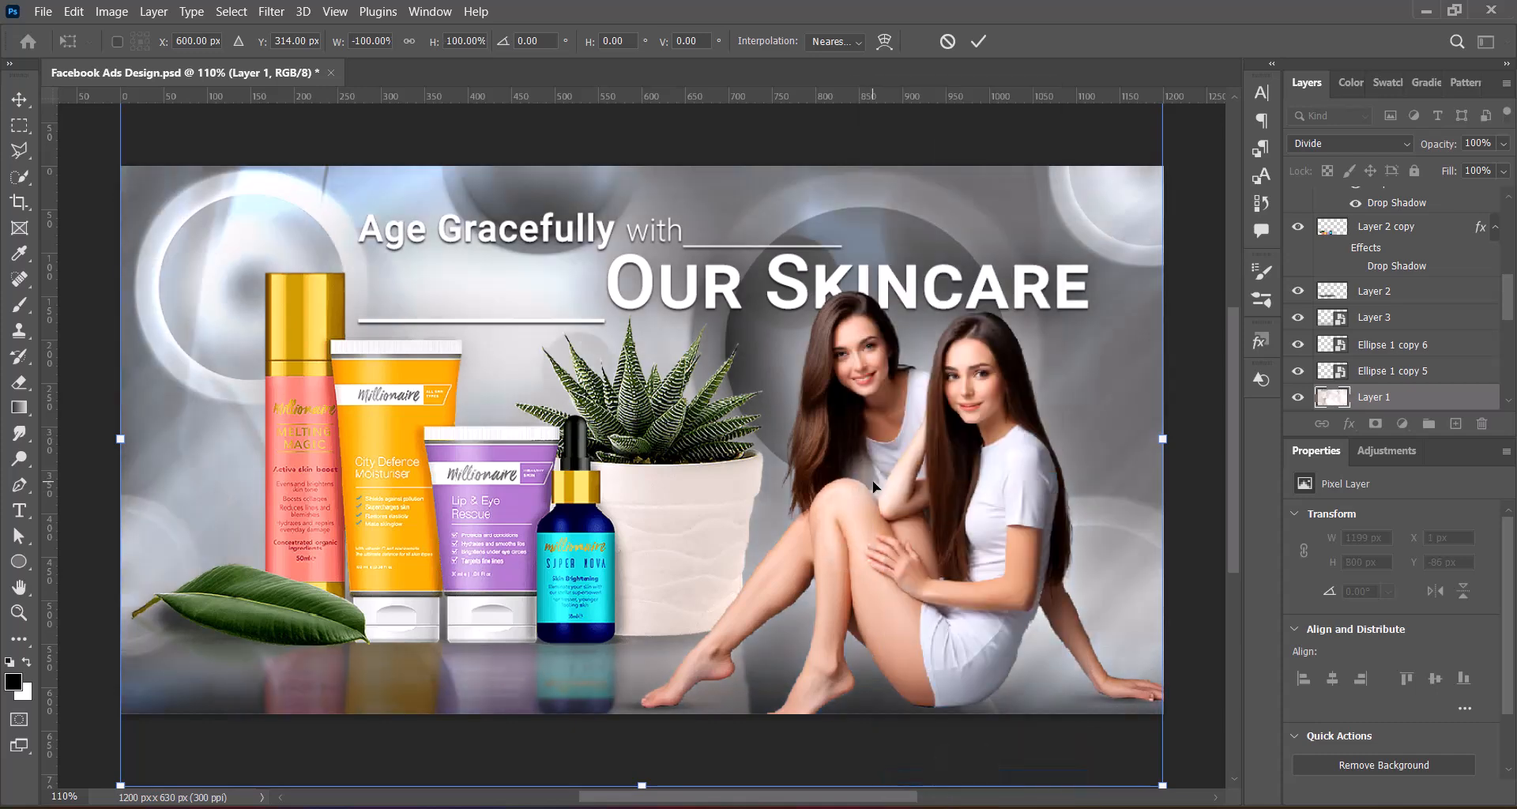
drag(872, 507, 871, 469)
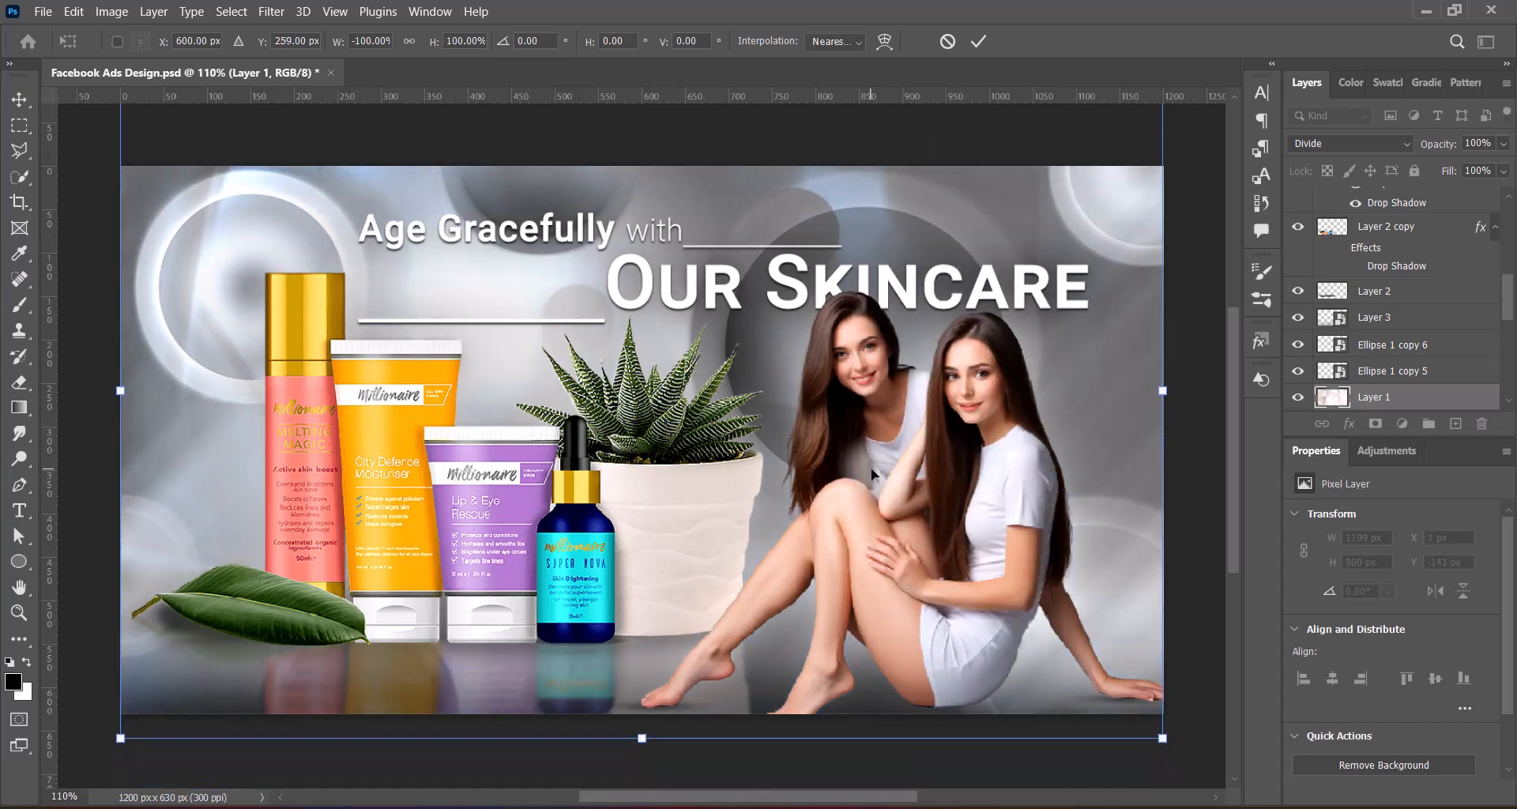
click(977, 39)
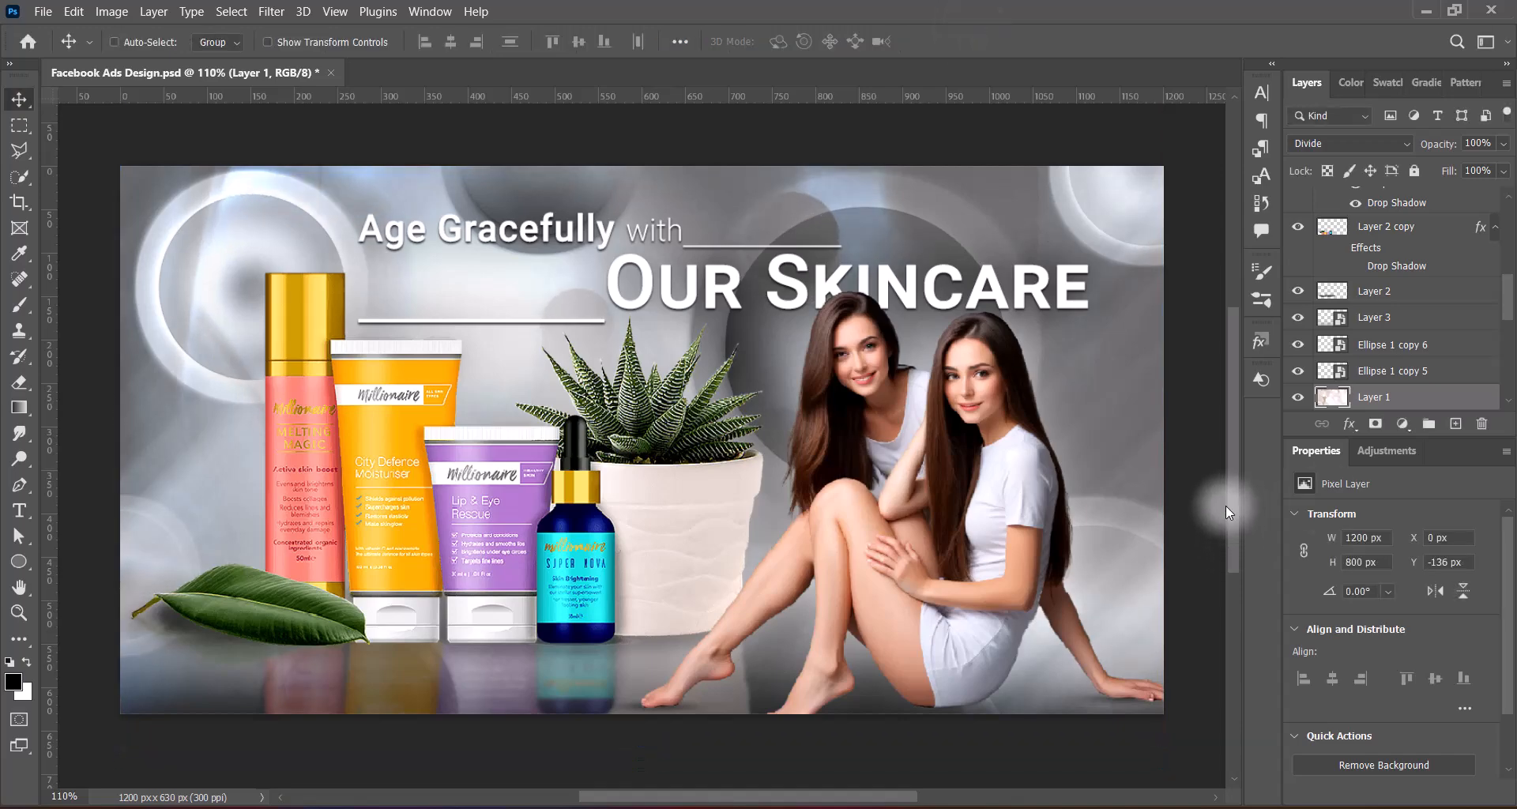
Add the text "Experience the ultimate hydration and nourishment your skin deserves. Shop our bestselling skincare products now!" in Lucida Calligraphy at 8 pt
click(19, 509)
click(285, 40)
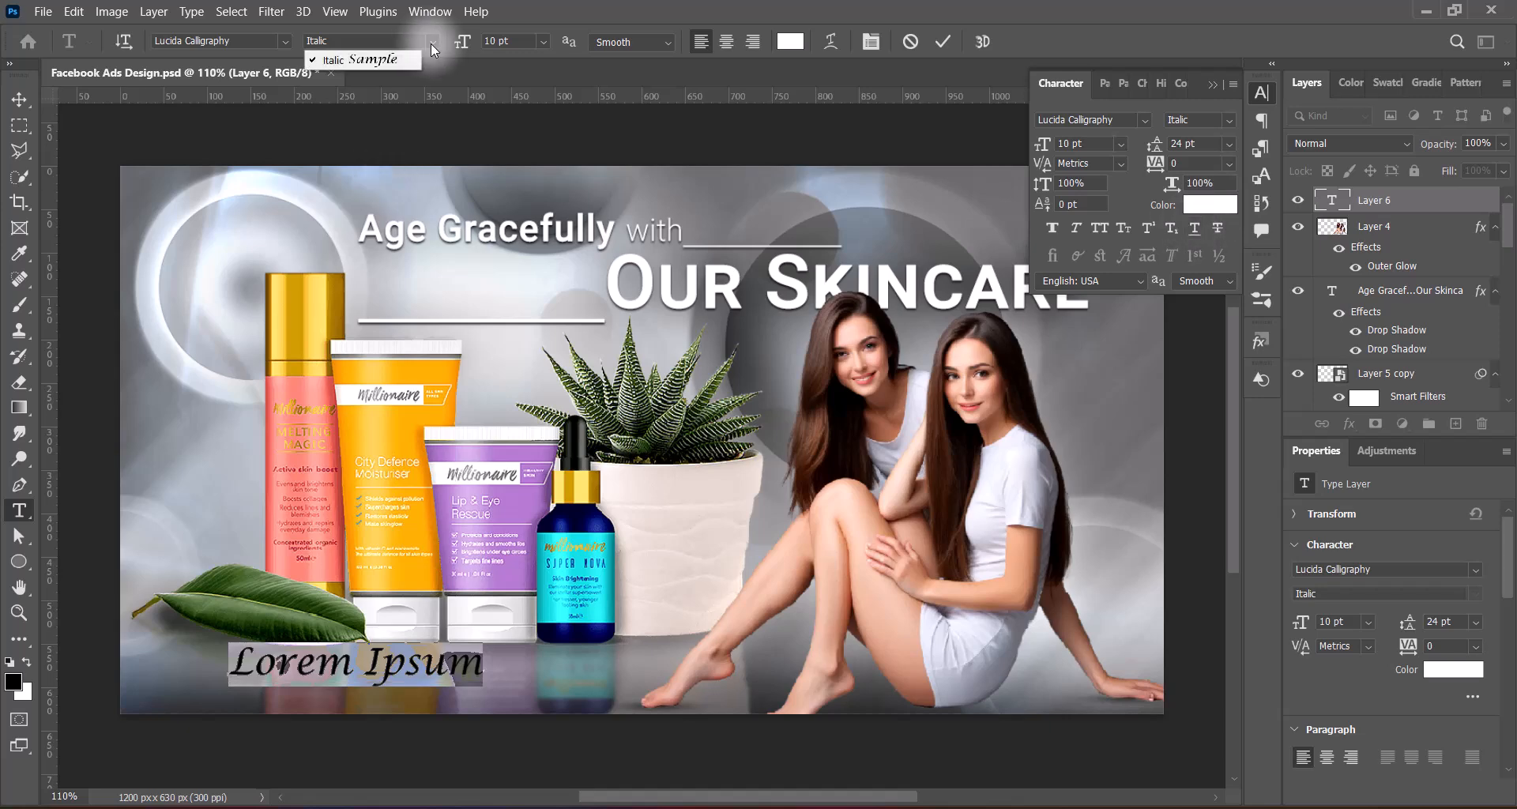
click(543, 42)
click(522, 102)
key(ctrl+v)
click(848, 666)
key(Return)
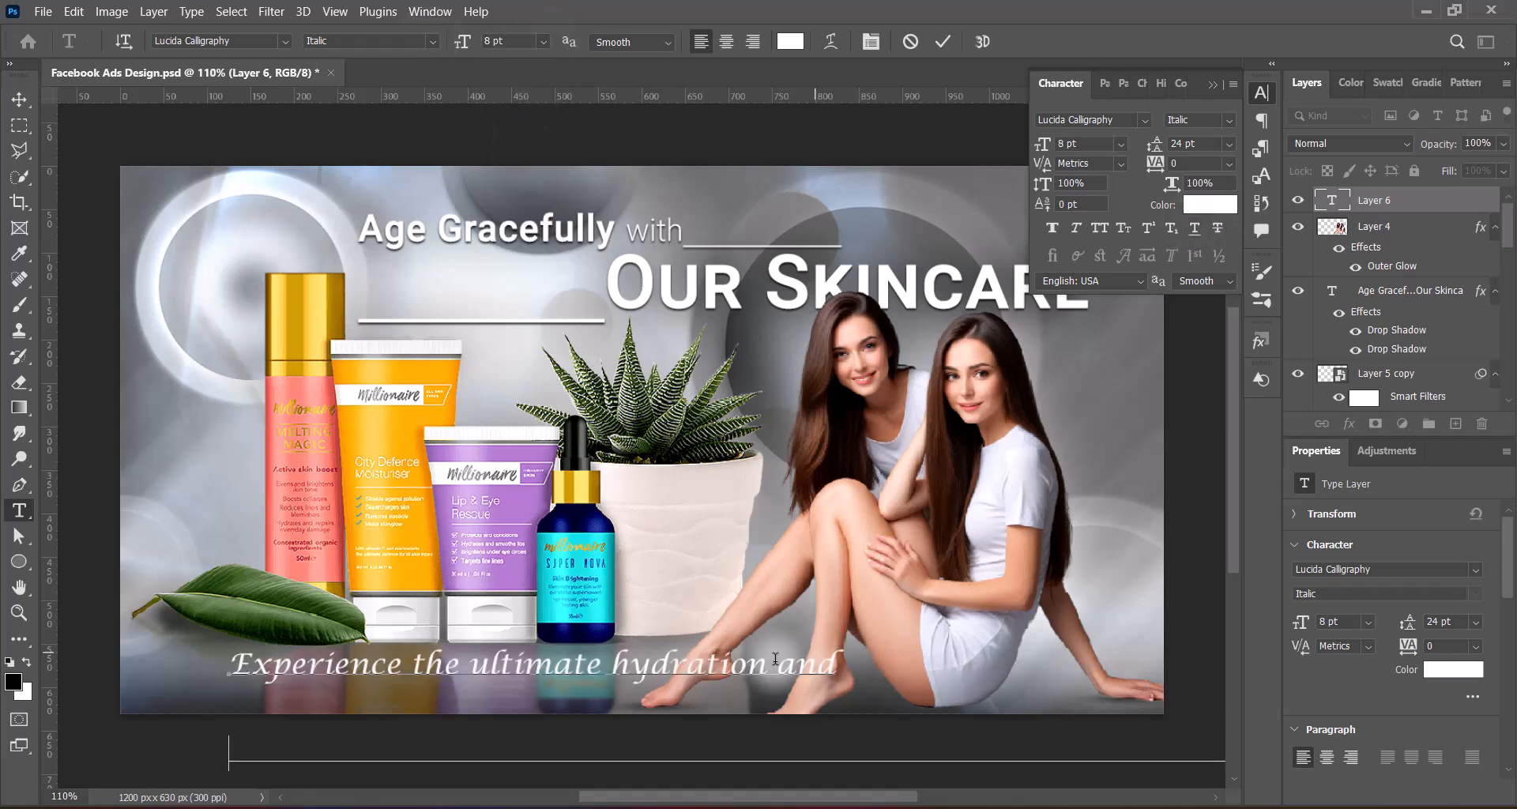
key(ctrl+Return)
click(19, 100)
drag(580, 673, 512, 485)
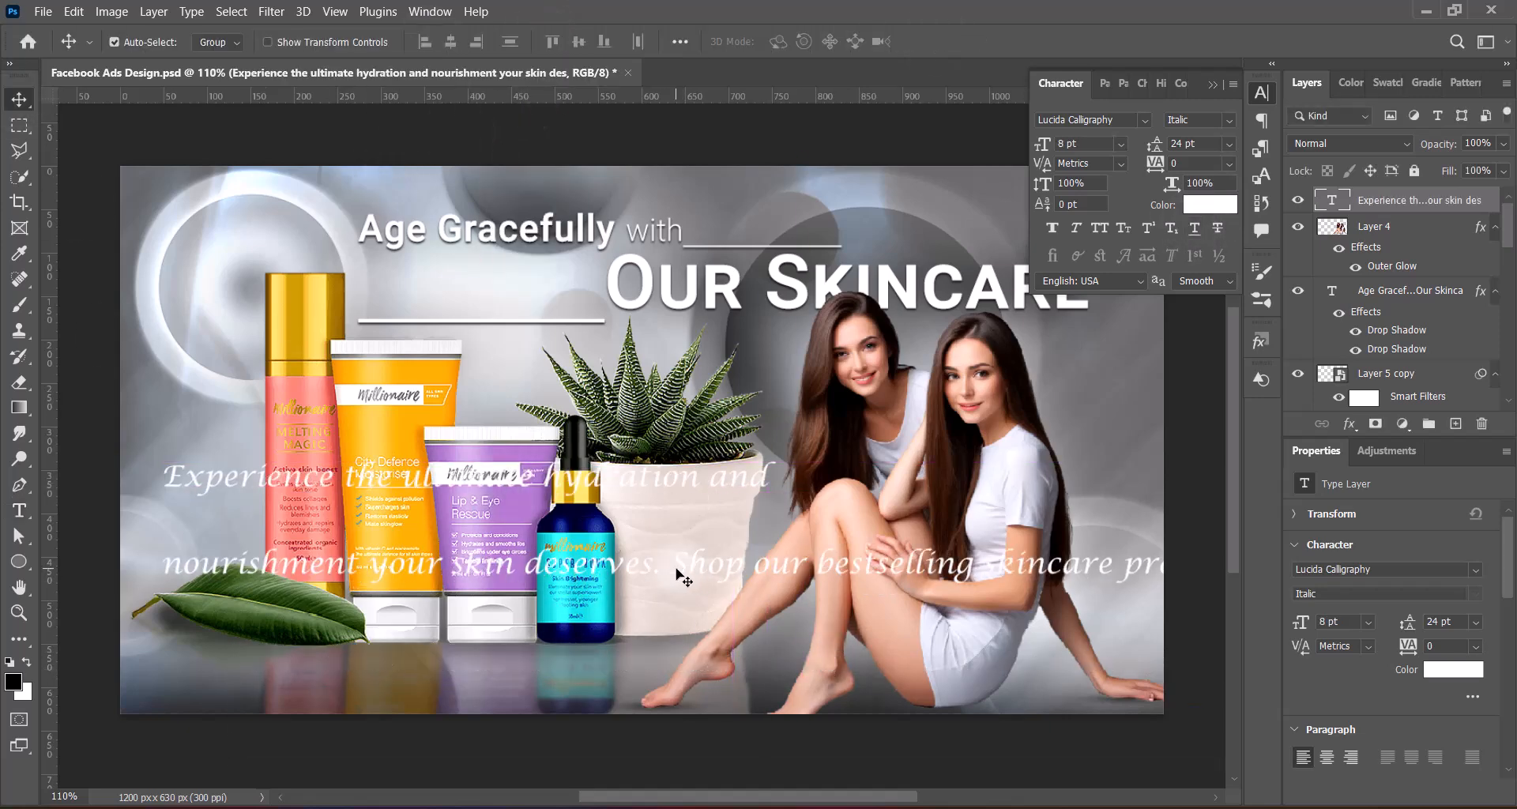
Remove the line break before "nourishment" and set the whole tagline text to 6 pt
double_click(168, 562)
key(BackSpace)
key(ctrl+a)
click(543, 42)
click(521, 85)
click(842, 482)
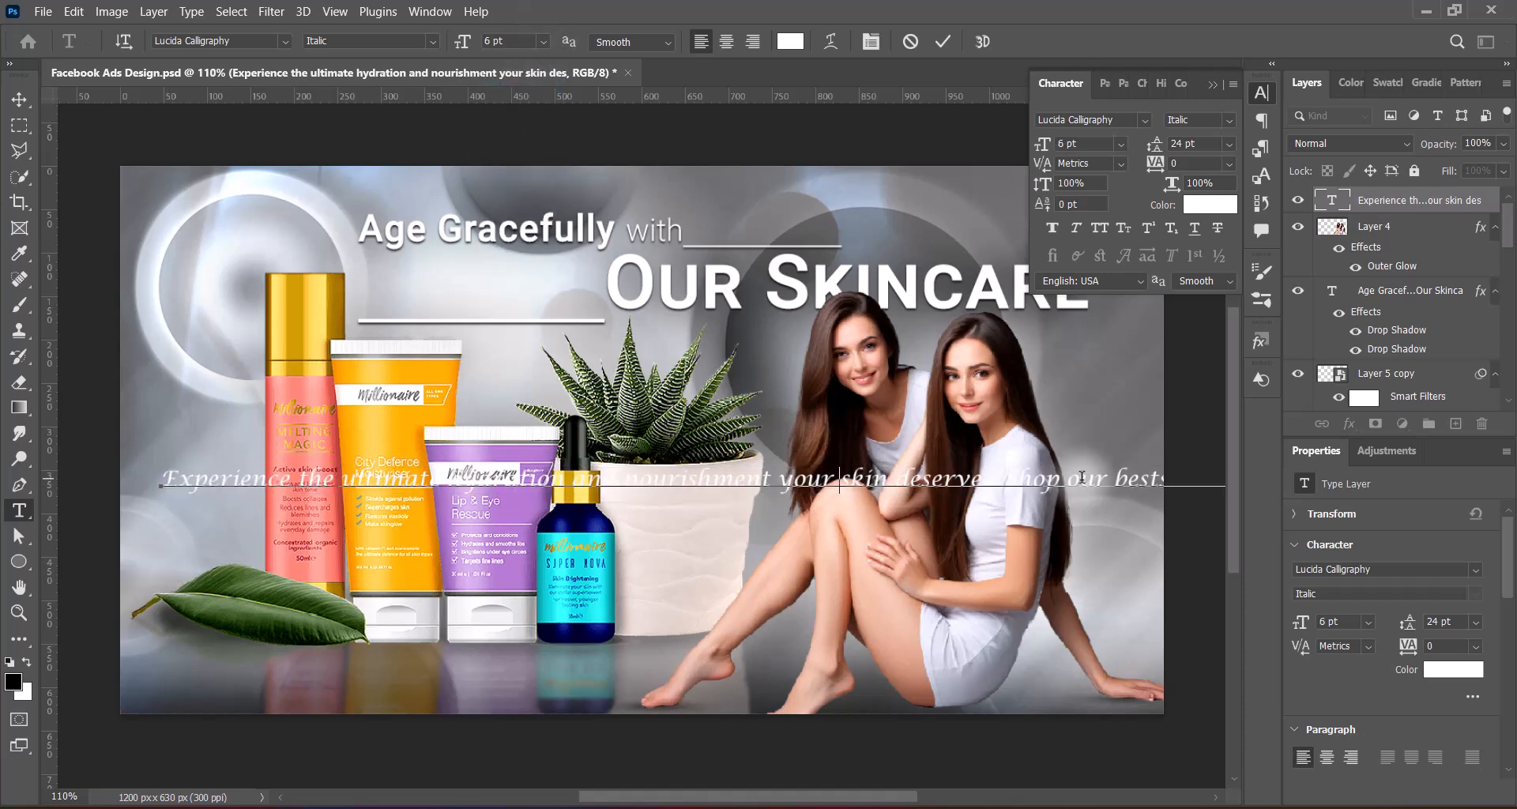
Start a new line before "Shop our bestselling" and set the tagline's leading to 12 pt
key(ctrl+a)
click(1228, 143)
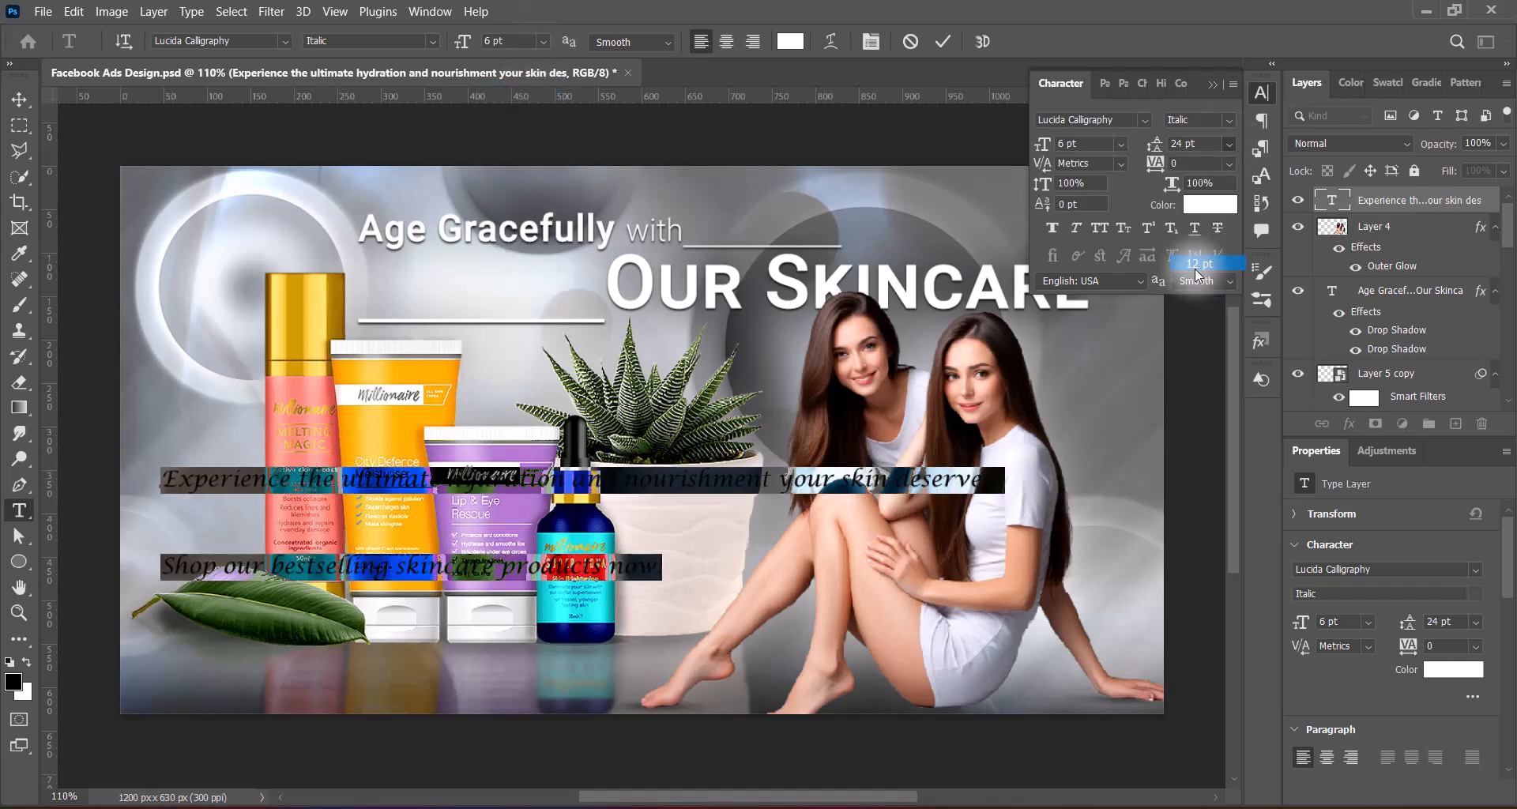
click(1202, 254)
Apply faux bold to "skincare products" in the tagline and increase its font size
drag(395, 523, 606, 524)
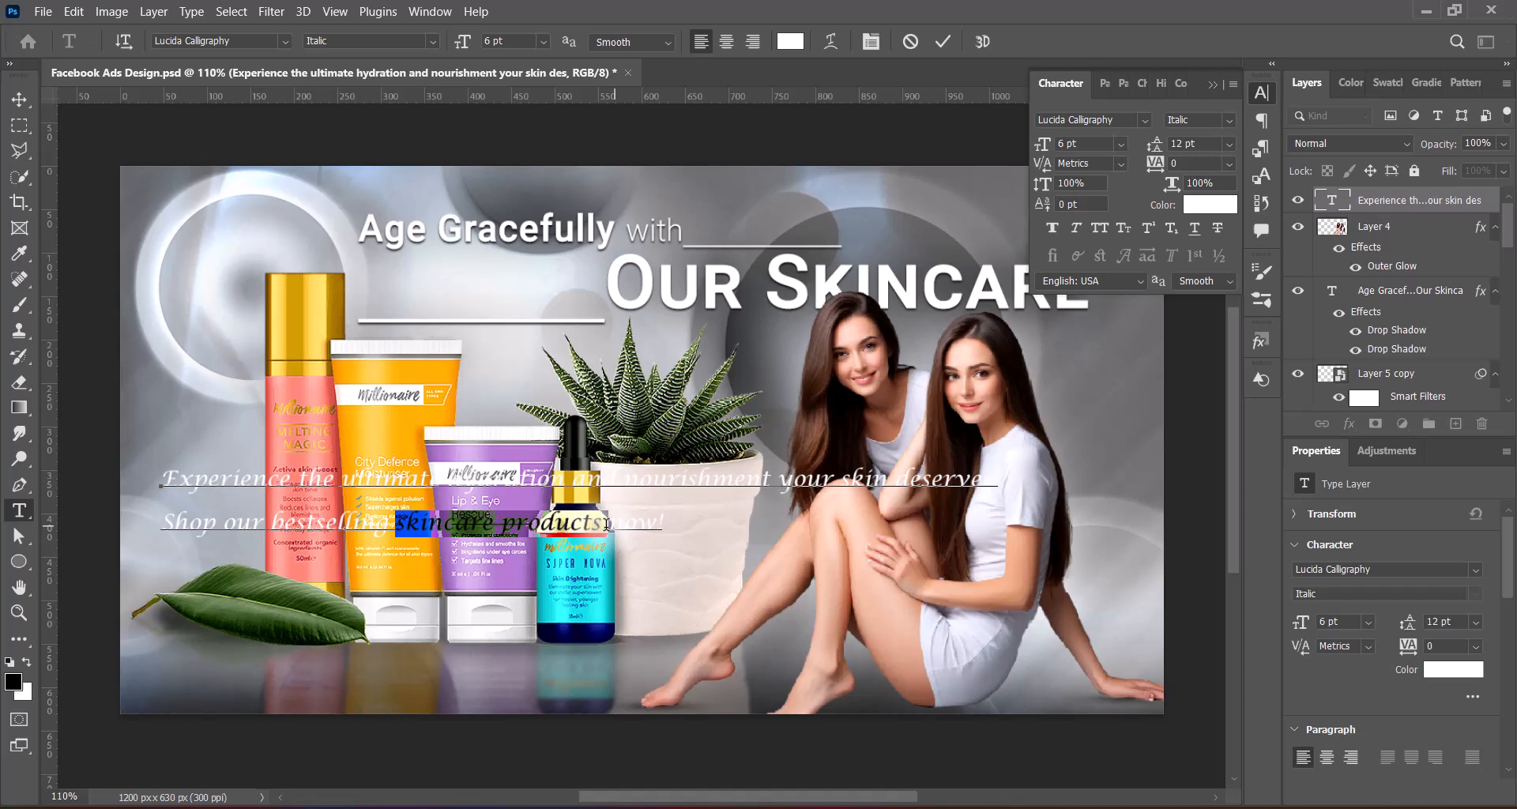
click(544, 42)
click(518, 106)
click(1212, 84)
Scale the tagline to about 75.5%, place it beneath the products, and start a new line before "and nourishment"
click(19, 99)
key(ctrl+t)
drag(998, 503, 793, 507)
drag(572, 518, 547, 683)
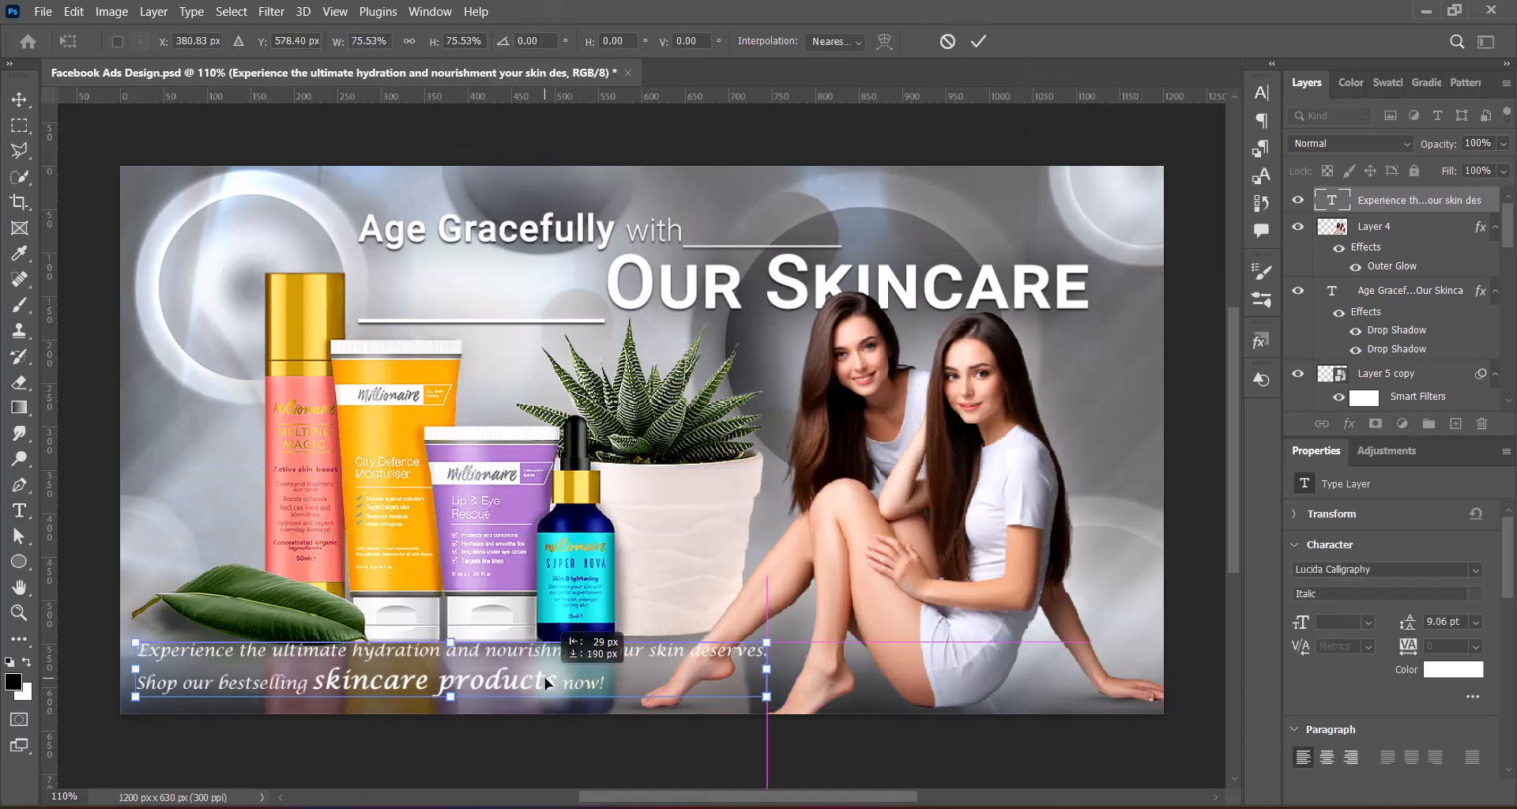
key(Return)
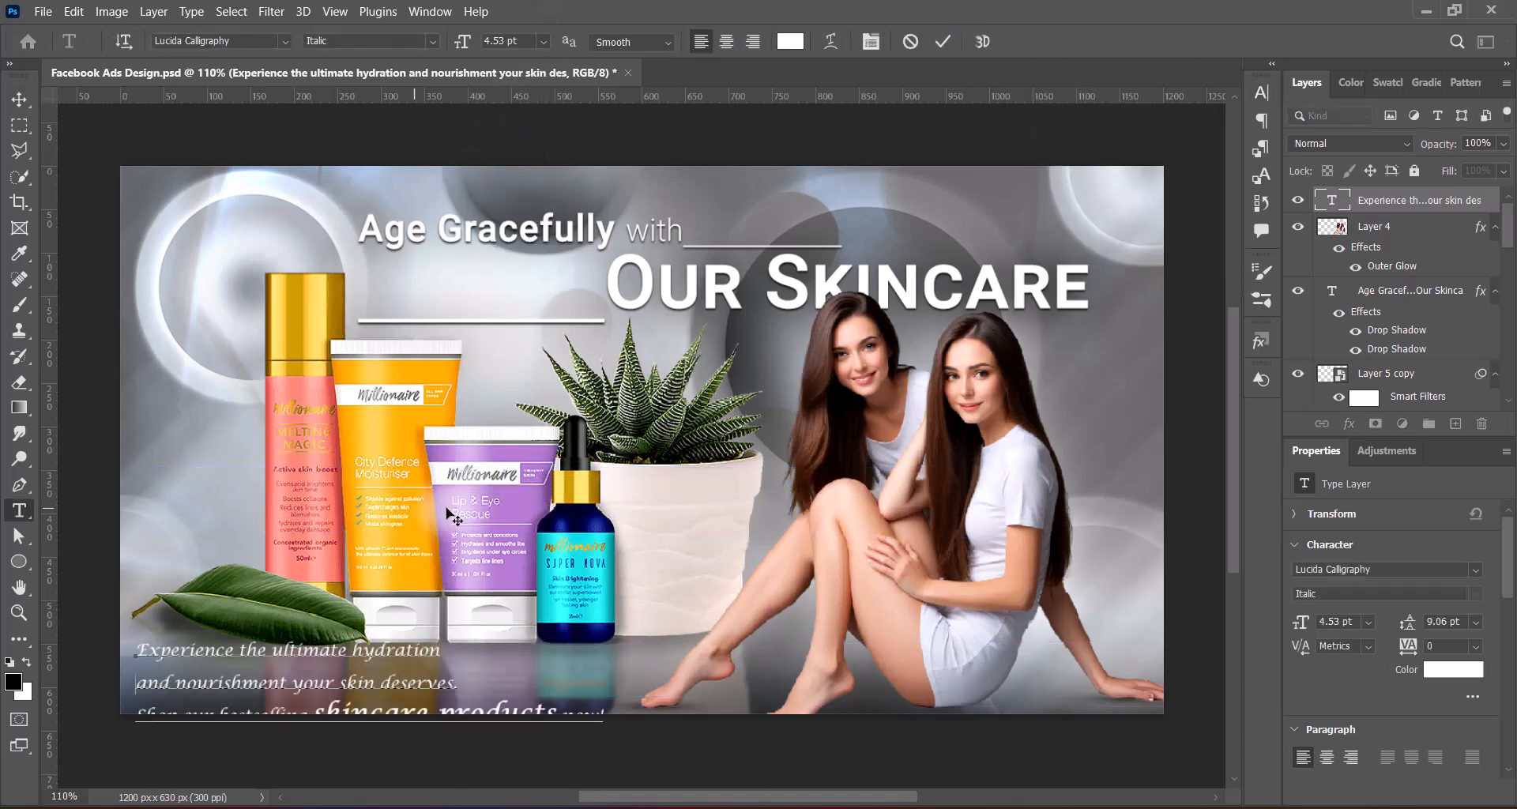
Shift the tagline slightly and tighten the leading of its three lines
mouse_move(455, 671)
mouse_down()
mouse_move(449, 654)
mouse_move(466, 659)
mouse_move(457, 691)
mouse_up()
double_click(1331, 200)
click(1260, 93)
click(1233, 145)
click(1202, 195)
click(1213, 85)
click(943, 42)
Scale the tagline to about 77% and place it in the lower left of the ad, under the leaf
key(ctrl+t)
drag(143, 620, 250, 637)
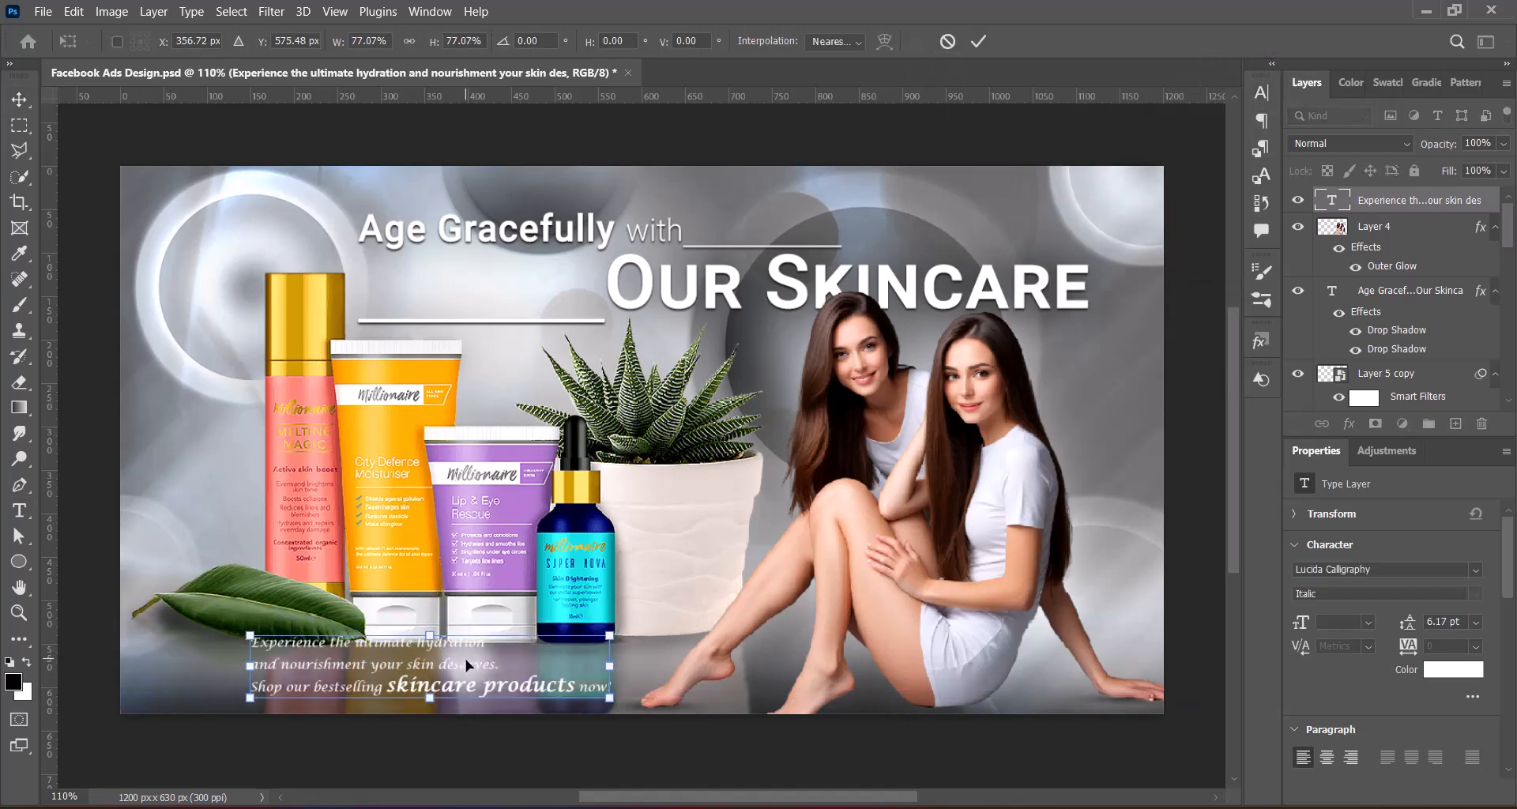
drag(442, 670, 355, 676)
key(Return)
Select Layer 2 copy 2, Layer 2 copy and Layer 2, and nudge the products up to free space above the tagline
click(576, 545)
scroll(1461, 316, down, 3)
ctrl+click(1460, 308)
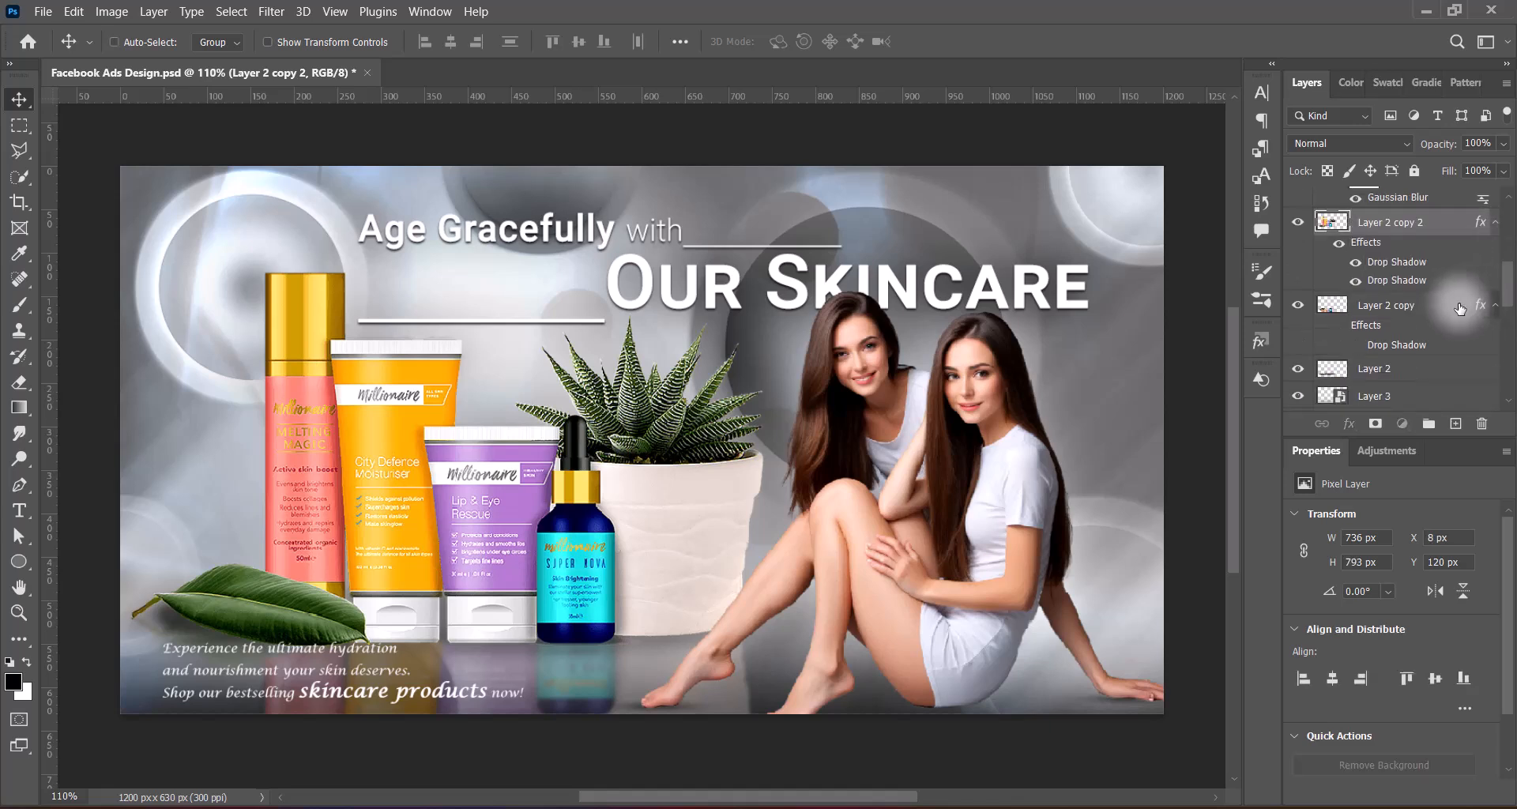
ctrl+click(1420, 376)
key(Up)
key(Up)
key(Up)
key(Up)
key(Up)
key(Up)
key(Up)
key(Up)
key(Up)
key(Up)
key(Up)
key(Up)
key(Up)
key(Up)
key(Up)
key(Up)
key(Up)
key(Up)
key(Up)
key(Up)
key(Up)
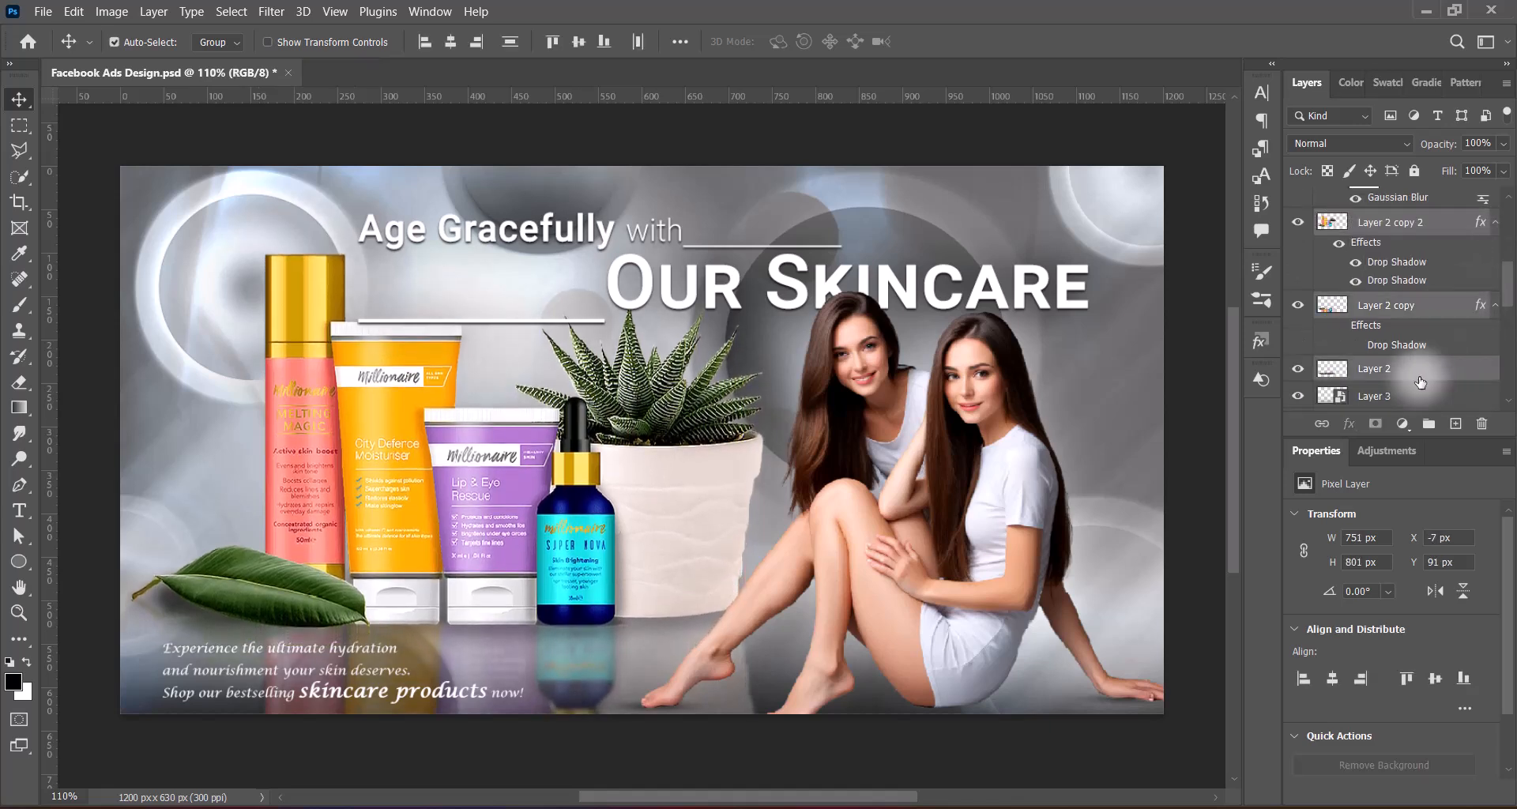
Remove the underline from the headline's blank stretch directly above the orange tube
click(642, 316)
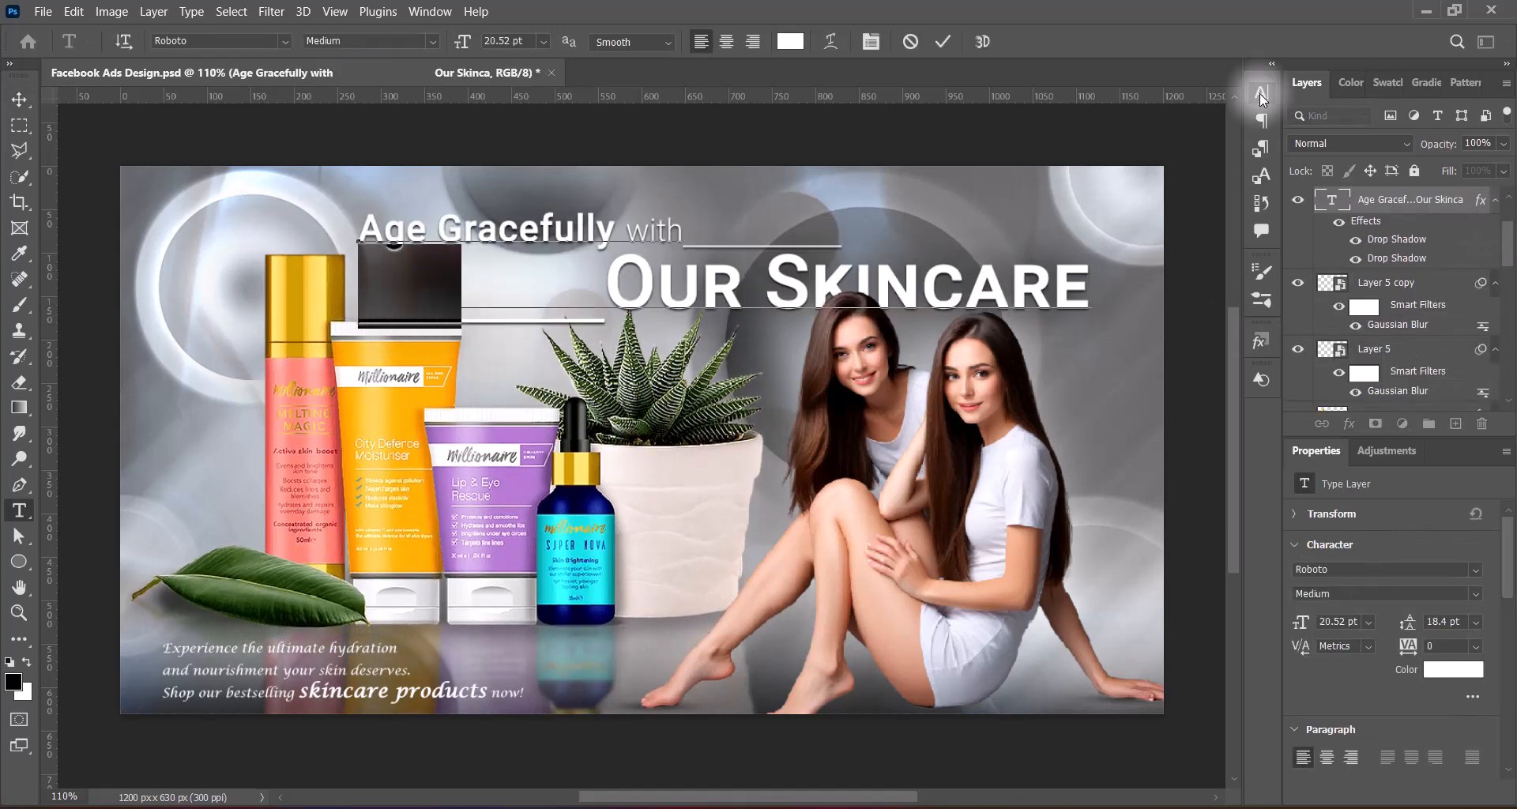
Nudge the tagline up and left and enlarge it slightly toward the right
drag(392, 693, 386, 688)
key(ctrl+t)
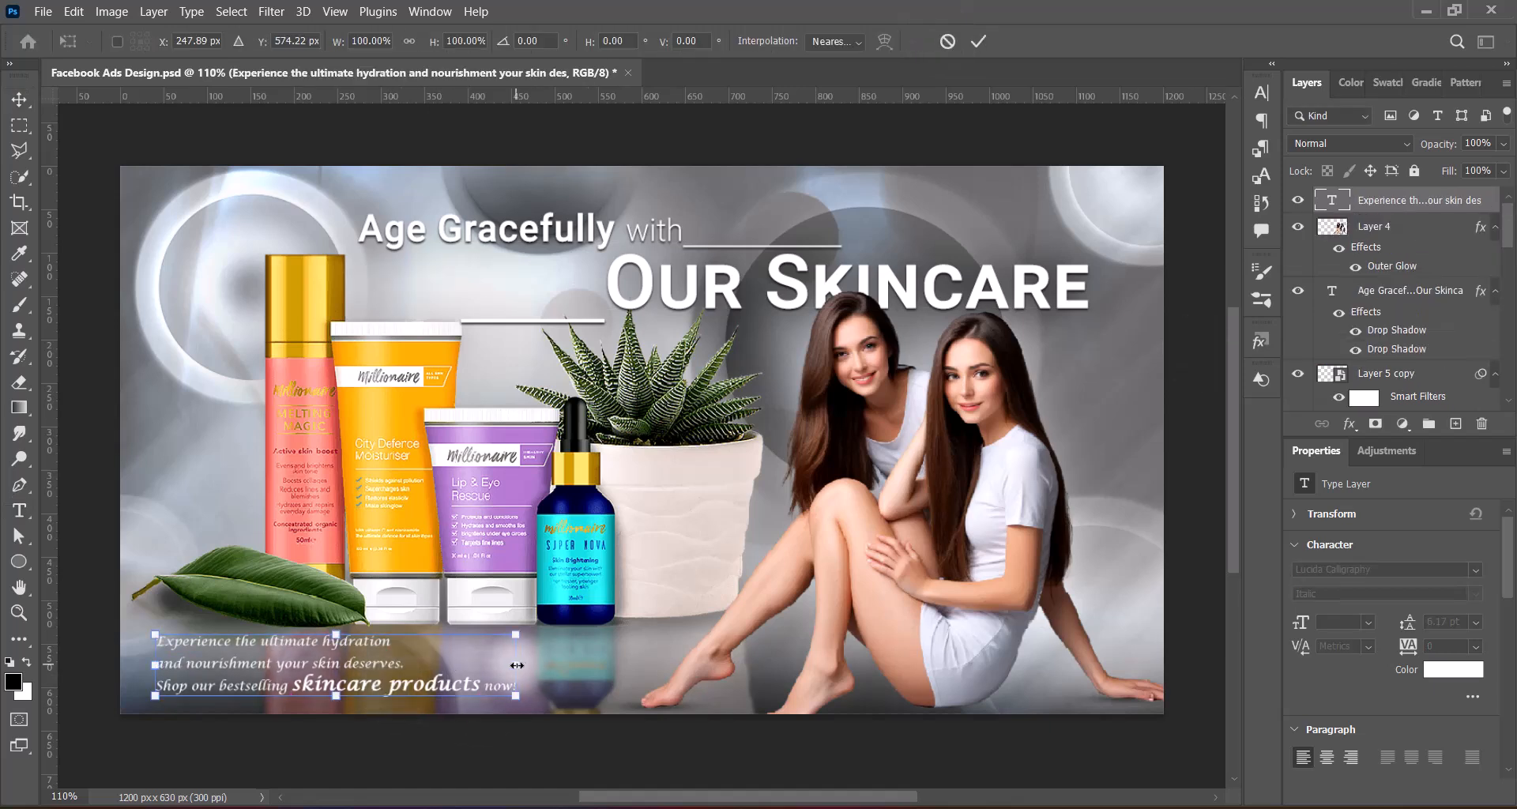
drag(516, 664, 550, 664)
key(Return)
Remove the tagline's line break before "and nourishment" and insert it again after "hydration"
key(t)
click(175, 665)
key(BackSpace)
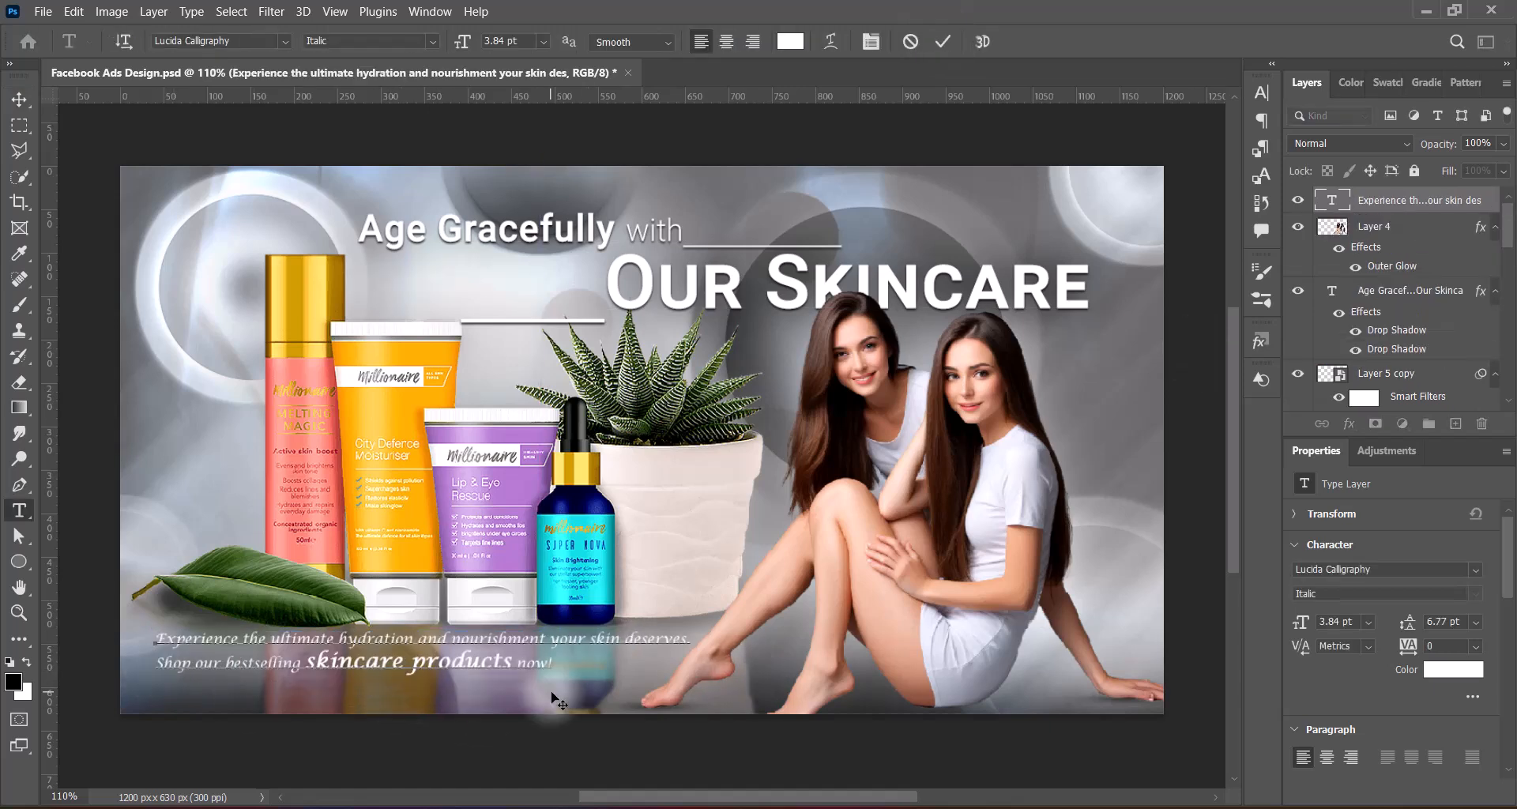
key(BackSpace)
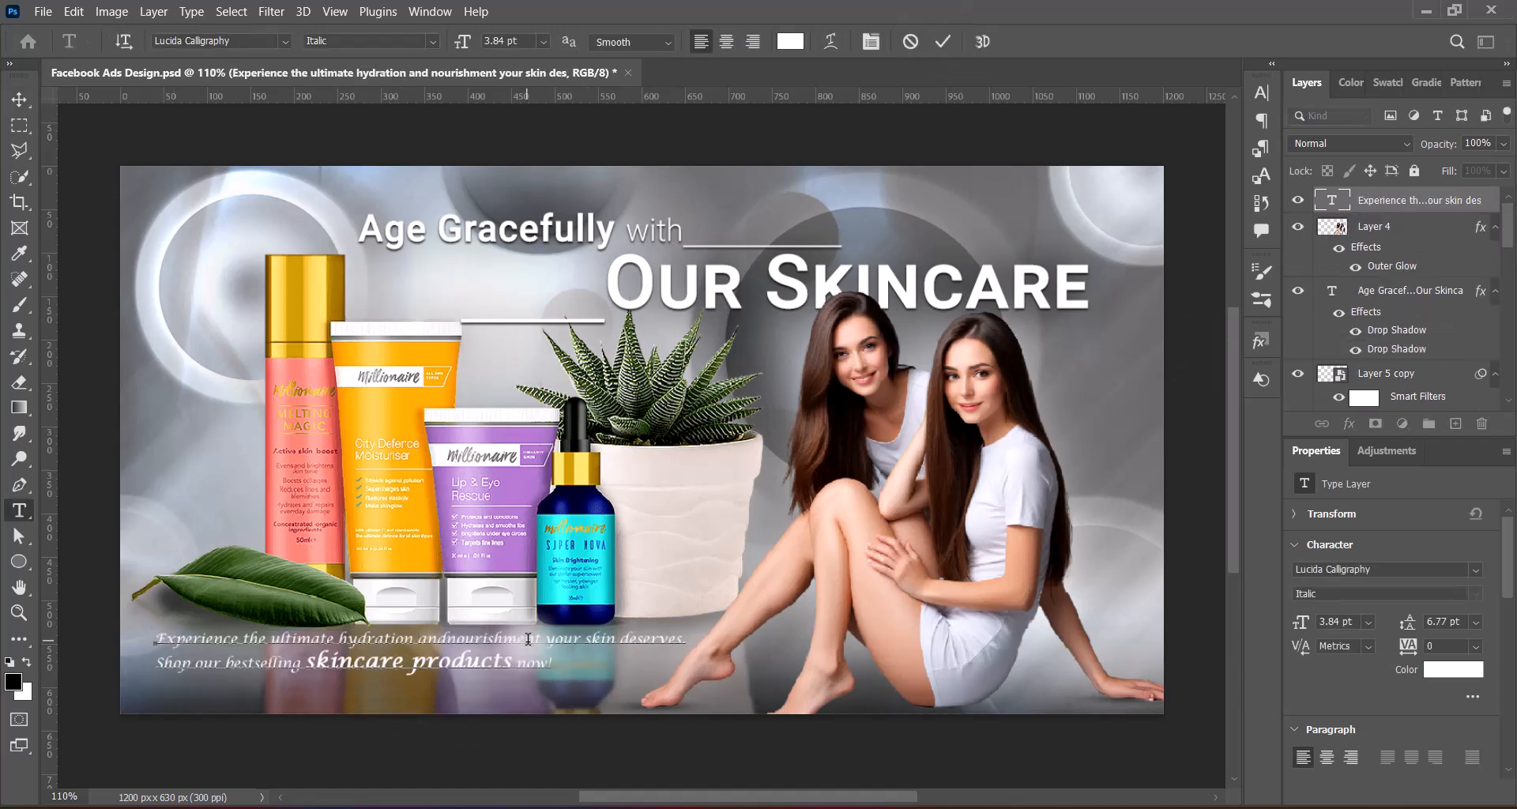
click(422, 641)
key(Return)
Set the line "and nourishment your skin deserves." to 5 pt and move the tagline right beneath the tubes and bottle
drag(157, 664, 431, 664)
click(542, 41)
click(524, 60)
drag(515, 41, 465, 41)
text(5)
key(Return)
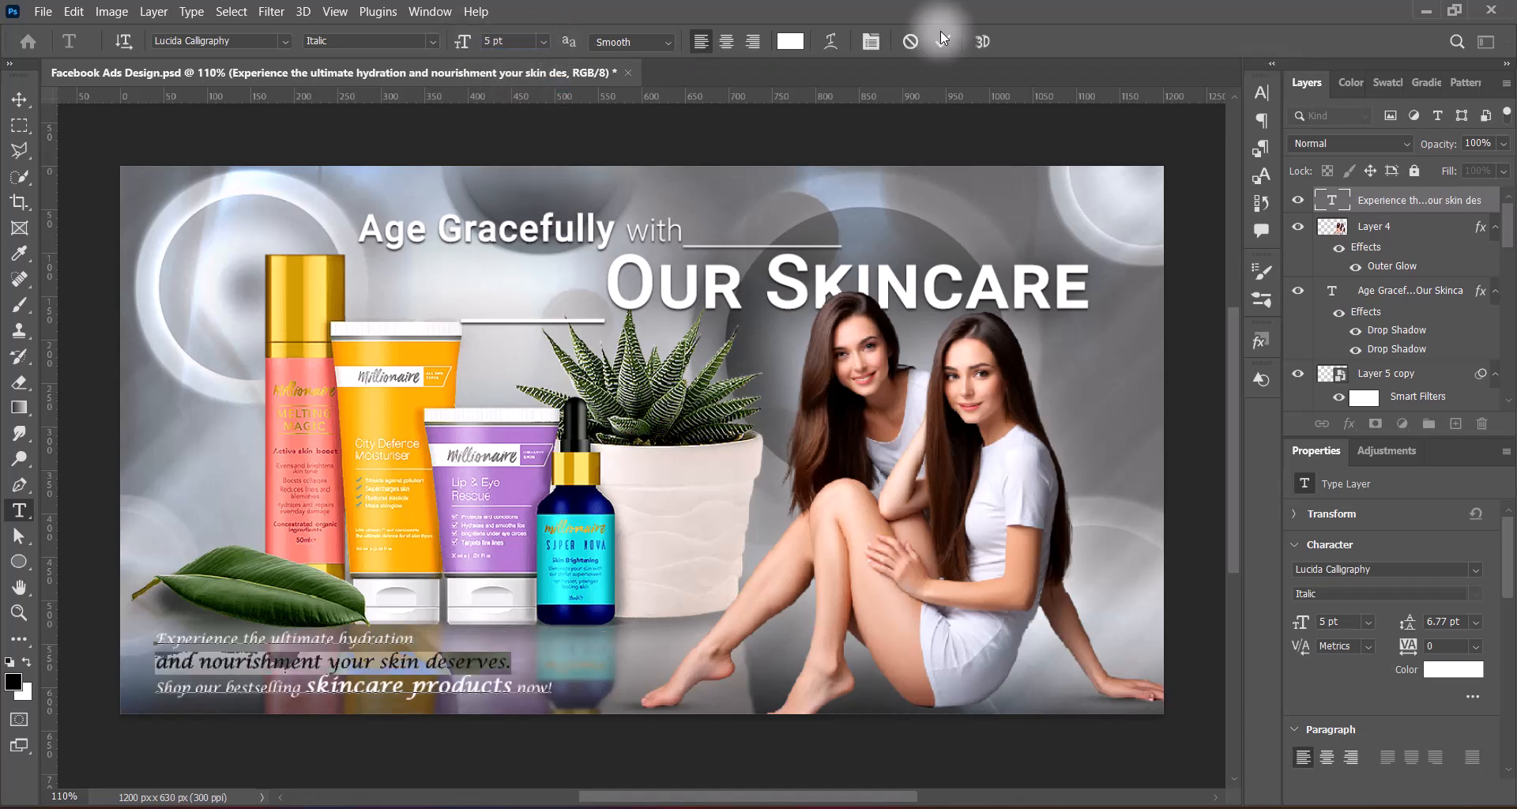
click(943, 40)
key(v)
drag(517, 691, 606, 688)
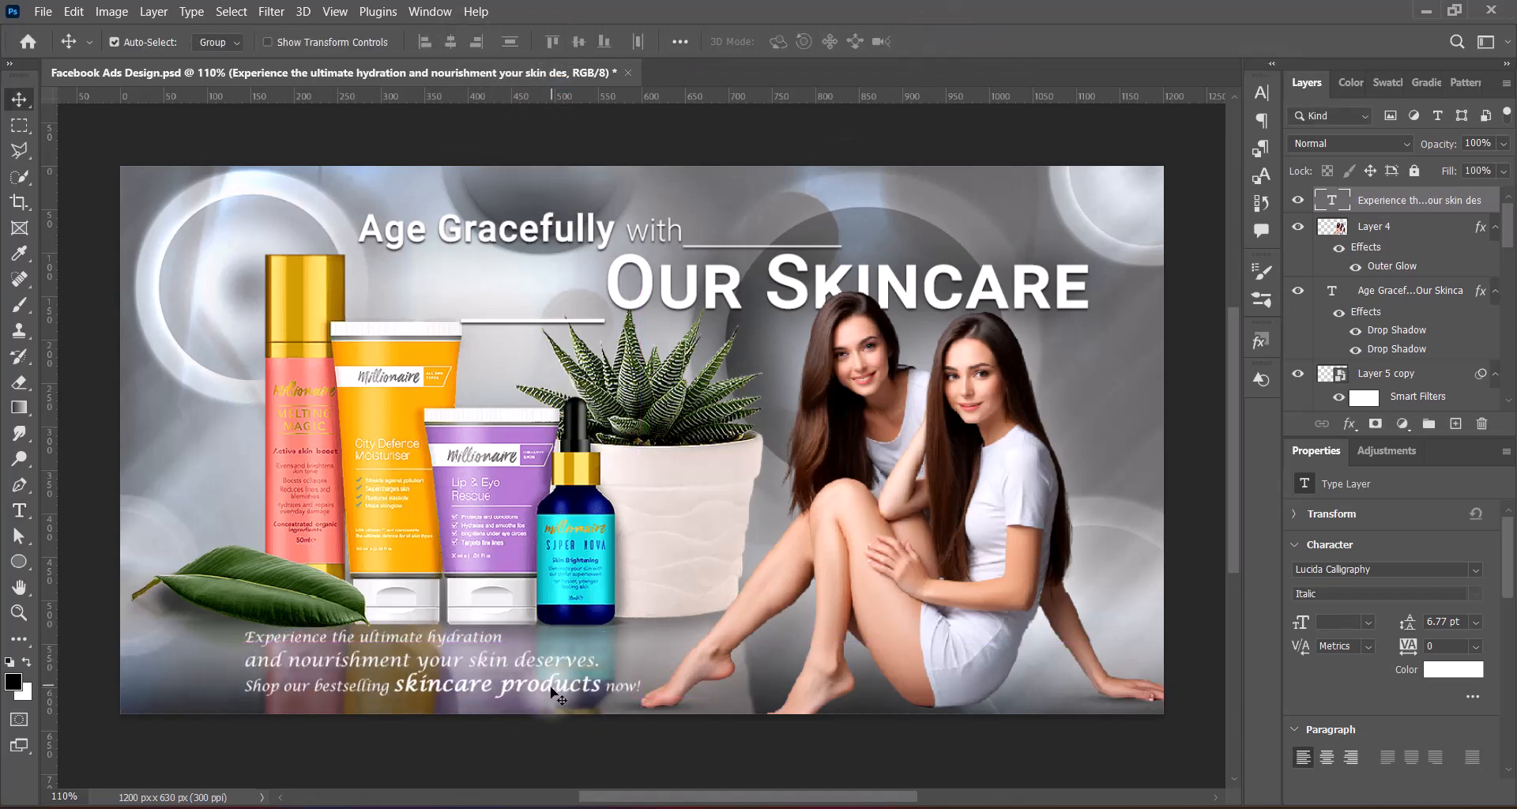
Enable two drop shadows on the tagline, setting the upper one to 75% opacity, 1 px distance and 2 px size
double_click(1481, 207)
click(738, 483)
click(722, 456)
drag(1164, 287, 1108, 300)
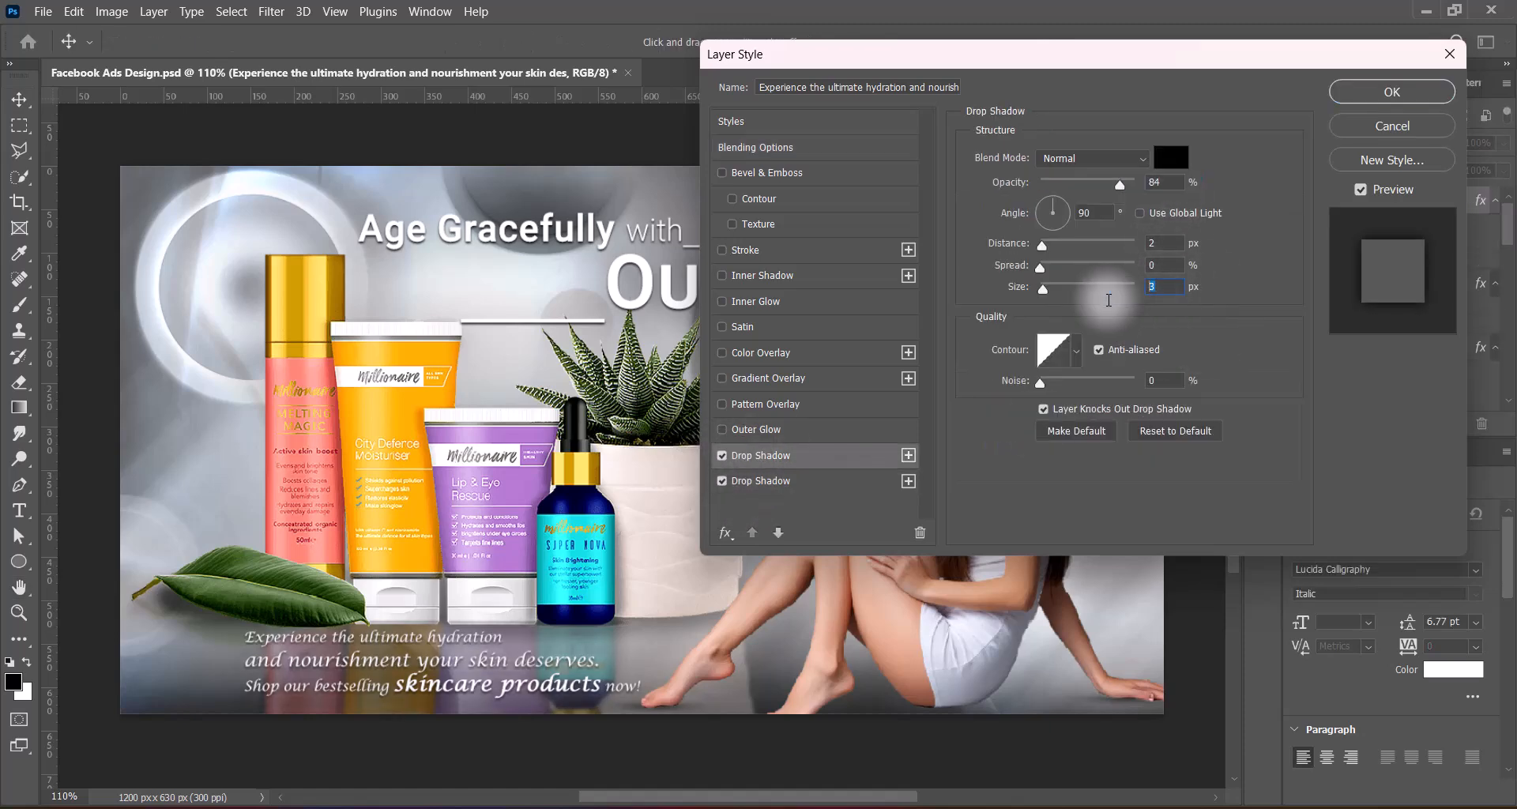
text(2)
drag(1163, 244, 1122, 245)
text(1)
drag(1164, 182, 1092, 183)
text(75)
click(1422, 92)
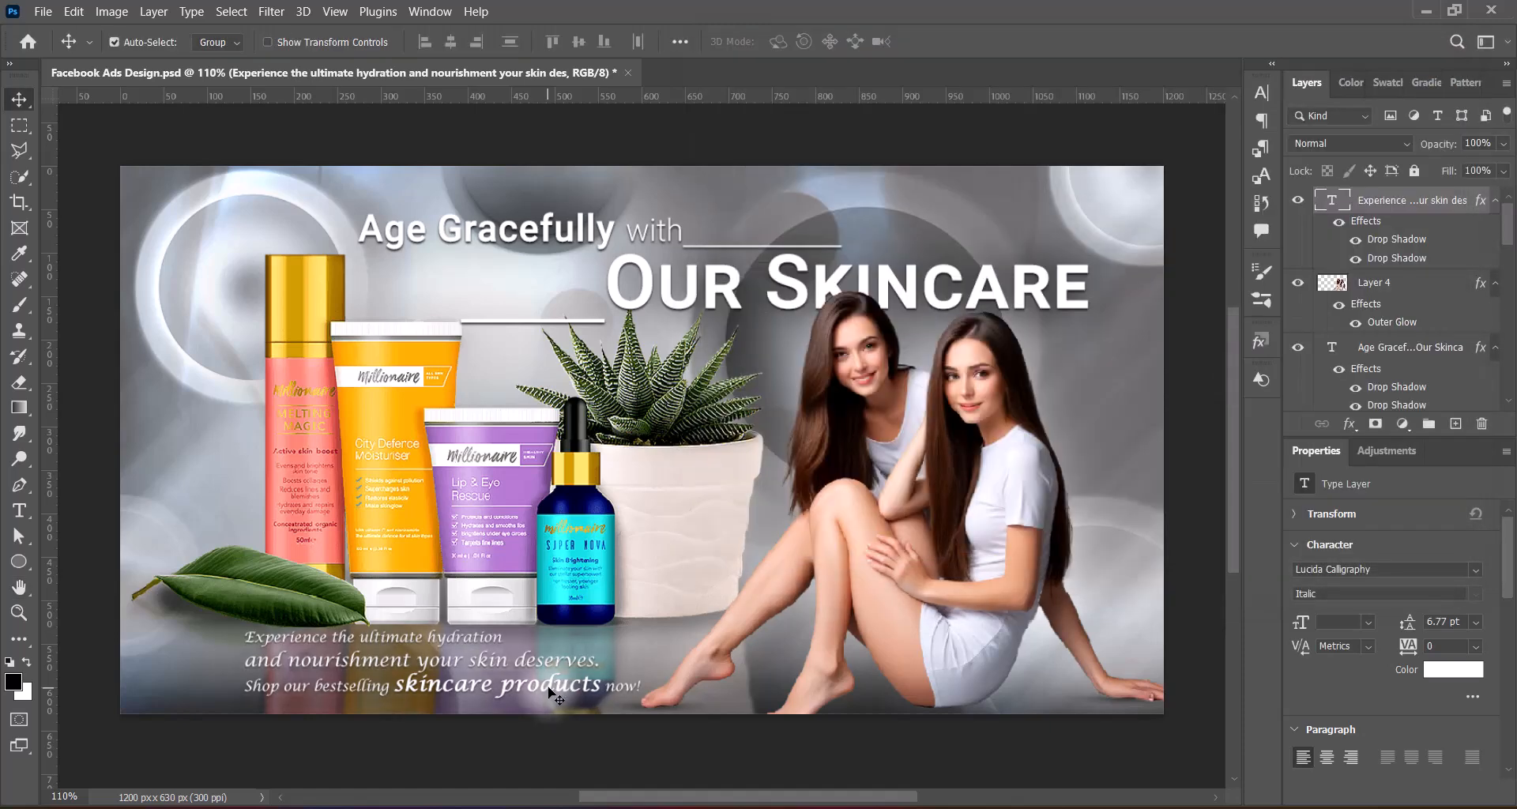
Move the tagline to the ad's lower-left corner and nudge the headline slightly to the right
drag(551, 692, 450, 695)
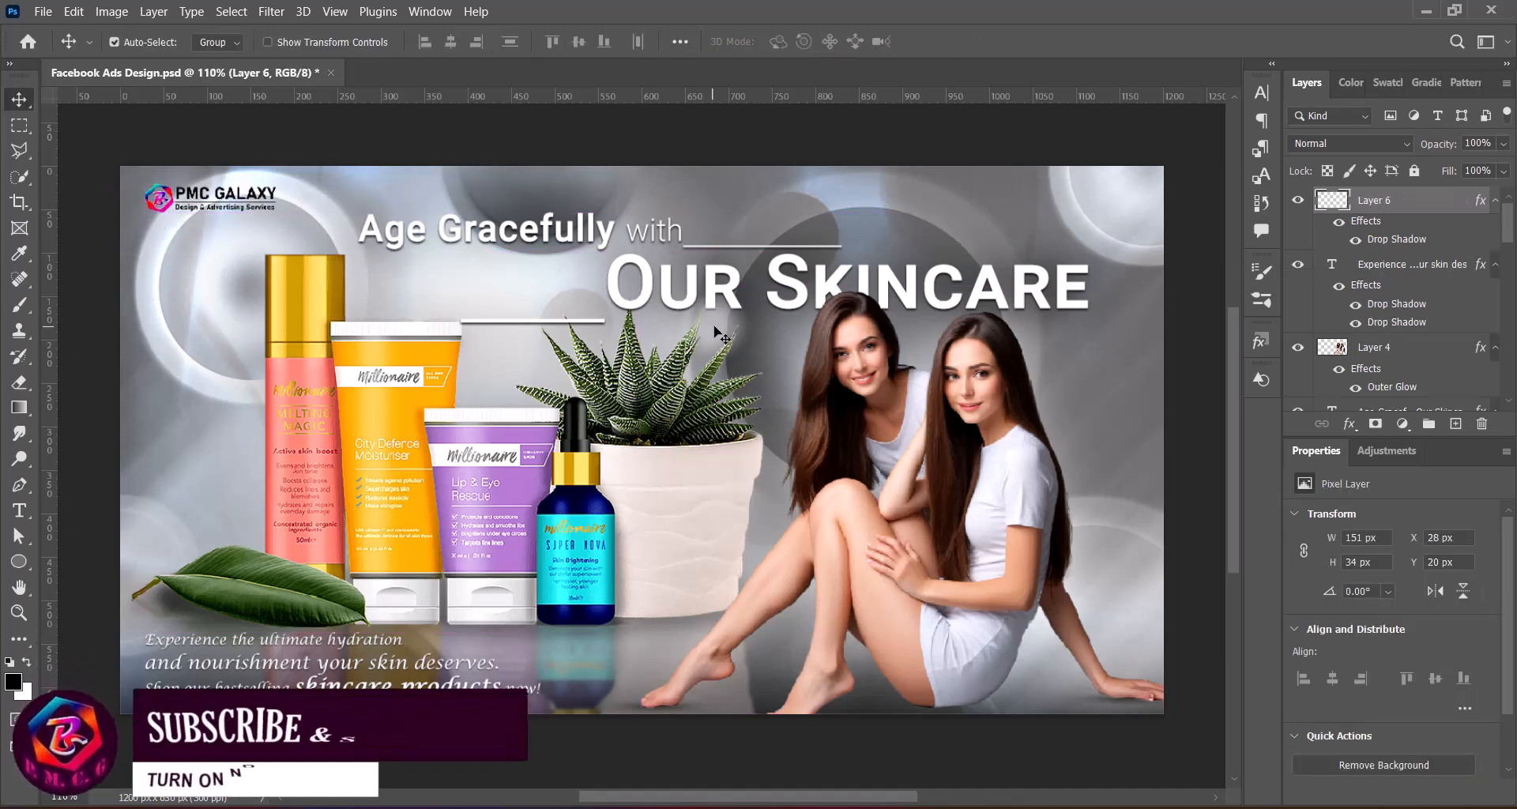
click(643, 308)
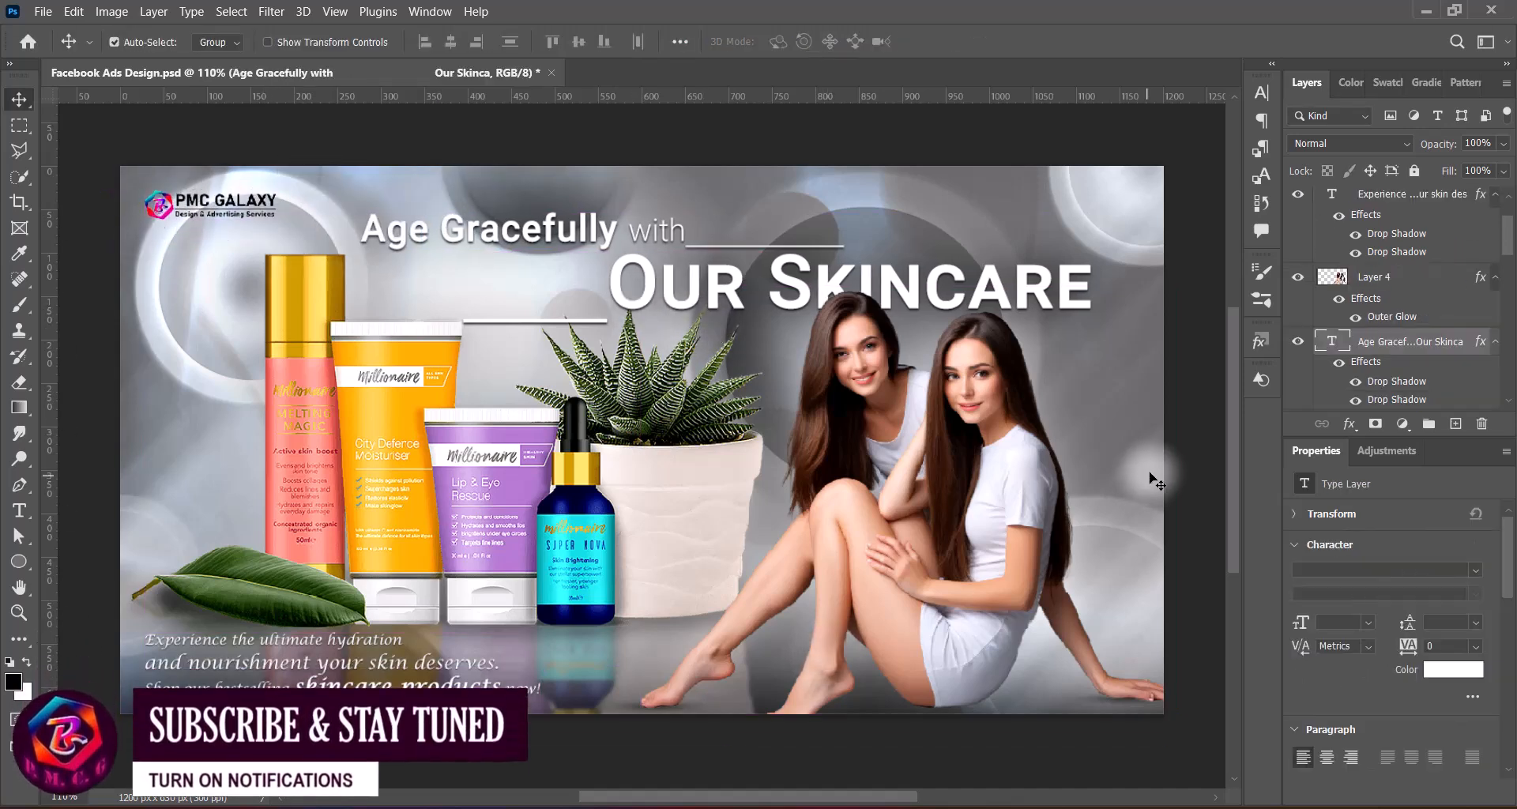
Set Layer 2's opacity to 87% and nudge it down about 4 px
scroll(1395, 310, down, 3)
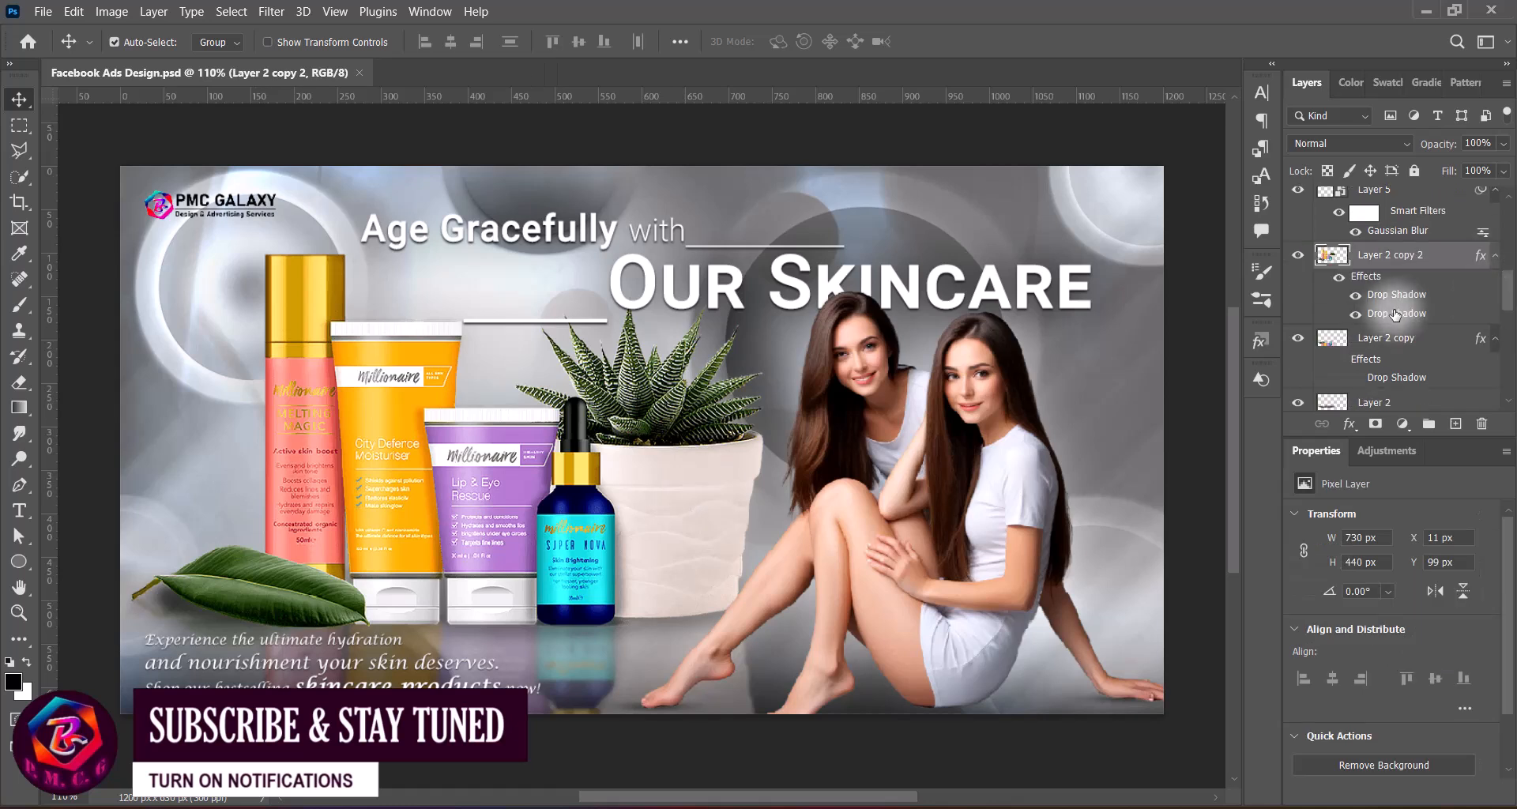
click(1431, 399)
drag(1491, 143, 1462, 146)
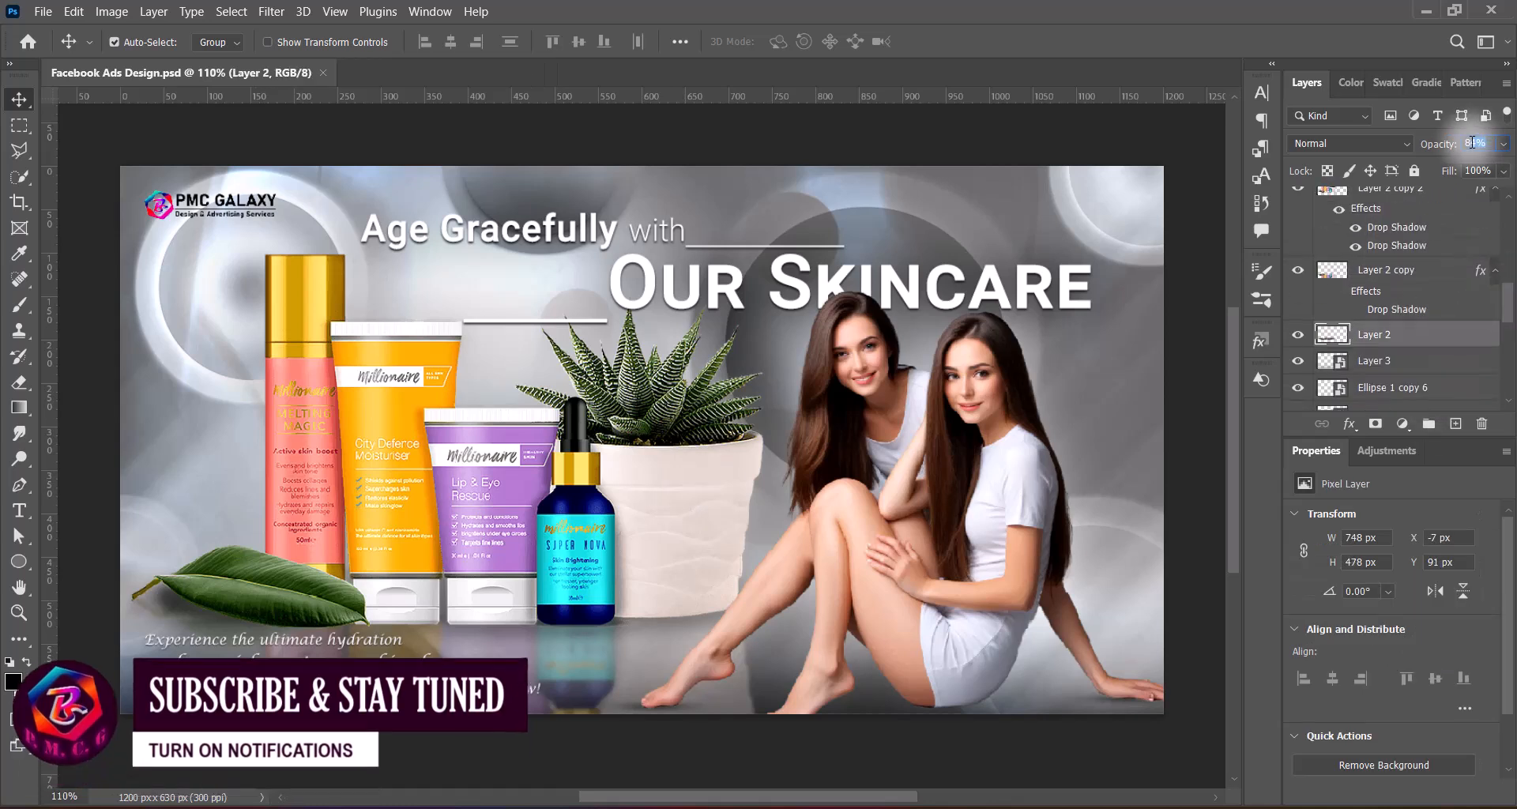
text(87)
key(Return)
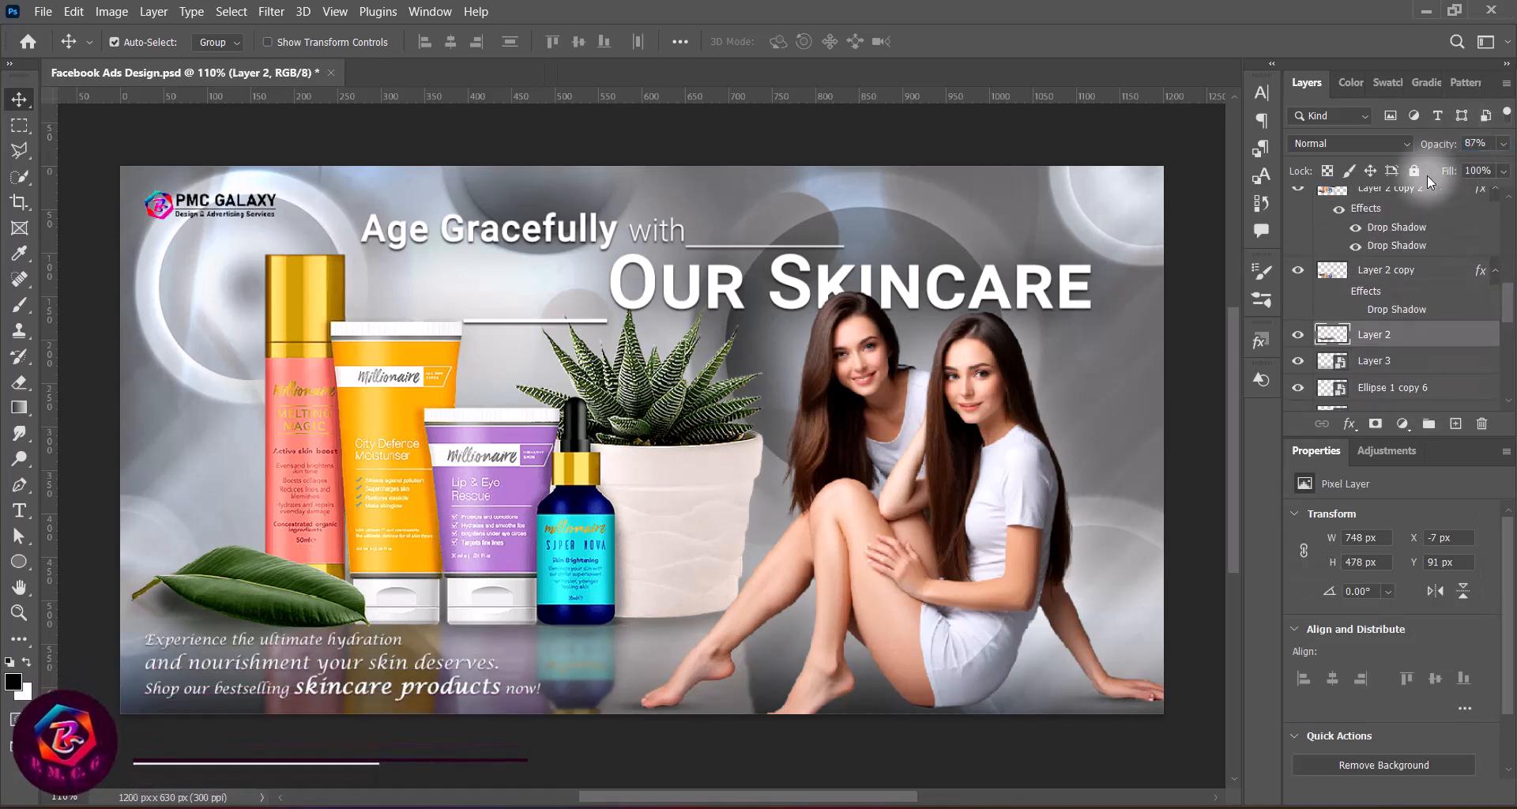
key(Down)
key(Down)
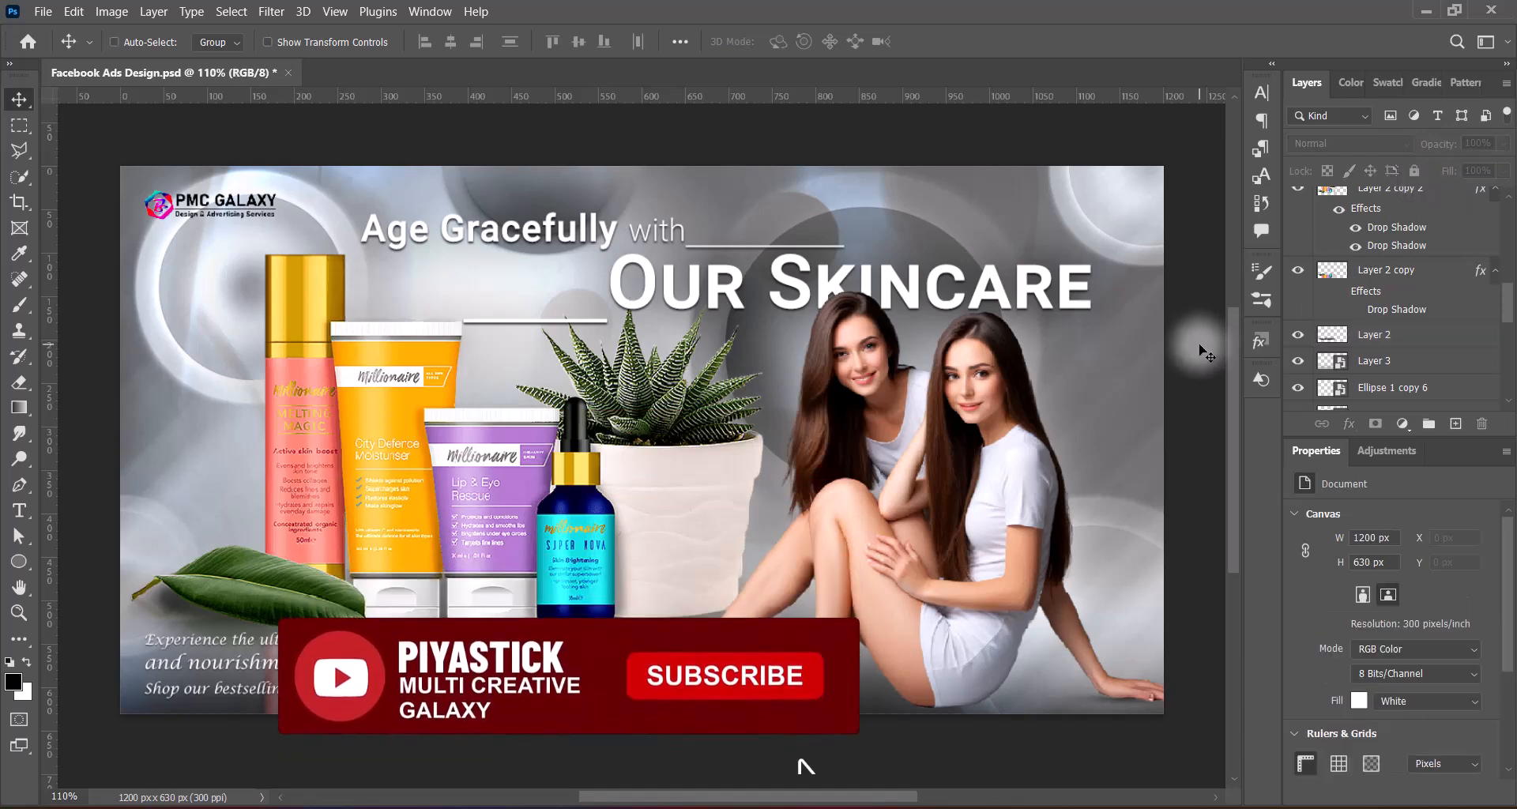
Draw a black rectangle about 144 by 31 px just beneath the serum bottle on a new layer at the top of the stack
scroll(1368, 207, up, 5)
click(1368, 203)
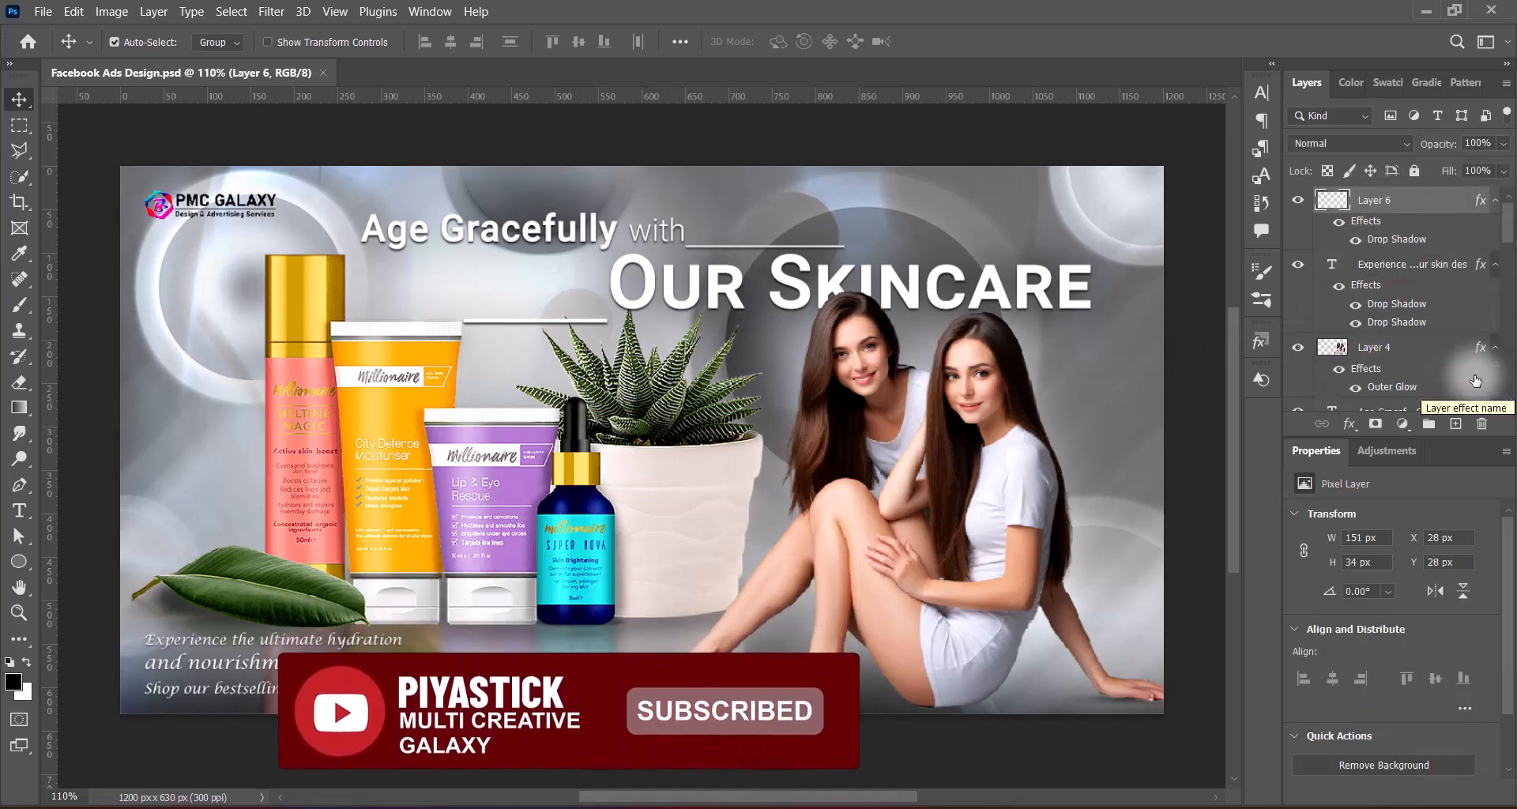
click(1455, 425)
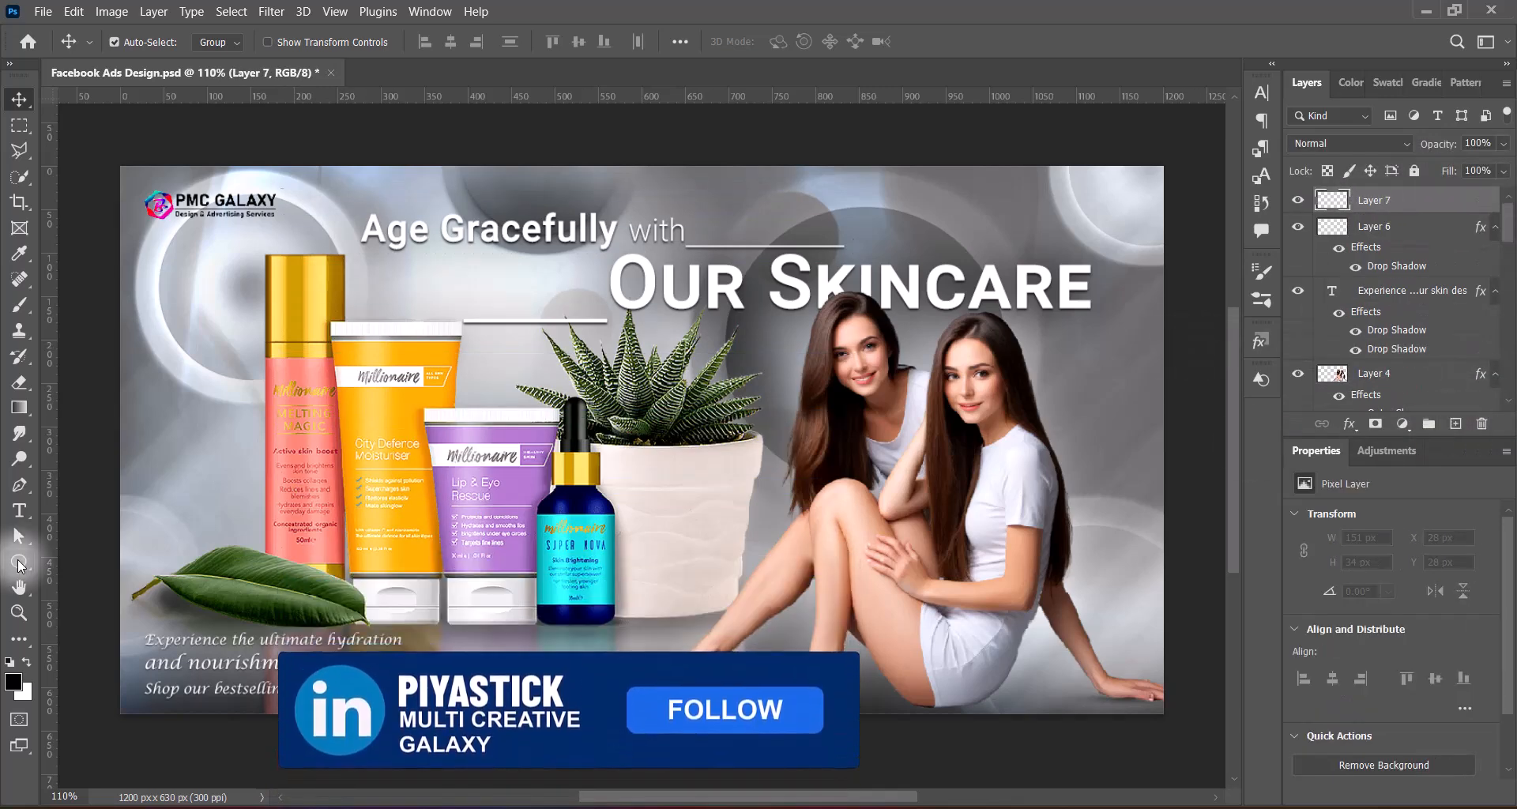
click(19, 561)
click(102, 562)
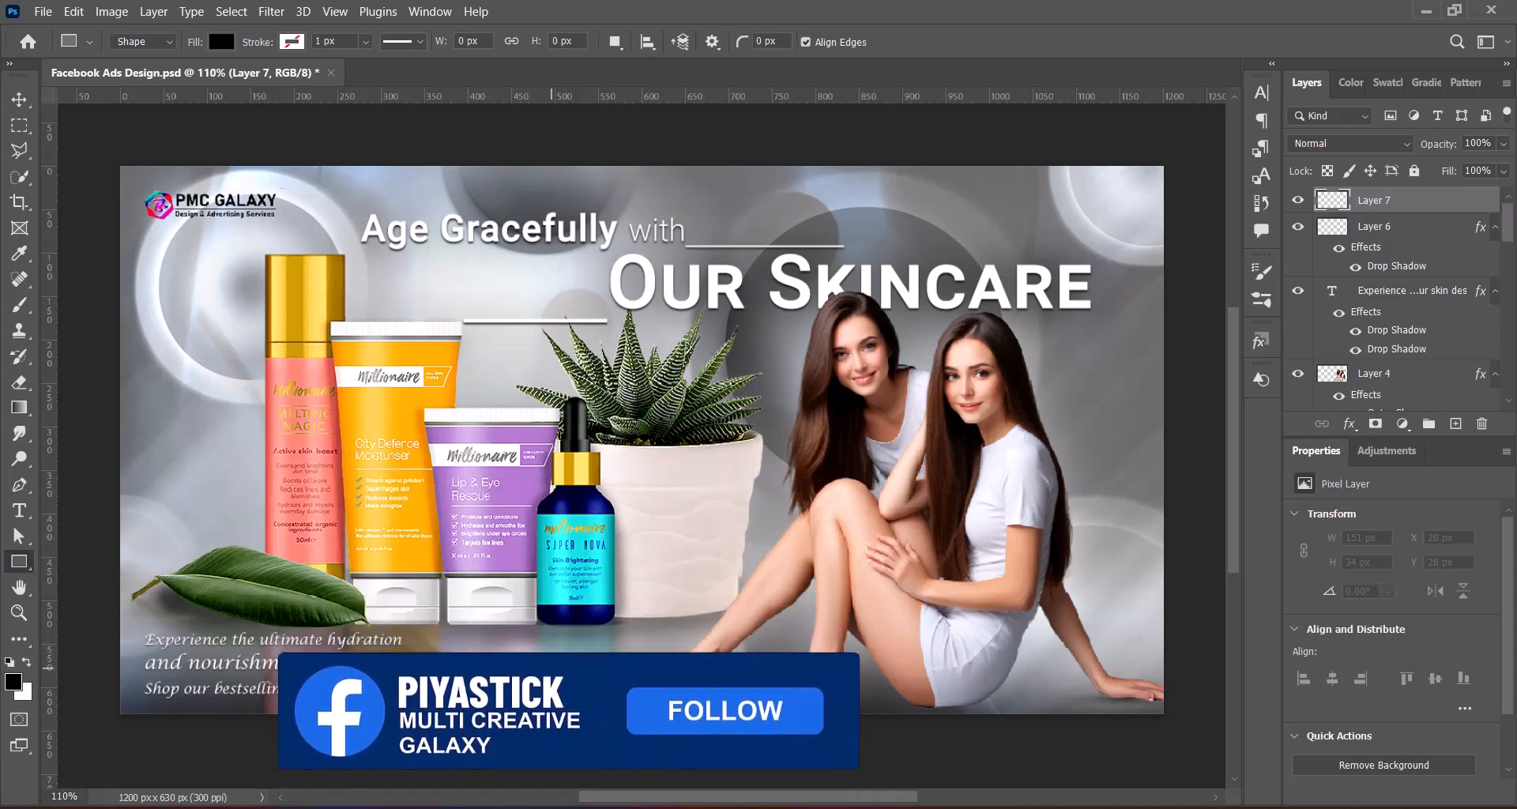
drag(540, 643, 664, 669)
key(v)
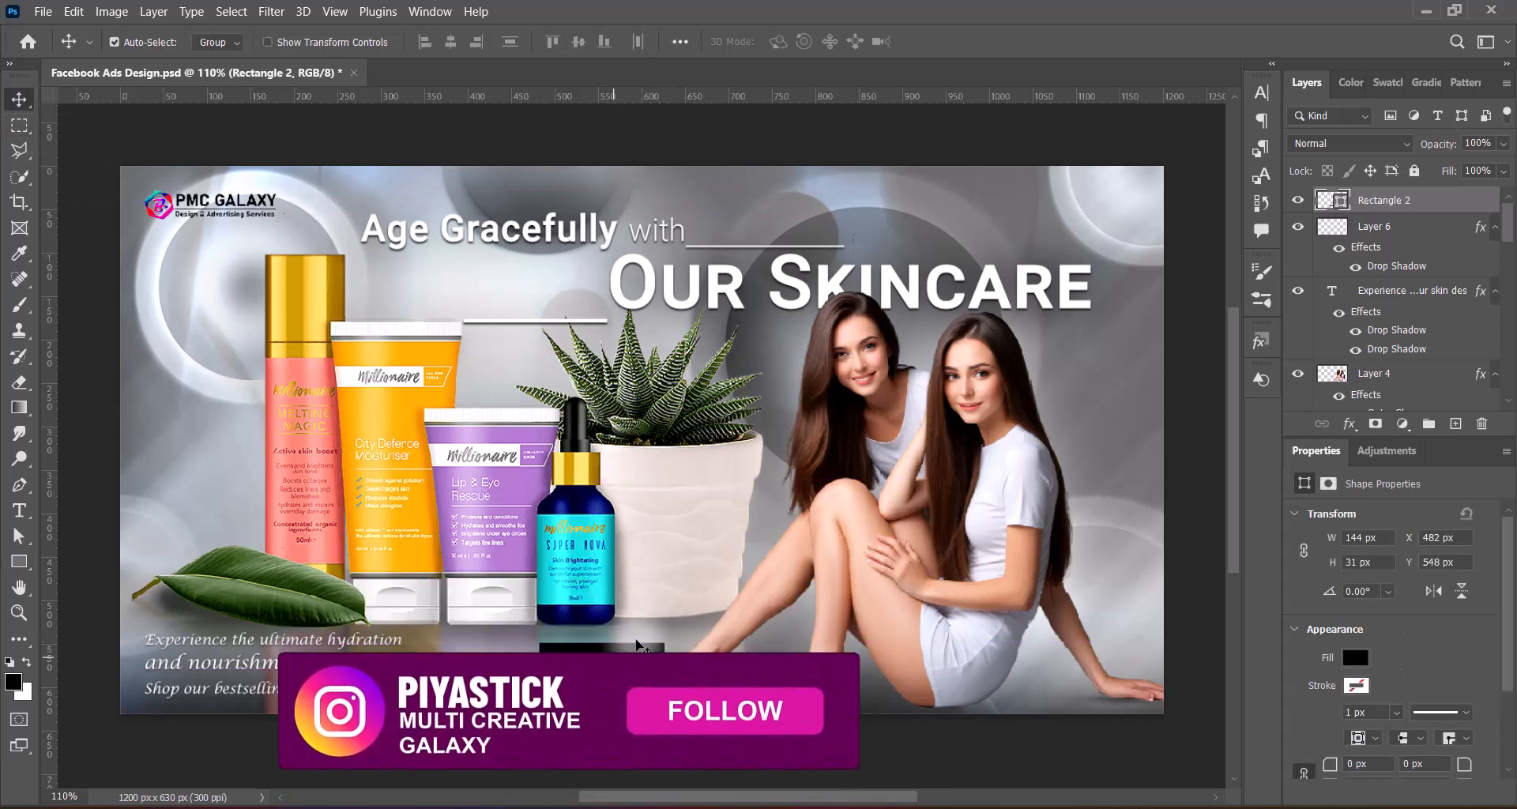
Change the rectangle's fill to white and shift it slightly up and to the right beneath the bottle
double_click(1334, 199)
drag(995, 298, 850, 132)
click(1353, 192)
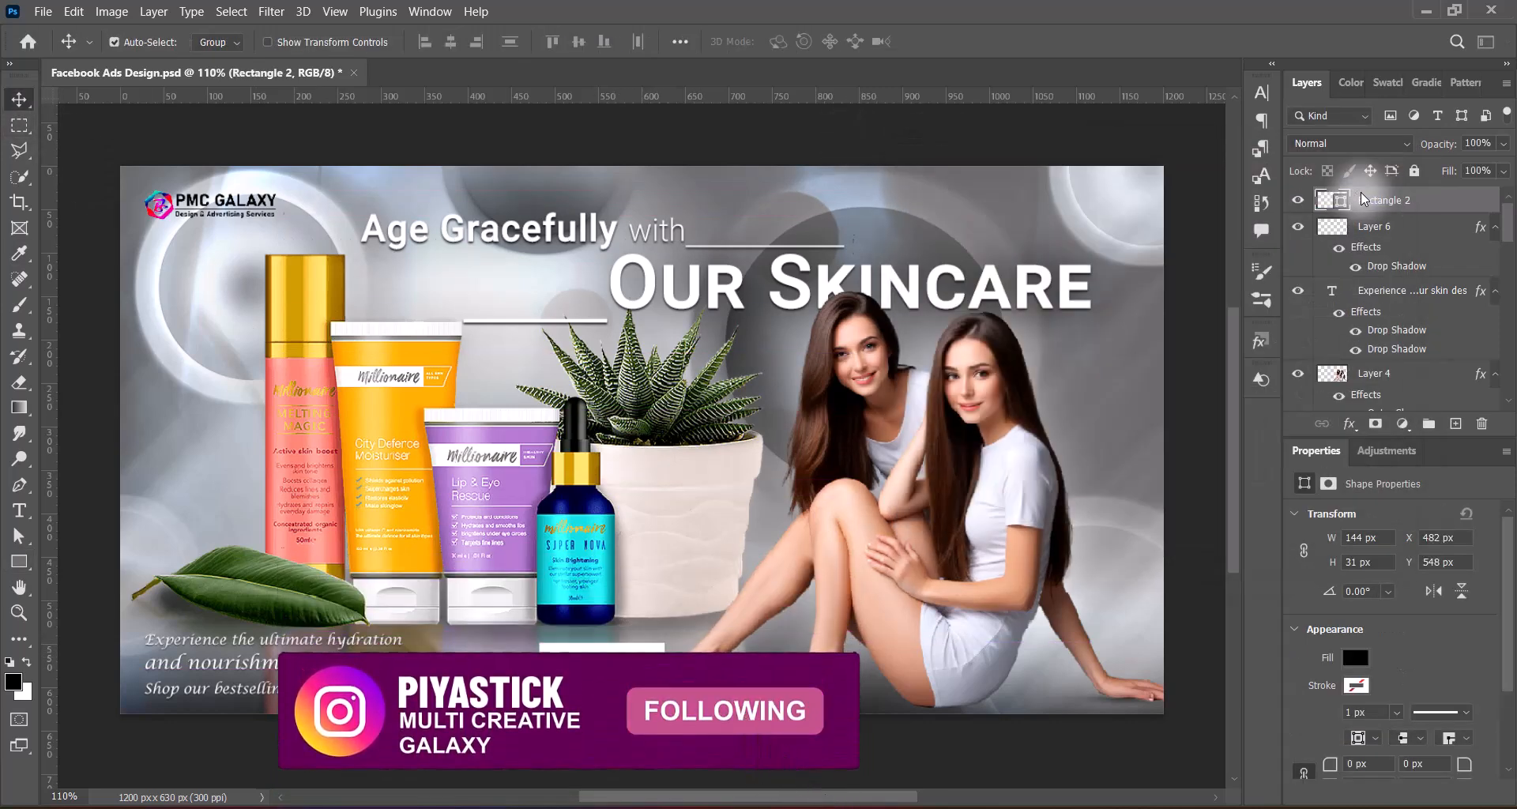
drag(624, 655, 630, 649)
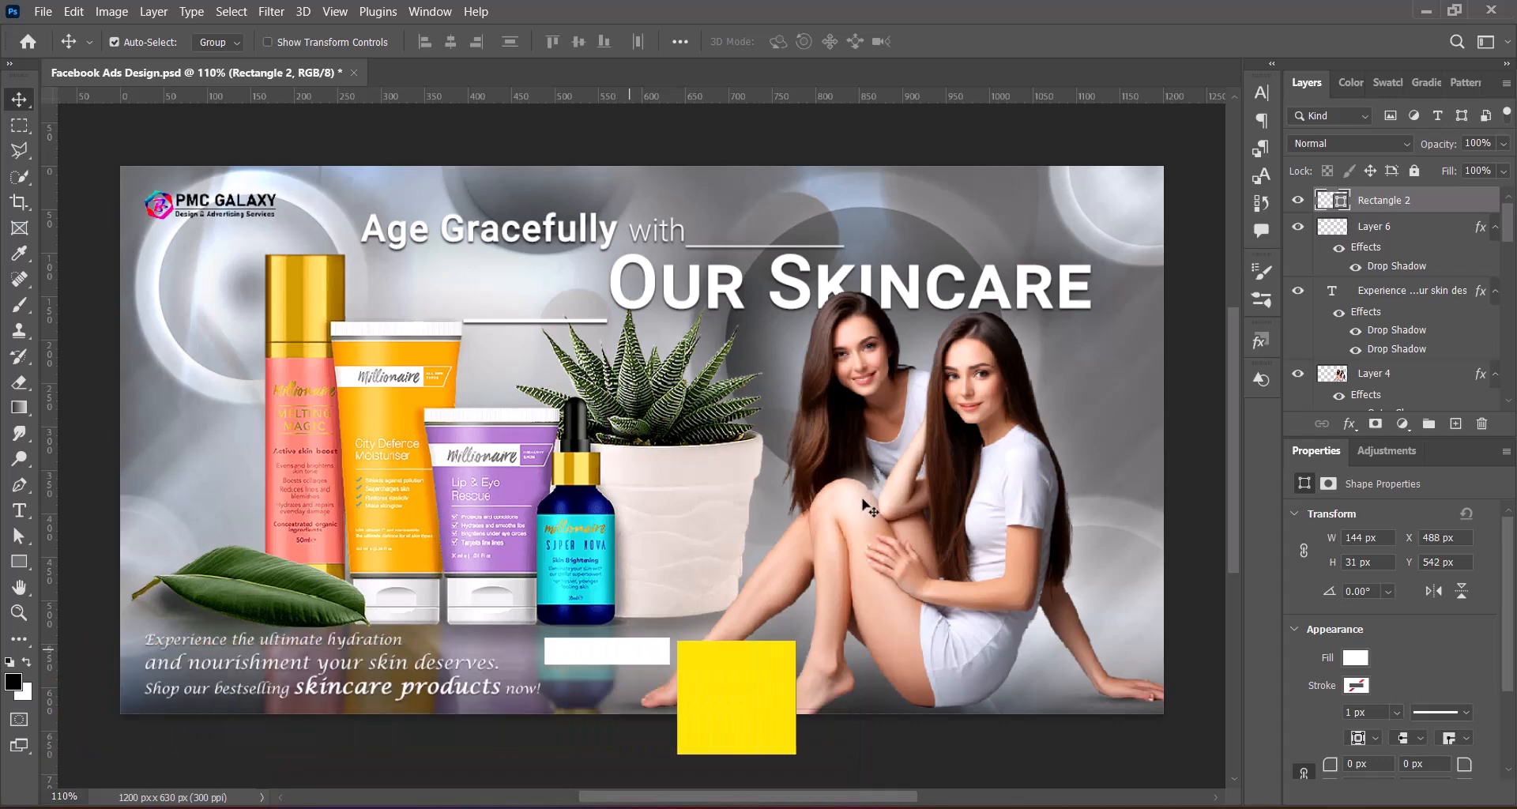
Convert the white rectangle to a smart object and apply a Motion Blur with a 0° angle and 180 px distance
right_click(1437, 200)
click(1264, 281)
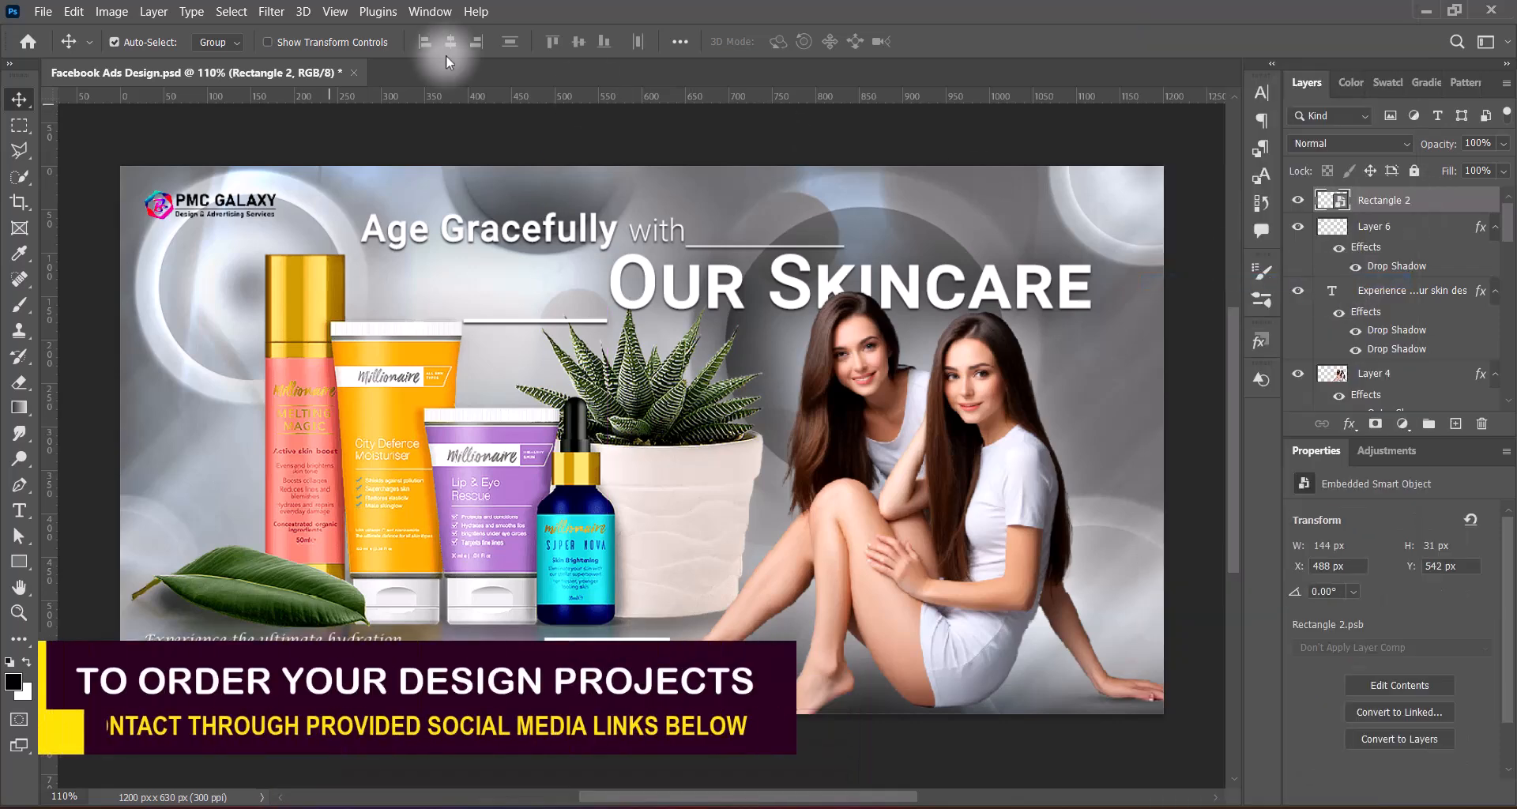
click(271, 11)
click(562, 358)
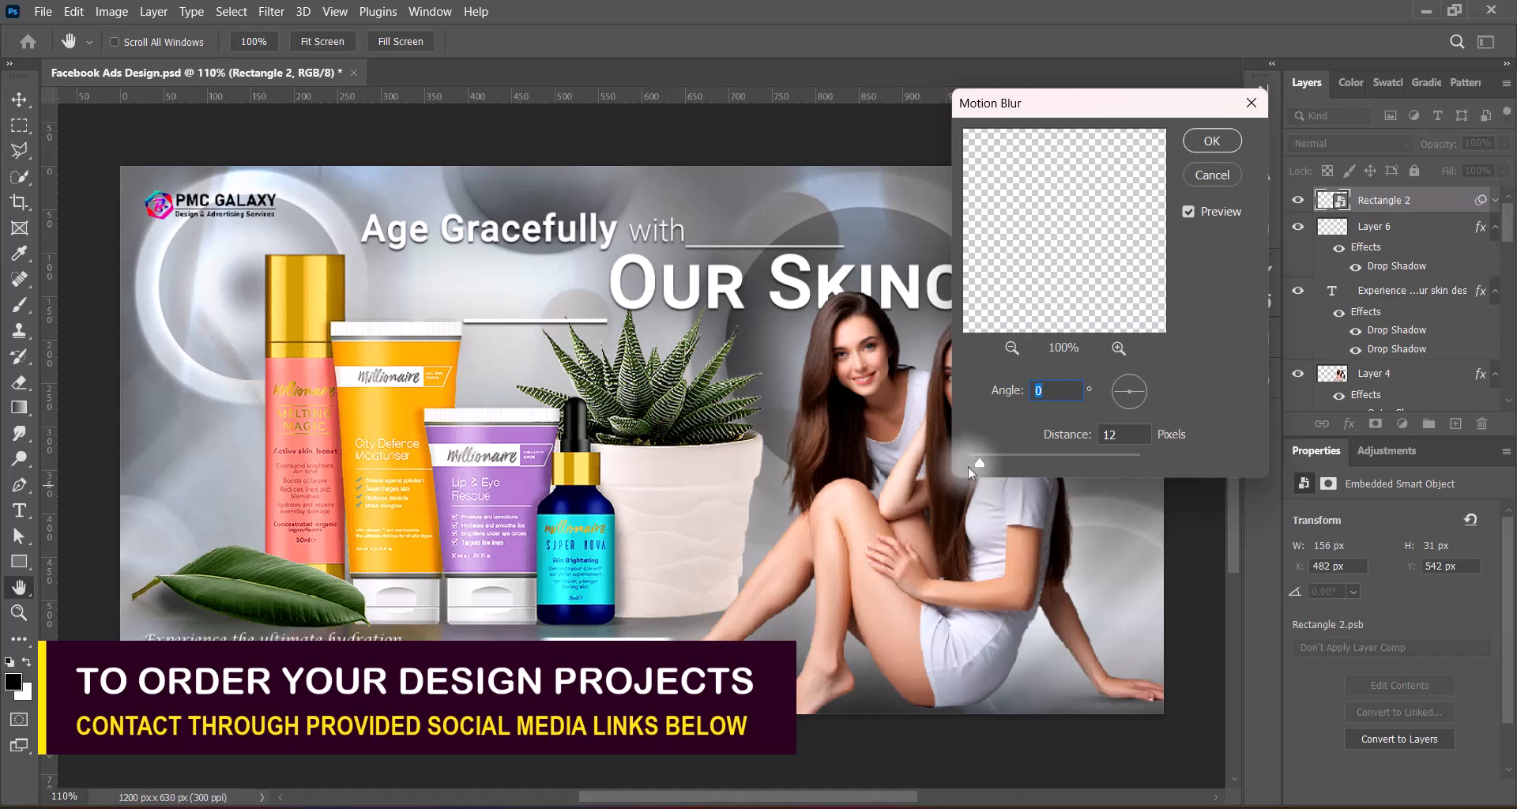
drag(976, 463, 981, 463)
drag(1083, 465, 1050, 458)
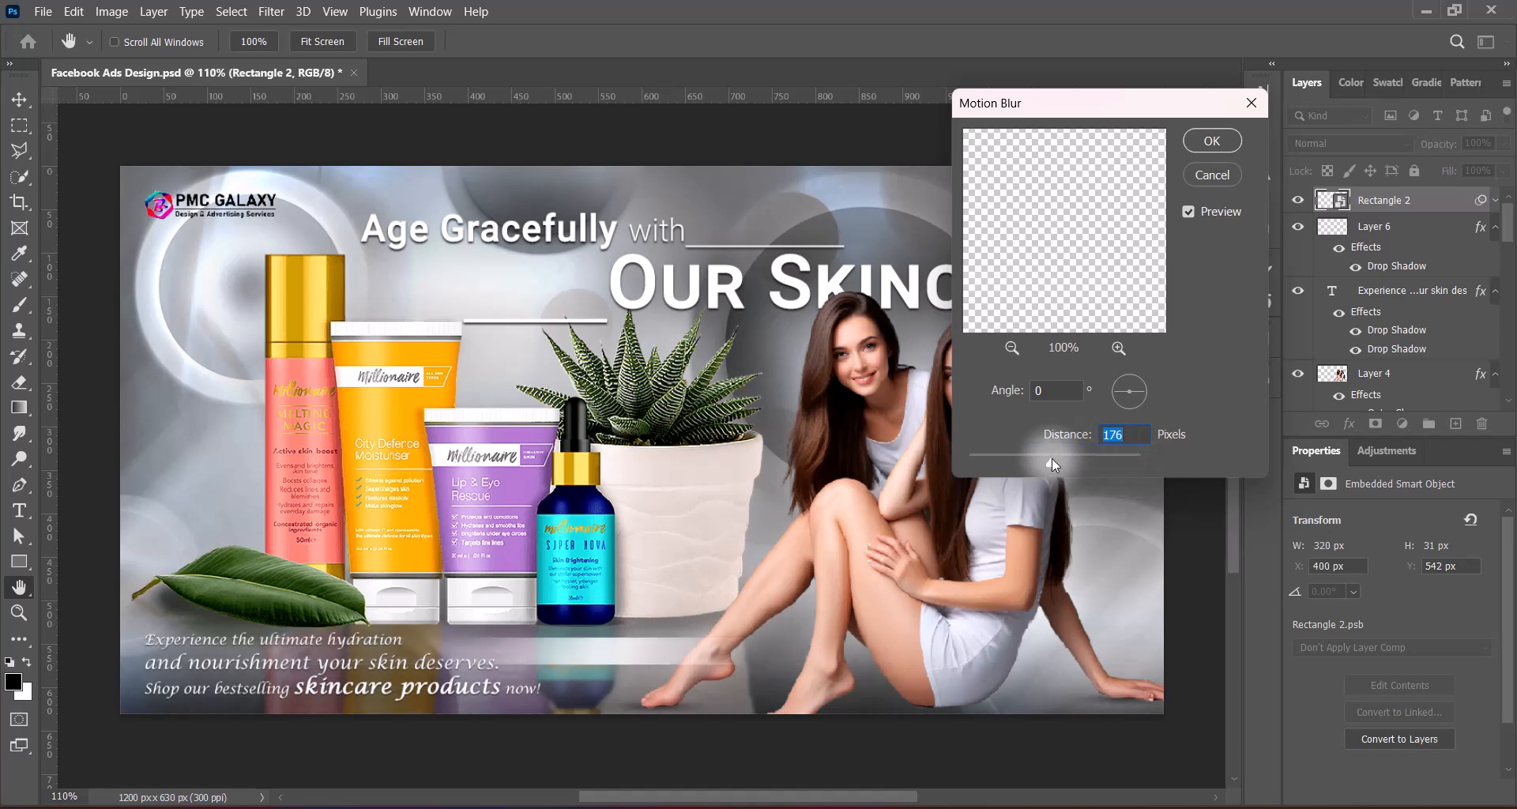
click(1210, 142)
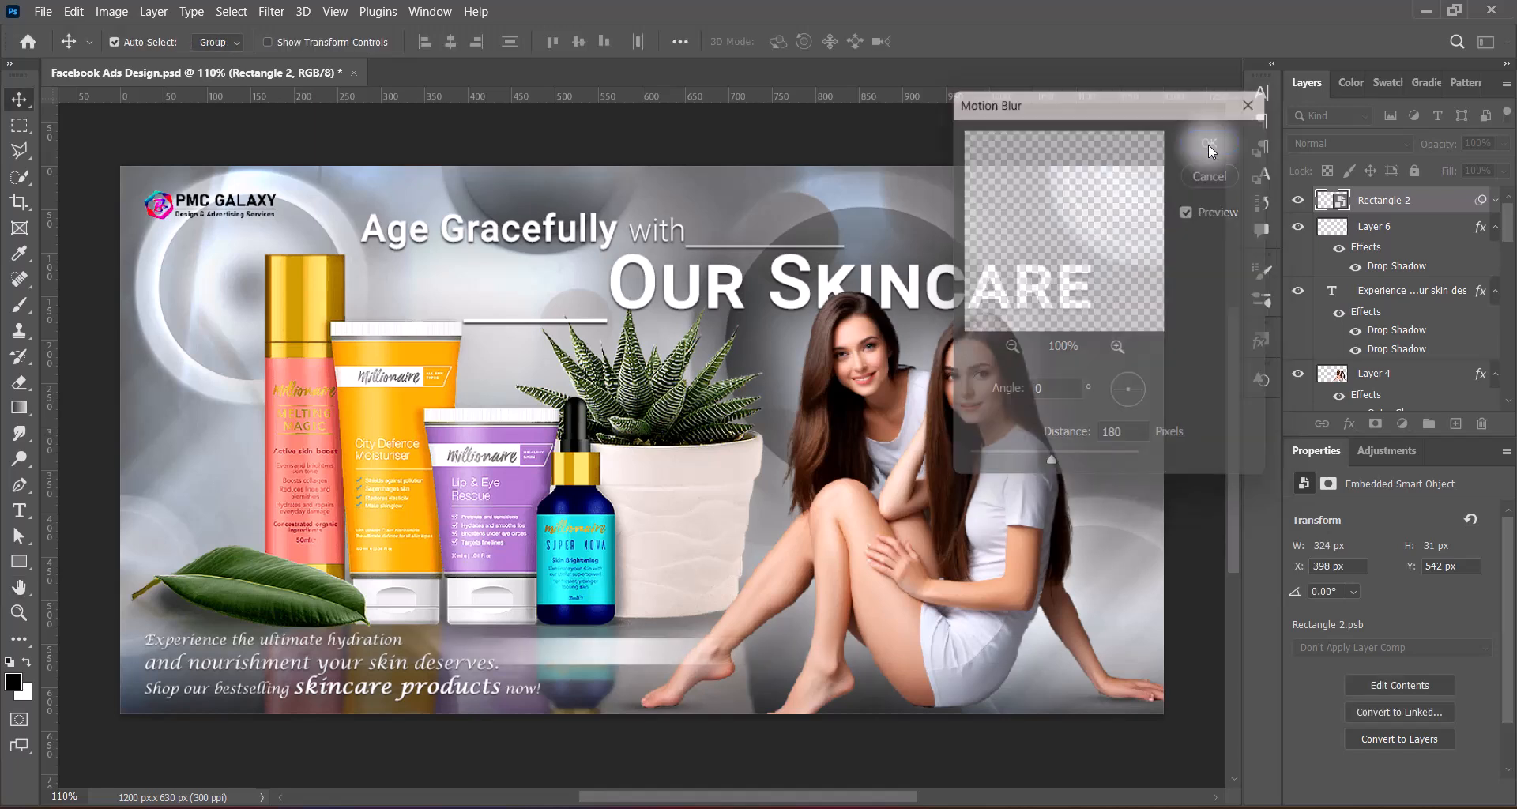
Place the blurred rectangle's layer between the models and the headline, and nudge the bar slightly upward
drag(1512, 227, 1513, 226)
drag(1379, 202, 1376, 265)
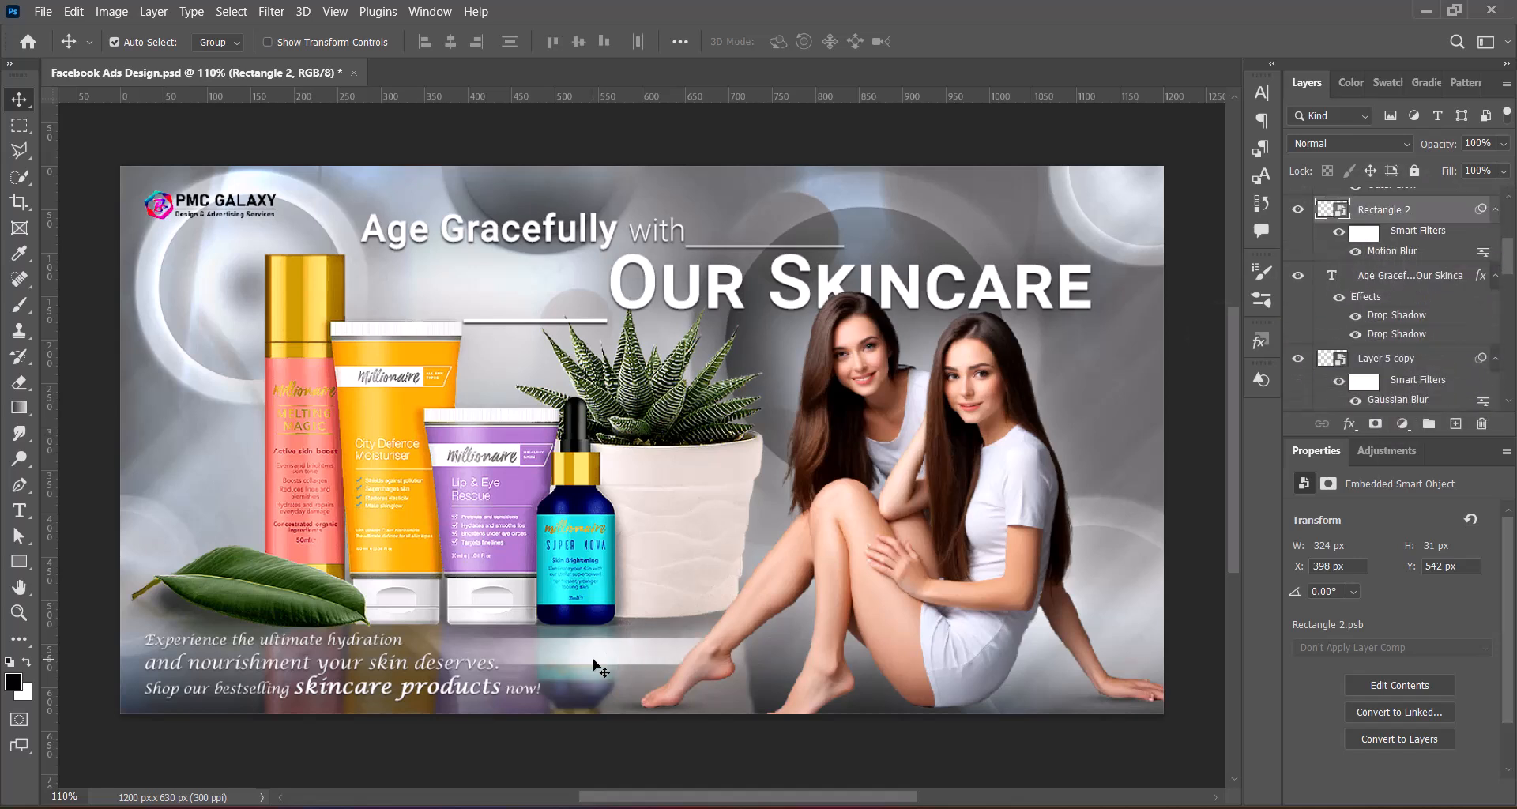
drag(587, 655, 619, 658)
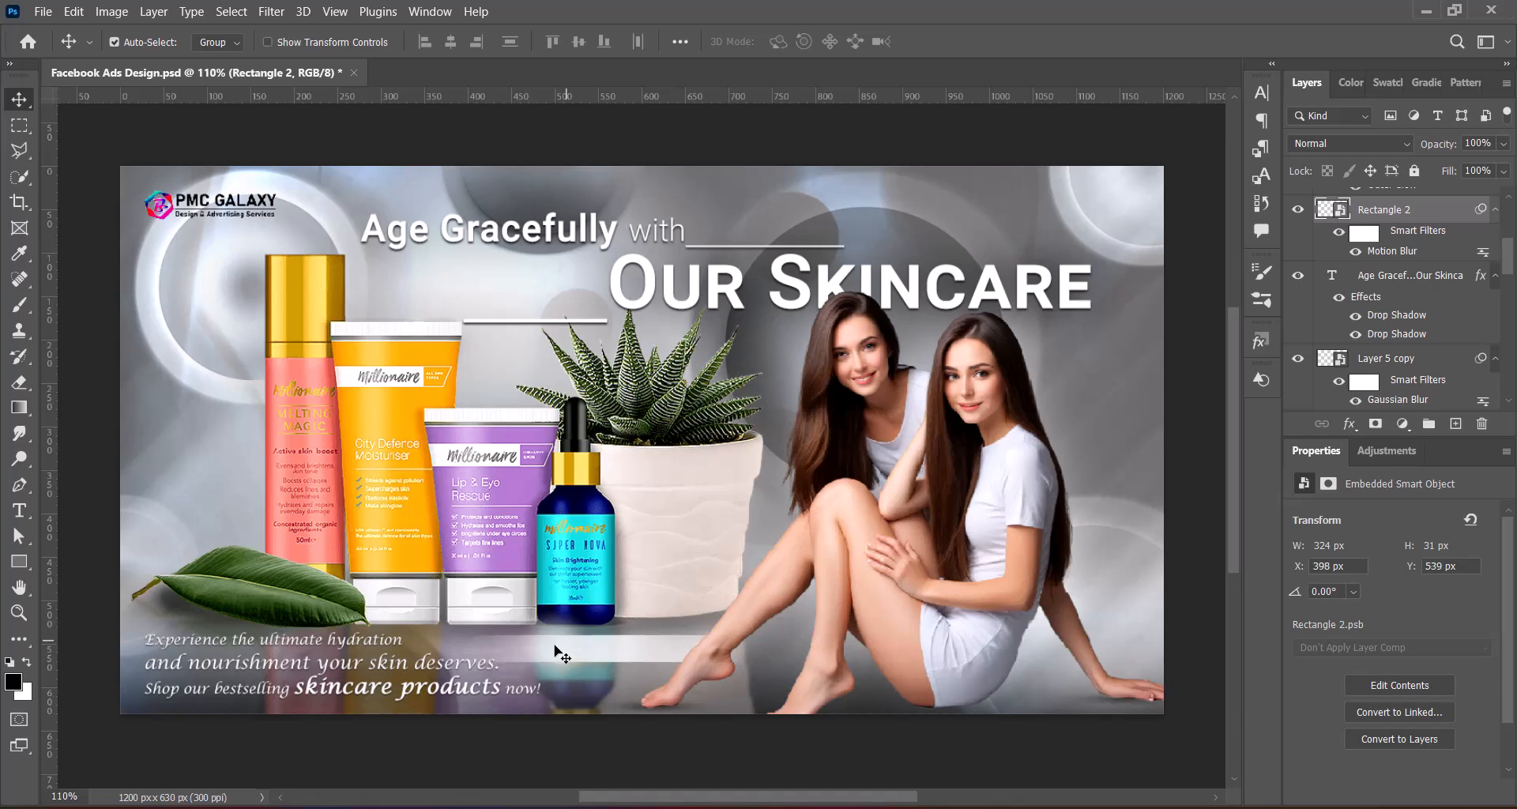
Narrow the blurred bar from its right side to about 305 px wide
key(ctrl+t)
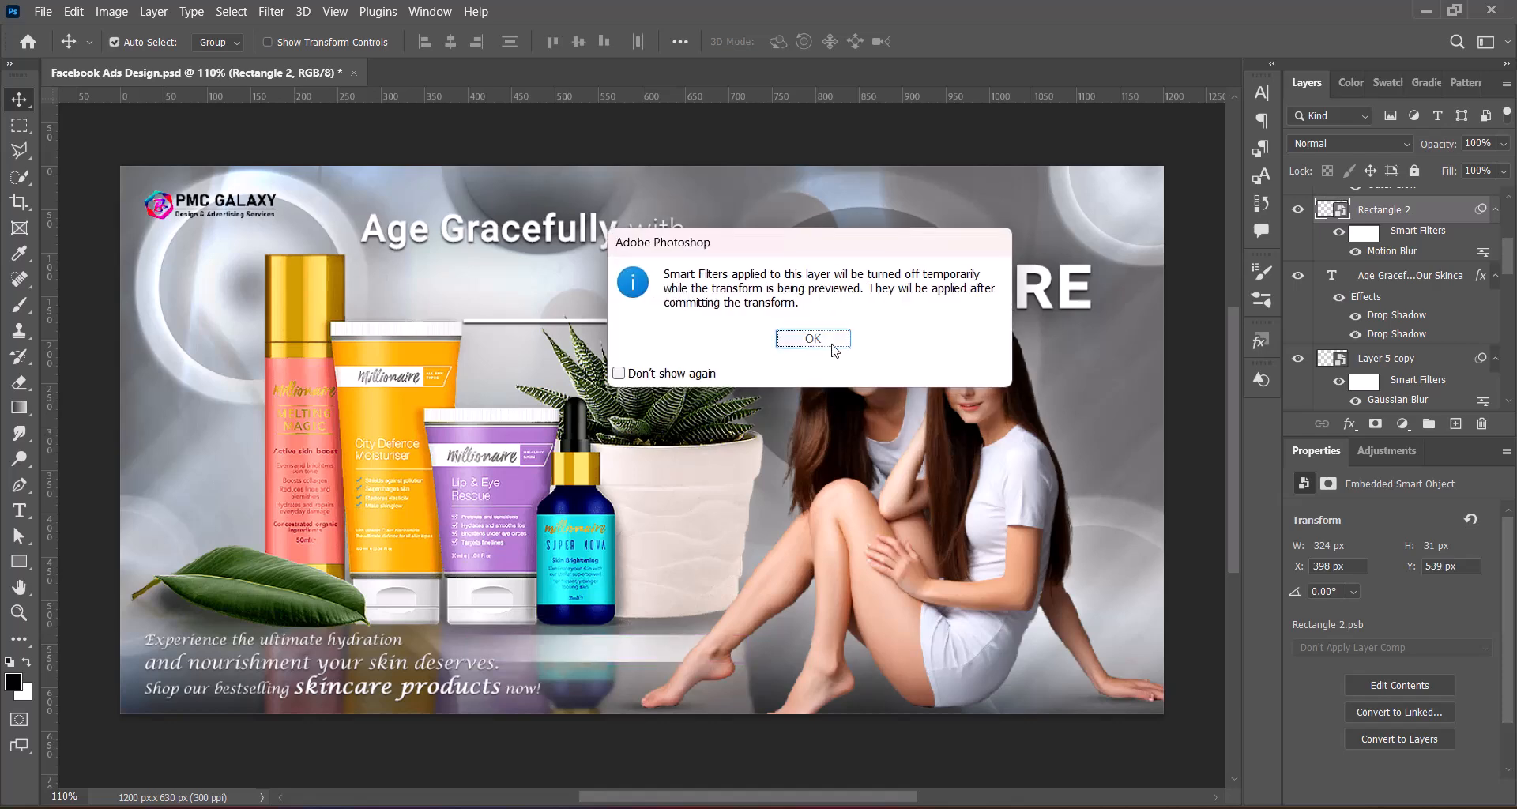
key(Return)
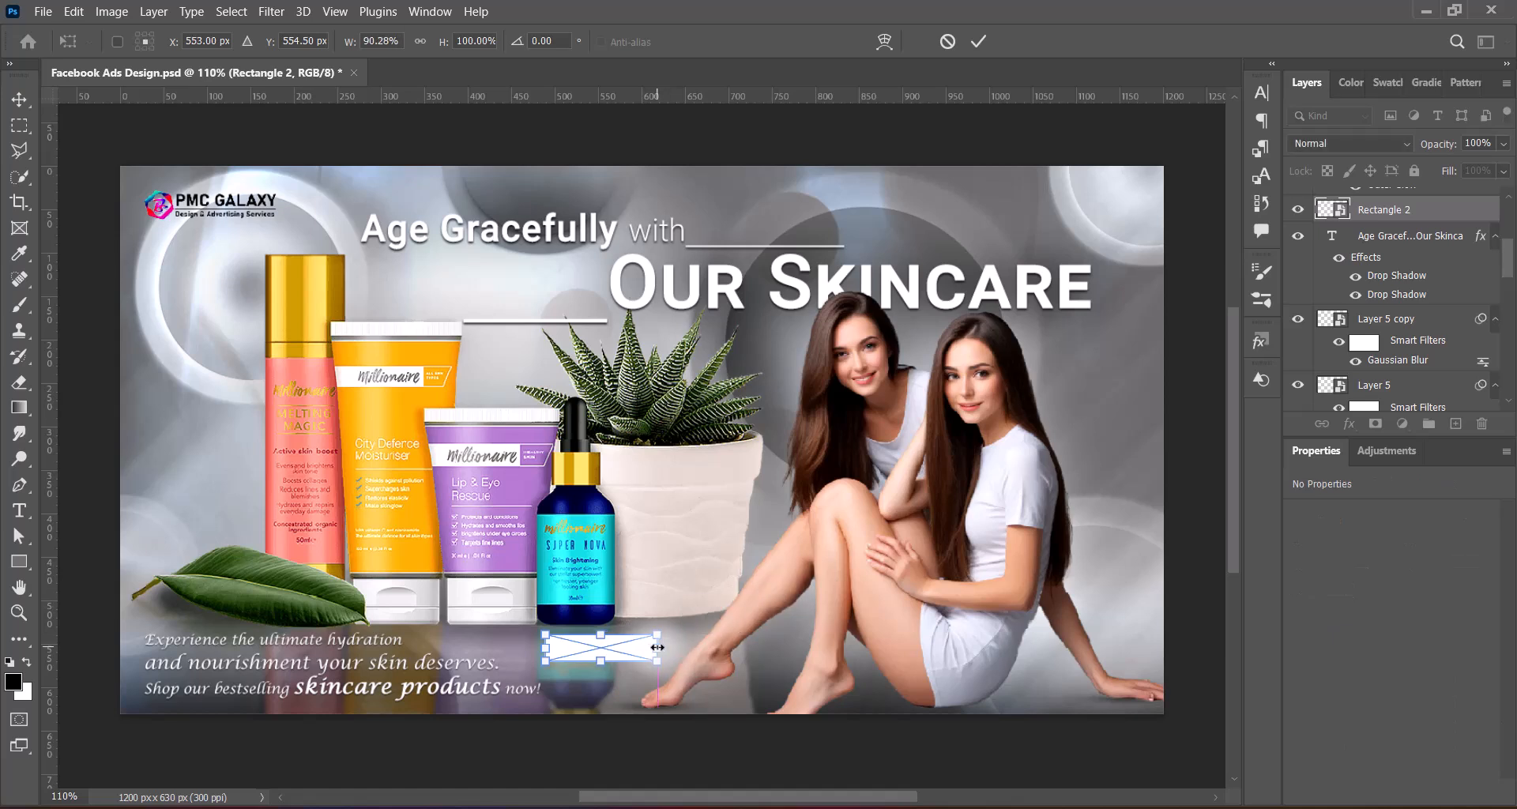
key(Return)
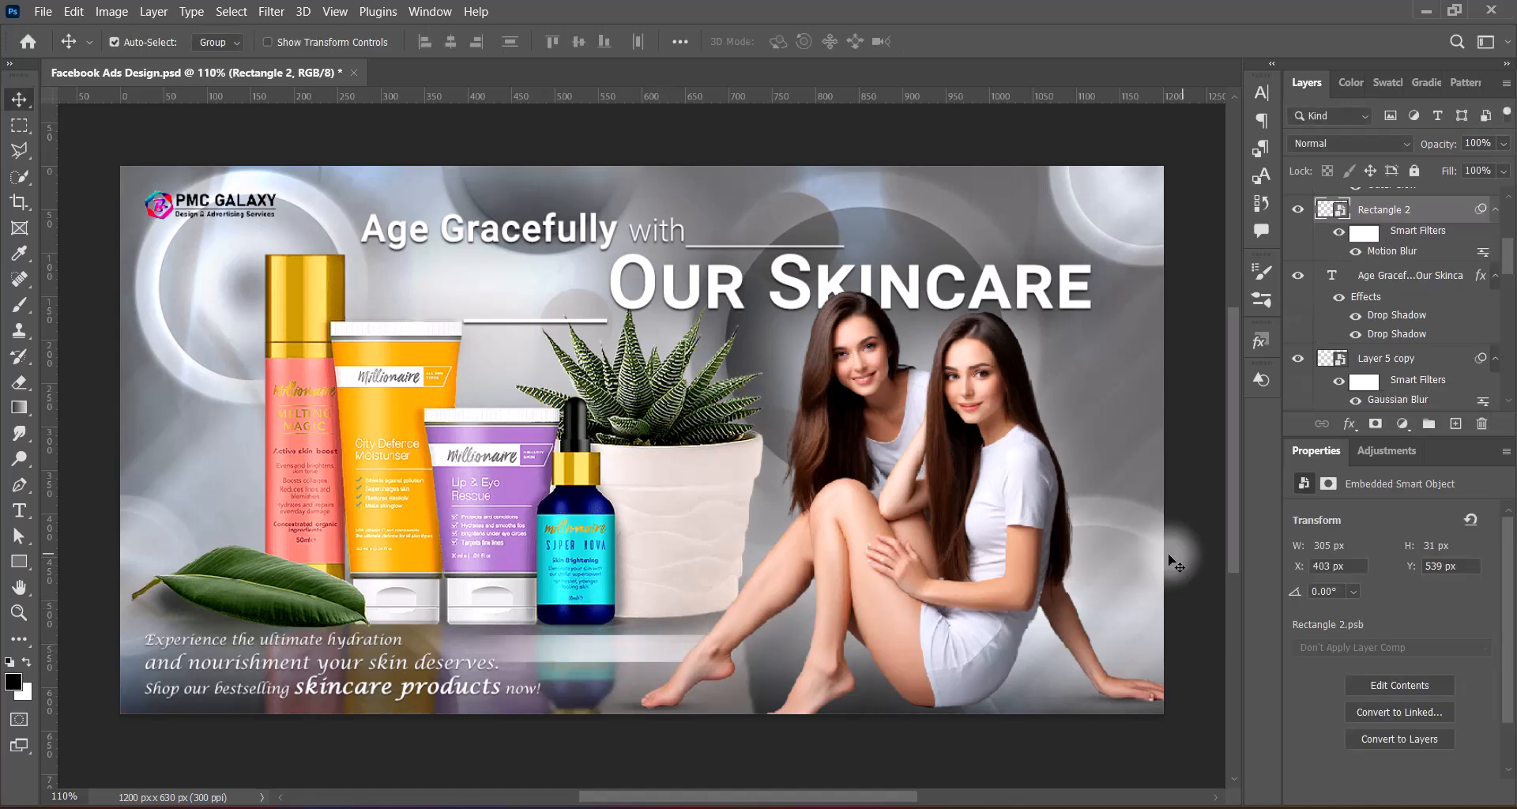
Add a new layer above the logo and set the text colour to black
drag(1512, 271, 1513, 229)
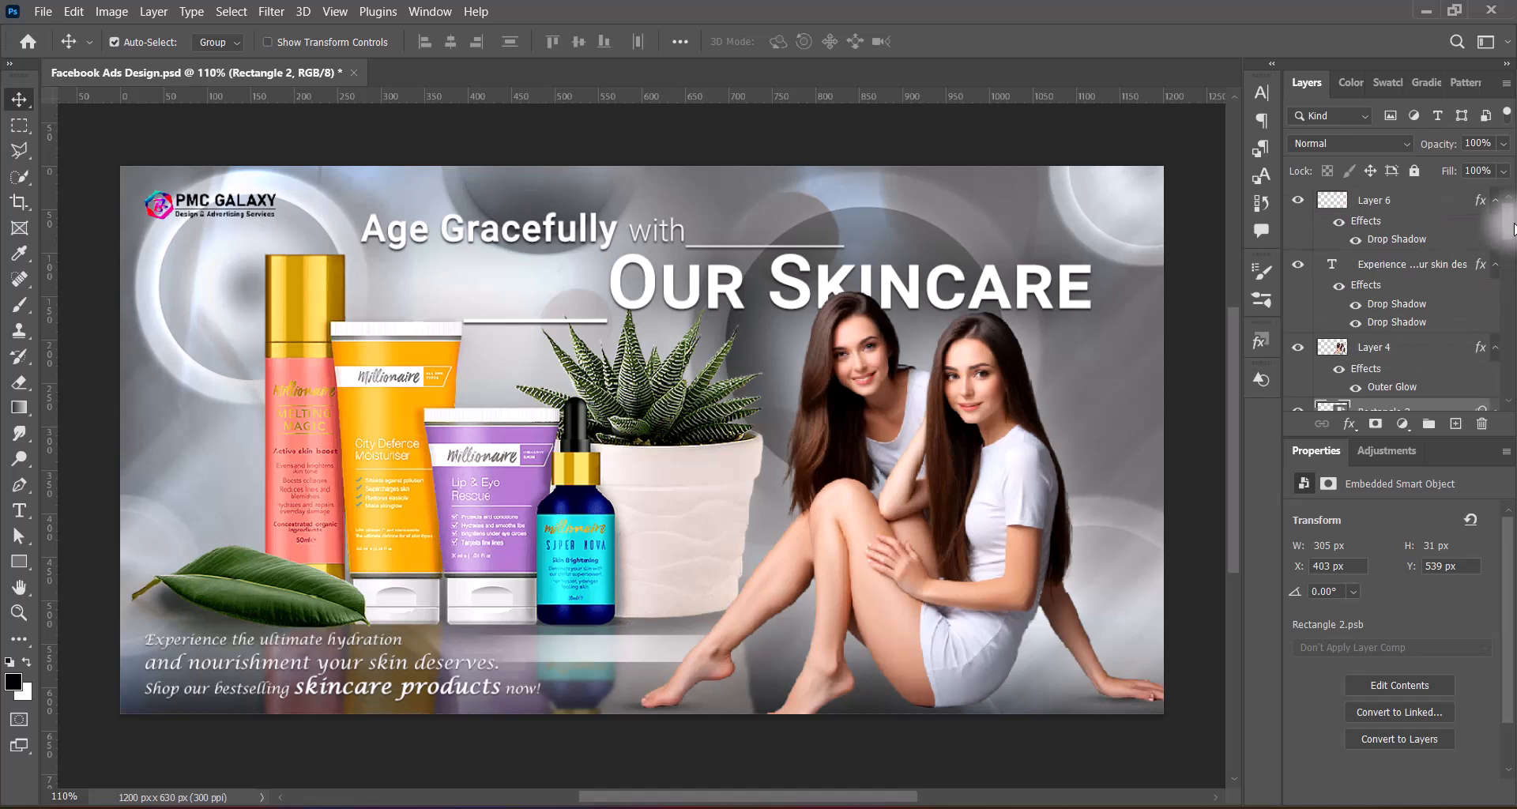
click(1455, 424)
click(20, 510)
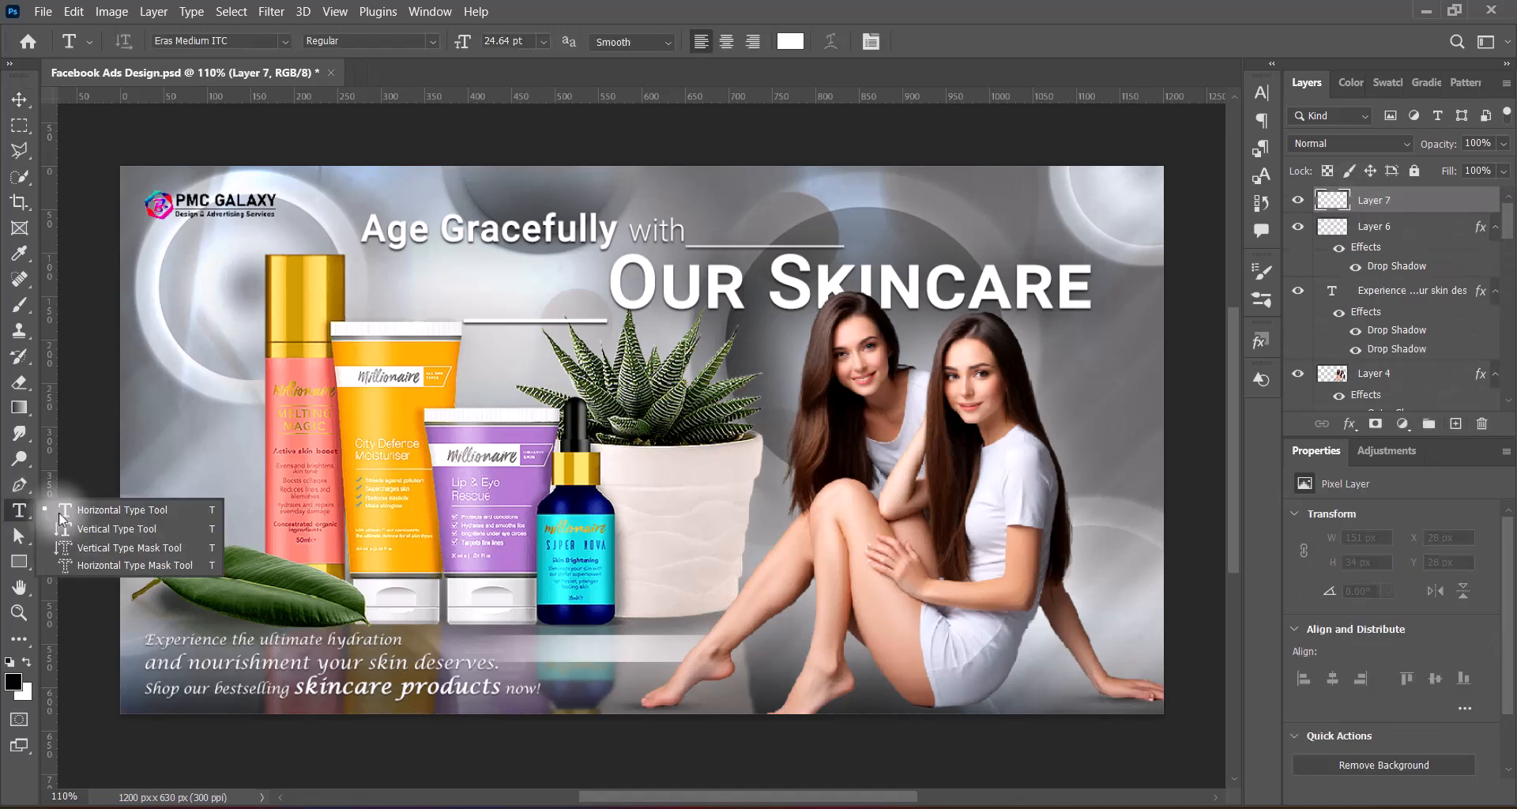
click(787, 42)
click(944, 430)
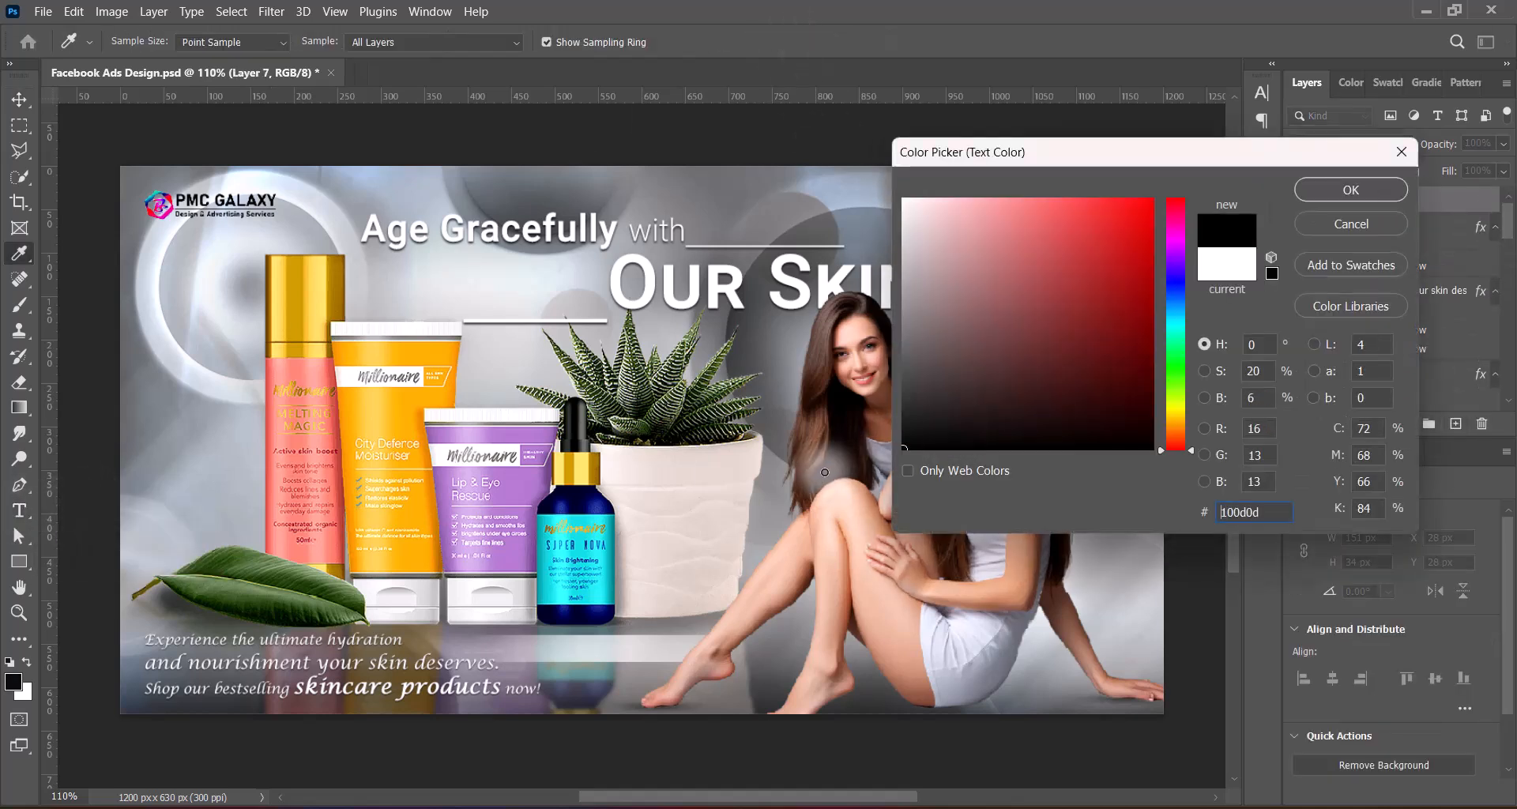
click(1362, 191)
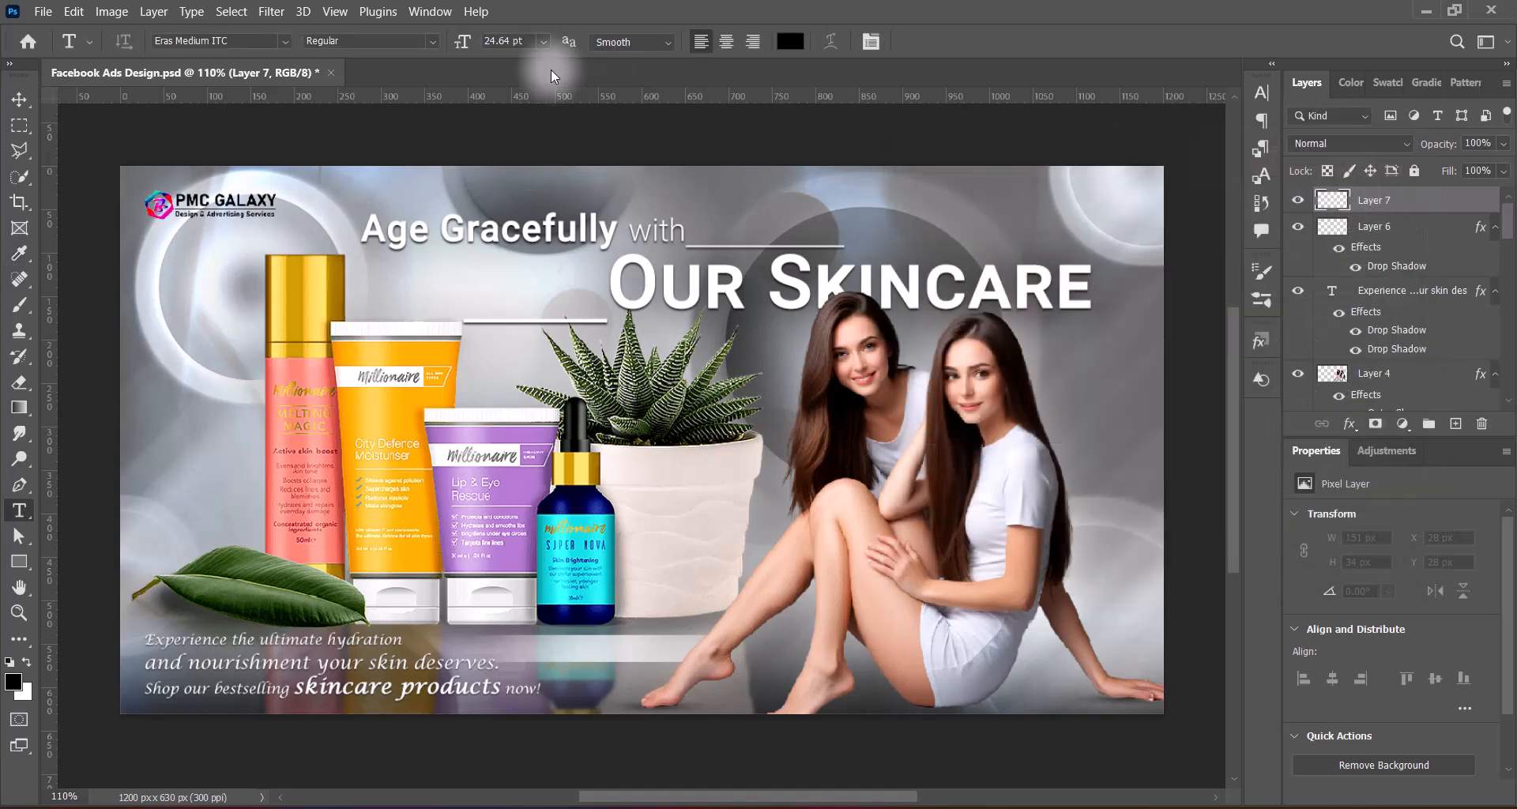
Add the text "Shop Now" over the blurred bar in 9 pt Tw Cen MT Condensed
click(286, 41)
drag(565, 272, 562, 103)
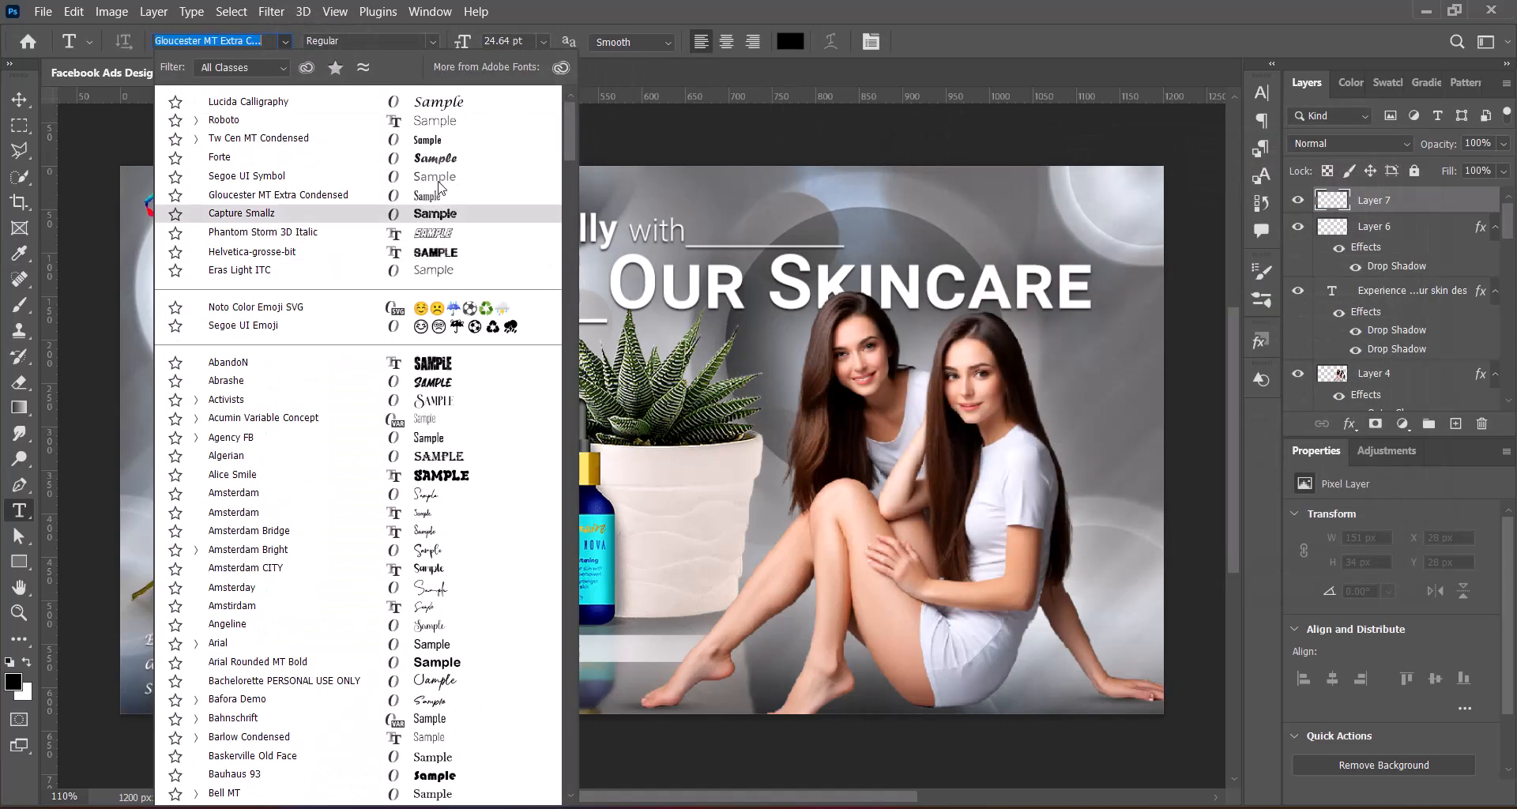
click(441, 139)
click(544, 42)
click(517, 98)
click(578, 641)
text(Shop Now)
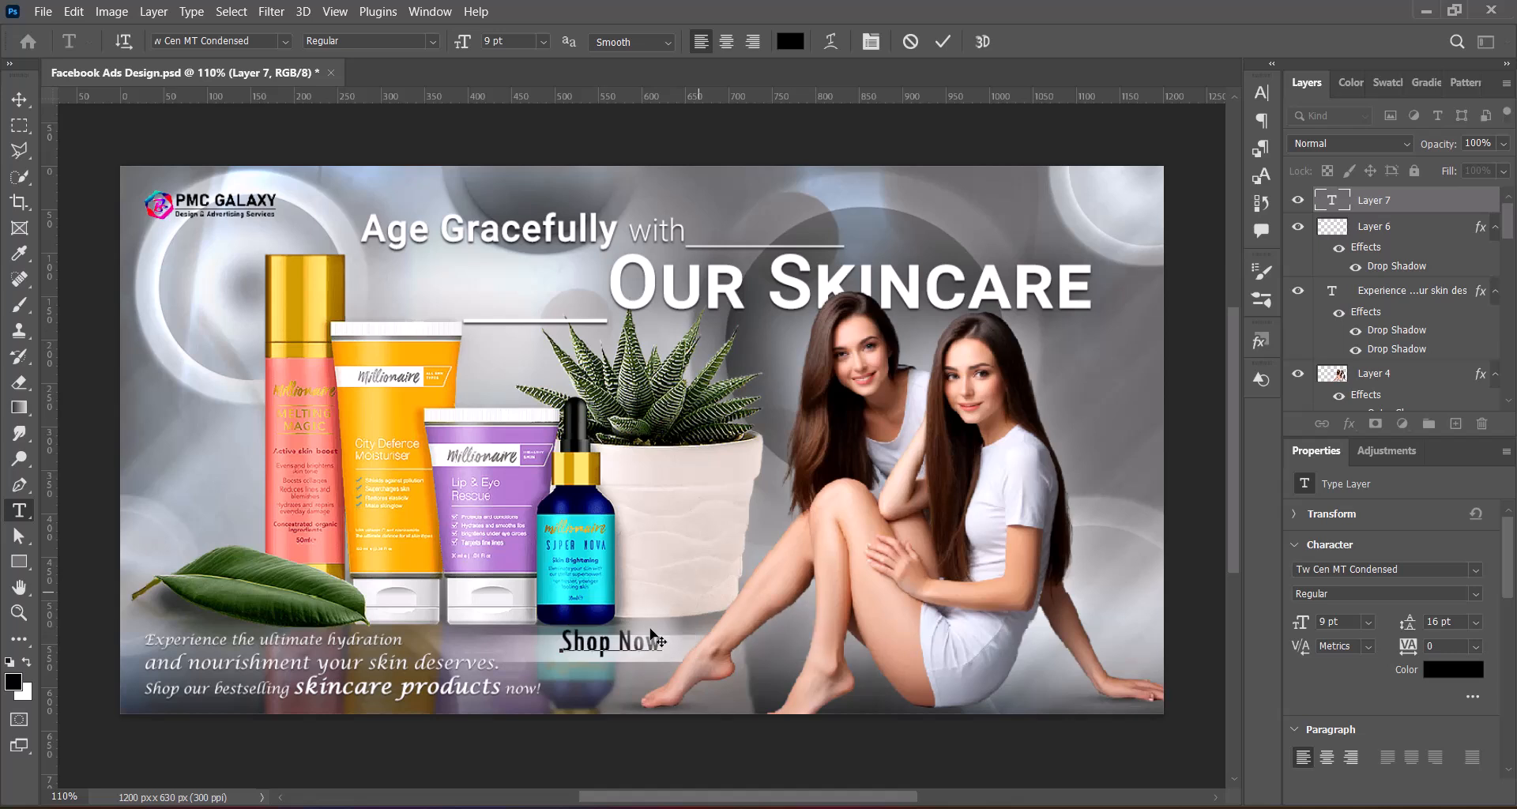
Format "Shop Now" as small caps at 6 pt with tracking 75, and move it slightly left and down on the bar
key(ctrl+t)
click(1122, 228)
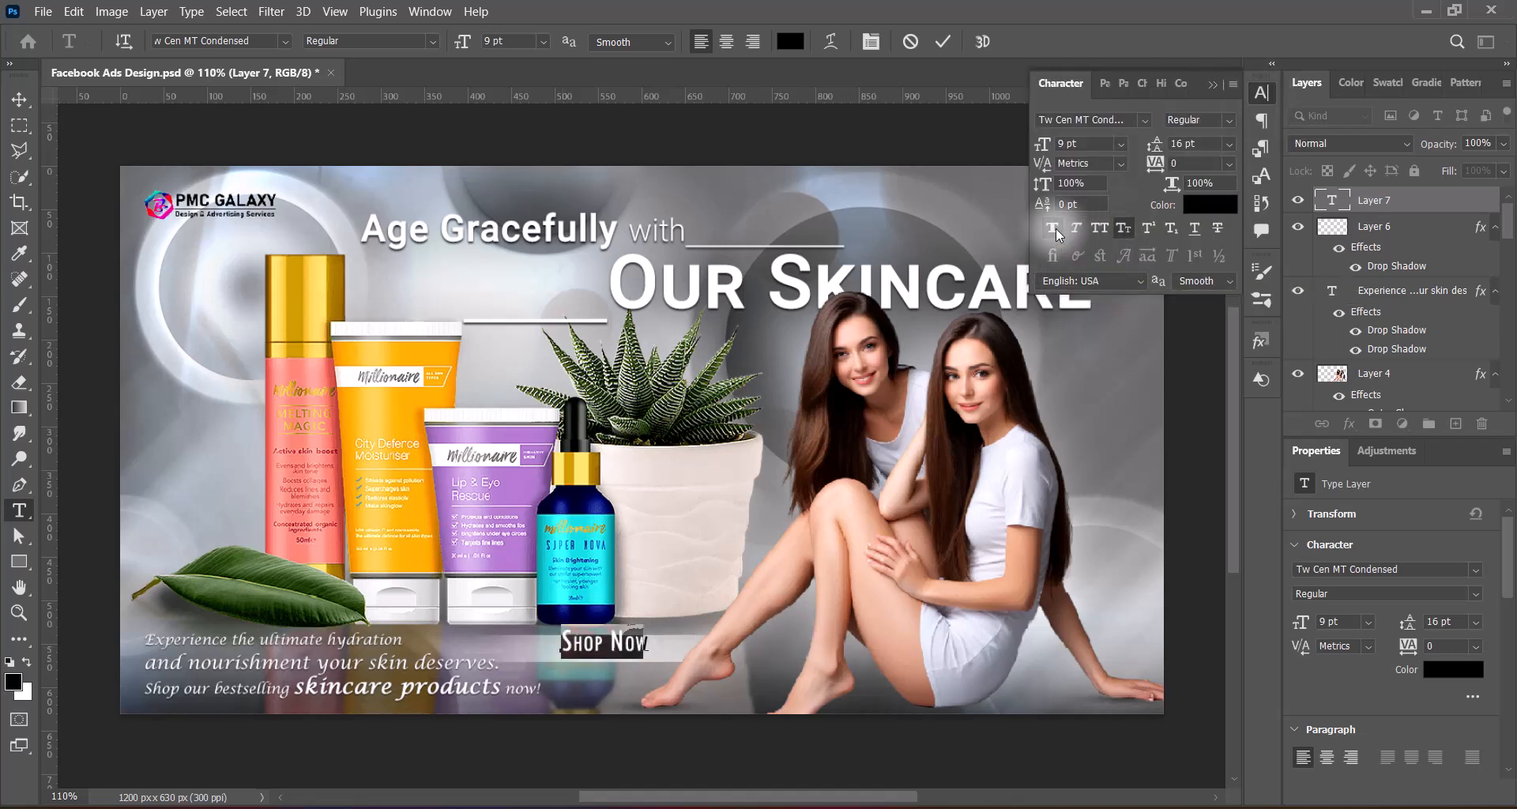
click(1229, 164)
click(1193, 369)
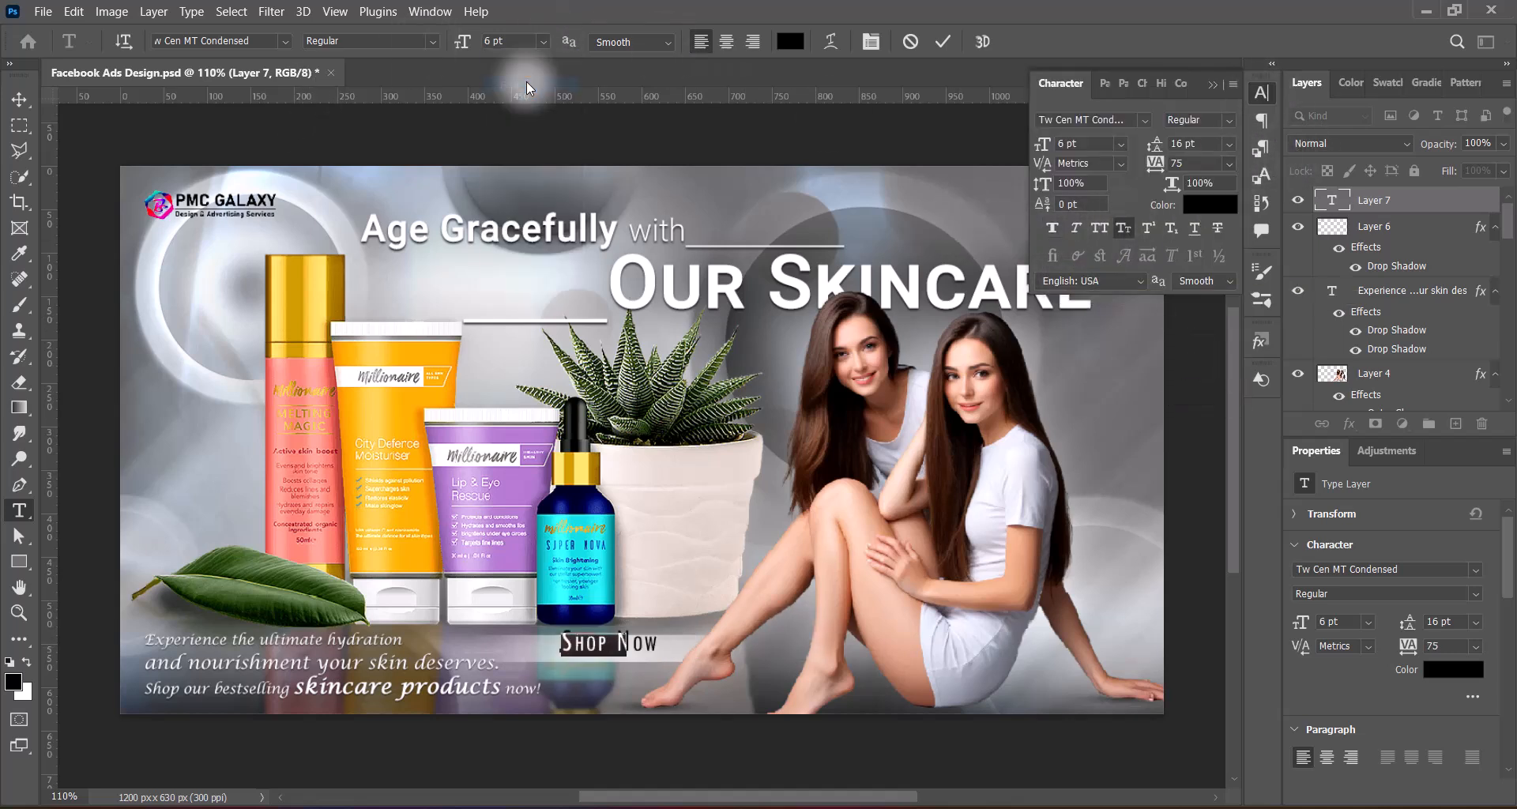
click(1052, 228)
click(1213, 84)
click(943, 41)
click(19, 99)
drag(619, 642, 609, 647)
Change the "Shop Now" text to Segoe UI Symbol at 5 pt and centre it on the blurred bar
double_click(594, 652)
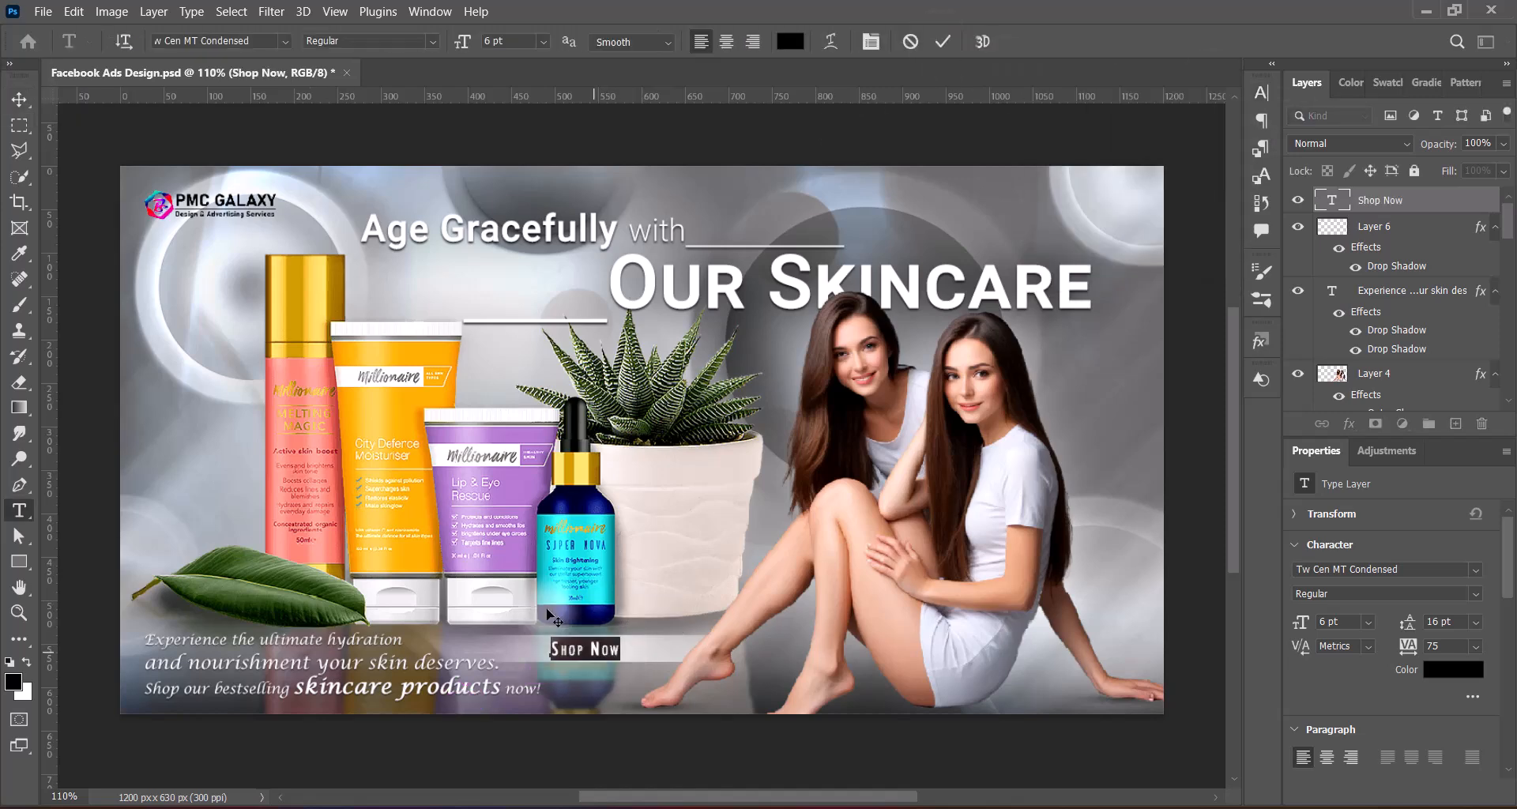
click(285, 42)
click(384, 209)
click(455, 42)
text(5)
key(Return)
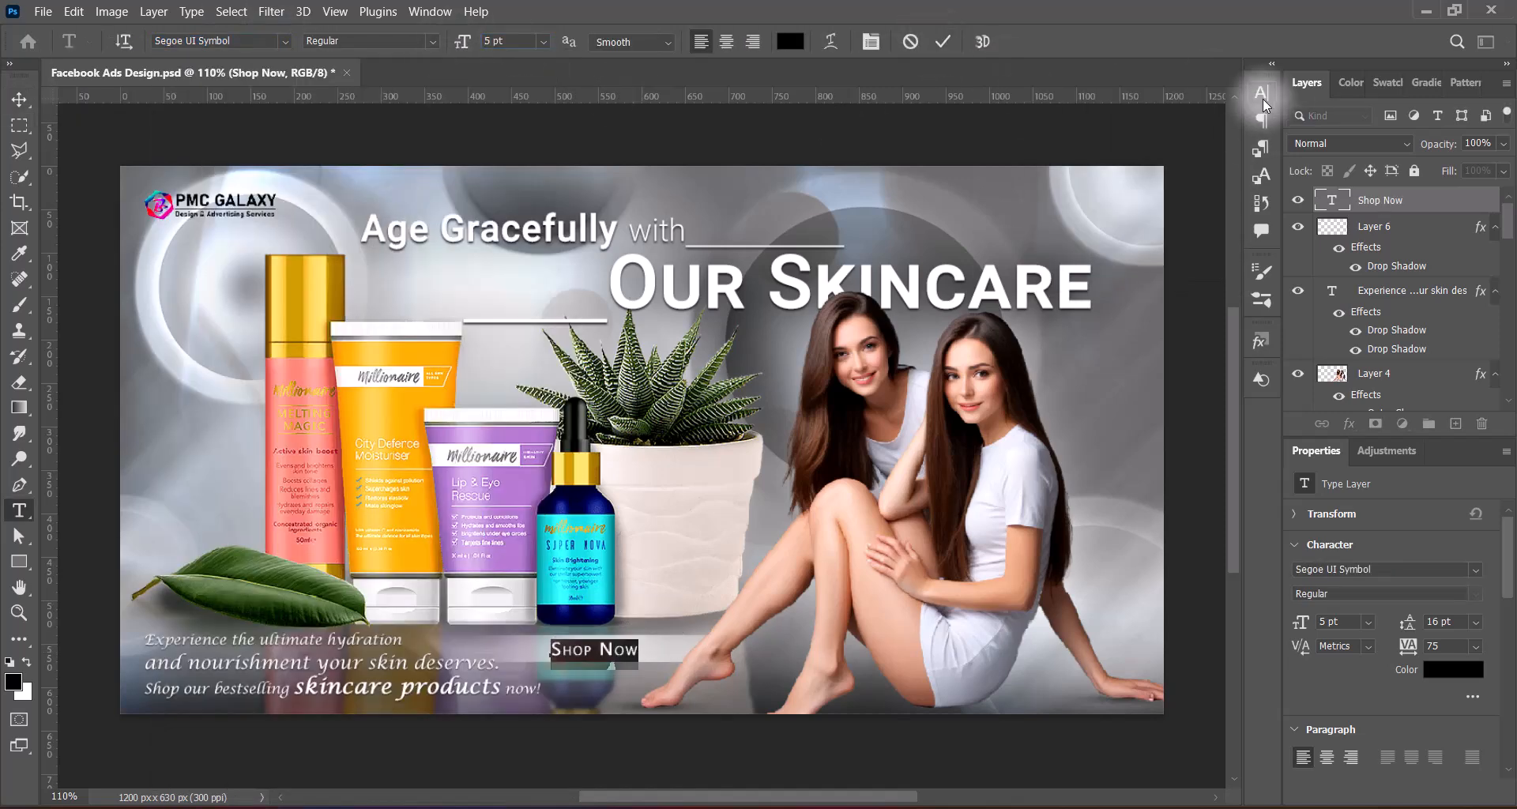
click(943, 41)
click(19, 99)
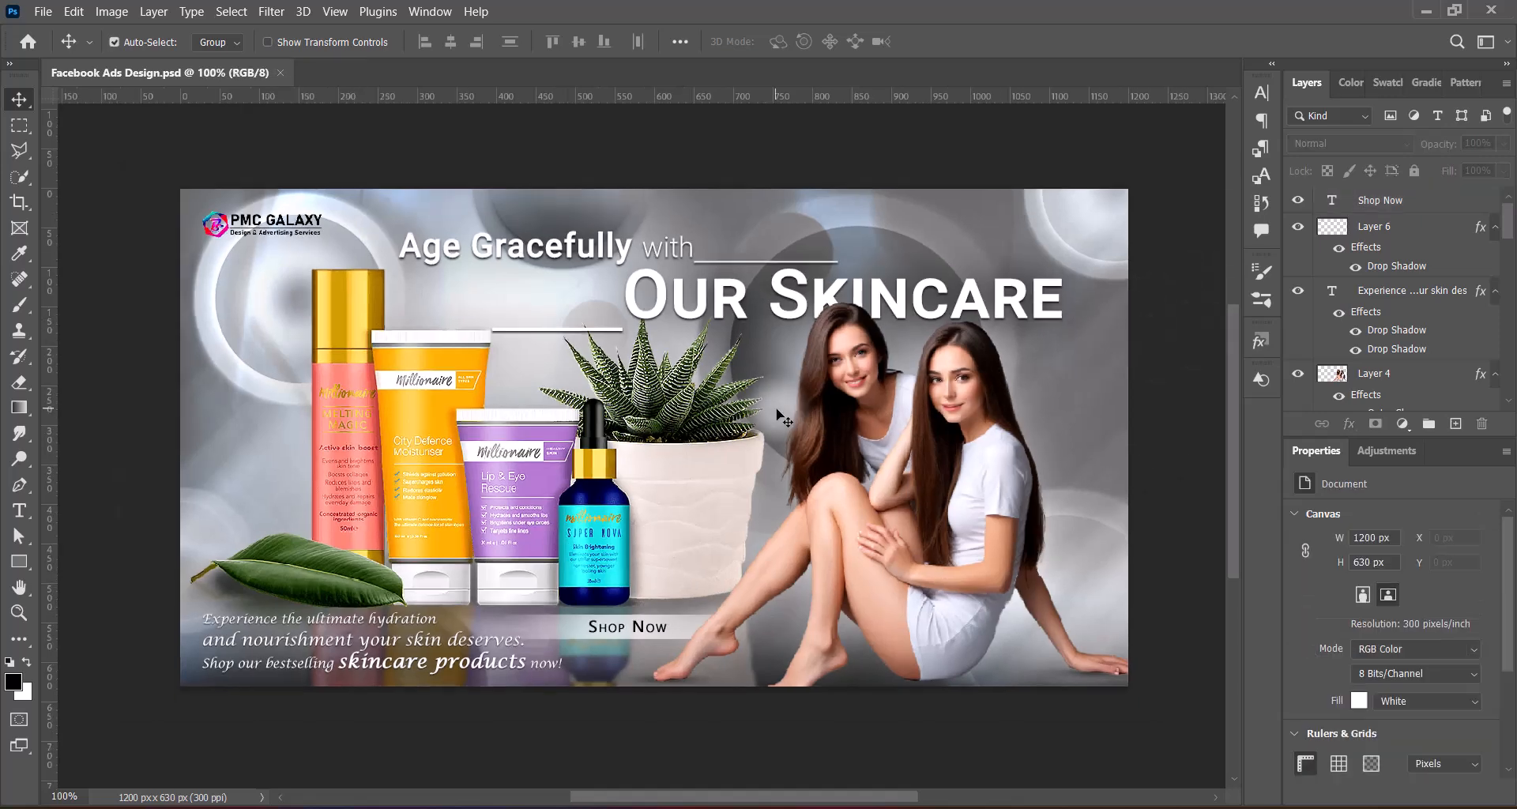
Examine the finished ad at several zoom levels
scroll(776, 411, down, 1)
scroll(925, 504, up, 2)
scroll(803, 511, down, 2)
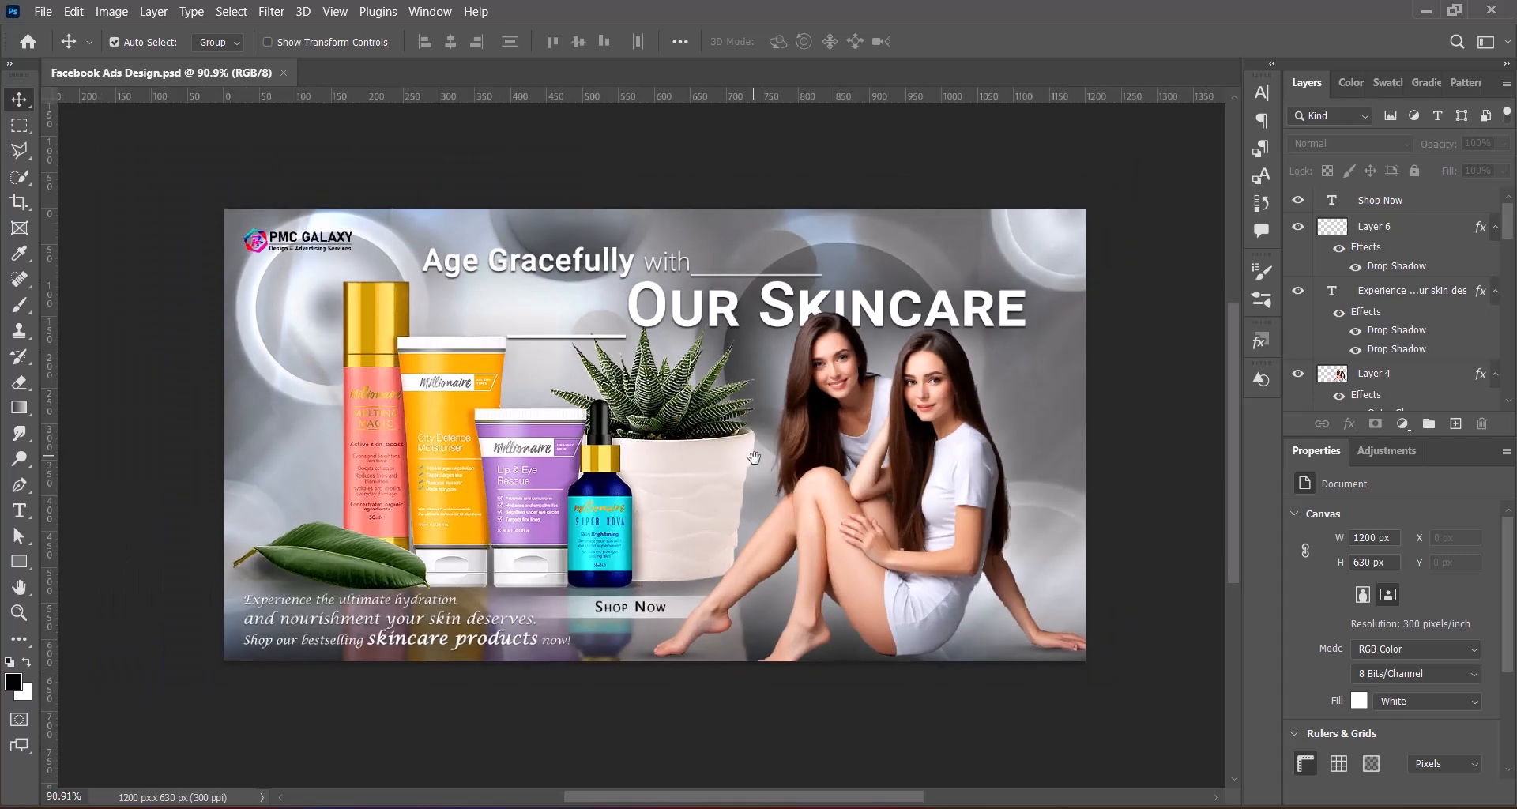
drag(754, 456, 767, 475)
scroll(769, 478, up, 2)
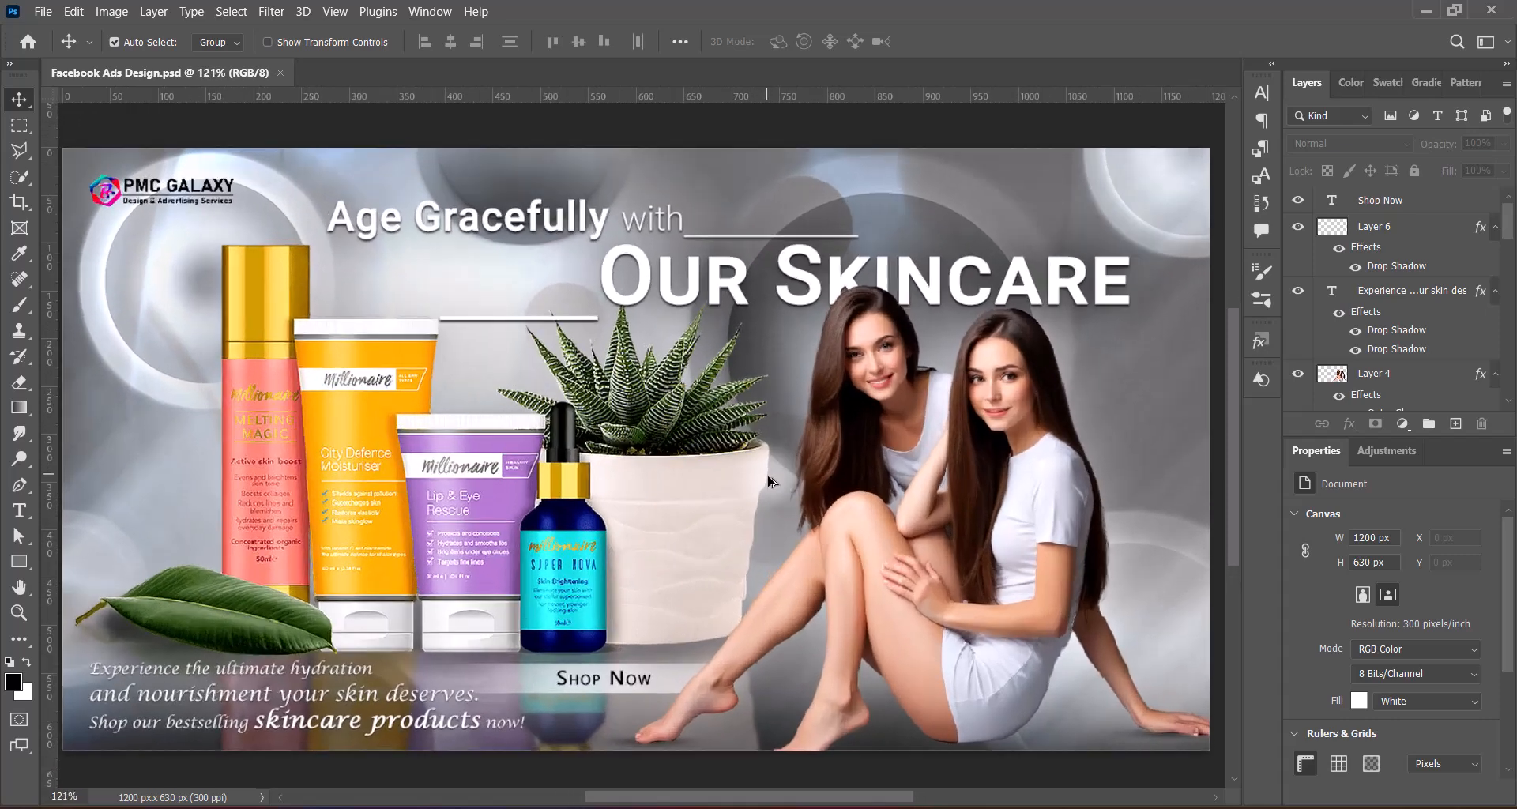
scroll(769, 478, down, 1)
scroll(769, 479, down, 1)
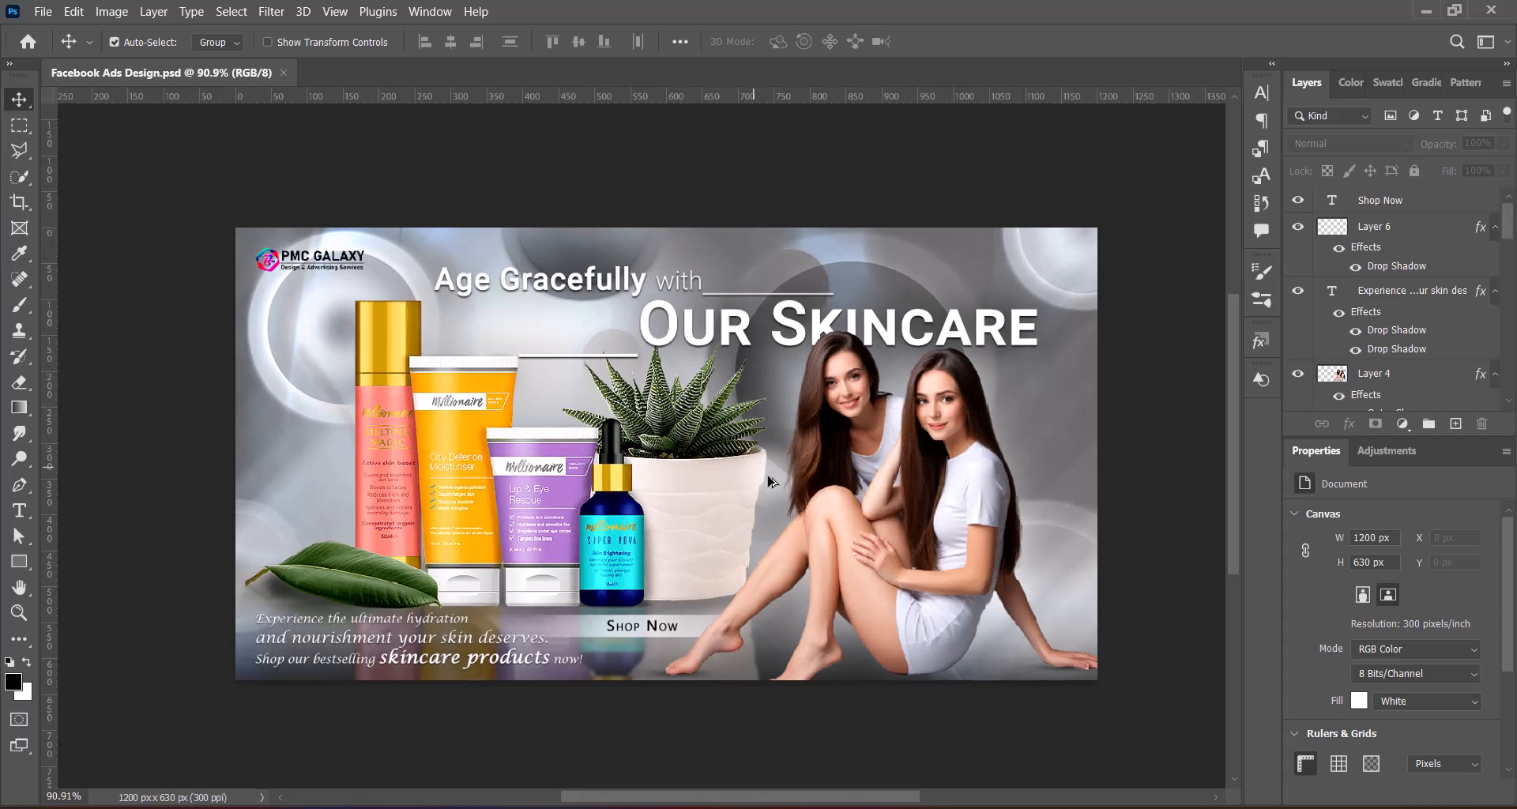
scroll(768, 477, up, 3)
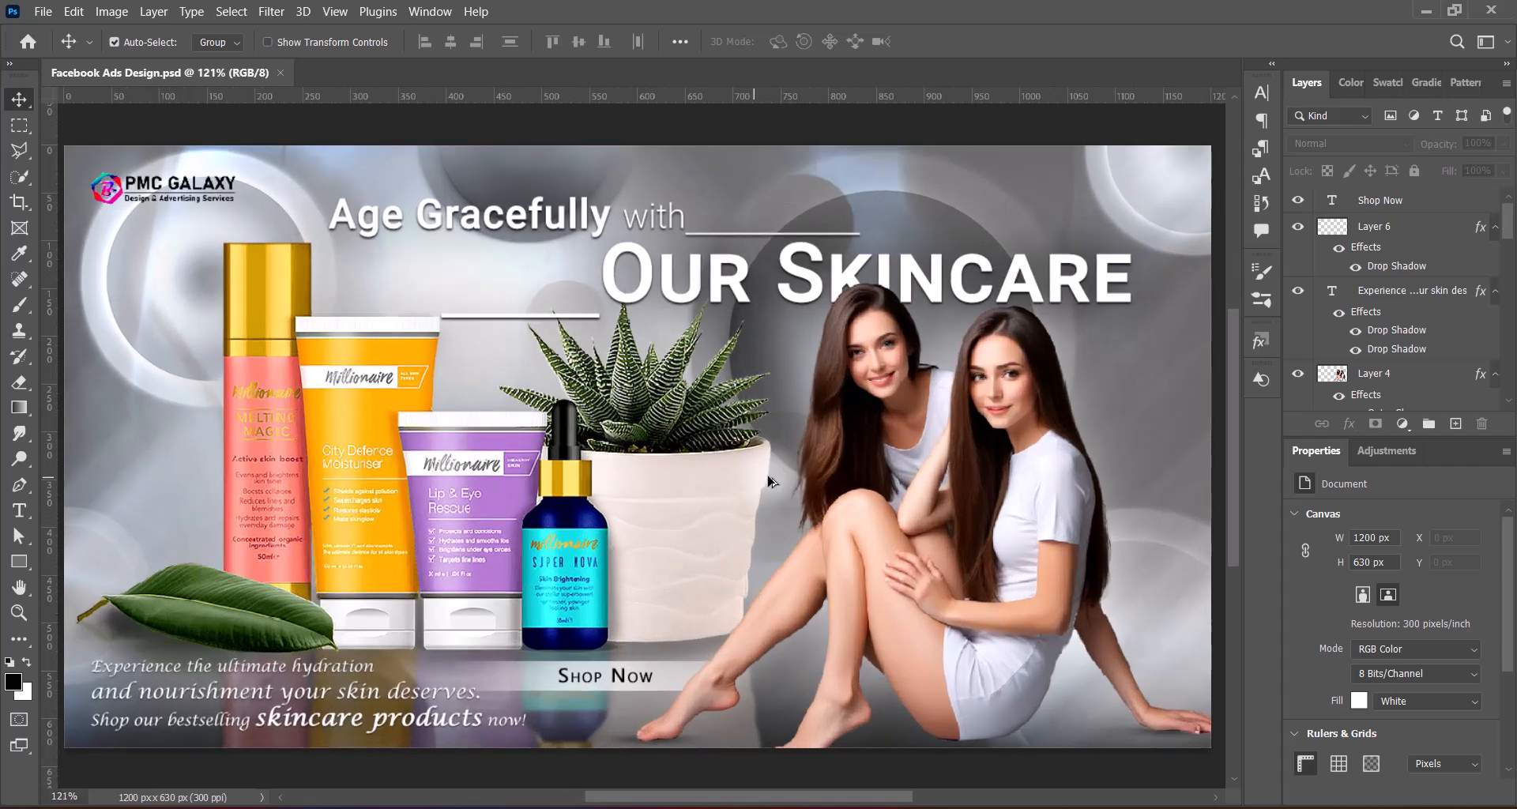
scroll(768, 480, down, 3)
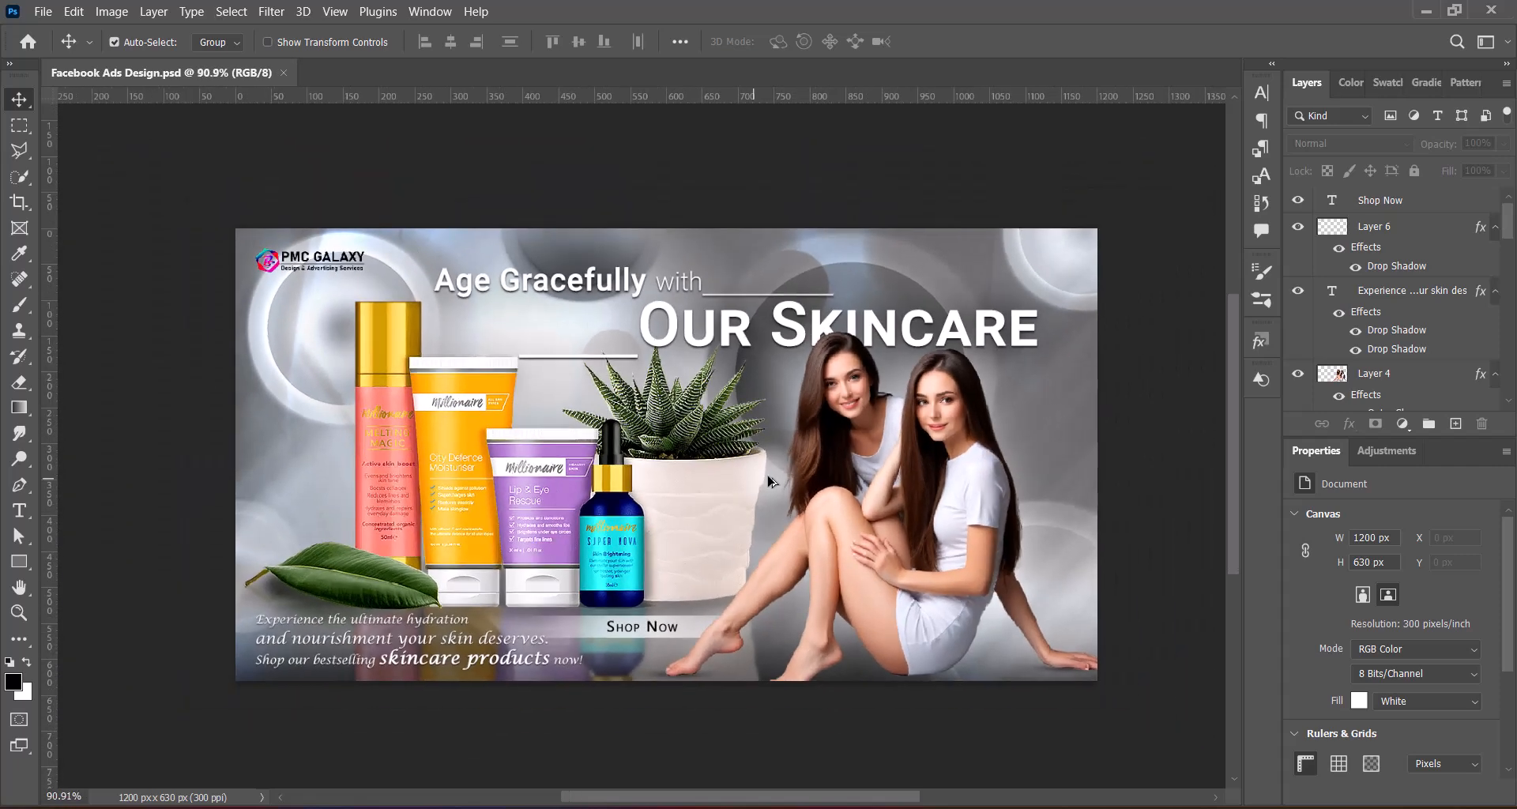
scroll(773, 484, up, 3)
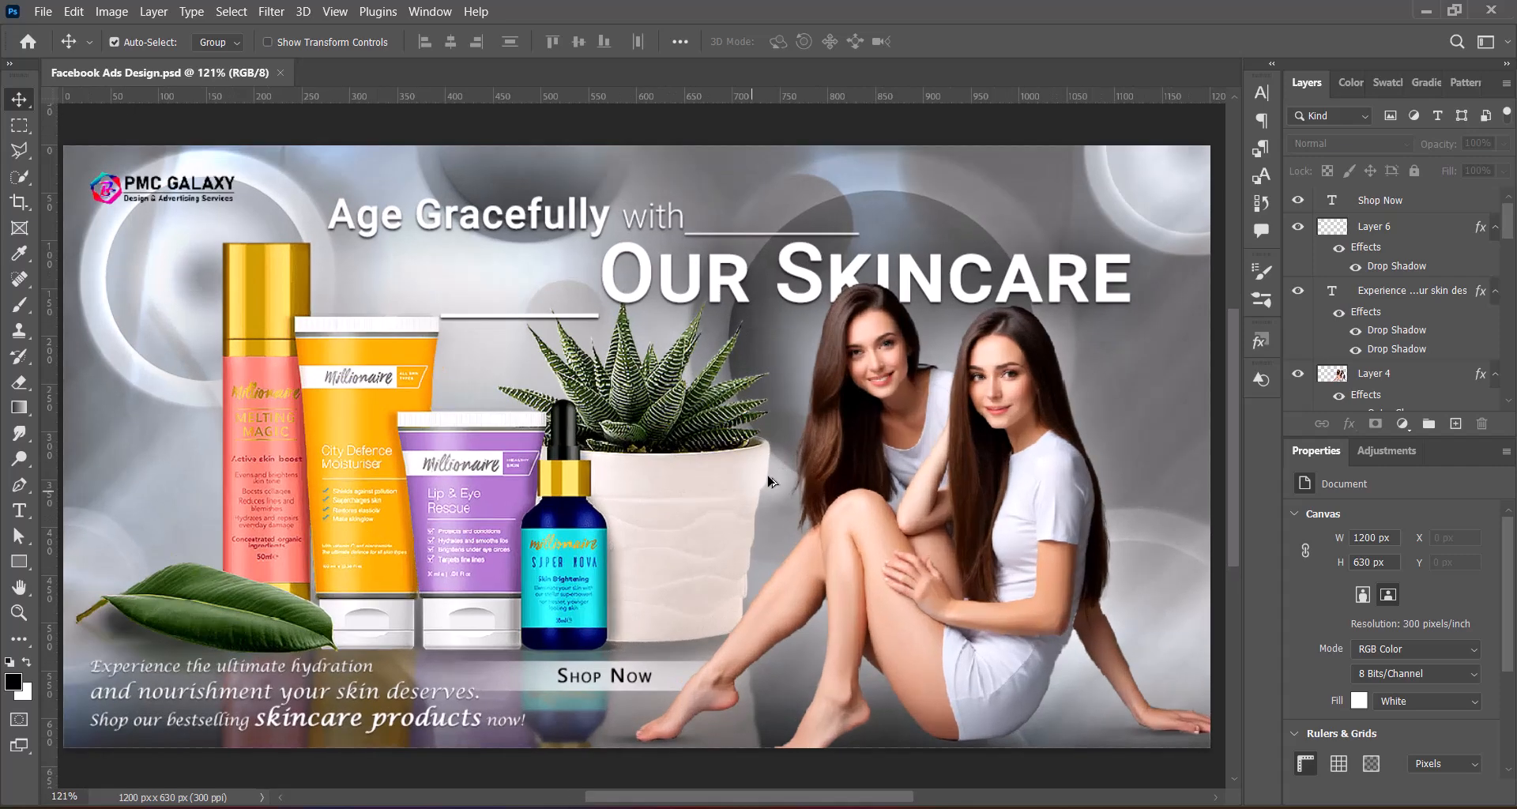
scroll(768, 480, down, 2)
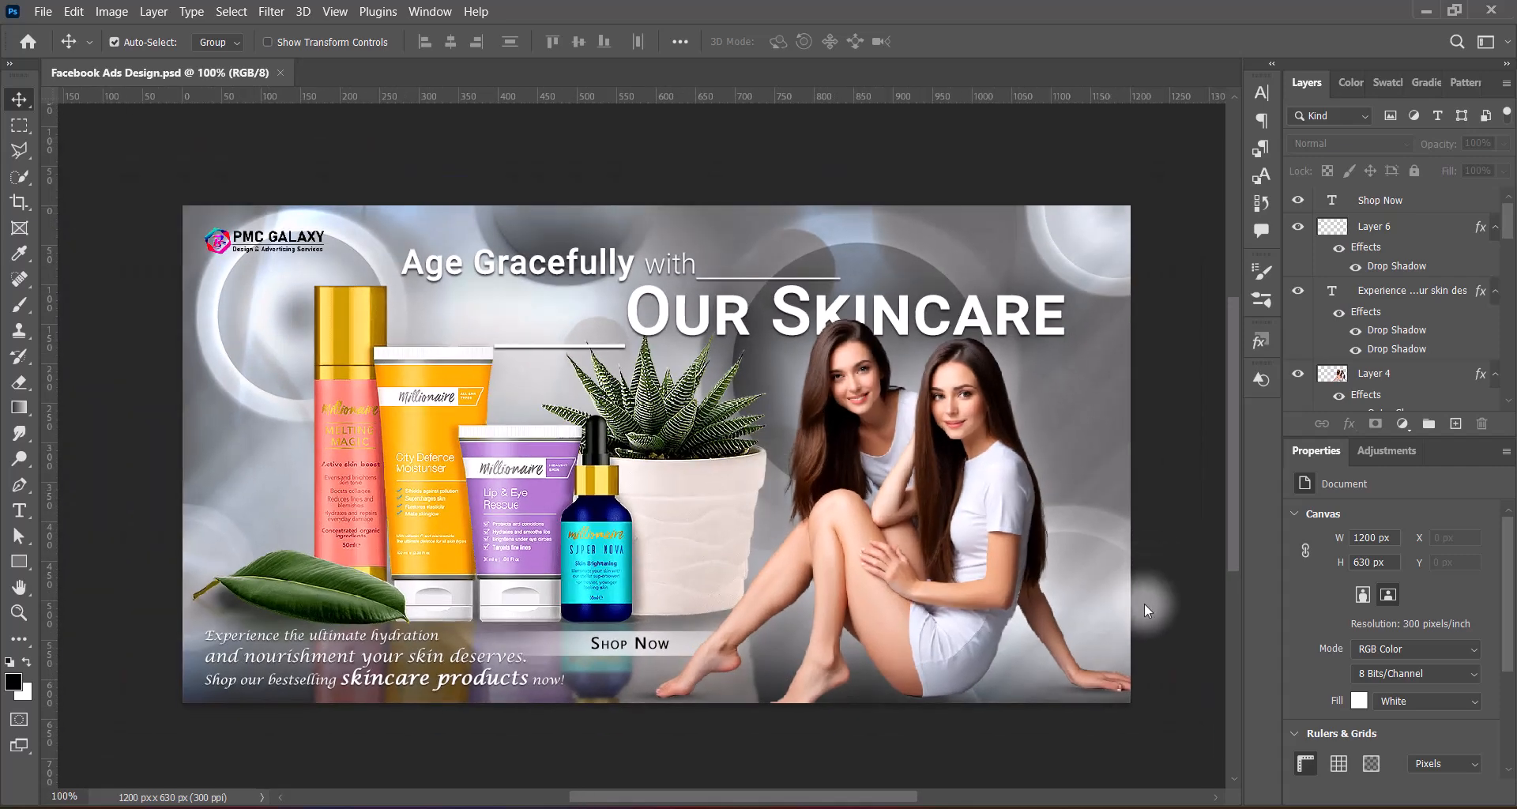